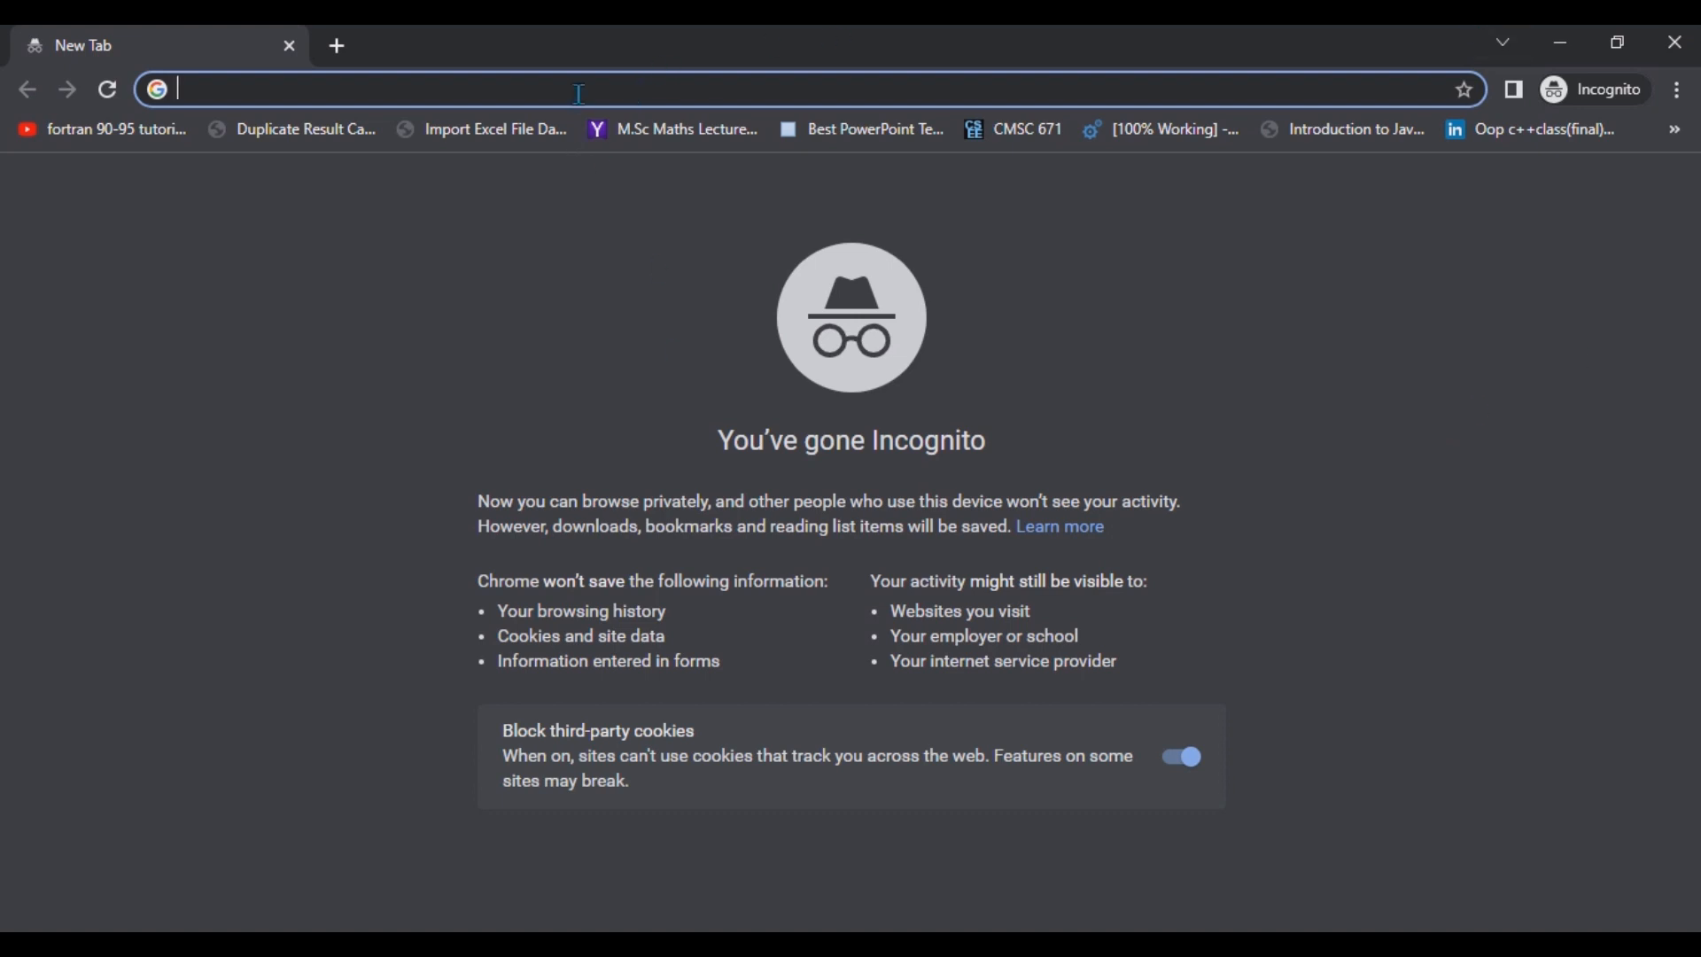
Search Google for blogger from the address bar.
{"action": "type", "text": "blog"}
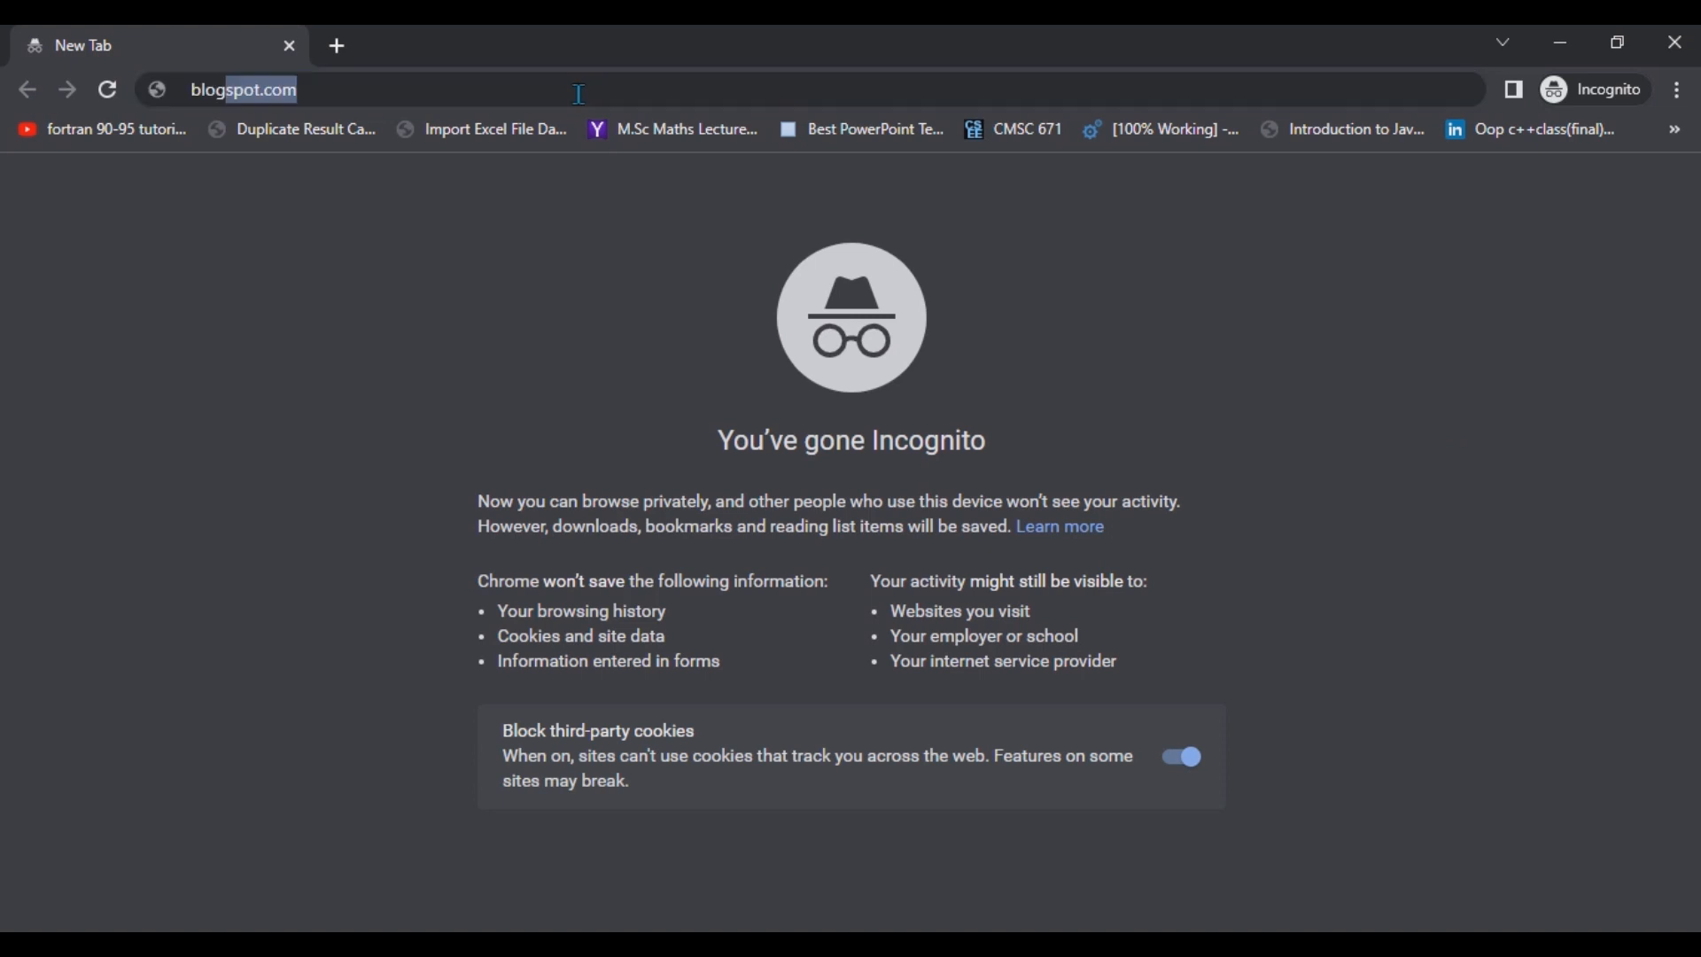
{"action": "type", "text": "ger"}
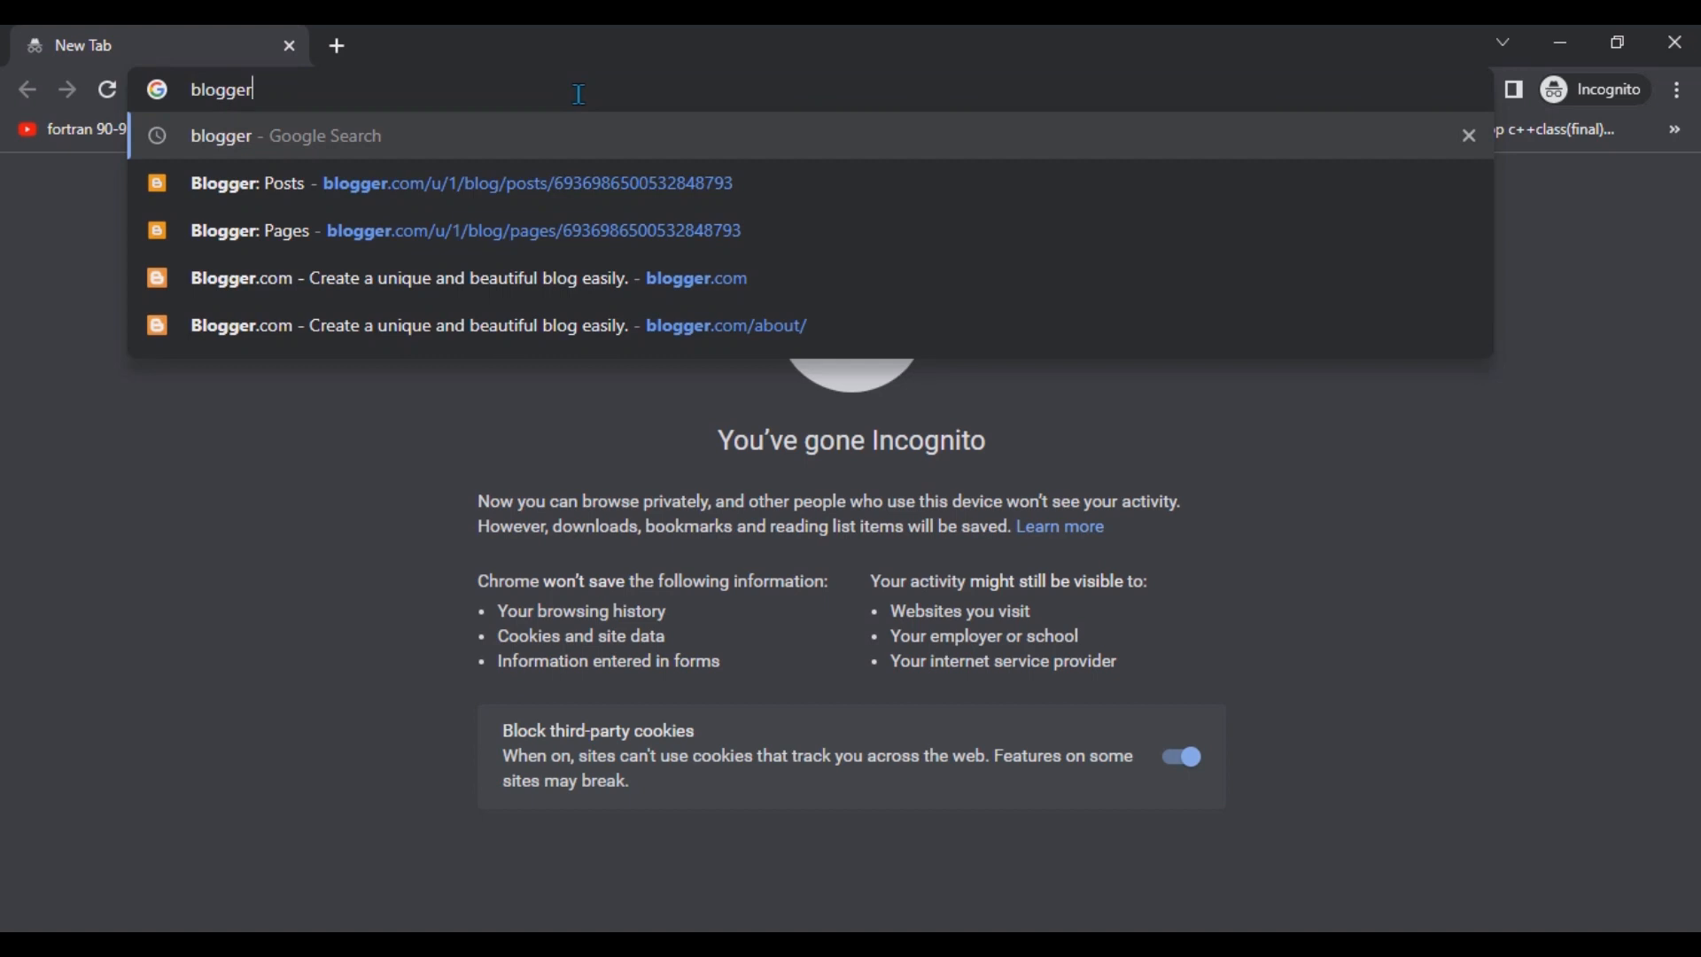
{"action": "key", "text": "Return"}
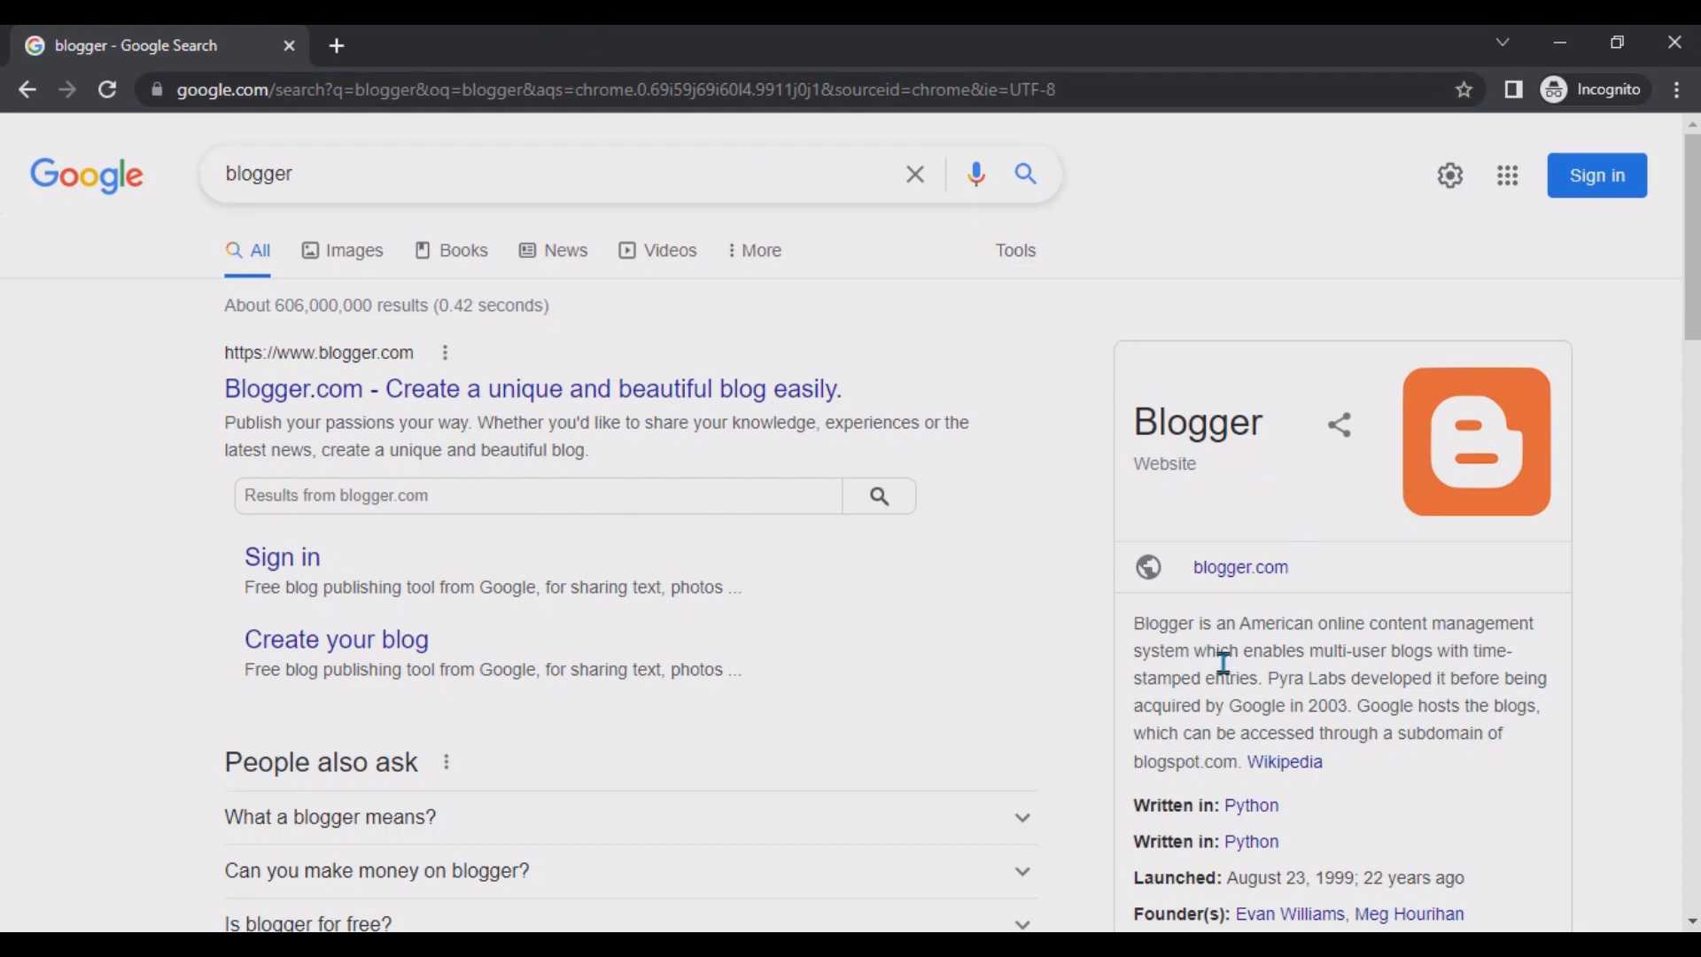
Follow Blogger's Create your blog link and choose to create a new Google account.
{"action": "scroll", "coordinate": [1462, 425], "scroll_direction": "down", "scroll_amount": 2}
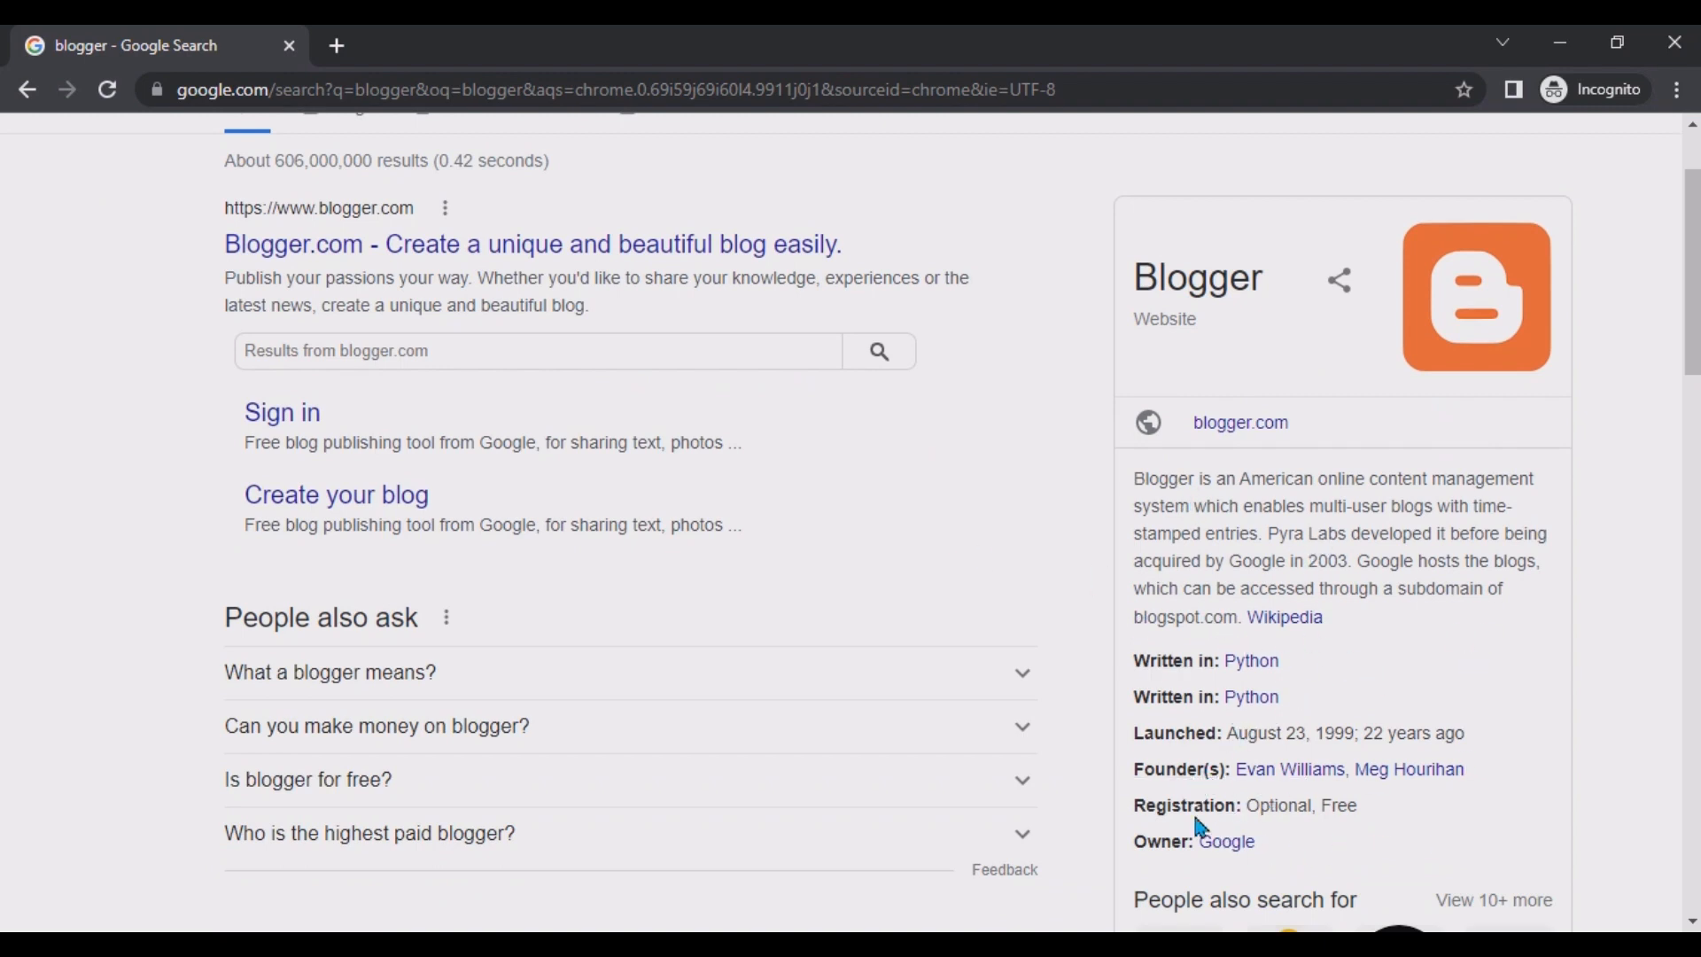
{"action": "left_click_drag", "start_coordinate": [1695, 325], "coordinate": [1698, 290]}
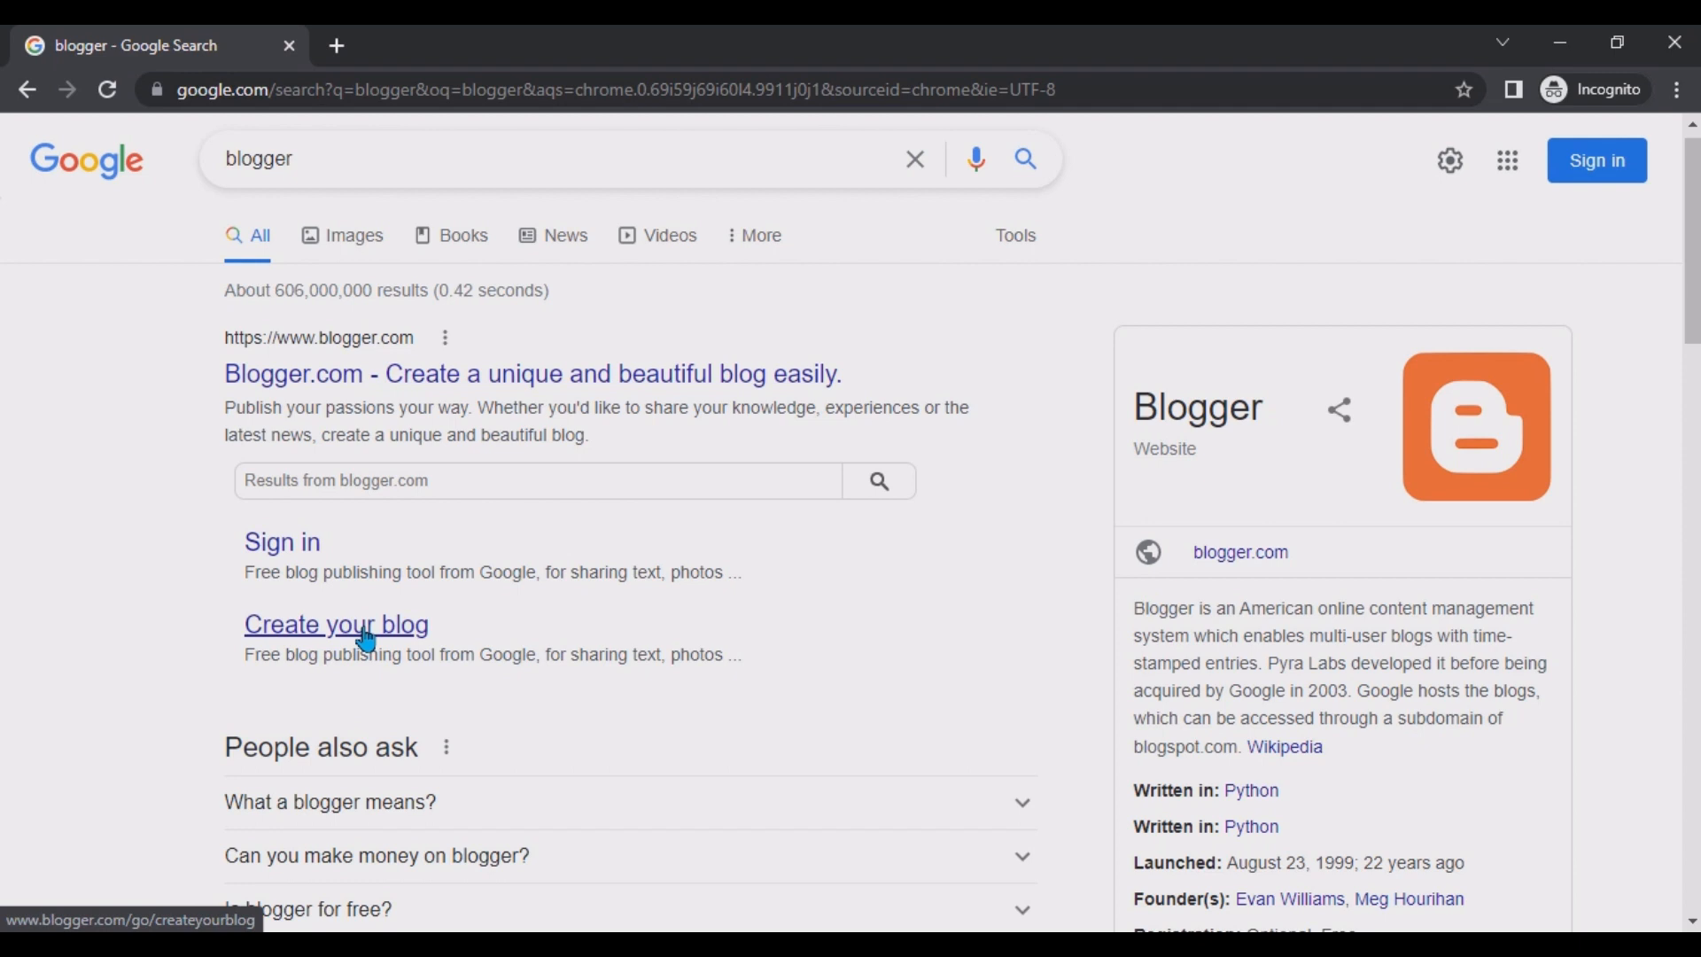
{"action": "left_click", "coordinate": [400, 381]}
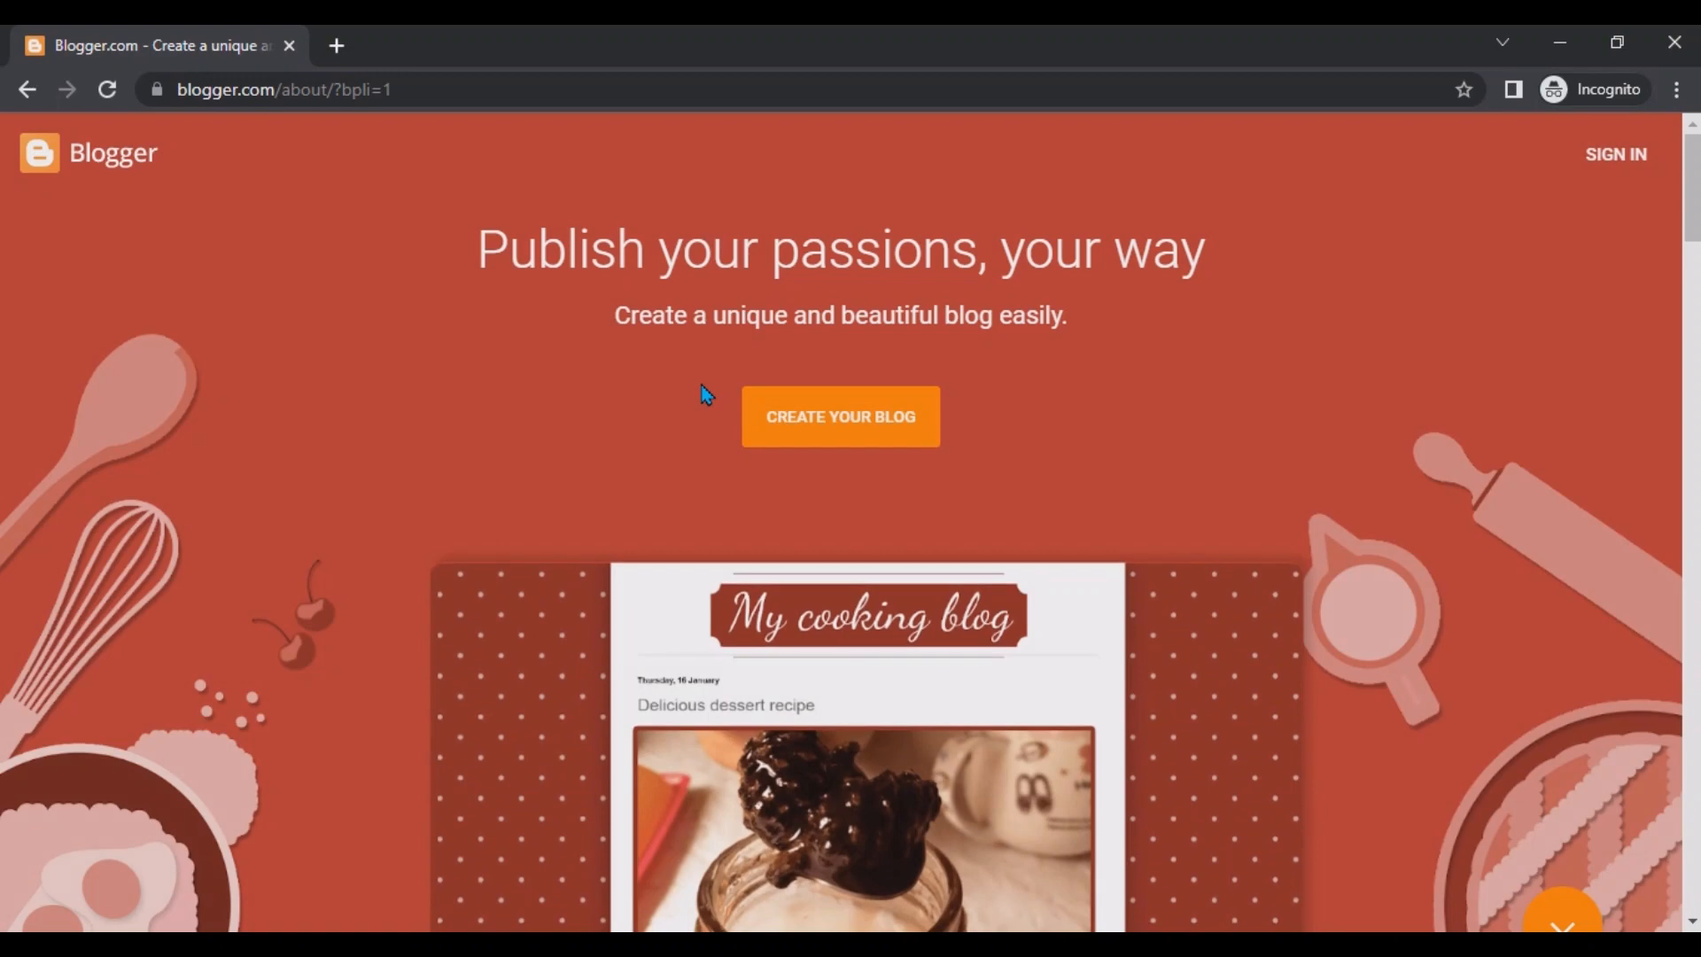
{"action": "left_click", "coordinate": [814, 443]}
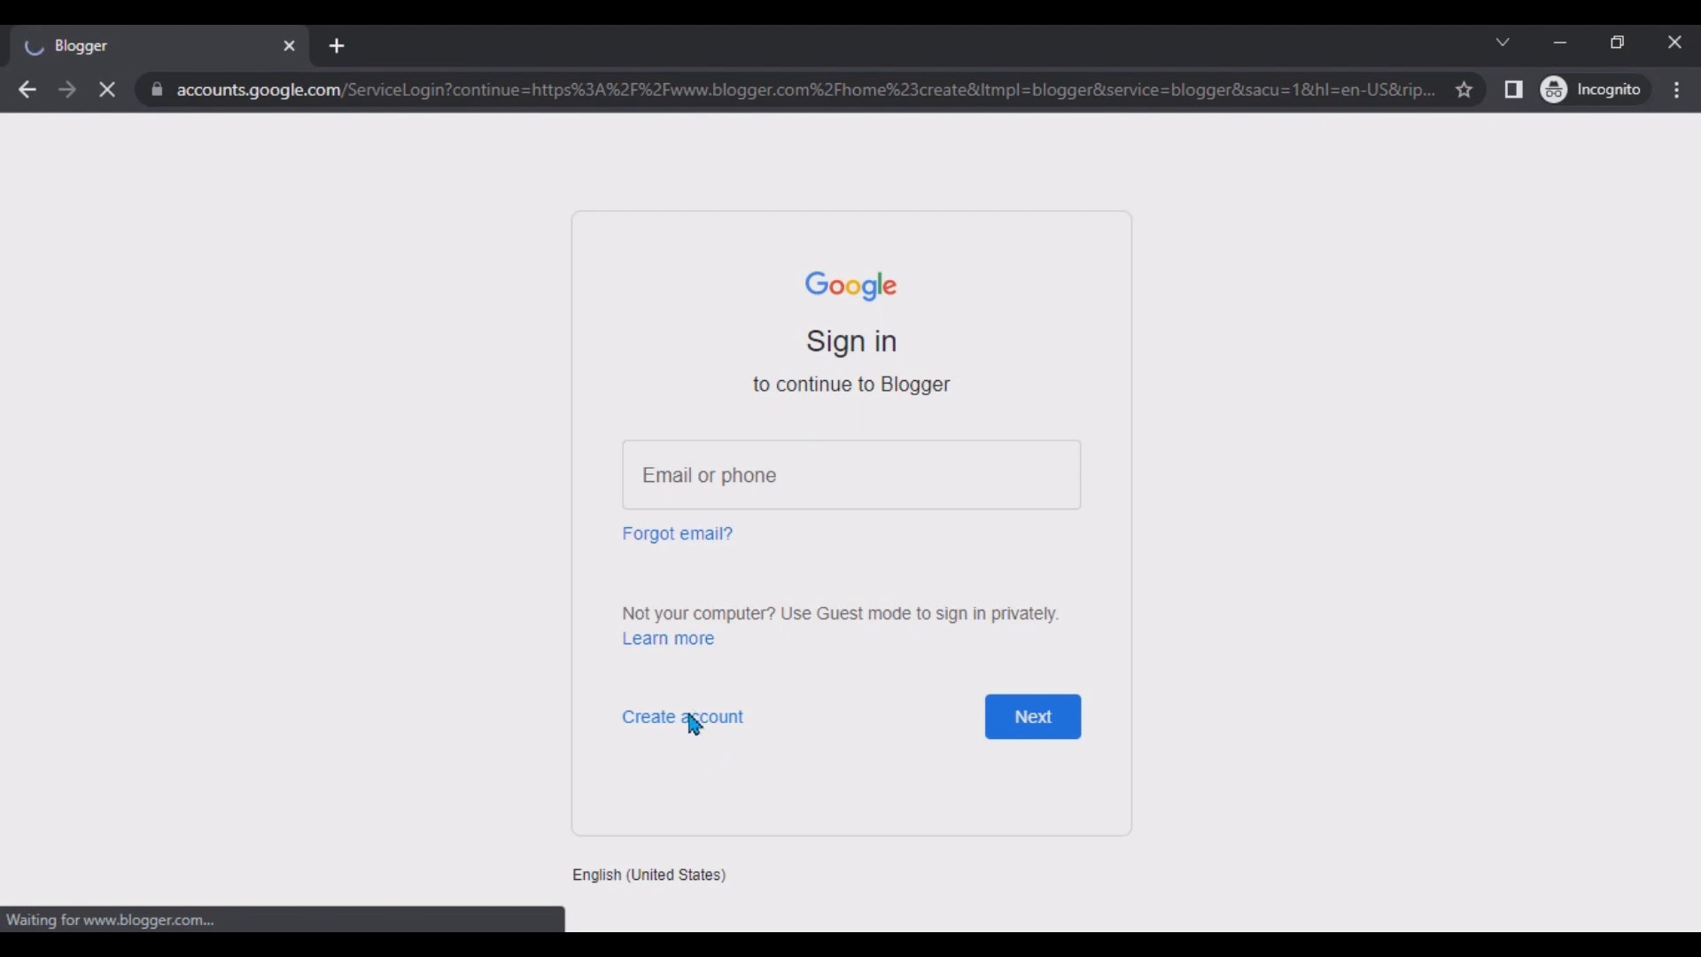
{"action": "left_click", "coordinate": [694, 725]}
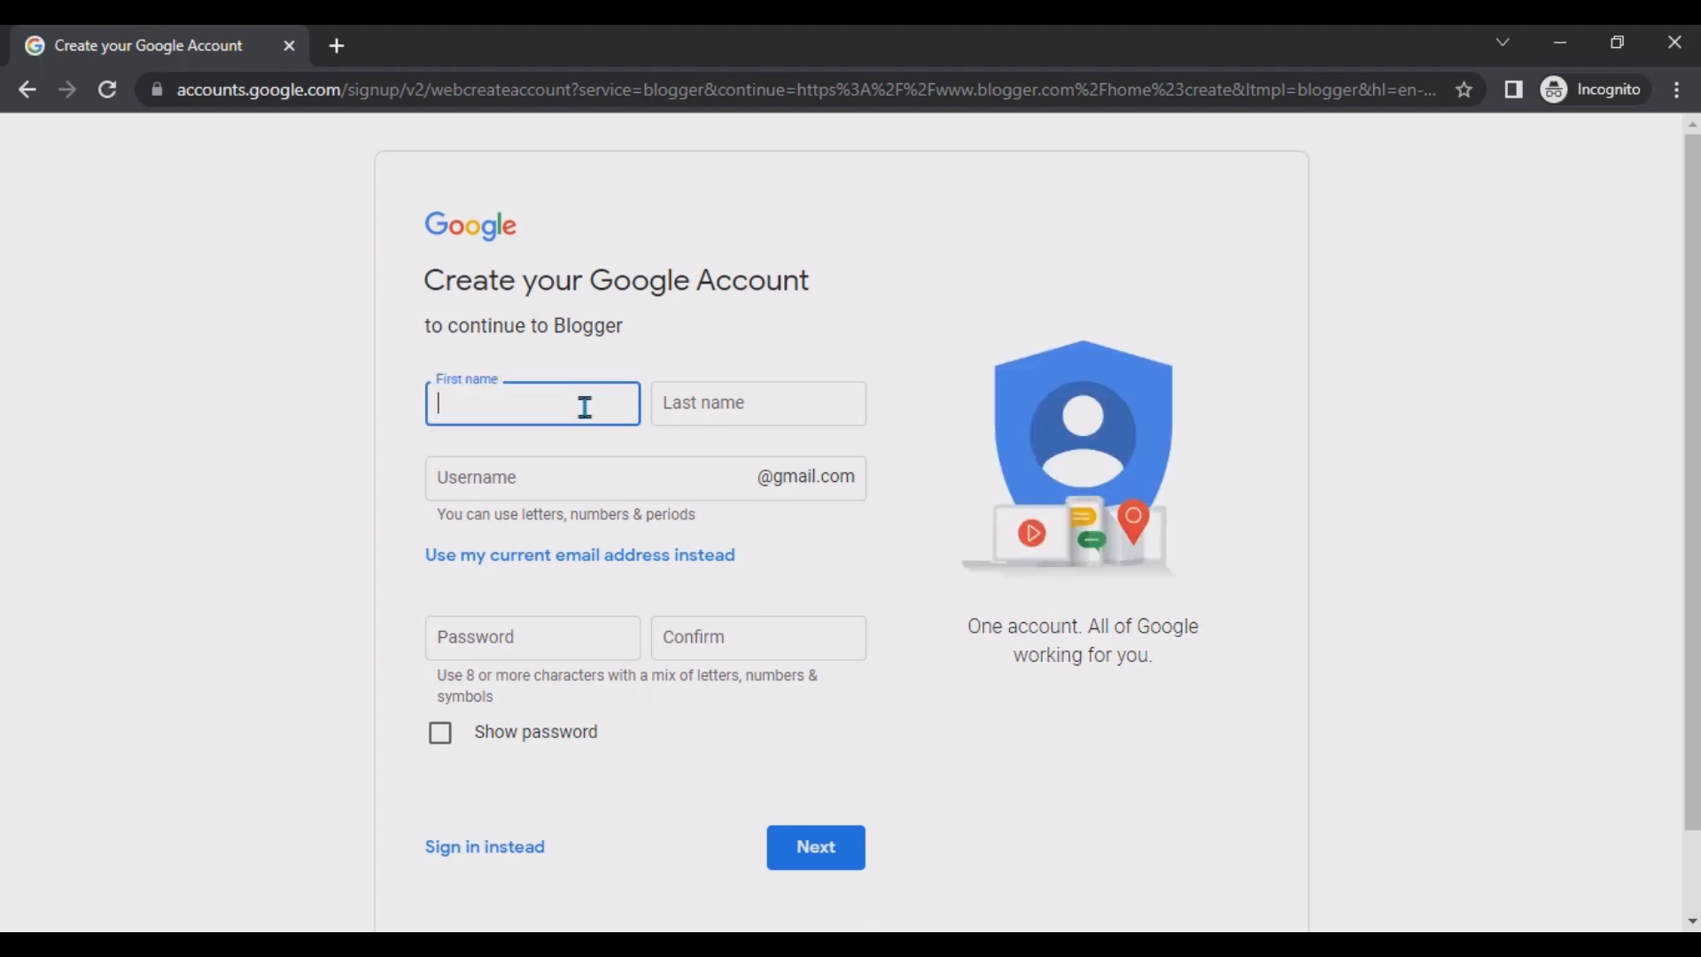
Enter the account holder's first and last name in the sign-up form.
{"action": "key", "text": "Tab"}
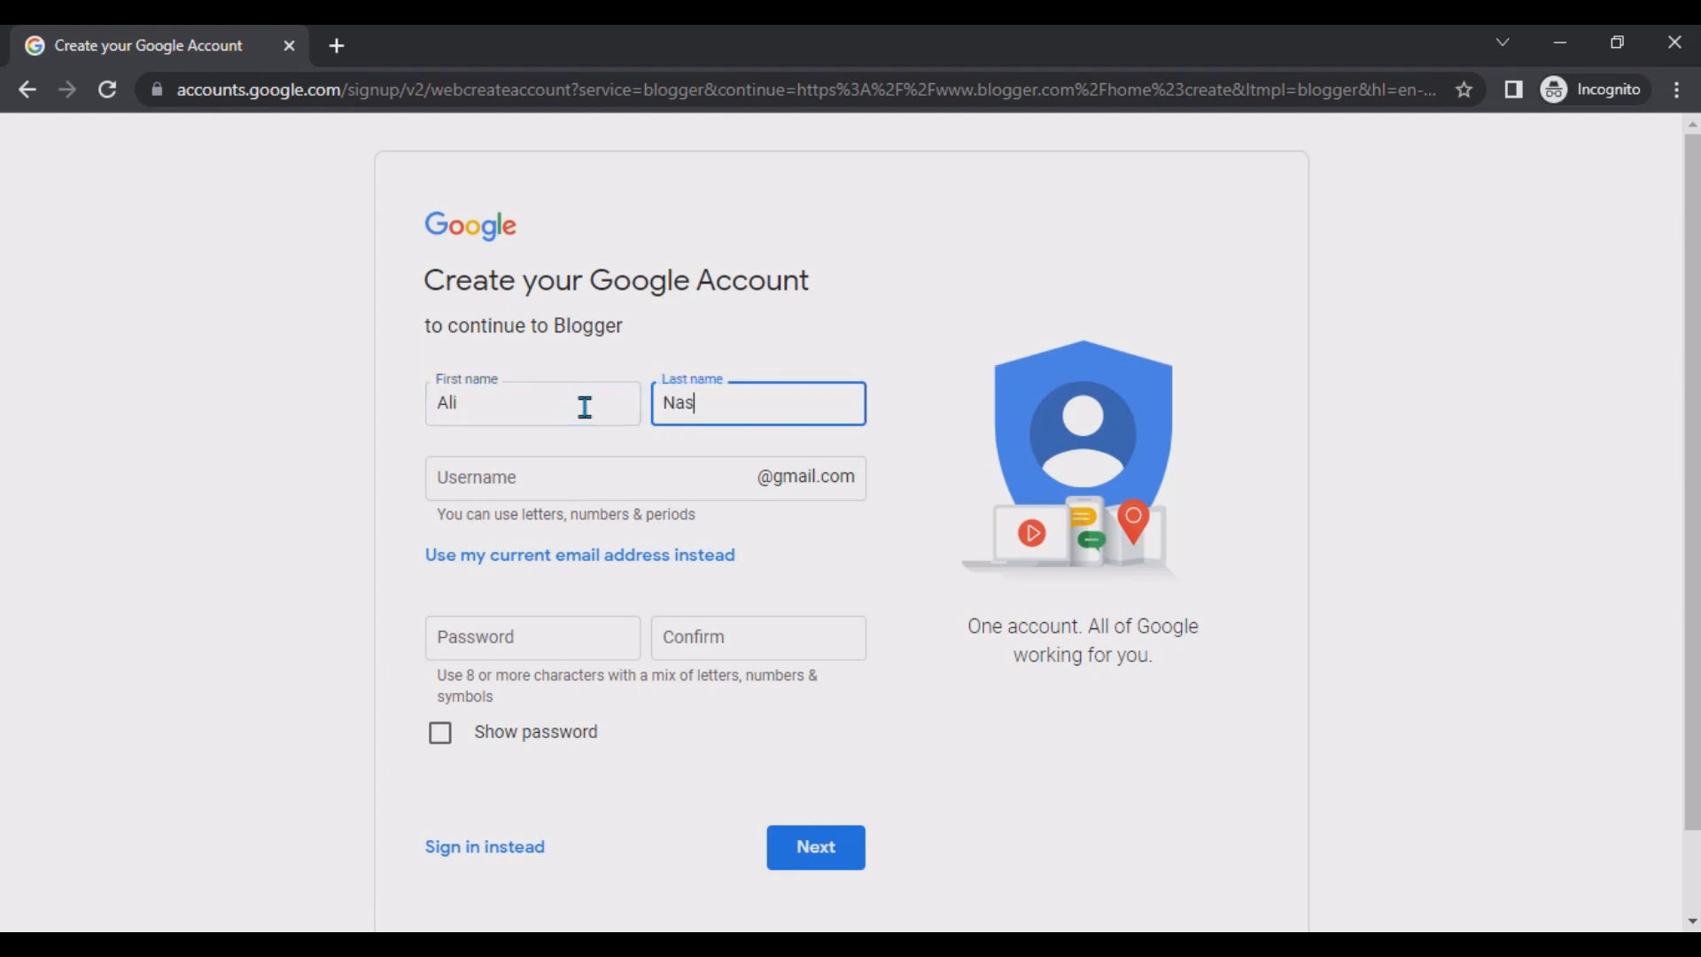
{"action": "left_click", "coordinate": [565, 480]}
{"action": "type", "text": "A"}
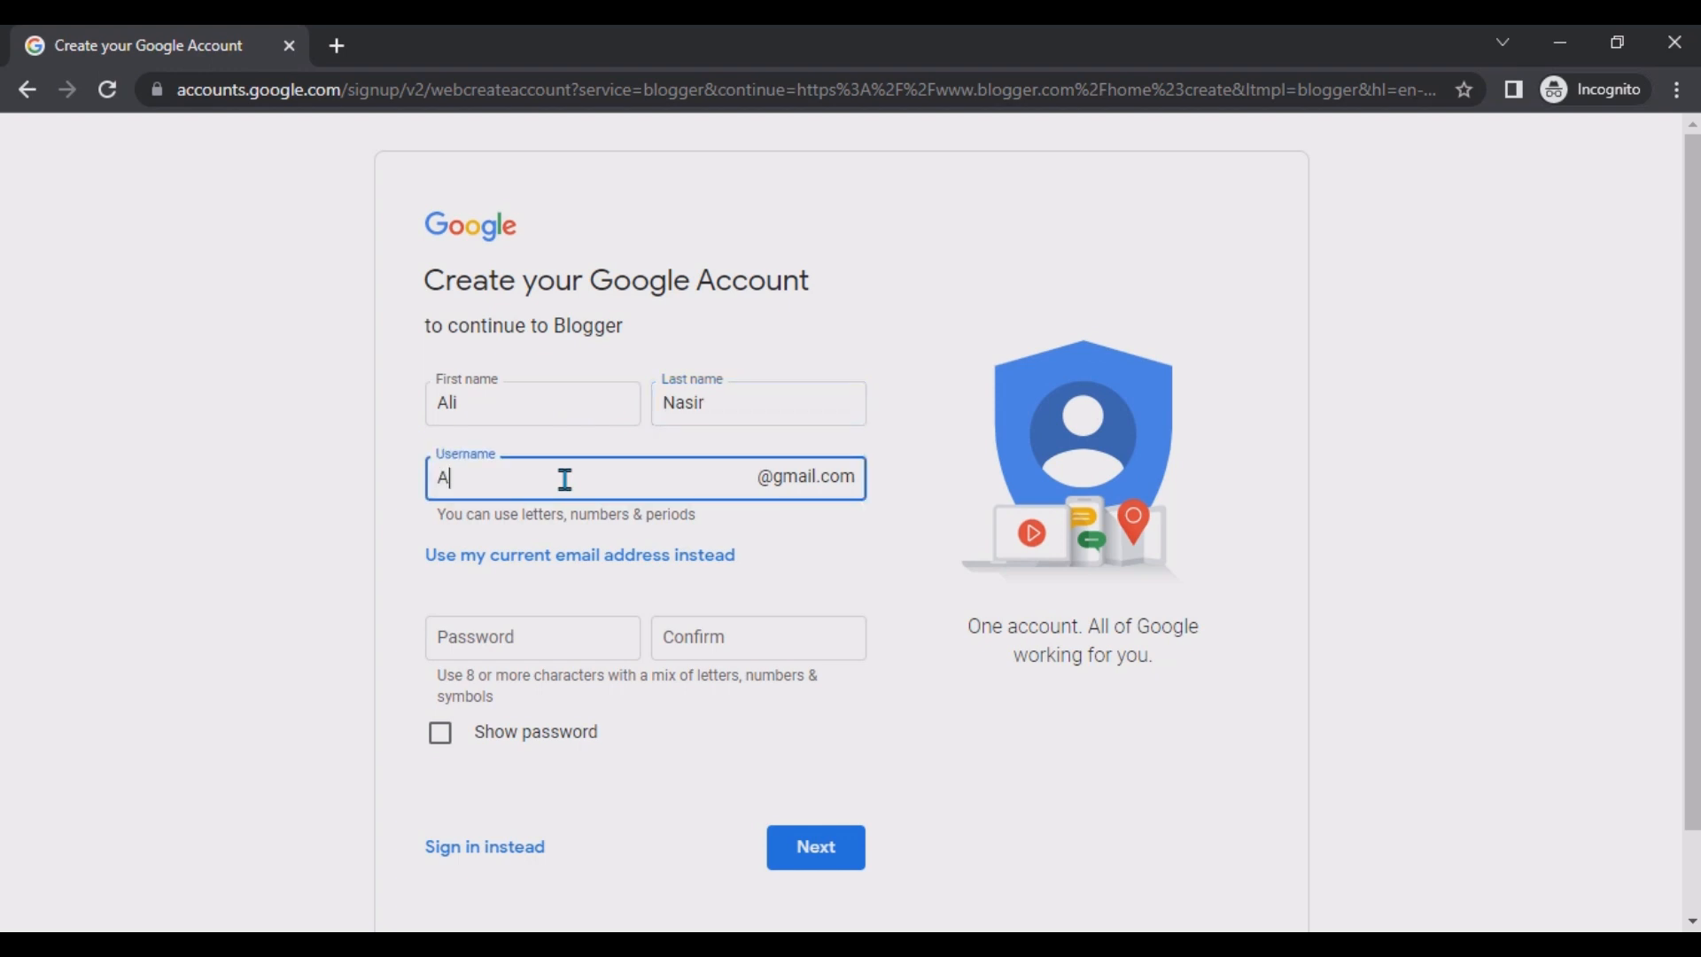
{"action": "key", "text": "BackSpace"}
{"action": "left_click_drag", "start_coordinate": [479, 480], "coordinate": [483, 482]}
{"action": "type", "text": "13"}
{"action": "left_click", "coordinate": [549, 648]}
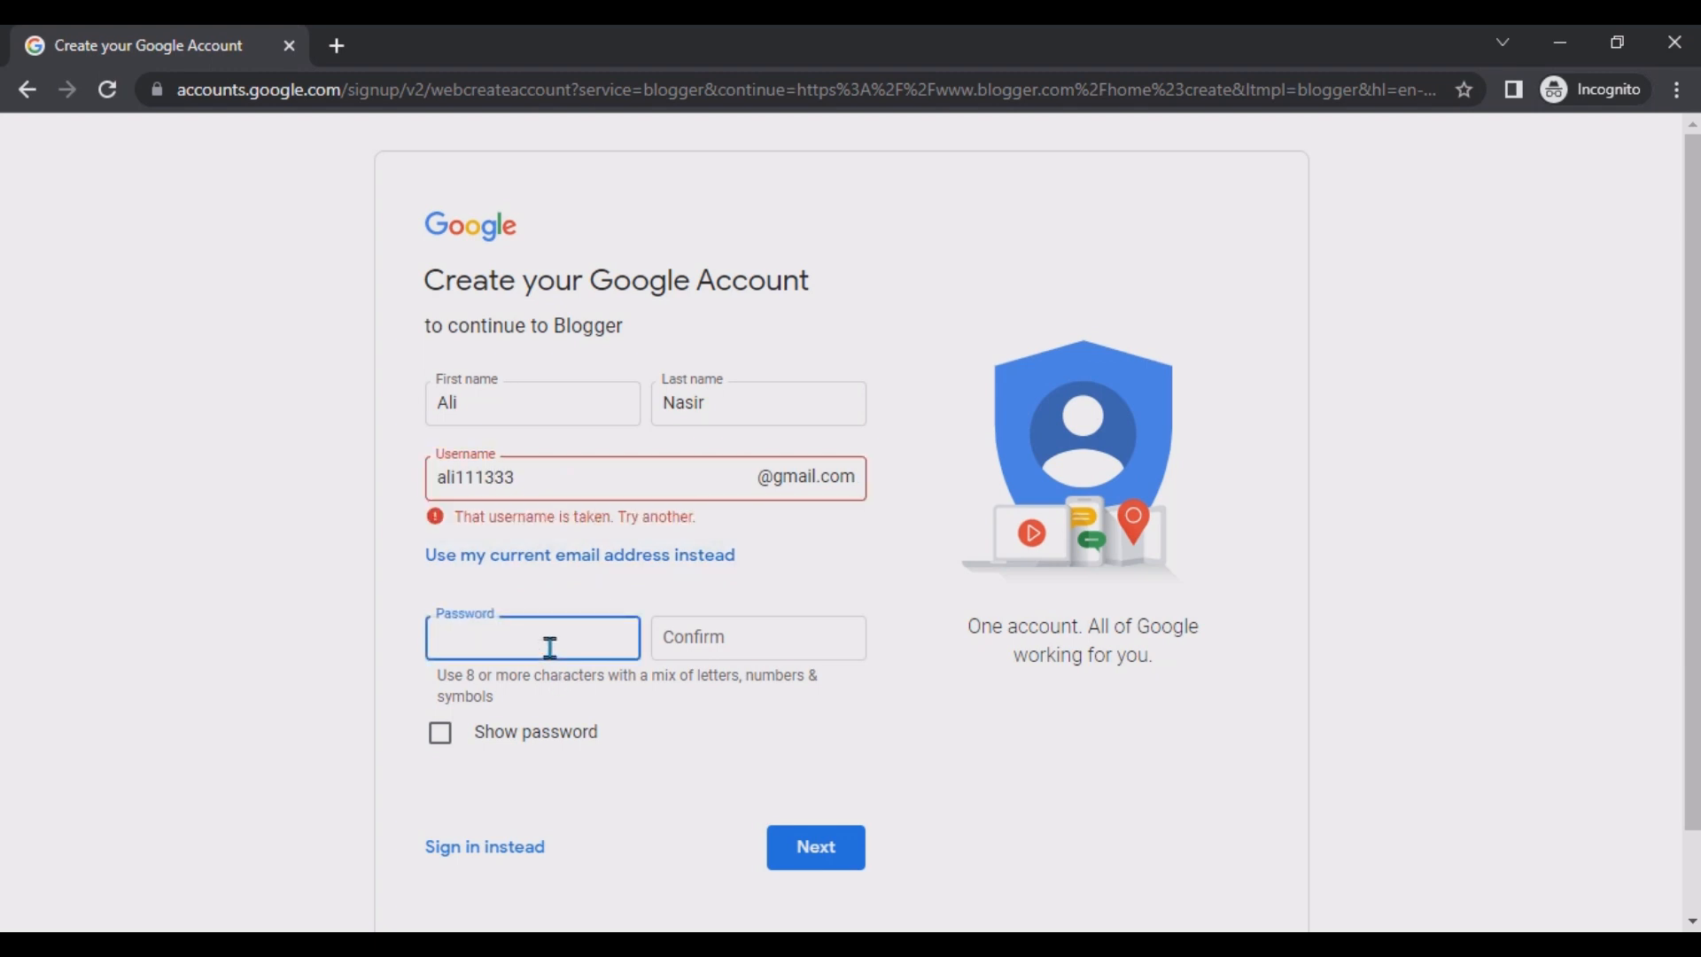
Revise the username and adopt the suggested available Gmail username instead.
{"action": "left_click", "coordinate": [539, 478]}
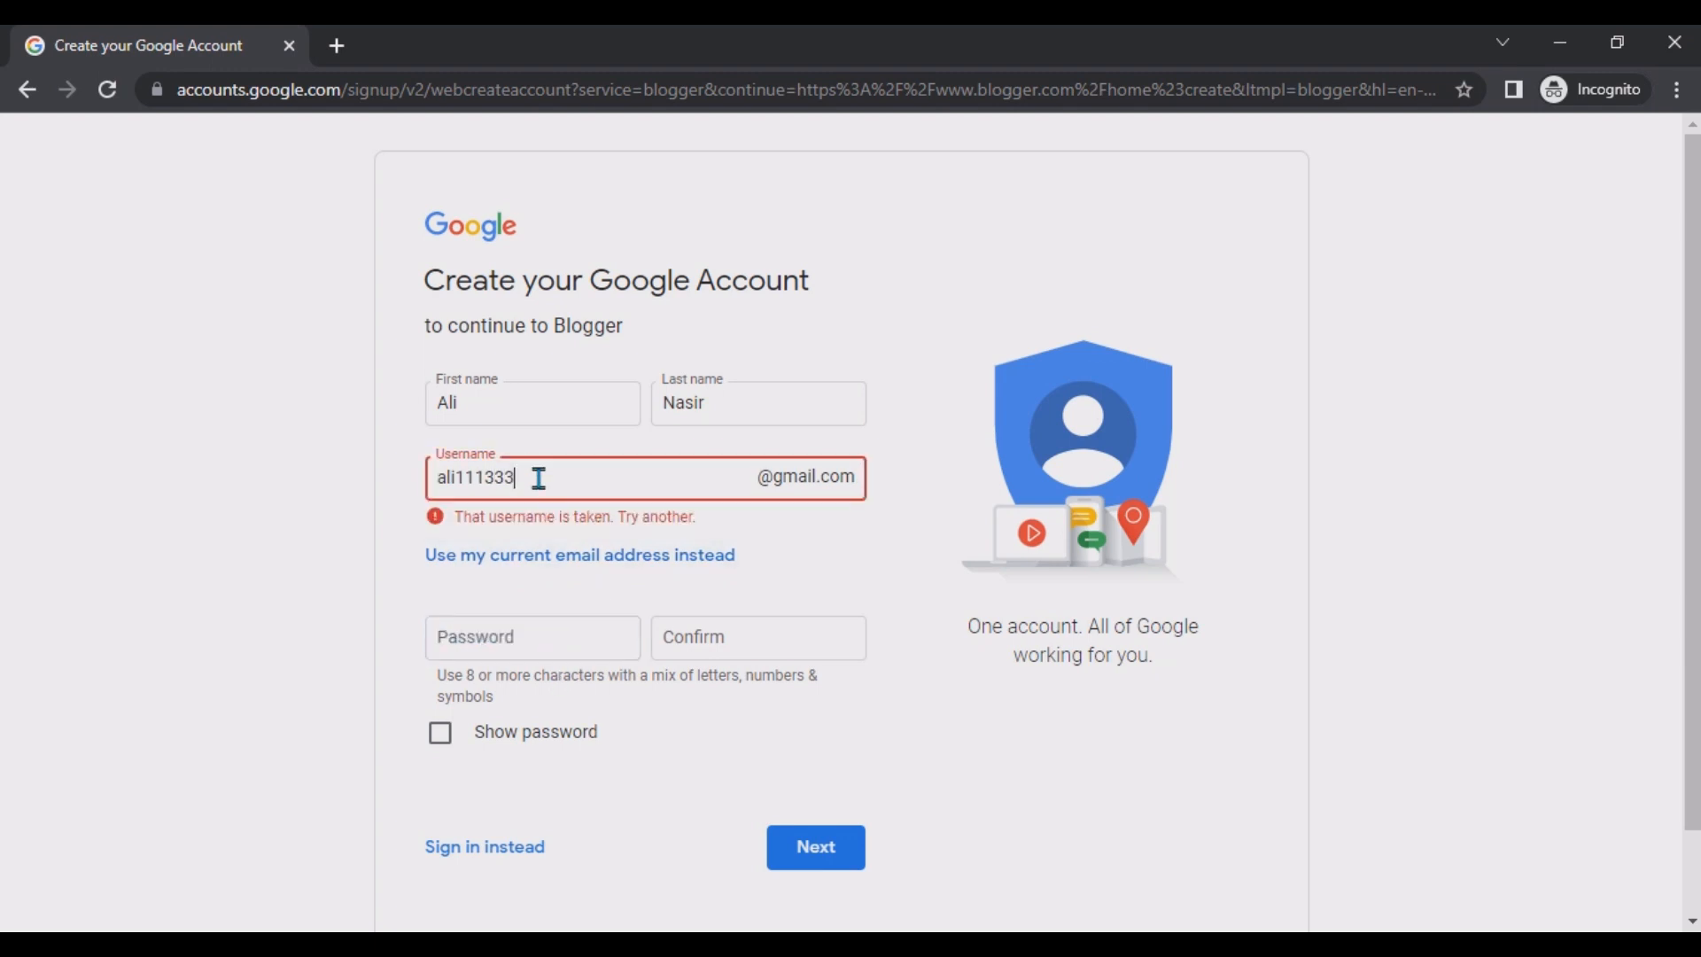
{"action": "left_click", "coordinate": [458, 480]}
{"action": "type", "text": "nasir"}
{"action": "left_click", "coordinate": [507, 654]}
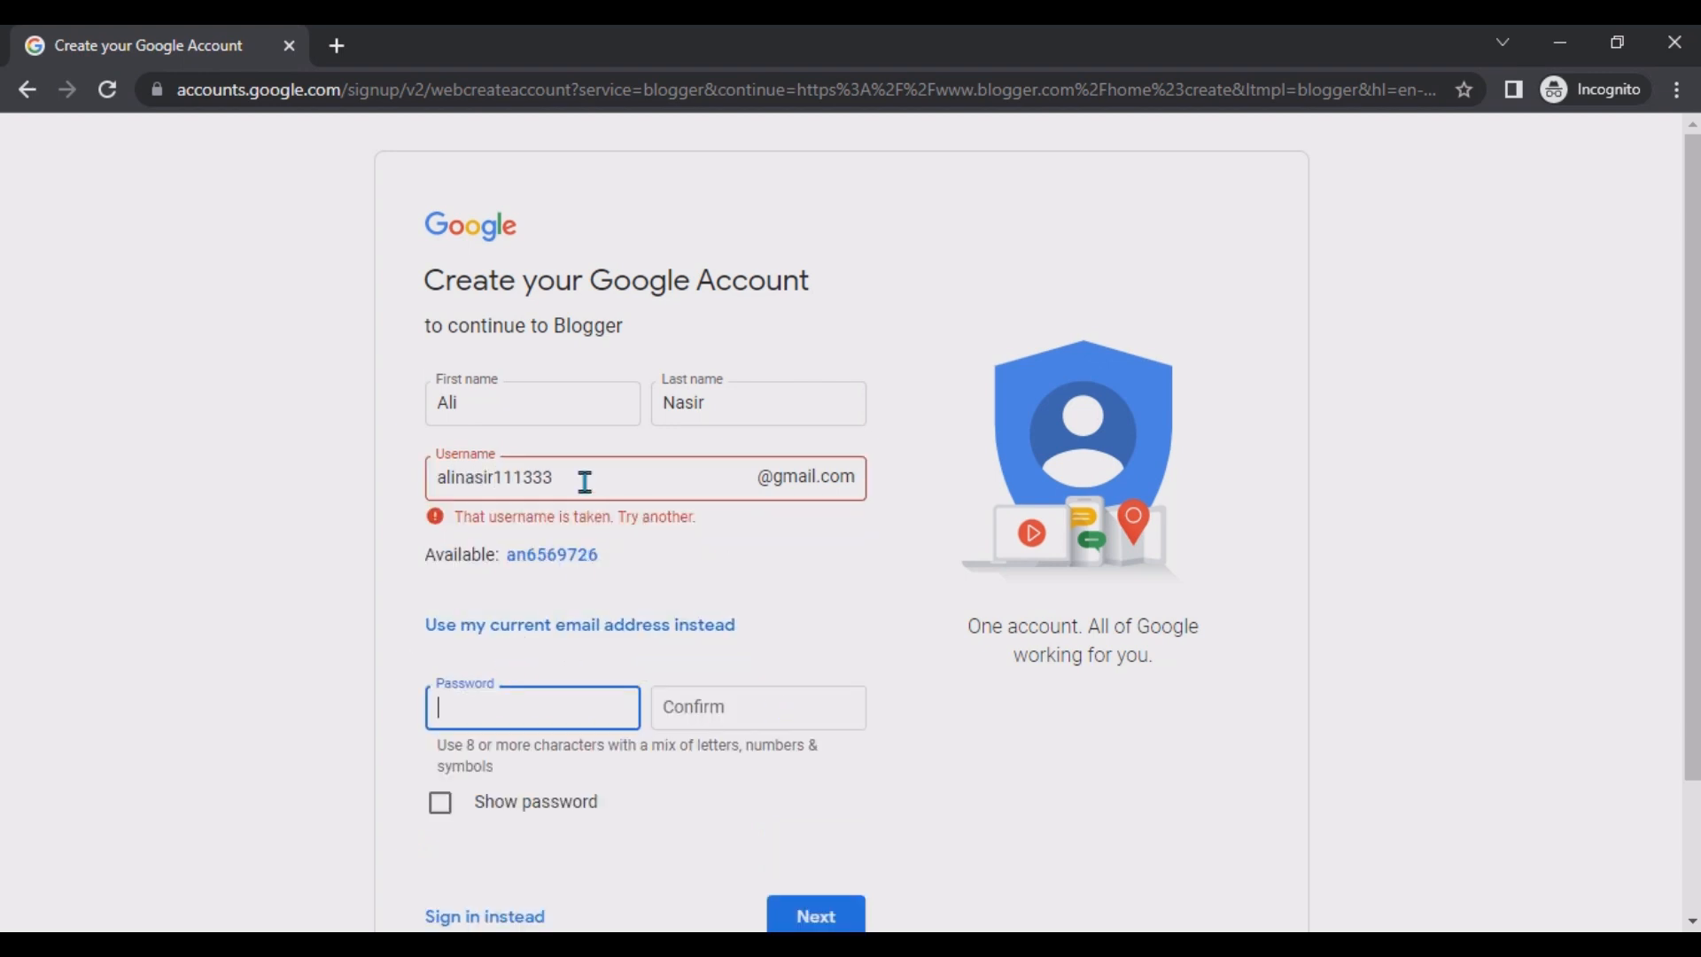
{"action": "left_click", "coordinate": [569, 556]}
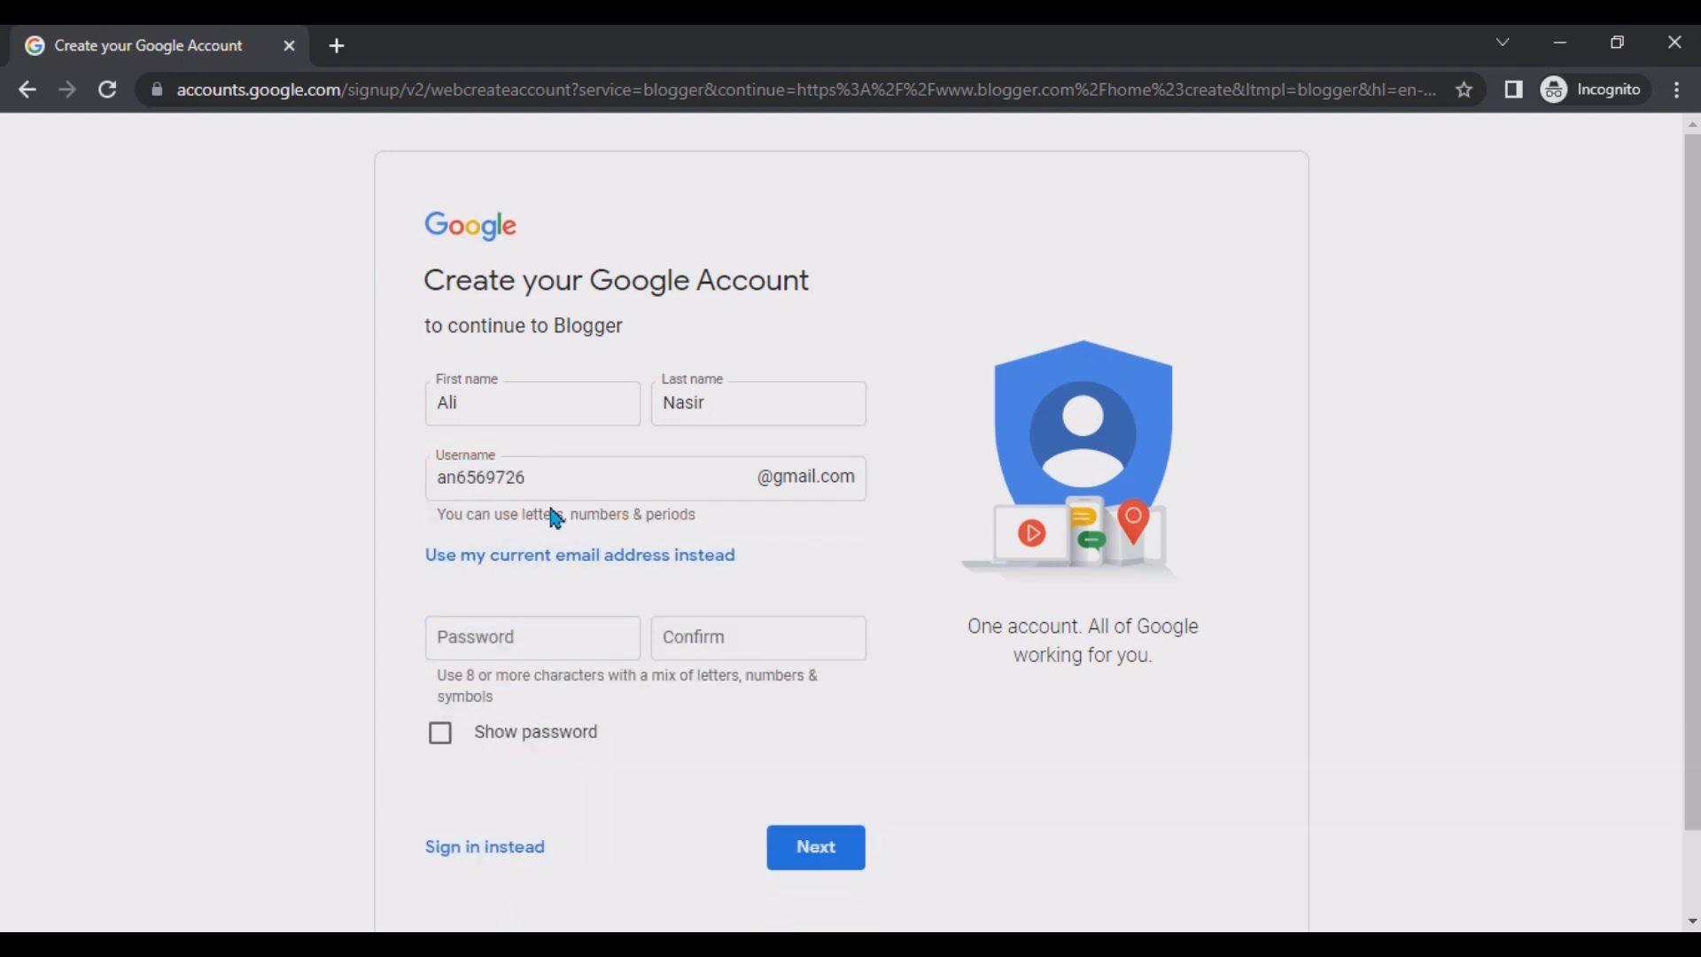
{"action": "double_click", "coordinate": [487, 477]}
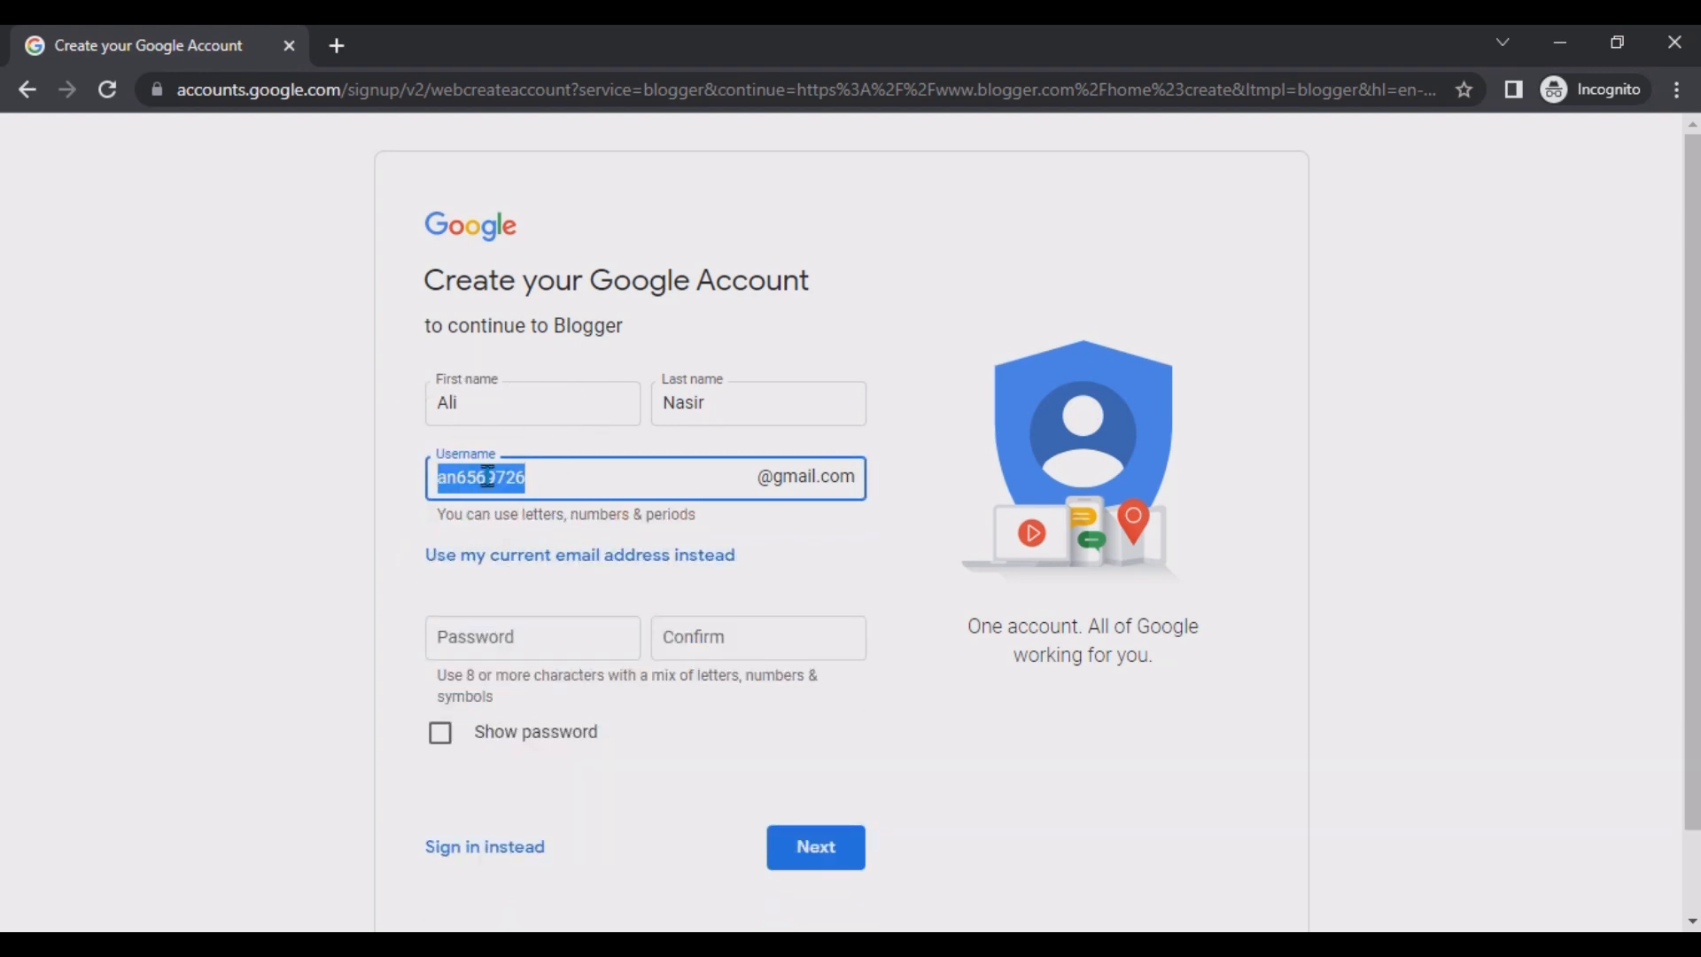
Enter the account password and repeat it in the confirmation field.
{"action": "left_click", "coordinate": [540, 649]}
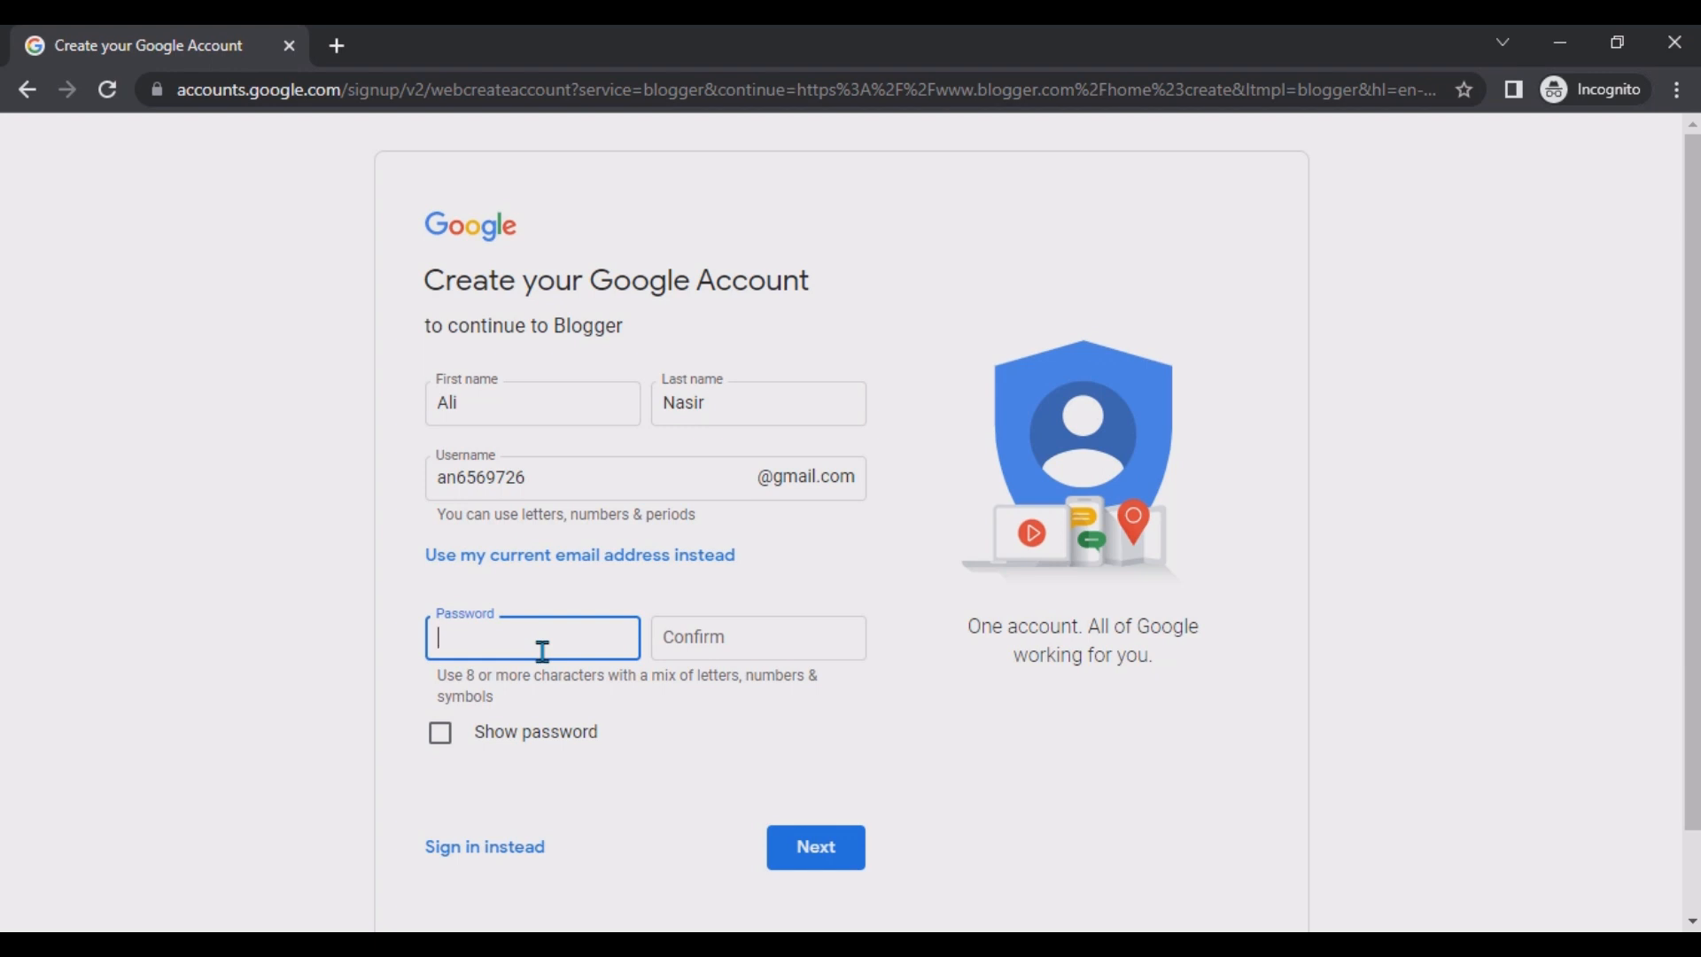
{"action": "type", "text": "••••••••"}
{"action": "key", "text": "Tab"}
{"action": "key", "text": "Tab"}
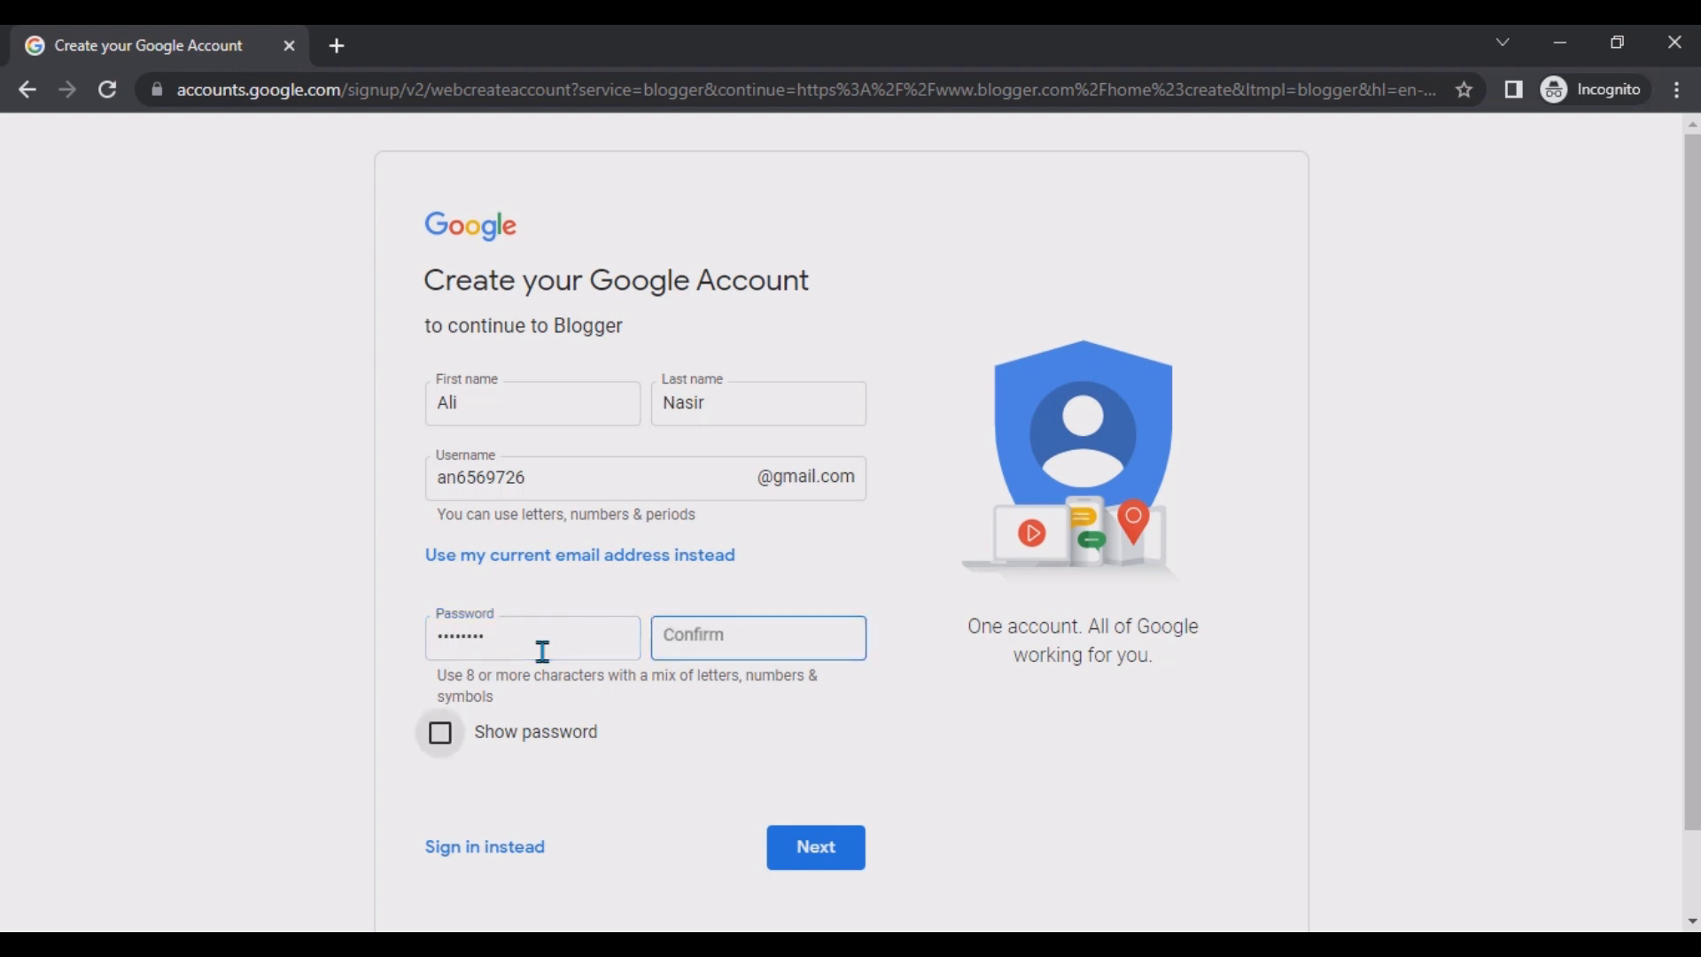
{"action": "left_click", "coordinate": [686, 644]}
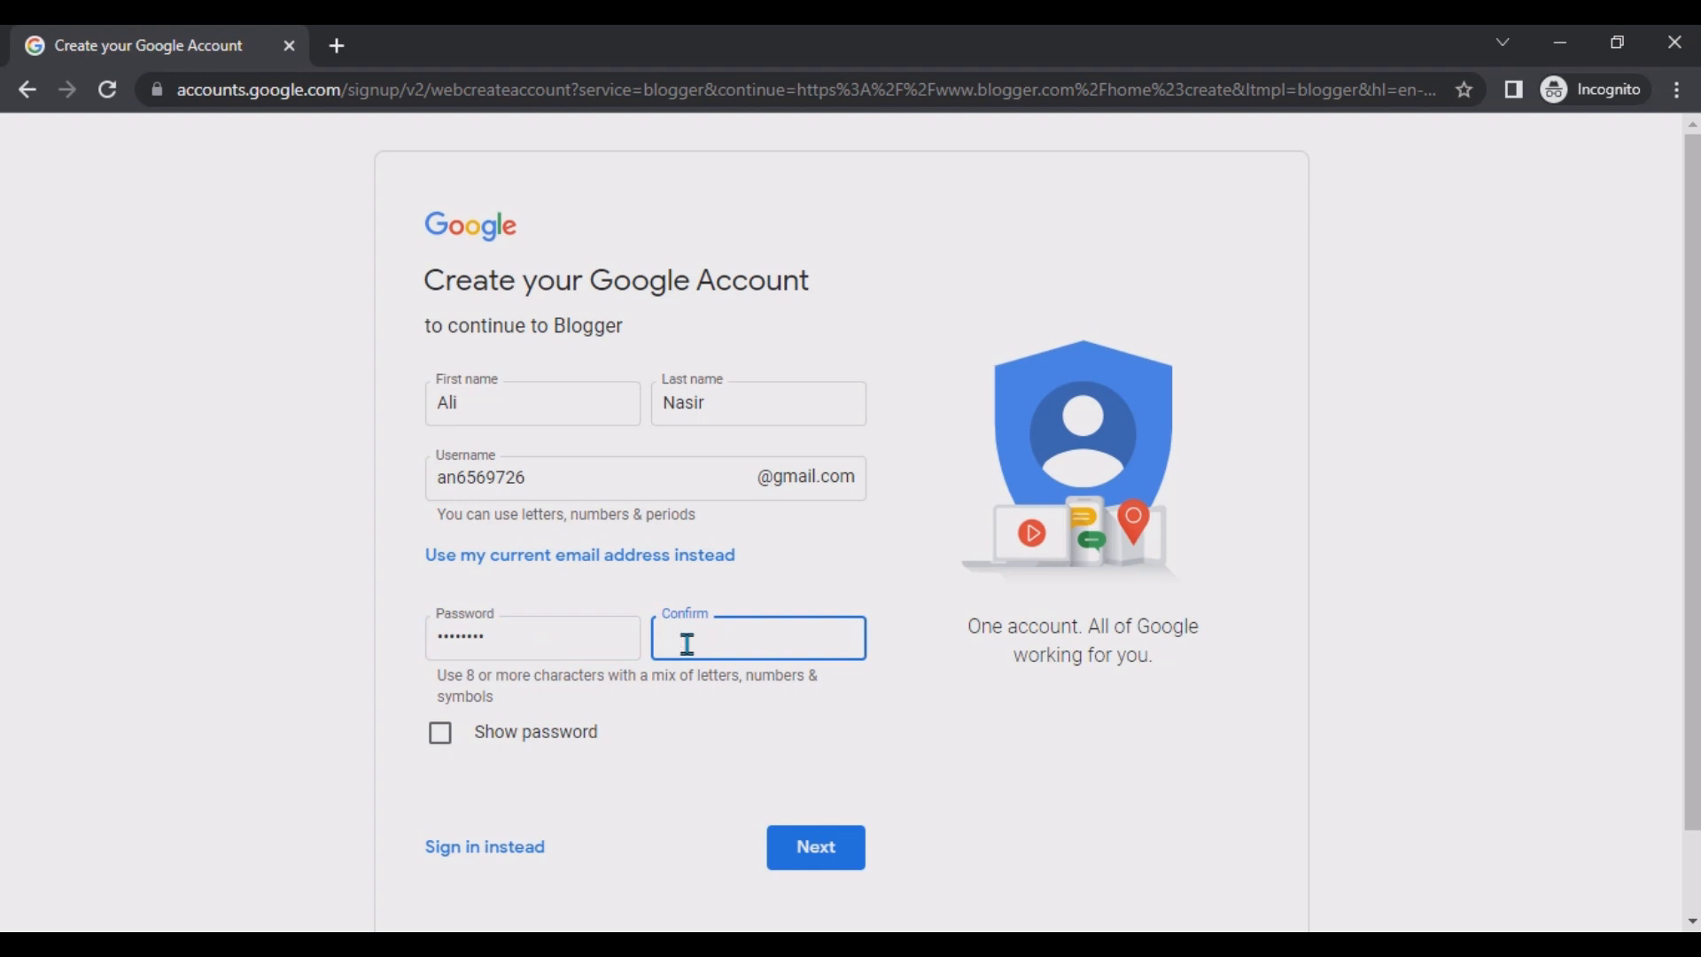
{"action": "type", "text": "•••••••••"}
{"action": "left_click", "coordinate": [435, 636]}
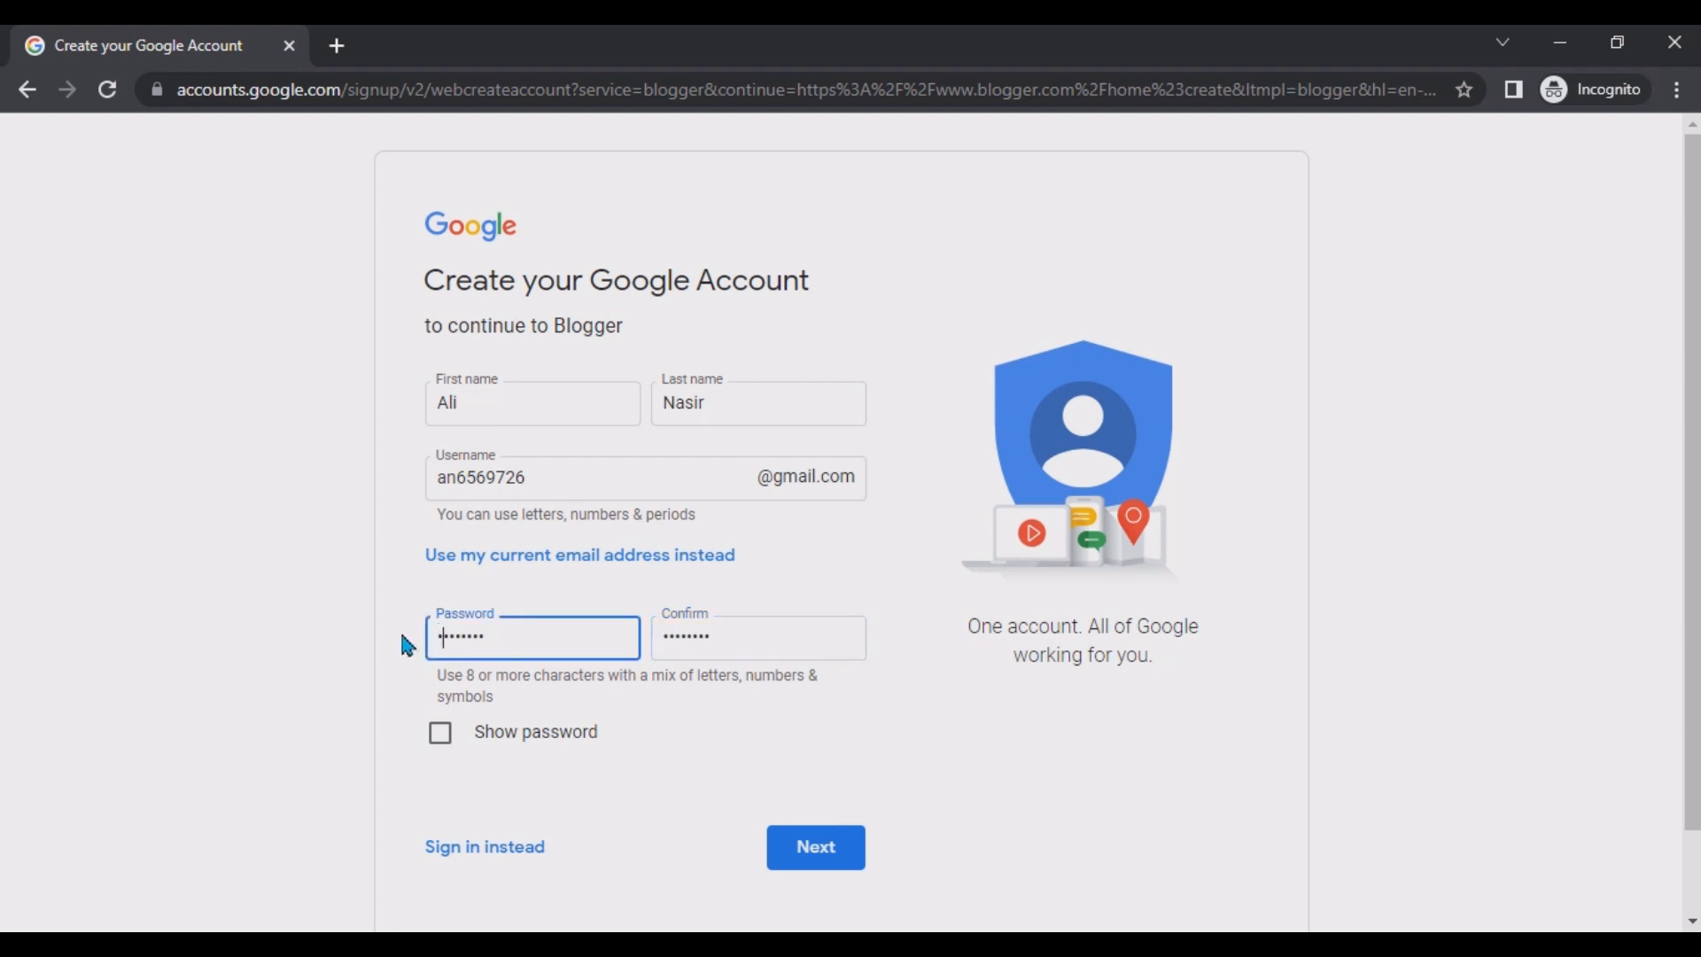
Show the password characters and continue to the personal details page.
{"action": "left_click", "coordinate": [442, 735]}
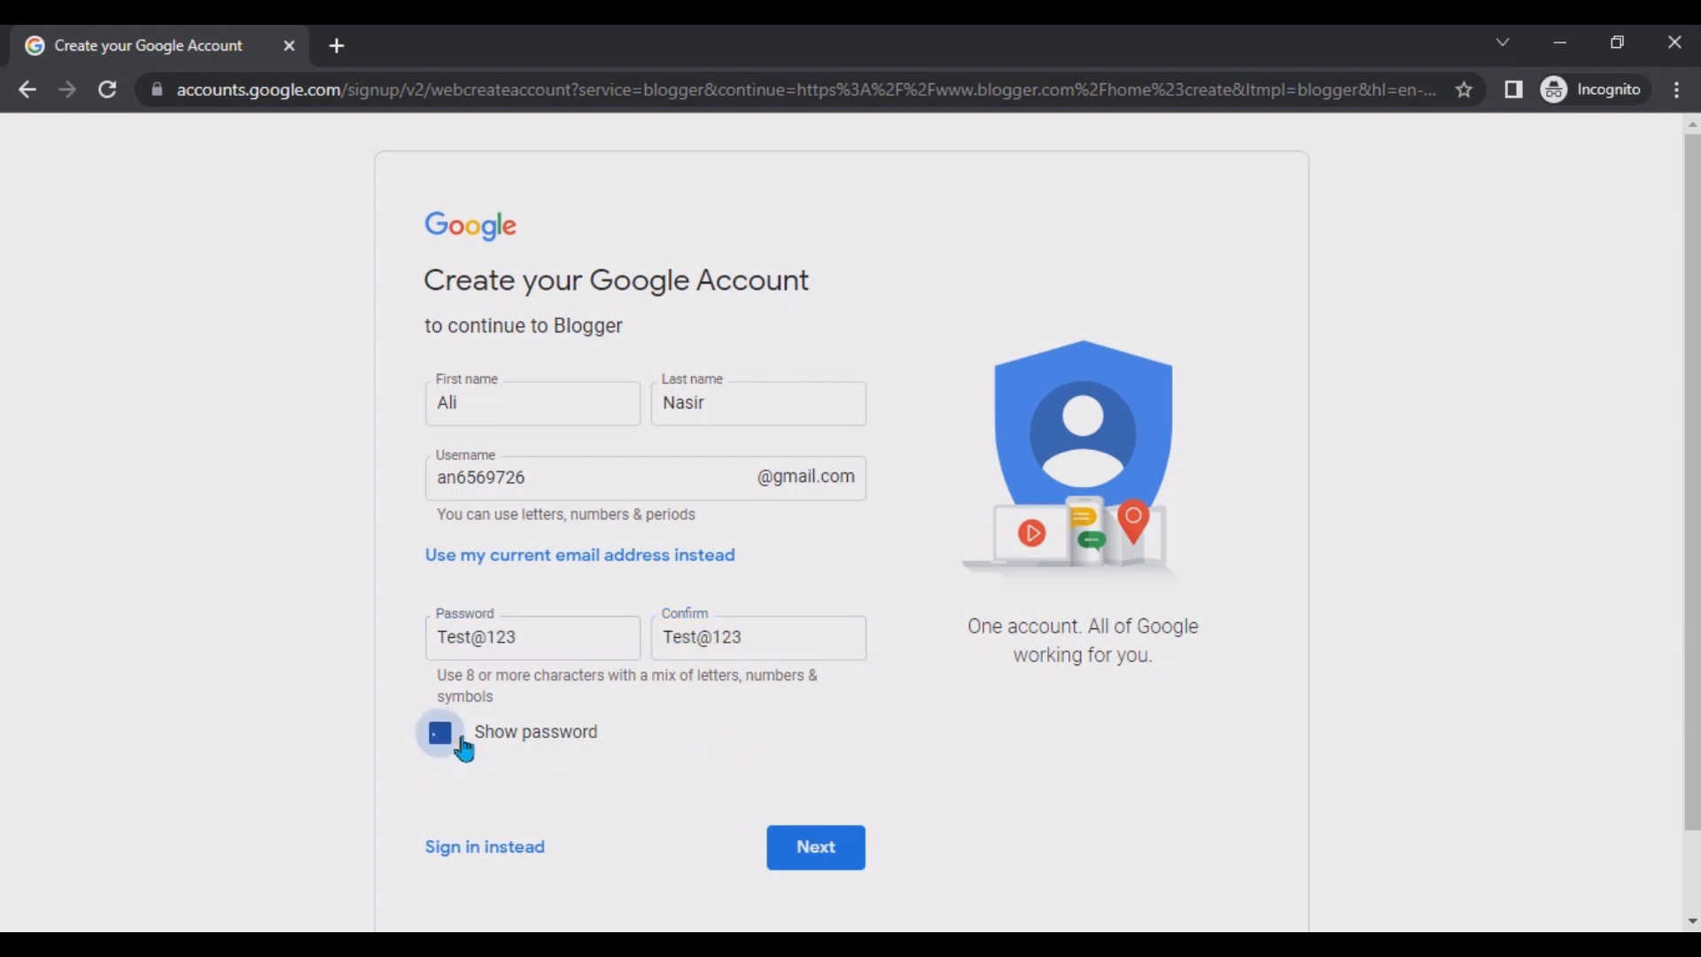
{"action": "left_click", "coordinate": [440, 631]}
{"action": "key", "text": "ctrl+a"}
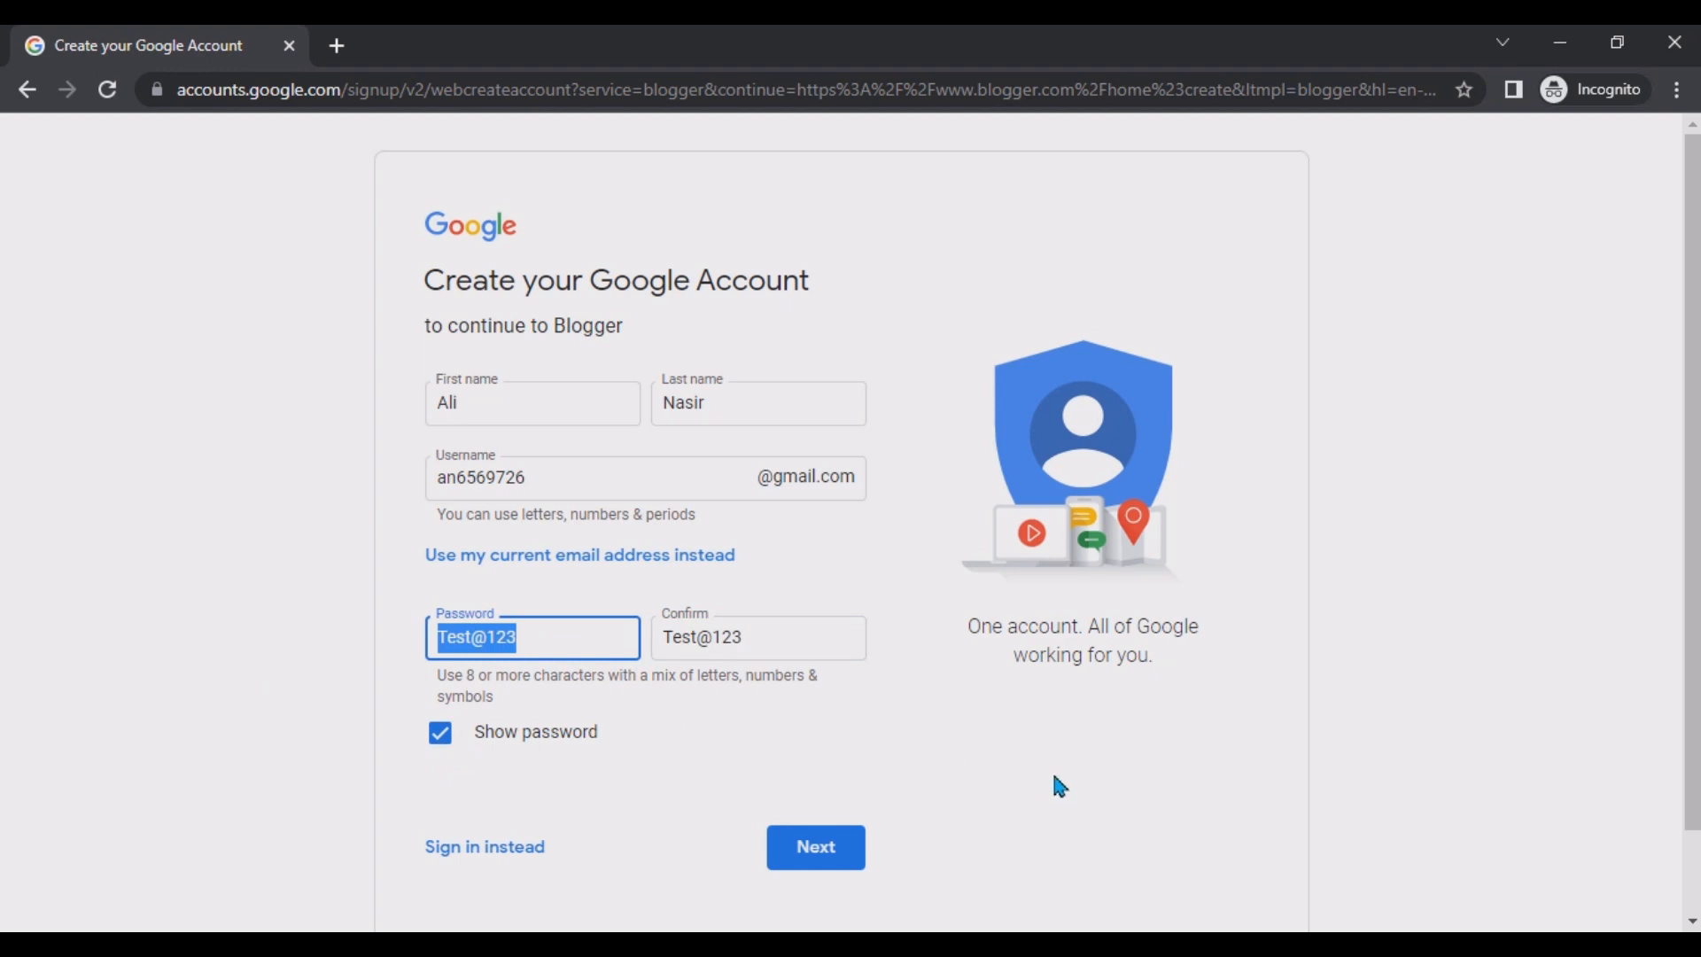
{"action": "left_click", "coordinate": [829, 856]}
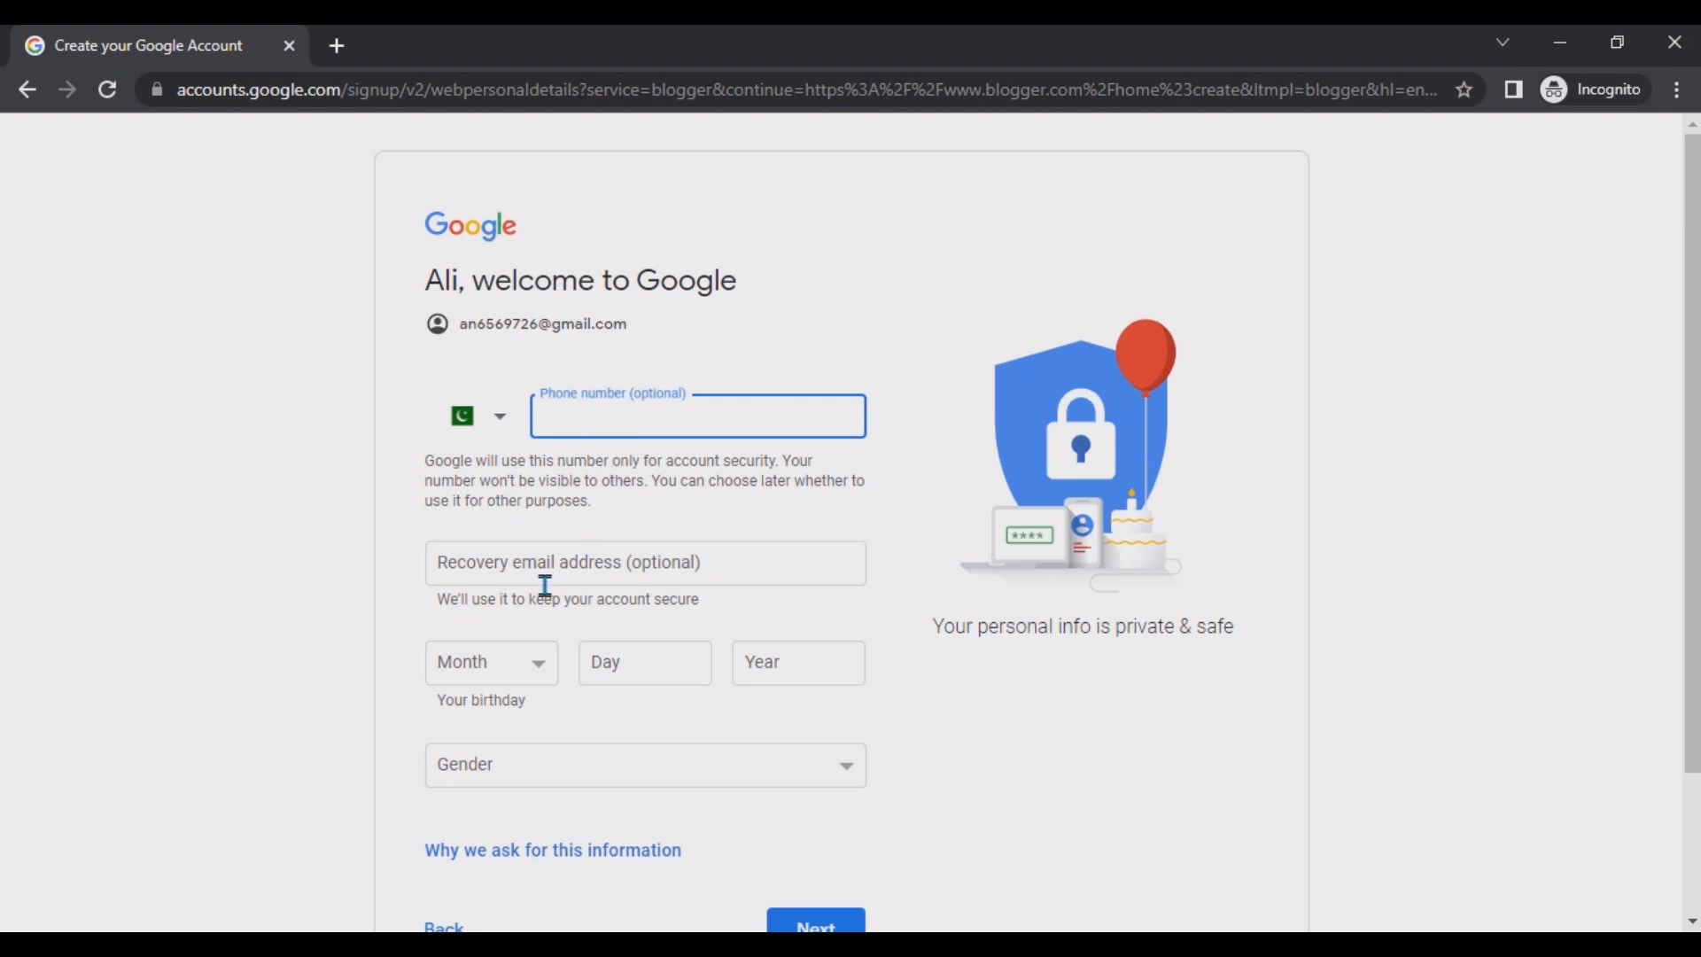
Fill in the birthday month, day and year fields.
{"action": "left_click", "coordinate": [521, 669]}
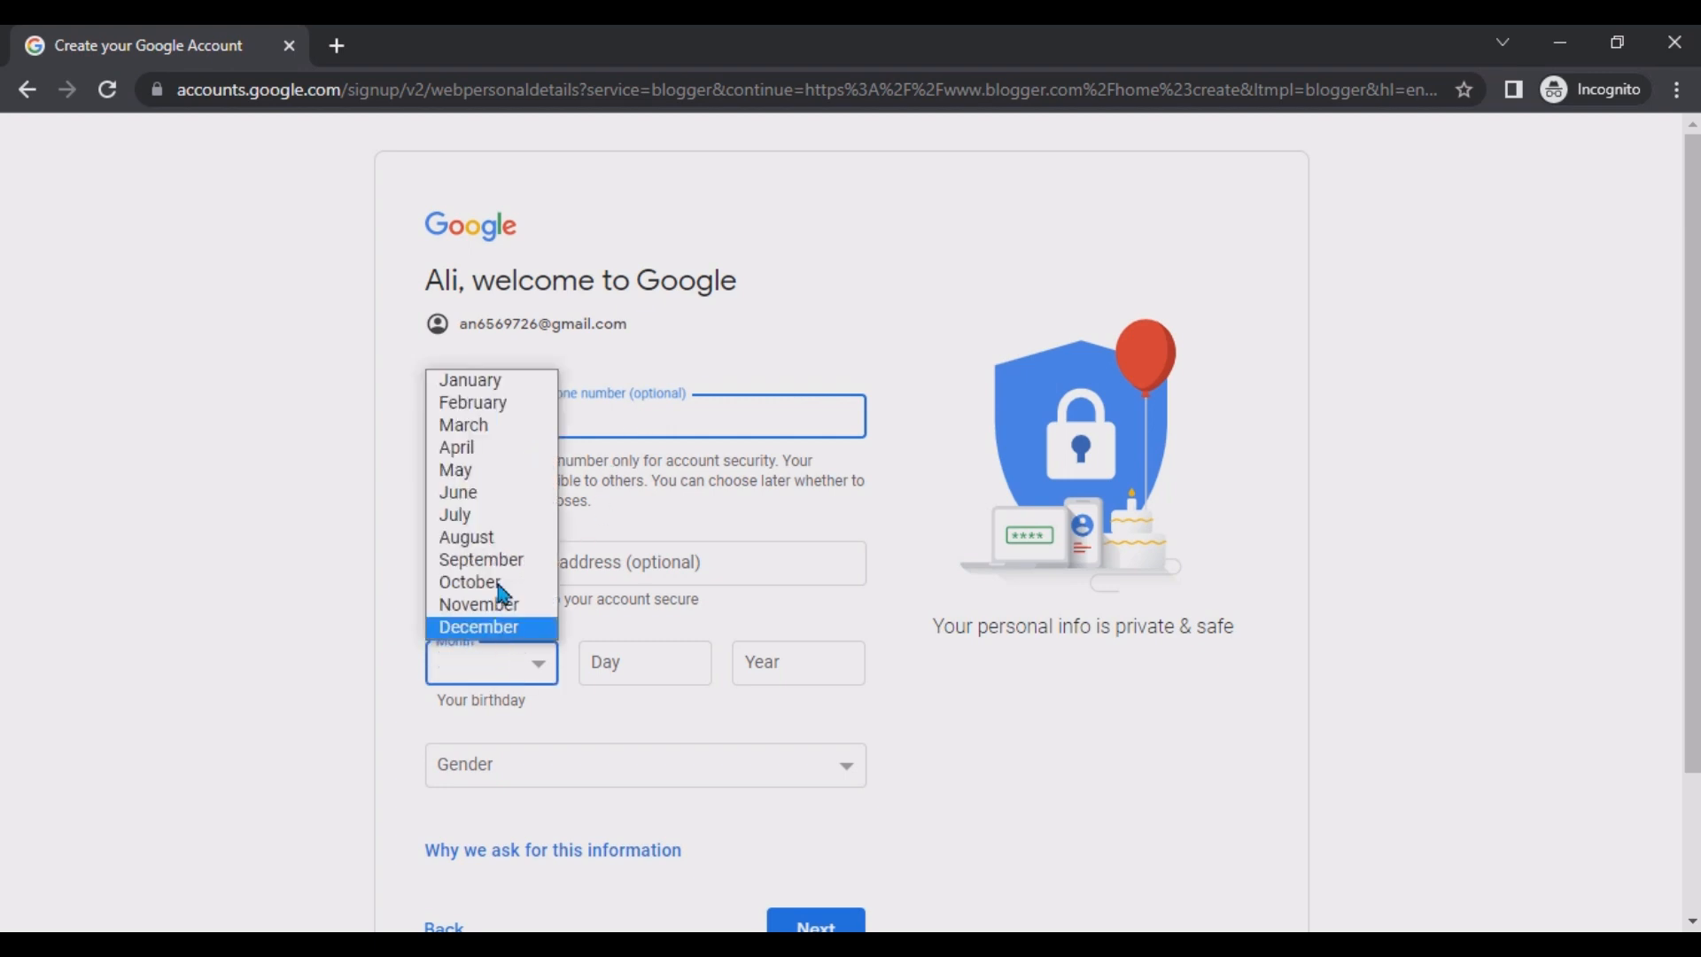
{"action": "left_click", "coordinate": [492, 427]}
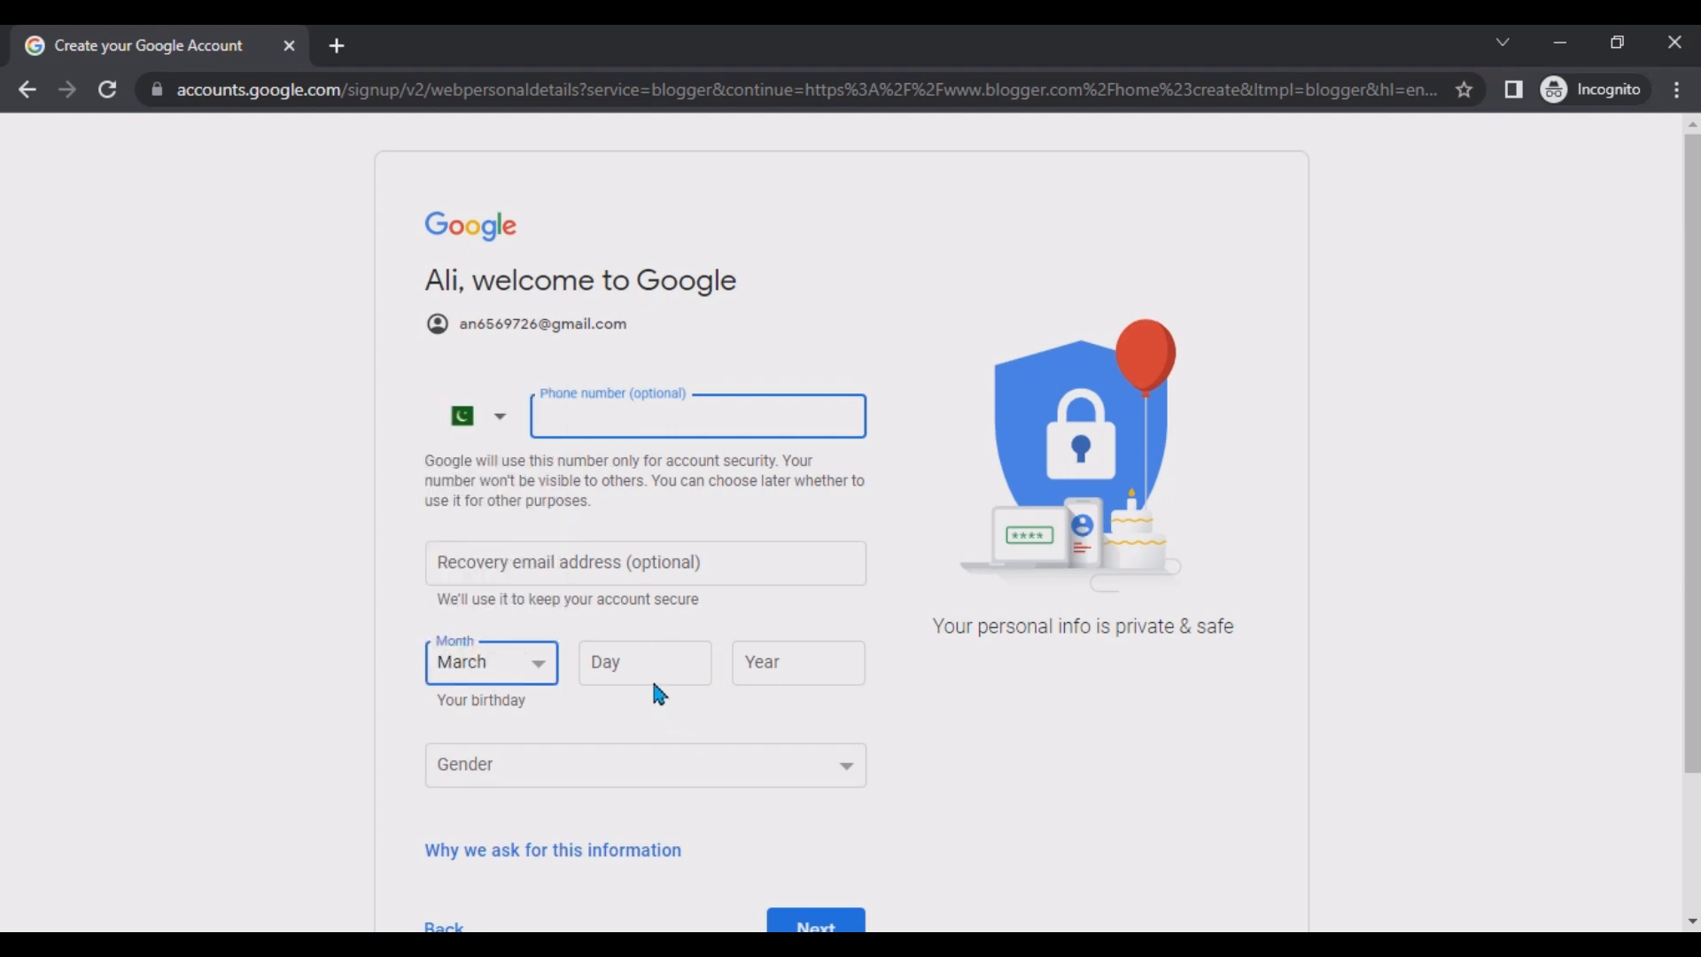
{"action": "left_click", "coordinate": [541, 664]}
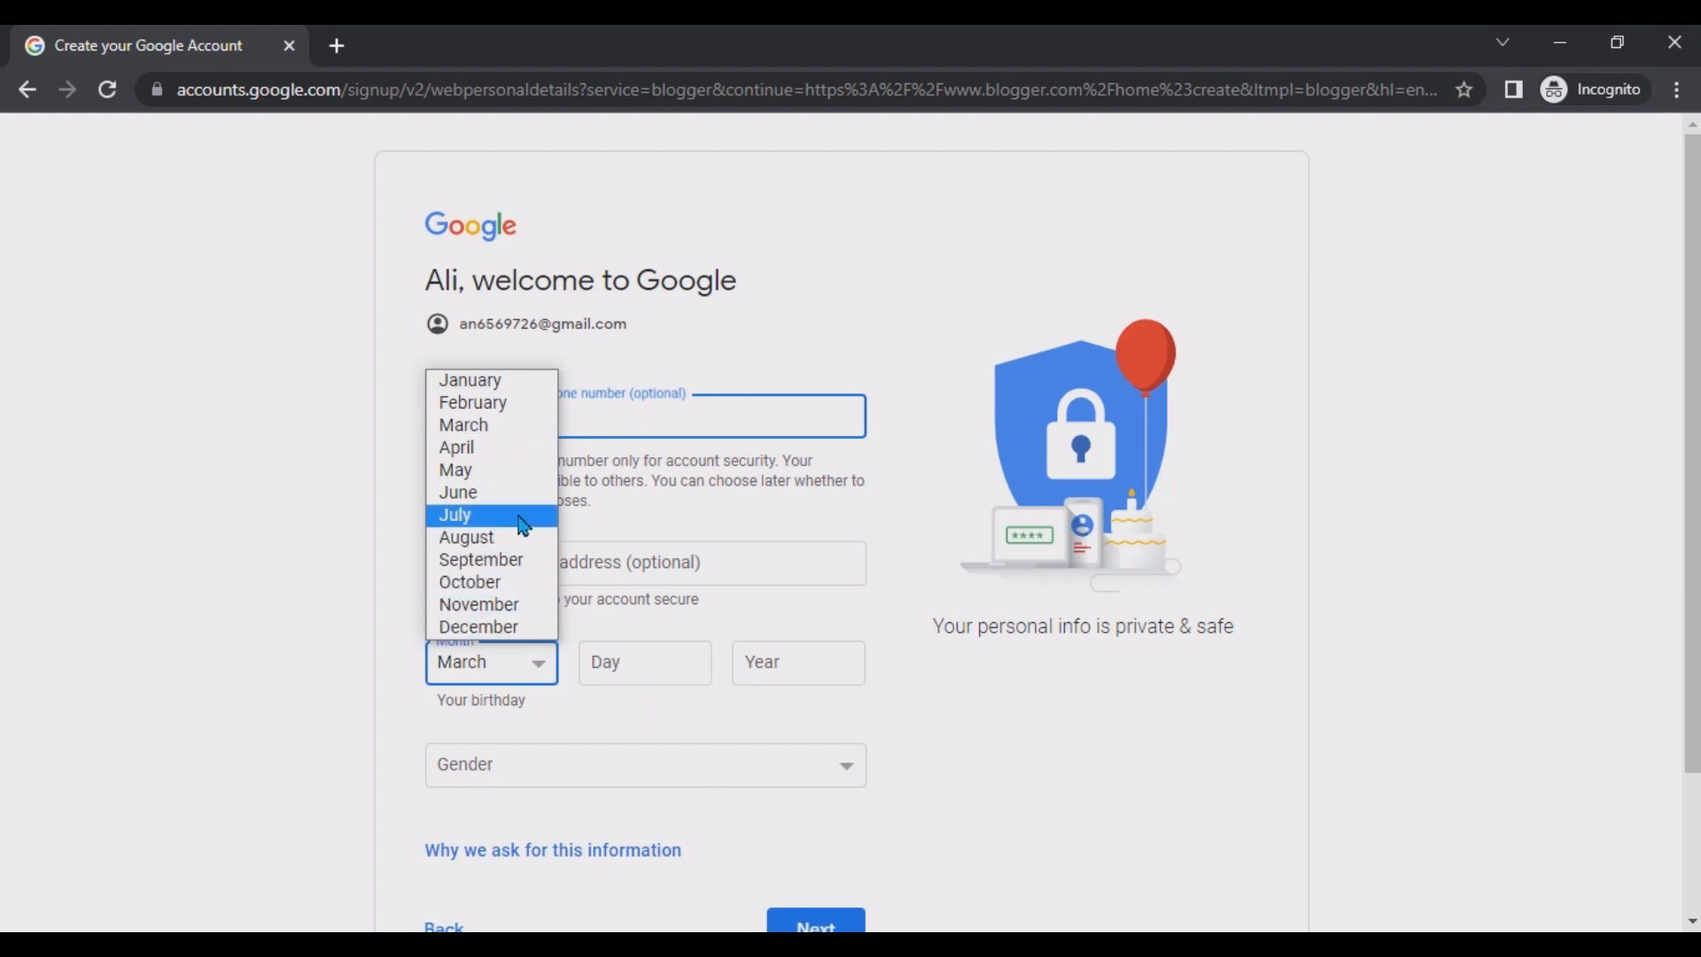
{"action": "left_click", "coordinate": [518, 381]}
{"action": "left_click", "coordinate": [651, 665]}
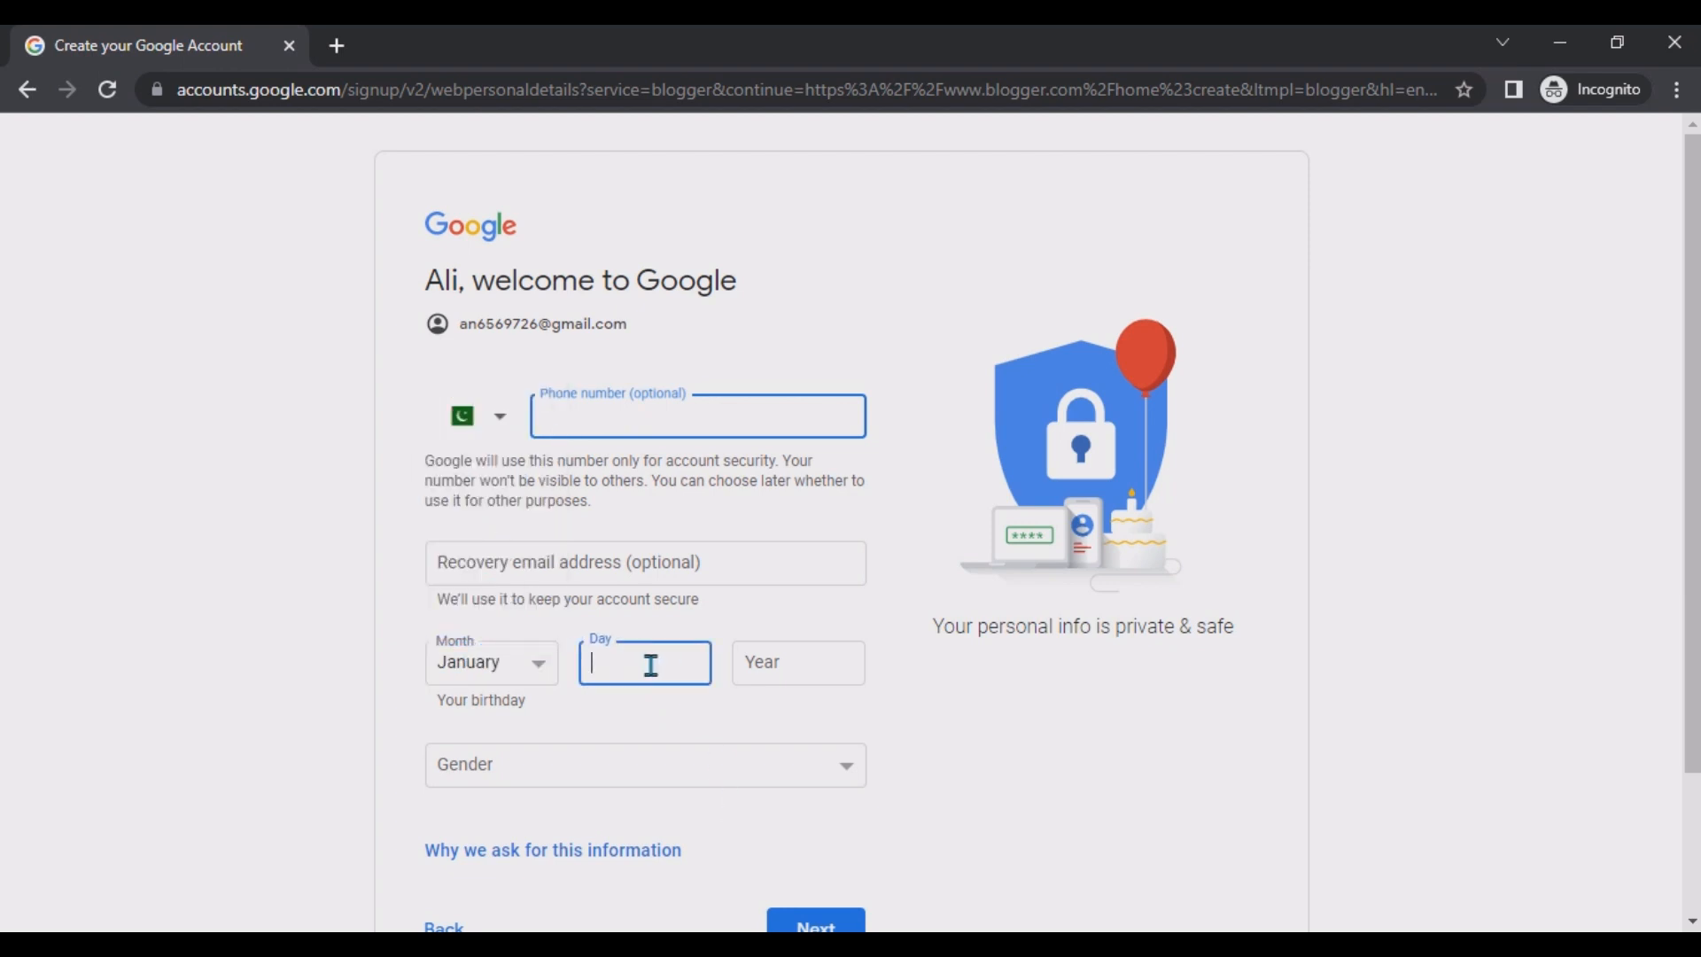
{"action": "type", "text": "24"}
{"action": "left_click", "coordinate": [783, 666]}
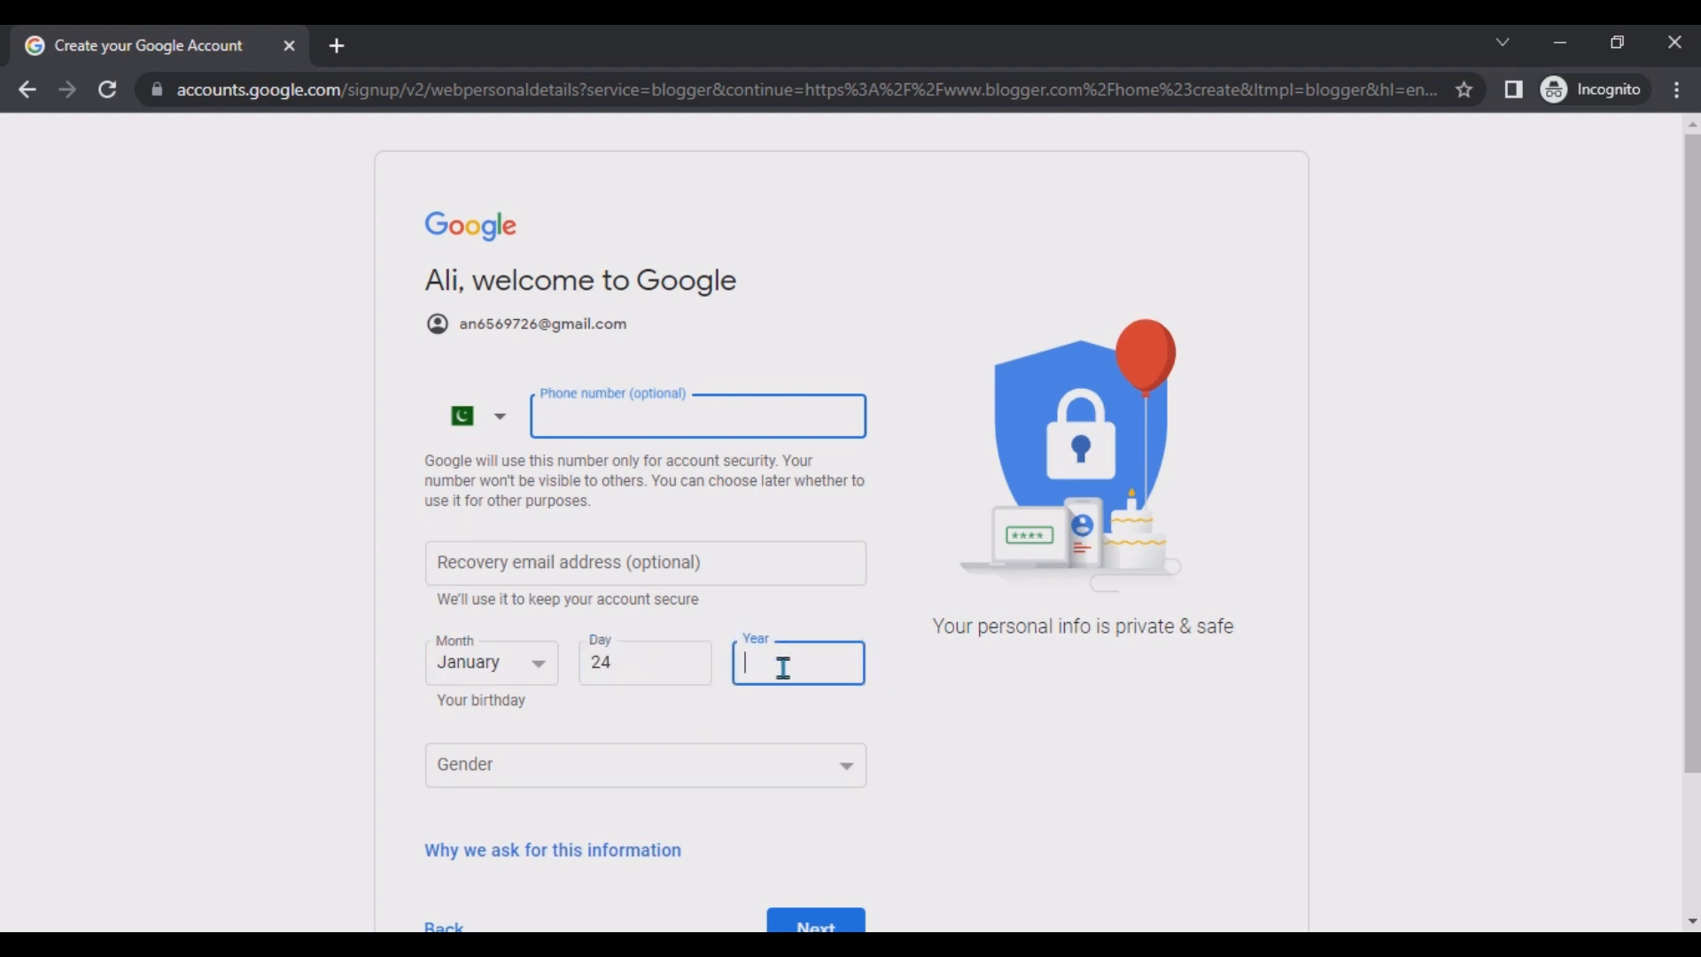
{"action": "type", "text": "1991"}
Set the gender to Male and continue past the personal details page.
{"action": "left_click", "coordinate": [510, 759]}
{"action": "left_click", "coordinate": [555, 802]}
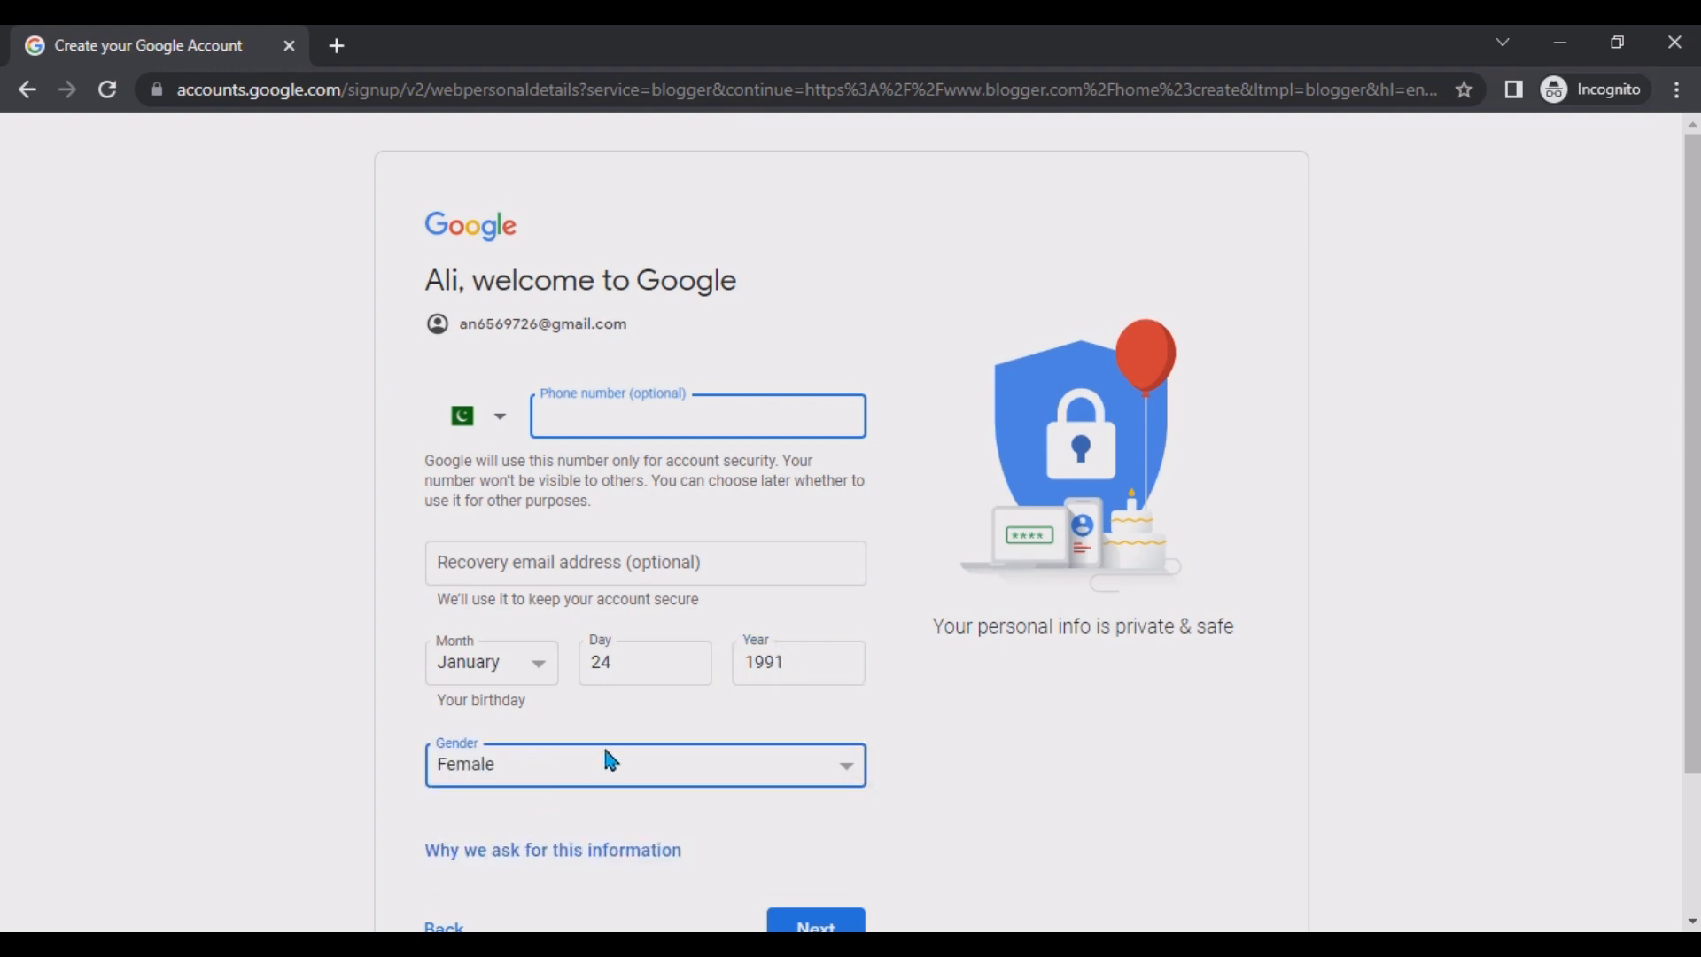
{"action": "scroll", "coordinate": [576, 673], "scroll_direction": "down", "scroll_amount": 2}
{"action": "left_click", "coordinate": [530, 602]}
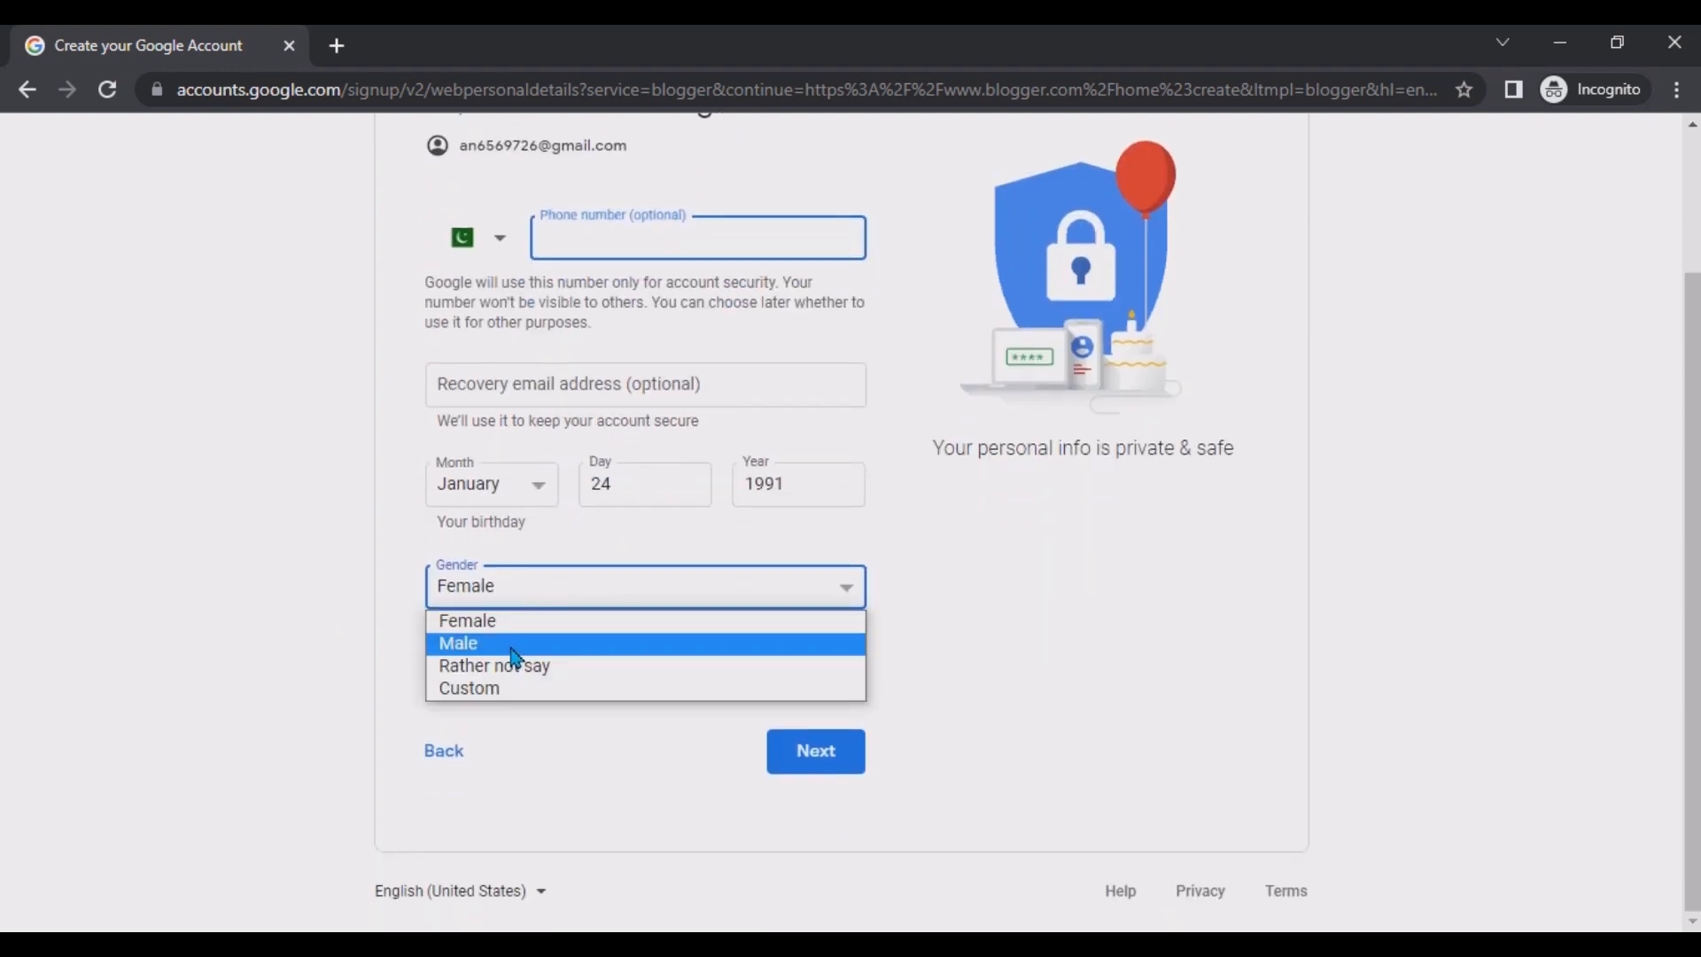
{"action": "left_click", "coordinate": [514, 644]}
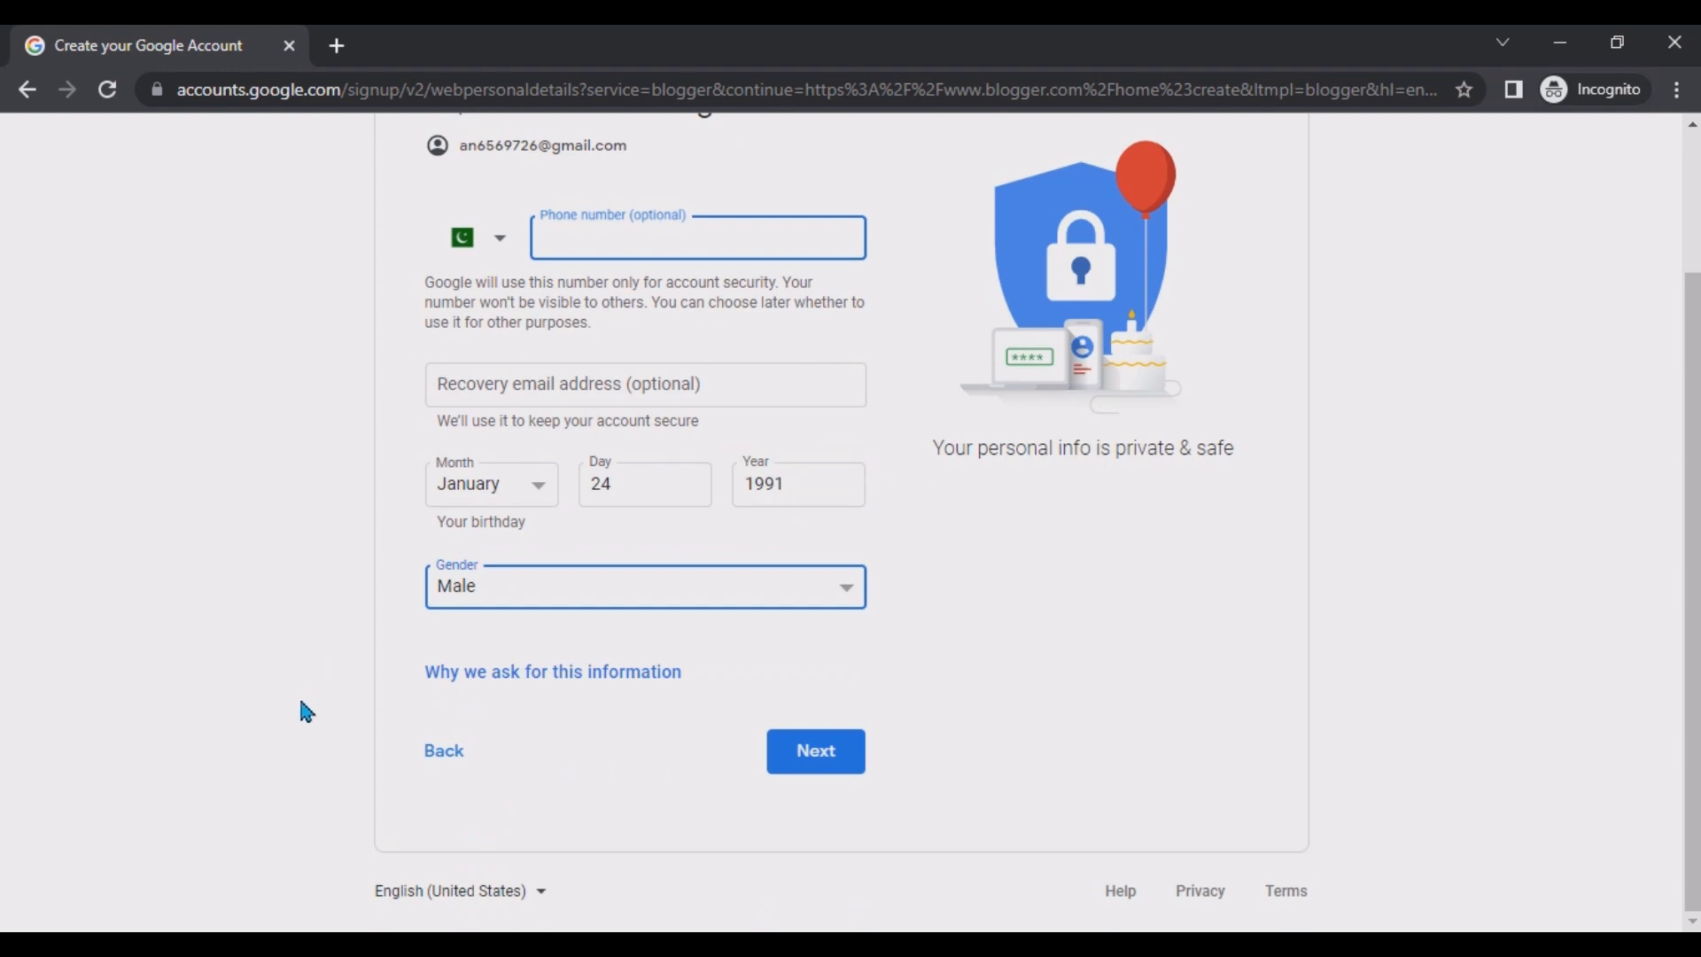
{"action": "left_click", "coordinate": [816, 755]}
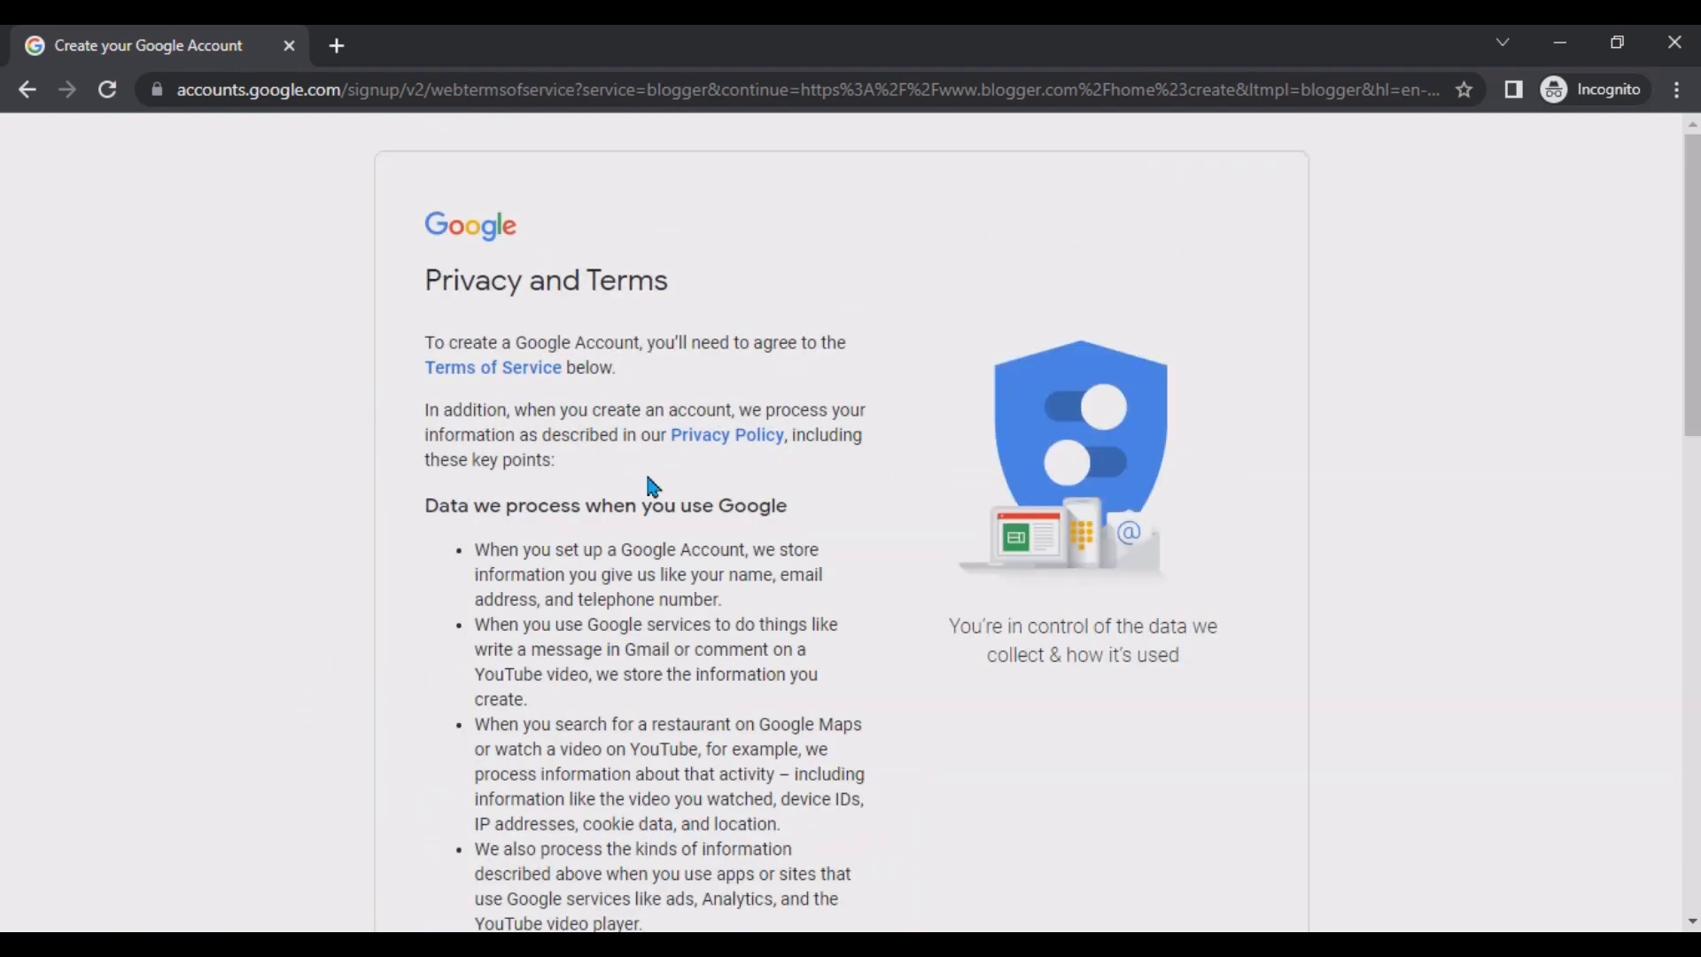
Agree to Google's Privacy and Terms to finish creating the account.
{"action": "scroll", "coordinate": [550, 494], "scroll_direction": "down", "scroll_amount": 7}
{"action": "scroll", "coordinate": [574, 596], "scroll_direction": "down", "scroll_amount": 7}
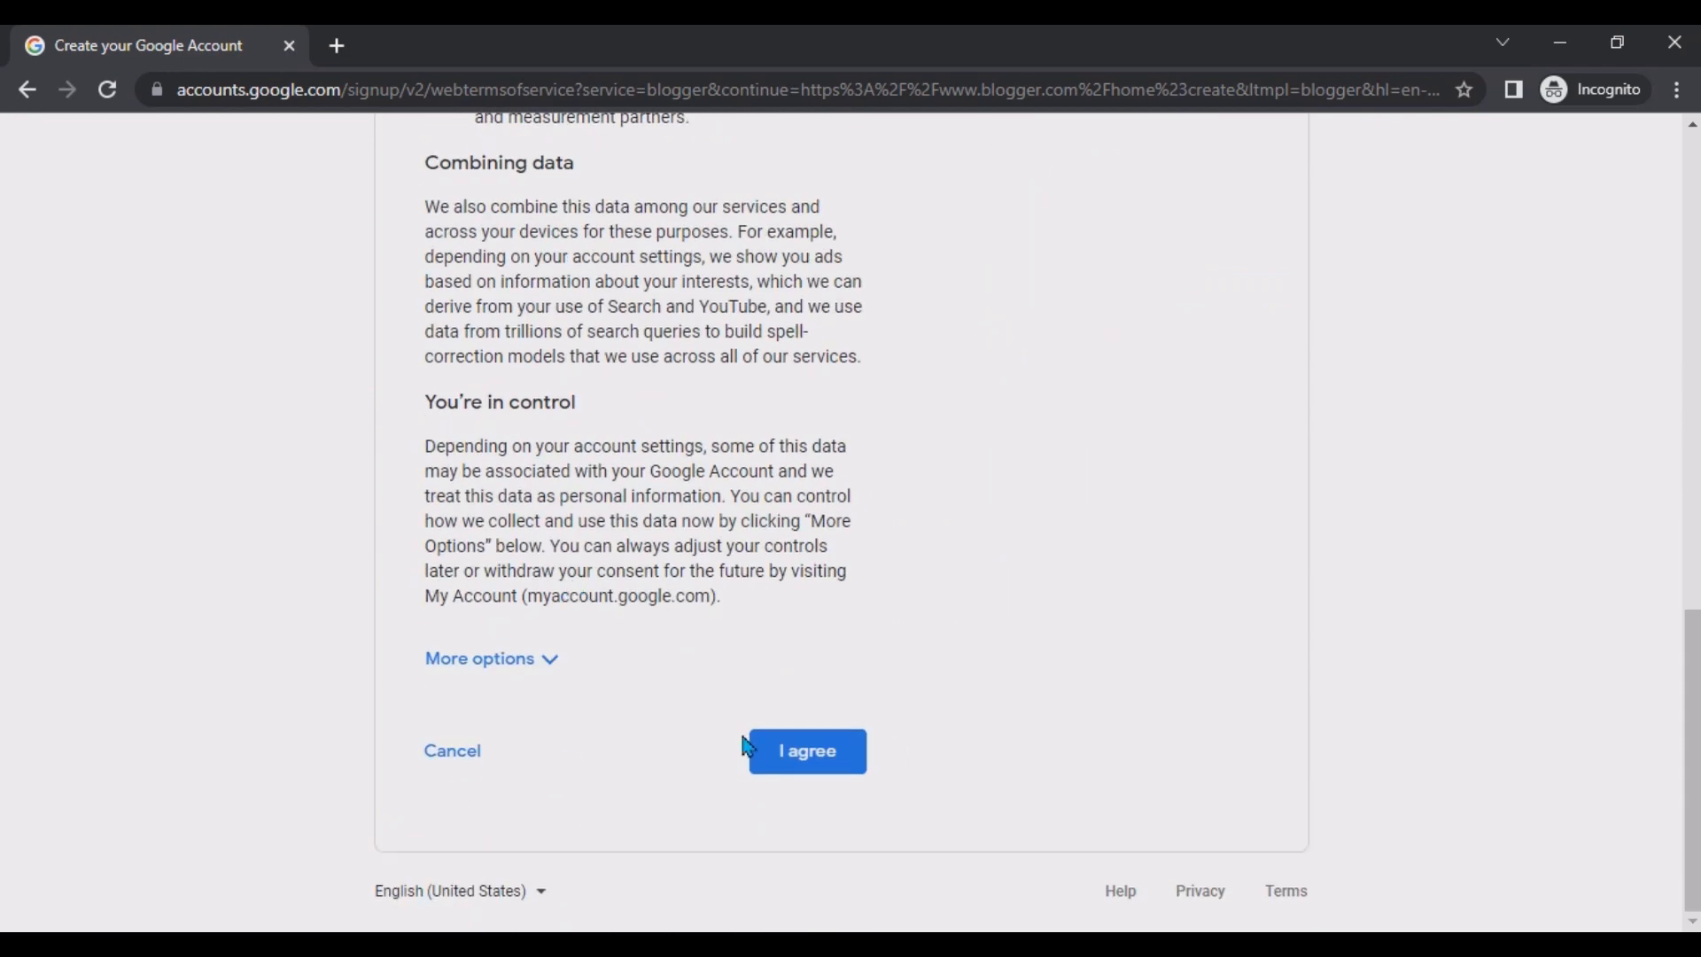
{"action": "left_click", "coordinate": [805, 760]}
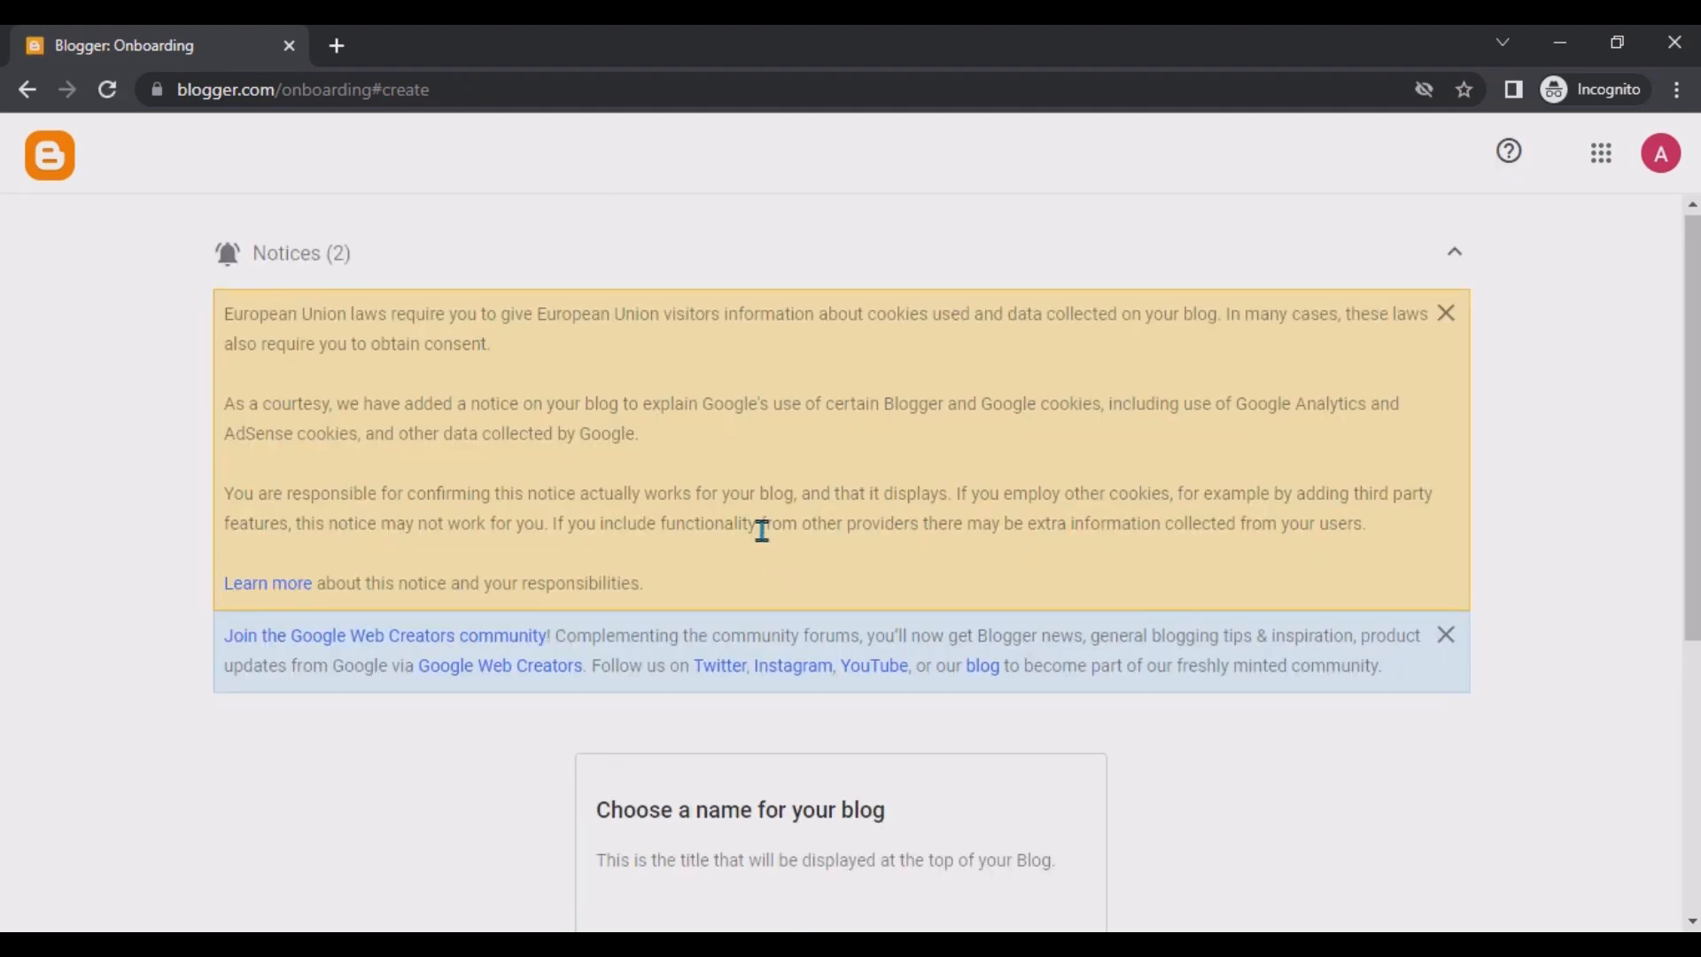
Name the new blog Information Technology and continue to the address page.
{"action": "scroll", "coordinate": [763, 532], "scroll_direction": "down", "scroll_amount": 5}
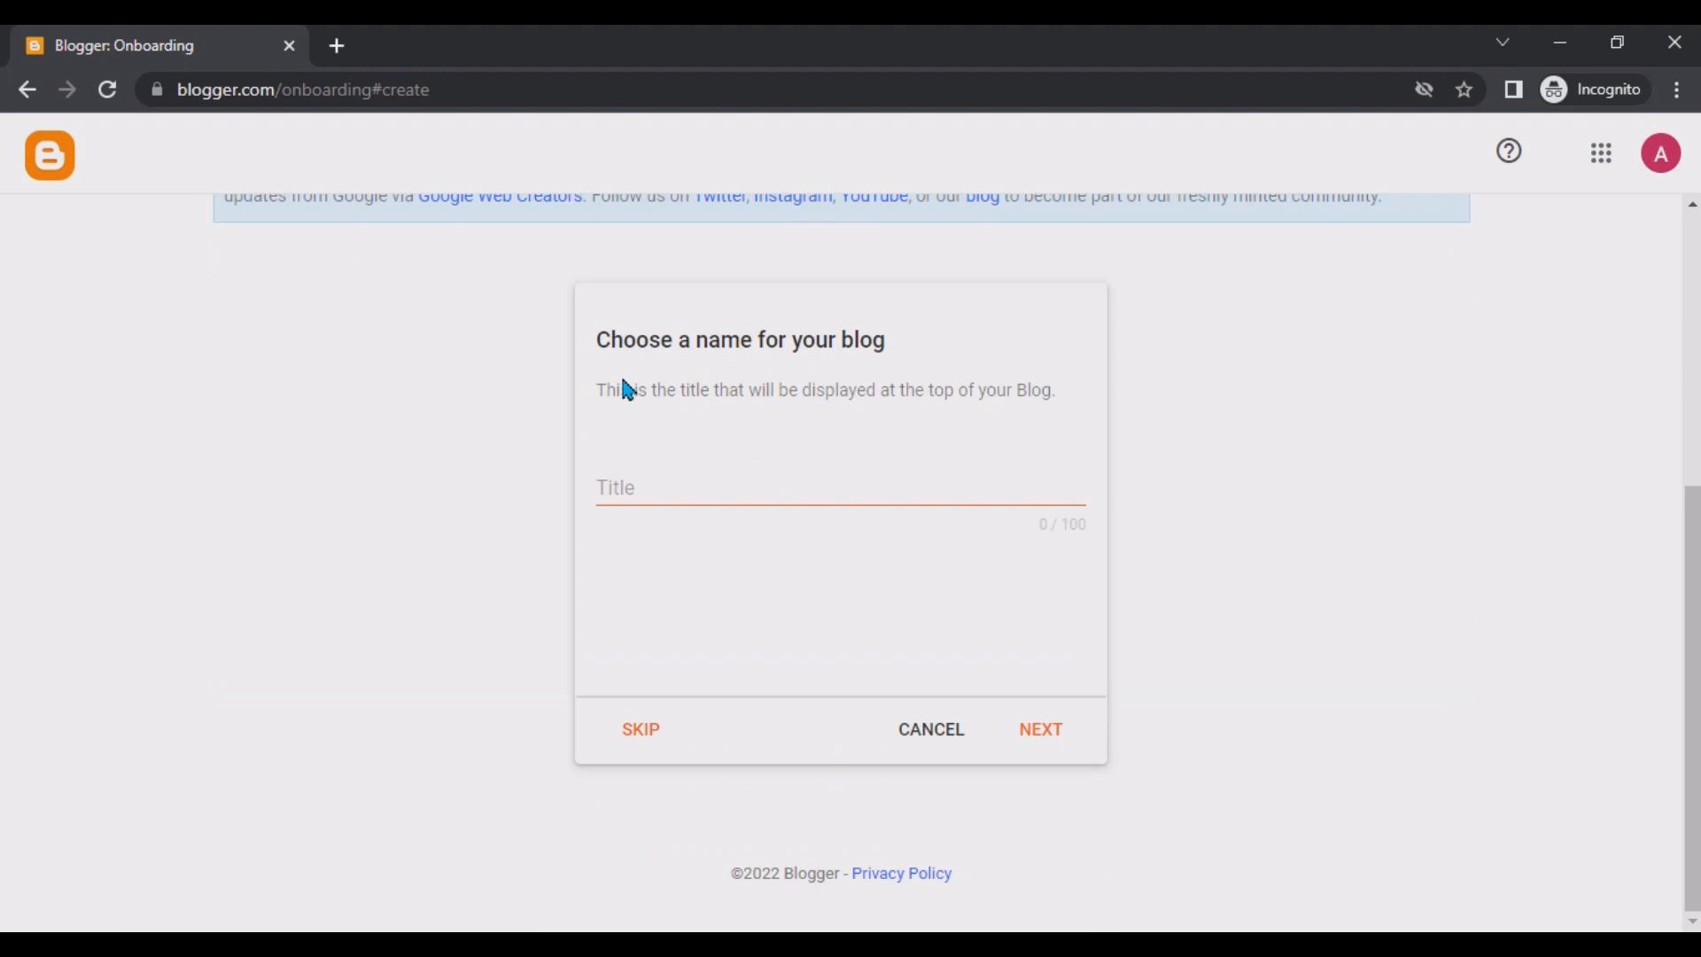
{"action": "left_click", "coordinate": [663, 477]}
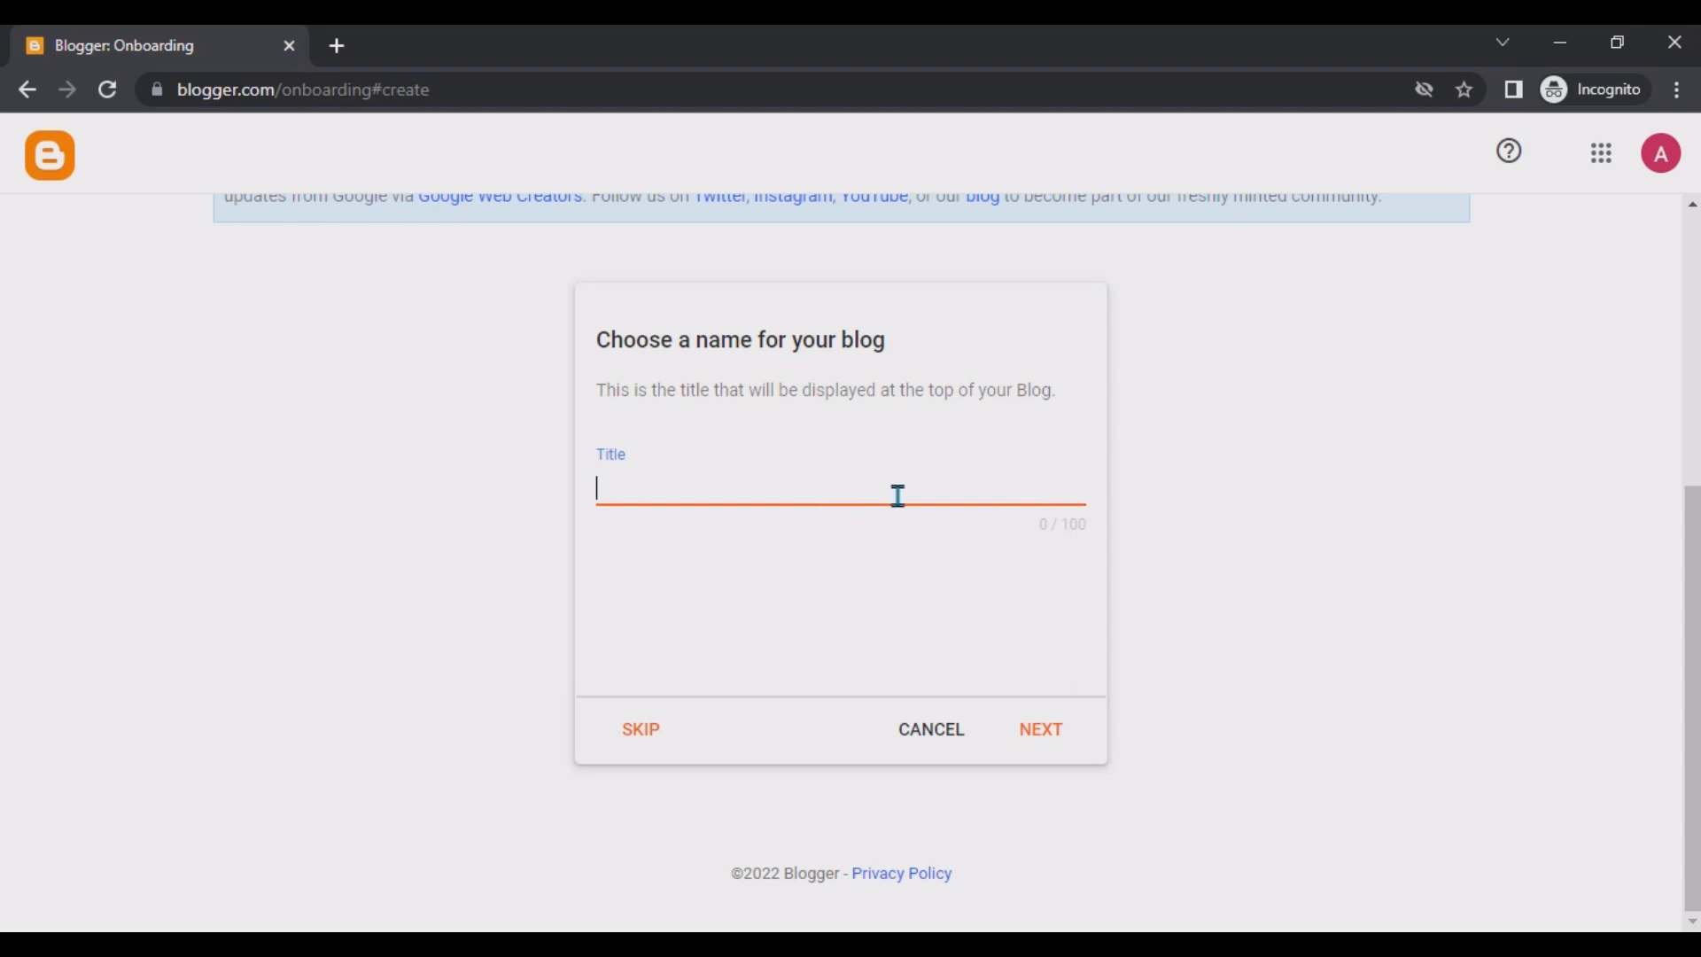
{"action": "type", "text": "Information Techno"}
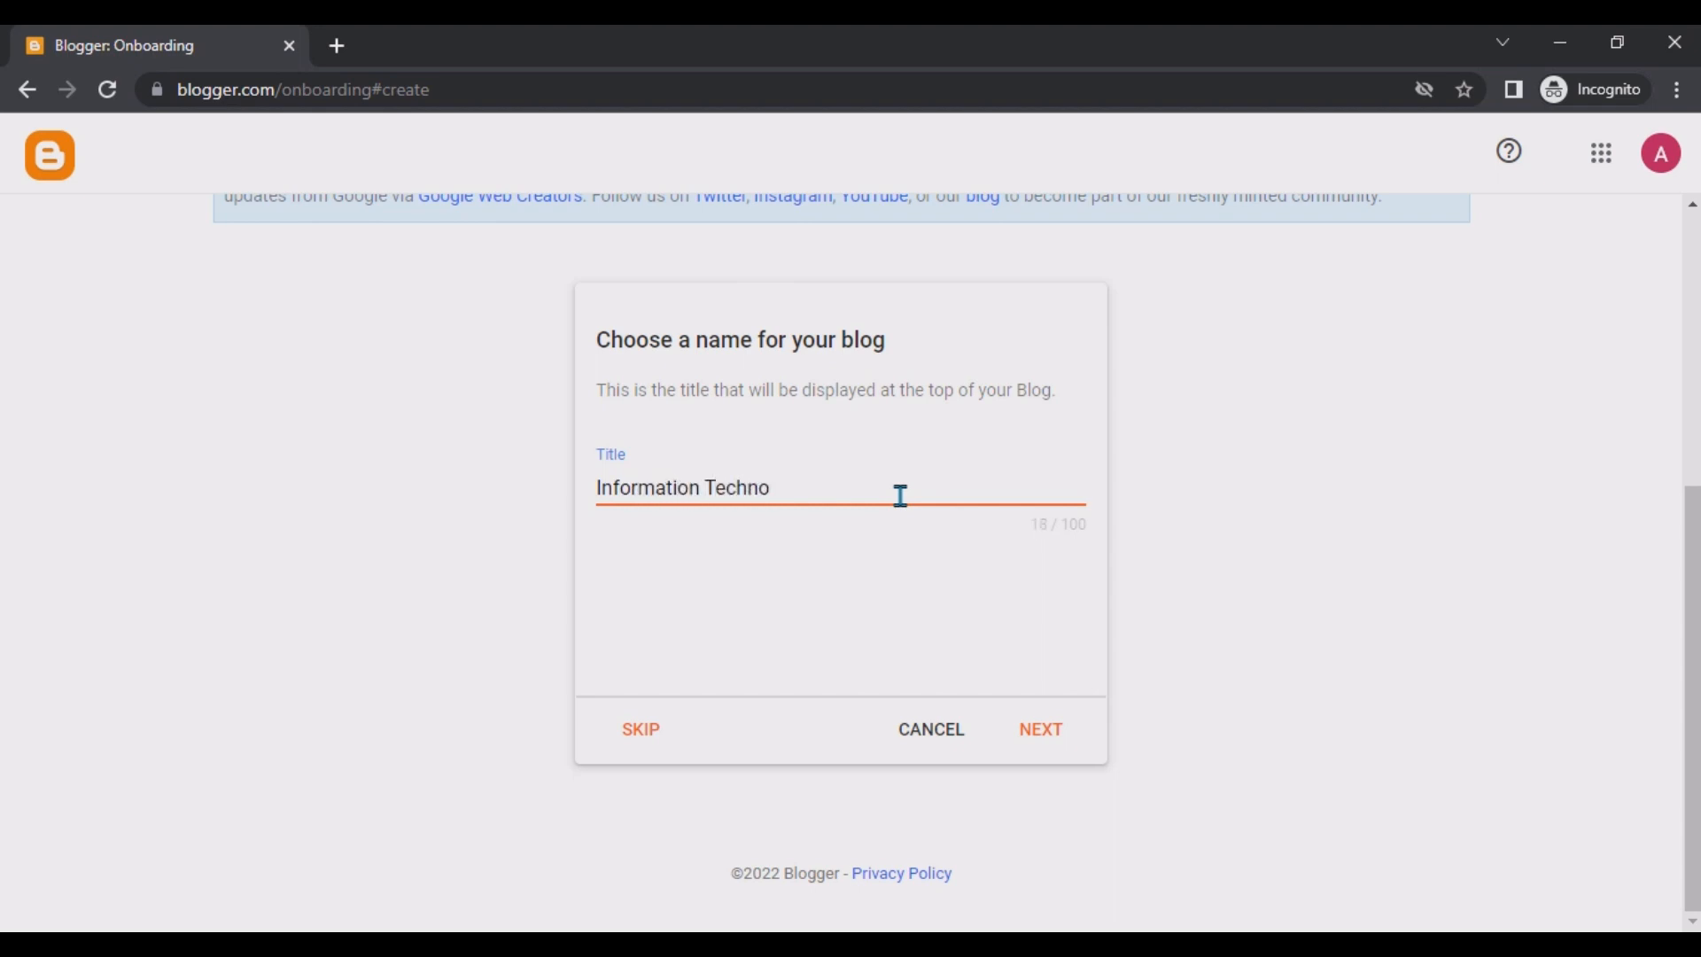
{"action": "type", "text": "logy"}
{"action": "left_click", "coordinate": [1044, 732]}
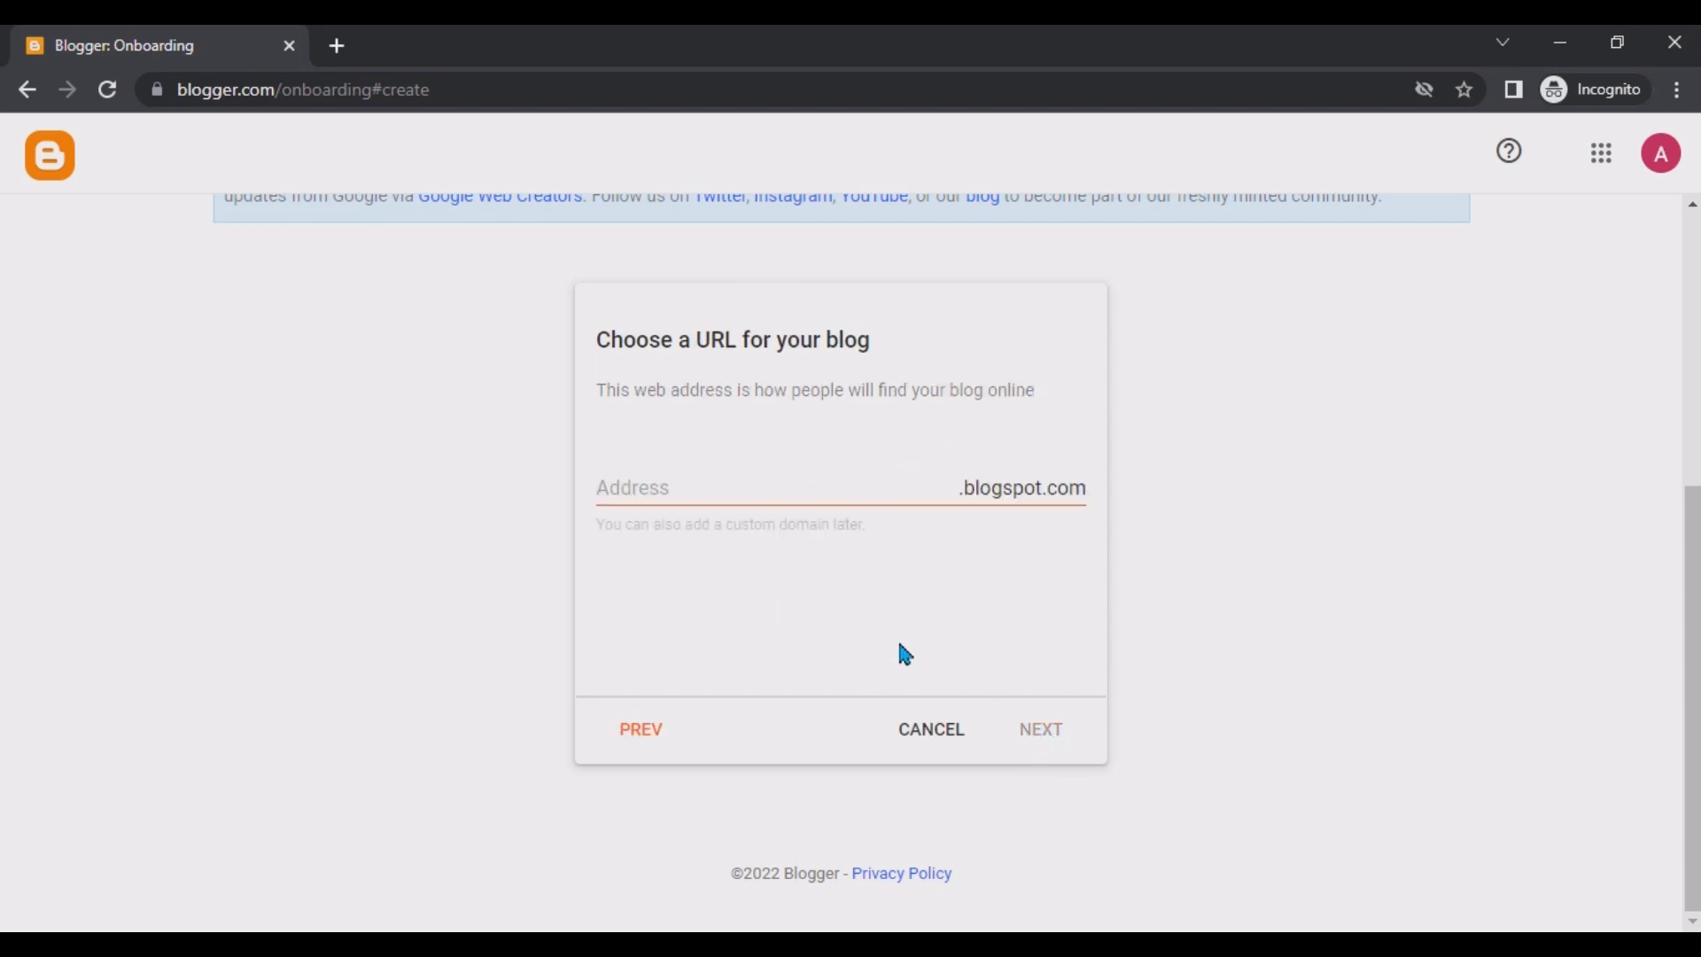
Set the blog address to csit1133.blogspot.com and continue.
{"action": "left_click", "coordinate": [716, 495]}
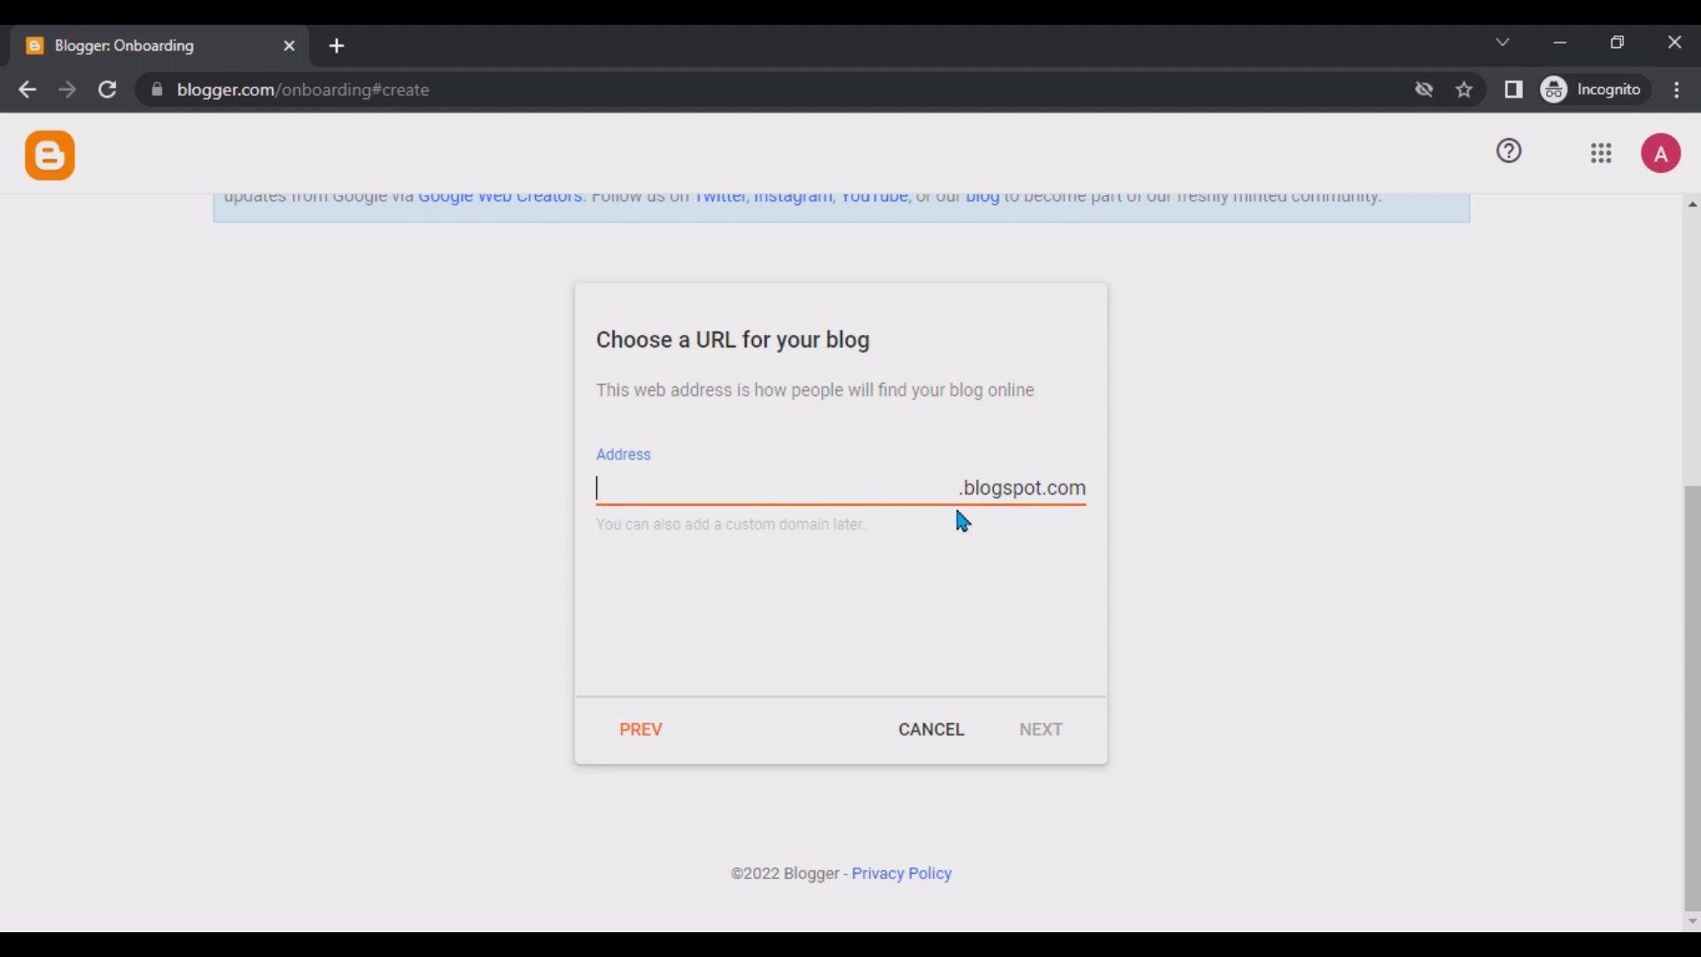
{"action": "type", "text": "it143"}
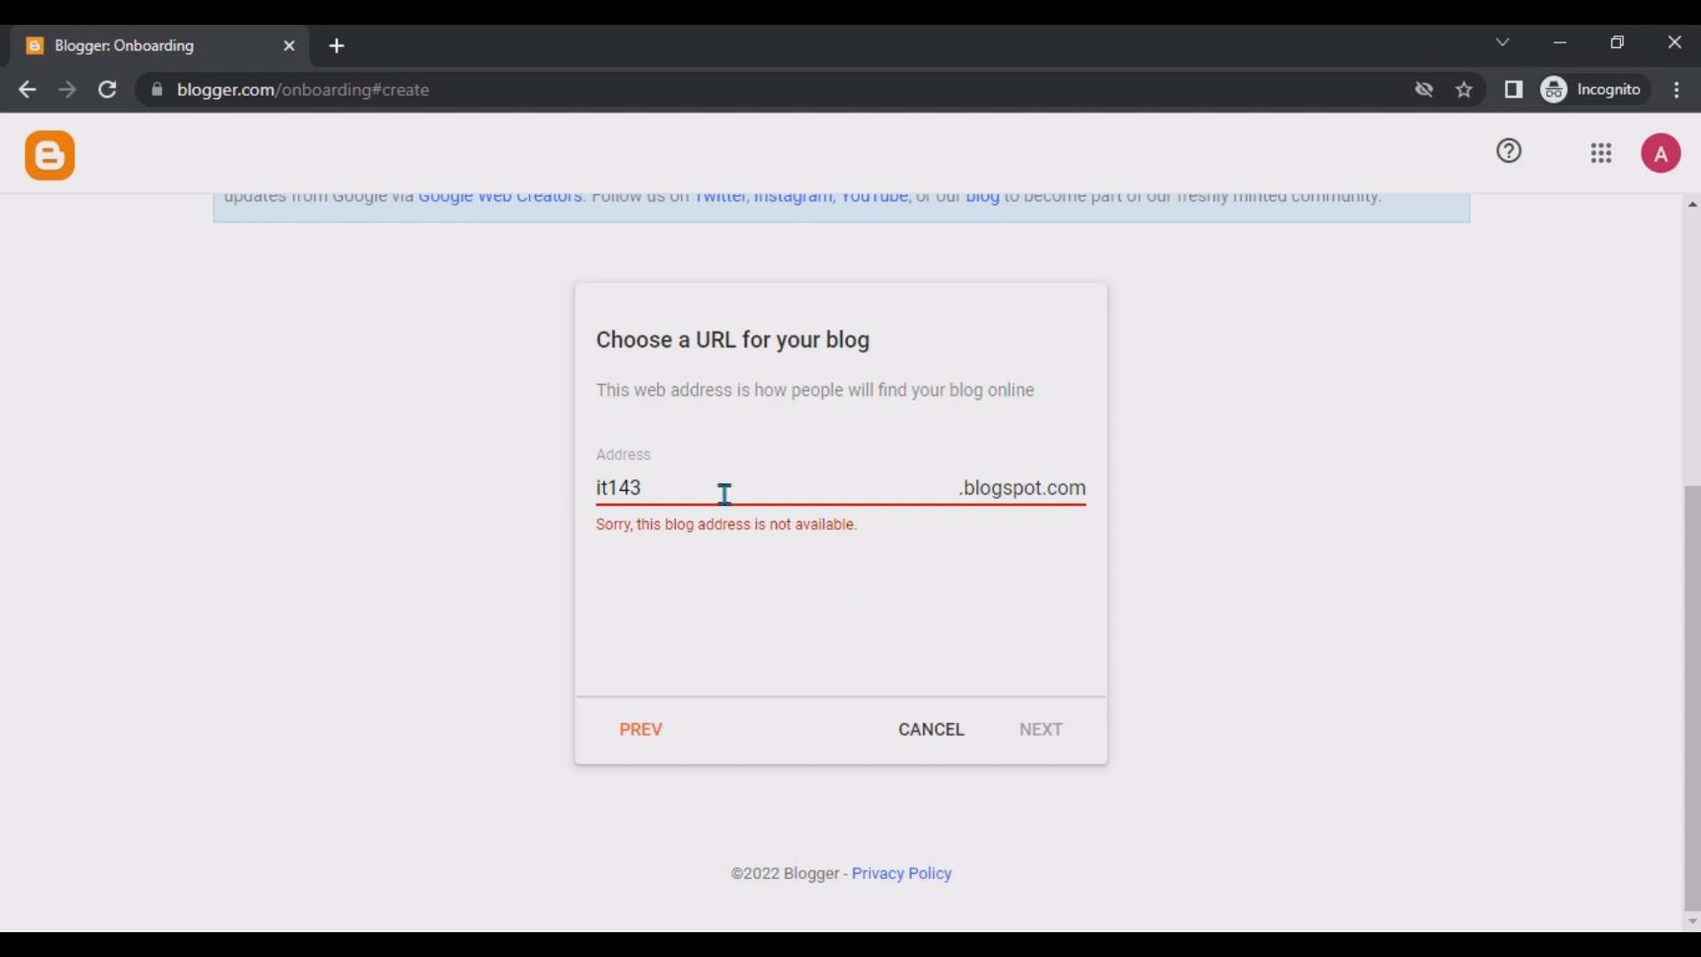
{"action": "left_click_drag", "start_coordinate": [676, 490], "coordinate": [547, 477]}
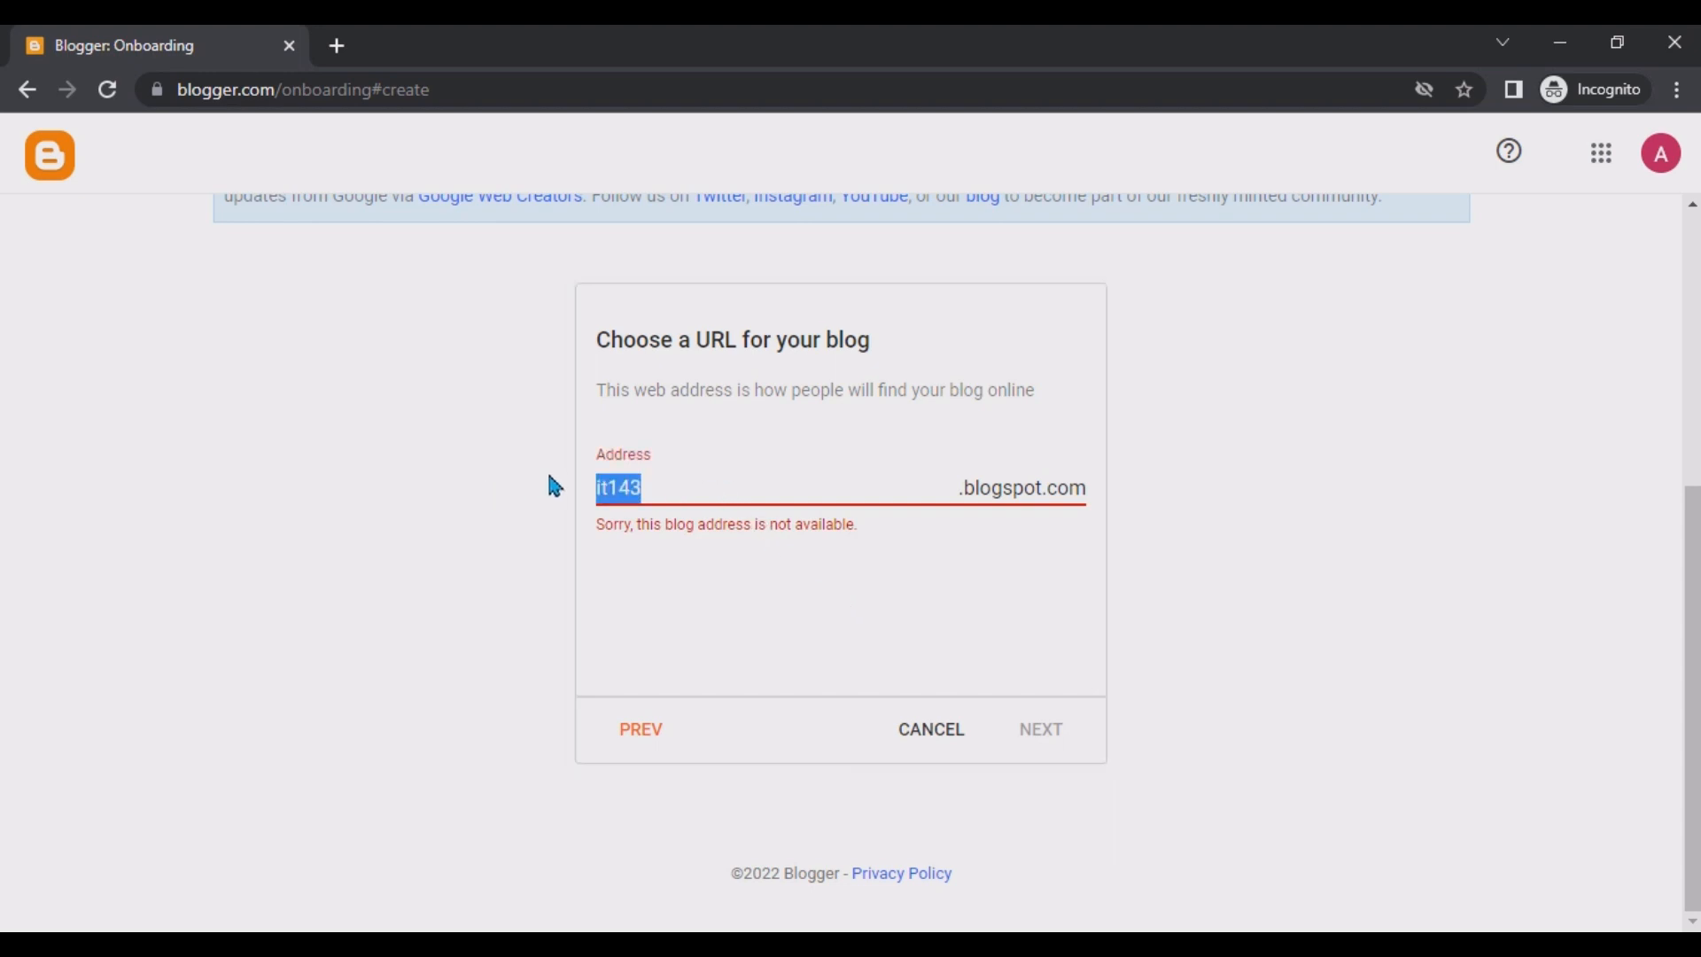
{"action": "type", "text": "csit1133"}
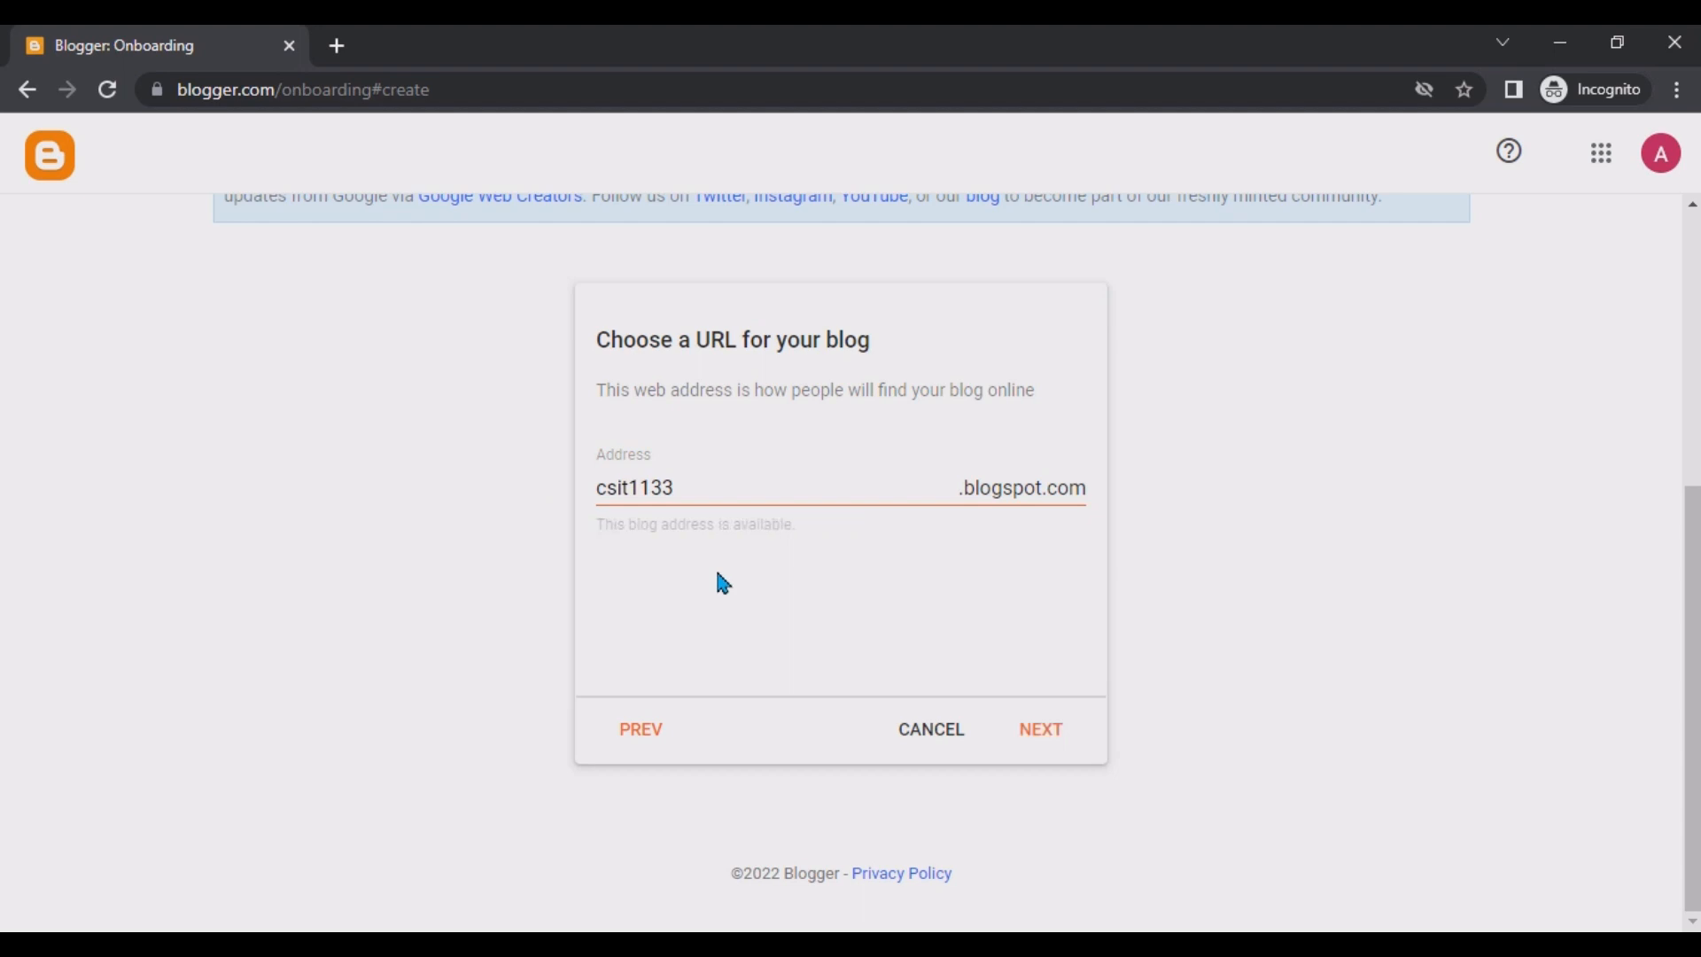
{"action": "double_click", "coordinate": [630, 490]}
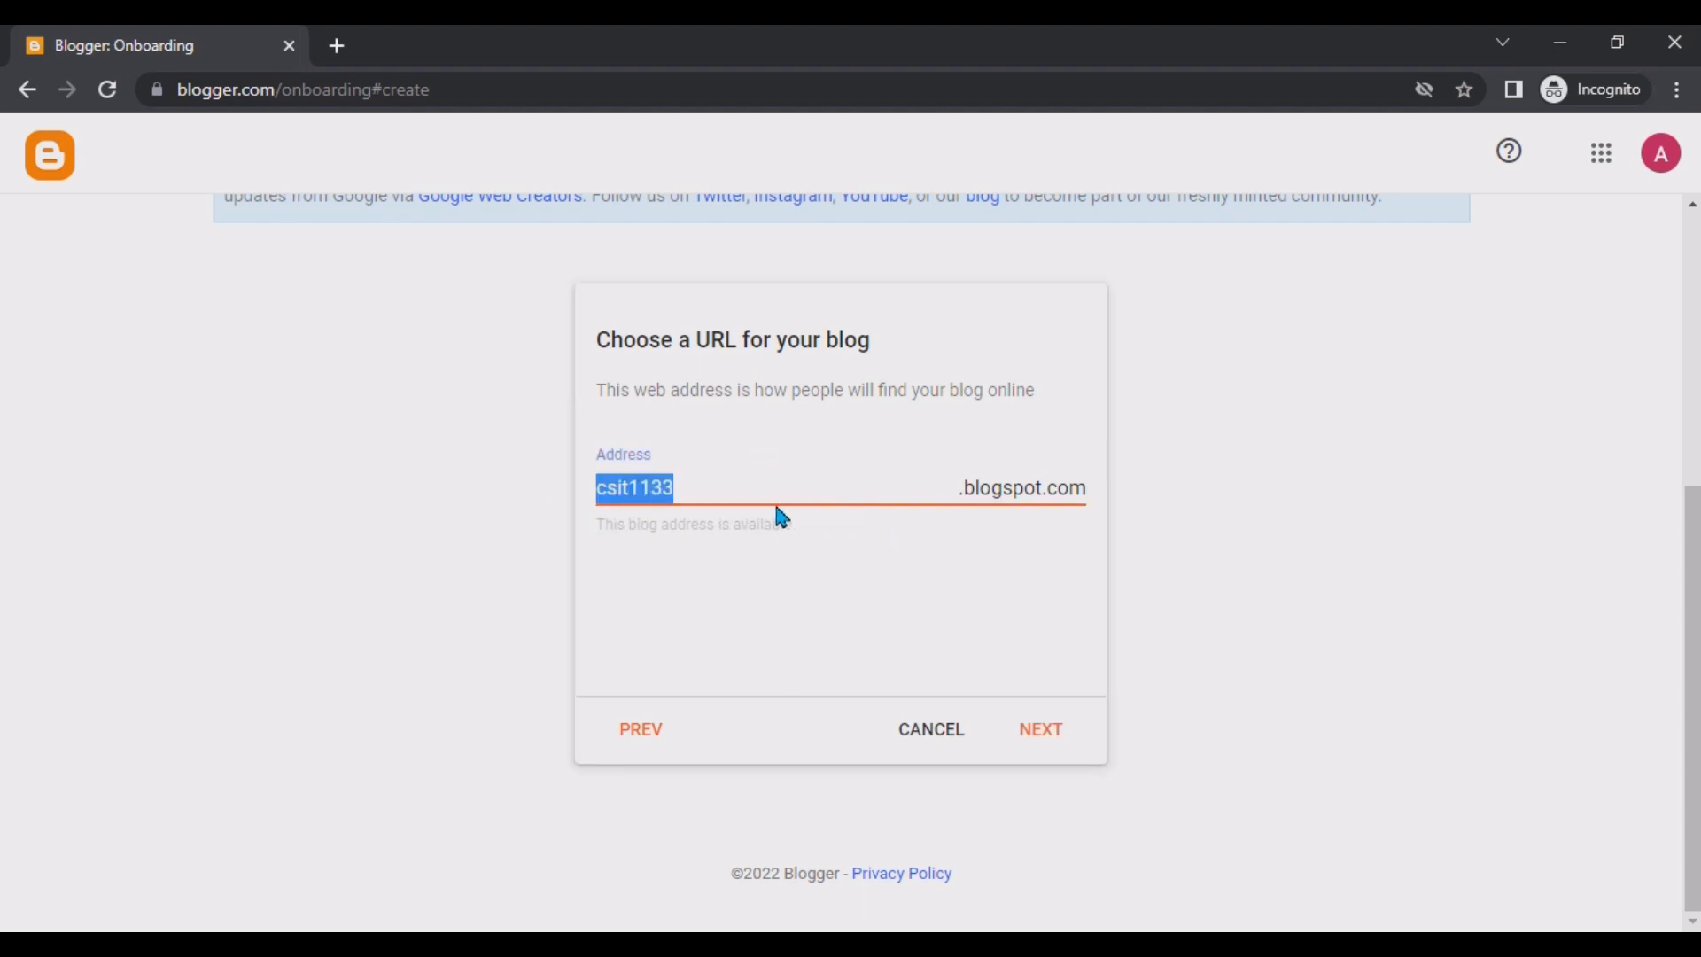
{"action": "left_click", "coordinate": [1042, 742]}
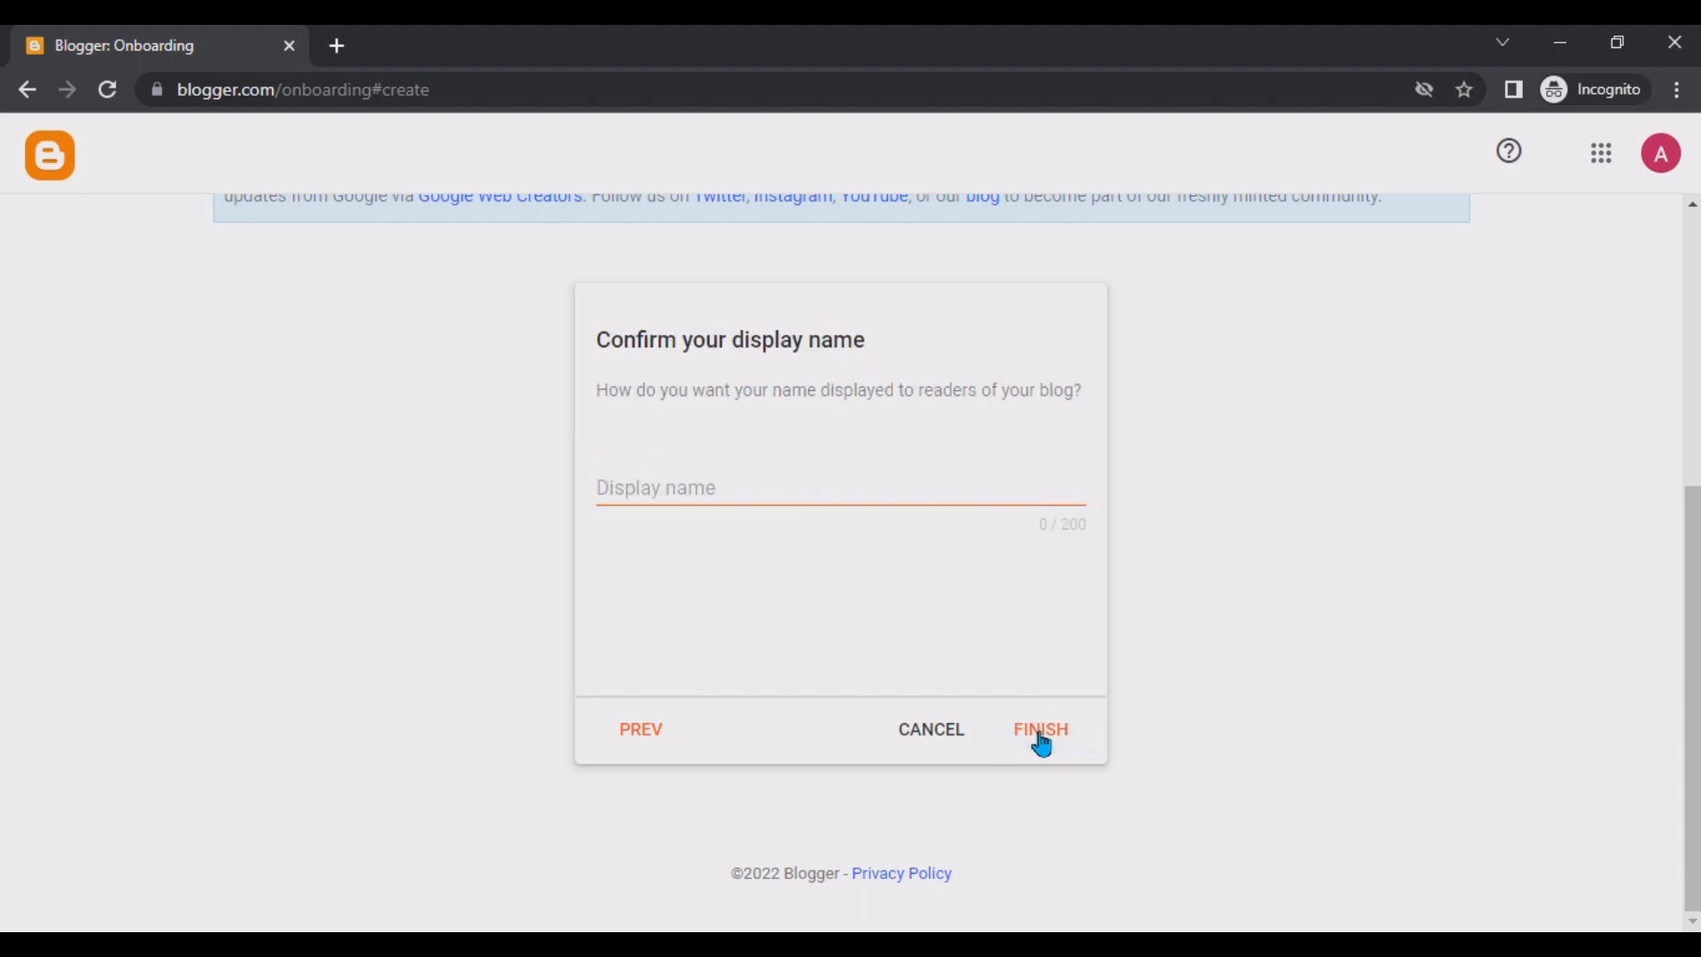
Set the display name to IT Skills and finish creating the blog.
{"action": "left_click", "coordinate": [700, 479]}
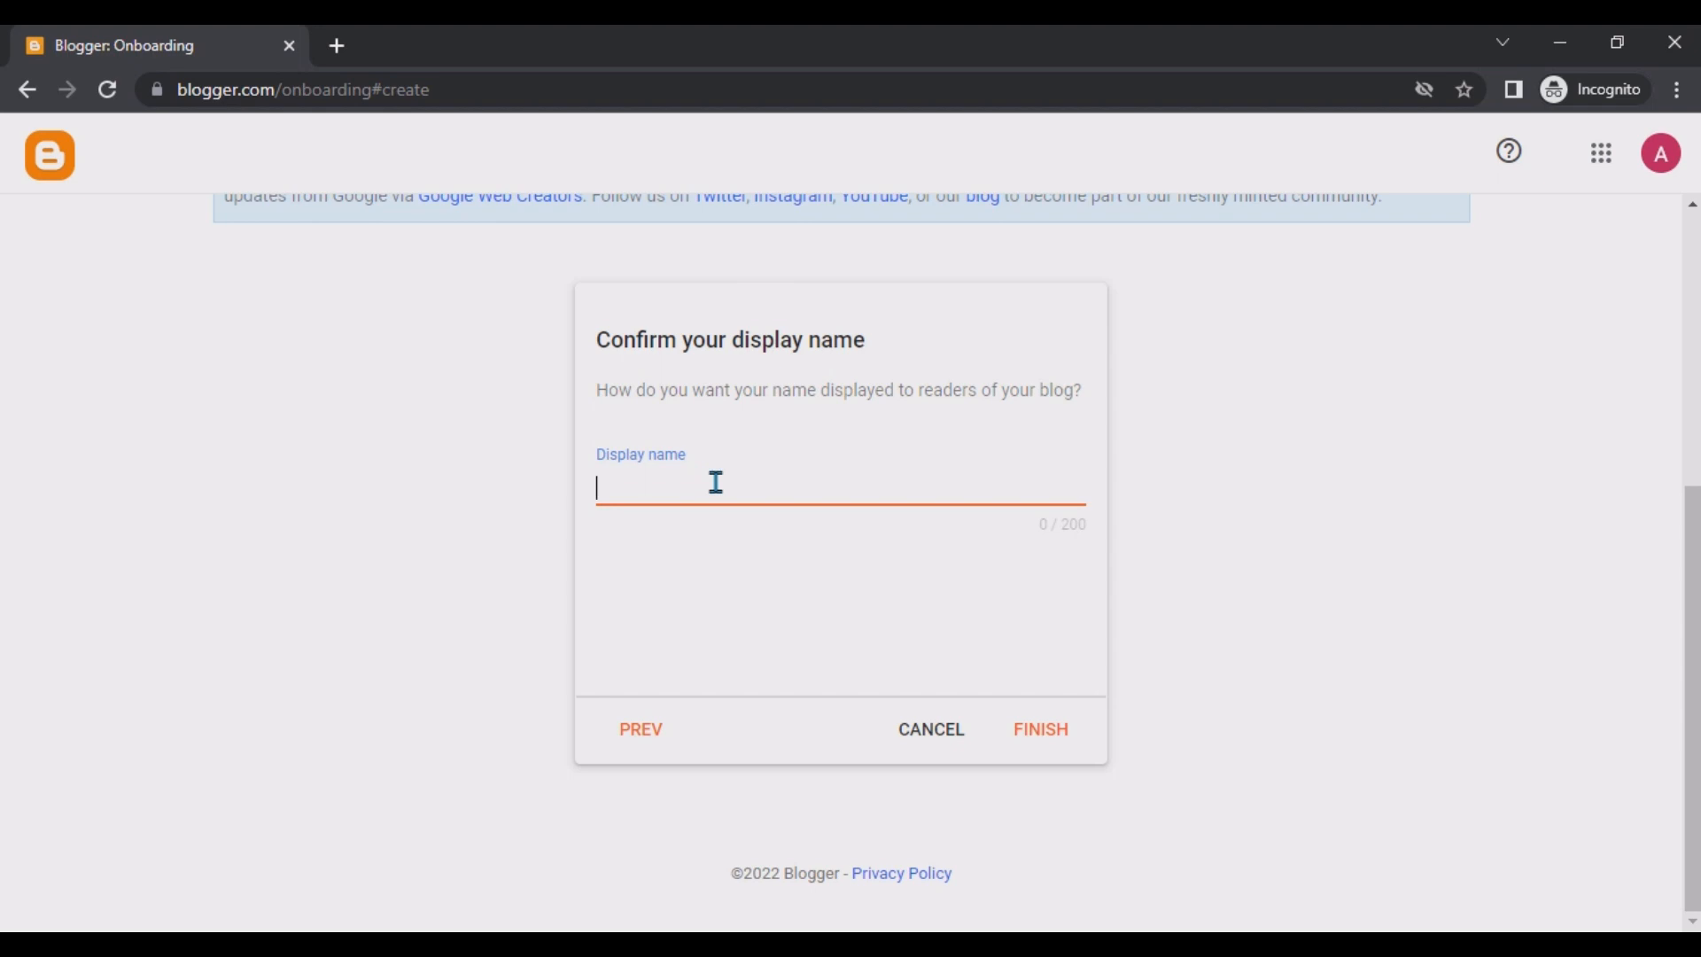
{"action": "type", "text": "IT SK"}
{"action": "key", "text": "BackSpace"}
{"action": "type", "text": "kilss"}
{"action": "left_click", "coordinate": [1043, 743]}
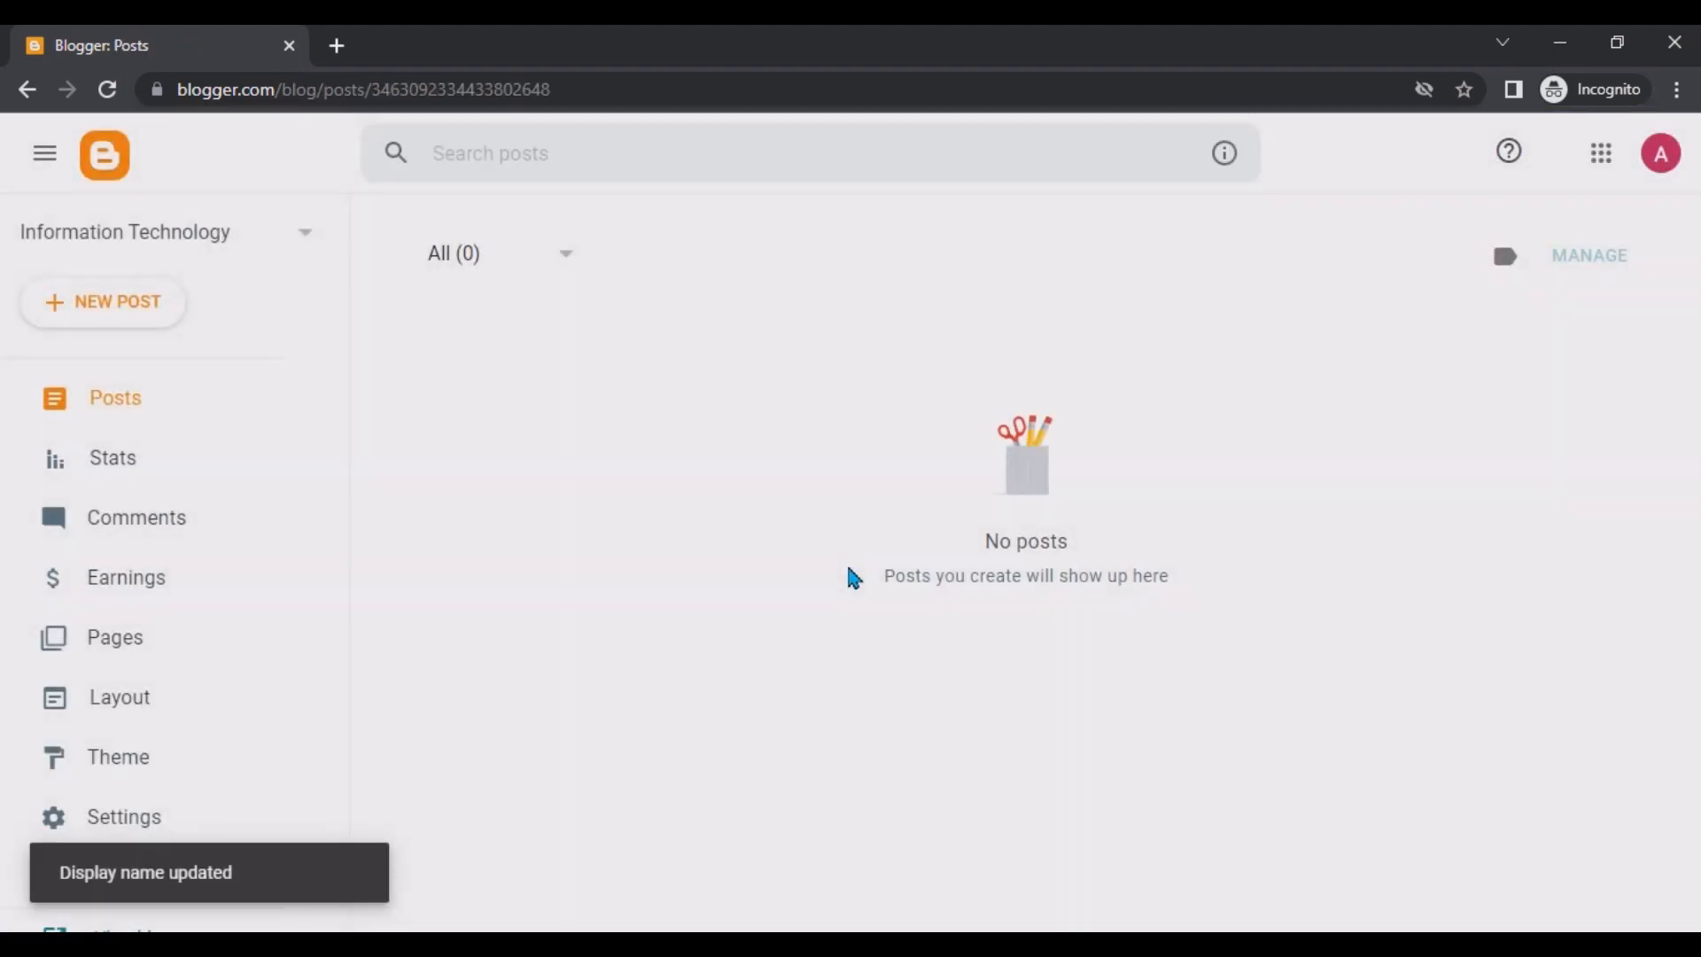
{"action": "scroll", "coordinate": [854, 577], "scroll_direction": "down", "scroll_amount": 2}
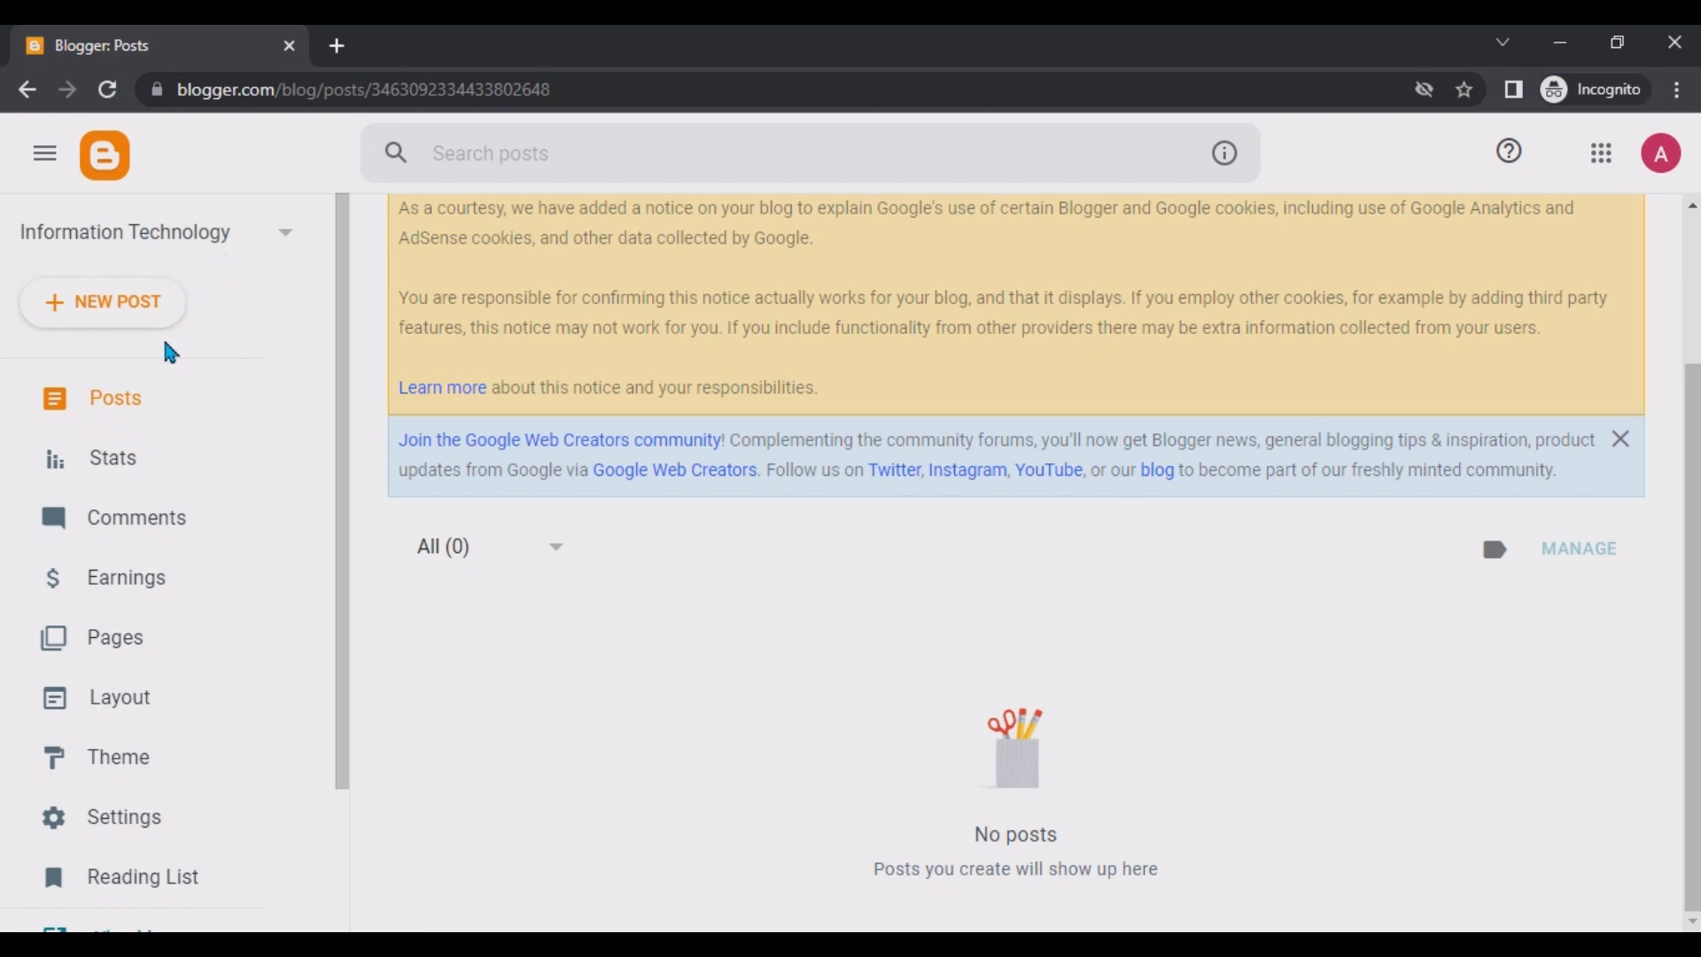
{"action": "left_click", "coordinate": [282, 241]}
{"action": "right_click", "coordinate": [106, 301]}
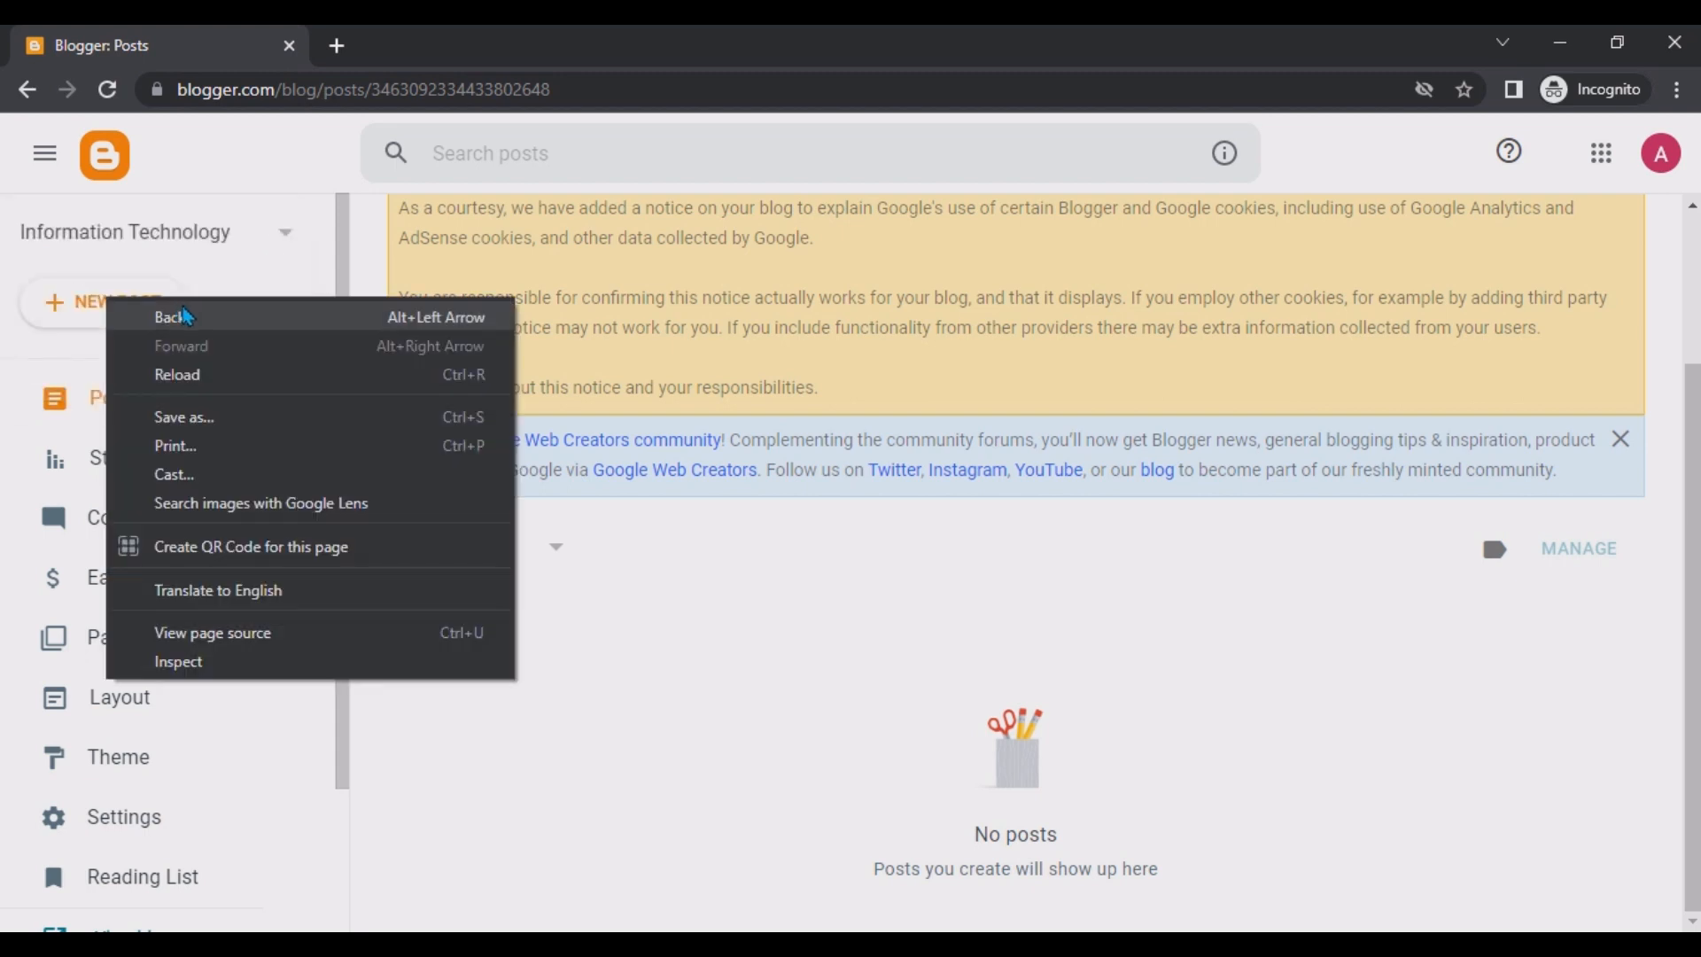
{"action": "left_click", "coordinate": [385, 241]}
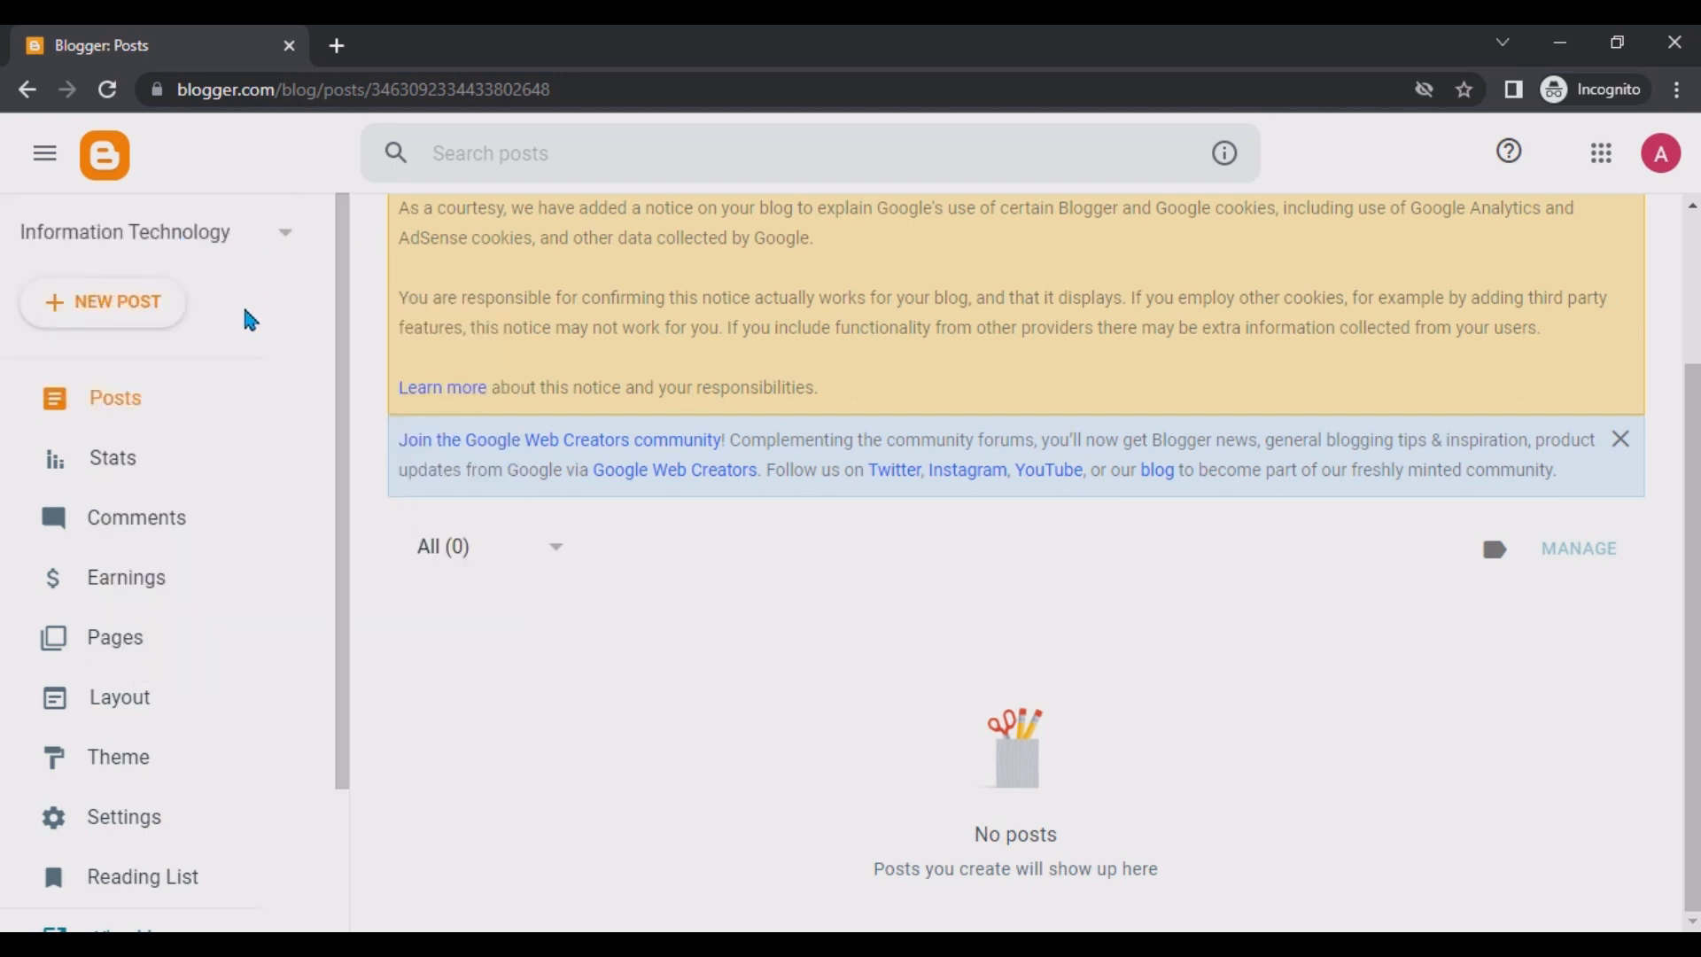
{"action": "scroll", "coordinate": [330, 619], "scroll_direction": "down", "scroll_amount": 3}
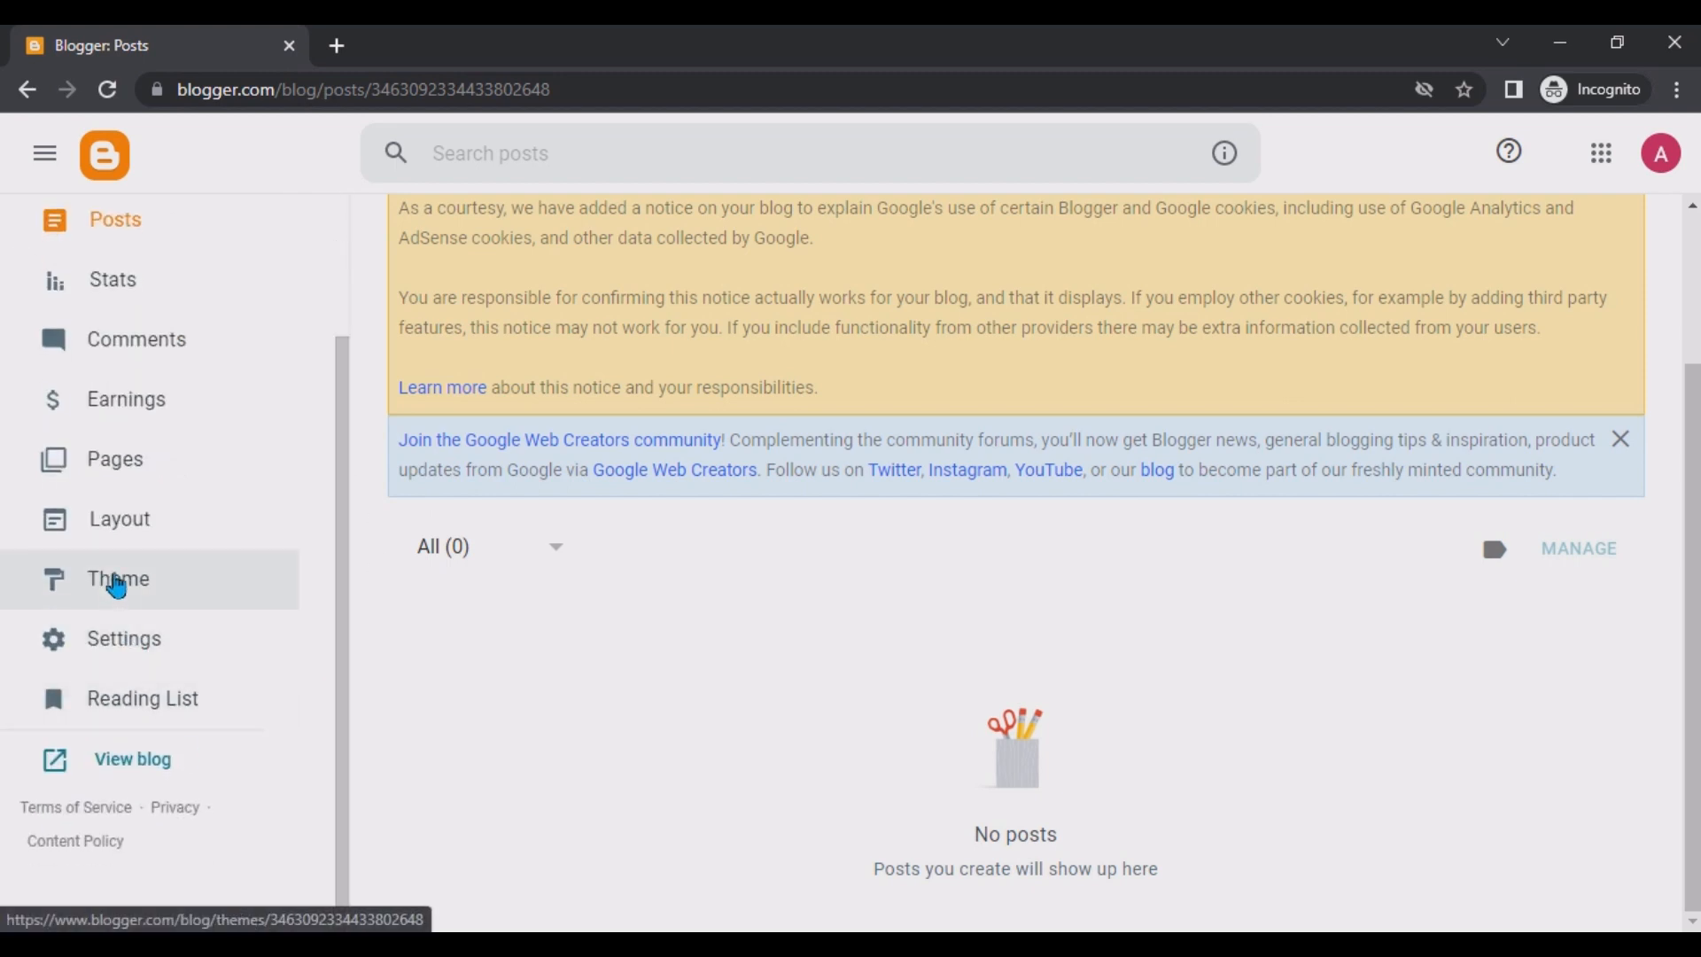
Open the Theme page and browse through the available theme gallery.
{"action": "left_click", "coordinate": [116, 585]}
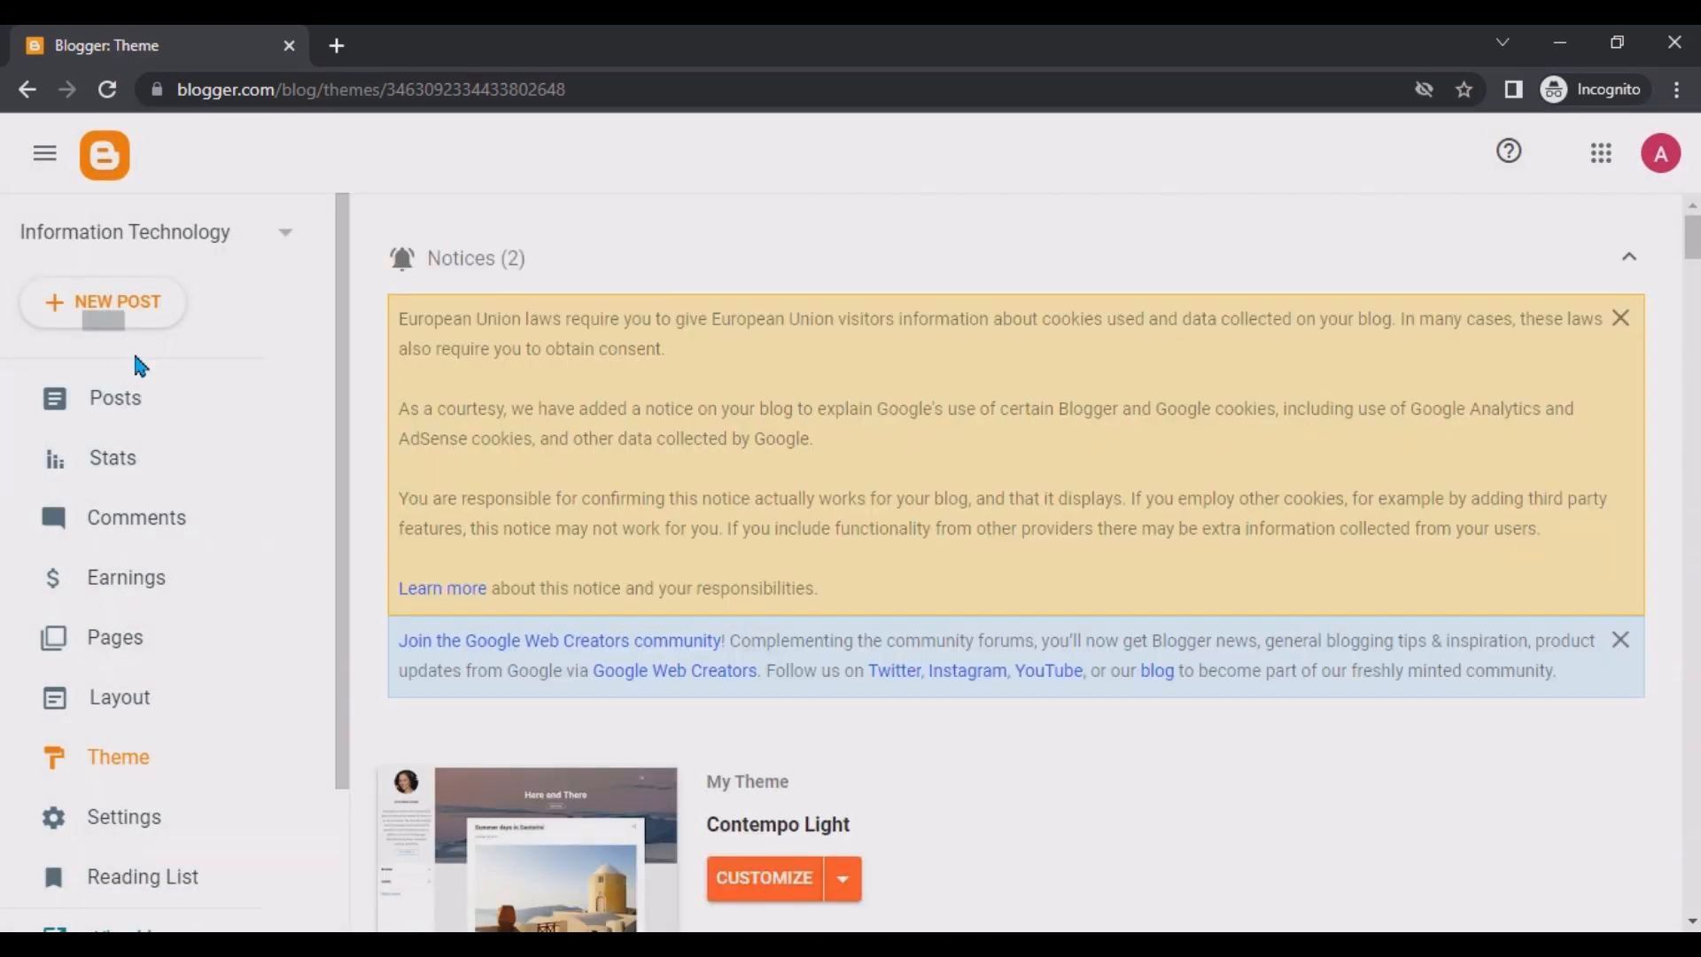
{"action": "scroll", "coordinate": [1692, 257], "scroll_direction": "down", "scroll_amount": 3}
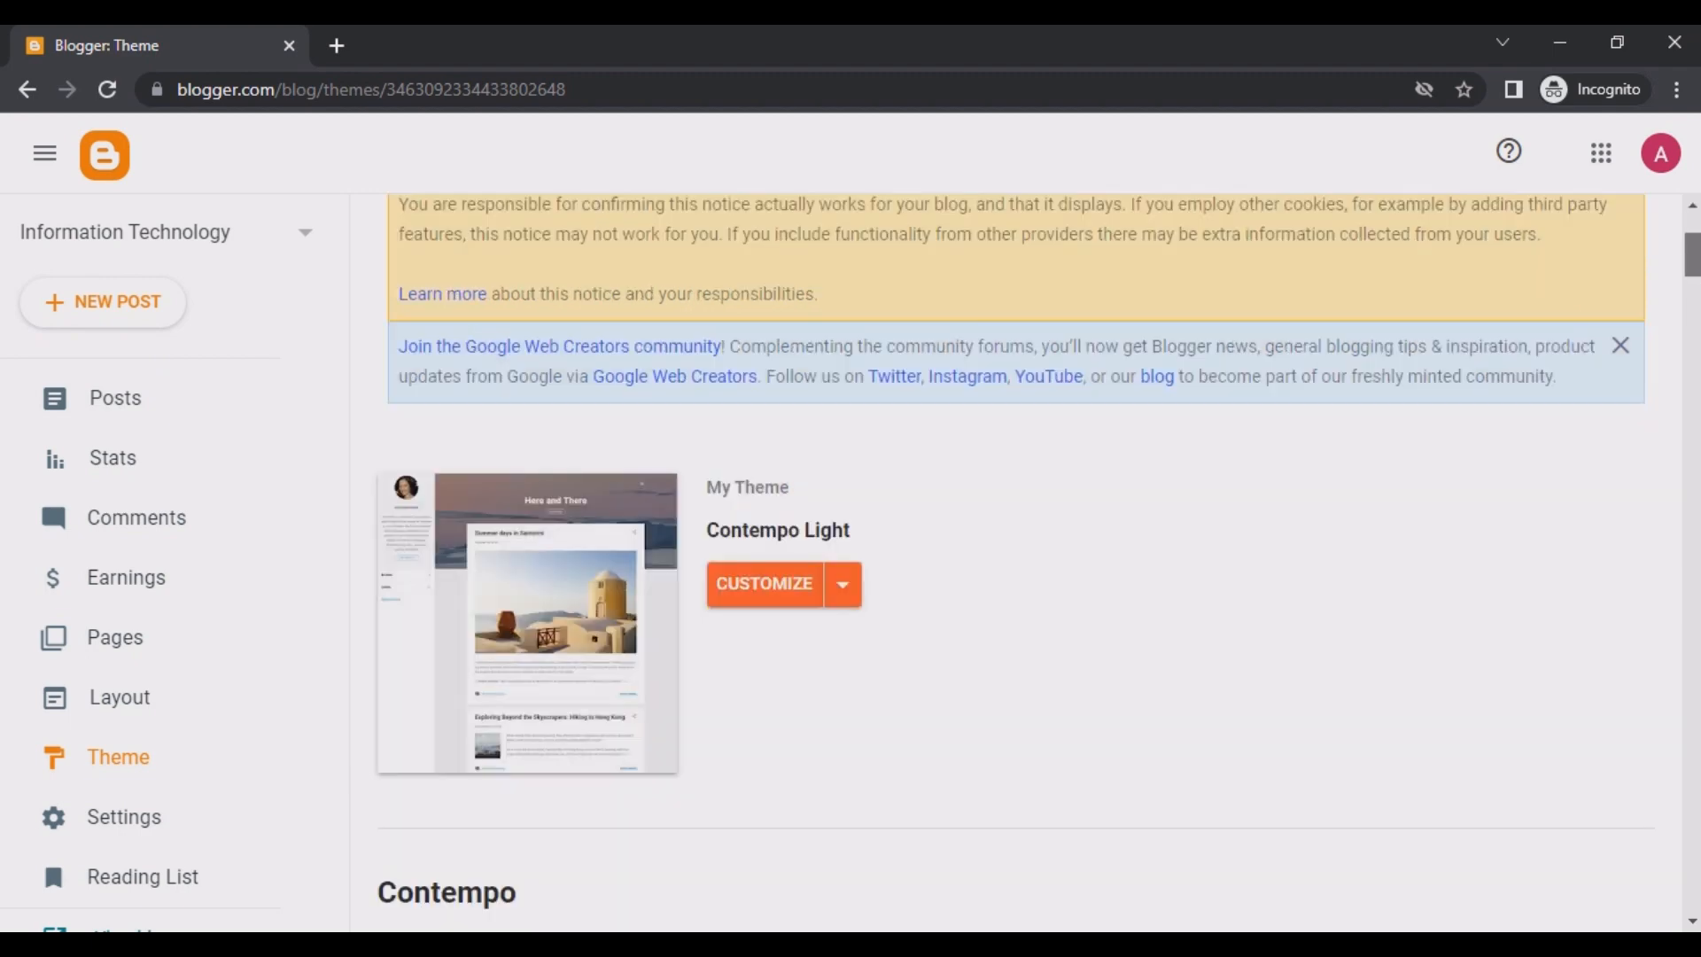
{"action": "scroll", "coordinate": [998, 301], "scroll_direction": "down", "scroll_amount": 4}
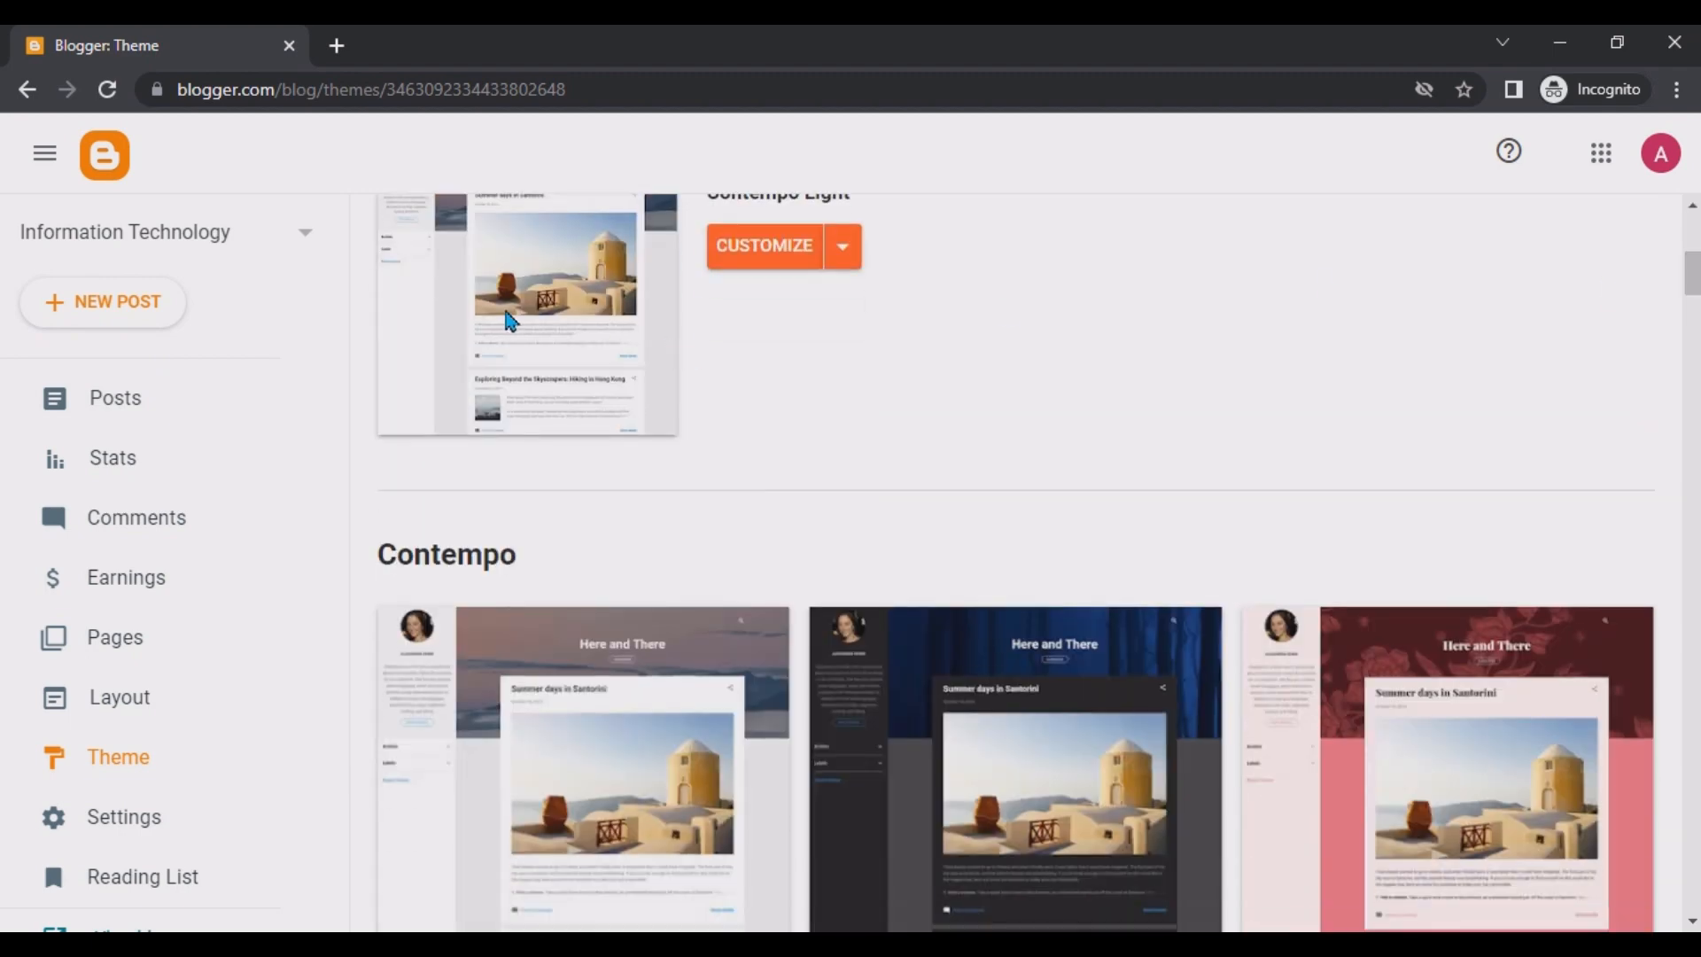
{"action": "left_click_drag", "start_coordinate": [1692, 275], "coordinate": [1699, 631]}
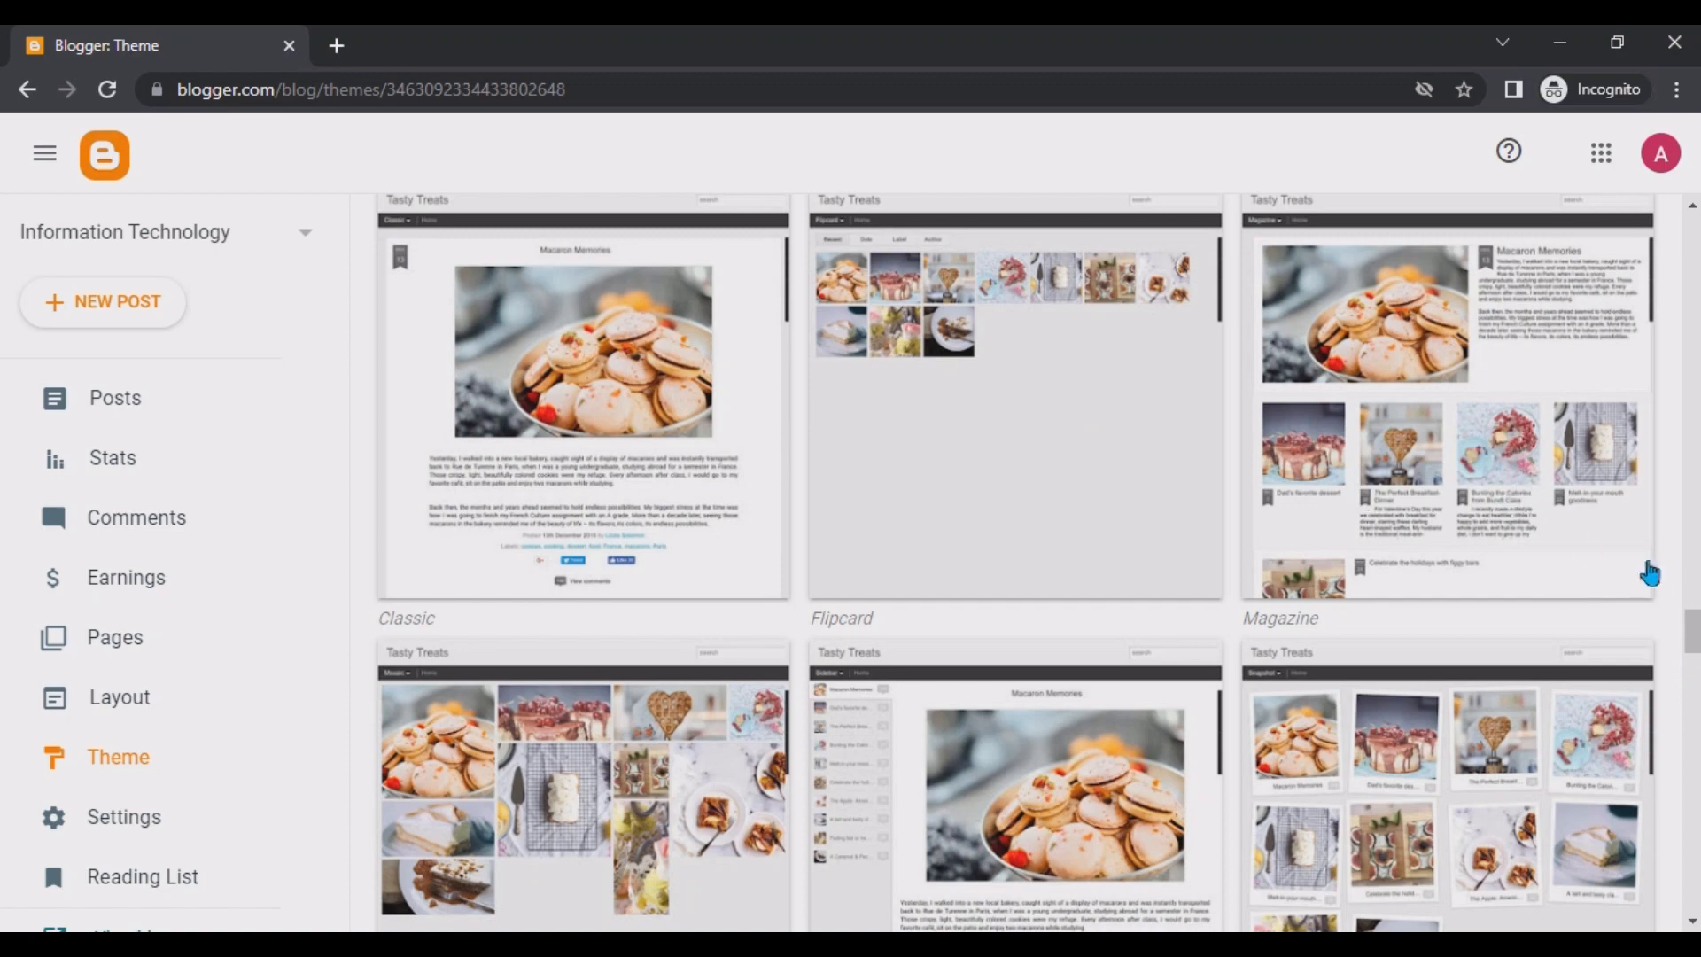
{"action": "left_click_drag", "start_coordinate": [1693, 631], "coordinate": [1695, 313]}
{"action": "scroll", "coordinate": [1338, 634], "scroll_direction": "down", "scroll_amount": 8}
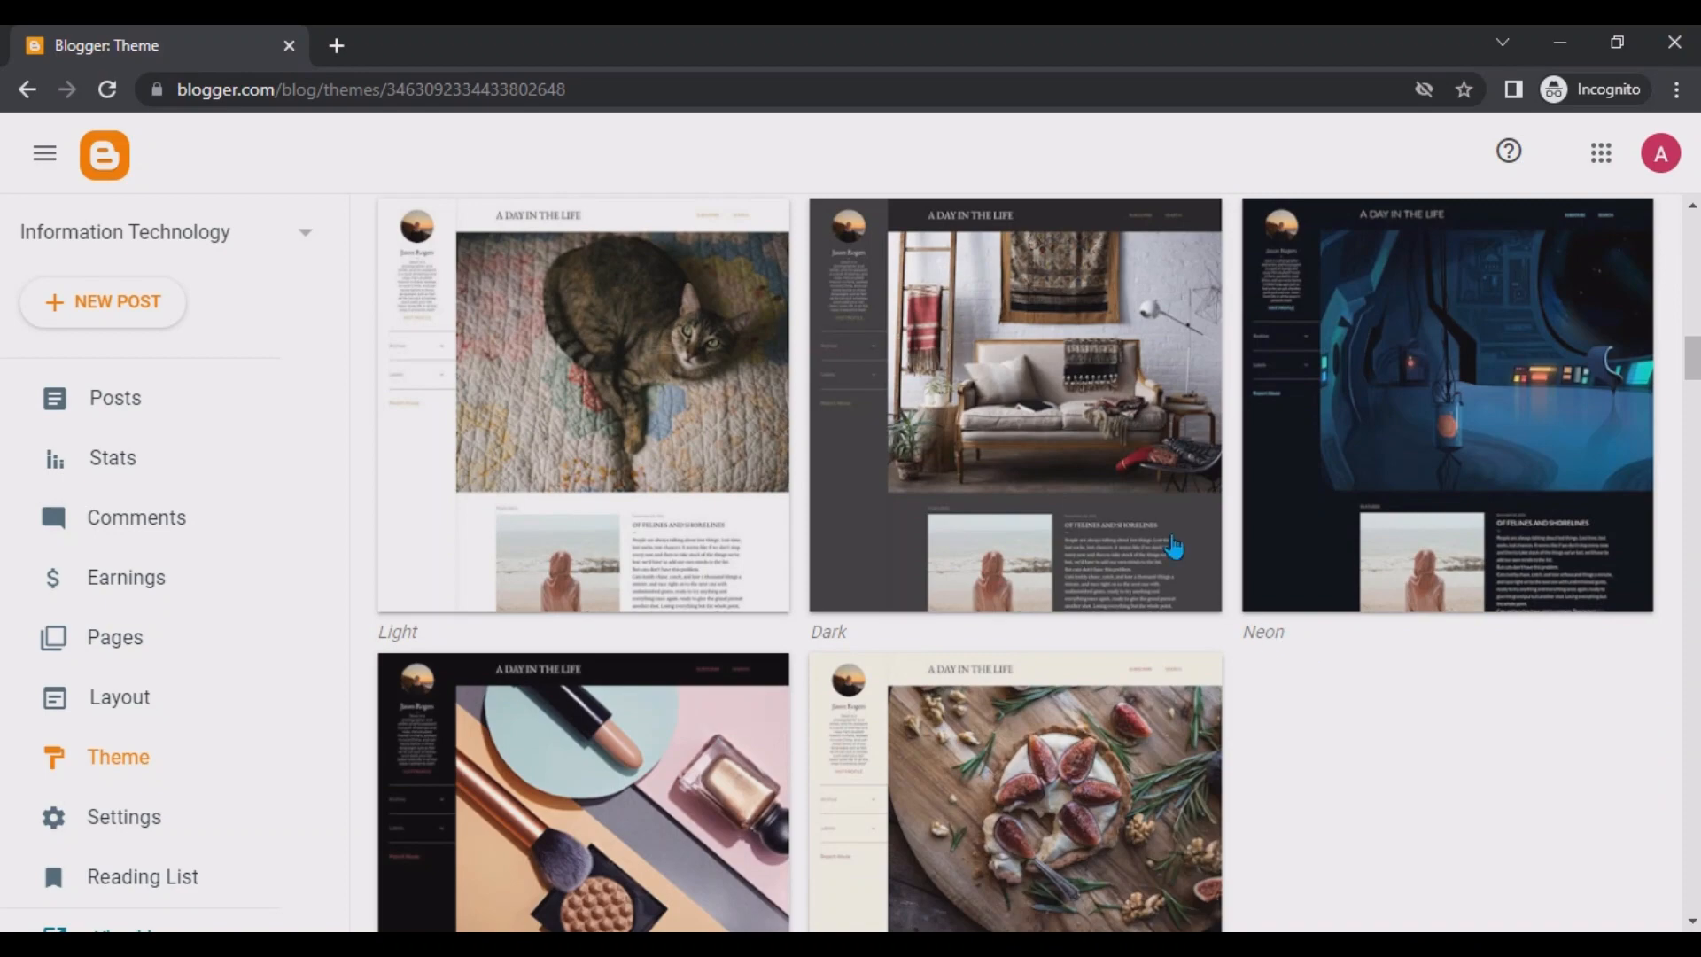
{"action": "scroll", "coordinate": [882, 584], "scroll_direction": "down", "scroll_amount": 12}
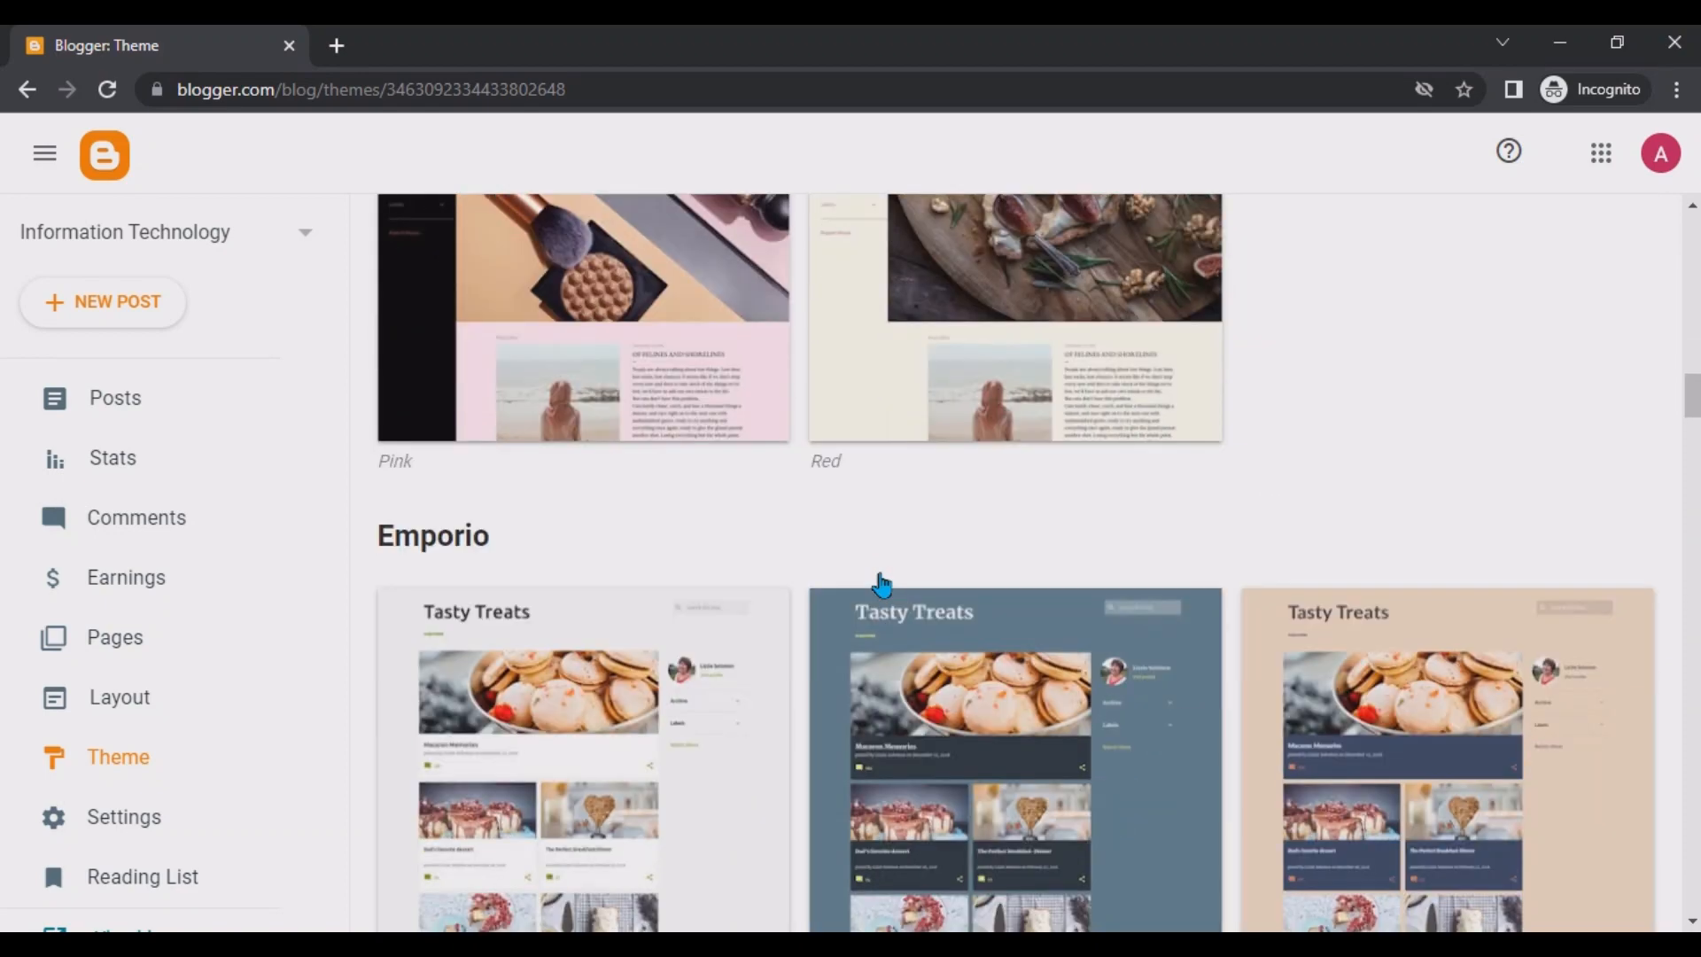
{"action": "scroll", "coordinate": [882, 585], "scroll_direction": "down", "scroll_amount": 9}
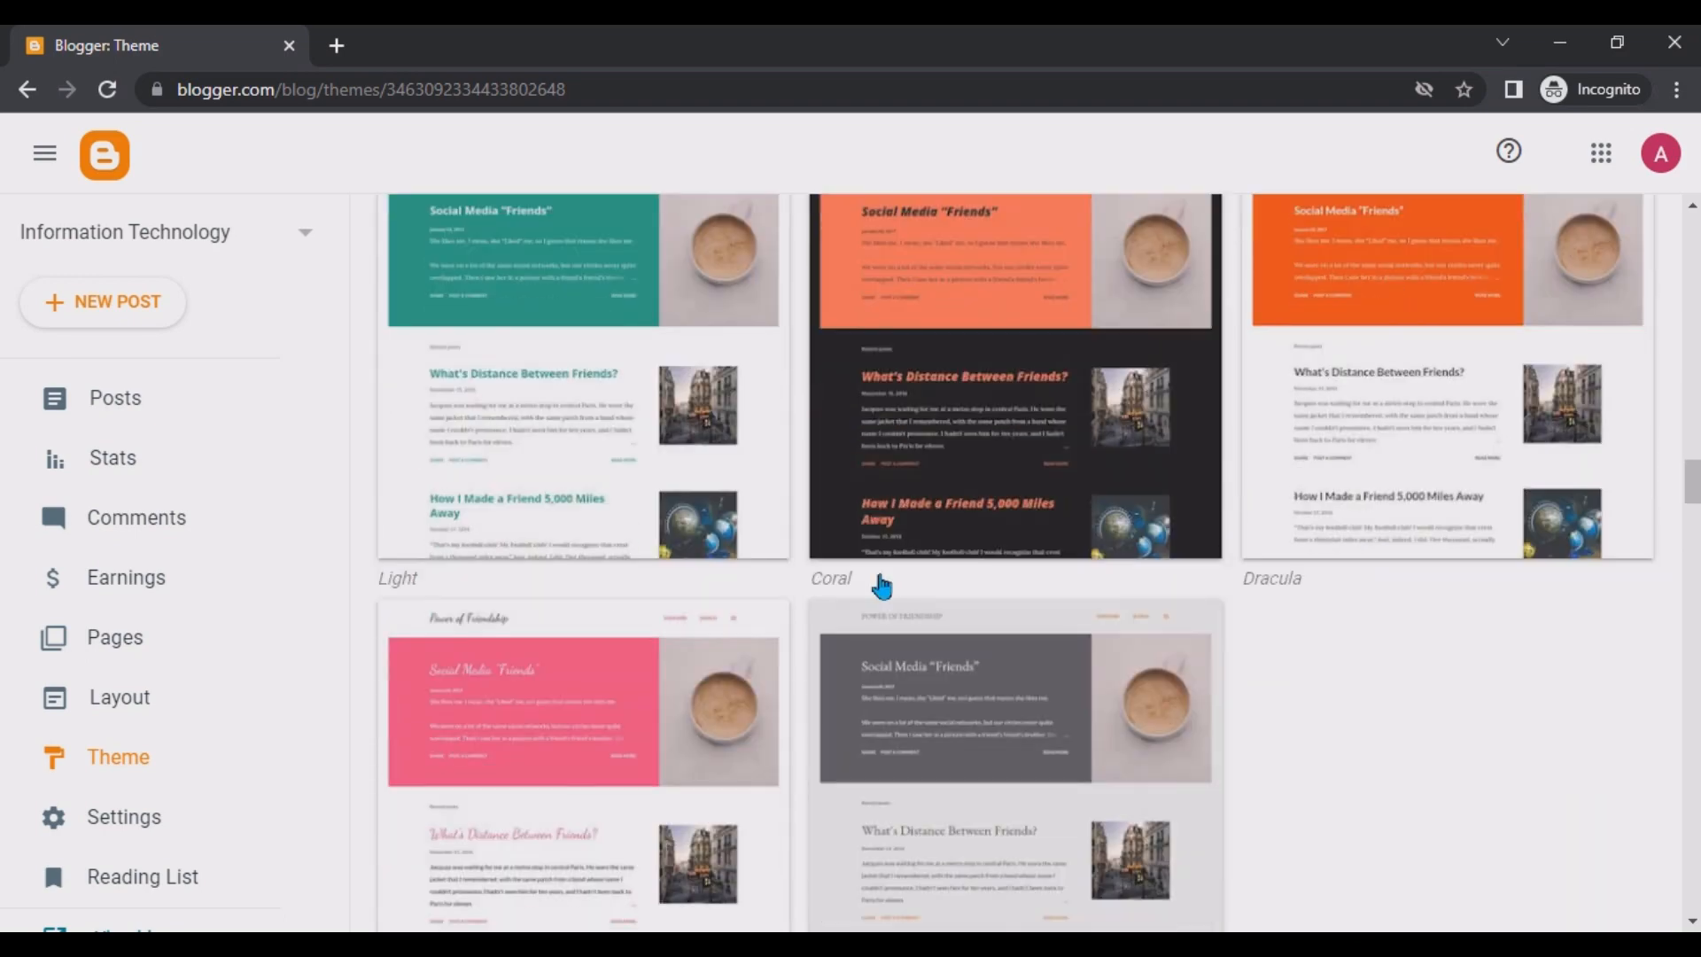
Preview the Notable Light theme and apply it to the blog.
{"action": "left_click", "coordinate": [569, 326]}
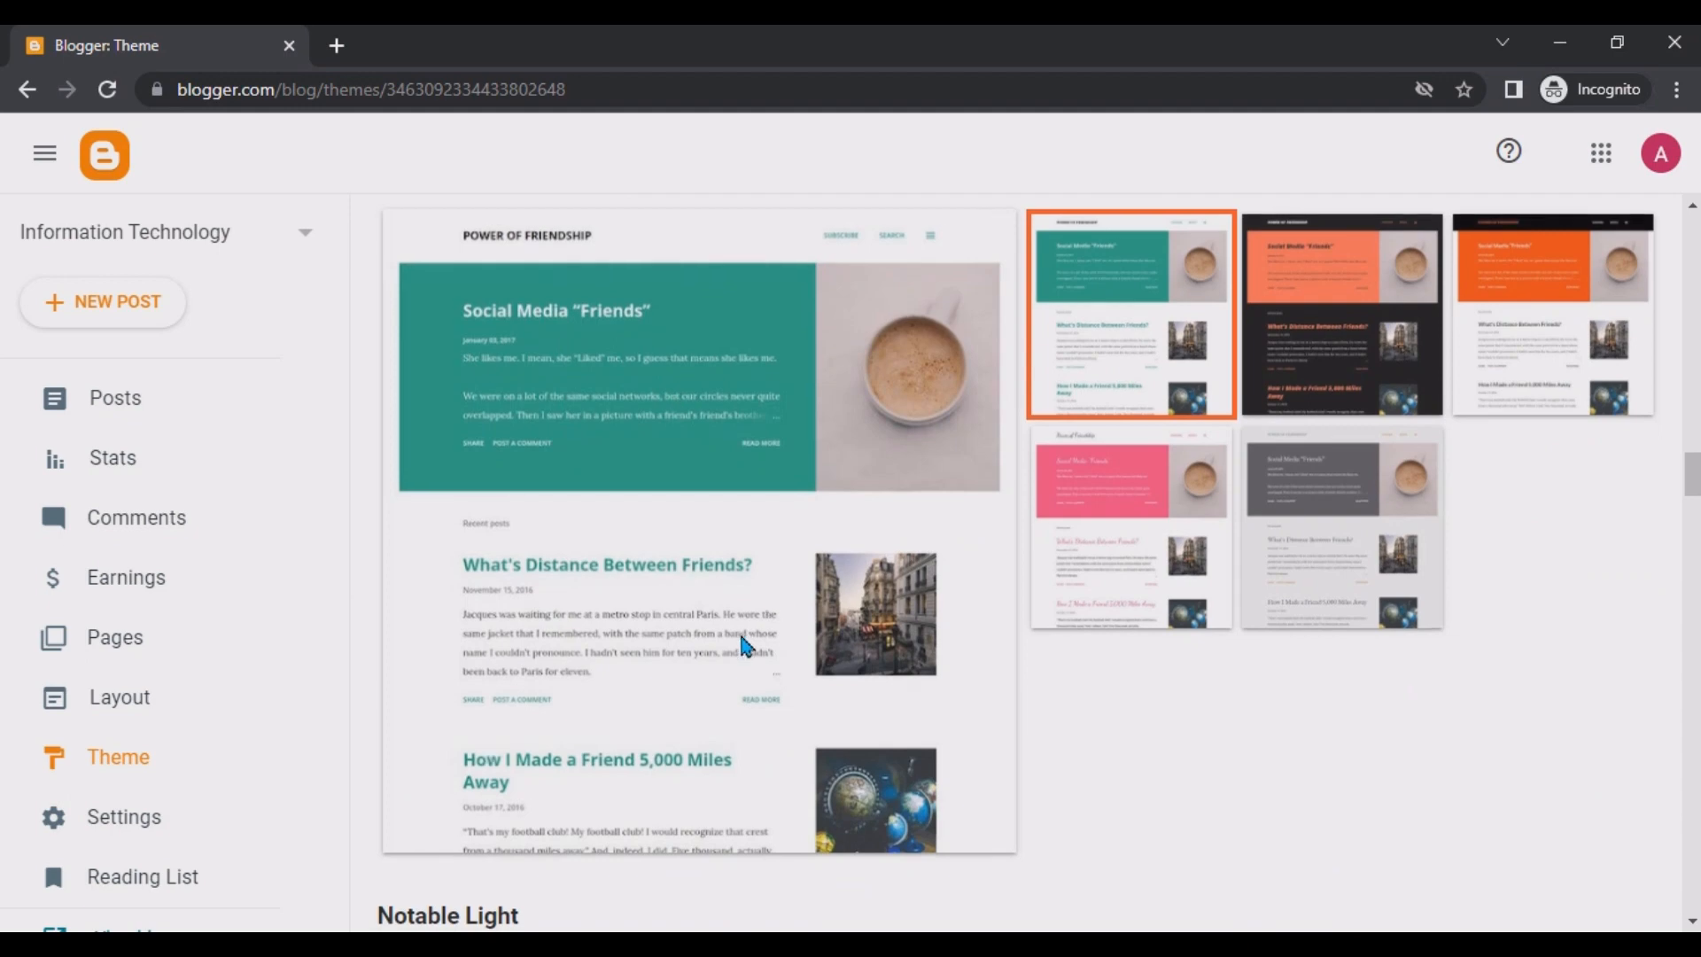
{"action": "scroll", "coordinate": [745, 645], "scroll_direction": "down", "scroll_amount": 3}
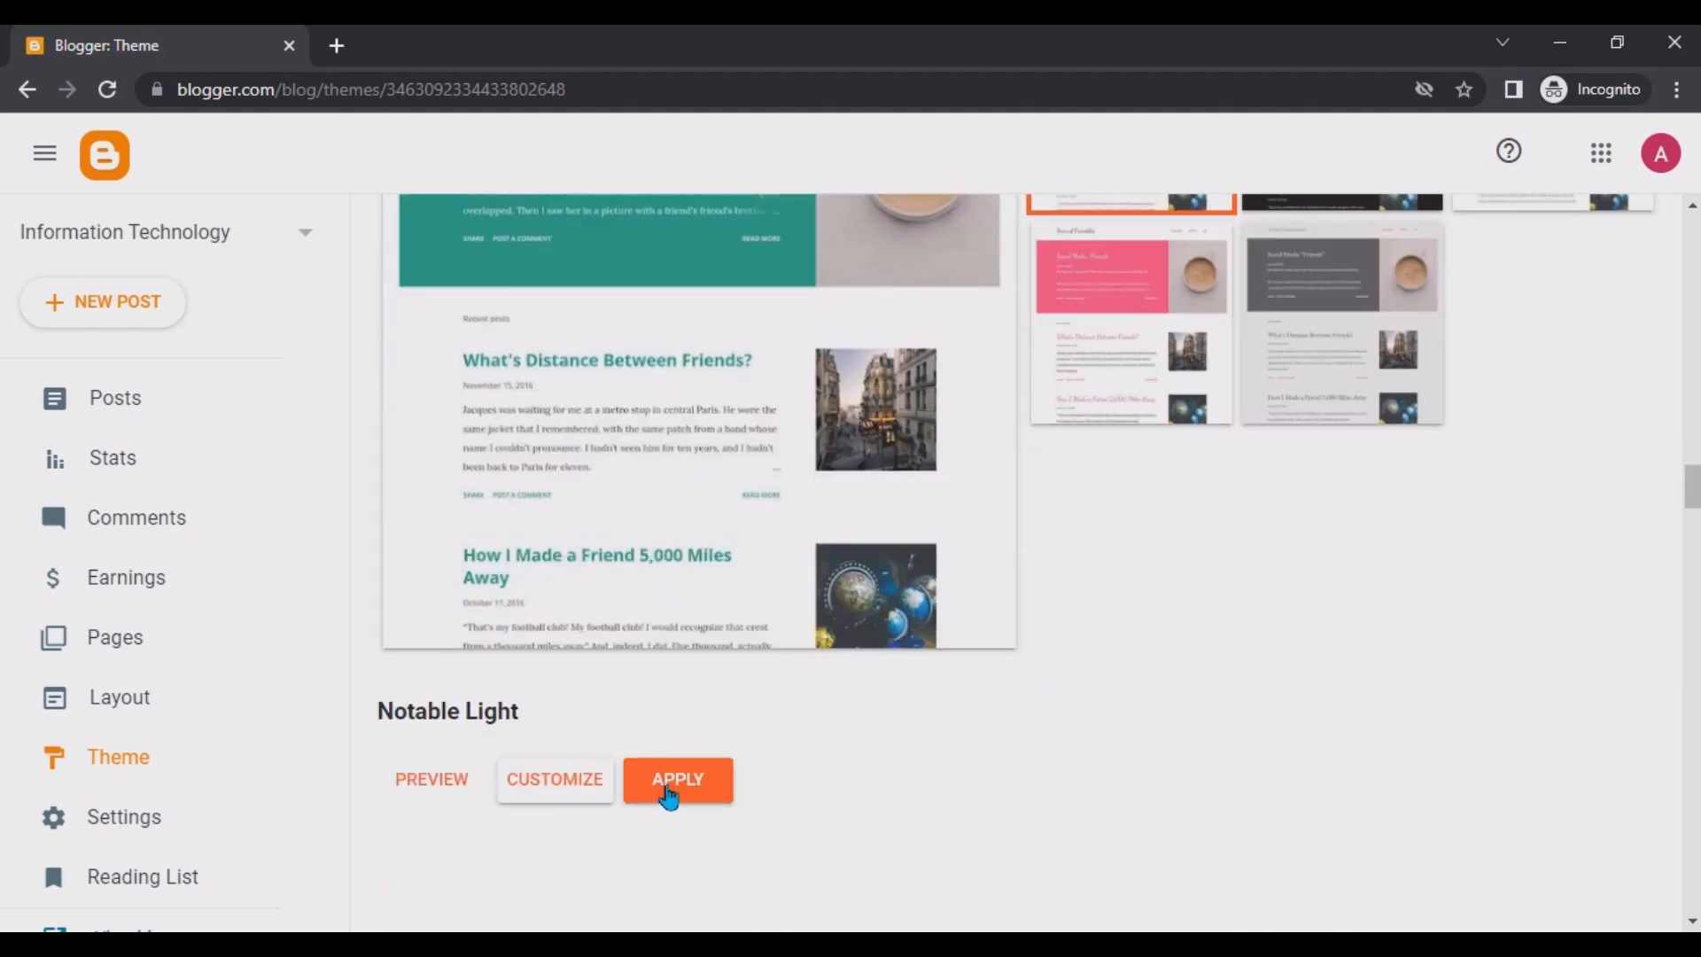
{"action": "left_click", "coordinate": [431, 779]}
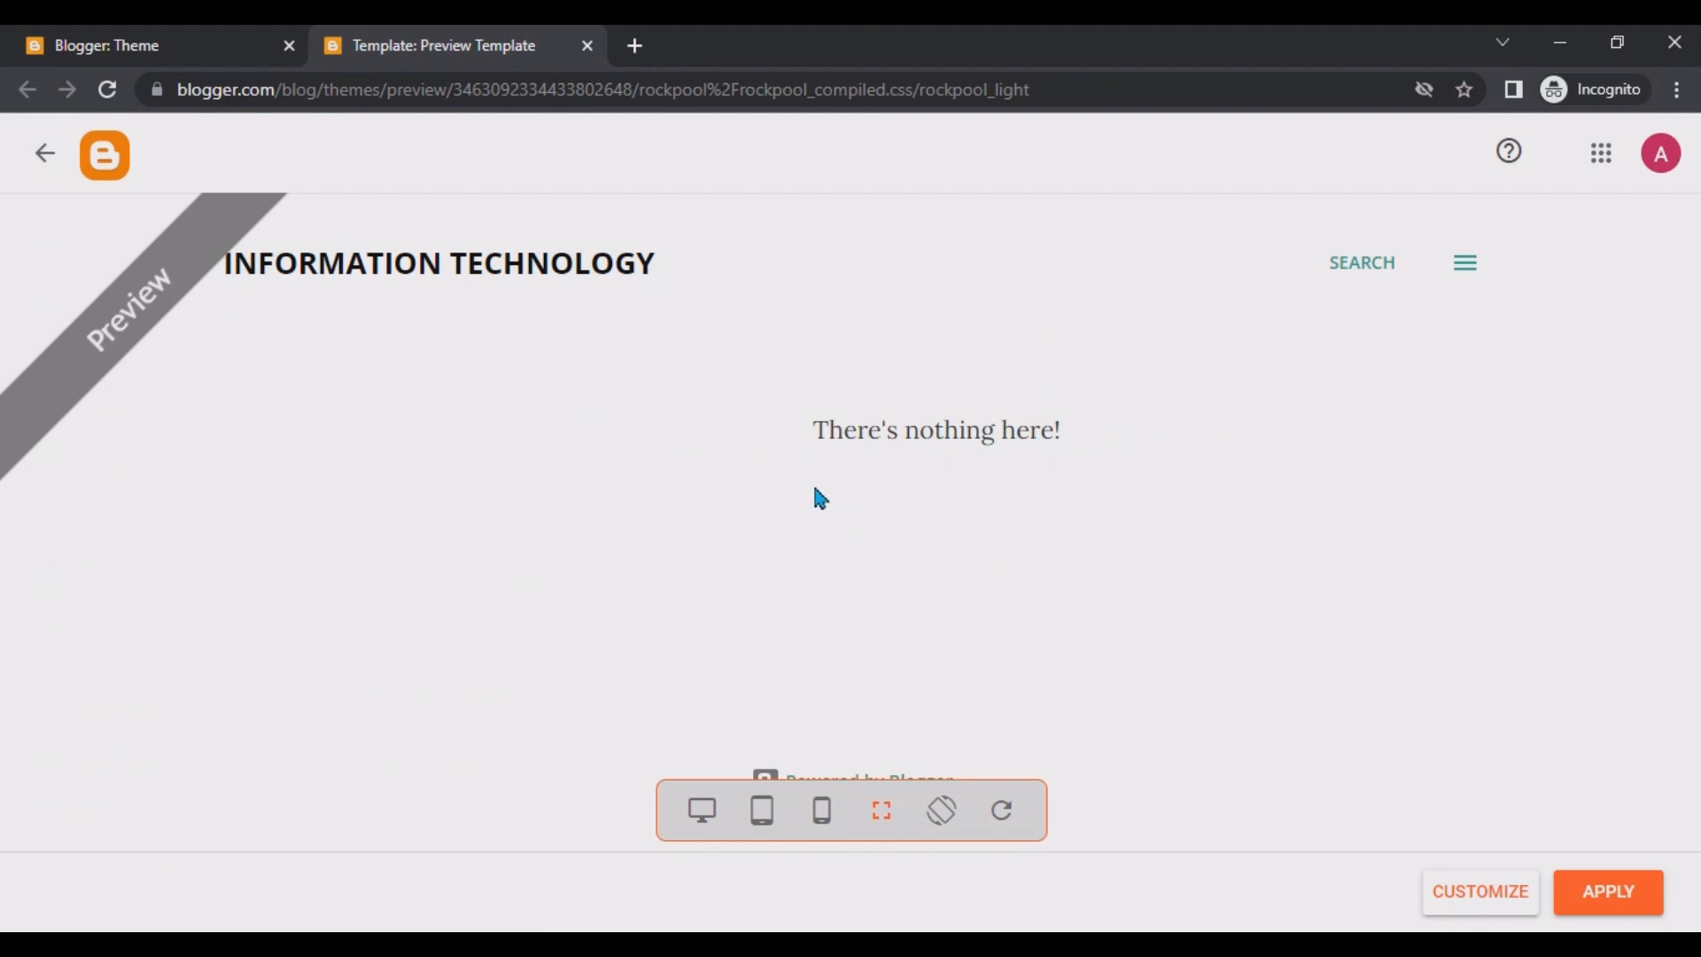
{"action": "left_click", "coordinate": [195, 42]}
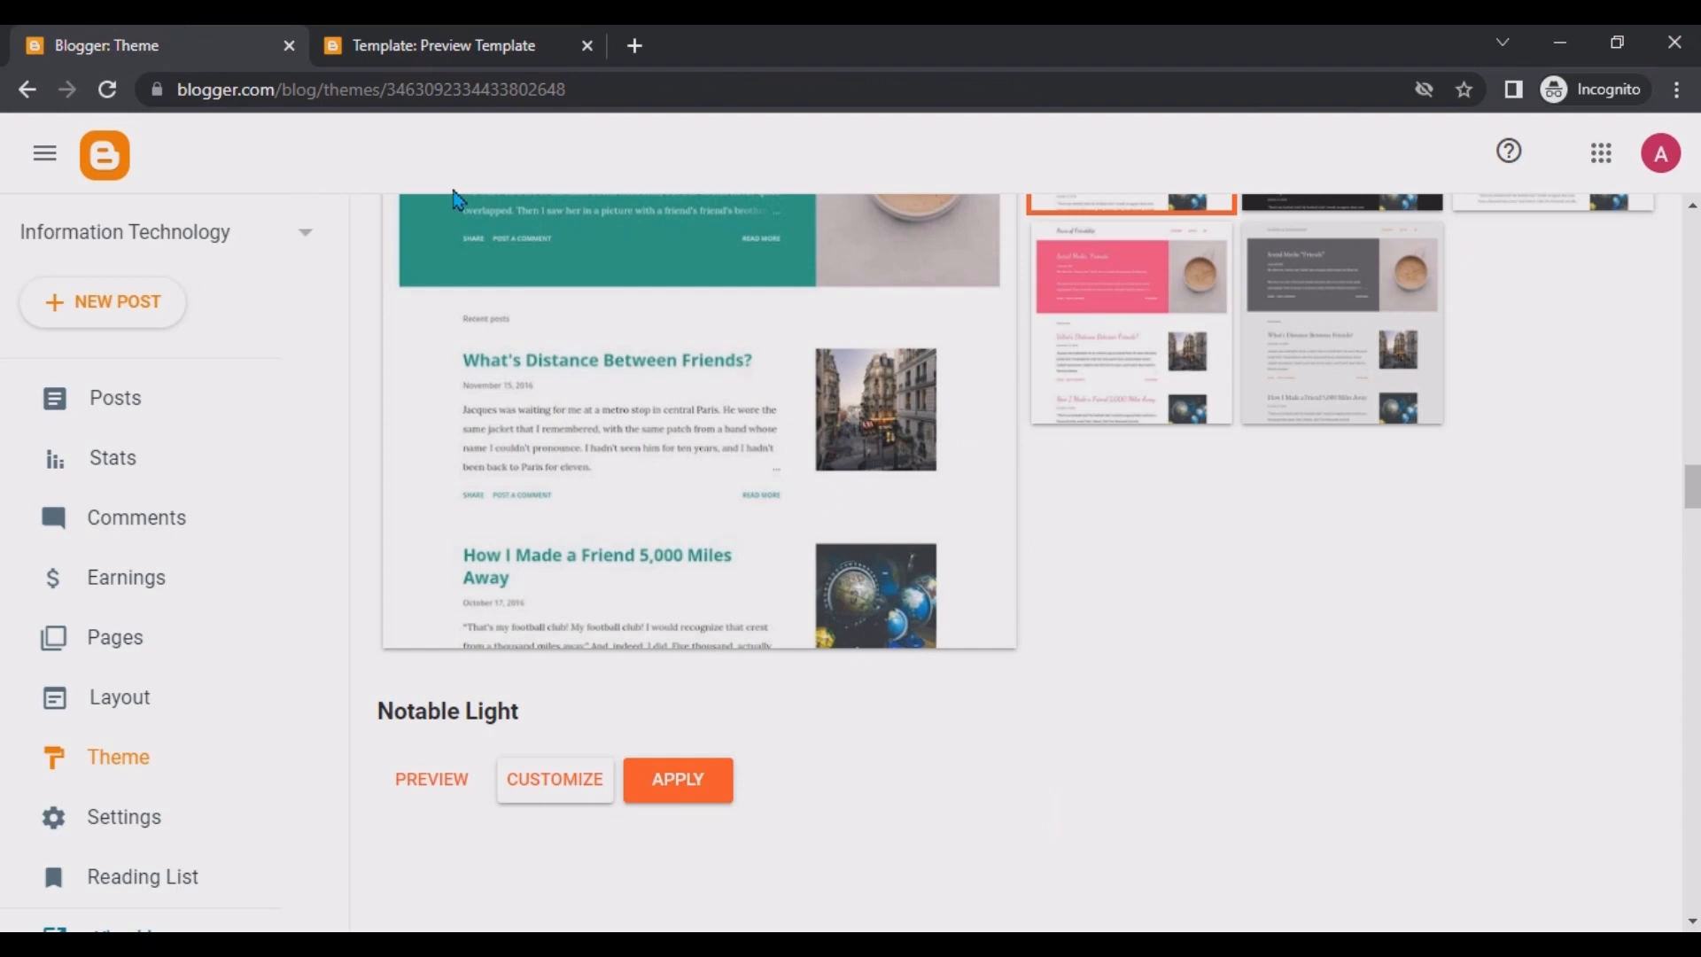
{"action": "left_click", "coordinate": [692, 783]}
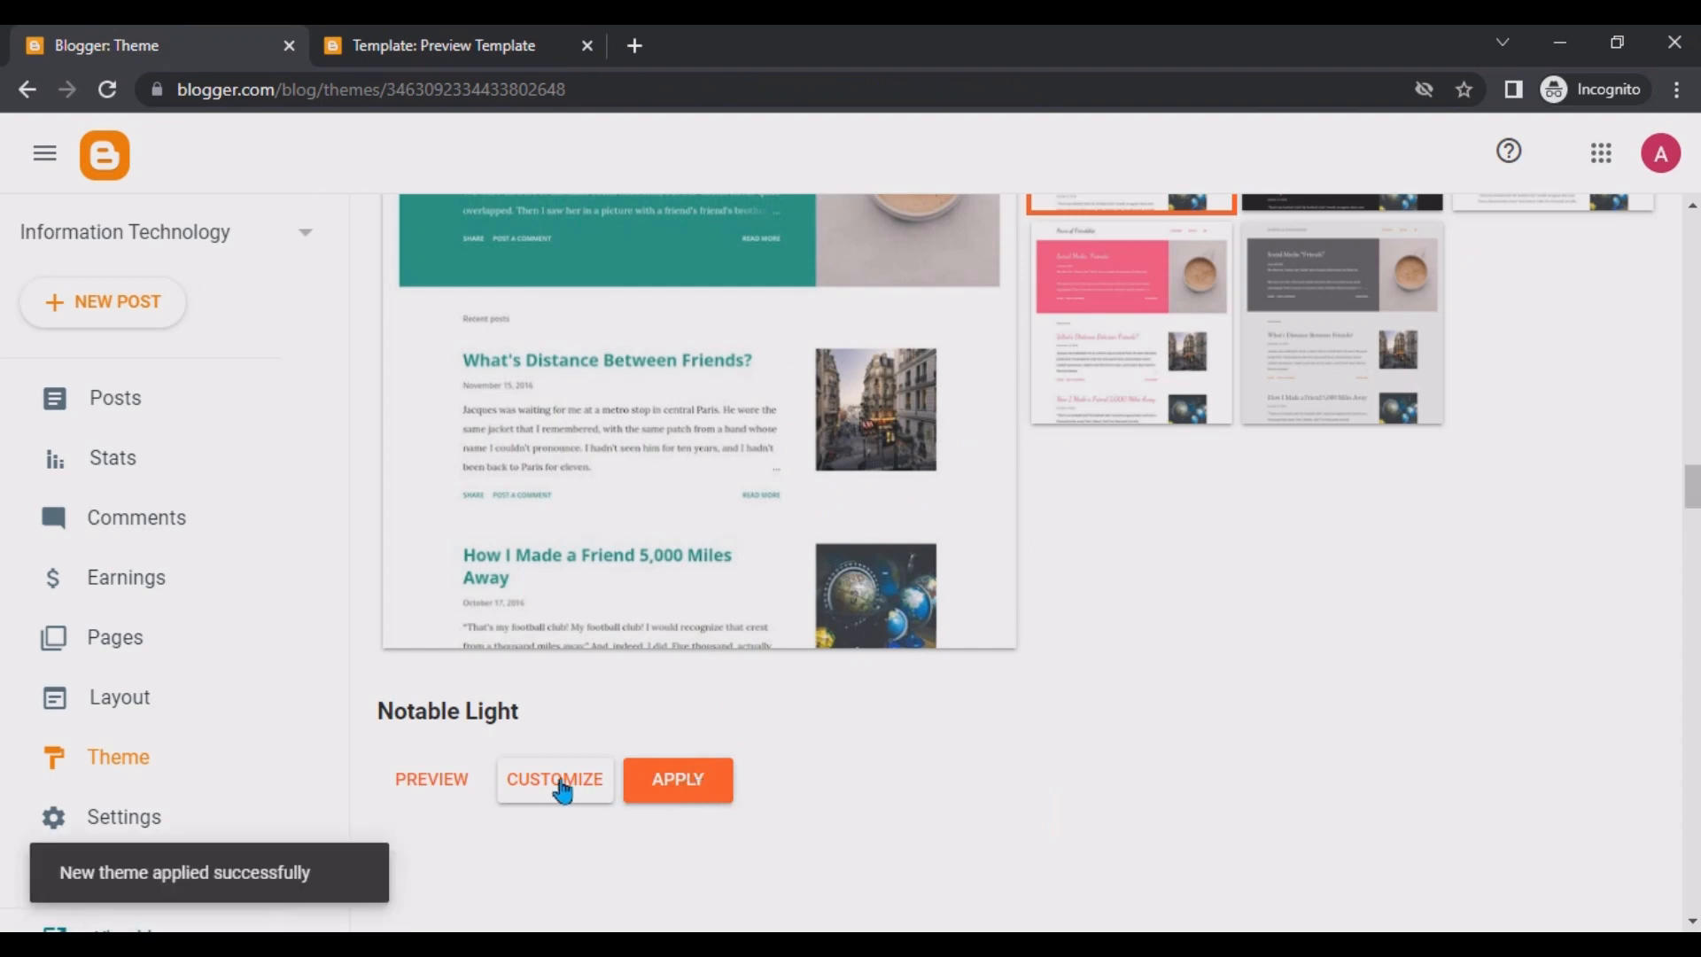
Open the theme customizer and dismiss both notices above it.
{"action": "left_click", "coordinate": [561, 789]}
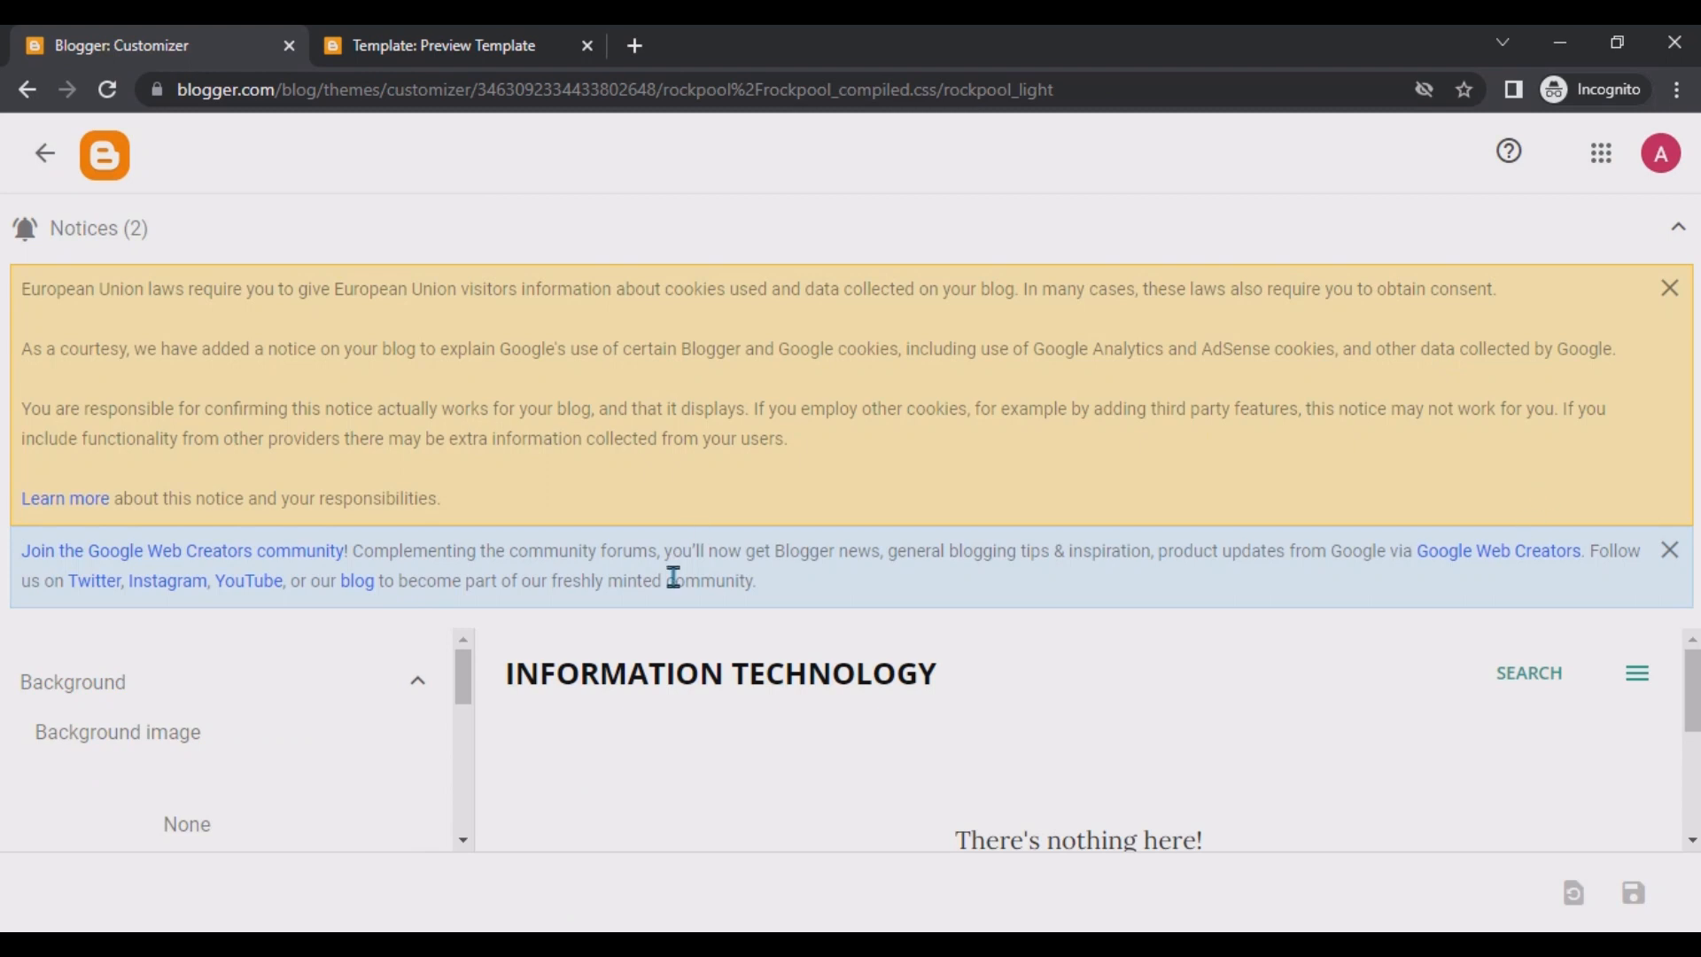
{"action": "scroll", "coordinate": [422, 697], "scroll_direction": "down", "scroll_amount": 5}
{"action": "scroll", "coordinate": [422, 699], "scroll_direction": "up", "scroll_amount": 2}
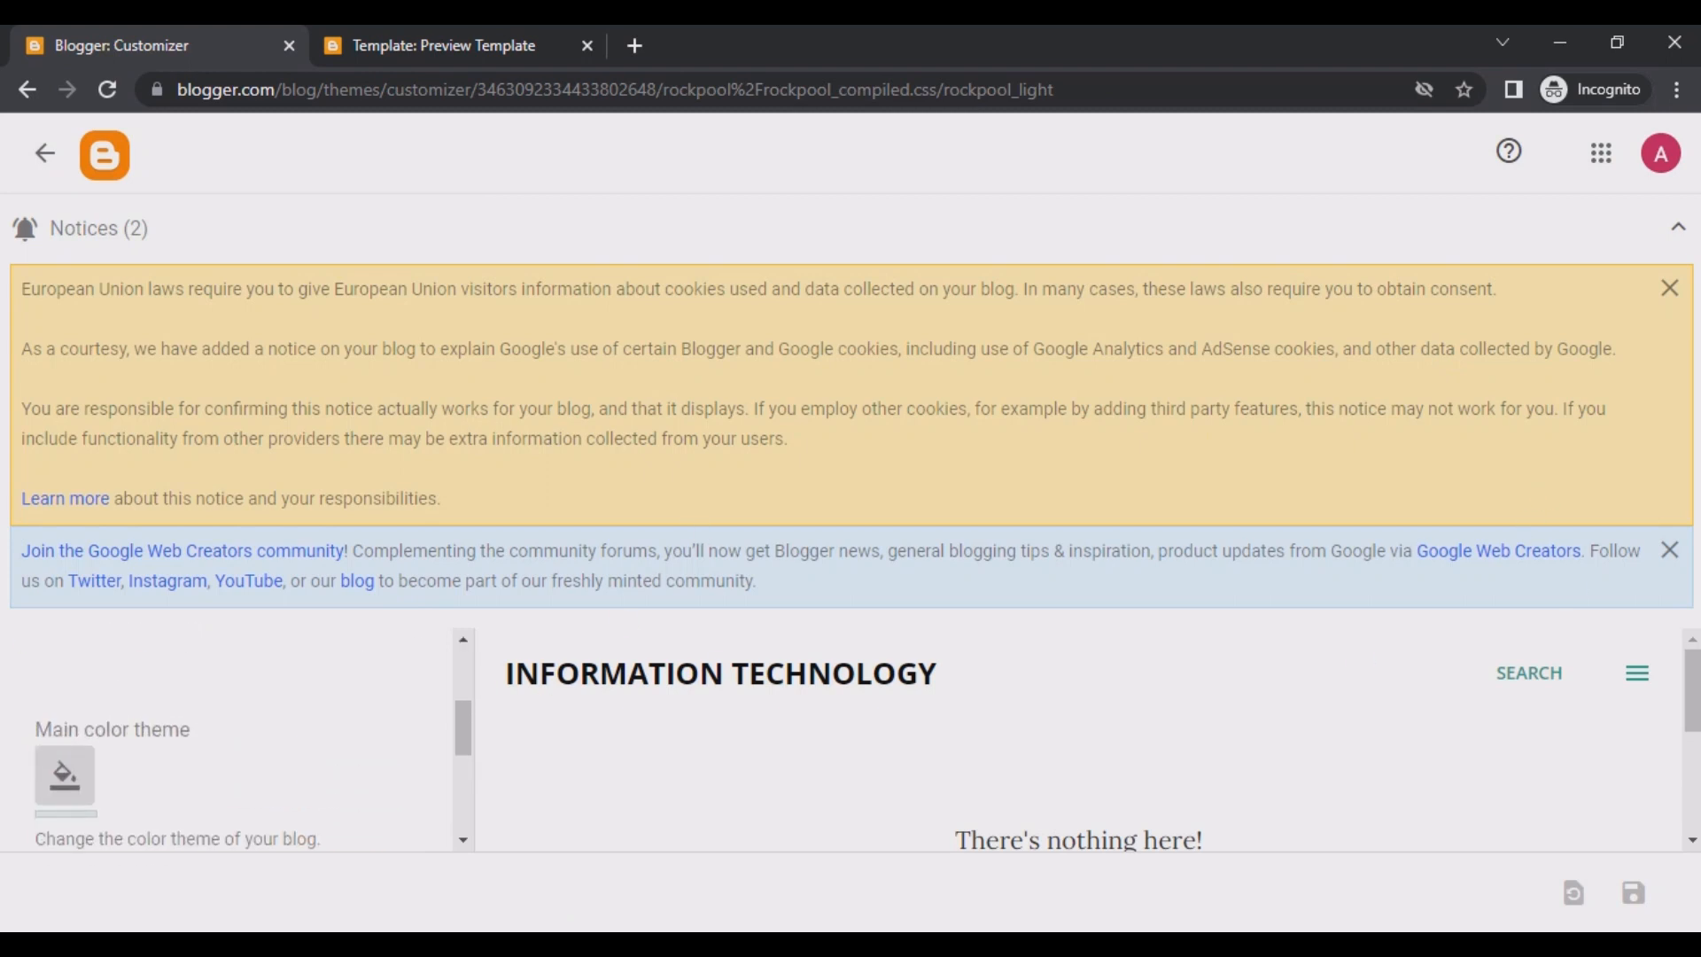
{"action": "left_click", "coordinate": [1669, 549]}
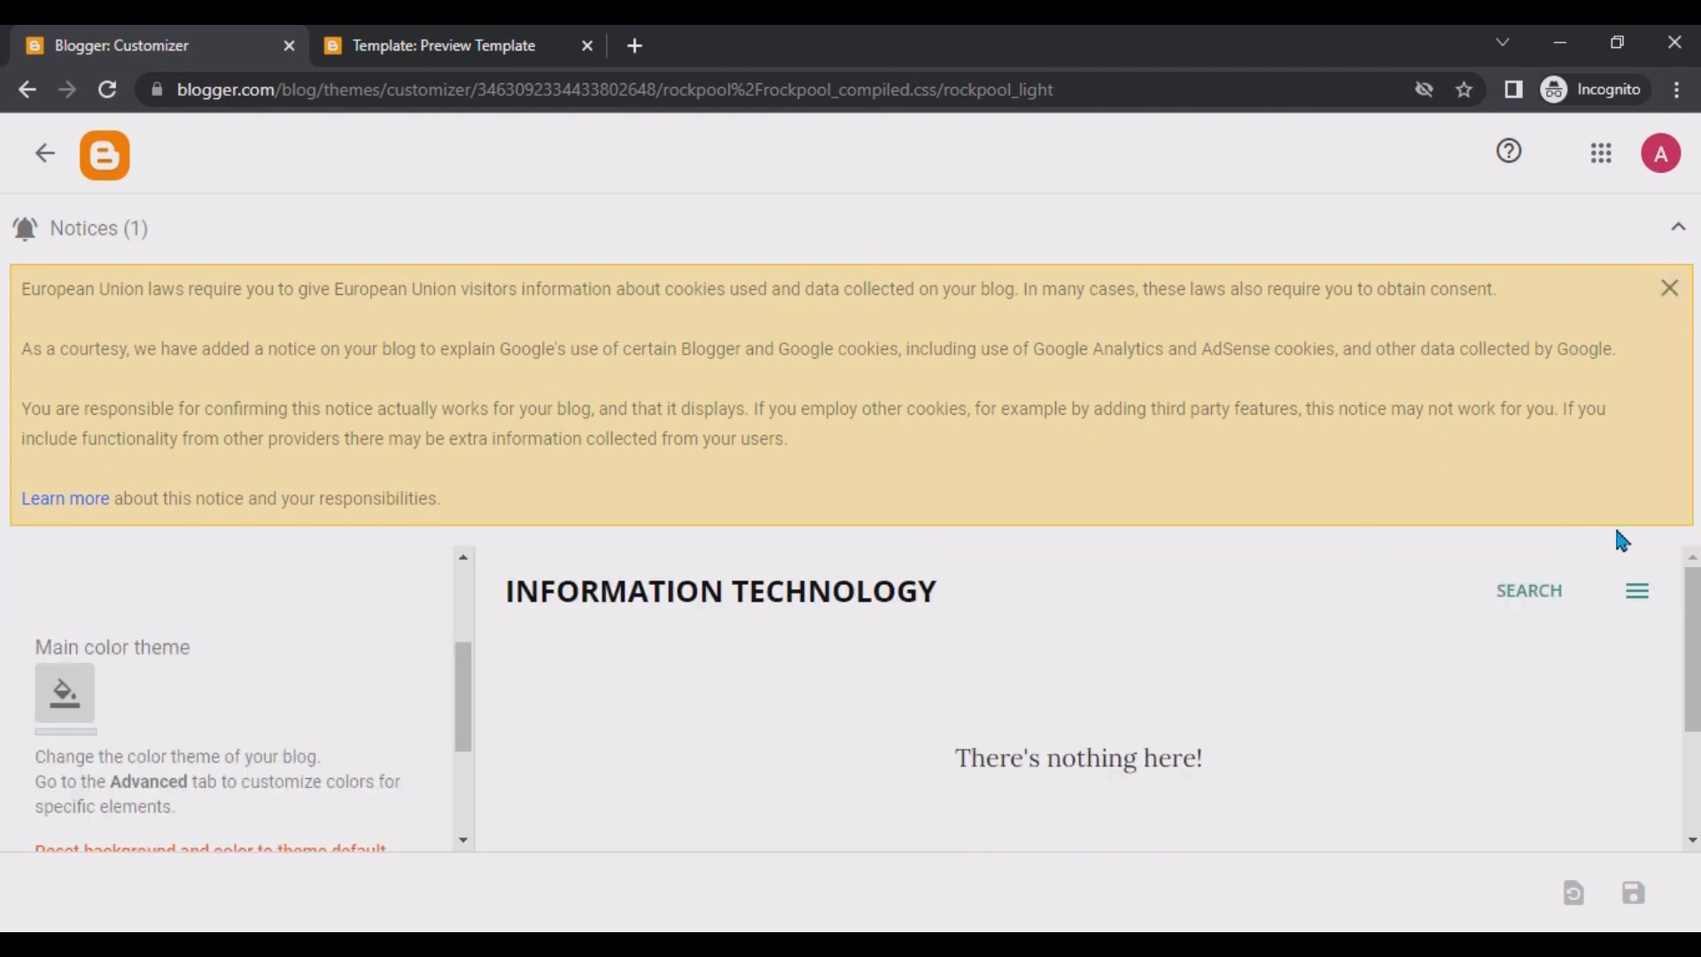
{"action": "left_click", "coordinate": [1672, 280]}
{"action": "scroll", "coordinate": [153, 483], "scroll_direction": "up", "scroll_amount": 1}
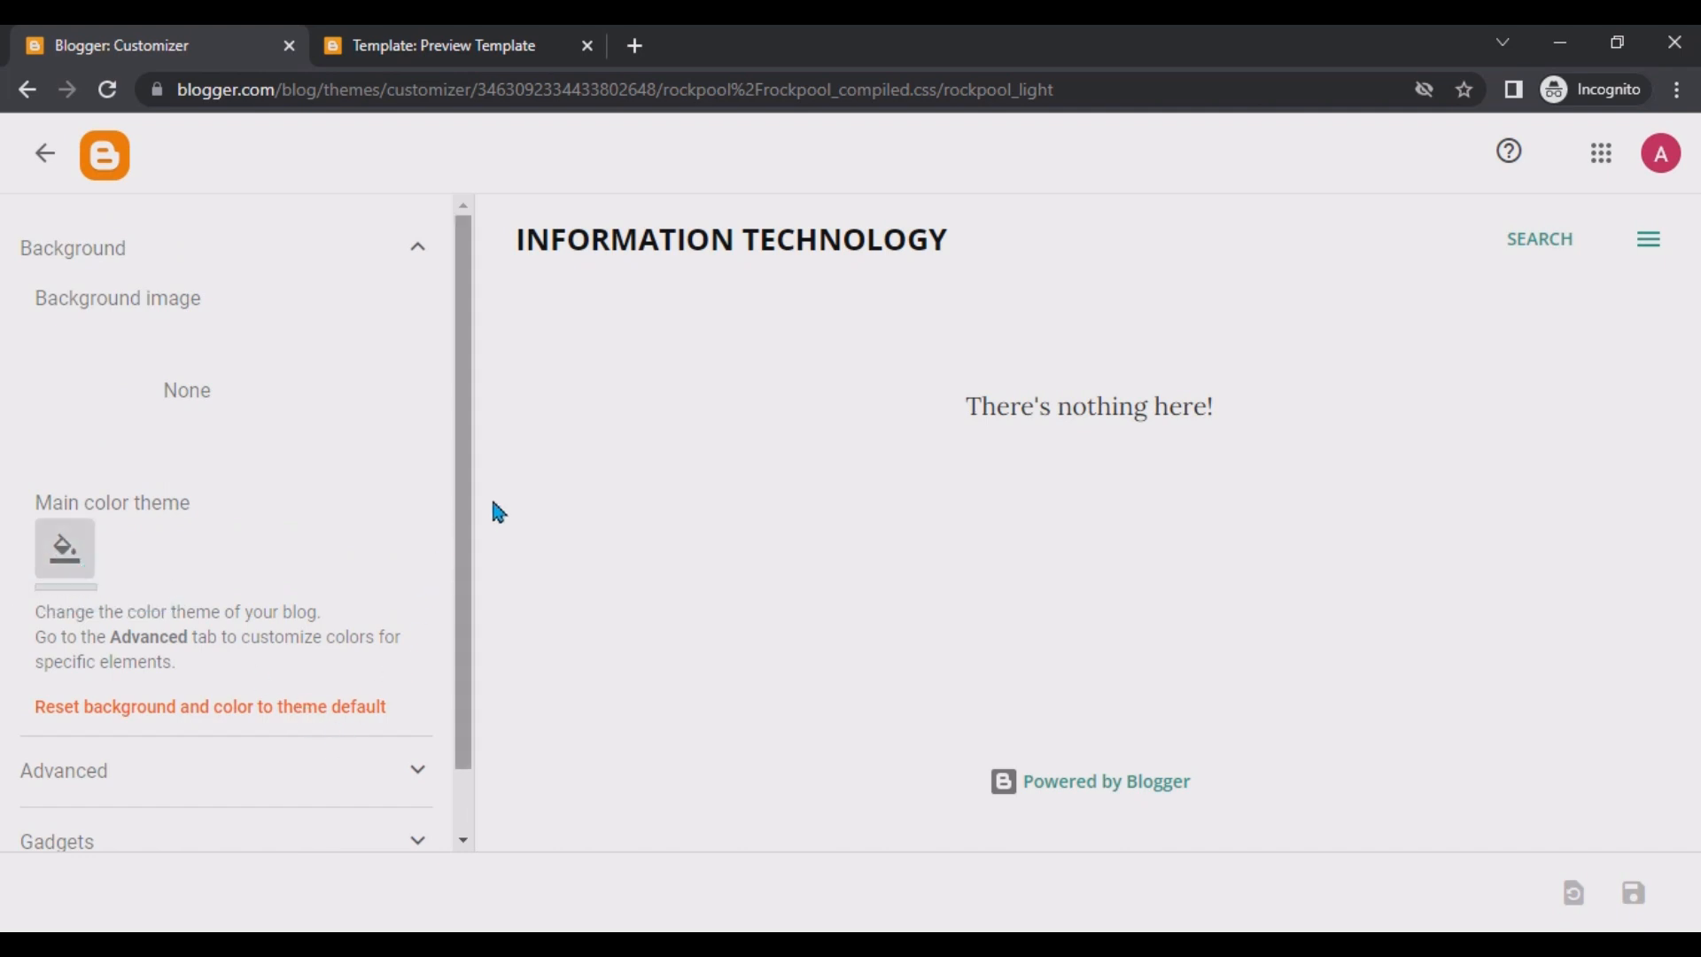
Expand the Advanced section of the customizer to show the body style settings.
{"action": "left_click_drag", "start_coordinate": [459, 523], "coordinate": [452, 696]}
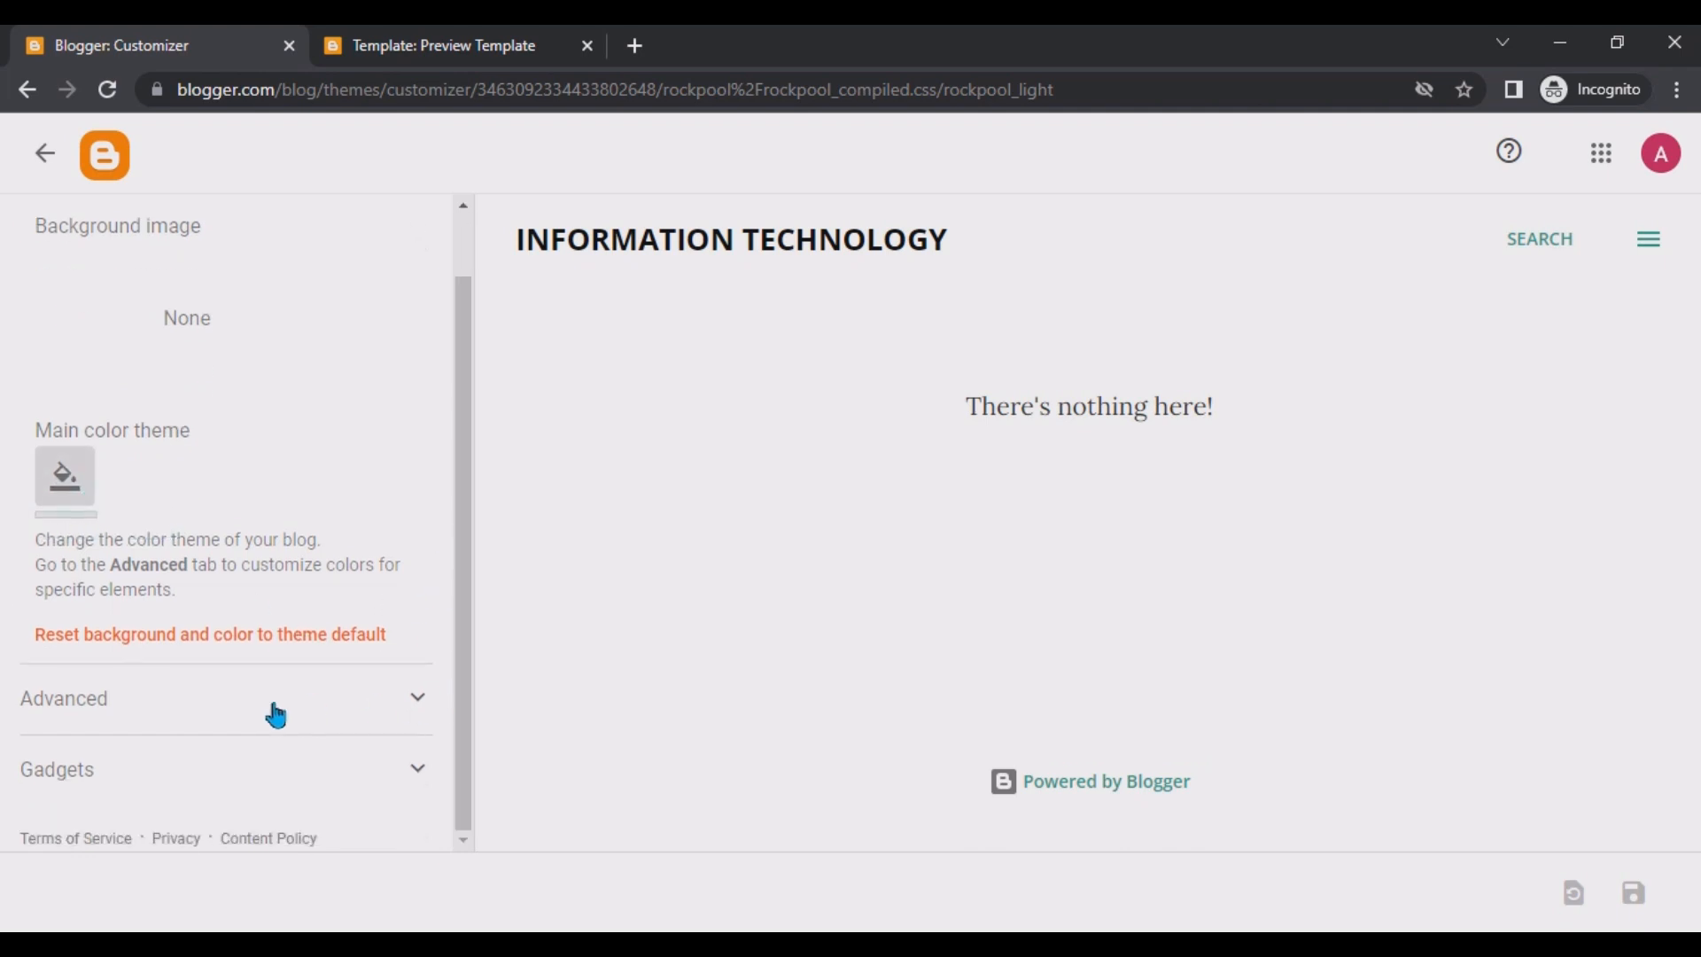
{"action": "left_click", "coordinate": [417, 697]}
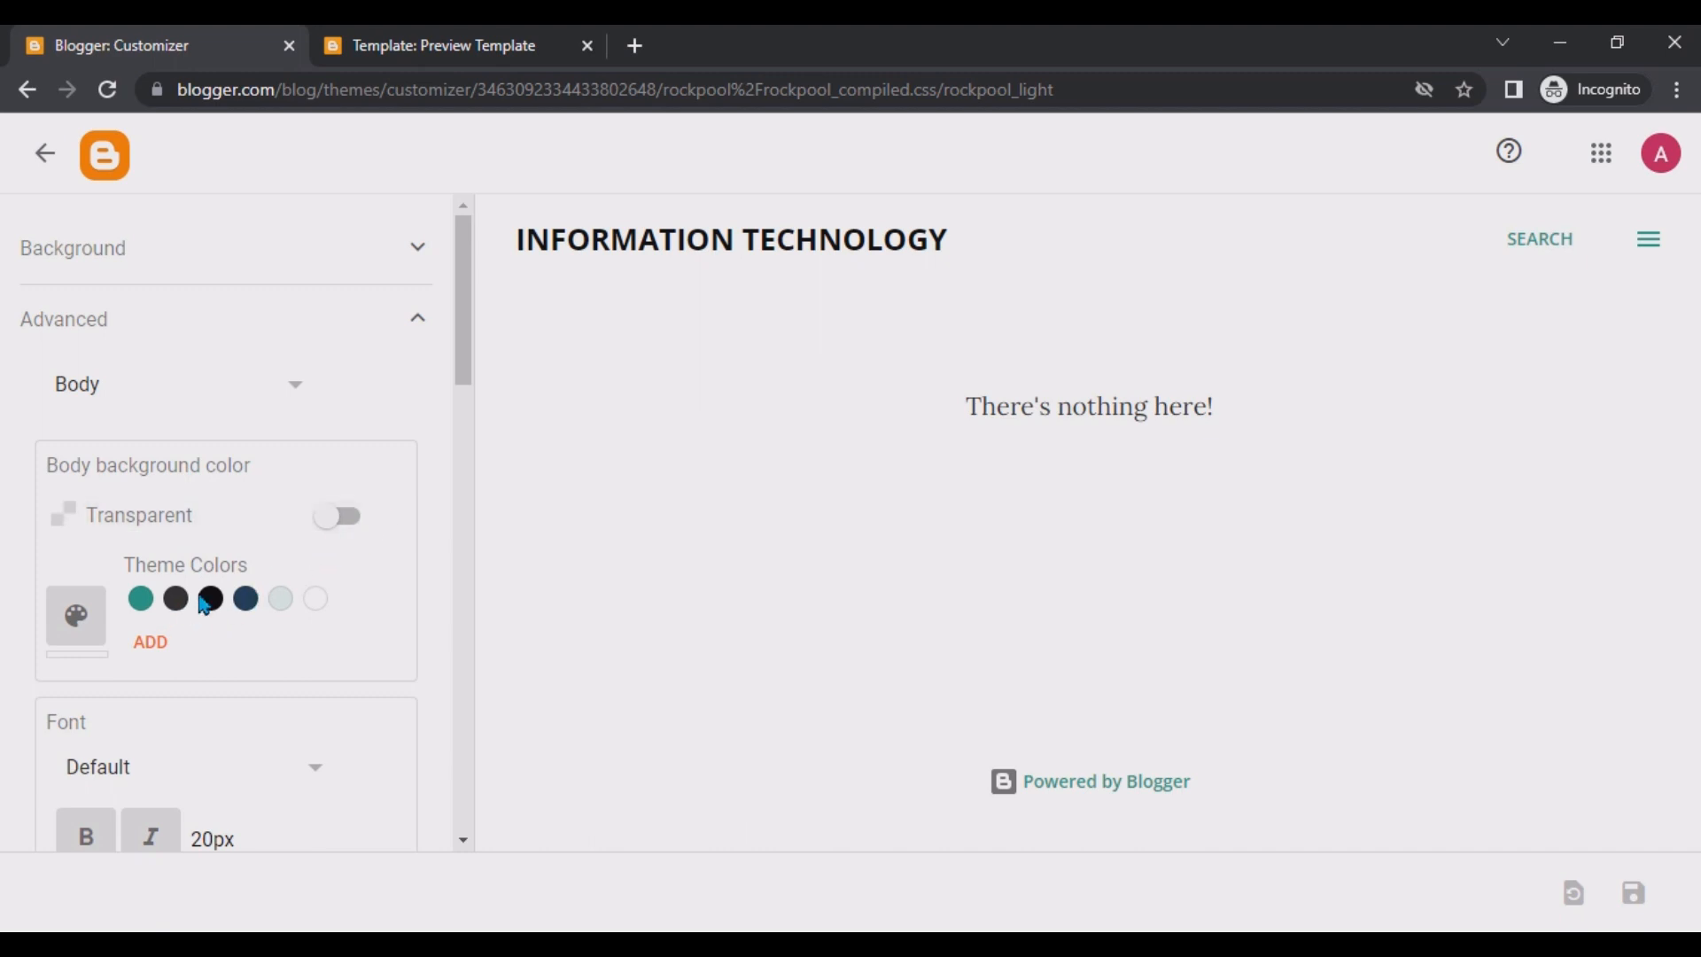
{"action": "left_click_drag", "start_coordinate": [467, 353], "coordinate": [460, 453]}
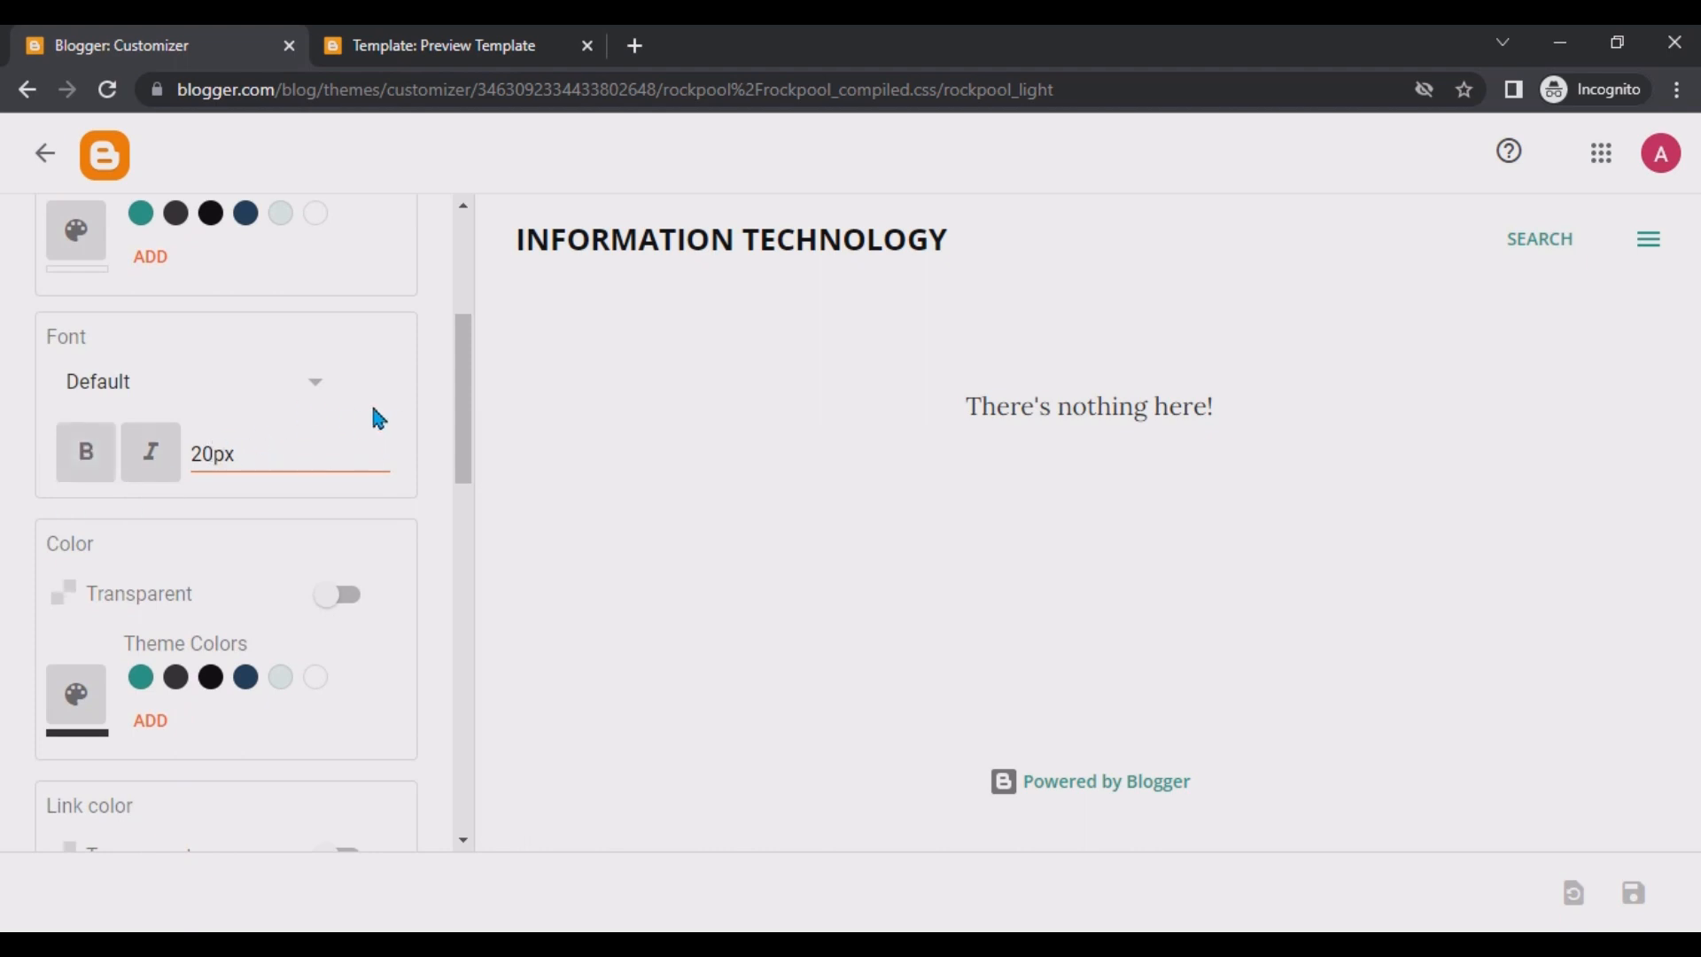
Set the blog title color in the Advanced settings to the dark blue theme color.
{"action": "left_click_drag", "start_coordinate": [472, 408], "coordinate": [469, 512]}
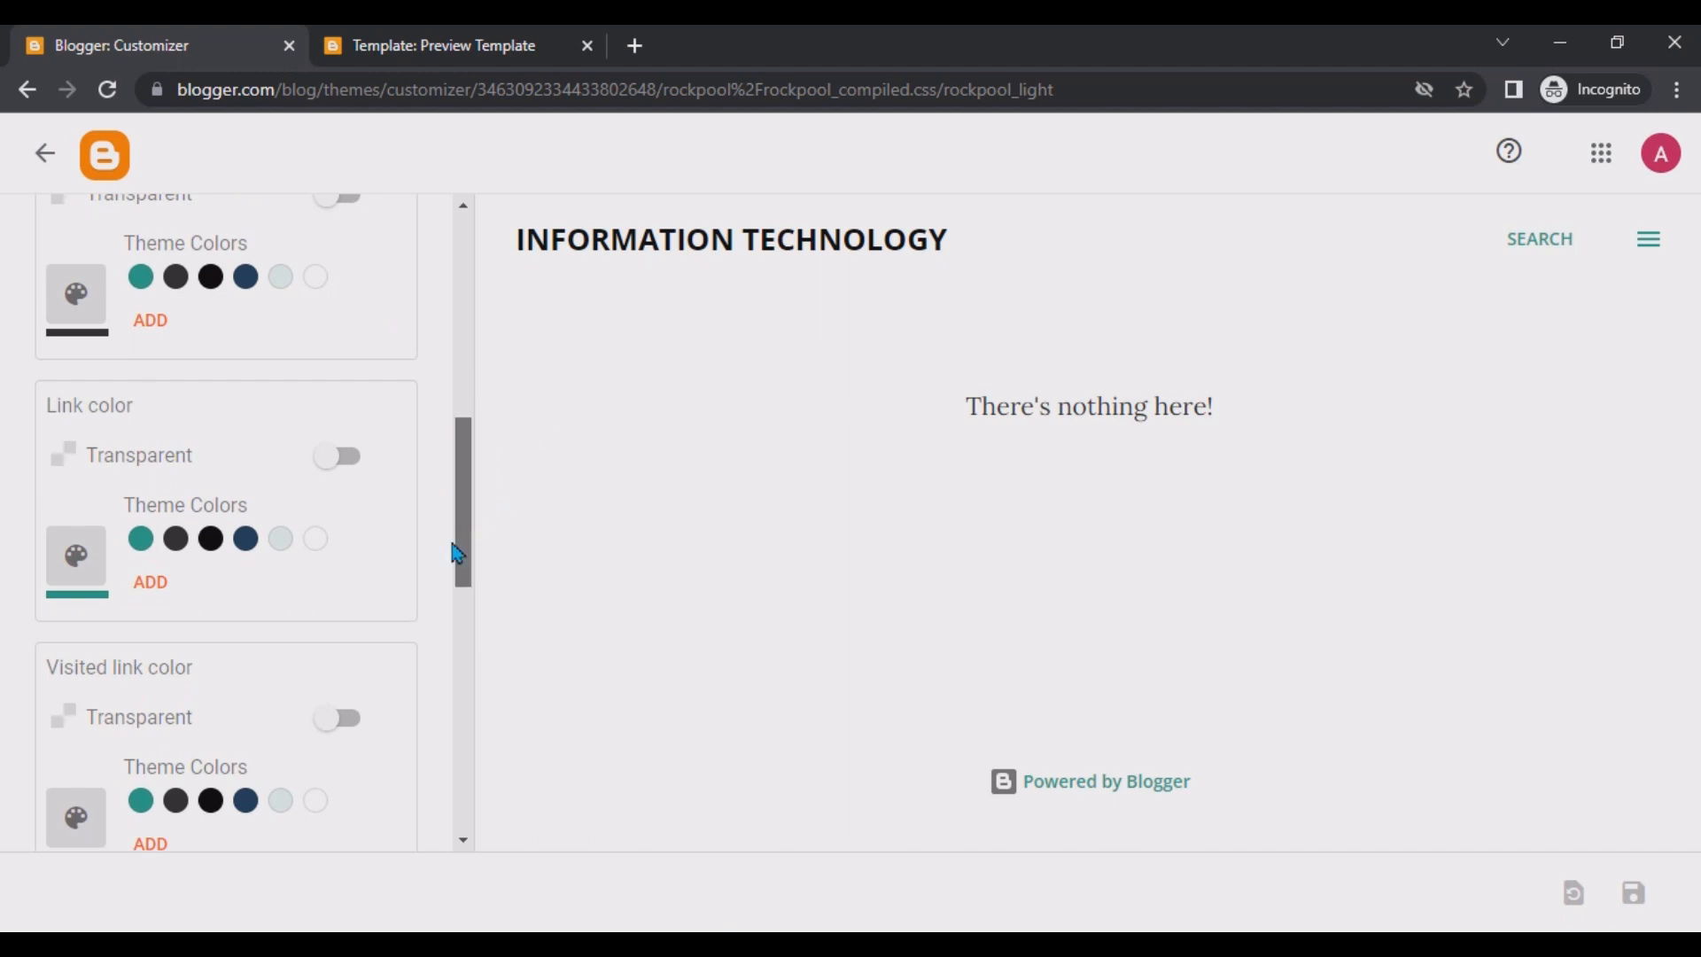
{"action": "scroll", "coordinate": [454, 563], "scroll_direction": "down", "scroll_amount": 3}
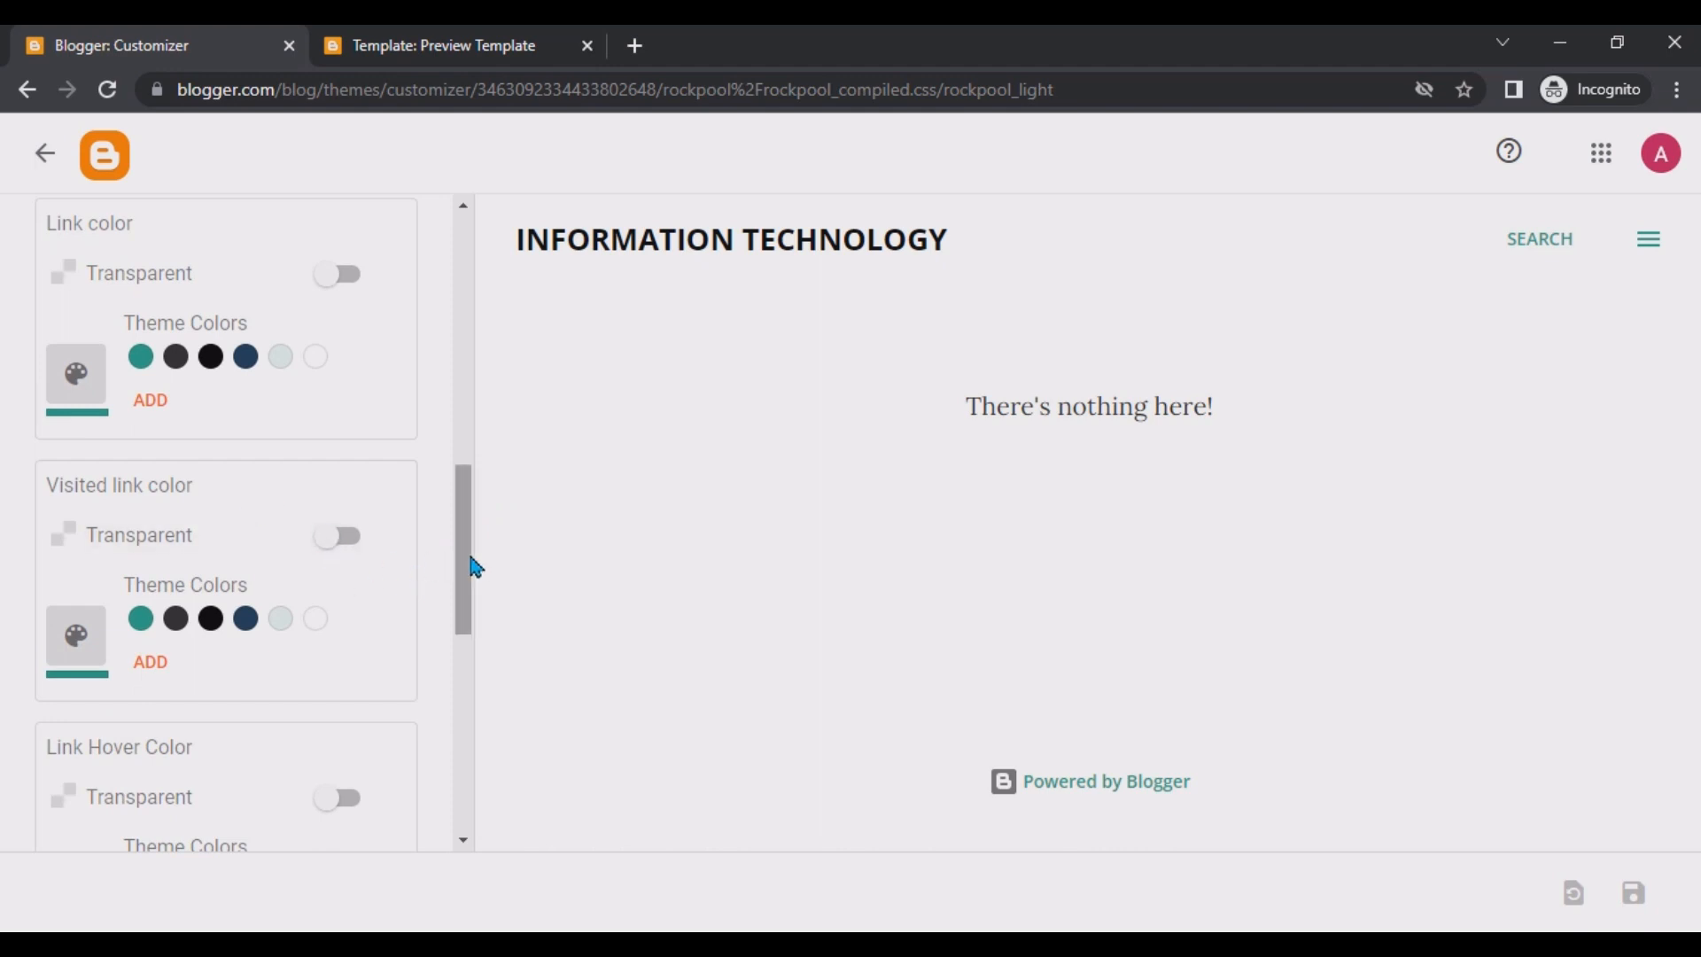
{"action": "left_click_drag", "start_coordinate": [471, 560], "coordinate": [463, 638]}
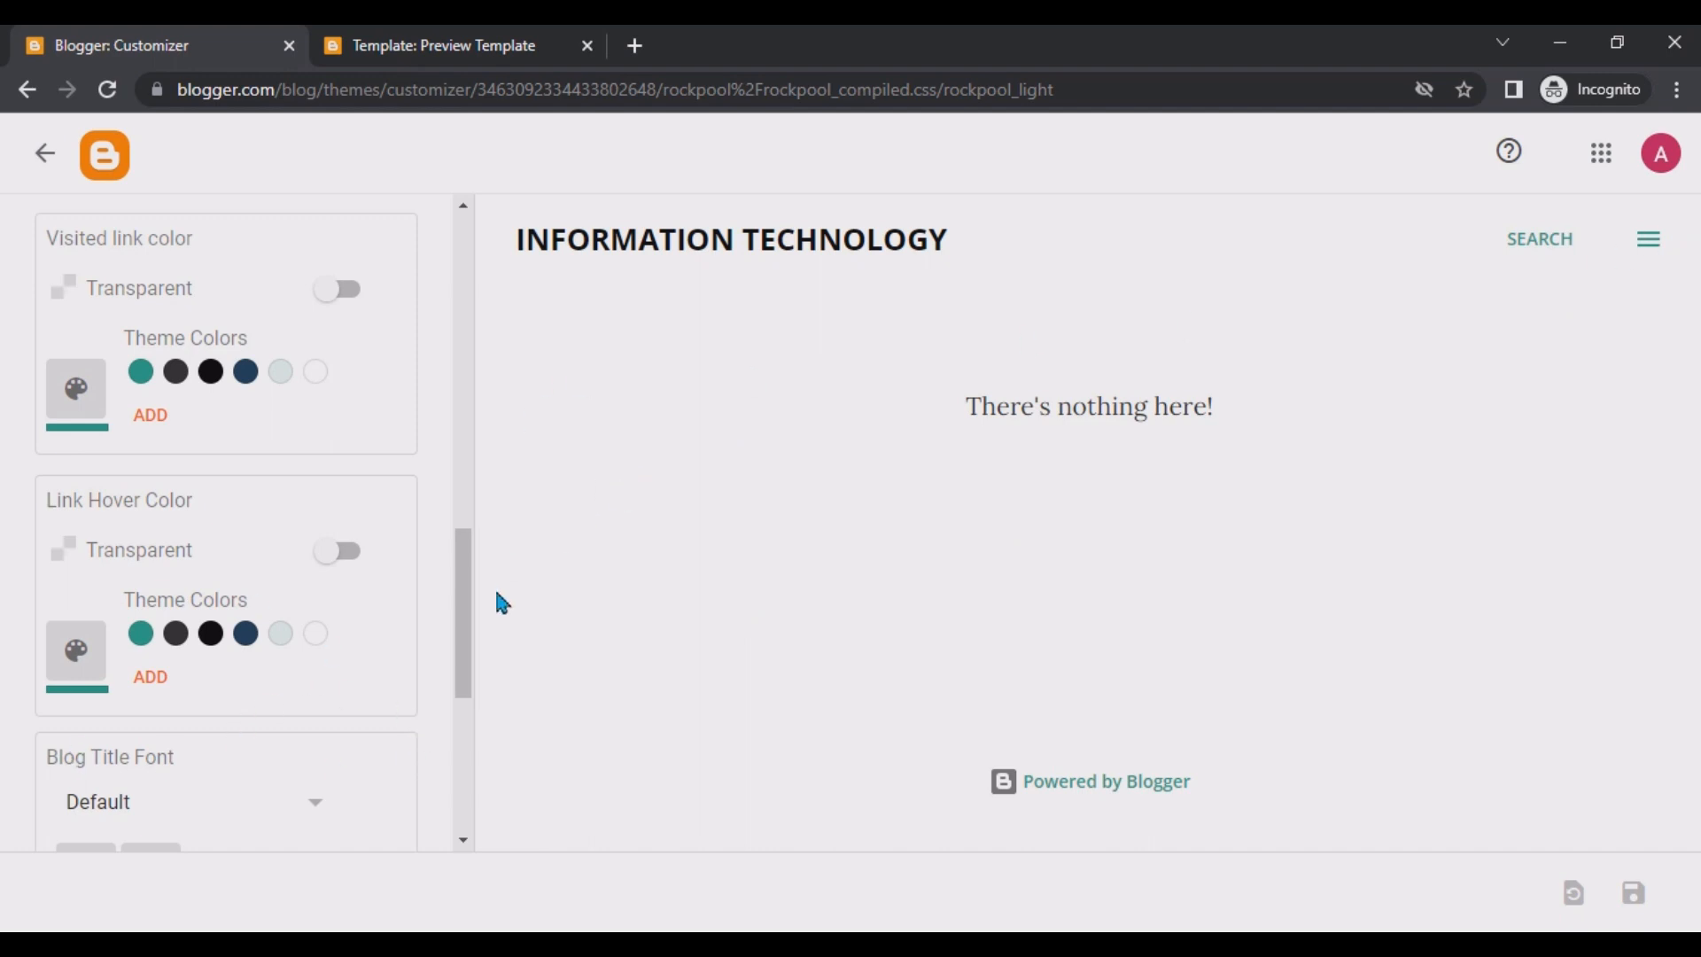
{"action": "left_click_drag", "start_coordinate": [464, 600], "coordinate": [455, 691]}
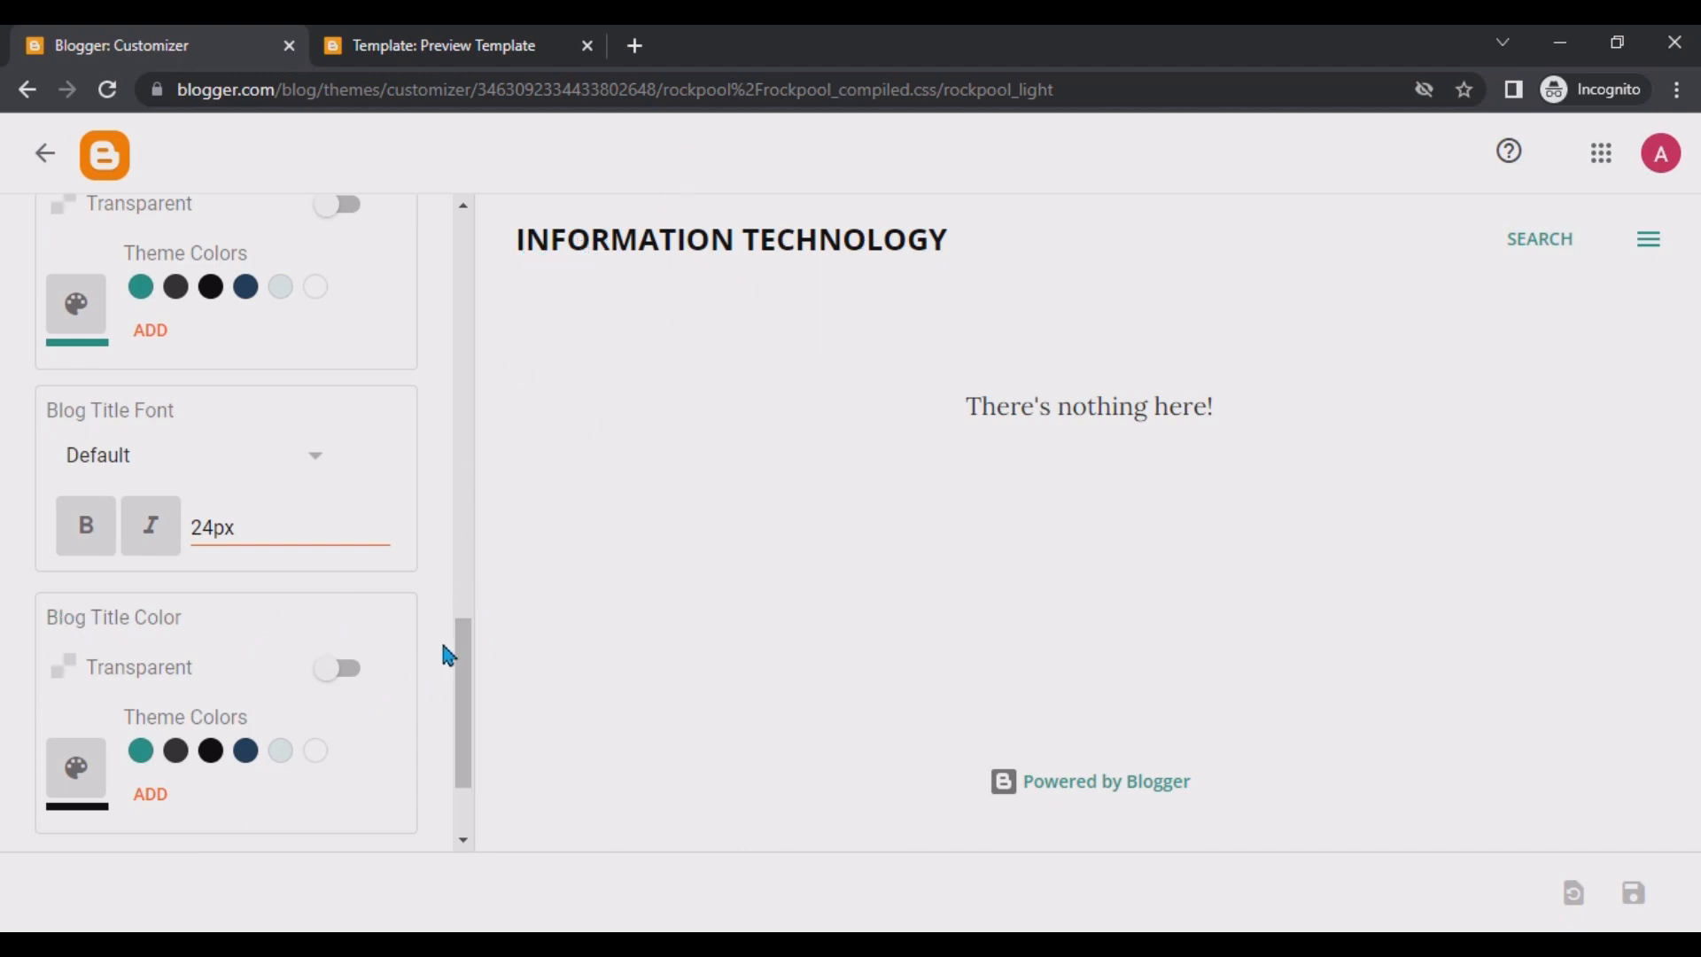
{"action": "scroll", "coordinate": [470, 676], "scroll_direction": "down", "scroll_amount": 2}
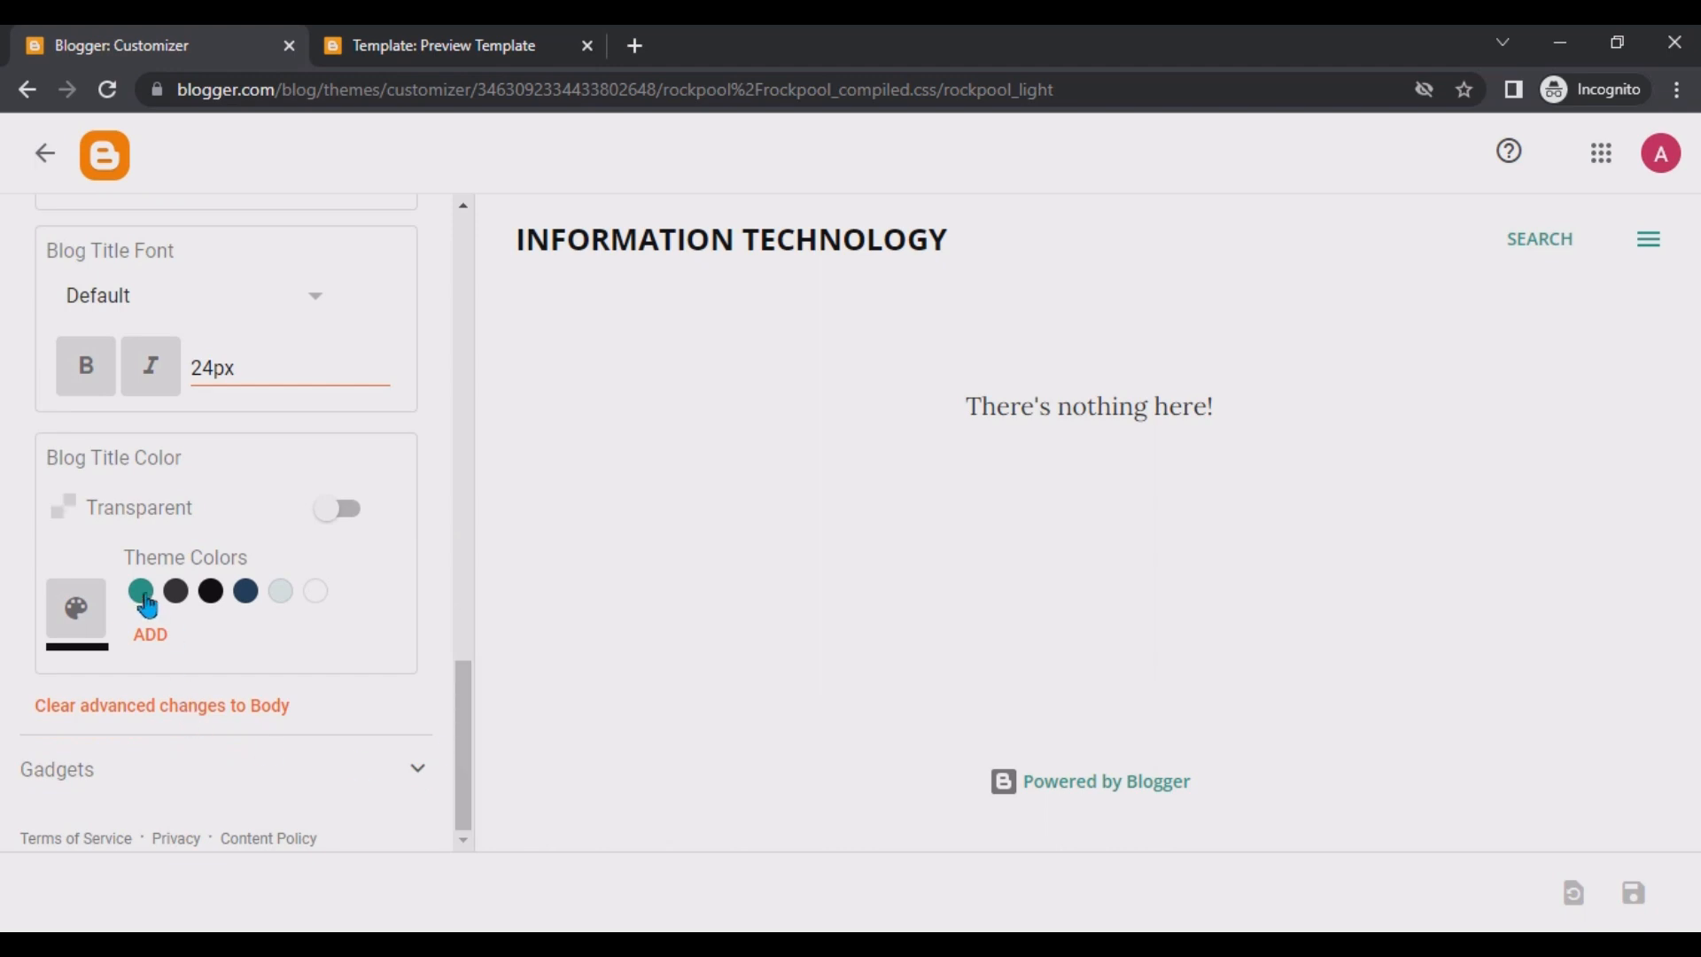
{"action": "left_click", "coordinate": [245, 599]}
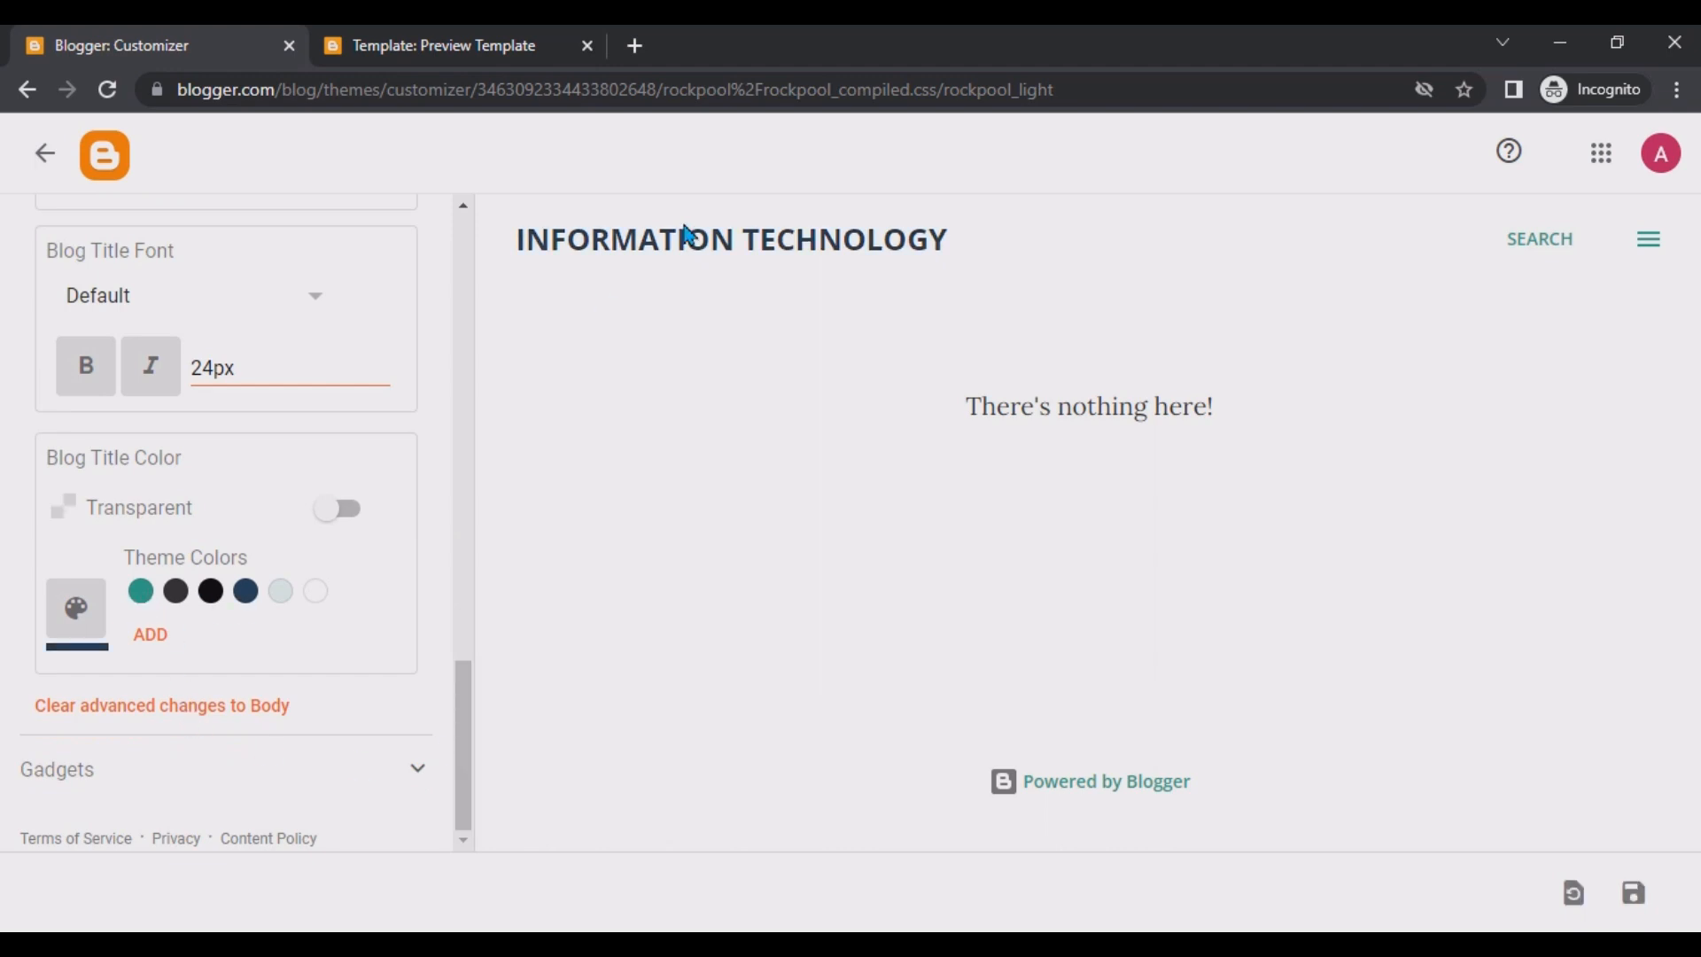
{"action": "left_click", "coordinate": [140, 591]}
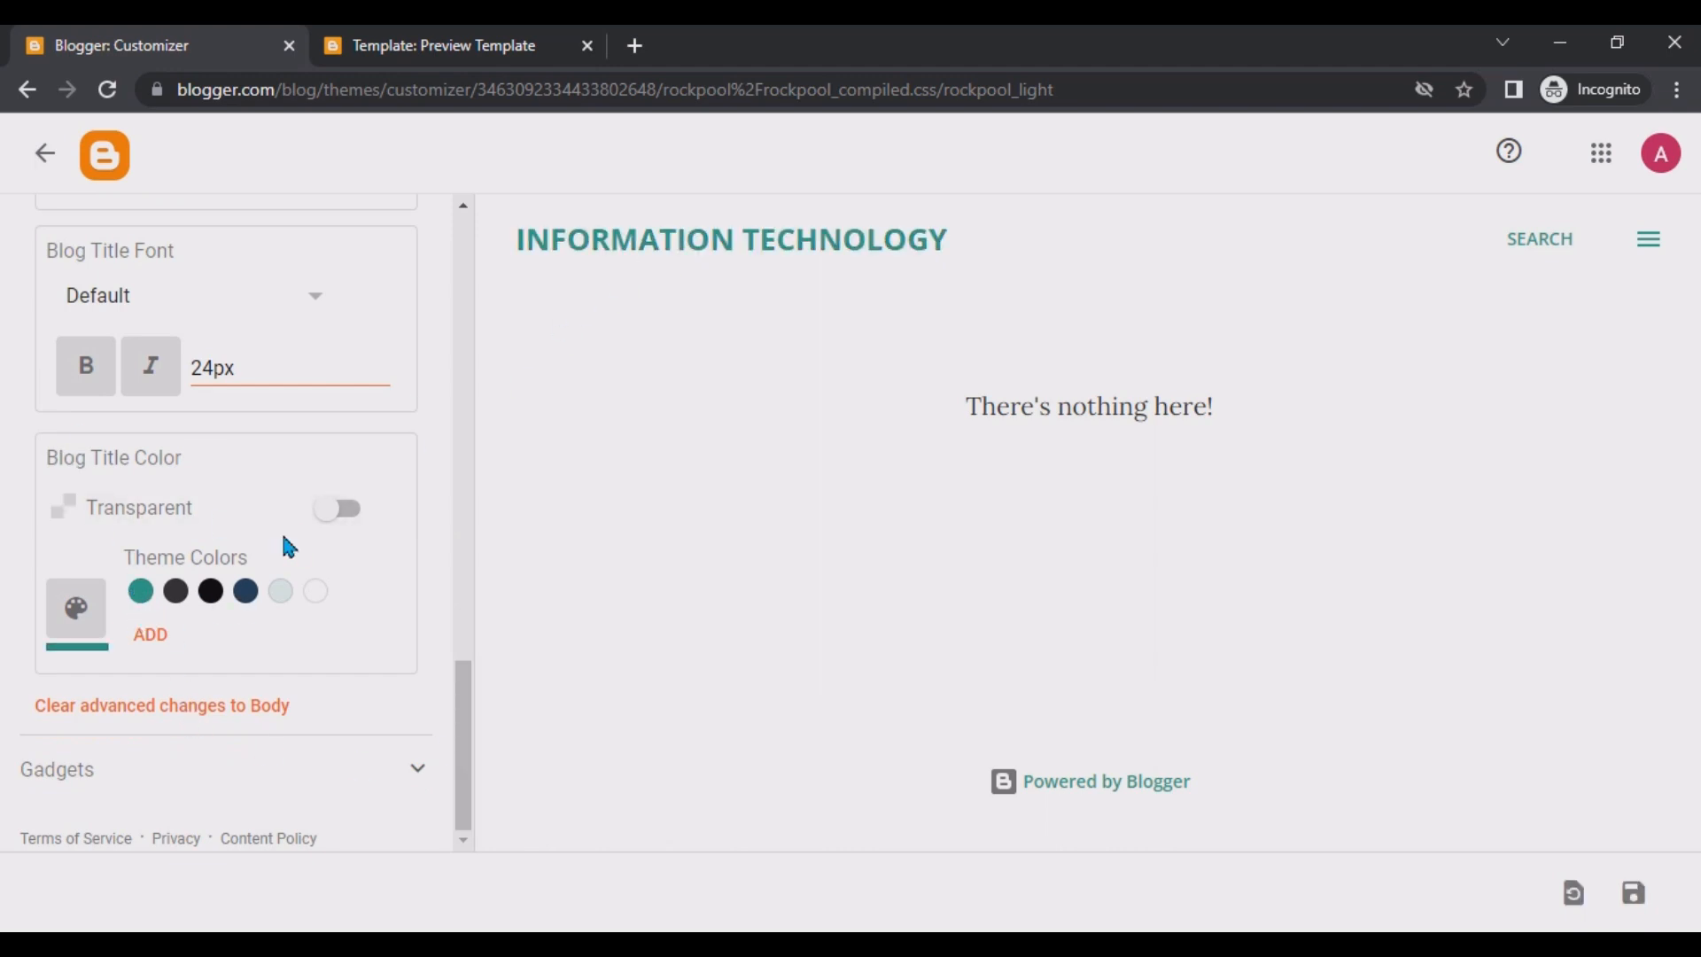
{"action": "left_click", "coordinate": [242, 598]}
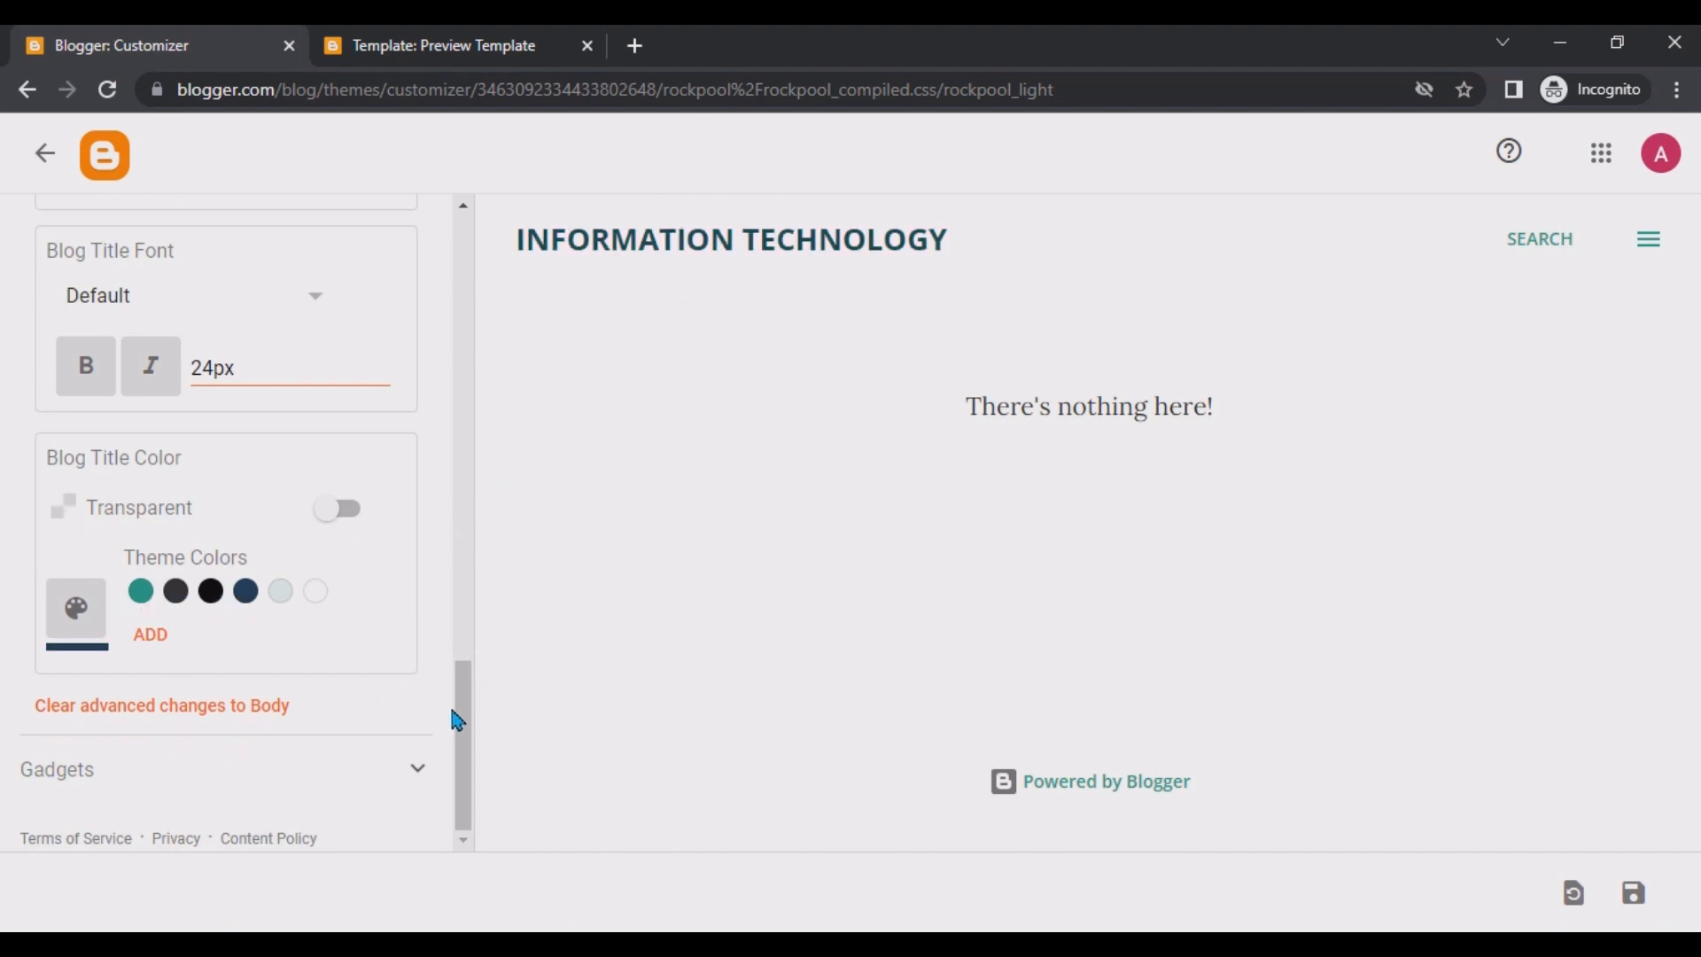
Expand the Gadgets section and browse the list of available gadgets.
{"action": "left_click", "coordinate": [416, 772]}
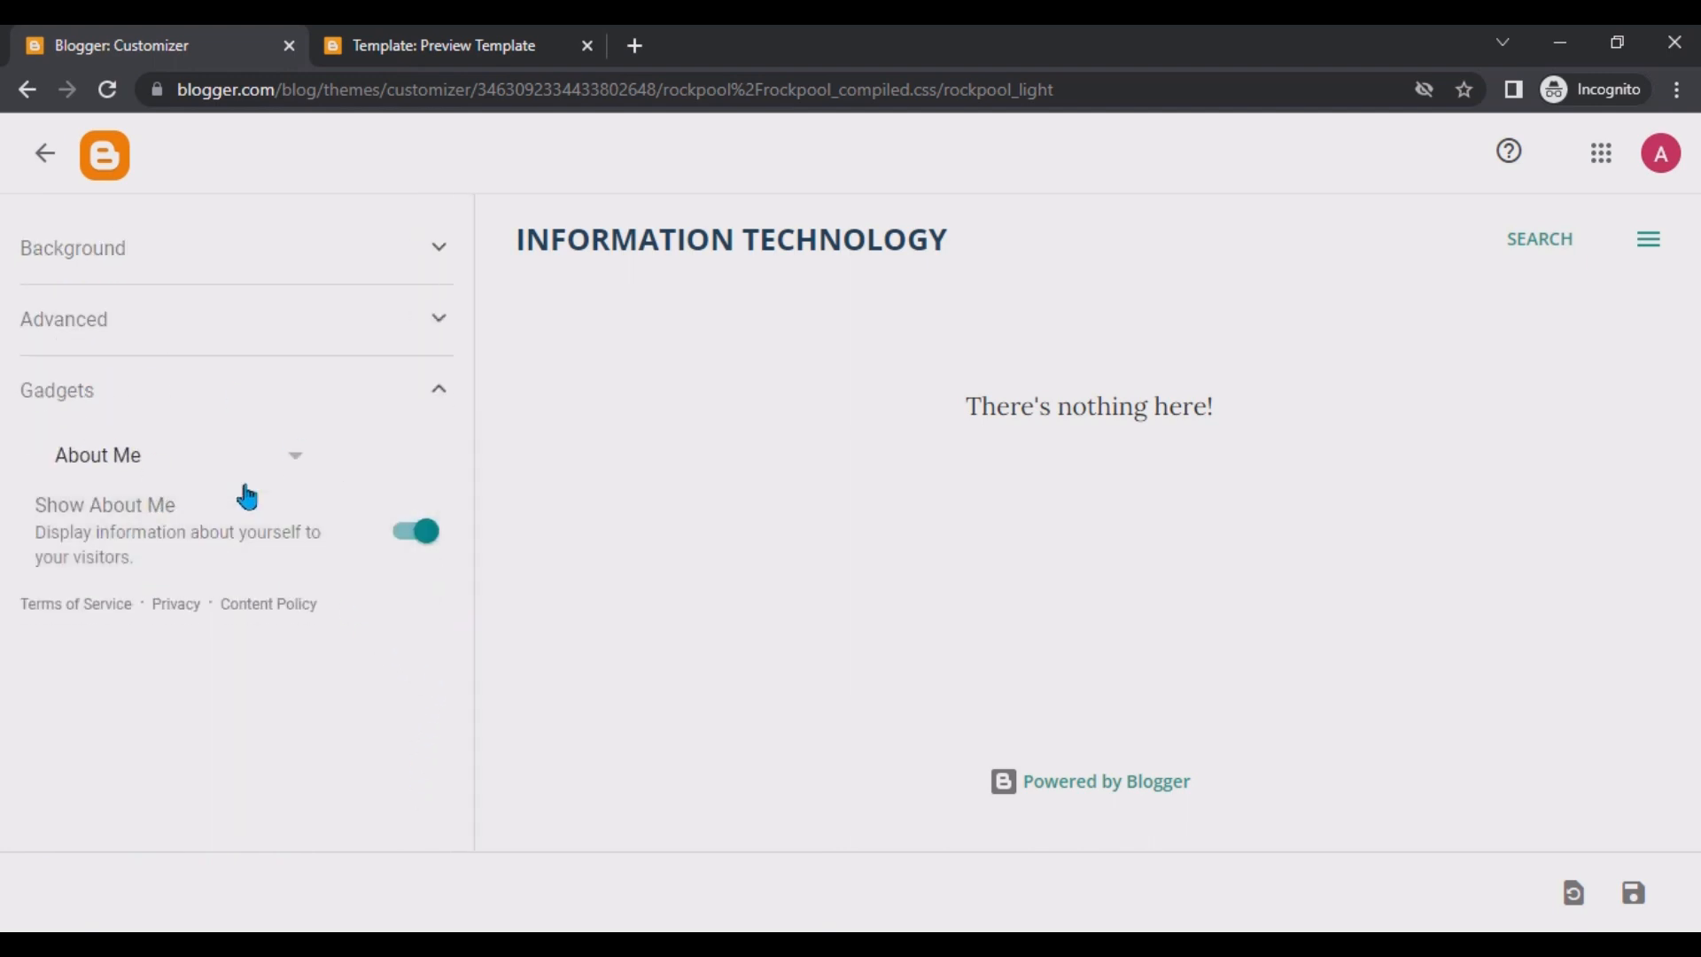
{"action": "left_click", "coordinate": [296, 459]}
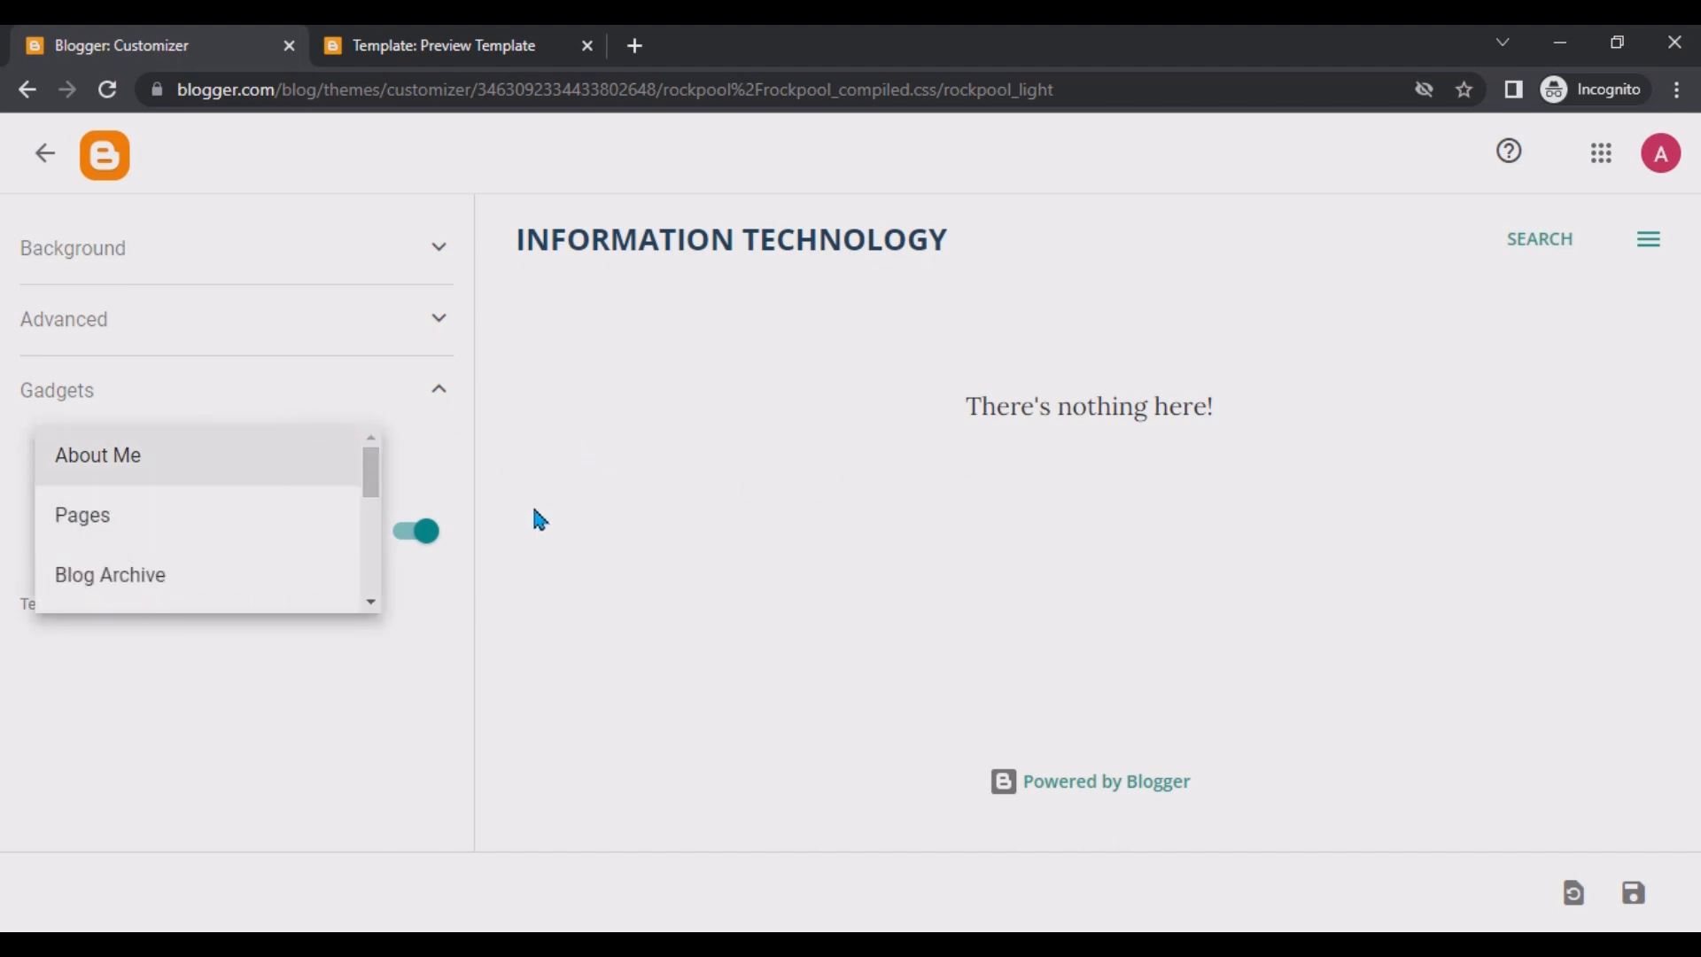
{"action": "left_click", "coordinate": [443, 399]}
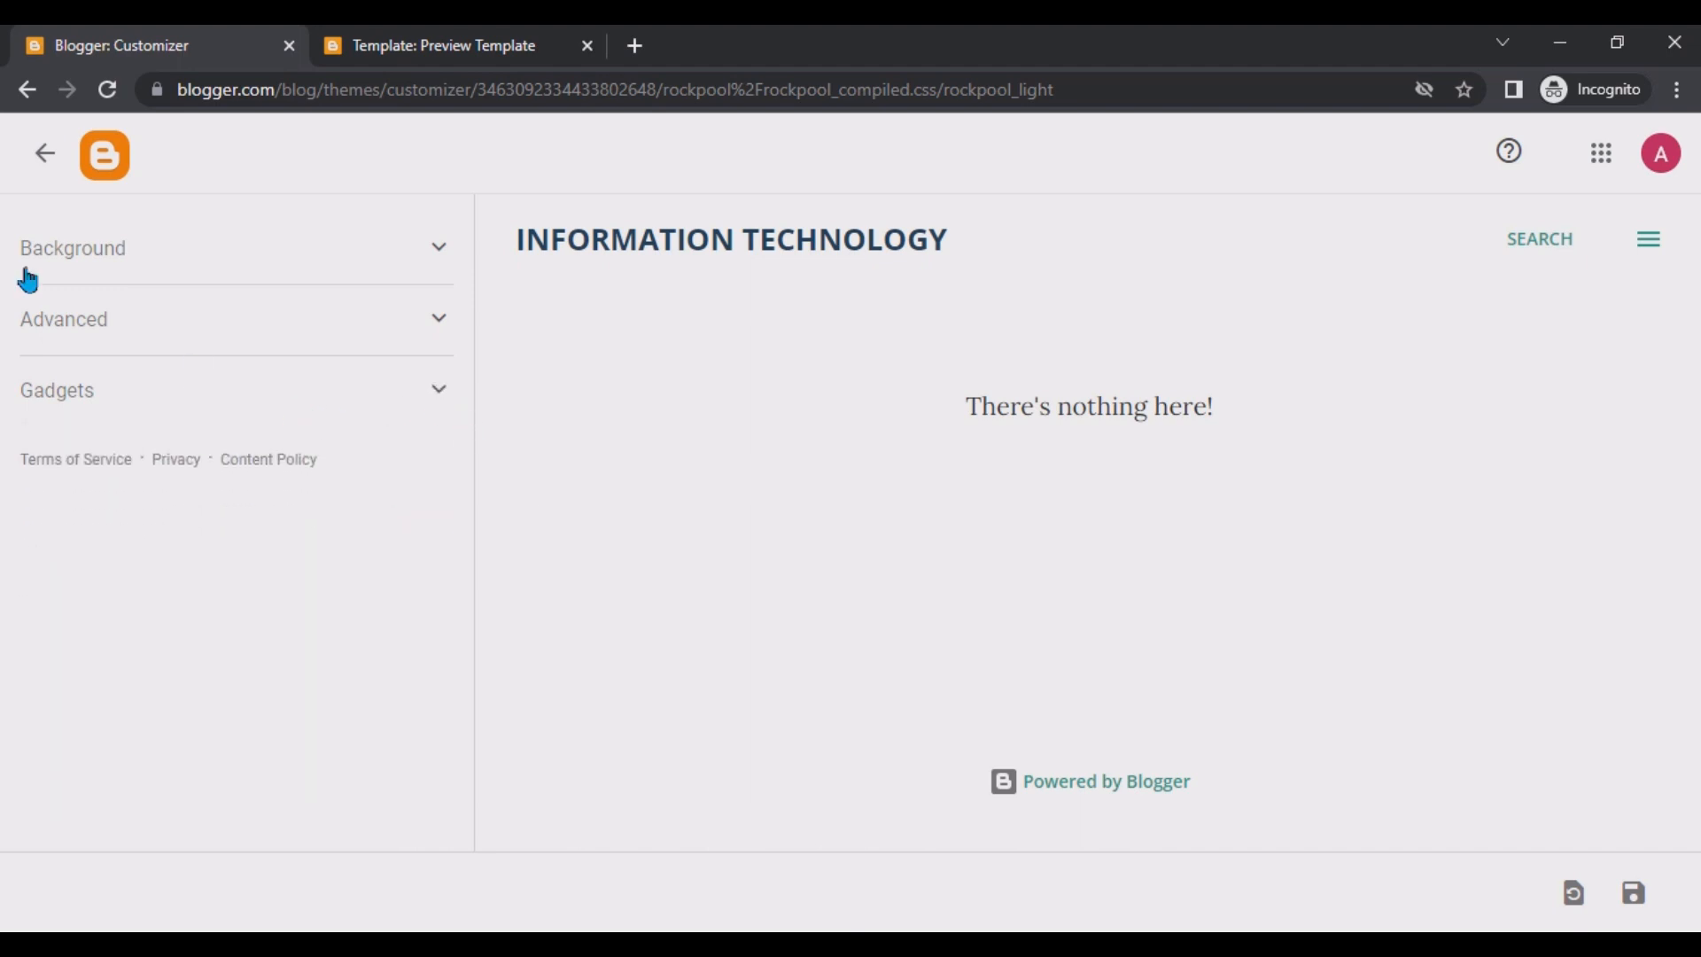
Leave the customizer without saving the changes and start a new post.
{"action": "left_click", "coordinate": [24, 162]}
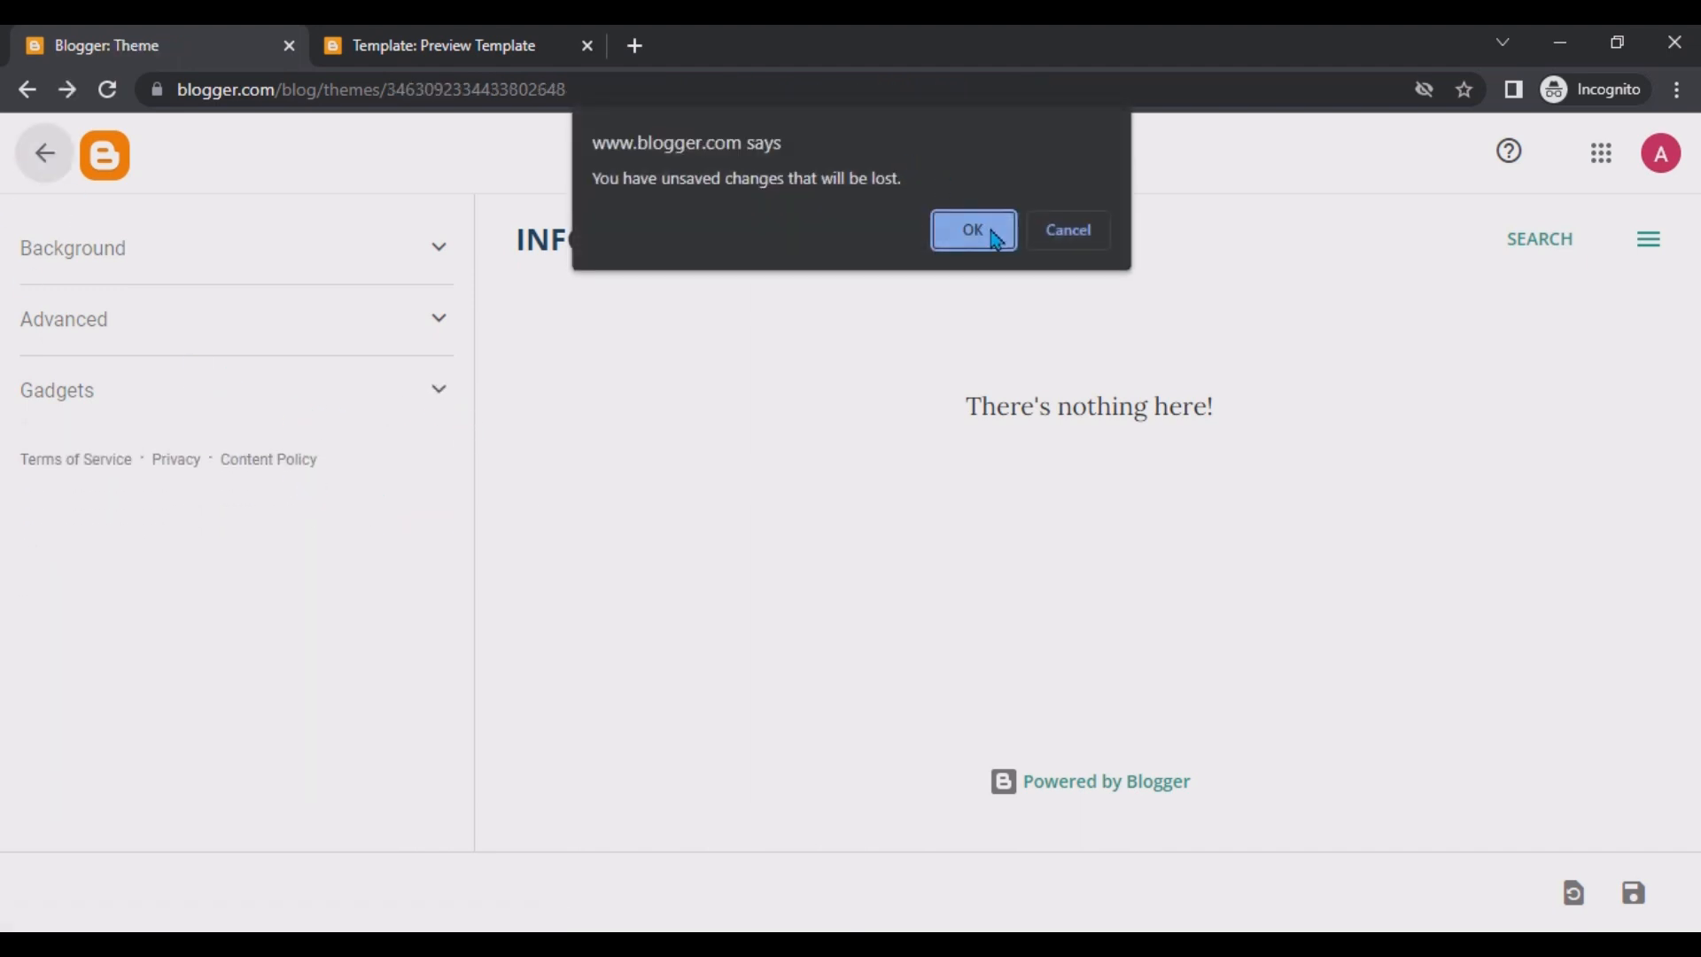
{"action": "left_click", "coordinate": [973, 231]}
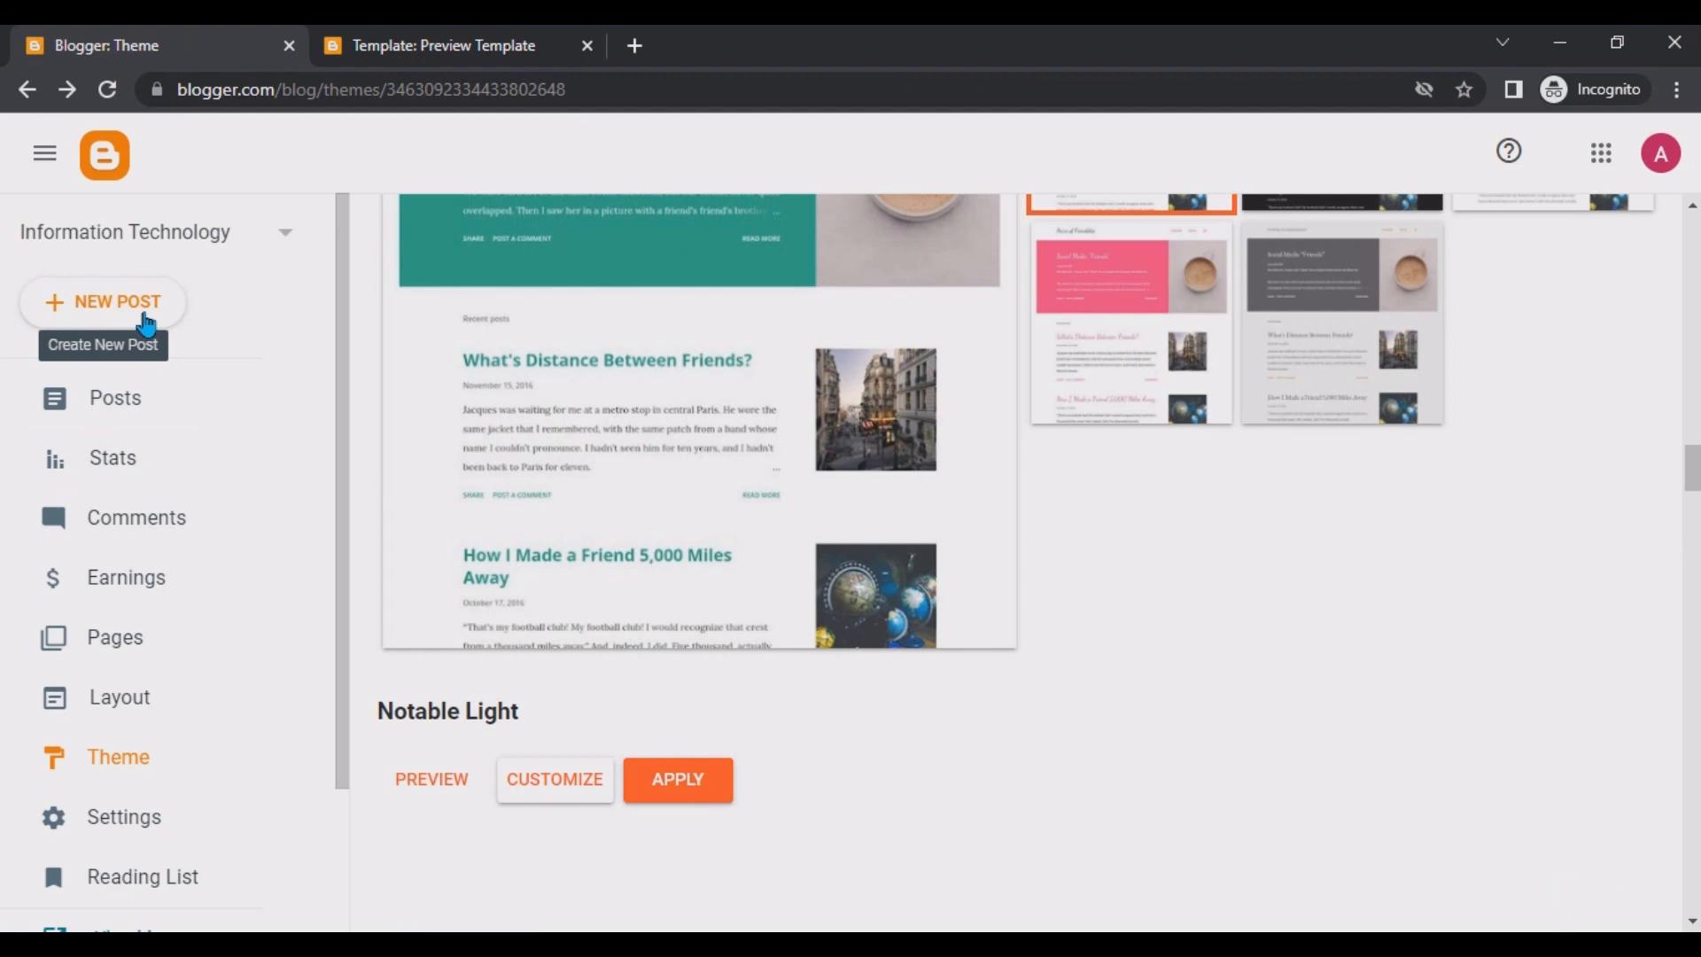
{"action": "left_click", "coordinate": [119, 308]}
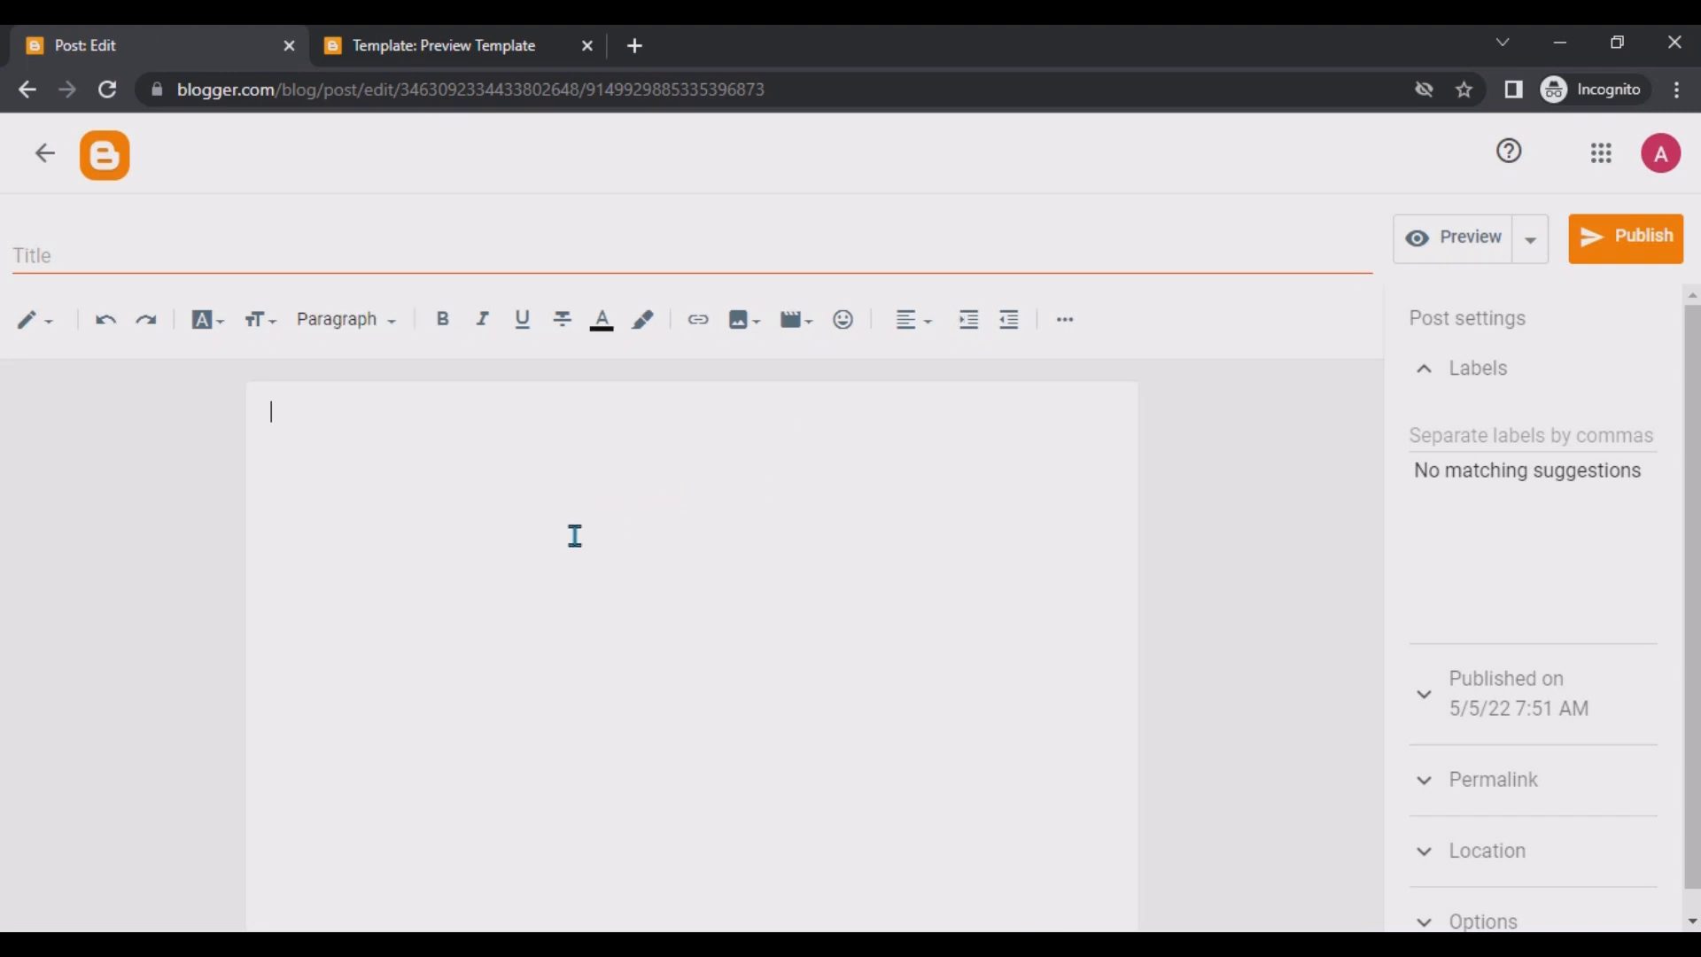
Switch the post editor to HTML view and back to compose view.
{"action": "left_click", "coordinate": [66, 335]}
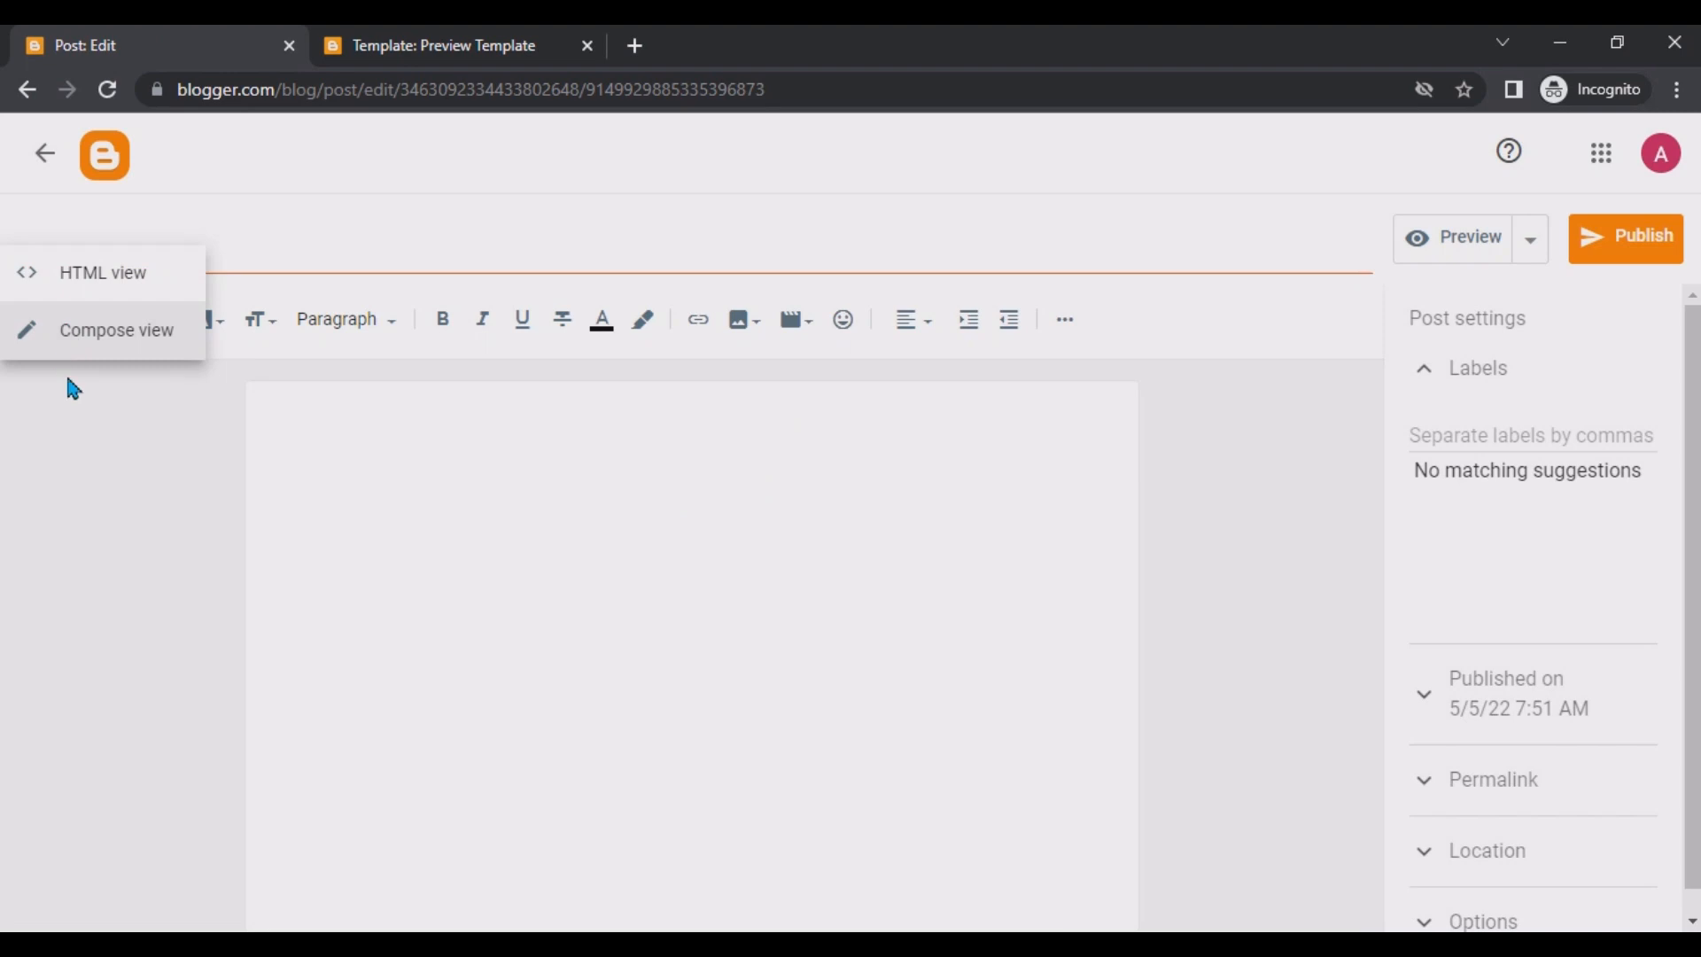
{"action": "left_click", "coordinate": [84, 282]}
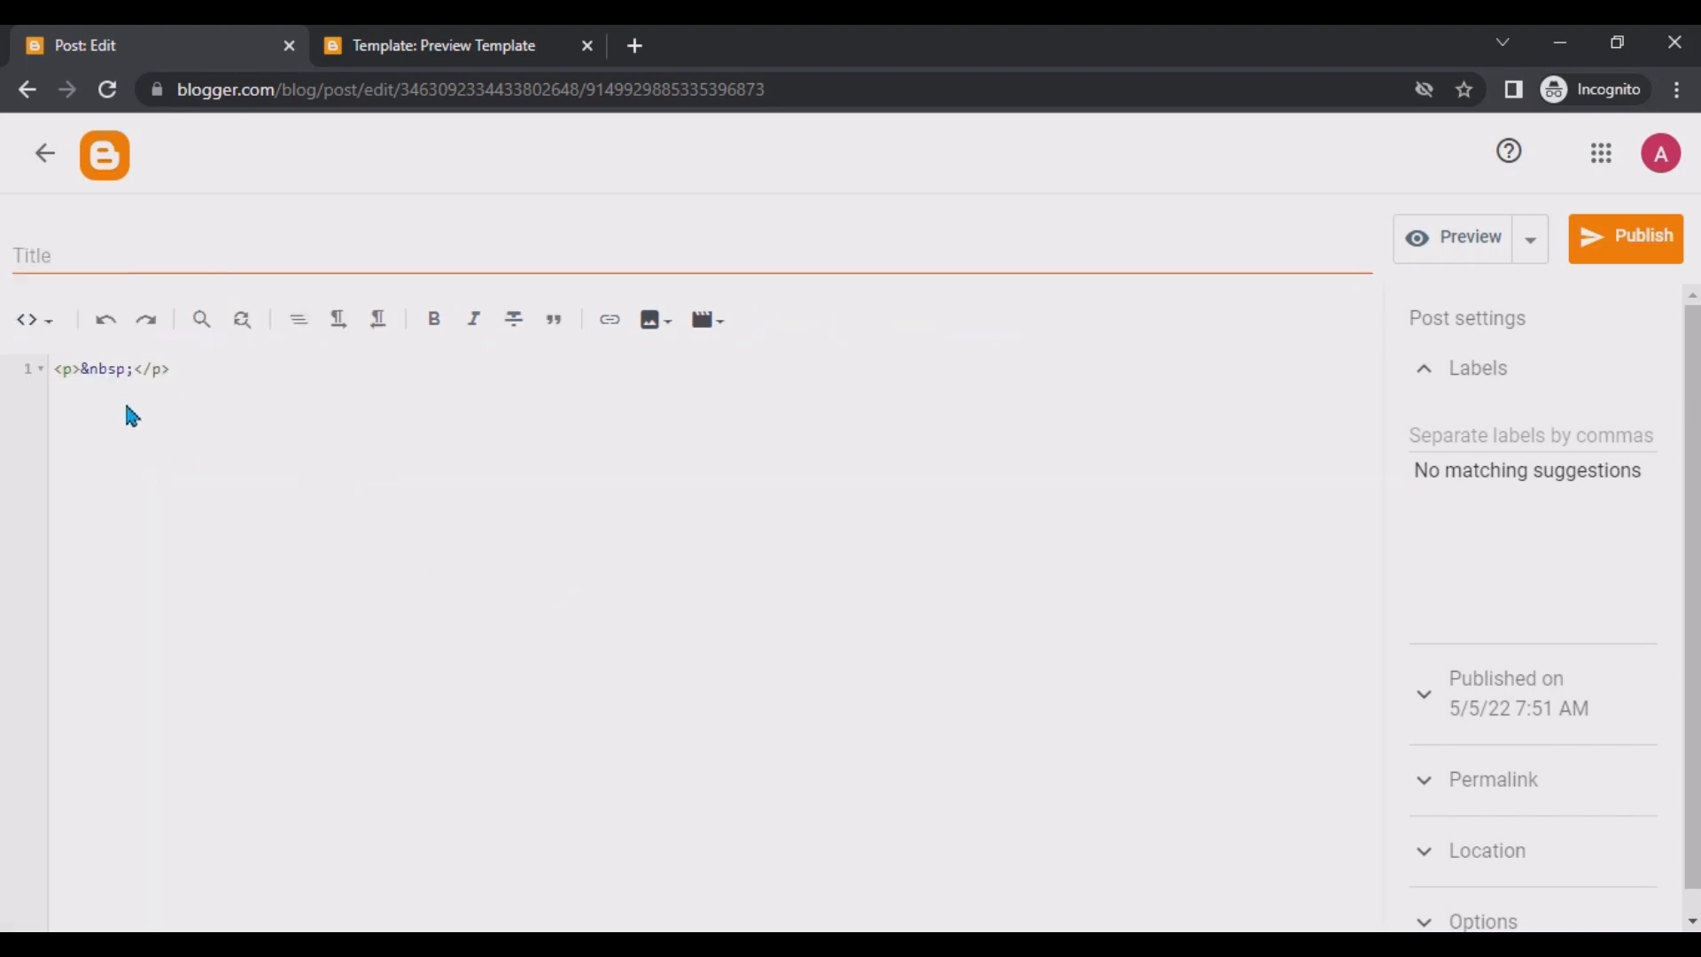
{"action": "left_click", "coordinate": [35, 324]}
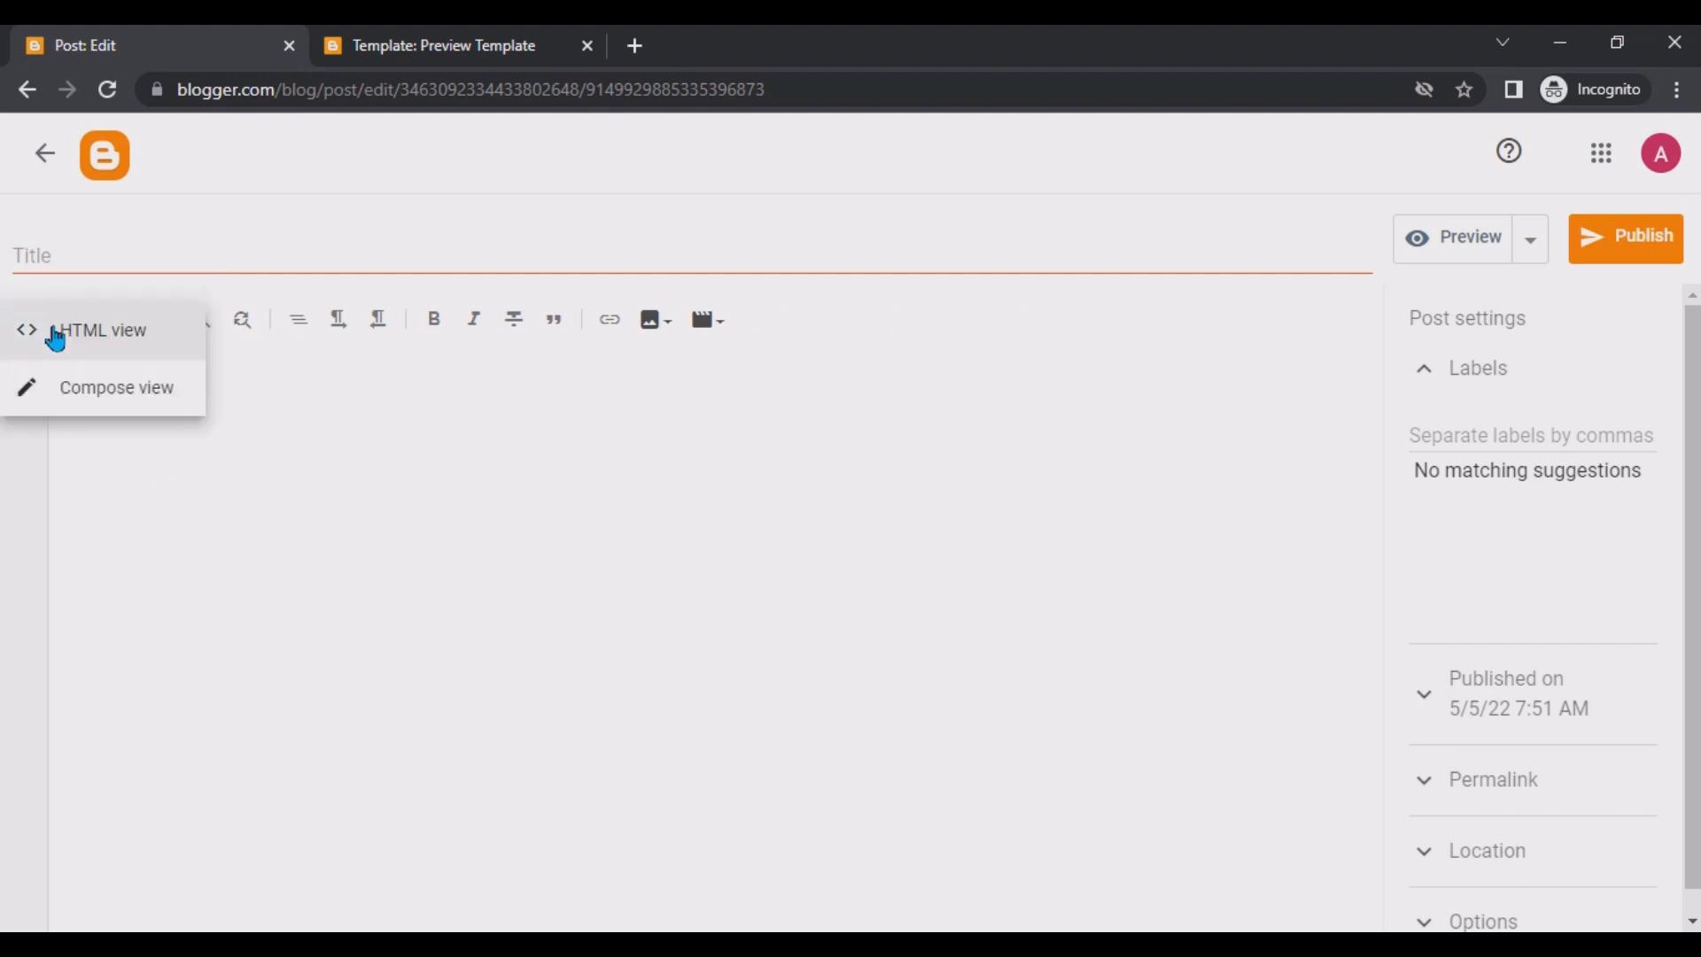
{"action": "left_click", "coordinate": [66, 394]}
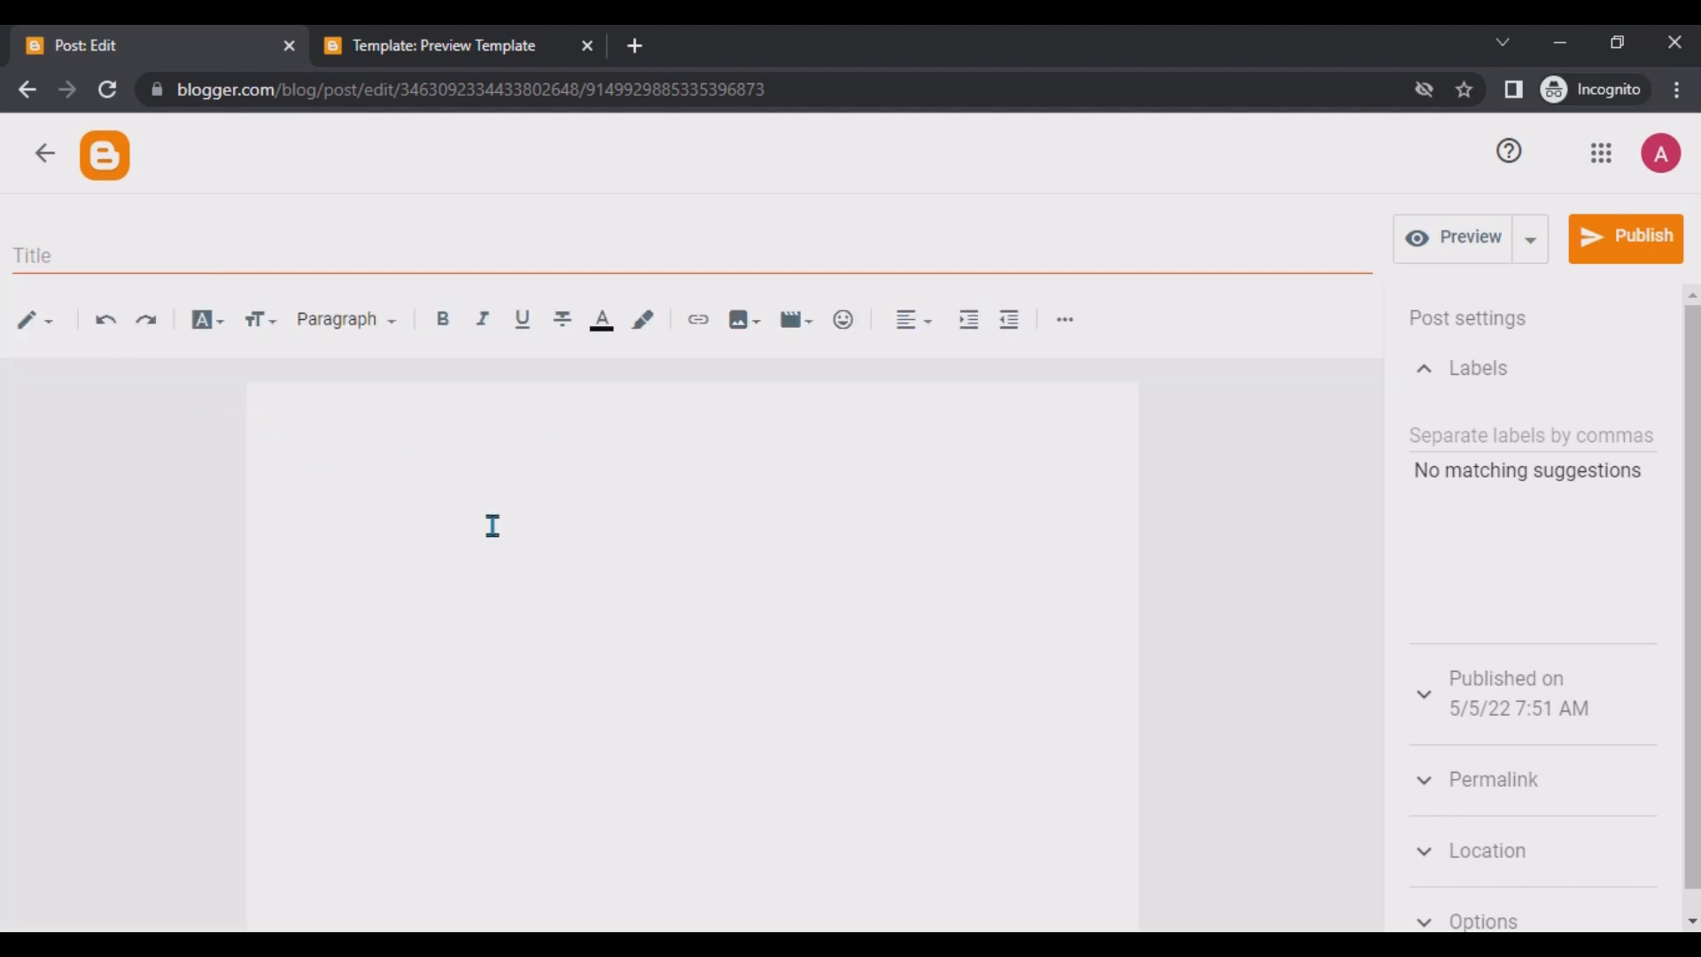
Write Test Post as the first line of the post body and select it.
{"action": "left_click", "coordinate": [289, 406]}
{"action": "type", "text": "Test Post"}
{"action": "left_click_drag", "start_coordinate": [350, 432], "coordinate": [184, 421]}
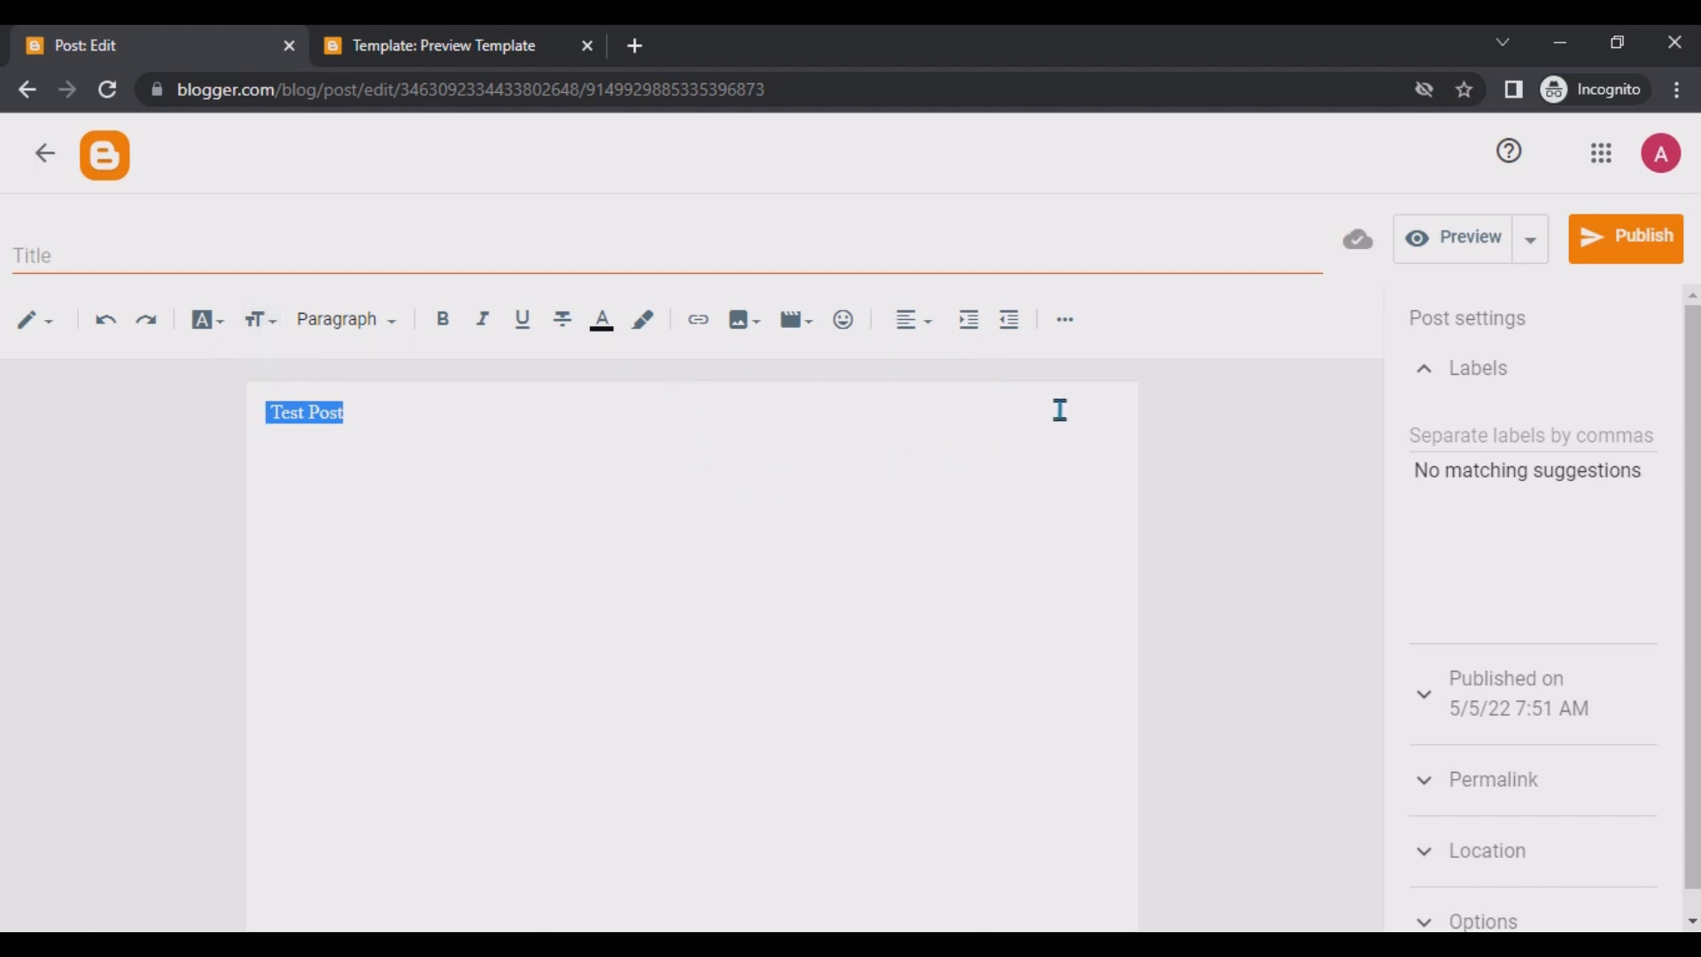
Indent the Test Post line by six tab stops.
{"action": "left_click", "coordinate": [1065, 321]}
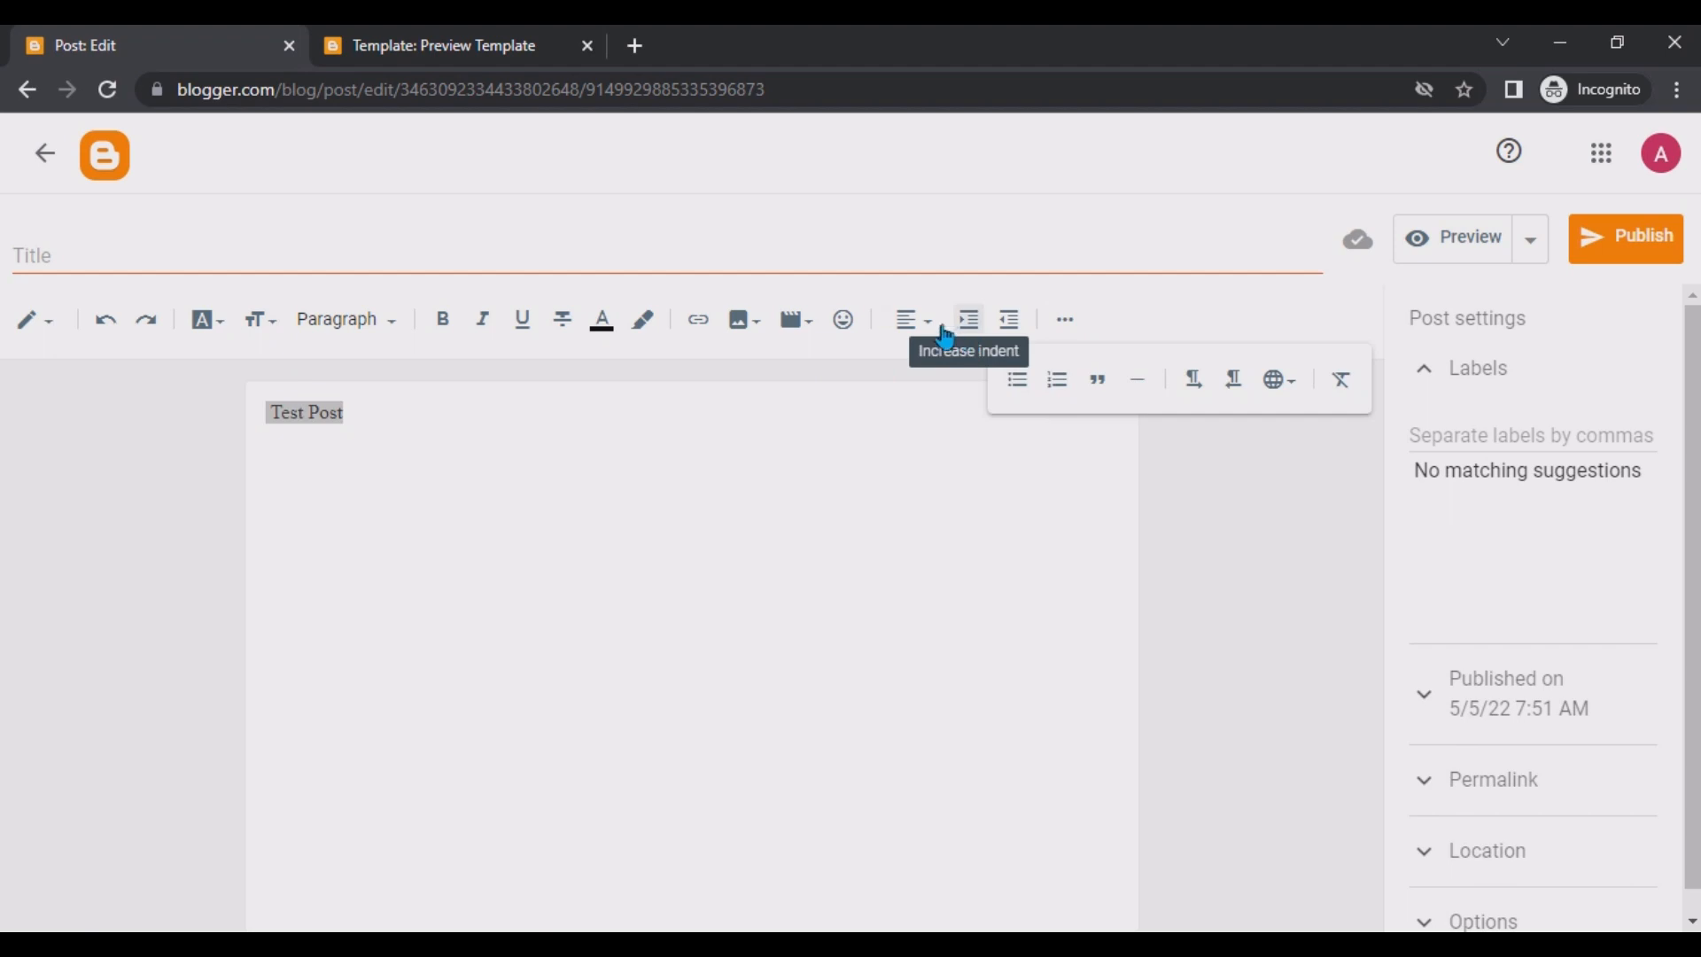
{"action": "left_click", "coordinate": [274, 427]}
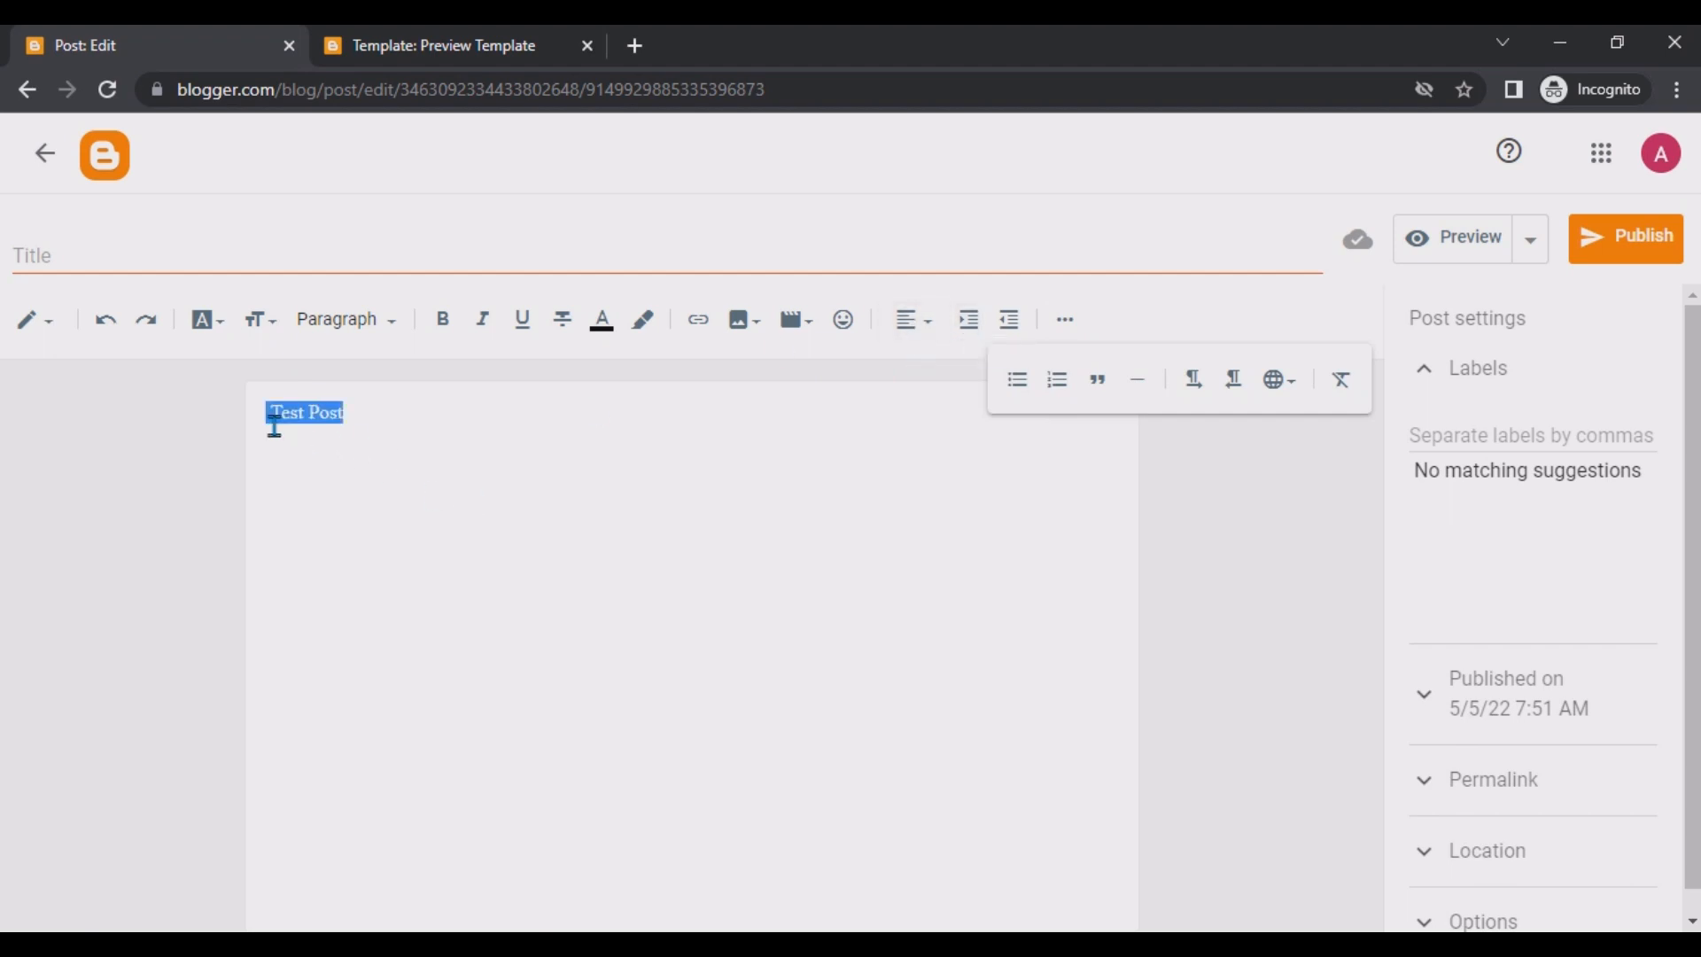
{"action": "left_click", "coordinate": [272, 407]}
{"action": "key", "text": "Tab"}
{"action": "key", "text": "Tab"}
{"action": "key", "text": "Tab"}
{"action": "key", "text": "Tab"}
{"action": "key", "text": "Tab"}
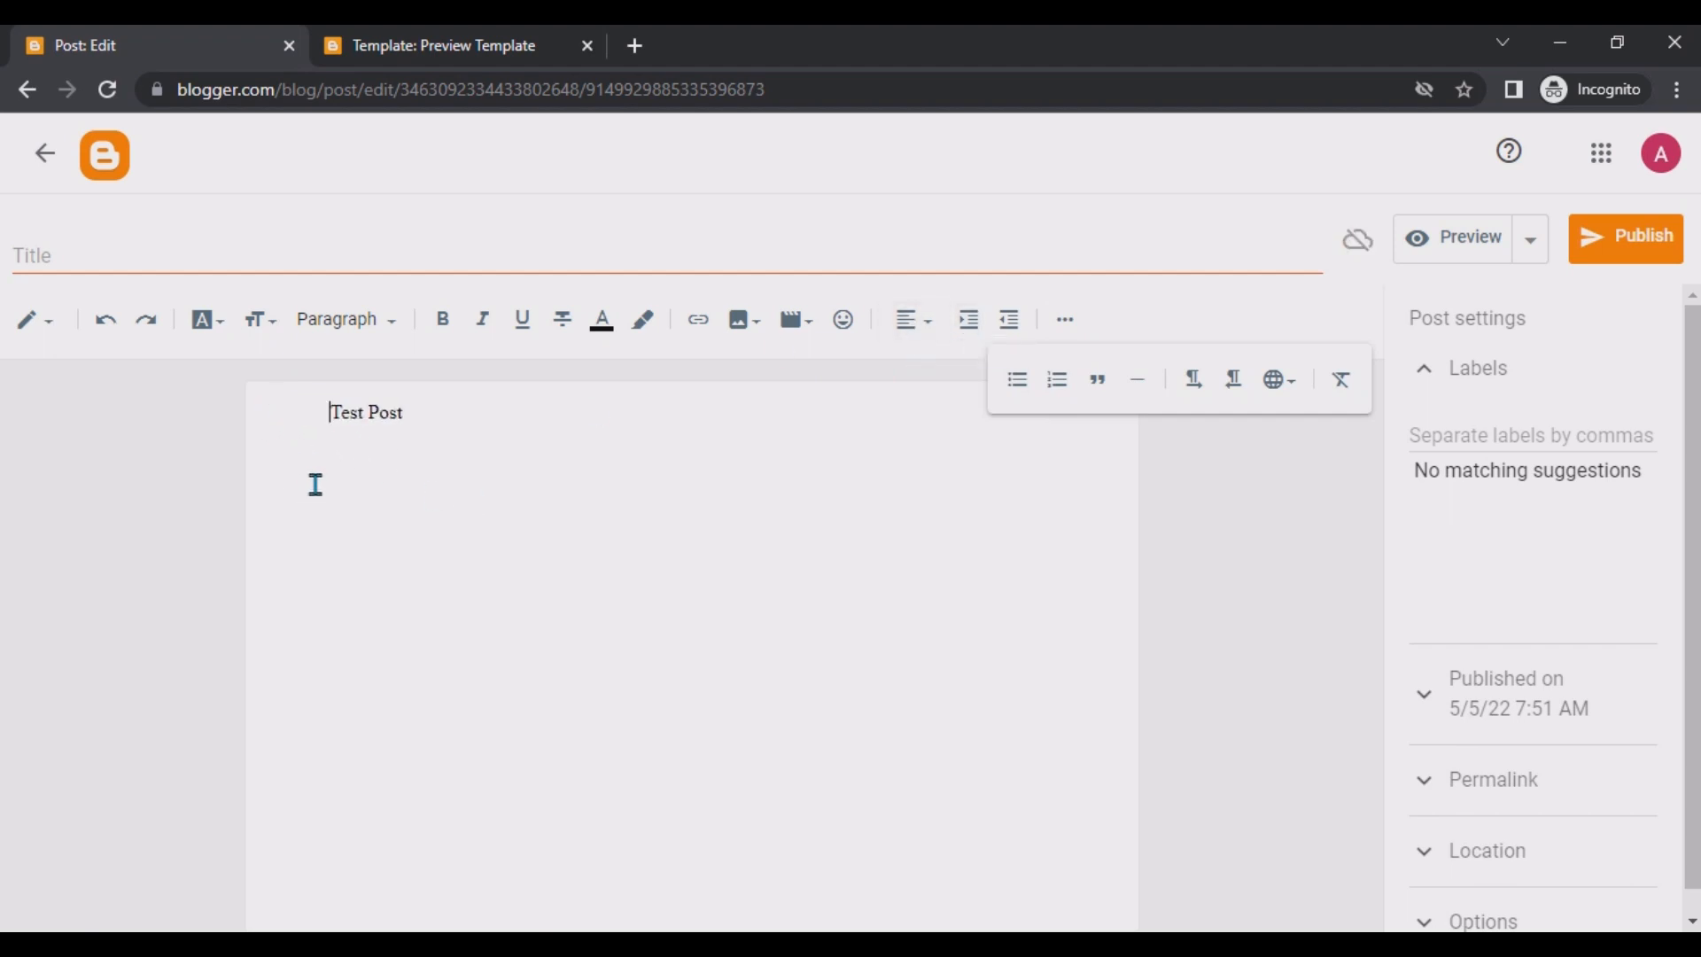
{"action": "key", "text": "Tab"}
{"action": "key", "text": "Tab"}
{"action": "key", "text": "Tab"}
{"action": "key", "text": "Tab"}
{"action": "key", "text": "Tab"}
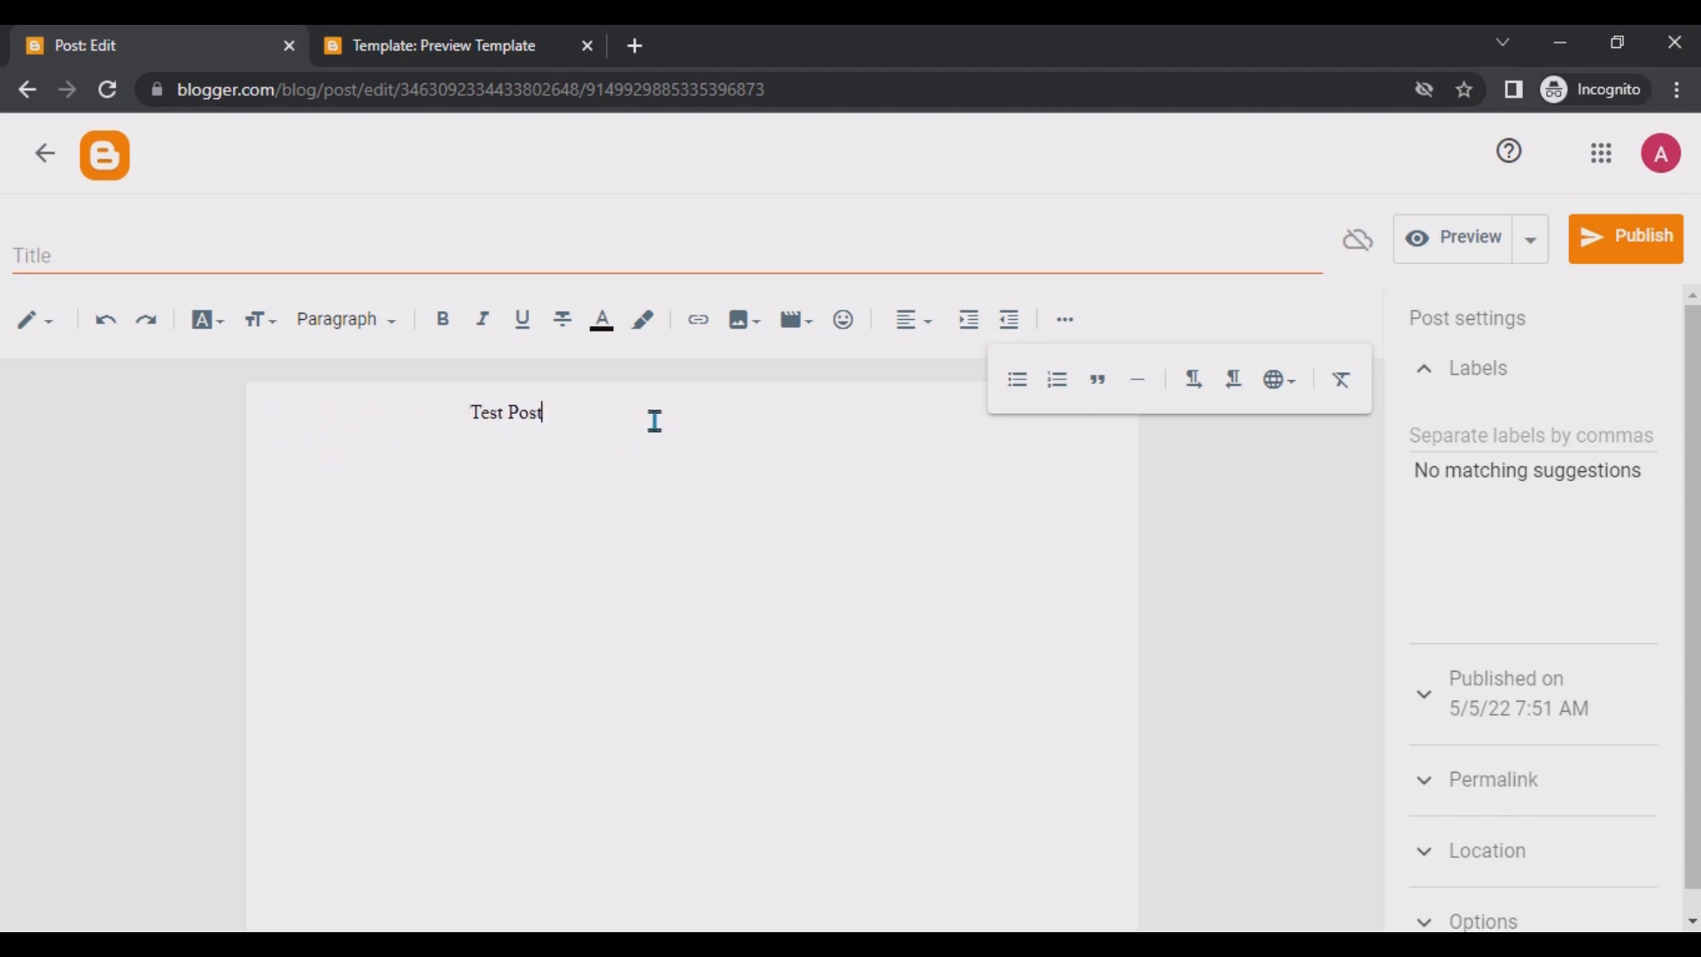
Select the Test Post line and enlarge its font size.
{"action": "left_click_drag", "start_coordinate": [654, 418], "coordinate": [386, 423]}
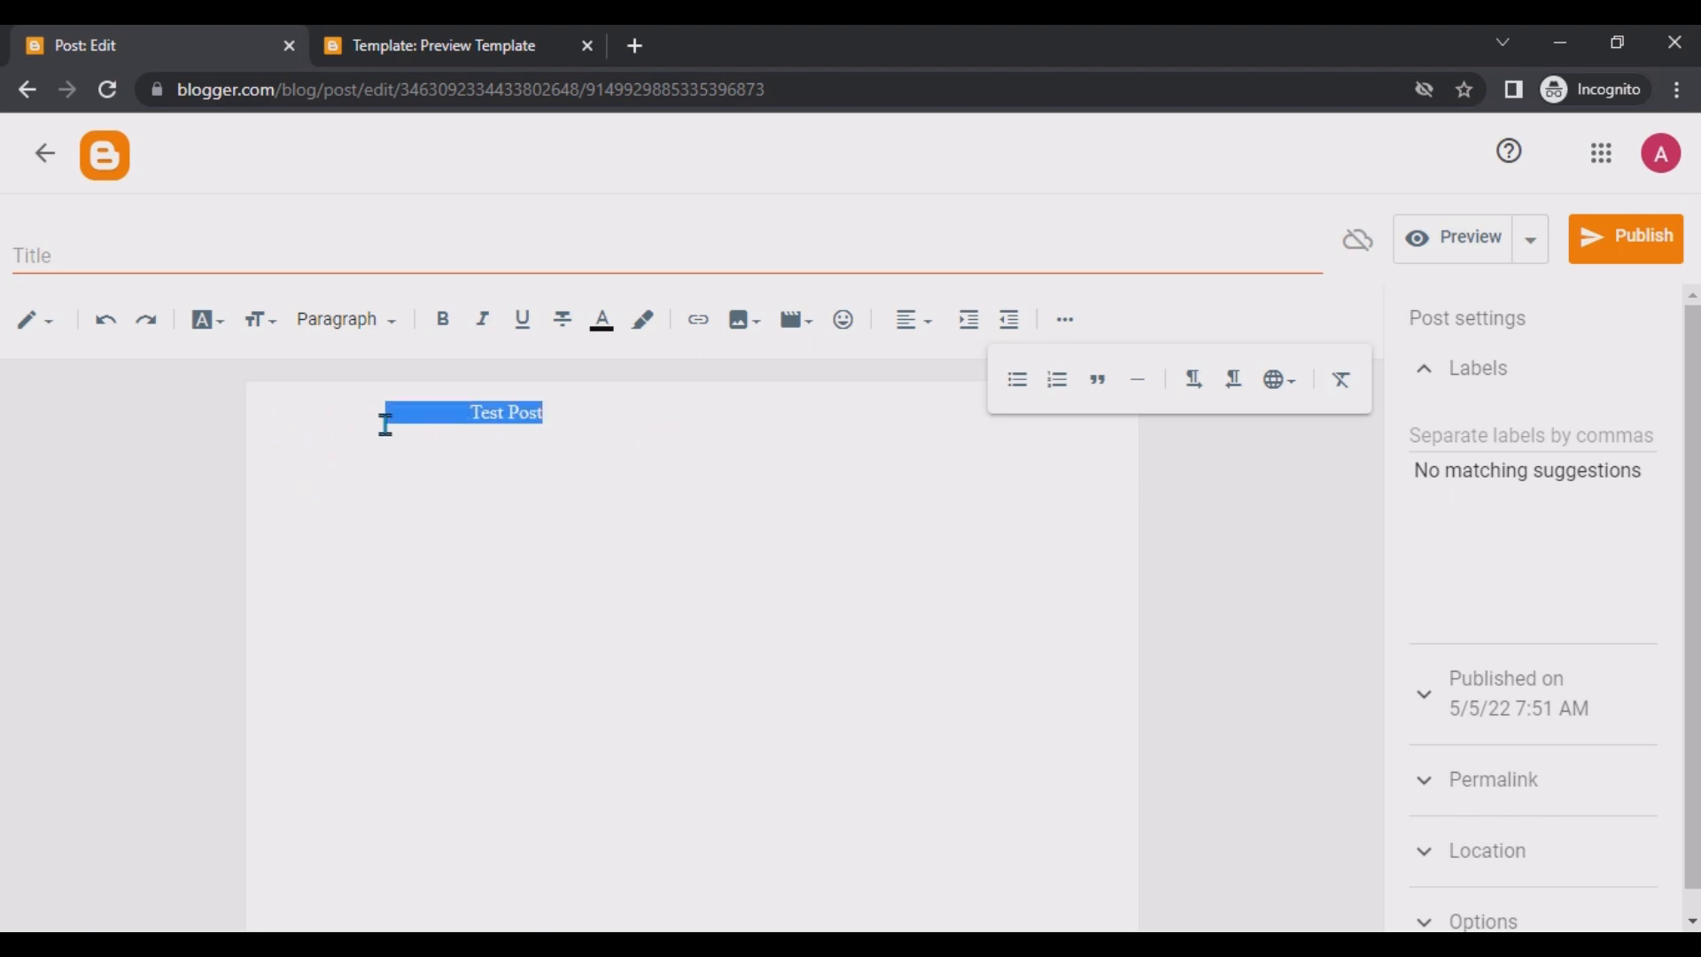
{"action": "left_click", "coordinate": [272, 333]}
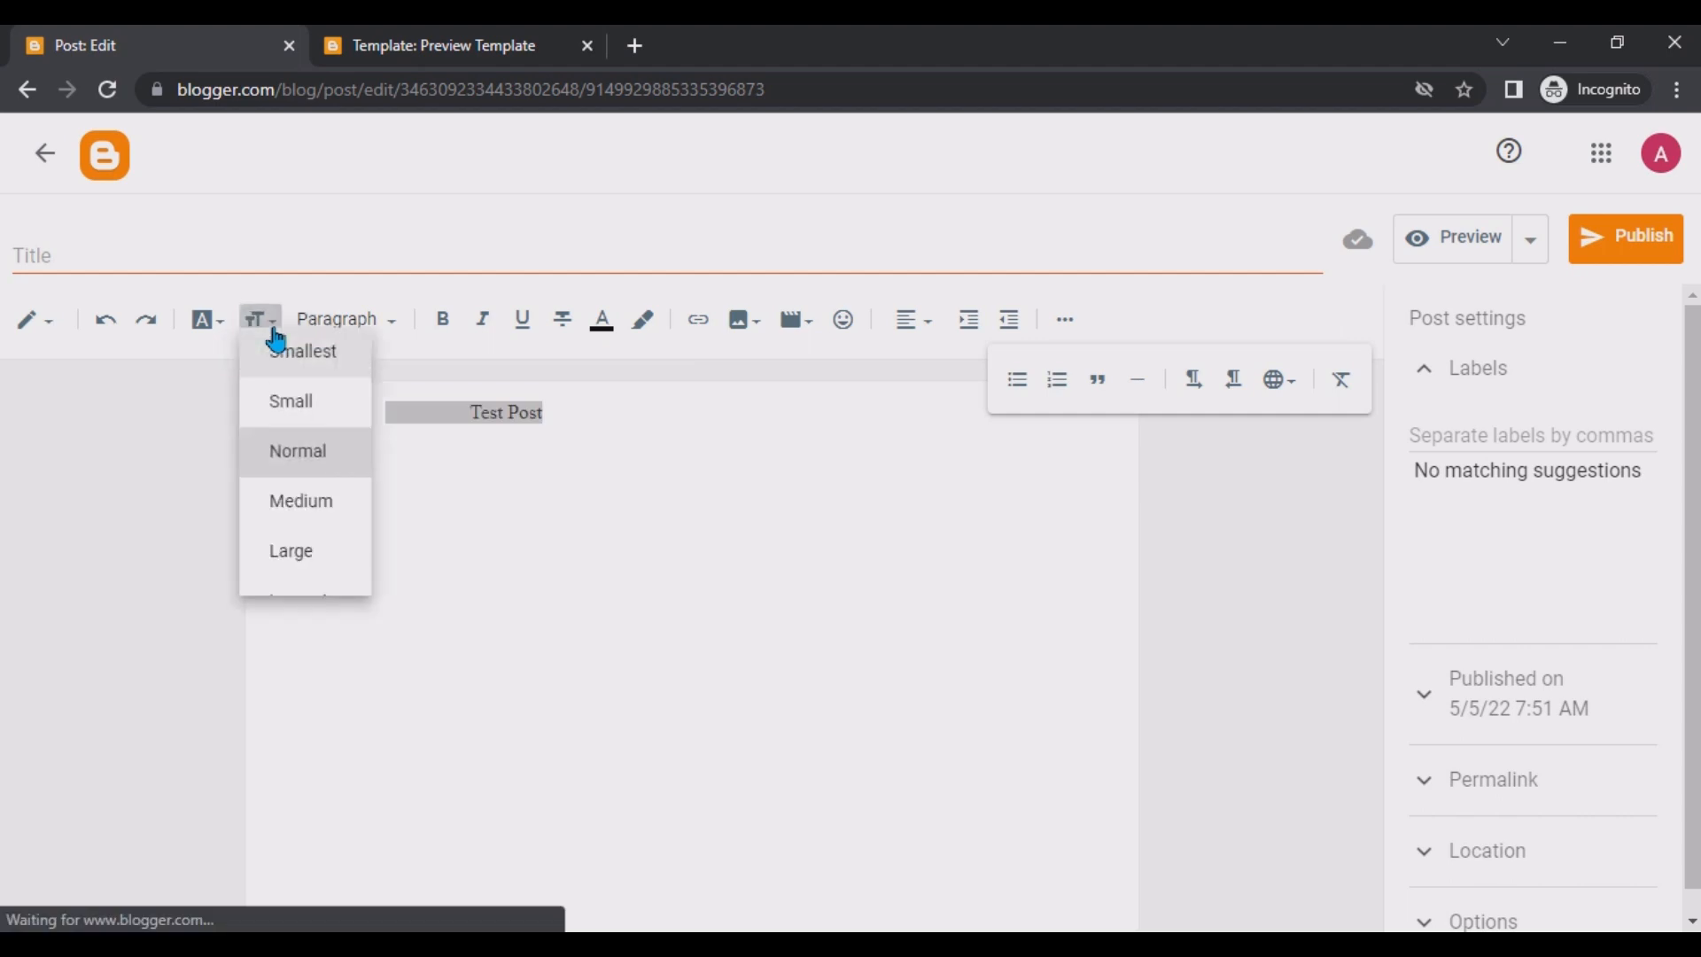
{"action": "left_click", "coordinate": [326, 627]}
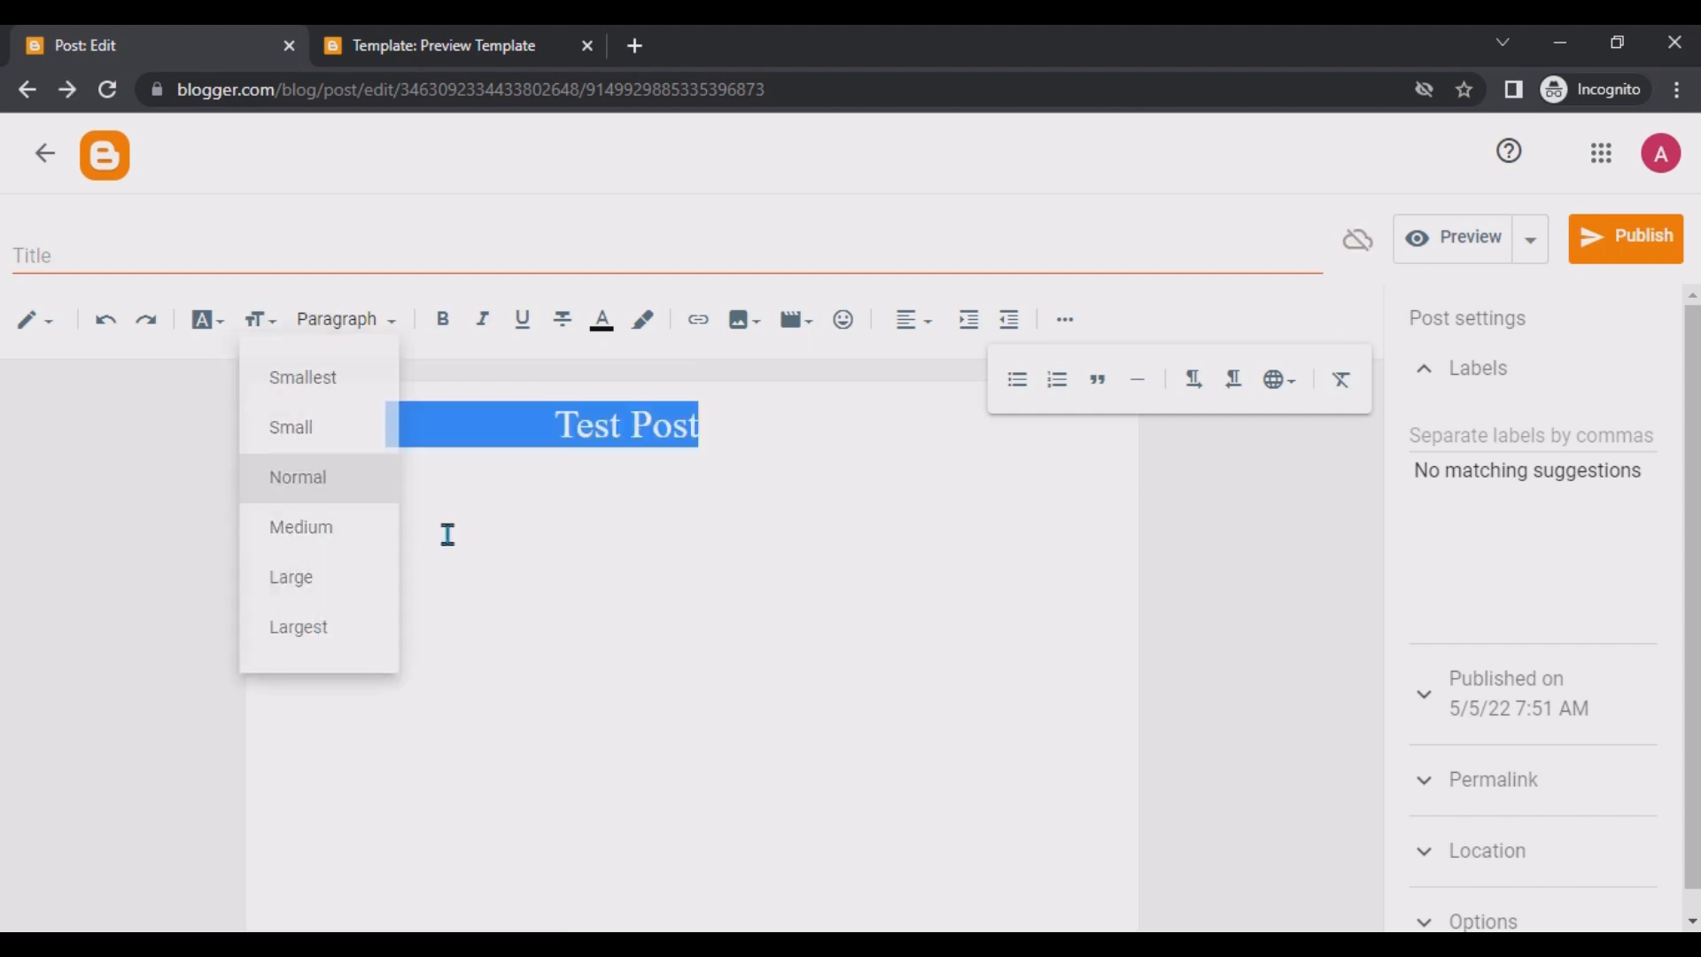
Color the Test Post text dark purple from the color picker.
{"action": "left_click", "coordinate": [602, 330]}
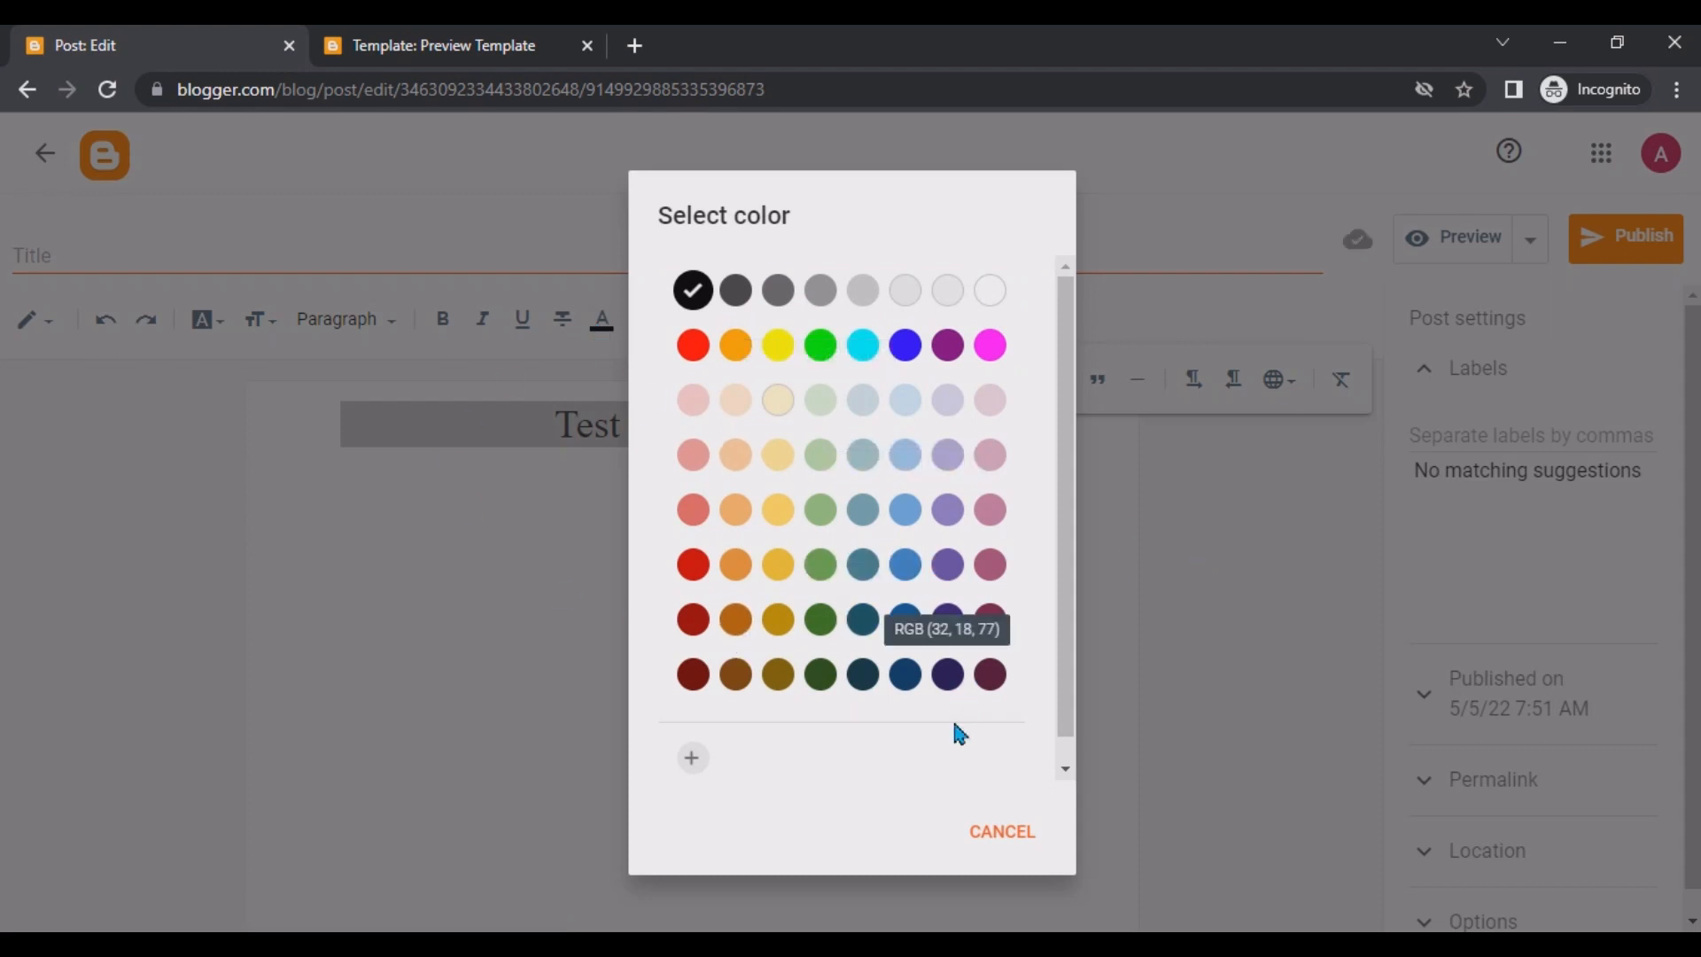
{"action": "left_click", "coordinate": [948, 676]}
{"action": "left_click", "coordinate": [839, 555]}
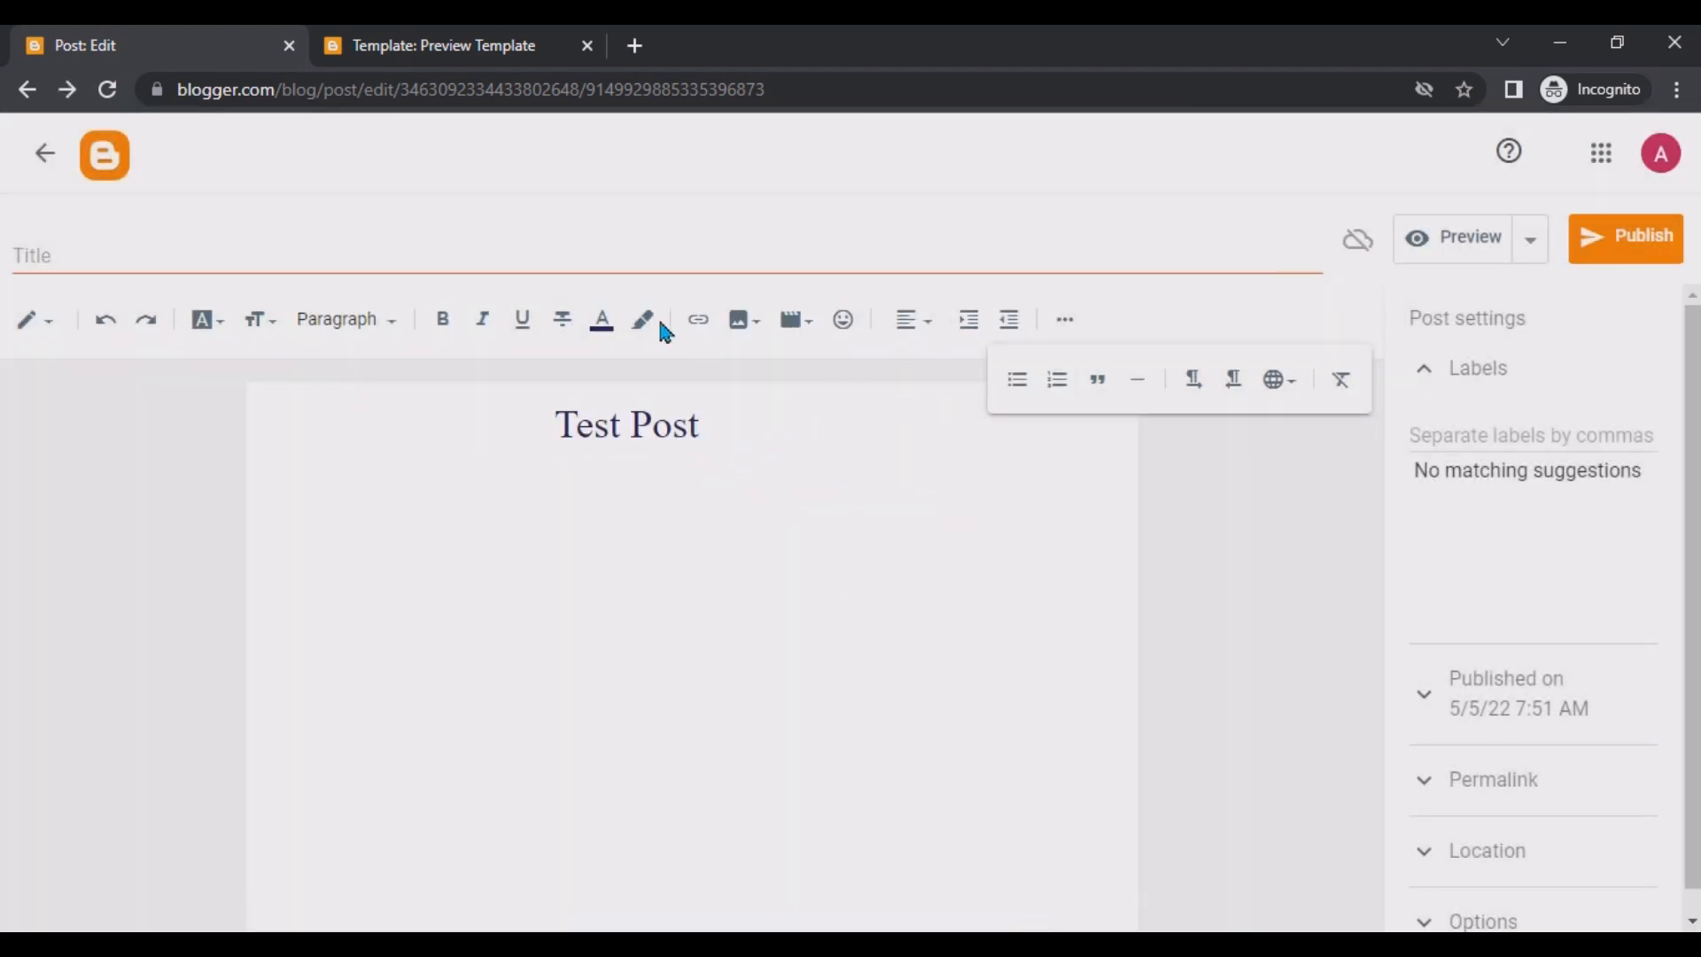
Browse the image insertion options and the special characters dialog, then close it.
{"action": "left_click", "coordinate": [754, 338]}
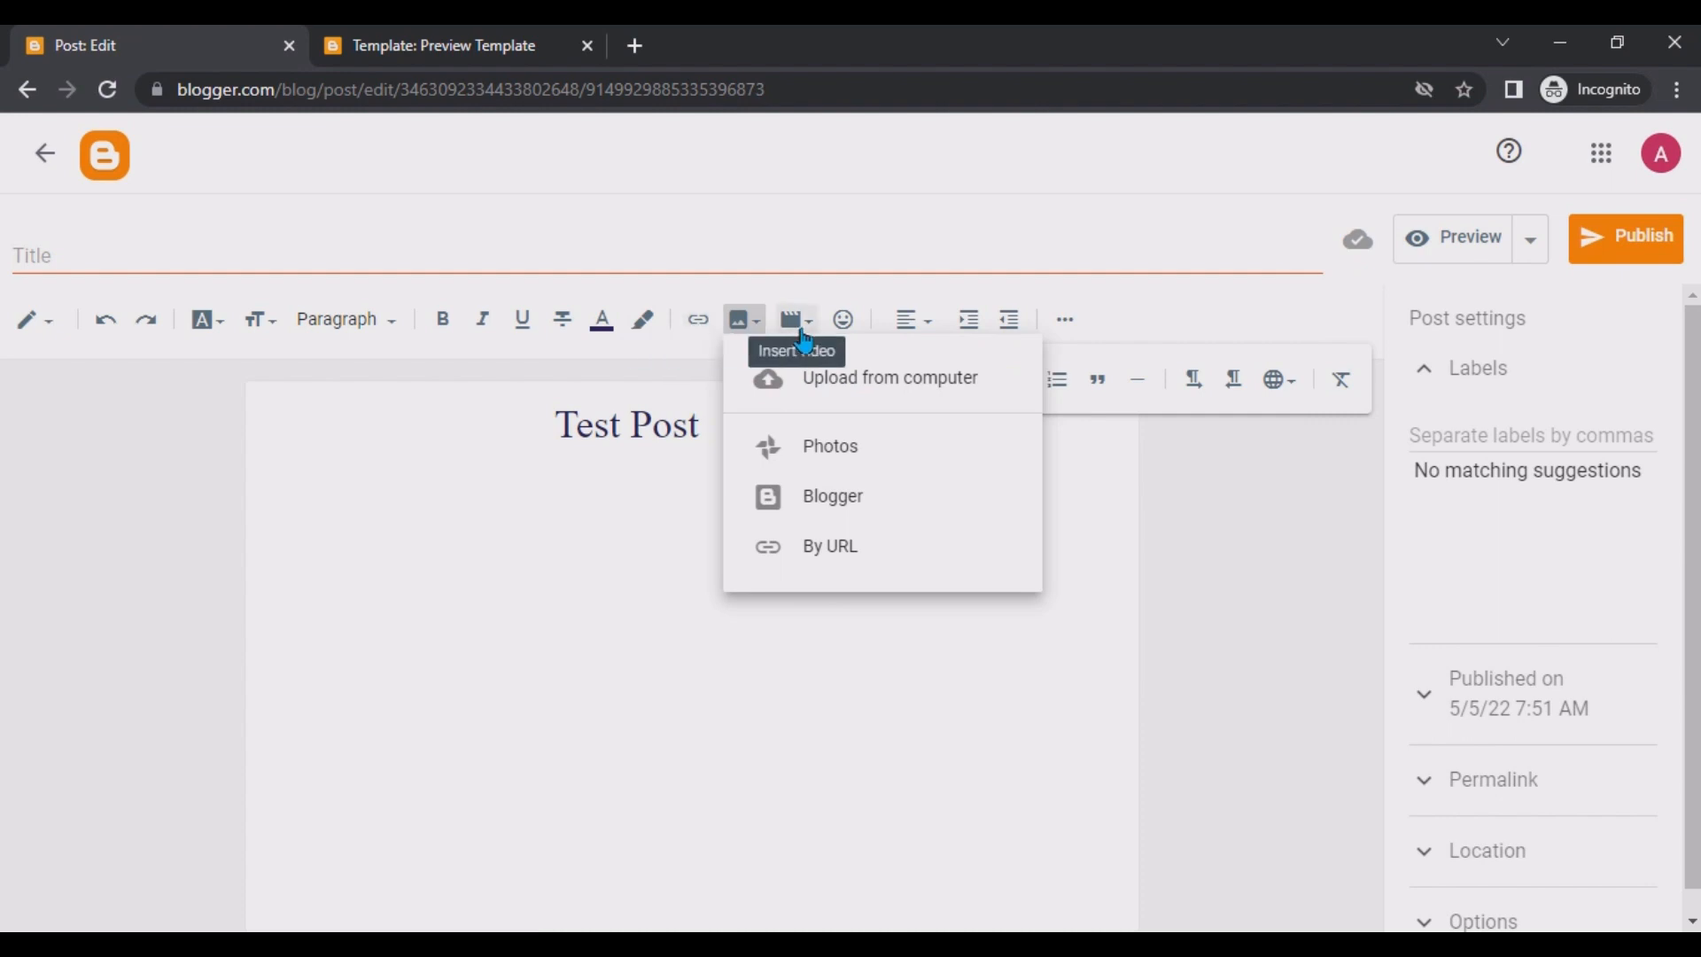
{"action": "left_click", "coordinate": [851, 330]}
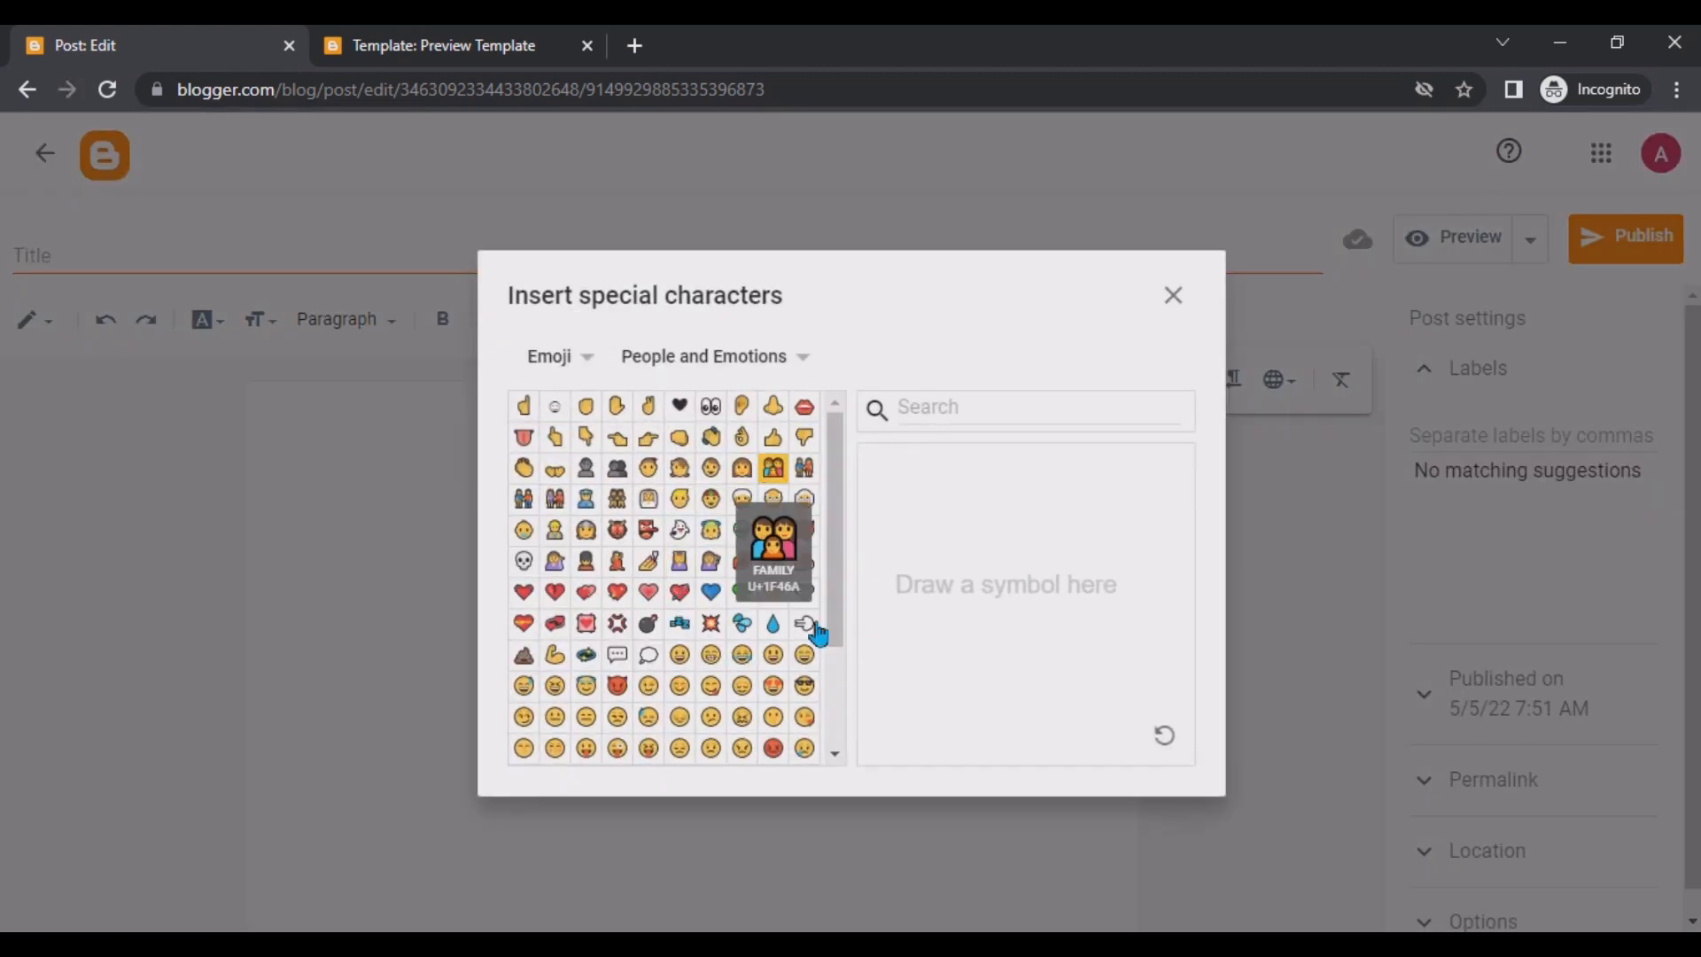
{"action": "left_click", "coordinate": [1178, 295]}
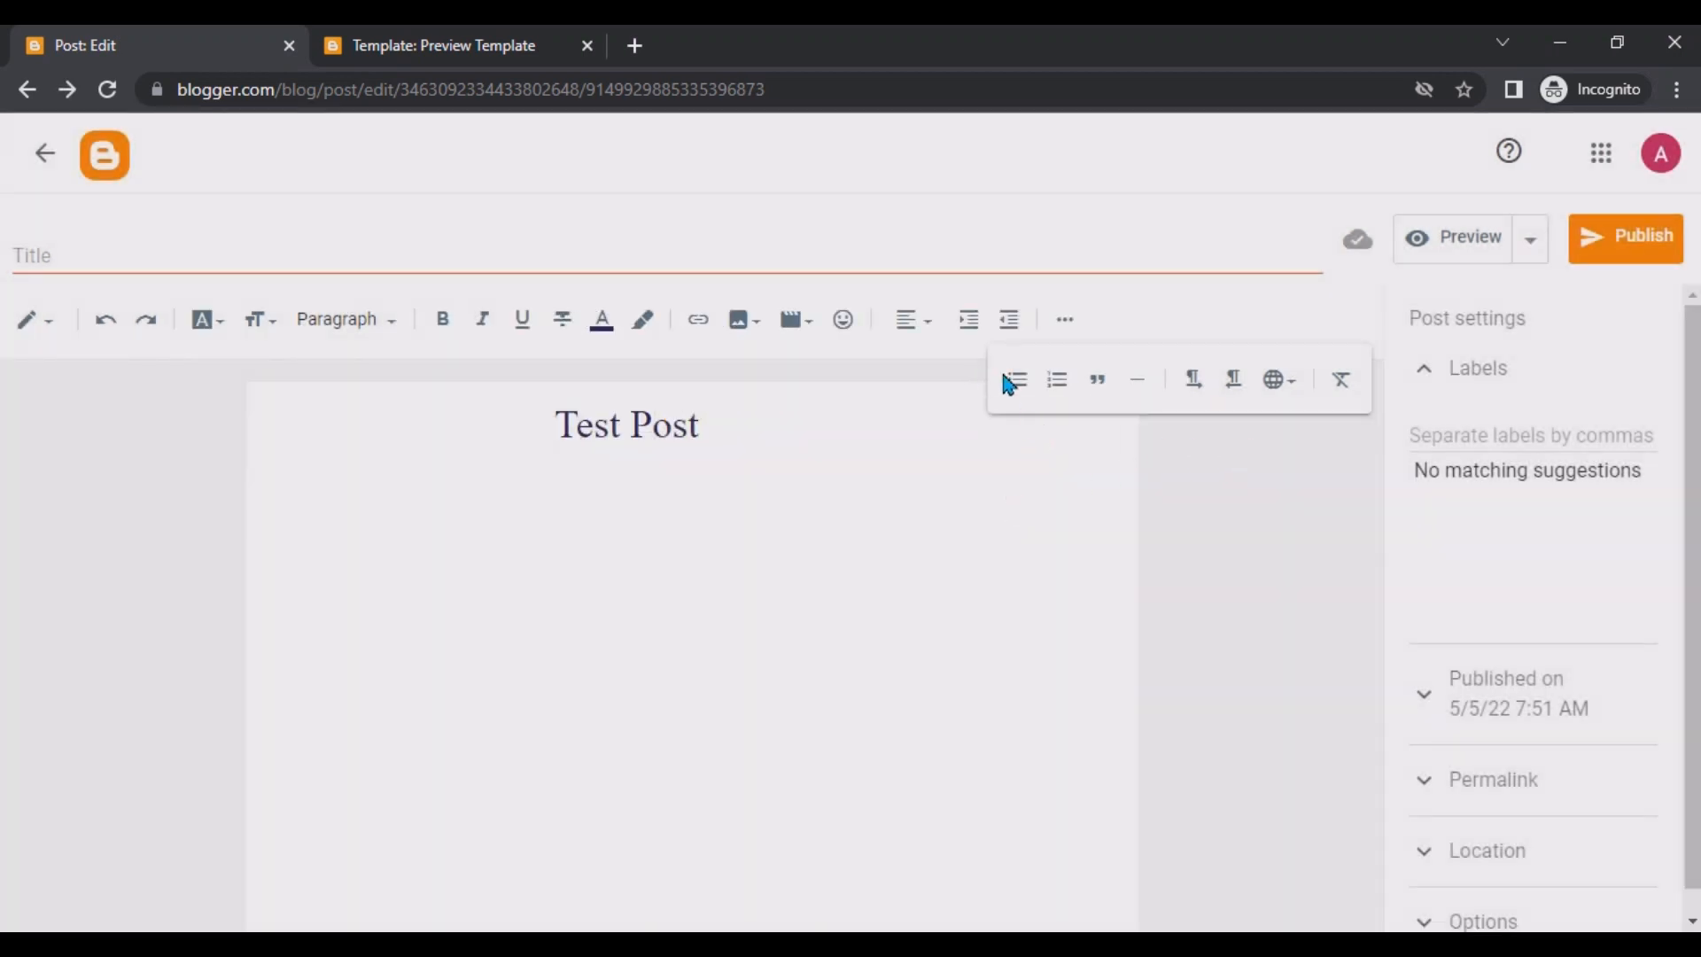
Start a numbered list below the title with items sdf, sdff, sadf and dsaf.
{"action": "left_click", "coordinate": [398, 563]}
{"action": "left_click", "coordinate": [1056, 387]}
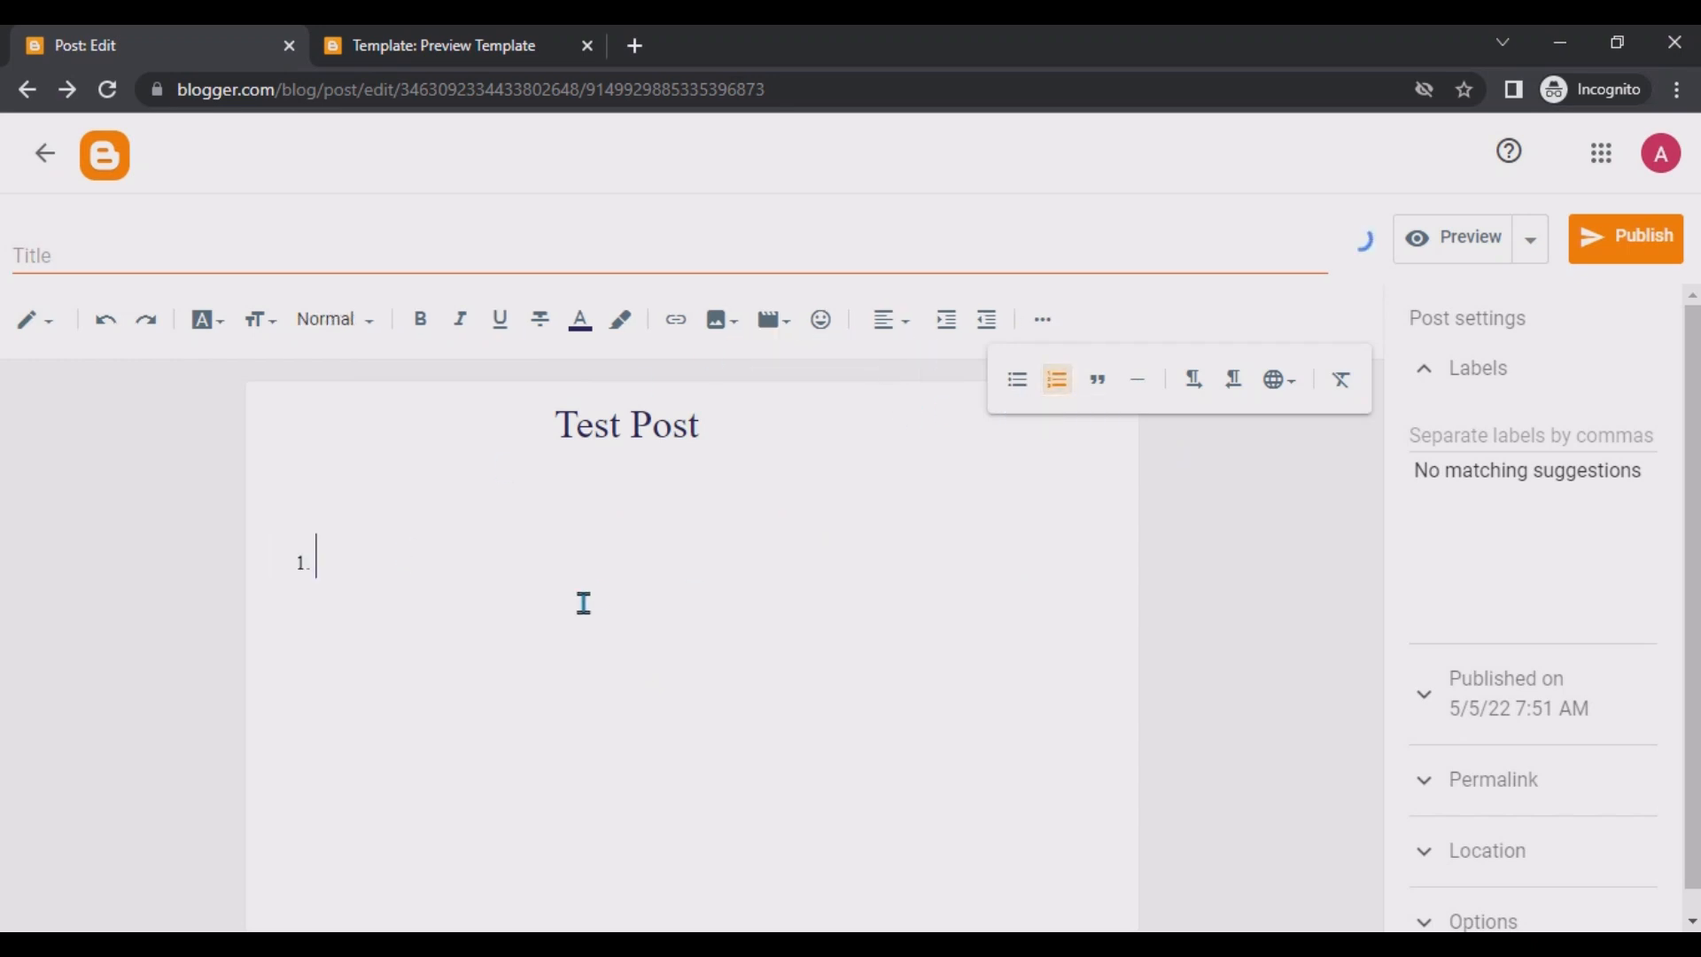
{"action": "type", "text": "sdf"}
{"action": "key", "text": "Return"}
{"action": "type", "text": "sdff"}
{"action": "key", "text": "Return"}
{"action": "type", "text": "sadf"}
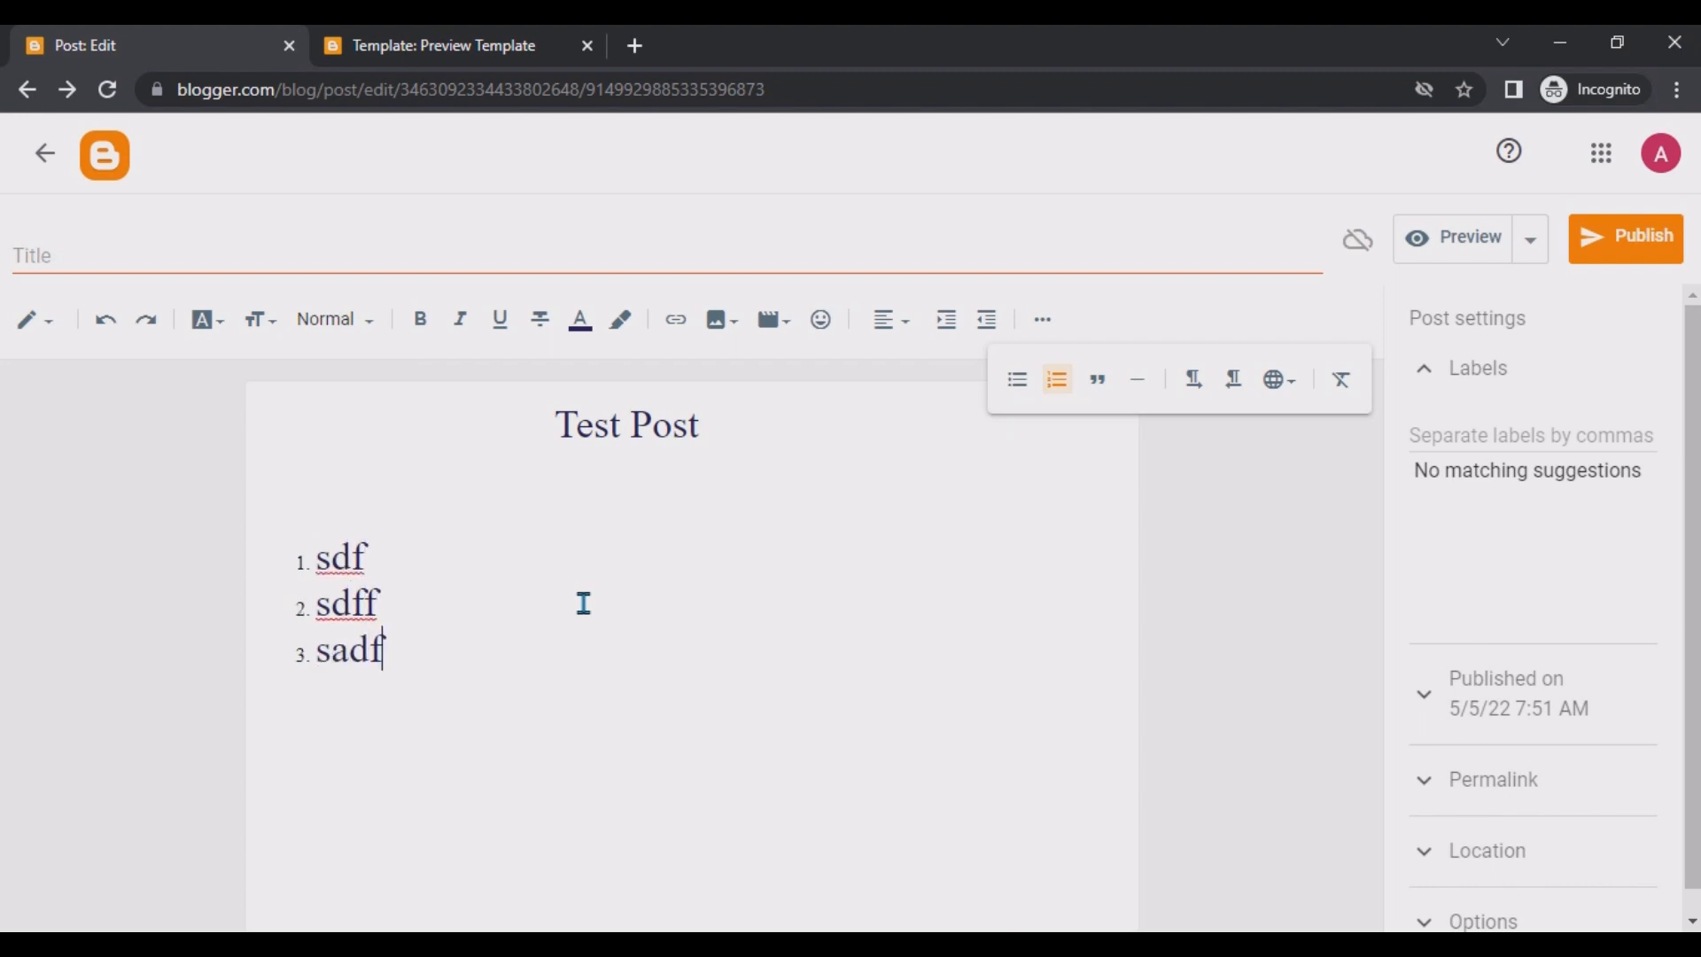
{"action": "key", "text": "Return"}
{"action": "type", "text": "dsaf"}
{"action": "key", "text": "Return"}
Add dsf as a fifth item of the numbered list.
{"action": "key", "text": "Return"}
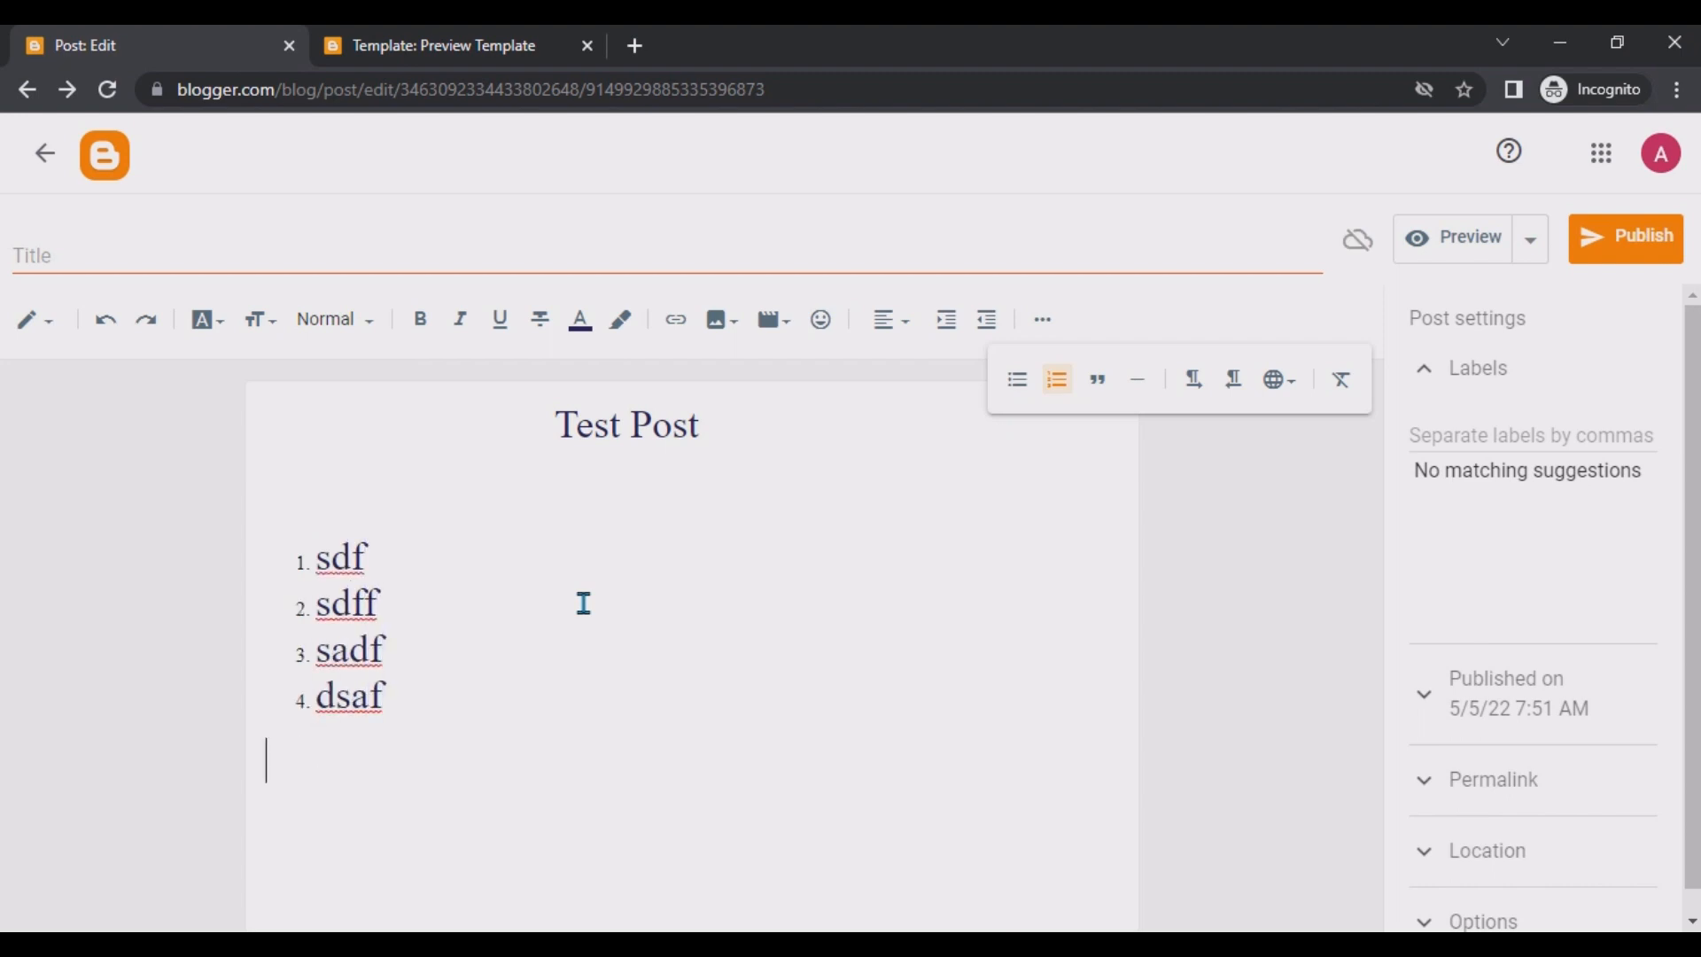
{"action": "type", "text": "asdf"}
{"action": "key", "text": "BackSpace"}
{"action": "key", "text": "BackSpace"}
{"action": "key", "text": "BackSpace"}
{"action": "key", "text": "Return"}
{"action": "type", "text": "dsf"}
{"action": "key", "text": "Return"}
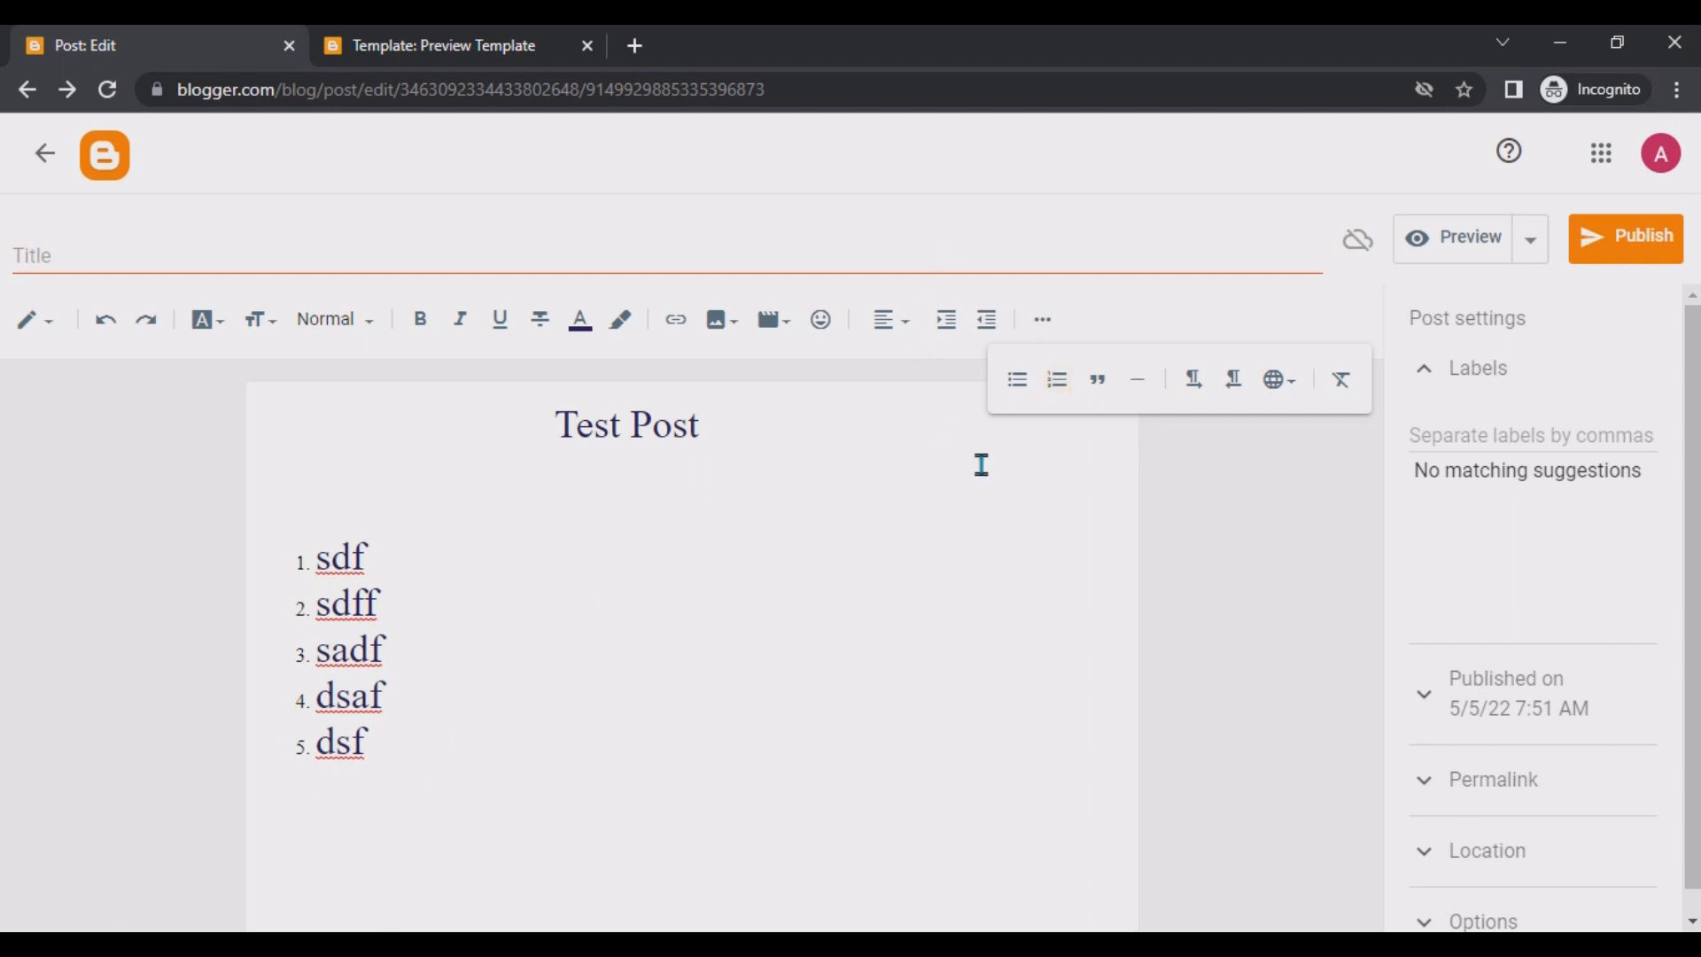
Start a bulleted list below the numbered list with items sdfa, asdf and asdff.
{"action": "left_click", "coordinate": [1015, 381]}
{"action": "type", "text": "sdfa"}
{"action": "key", "text": "Return"}
{"action": "type", "text": "asdf"}
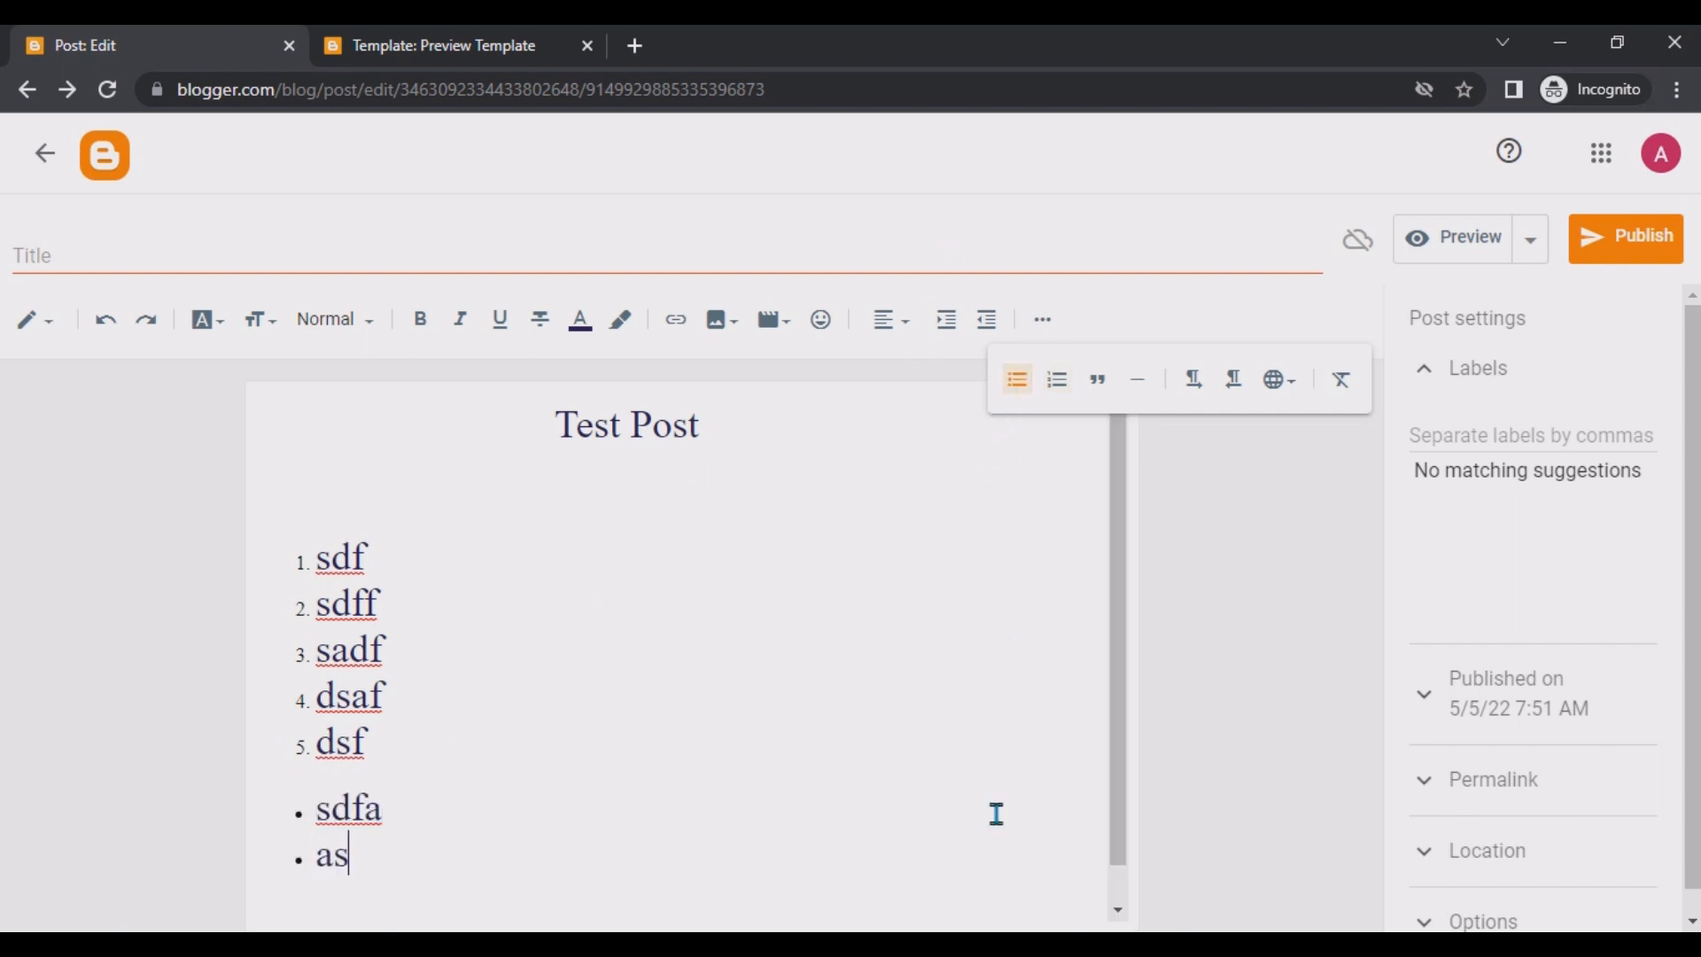
{"action": "key", "text": "Return"}
{"action": "type", "text": "asdff"}
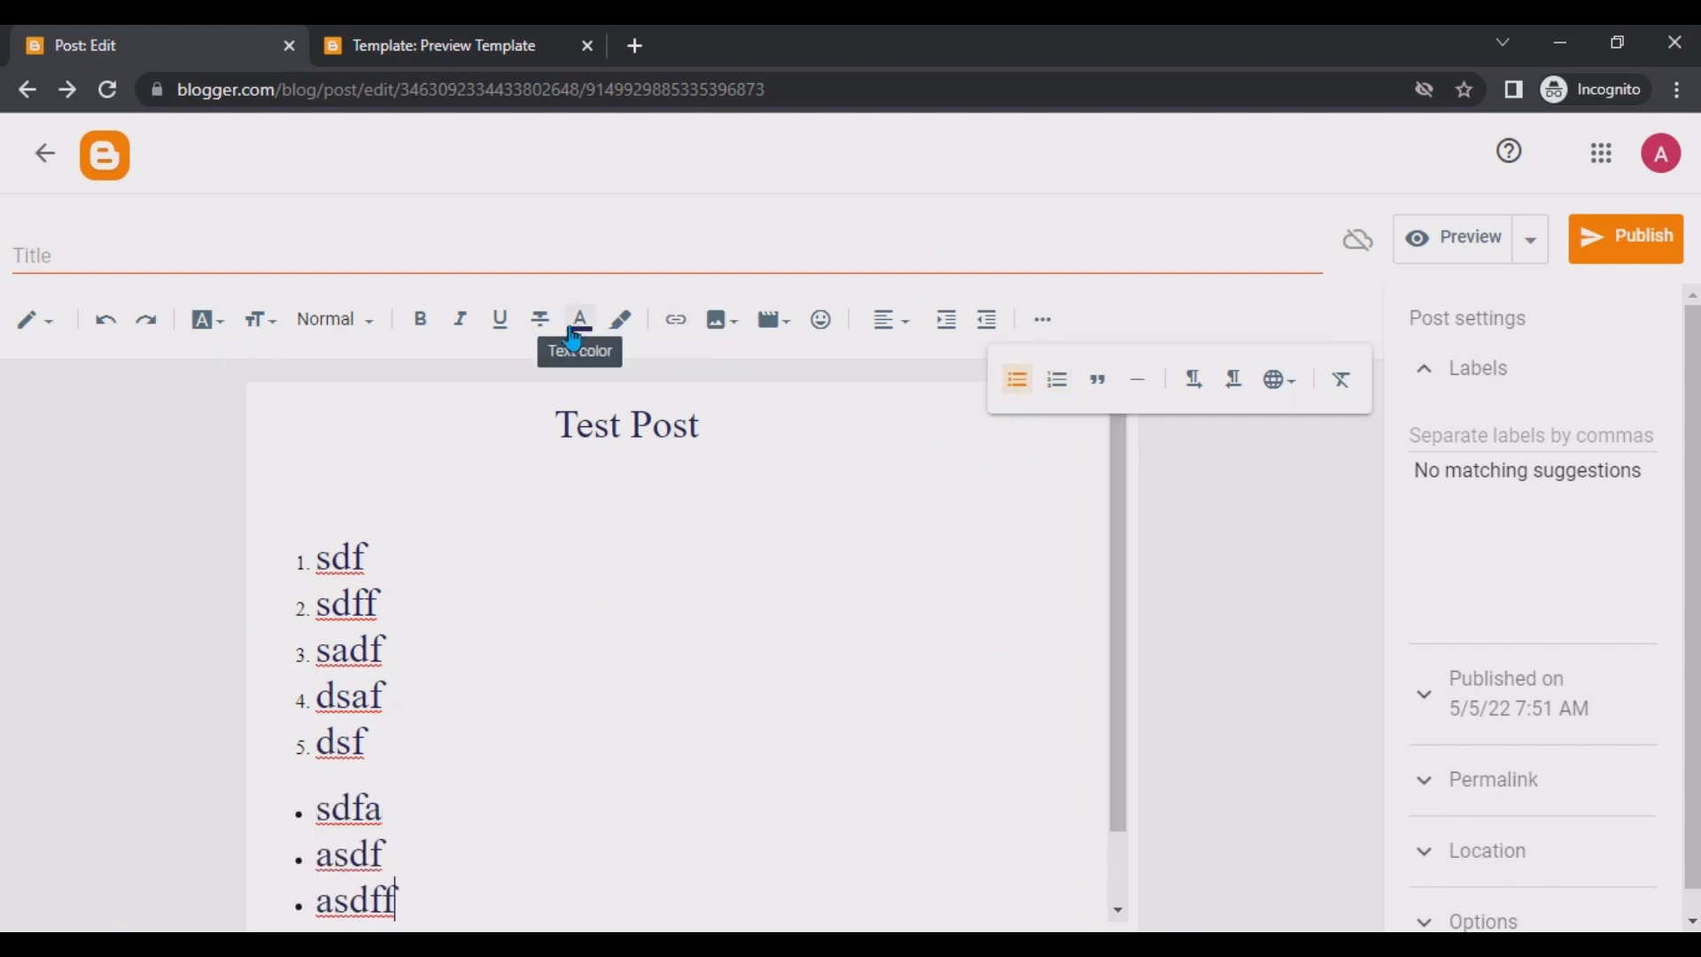
Write the paragraph 'This is our first post to check how its work' on the empty line below the title.
{"action": "left_click", "coordinate": [490, 464]}
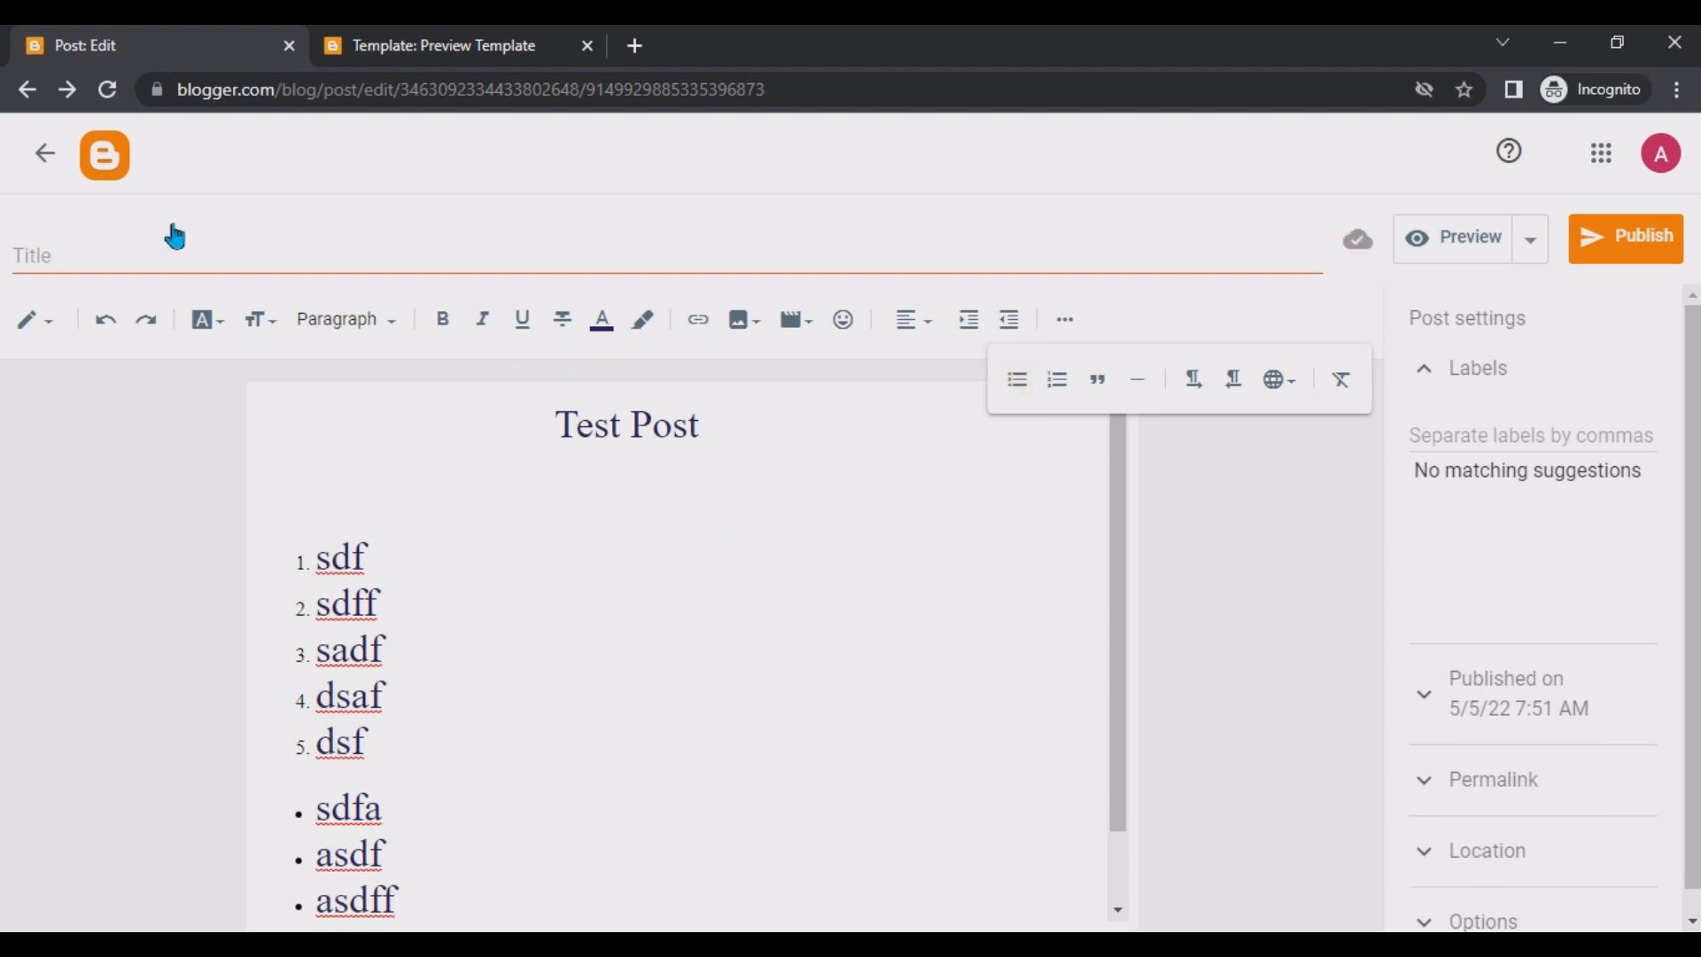
{"action": "left_click", "coordinate": [341, 319]}
{"action": "left_click", "coordinate": [657, 543]}
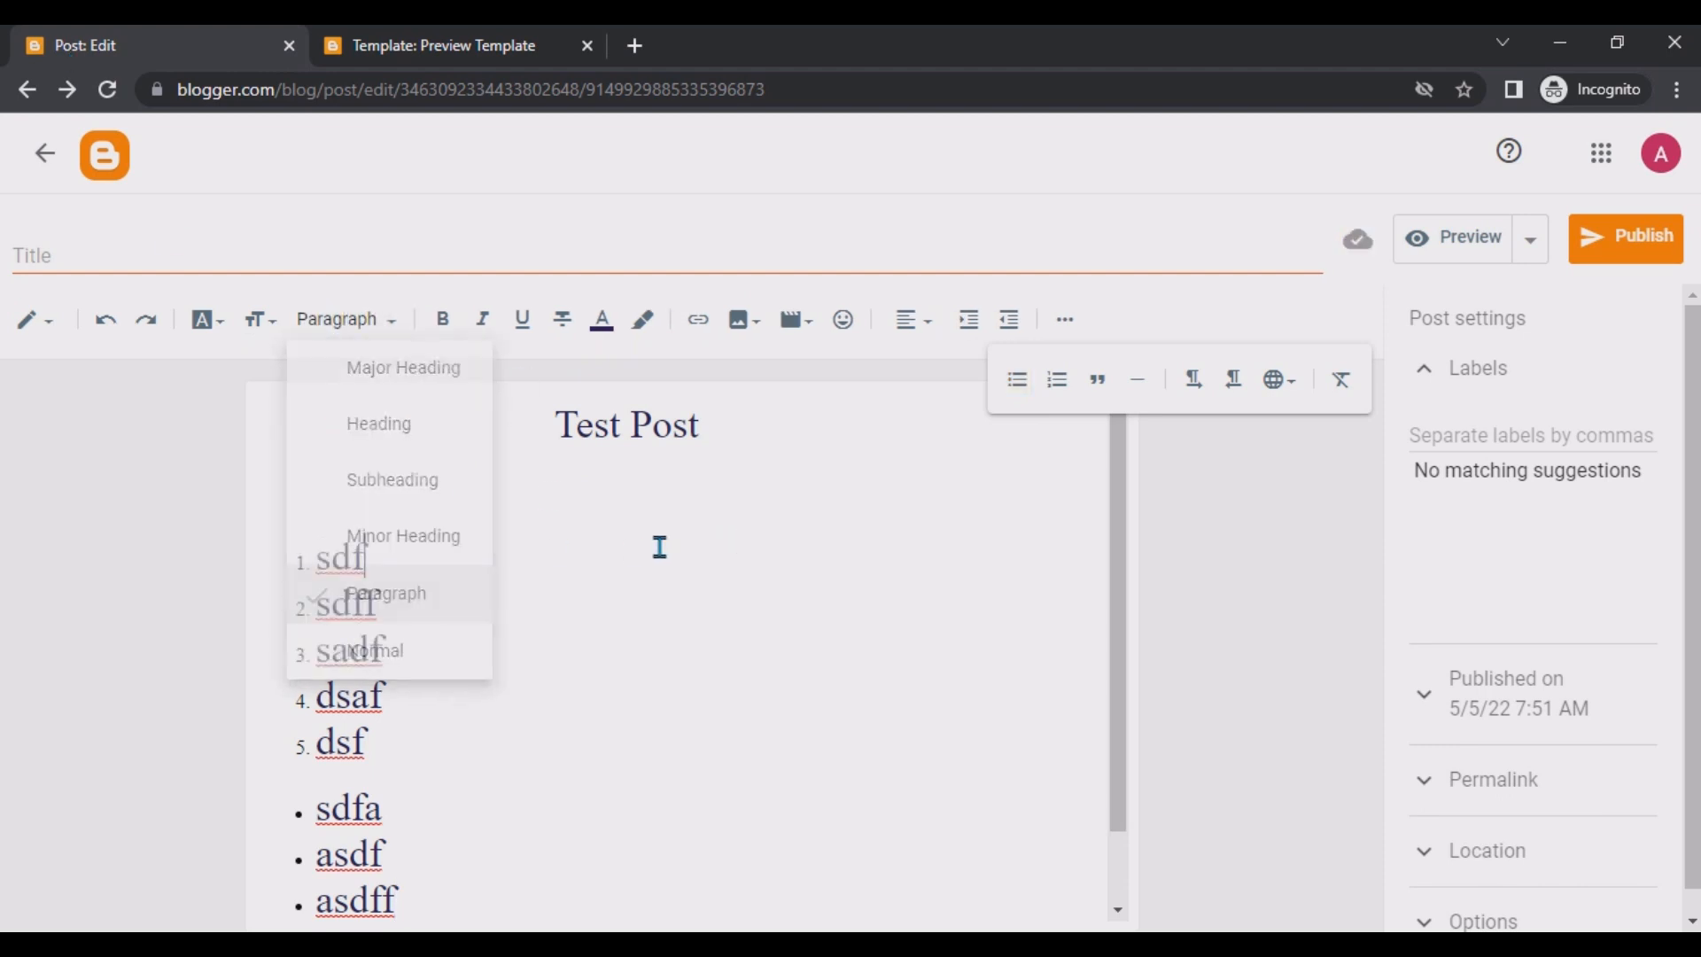
{"action": "left_click", "coordinate": [347, 505]}
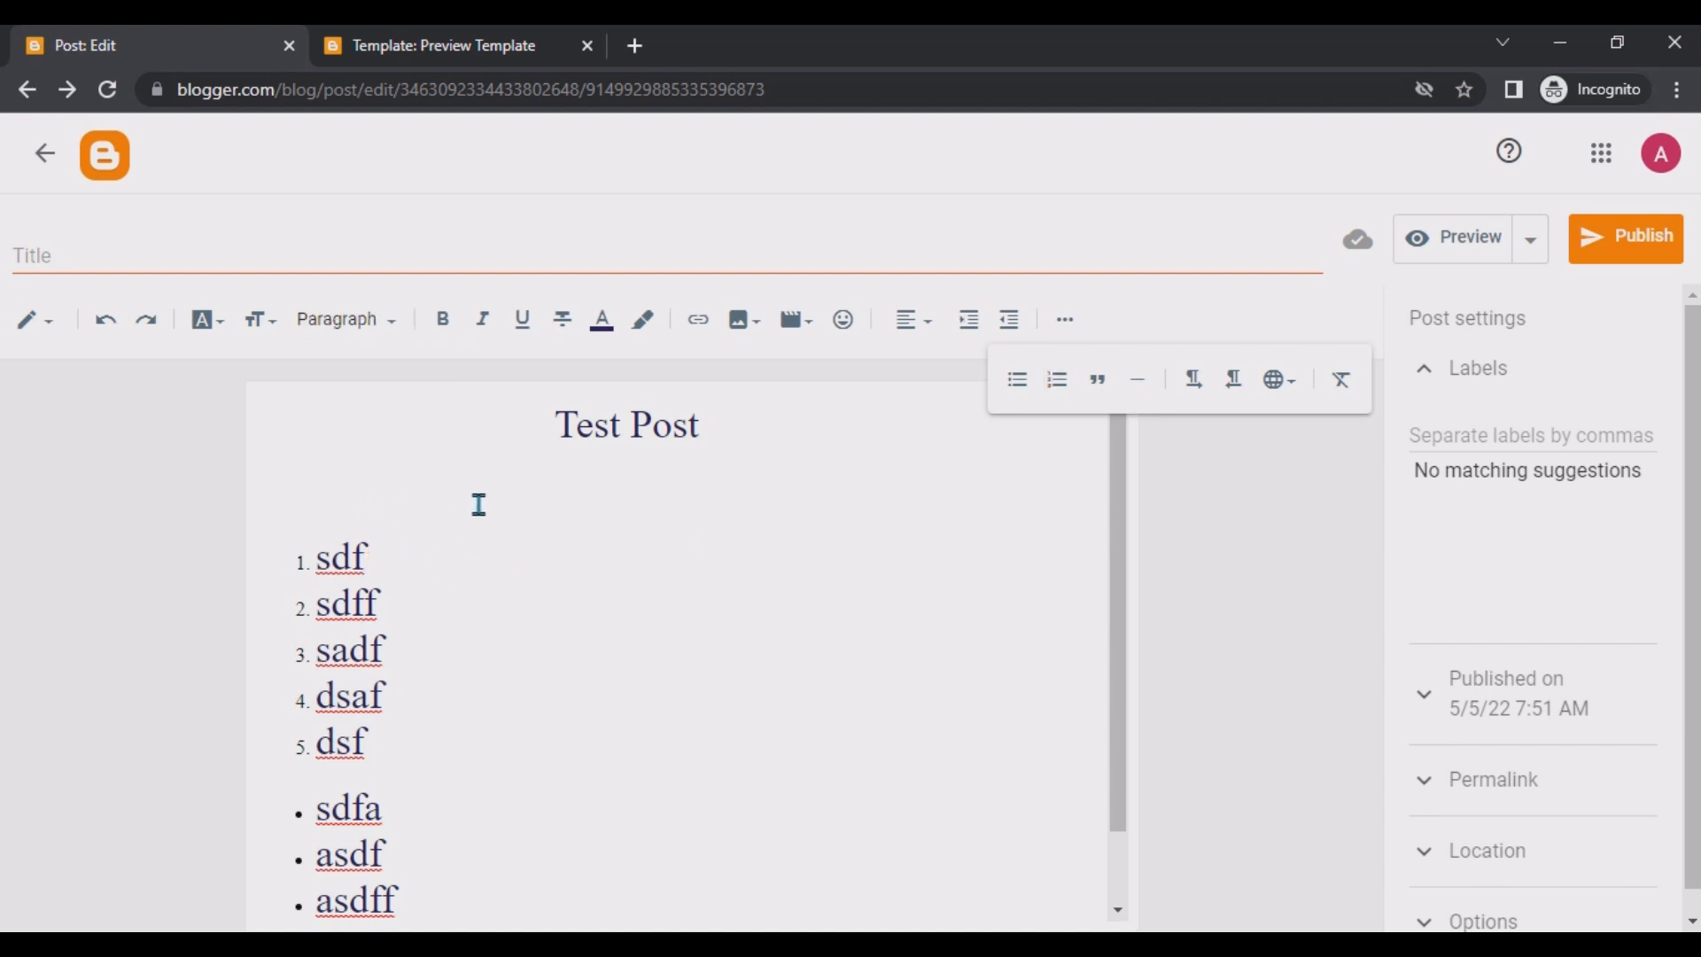
{"action": "type", "text": "This ou"}
{"action": "key", "text": "BackSpace"}
{"action": "key", "text": "BackSpace"}
{"action": "key", "text": "BackSpace"}
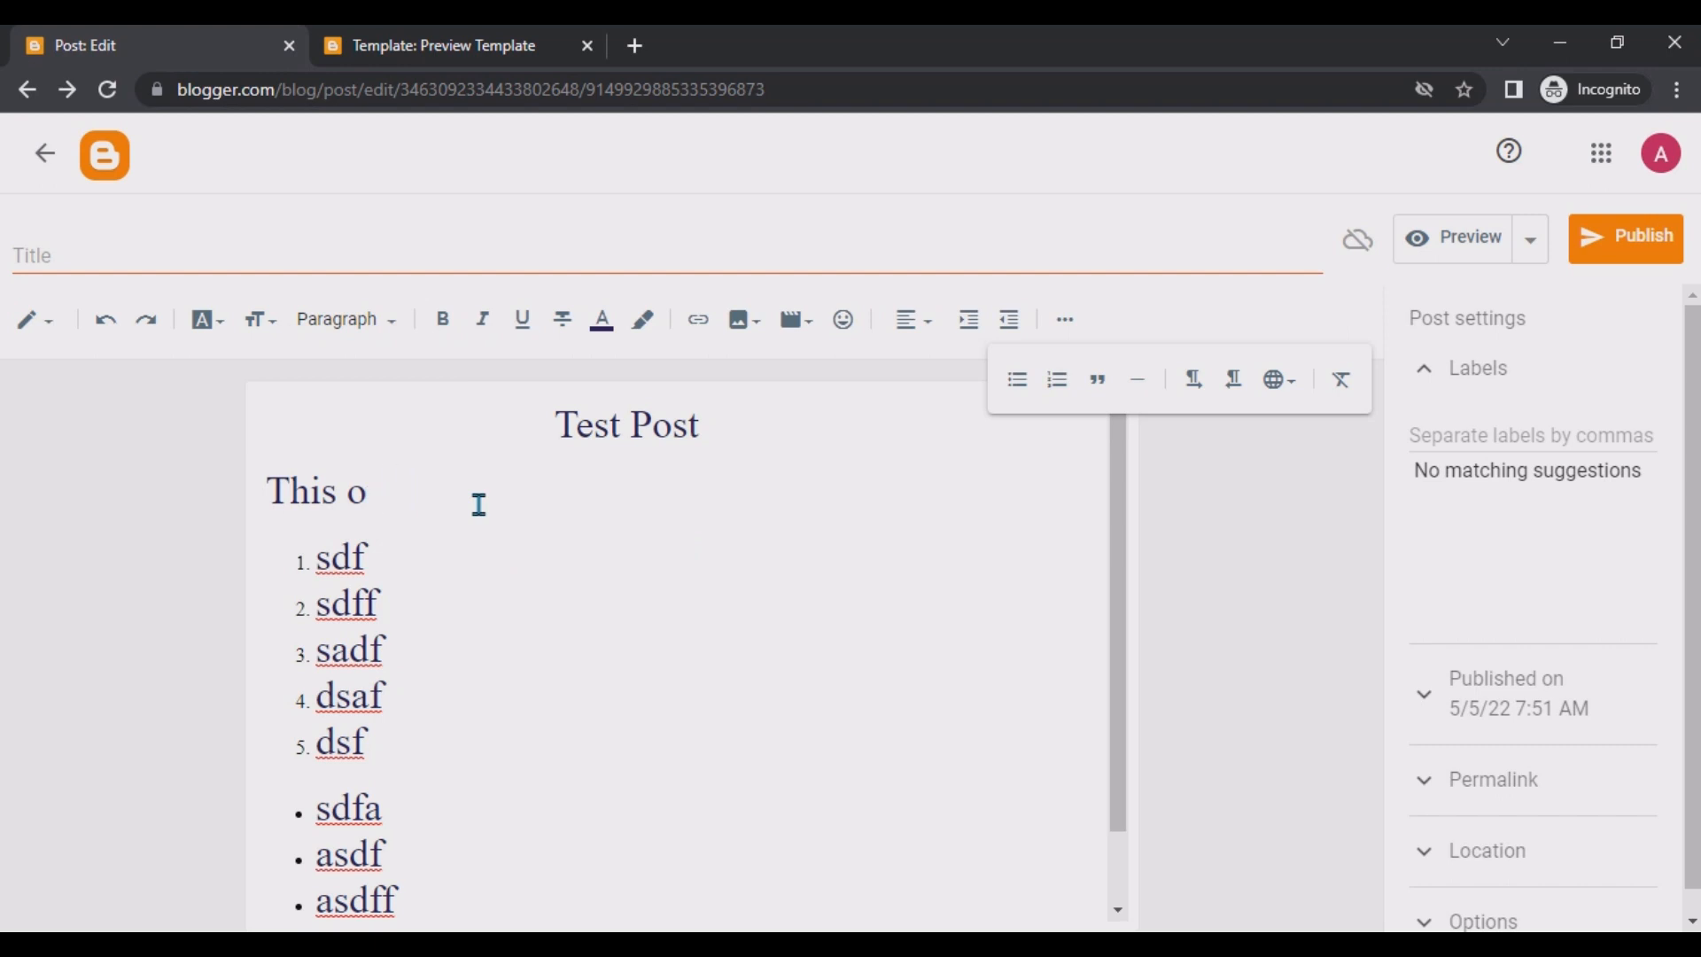
{"action": "type", "text": "is our first p"}
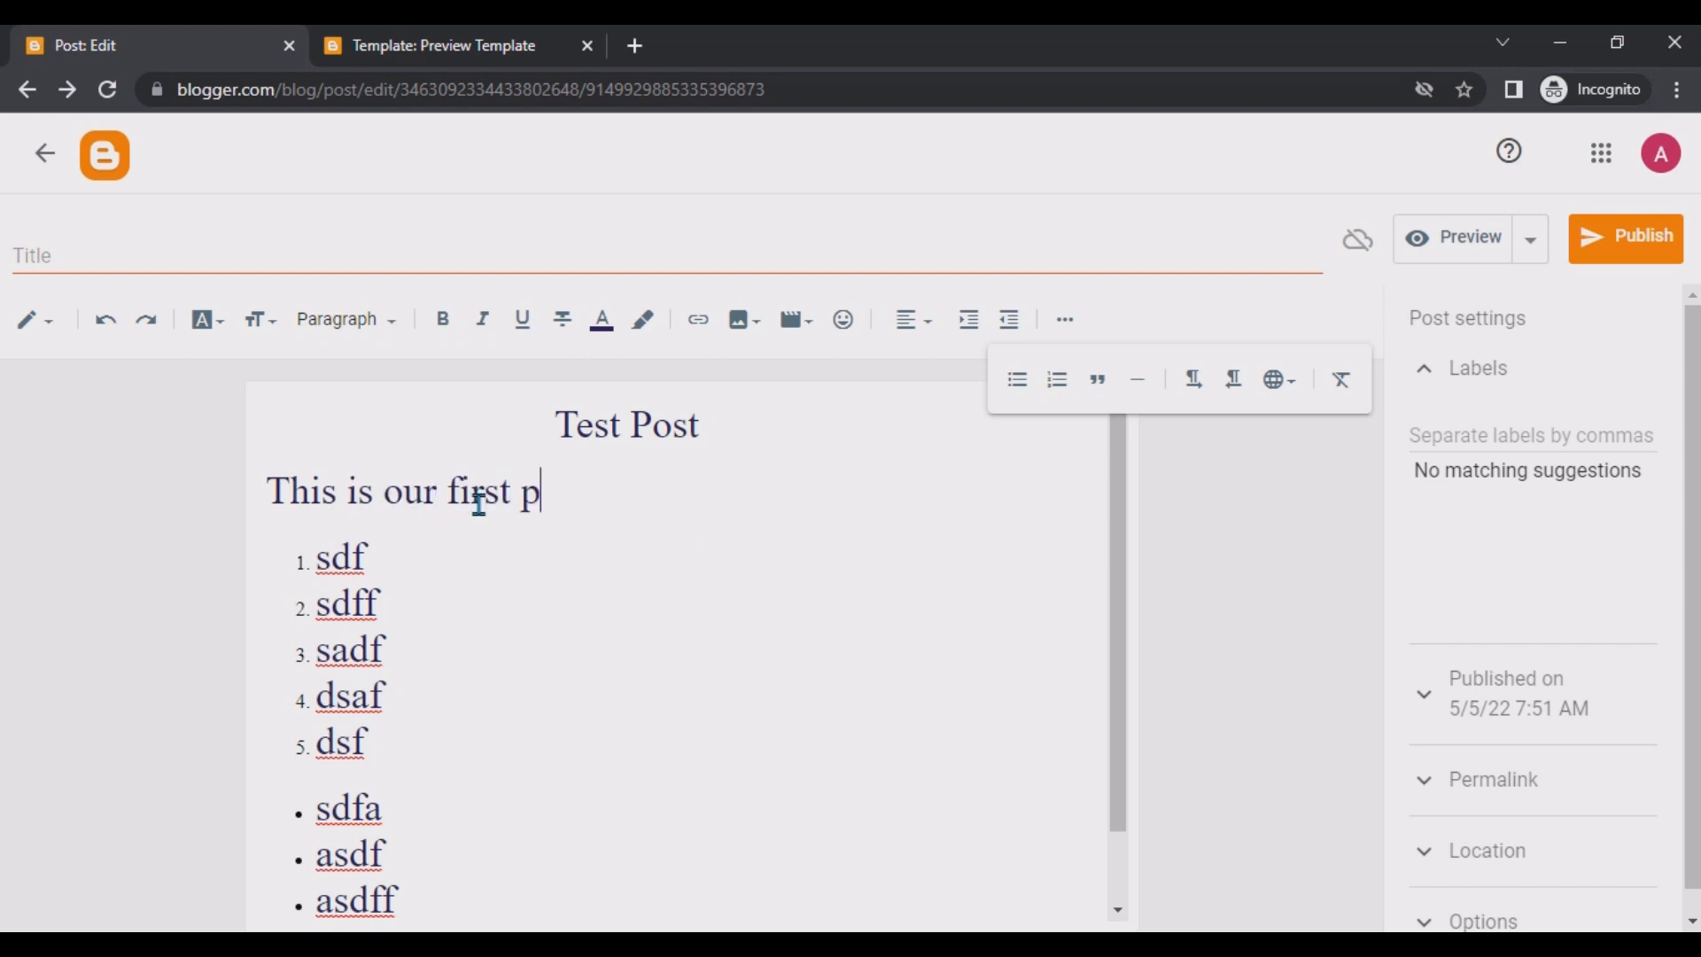
{"action": "type", "text": "ost to check"}
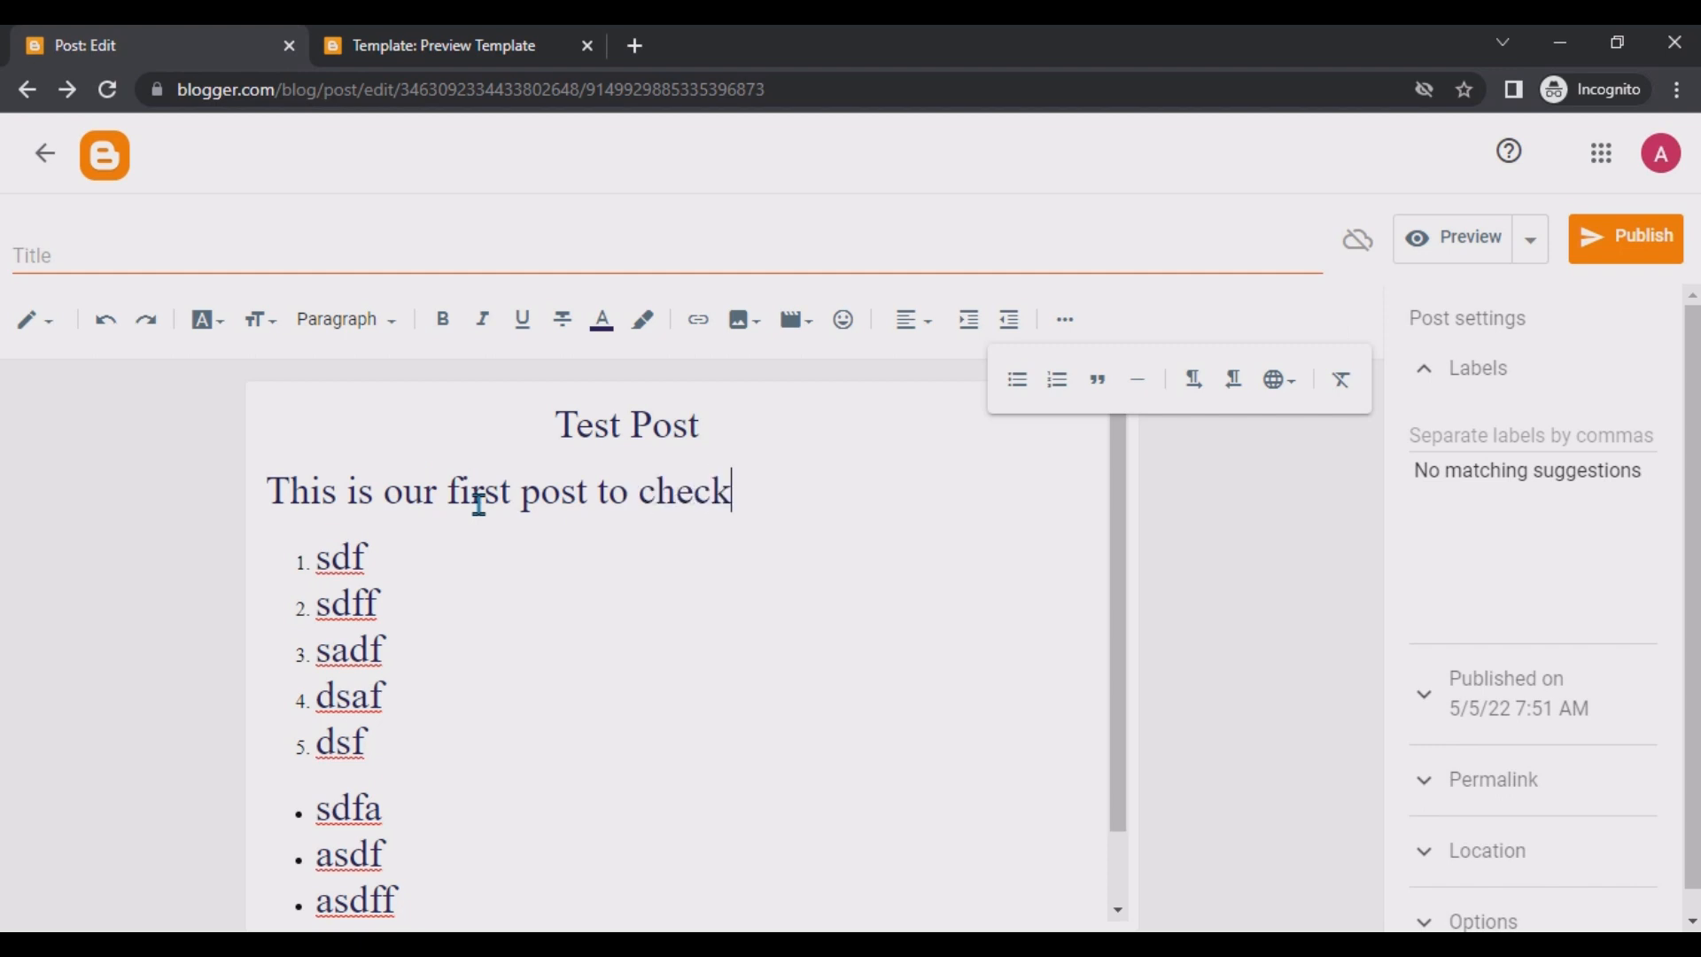
{"action": "type", "text": " how its "}
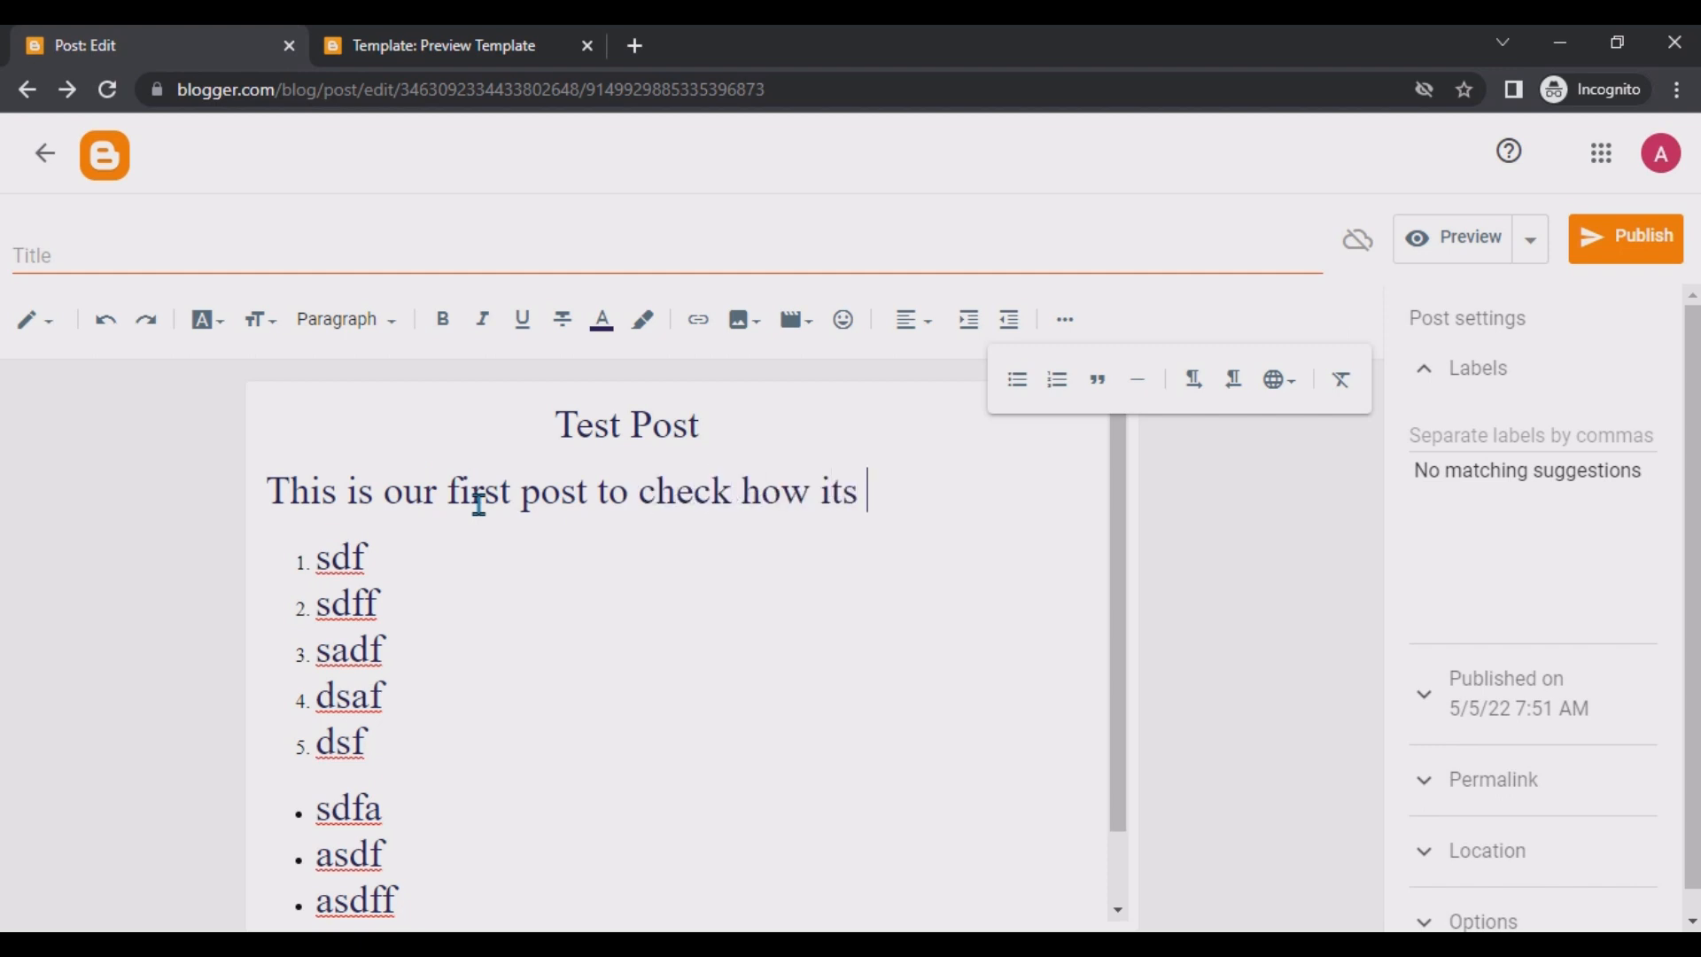
{"action": "type", "text": "work"}
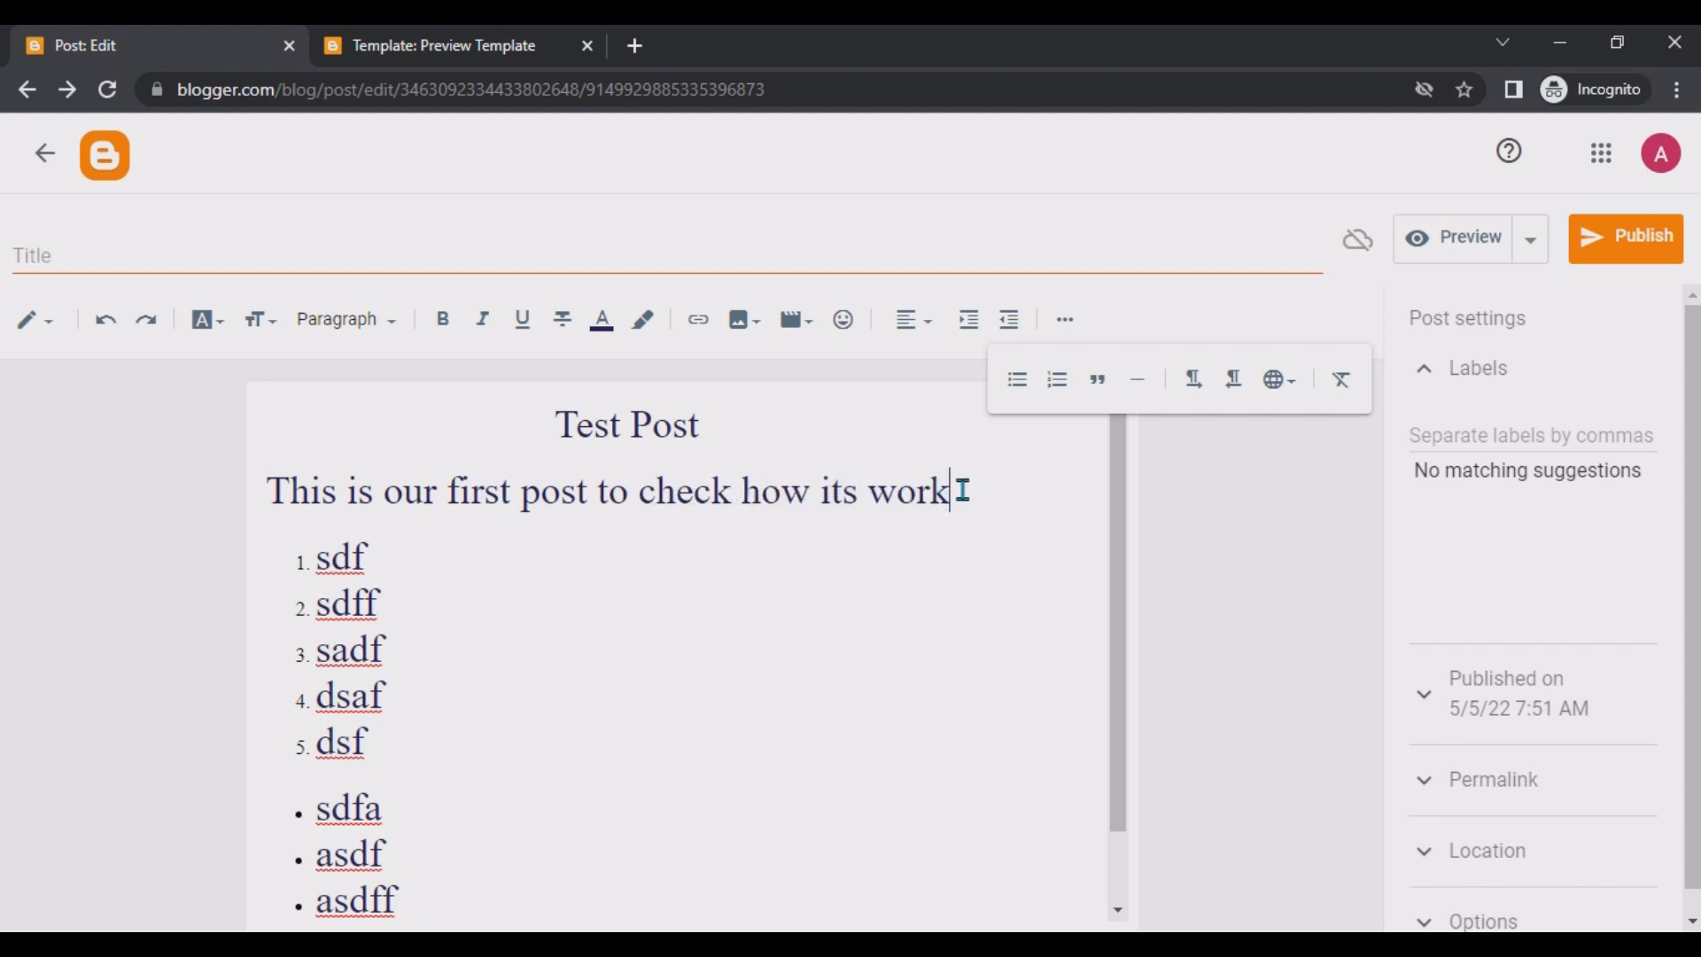
Make the whole 'This is our first post to check how its work' sentence bold.
{"action": "left_click_drag", "start_coordinate": [960, 490], "coordinate": [68, 482]}
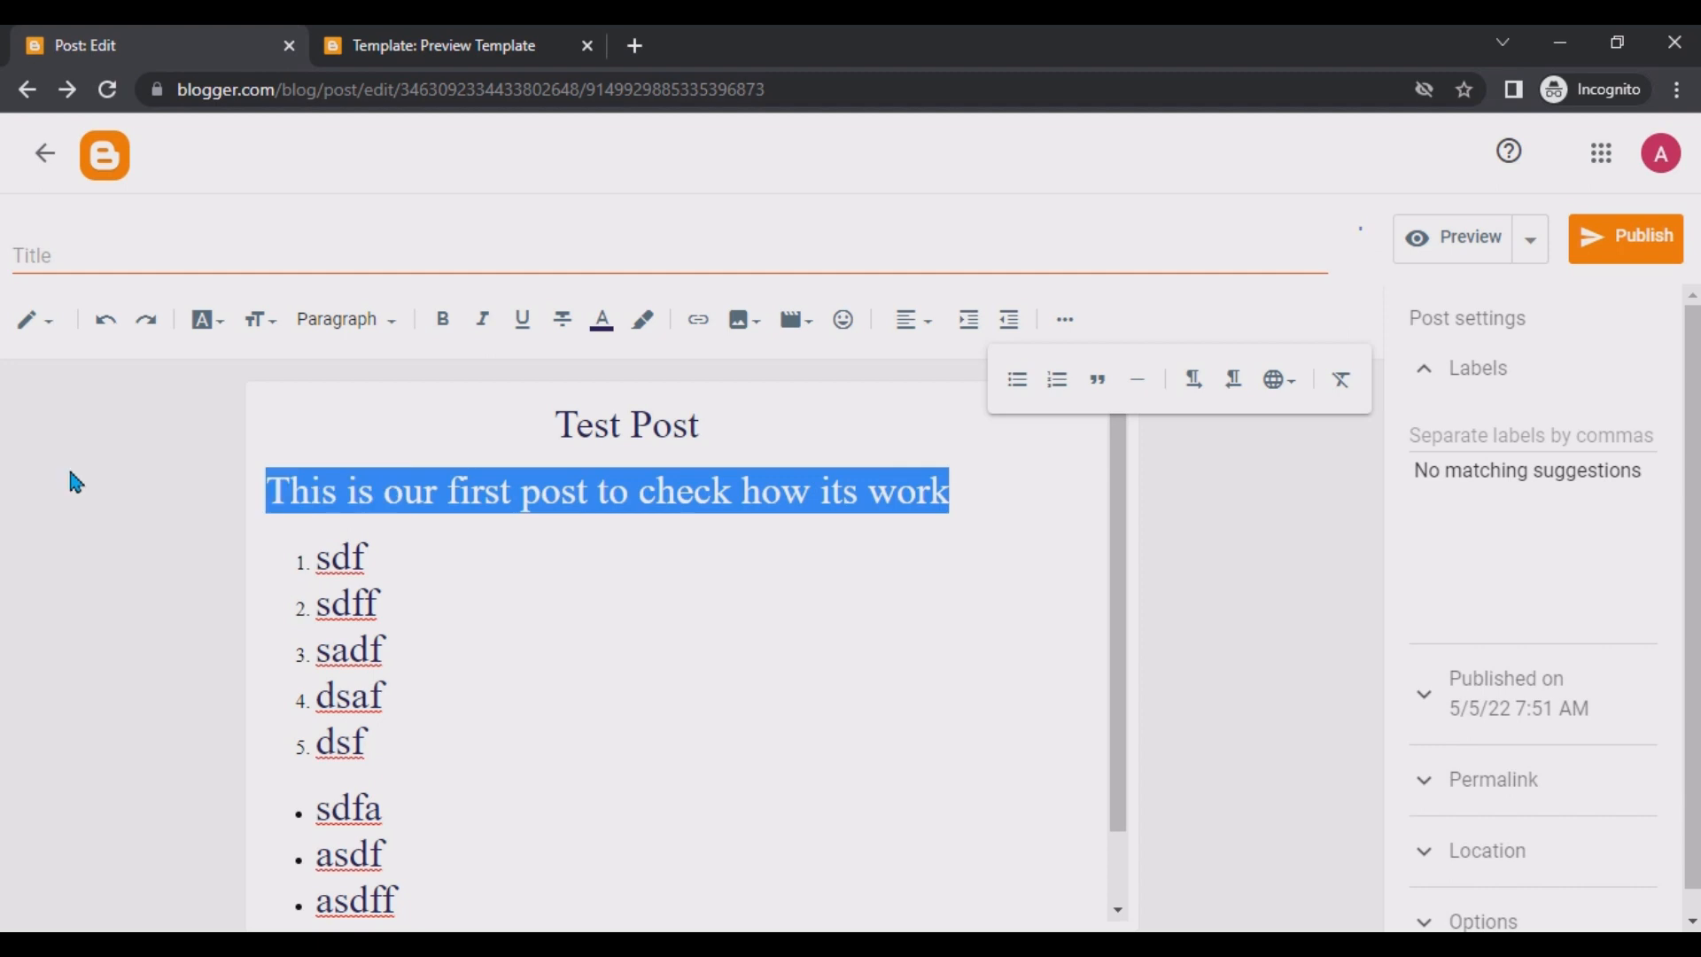
{"action": "left_click", "coordinate": [443, 322]}
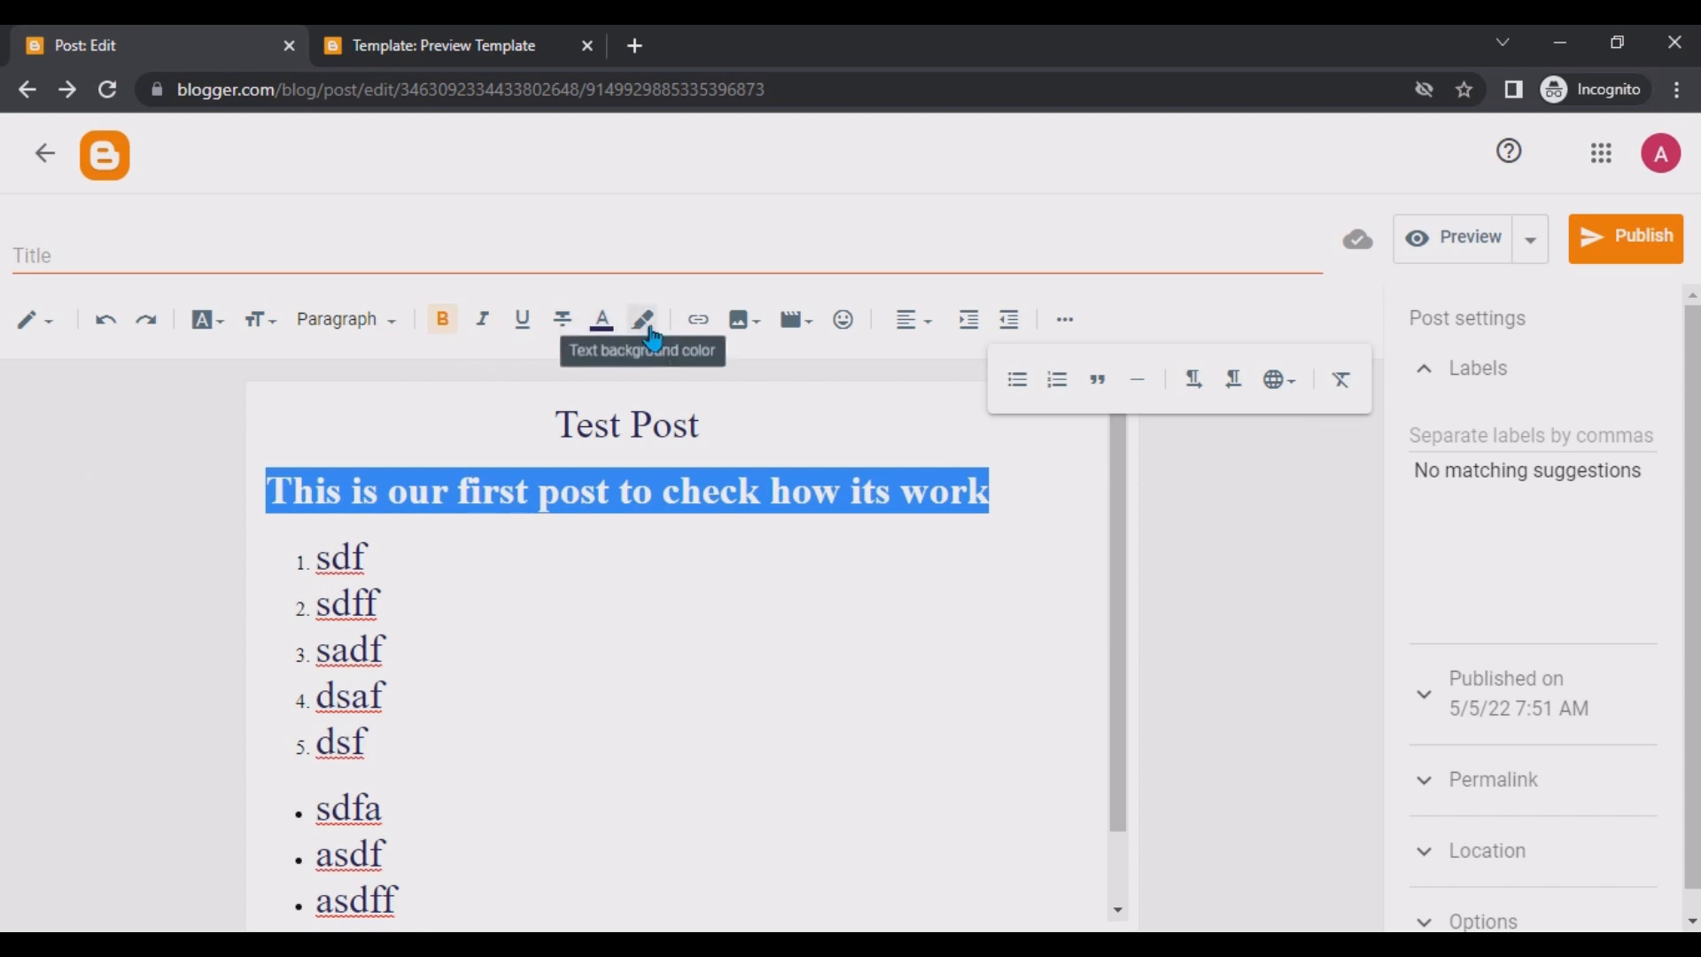
{"action": "left_click", "coordinate": [683, 523]}
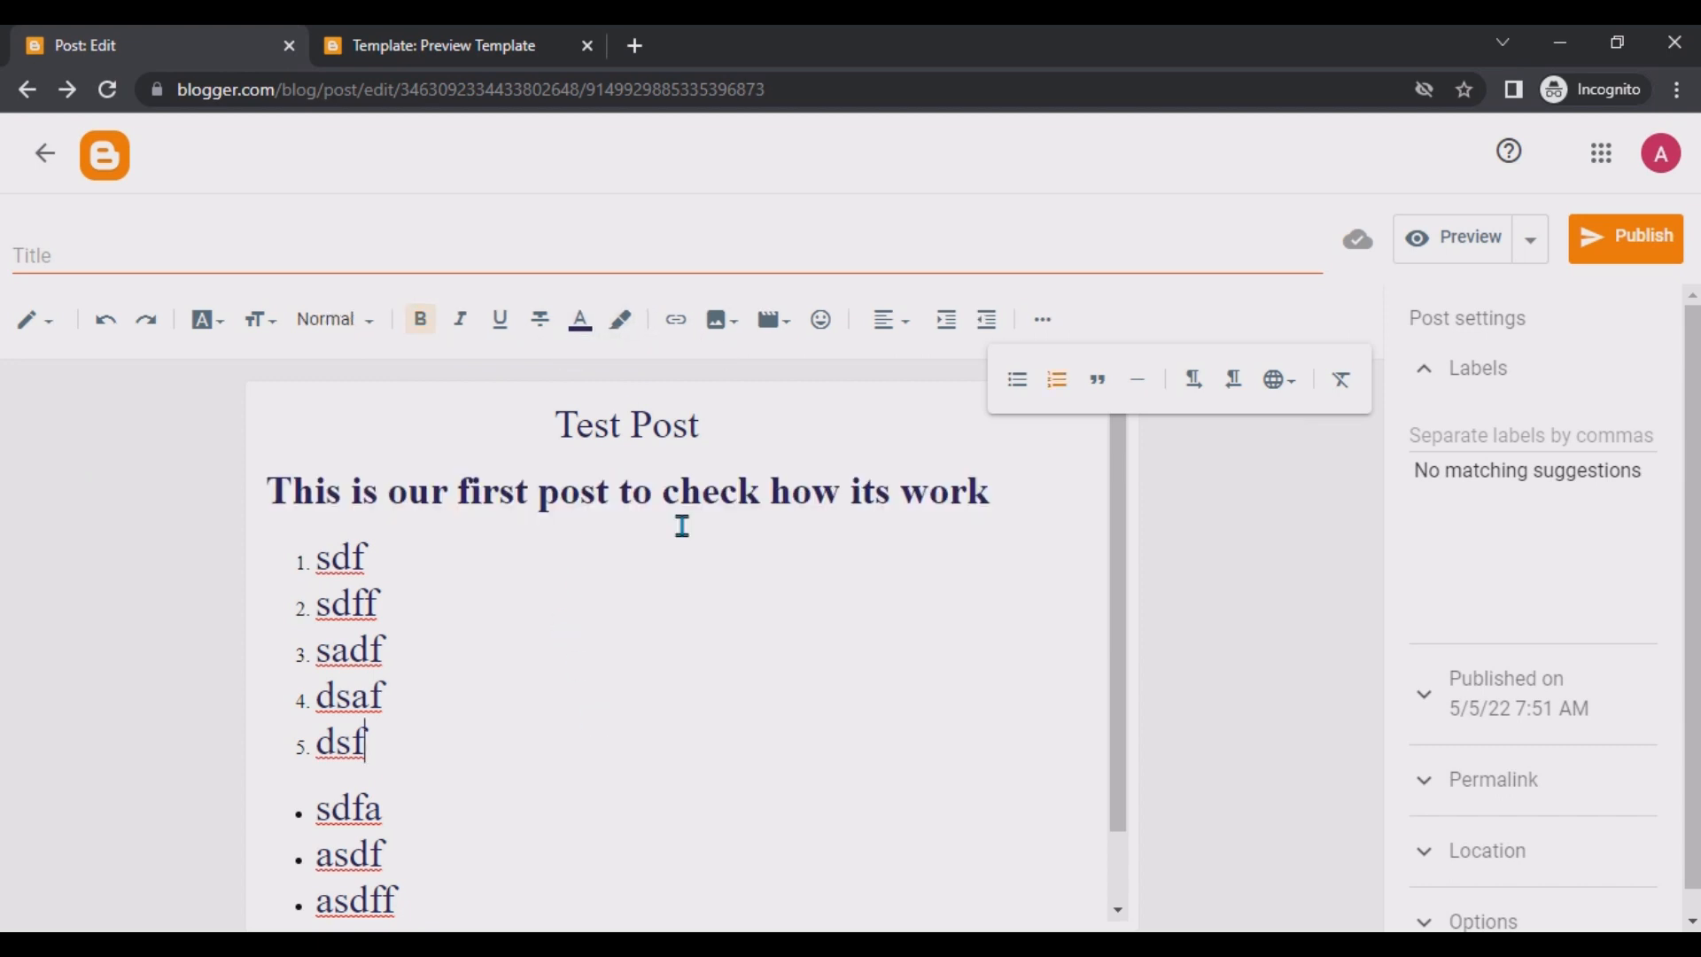
Give the Test Post title line a light green text background color.
{"action": "triple_click", "coordinate": [721, 418]}
{"action": "left_click", "coordinate": [637, 331]}
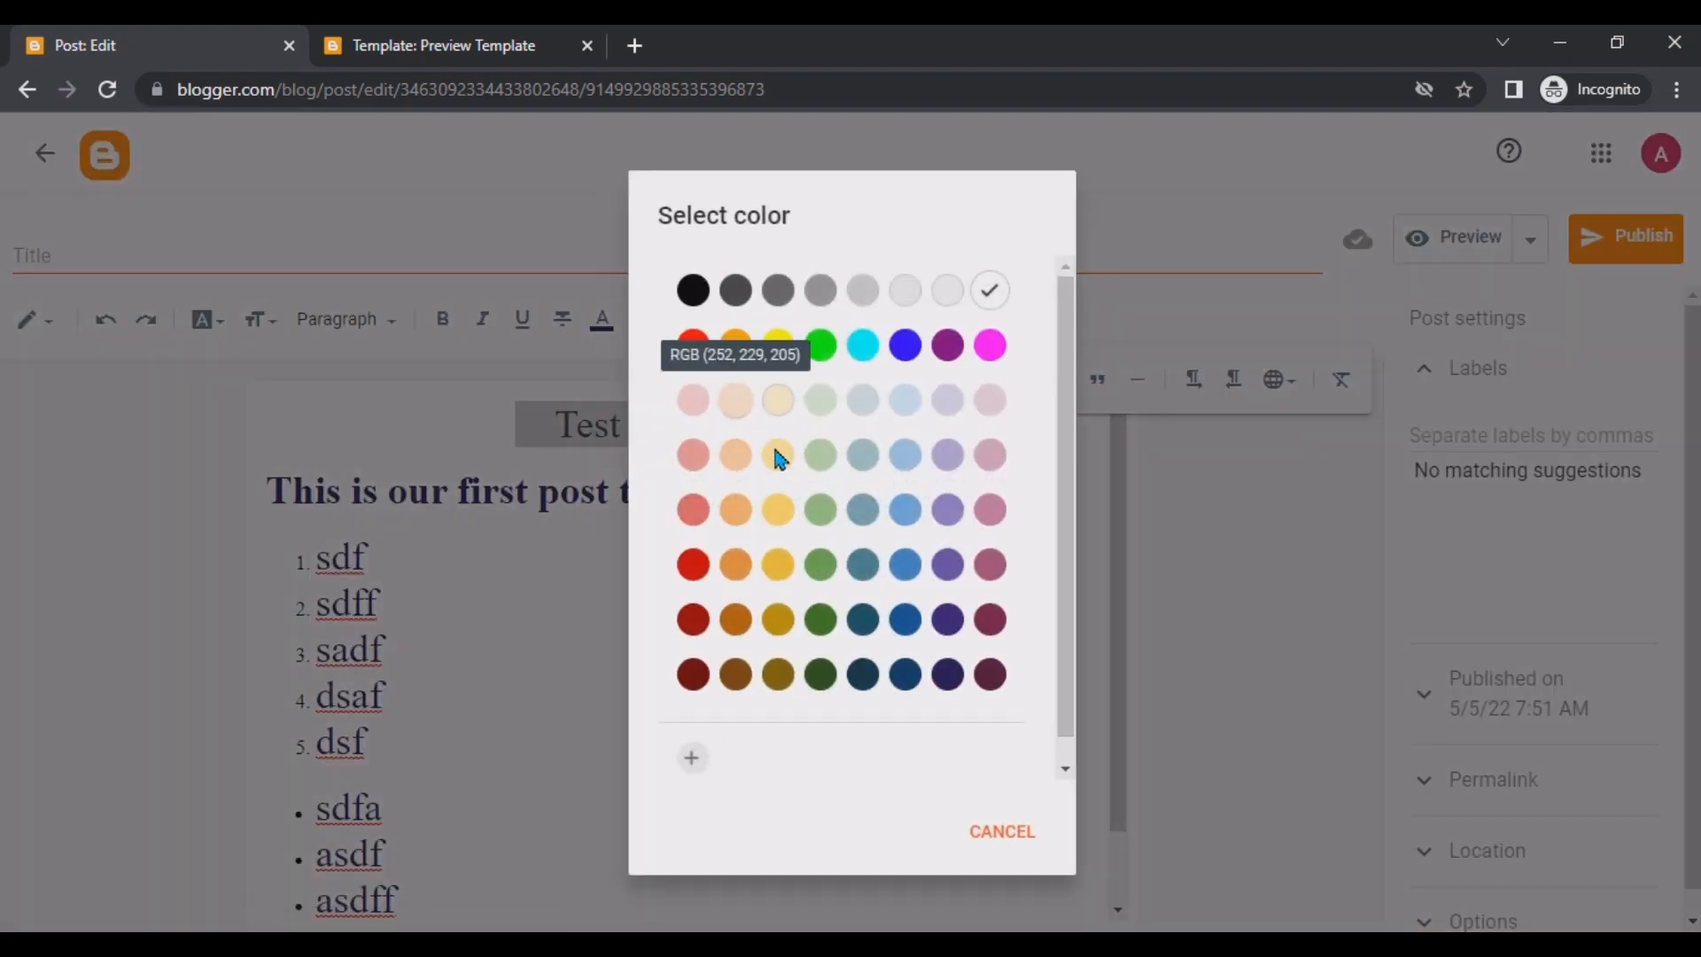
{"action": "left_click", "coordinate": [823, 461]}
{"action": "left_click", "coordinate": [733, 430]}
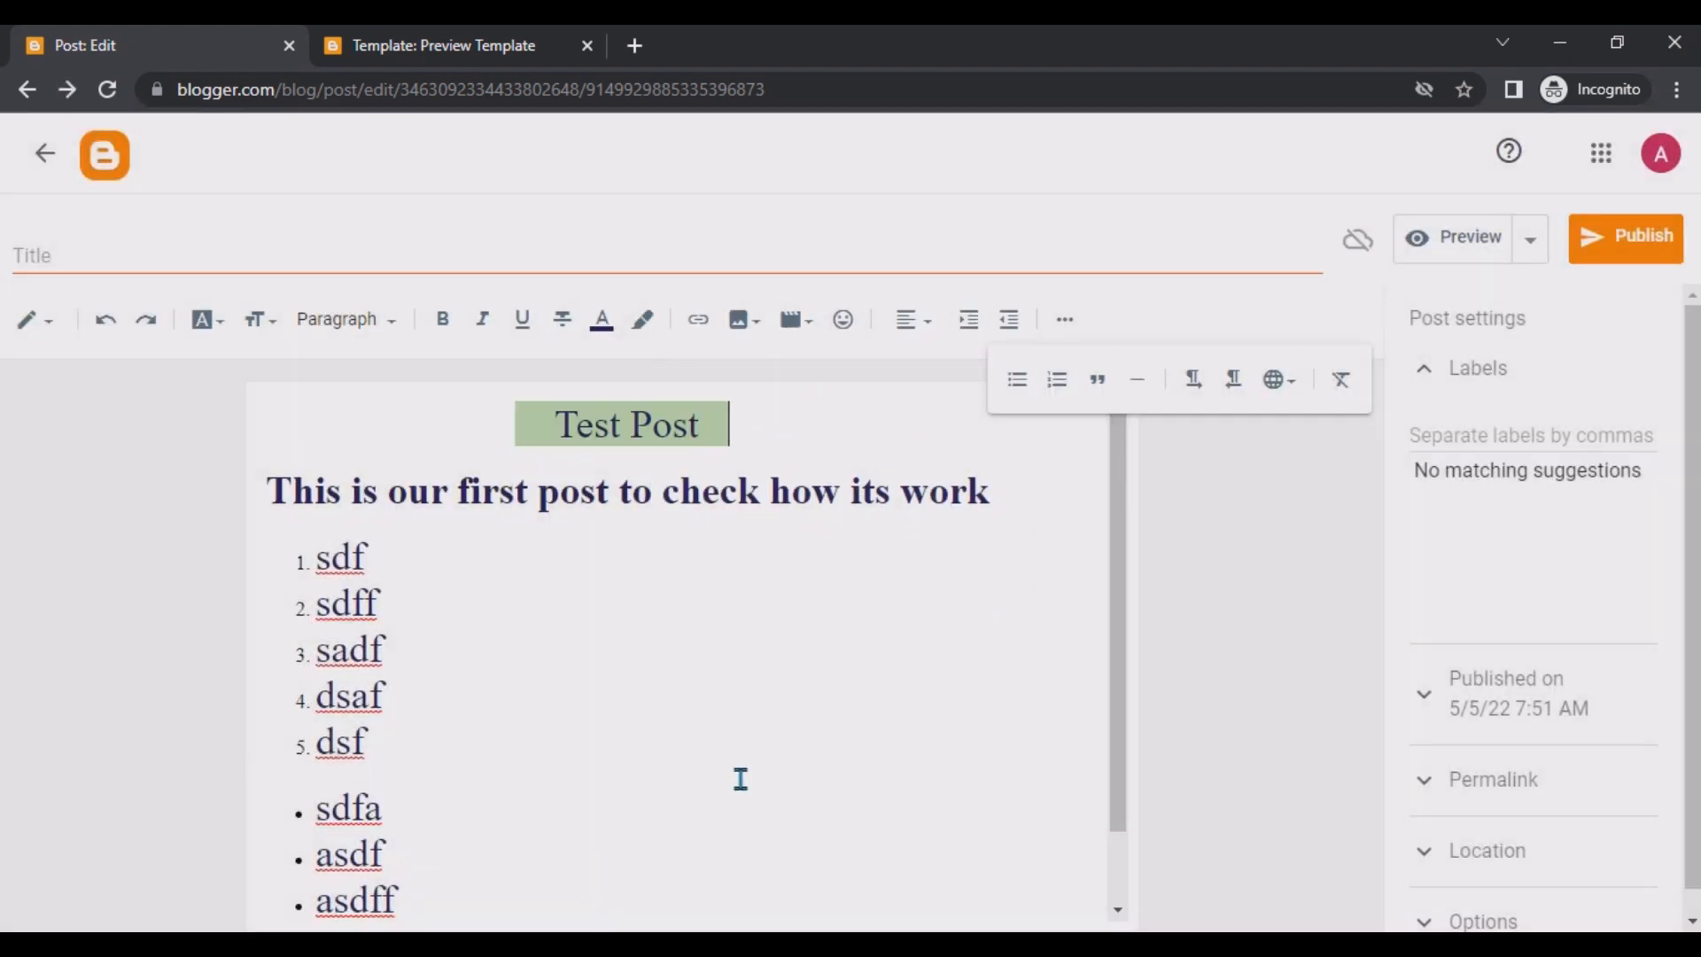
{"action": "left_click", "coordinate": [712, 700]}
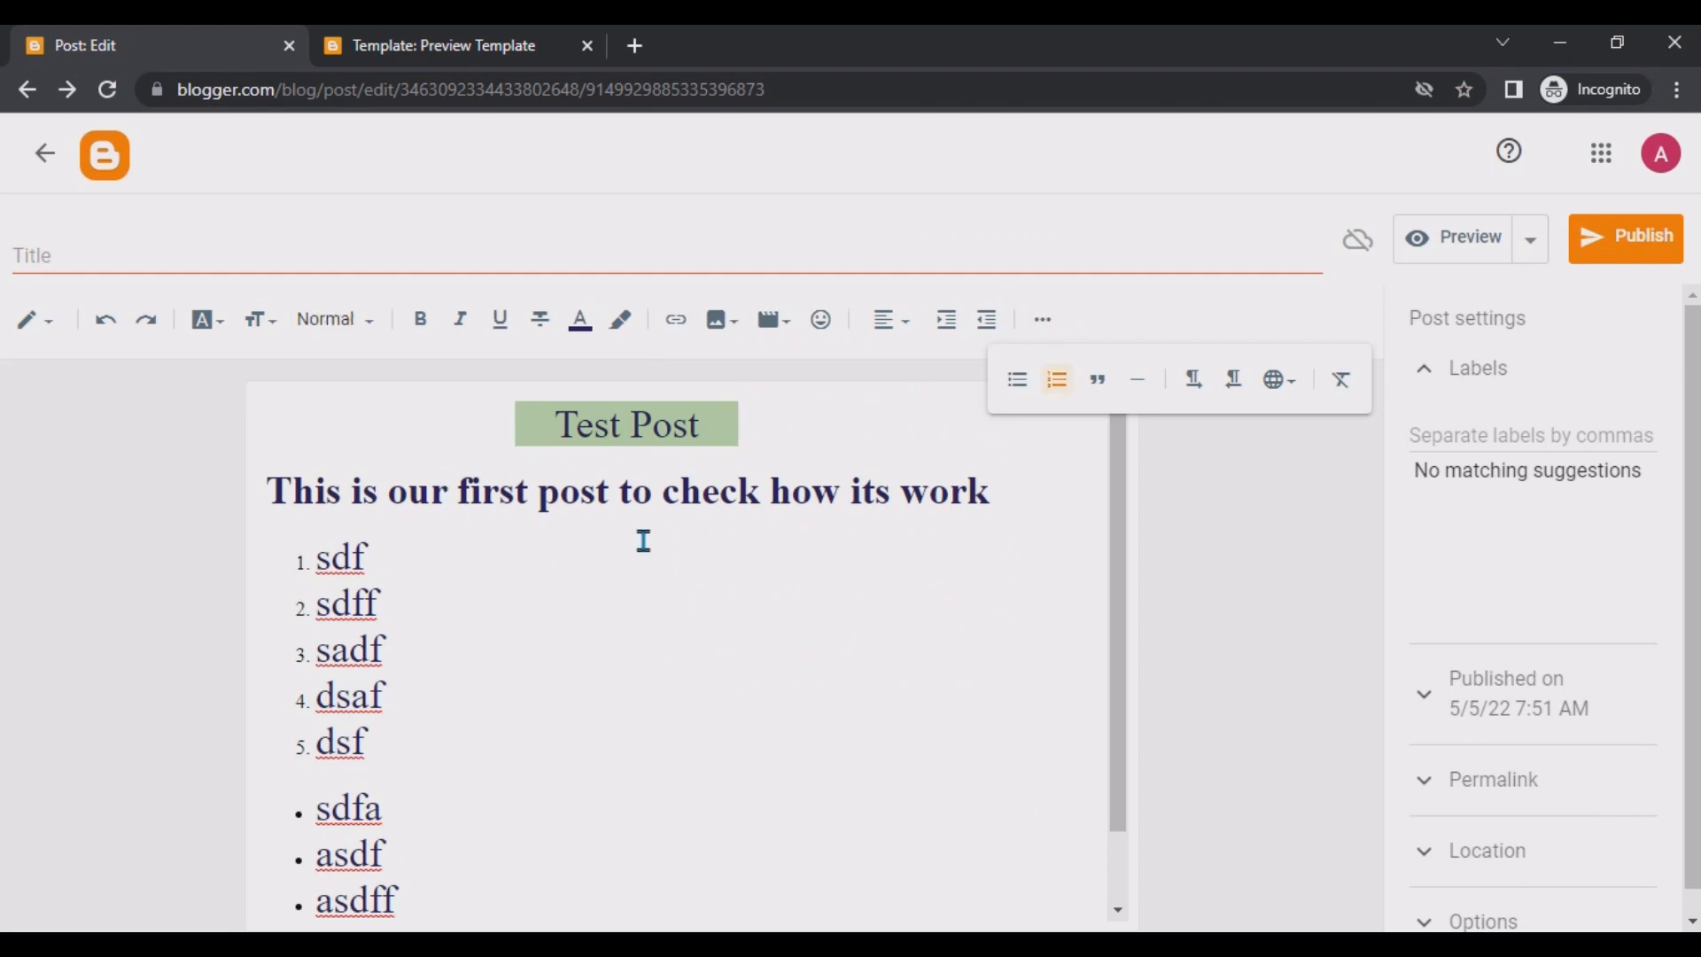
Title the post testpost and open its preview.
{"action": "left_click", "coordinate": [82, 249]}
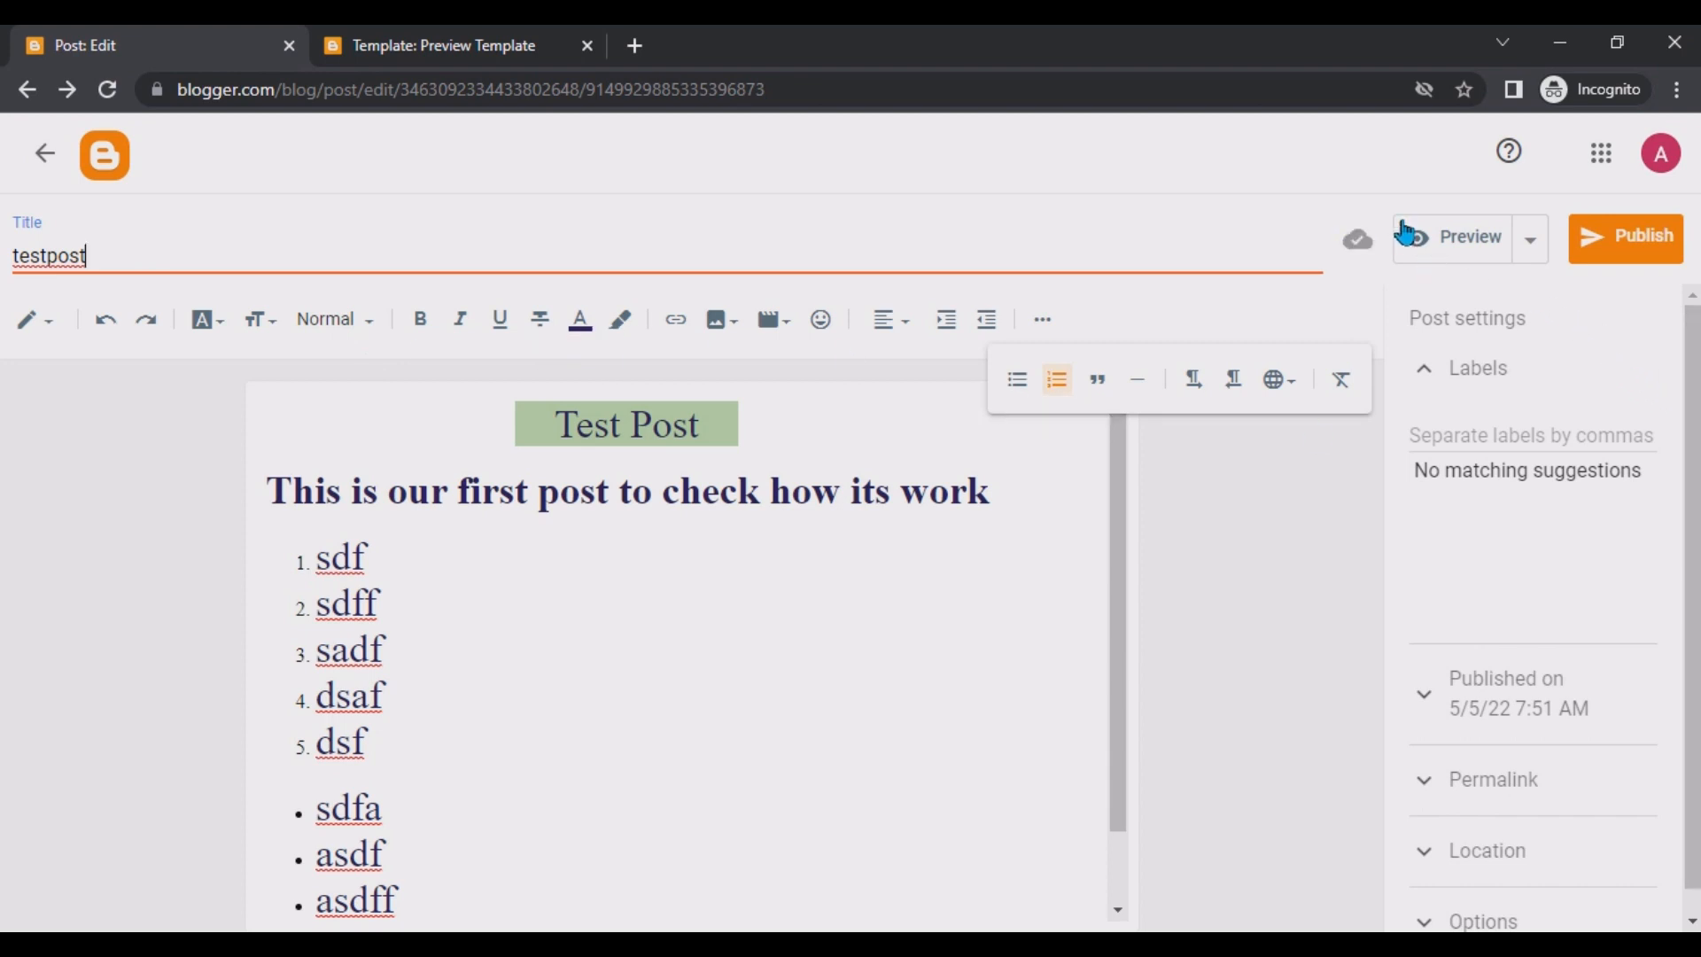
{"action": "left_click", "coordinate": [1471, 257]}
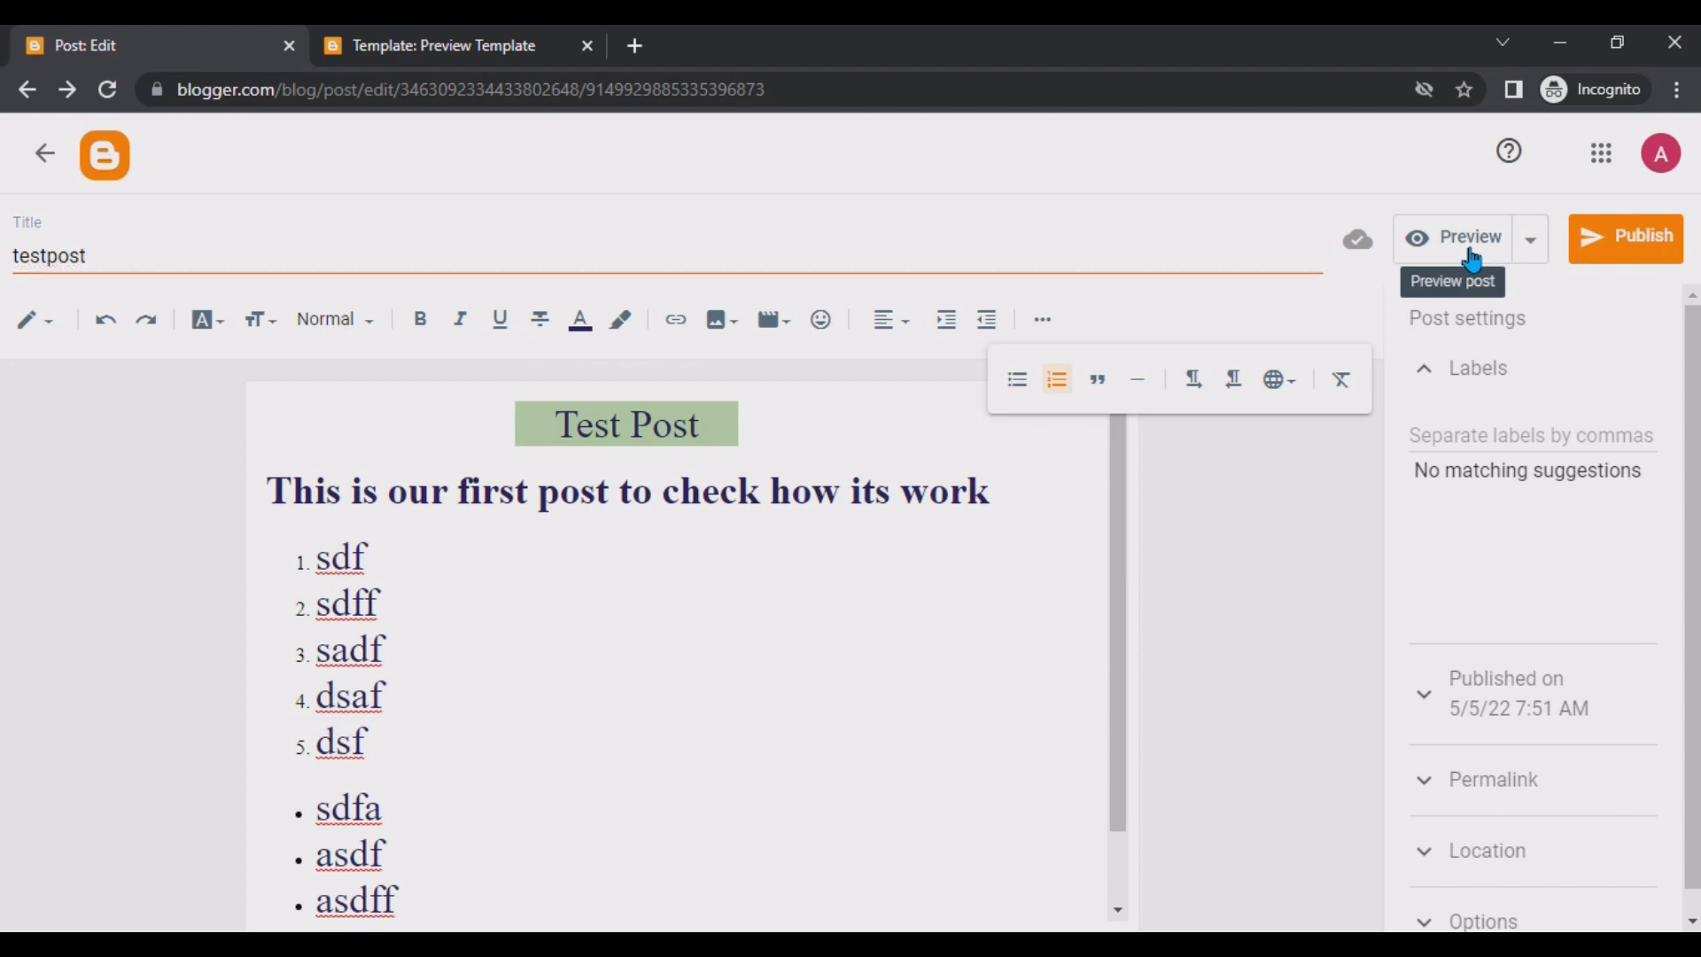
{"action": "left_click", "coordinate": [1471, 257]}
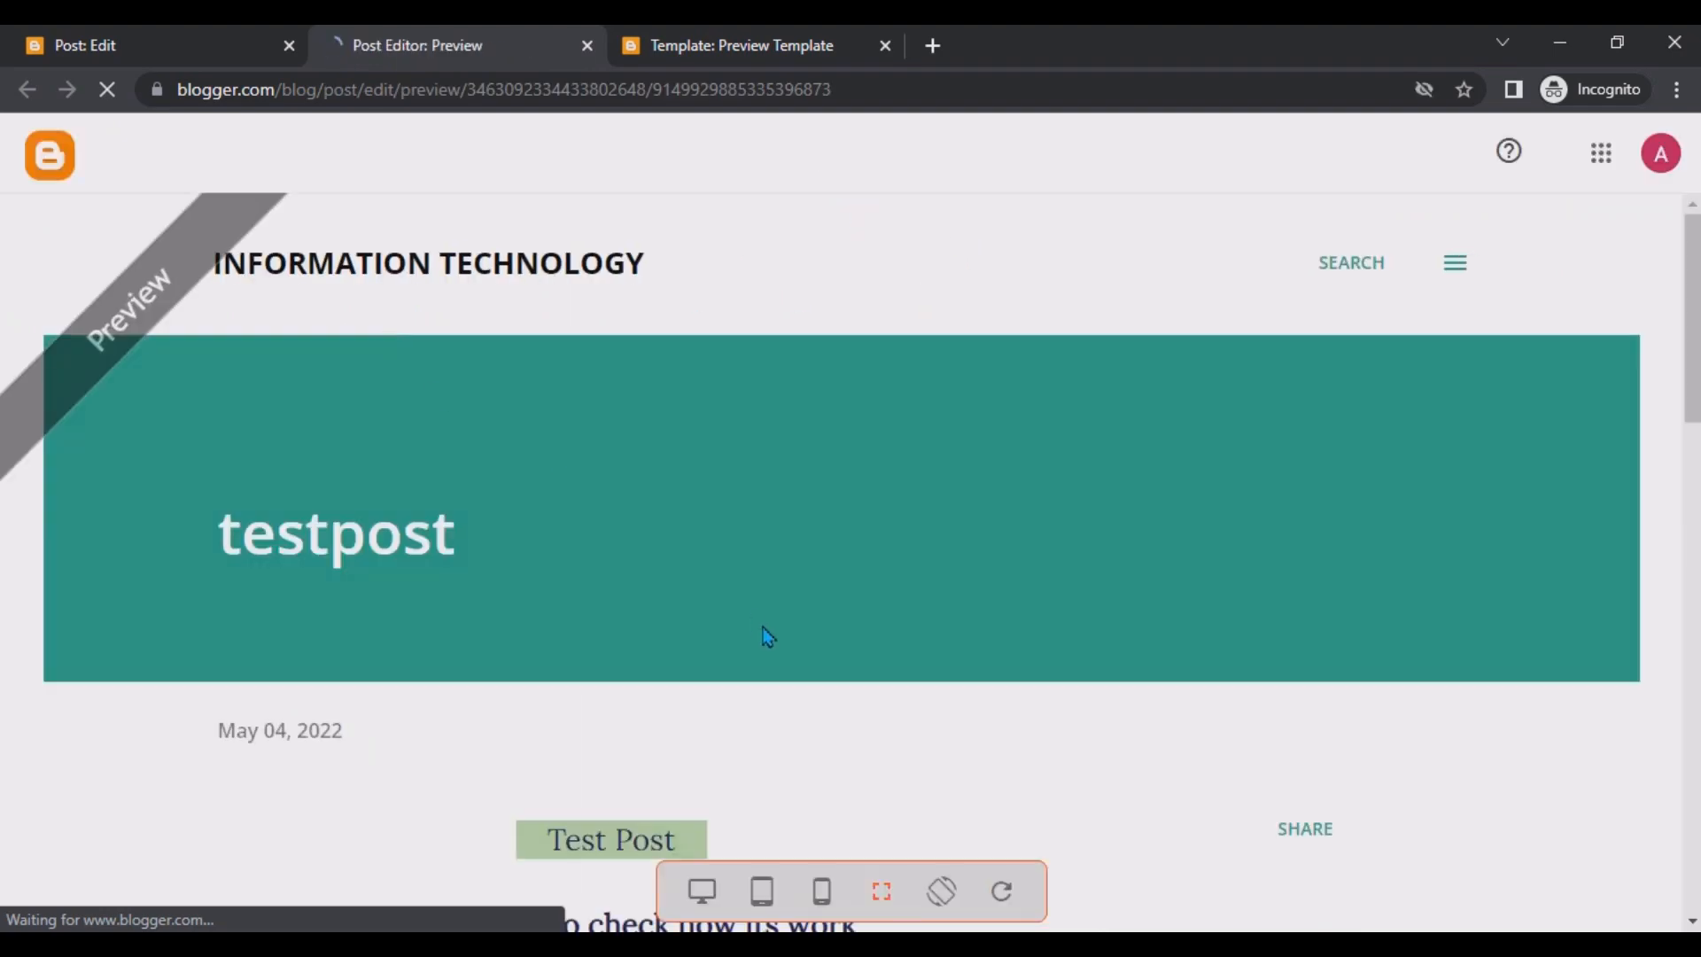
Scroll through the post preview, then return to the editor tab.
{"action": "scroll", "coordinate": [763, 636], "scroll_direction": "down", "scroll_amount": 7}
{"action": "scroll", "coordinate": [764, 636], "scroll_direction": "up", "scroll_amount": 7}
{"action": "scroll", "coordinate": [570, 363], "scroll_direction": "down", "scroll_amount": 10}
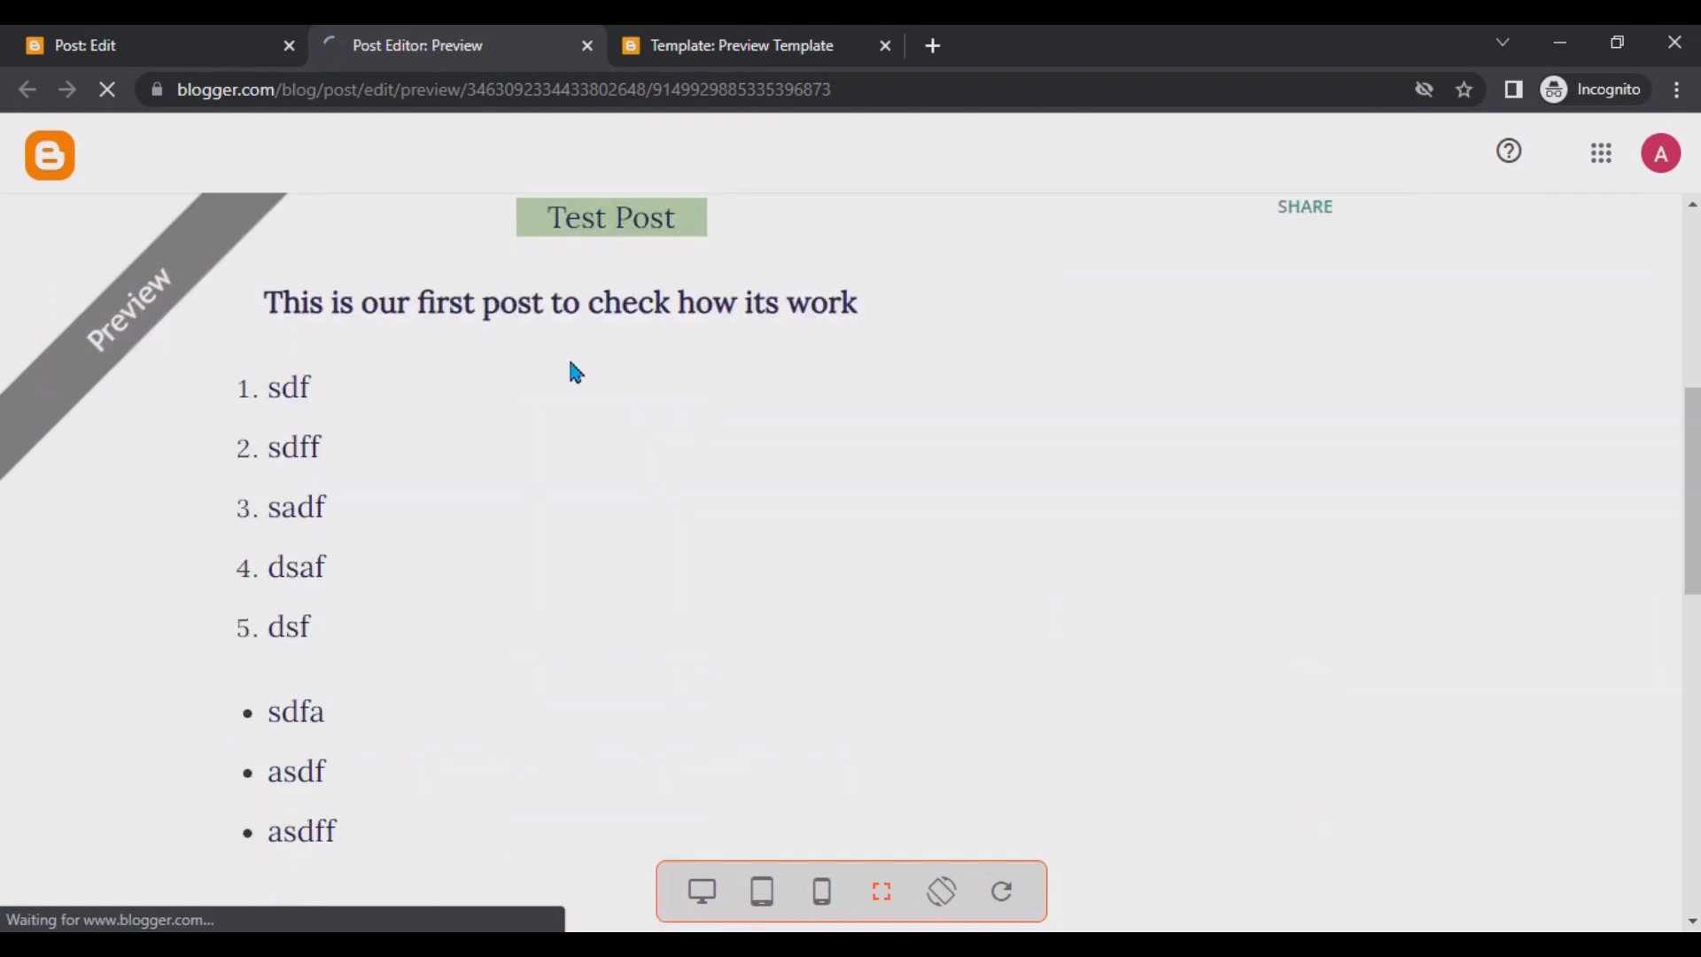
{"action": "scroll", "coordinate": [568, 372], "scroll_direction": "up", "scroll_amount": 3}
{"action": "scroll", "coordinate": [568, 372], "scroll_direction": "down", "scroll_amount": 2}
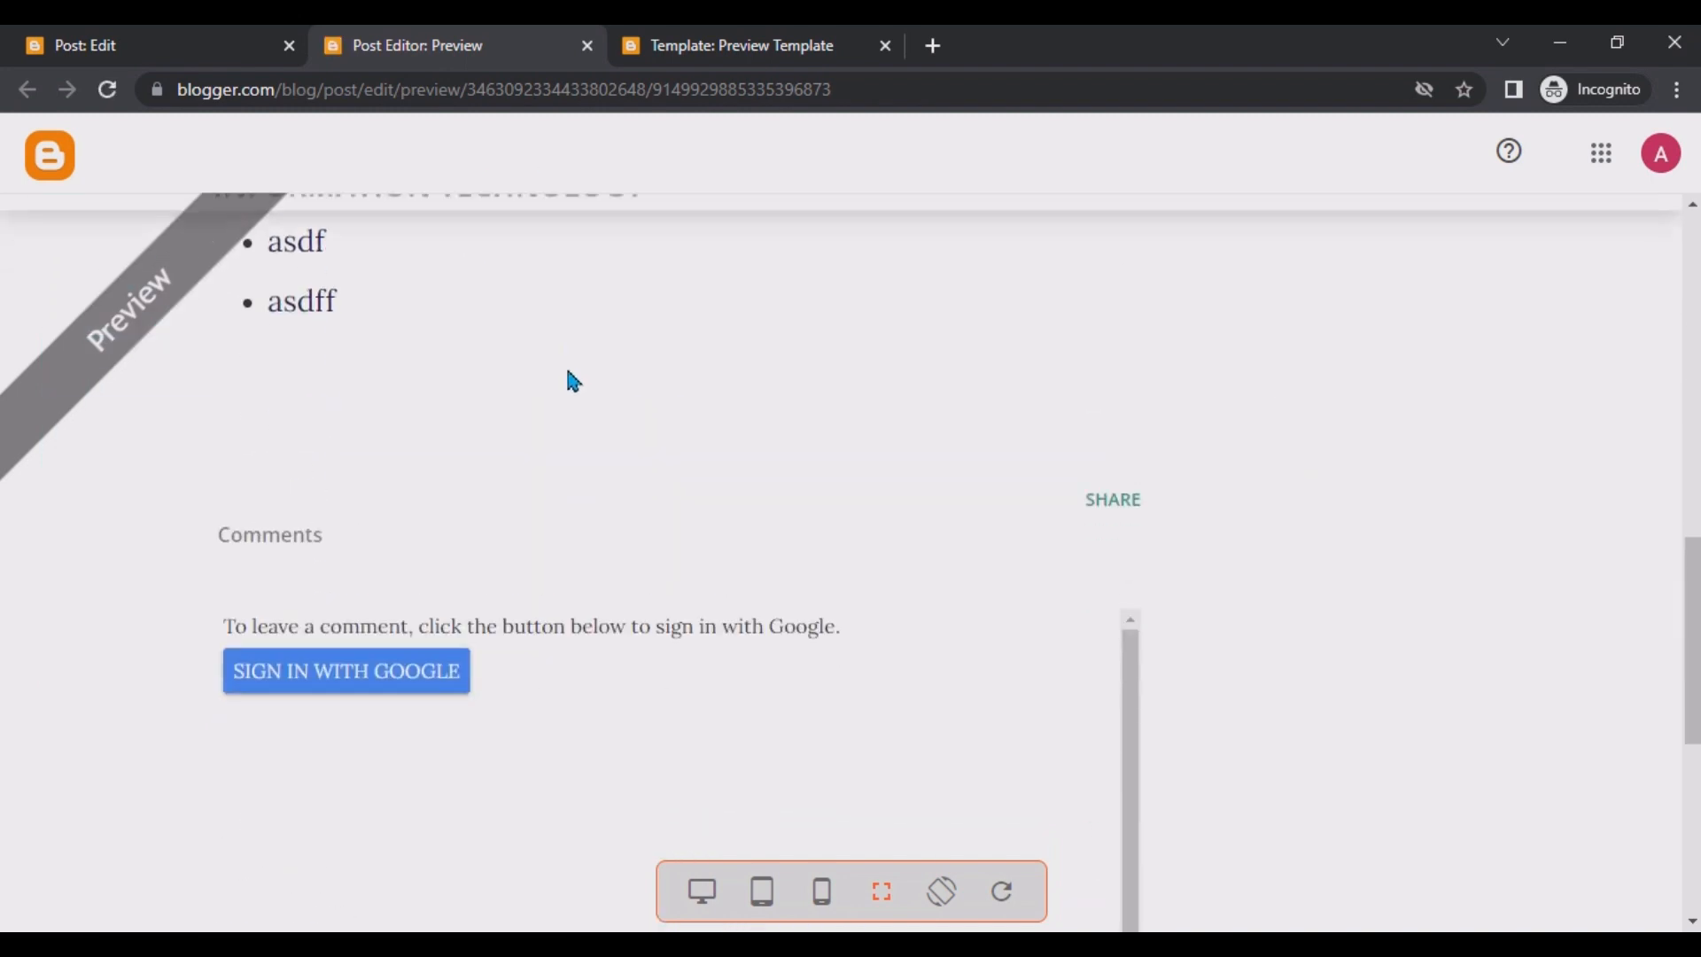
{"action": "scroll", "coordinate": [574, 381], "scroll_direction": "up", "scroll_amount": 8}
{"action": "left_click", "coordinate": [178, 45]}
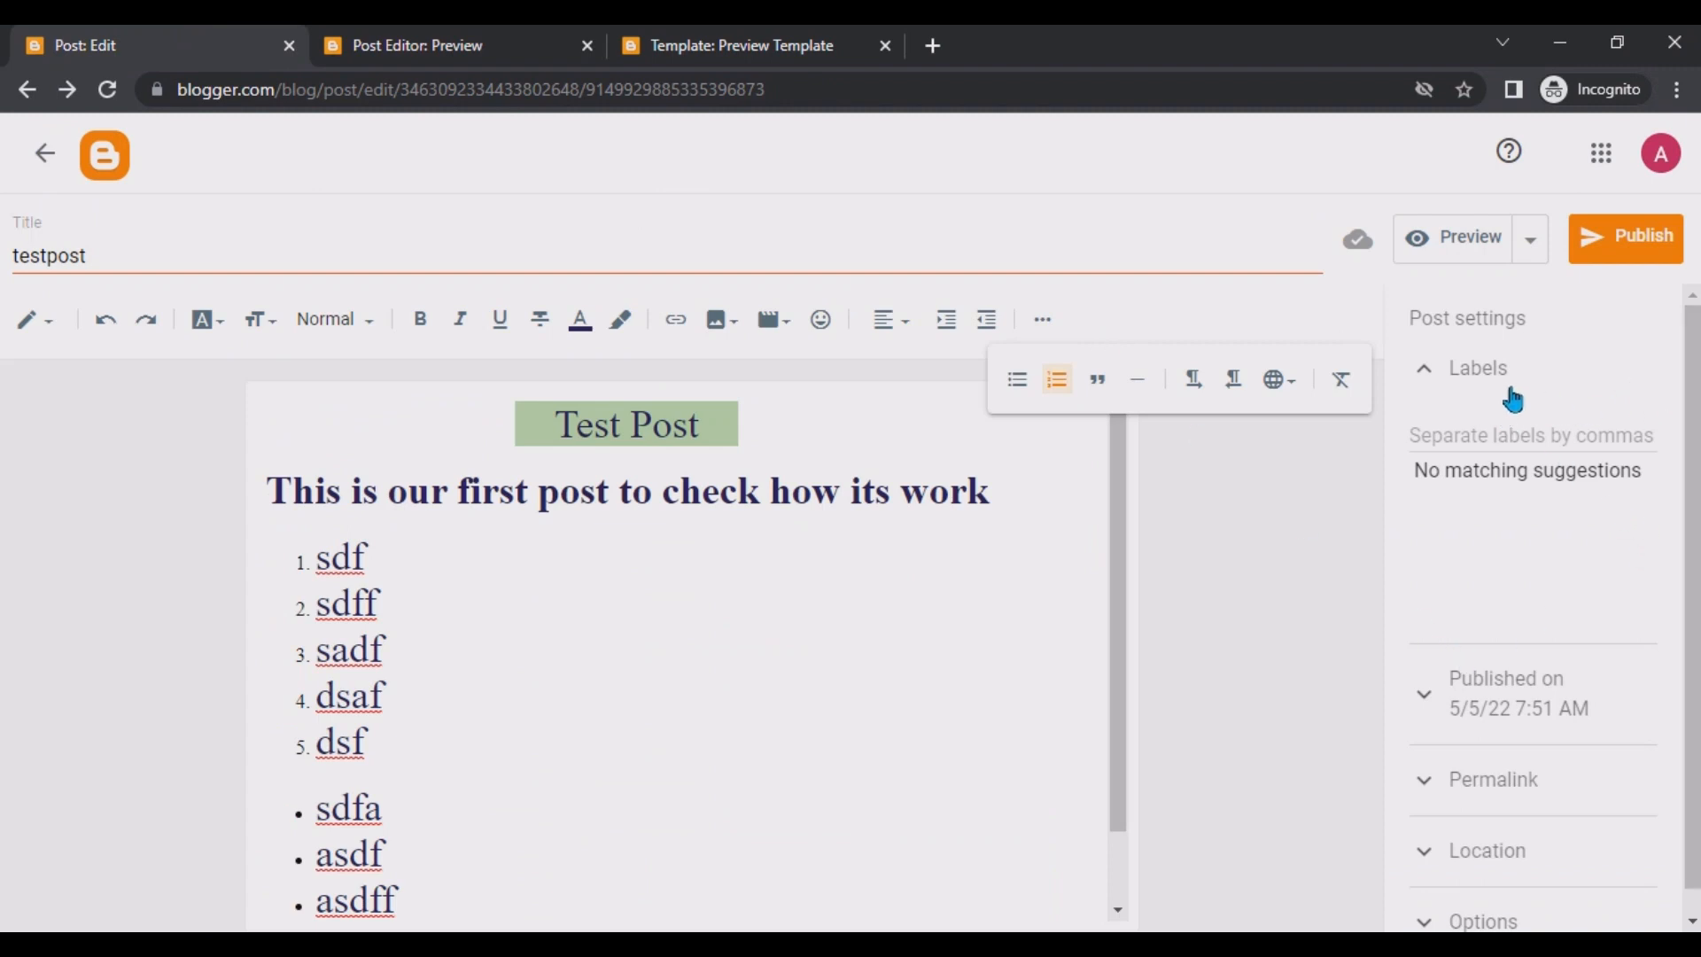
Collapse and reopen the Labels section of the post settings and focus its field.
{"action": "left_click", "coordinate": [1468, 372]}
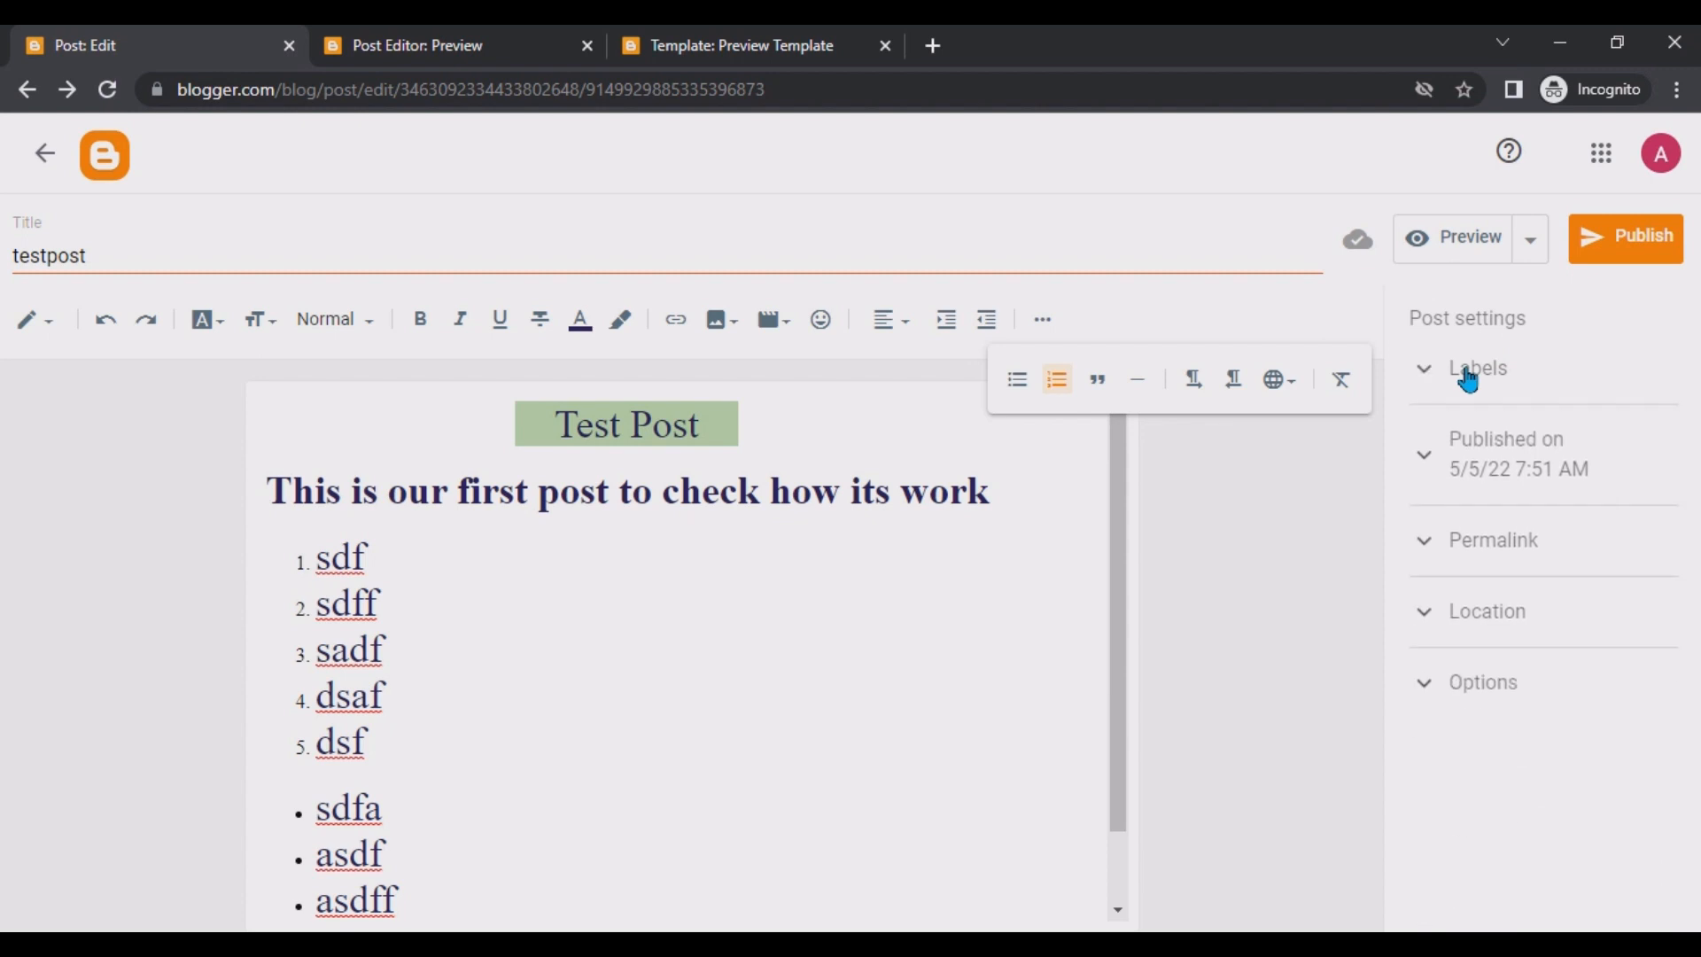
{"action": "left_click", "coordinate": [1468, 372]}
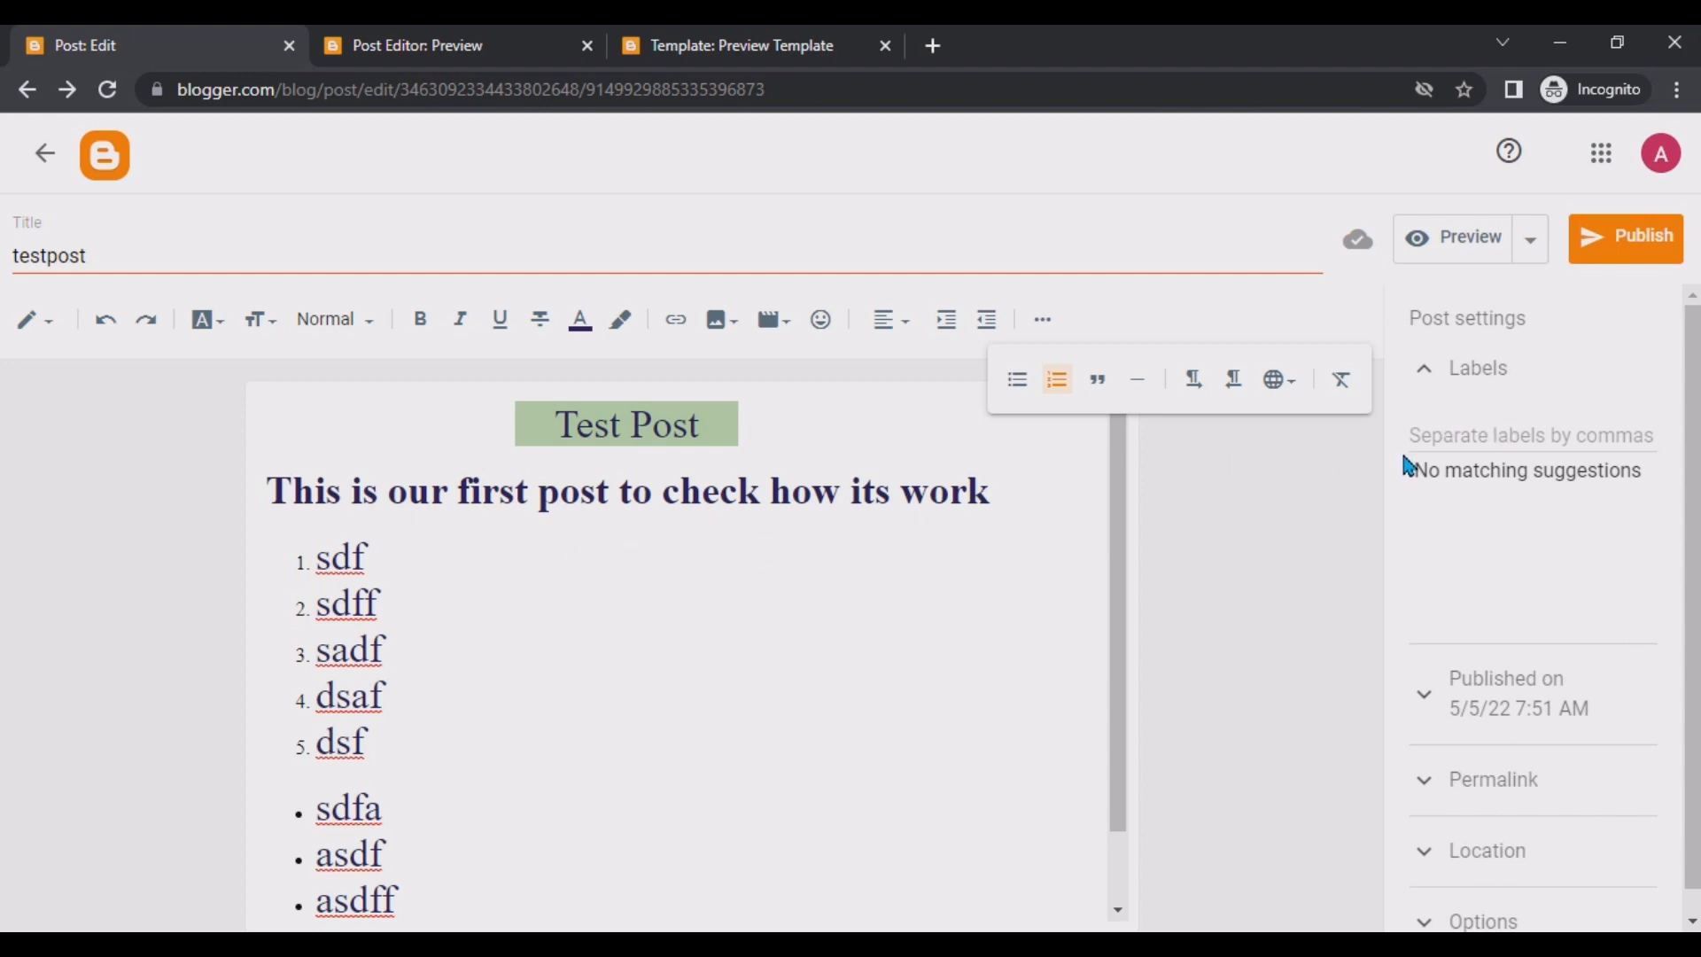
{"action": "left_click", "coordinate": [1532, 437]}
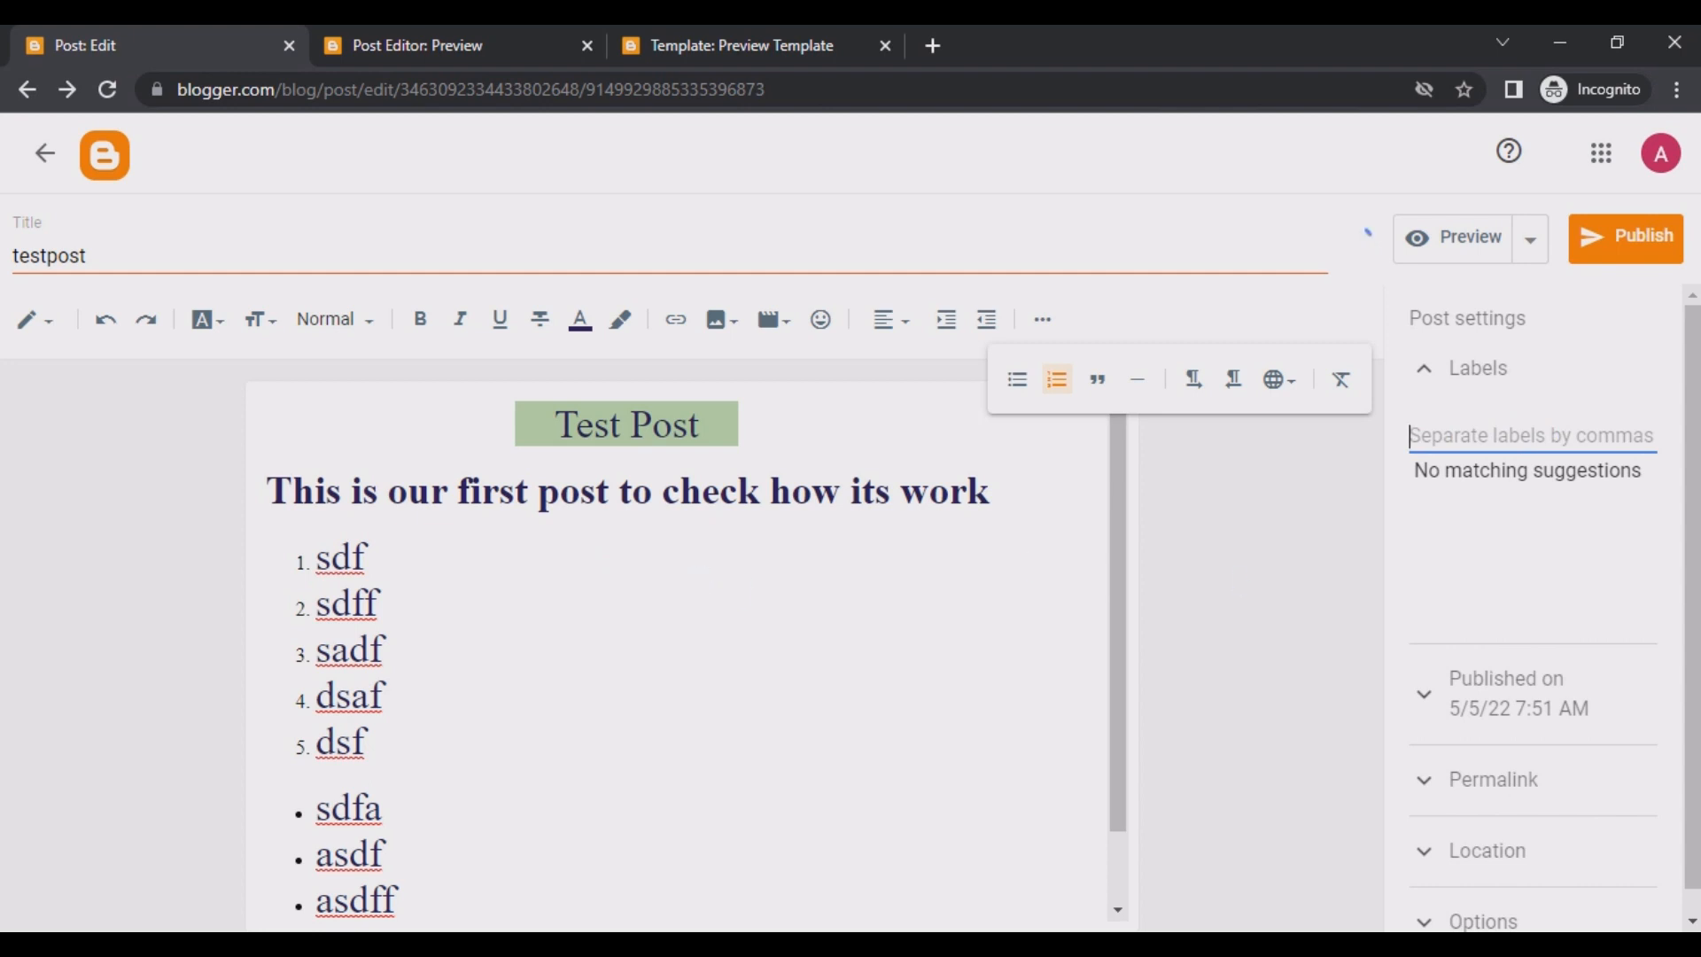
{"action": "scroll", "coordinate": [1404, 667], "scroll_direction": "down", "scroll_amount": 1}
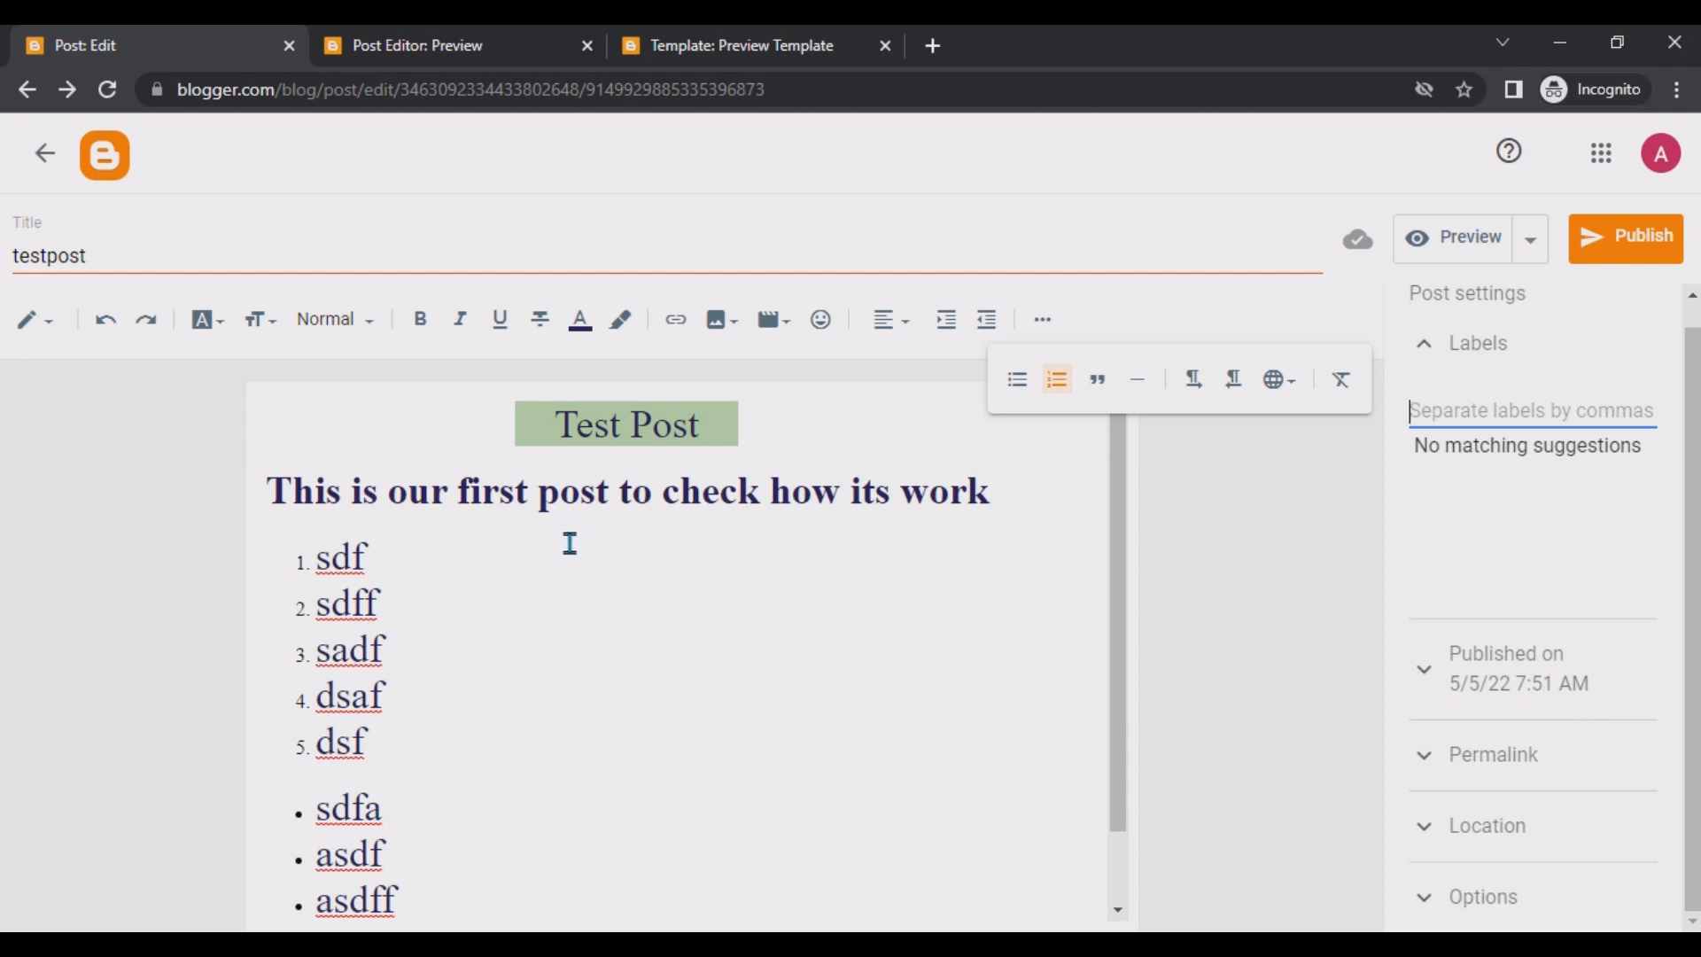
{"action": "left_click", "coordinate": [729, 456]}
{"action": "left_click_drag", "start_coordinate": [716, 434], "coordinate": [372, 432]}
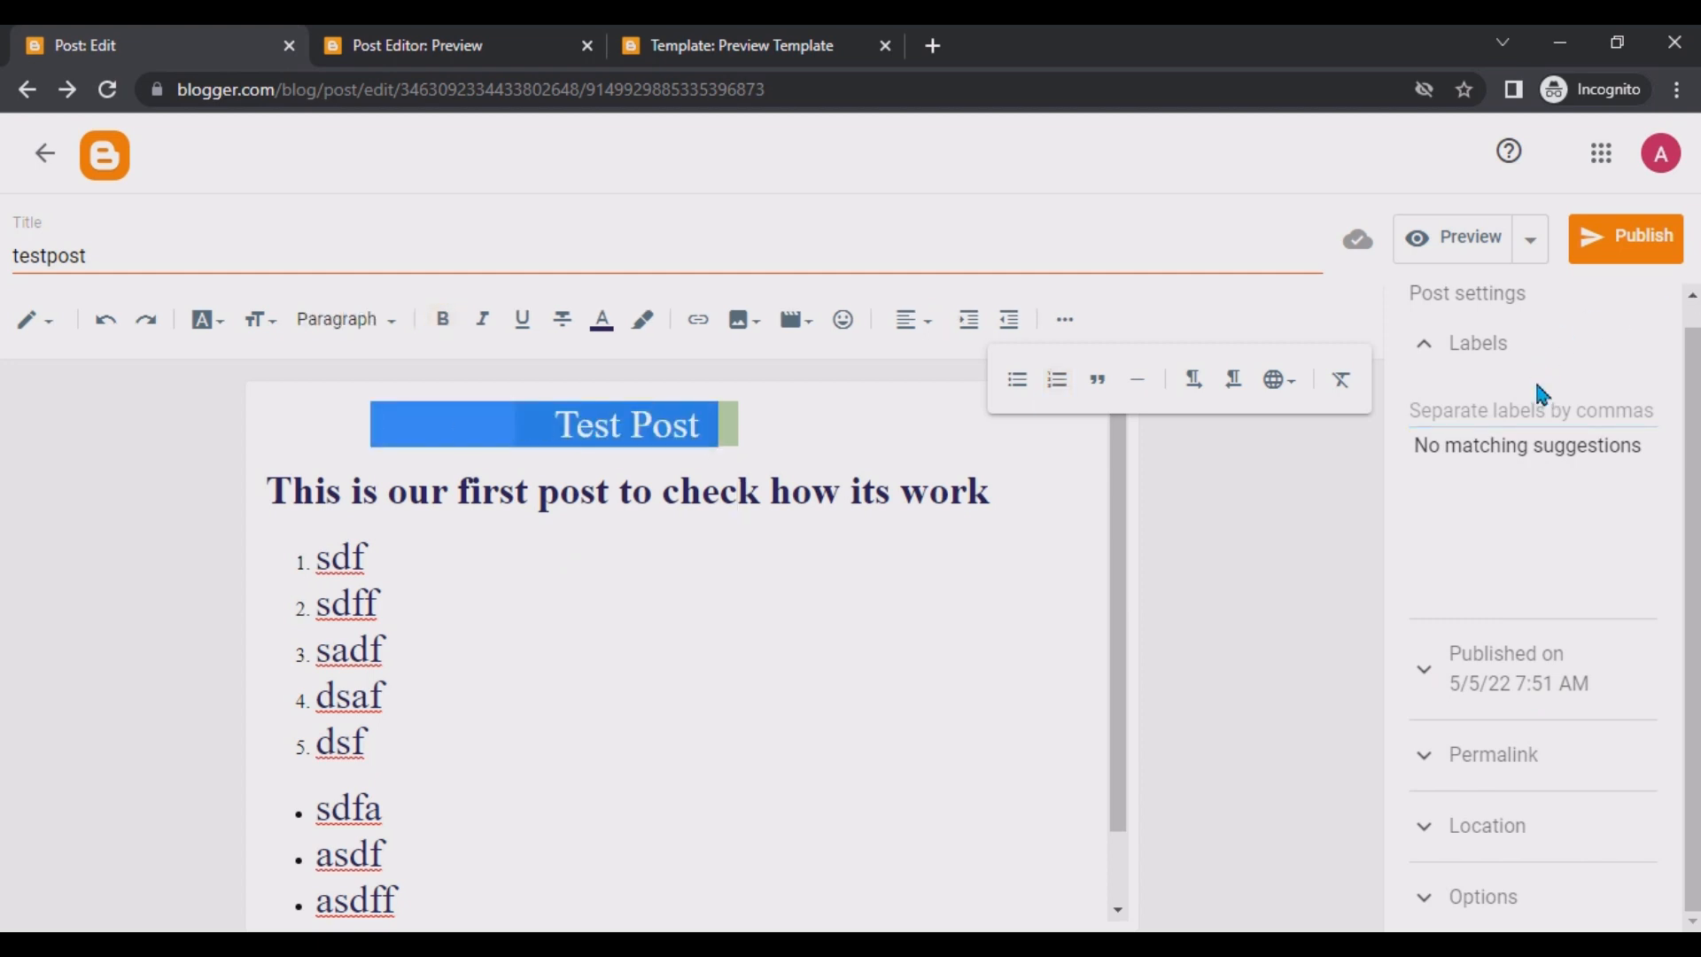
{"action": "left_click", "coordinate": [1511, 407]}
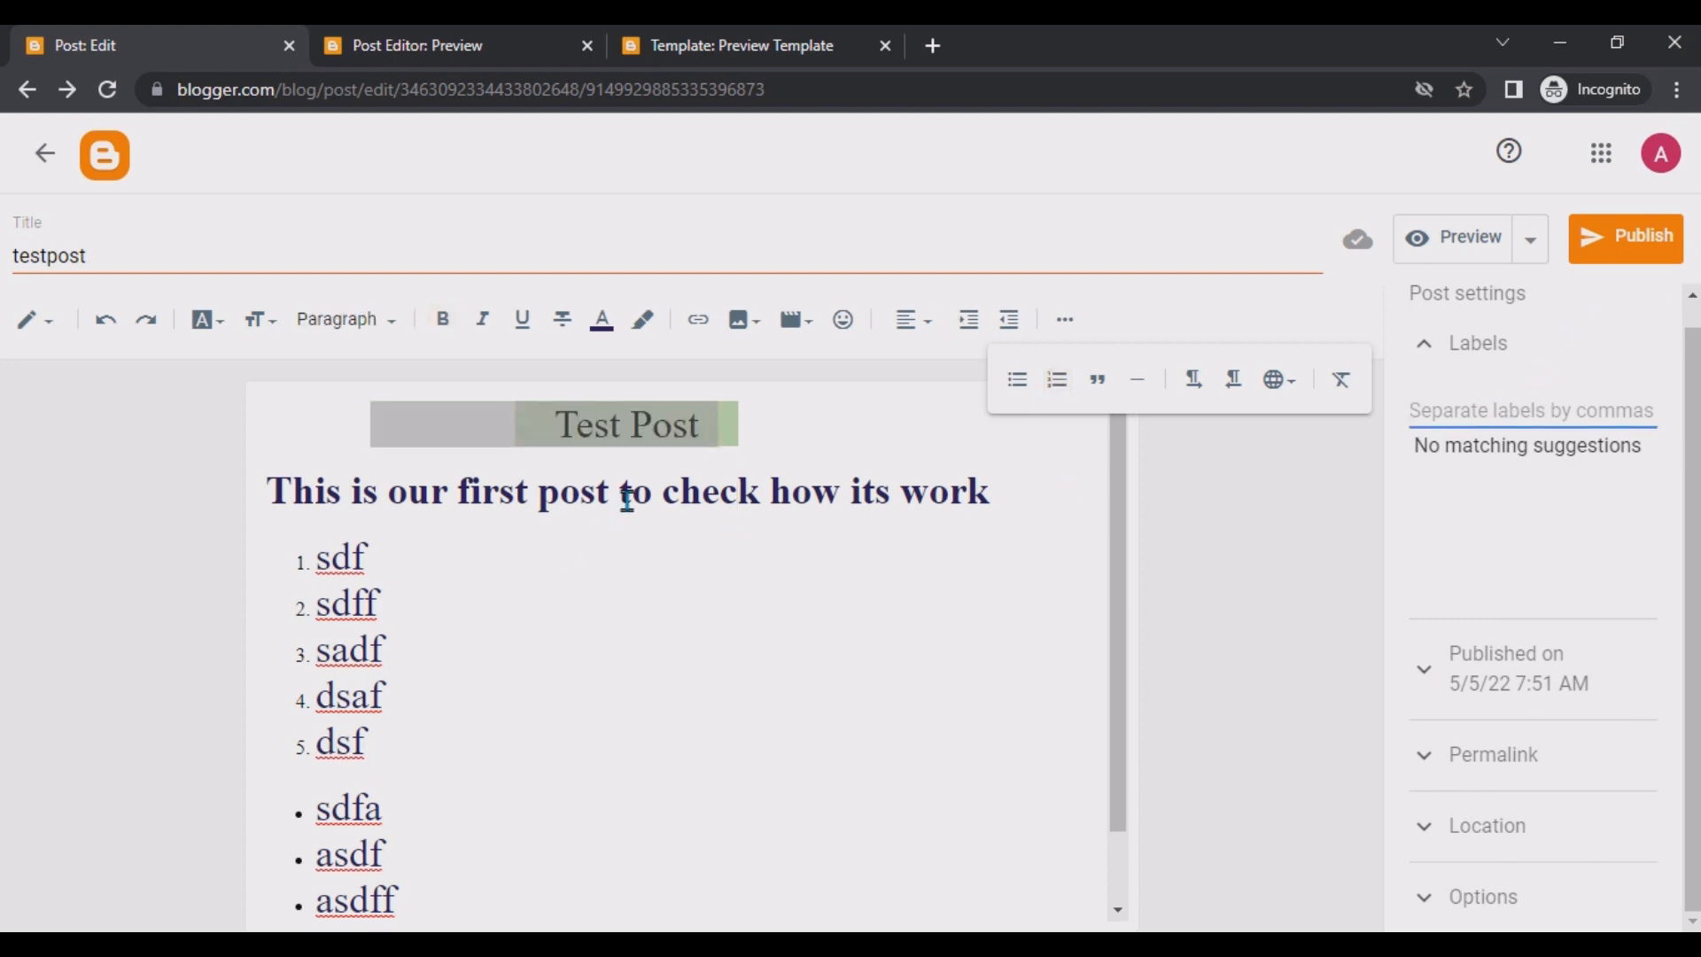
{"action": "left_click", "coordinate": [686, 425]}
{"action": "left_click_drag", "start_coordinate": [715, 421], "coordinate": [483, 429]}
{"action": "left_click", "coordinate": [380, 564]}
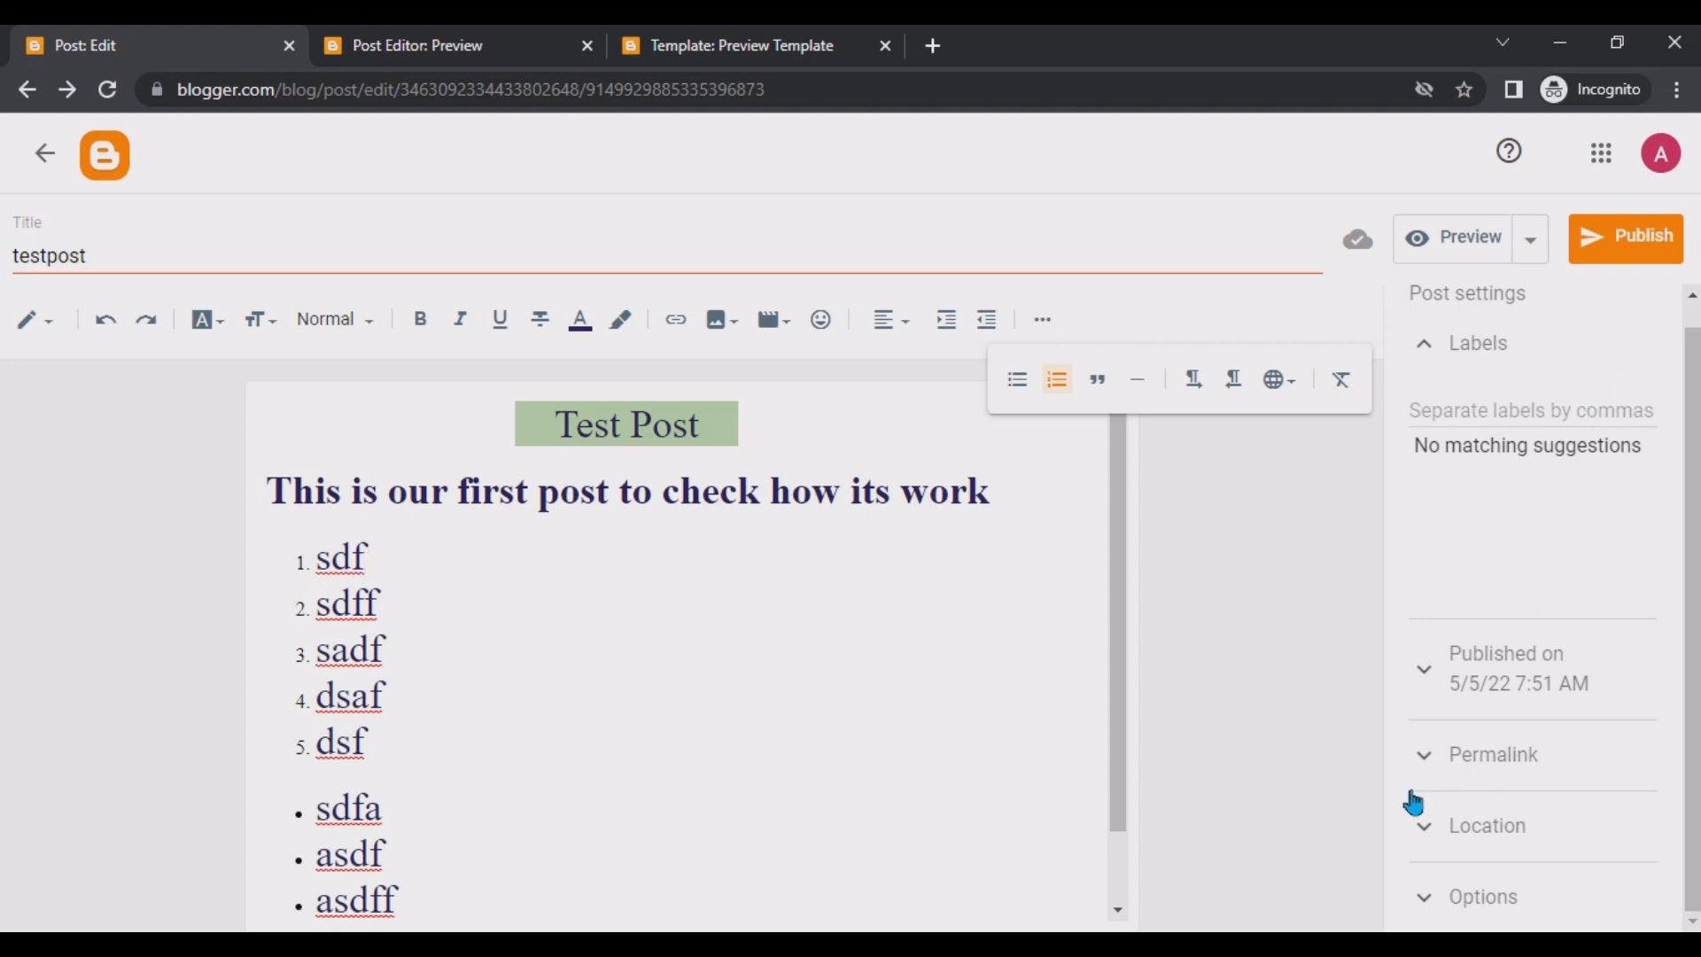
Expand the Permalink section and examine the parts of the post's address.
{"action": "left_click", "coordinate": [1449, 755]}
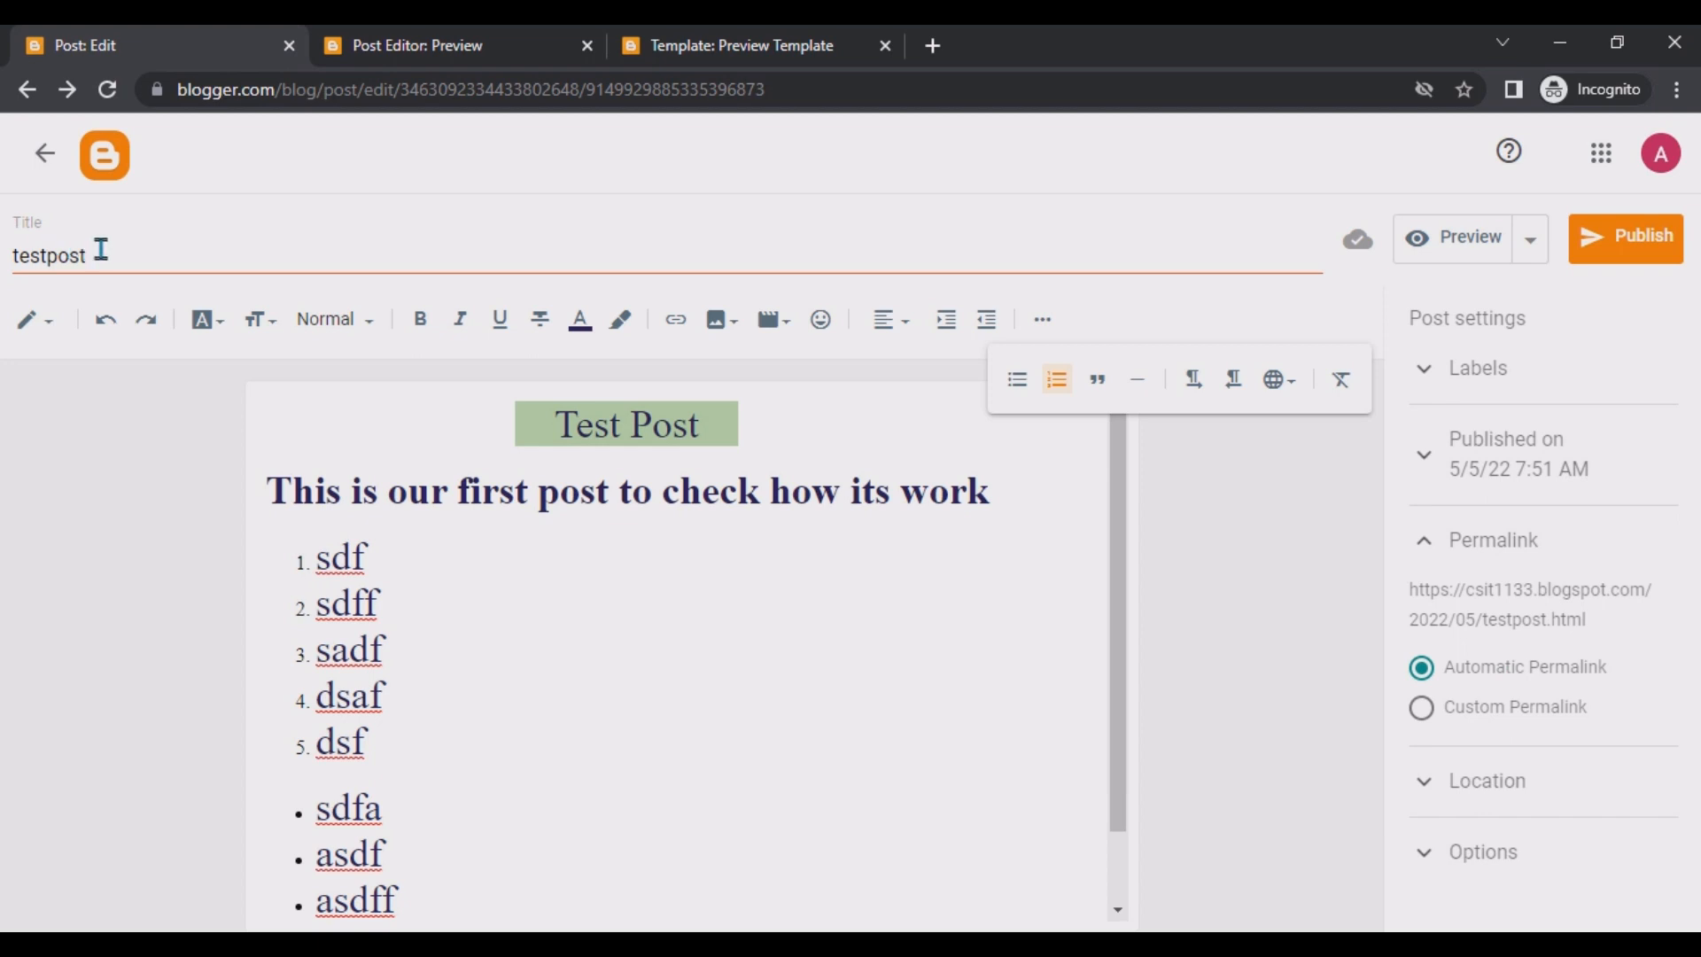
{"action": "left_click_drag", "start_coordinate": [101, 250], "coordinate": [3, 262]}
{"action": "left_click", "coordinate": [257, 591]}
{"action": "left_click_drag", "start_coordinate": [1643, 587], "coordinate": [1488, 589]}
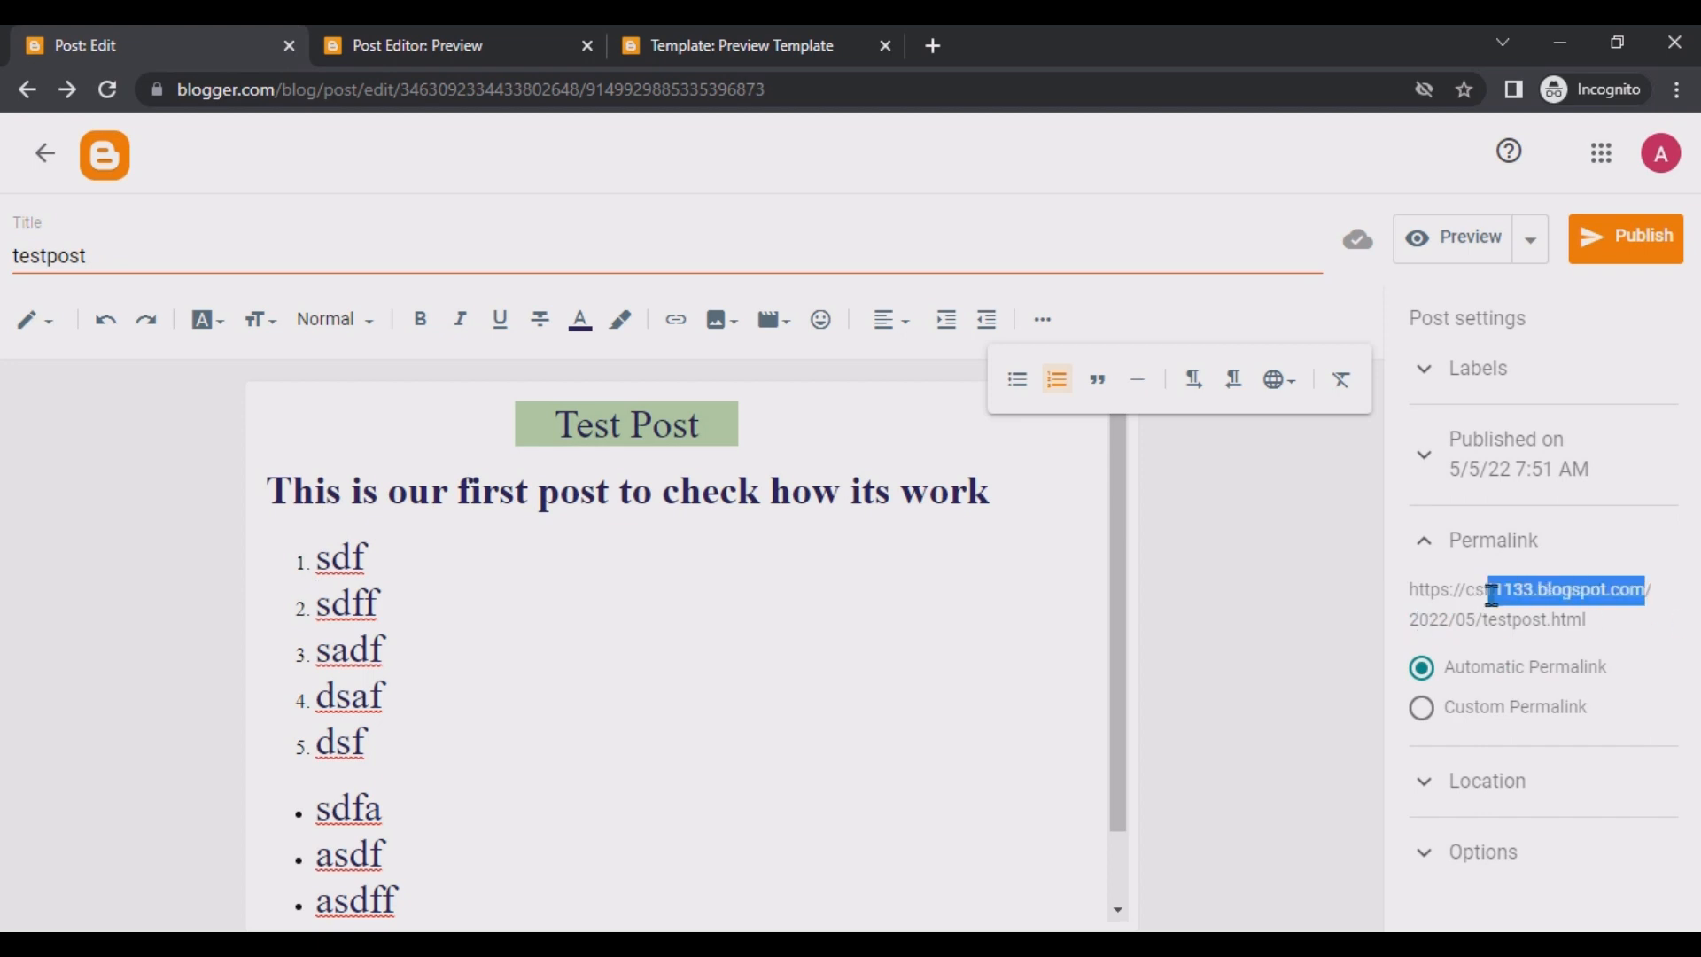
{"action": "left_click", "coordinate": [1473, 593]}
{"action": "double_click", "coordinate": [1498, 589]}
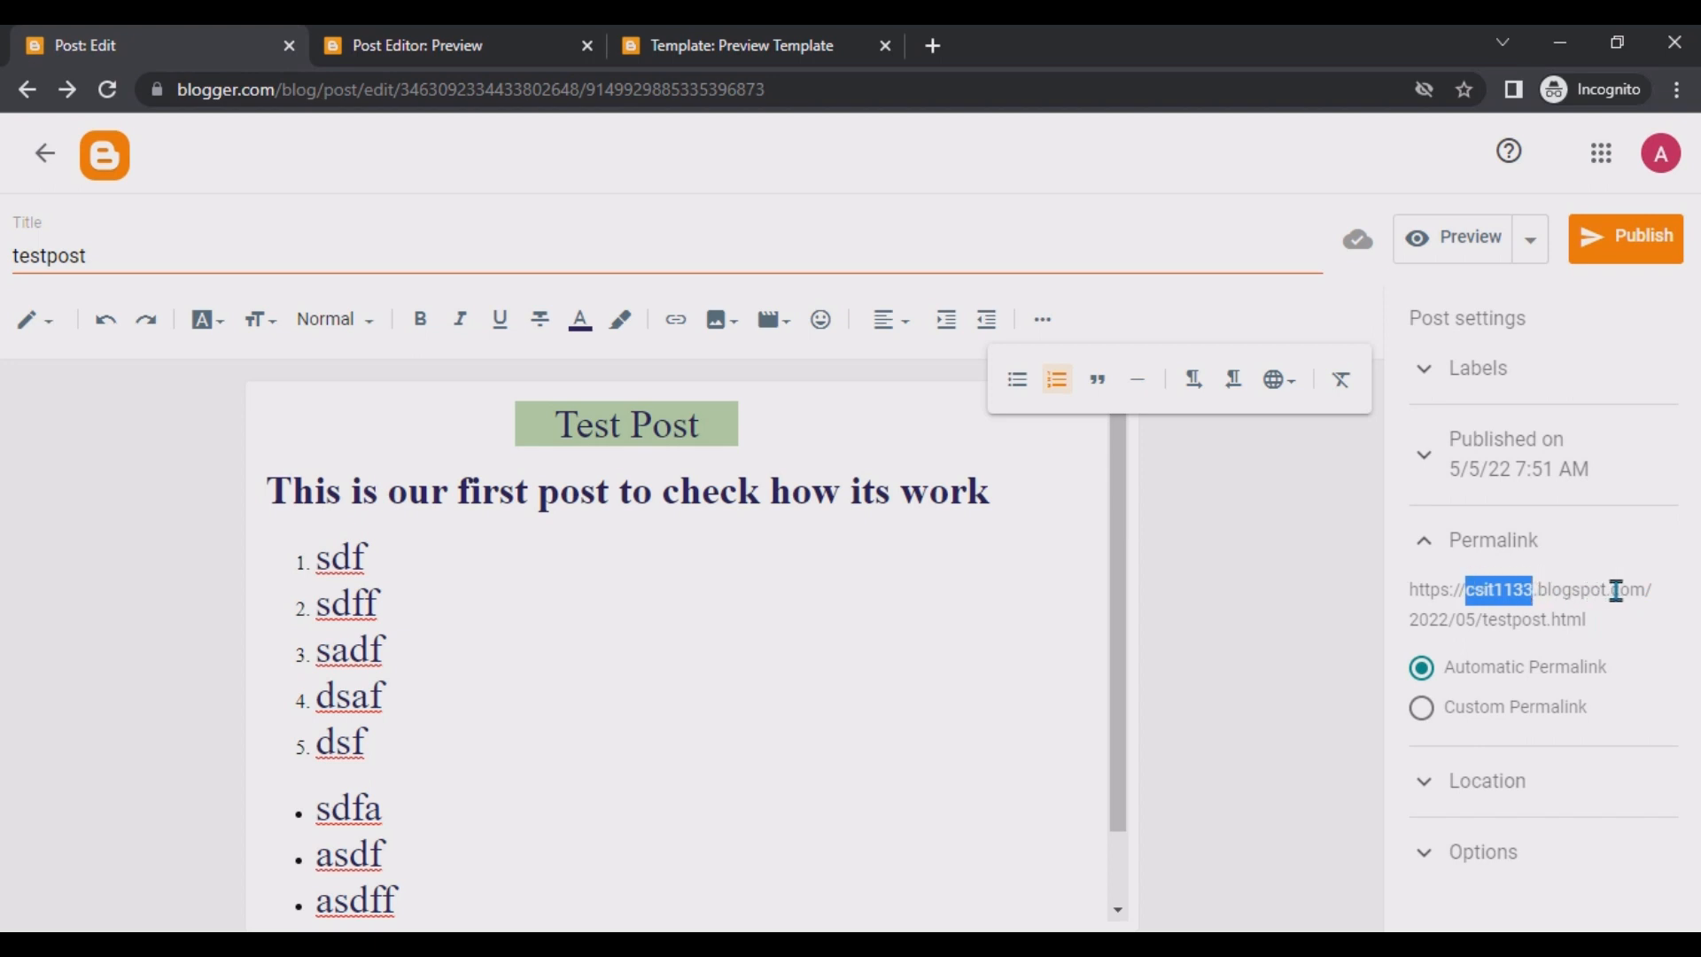
{"action": "double_click", "coordinate": [1416, 620]}
{"action": "double_click", "coordinate": [1464, 620]}
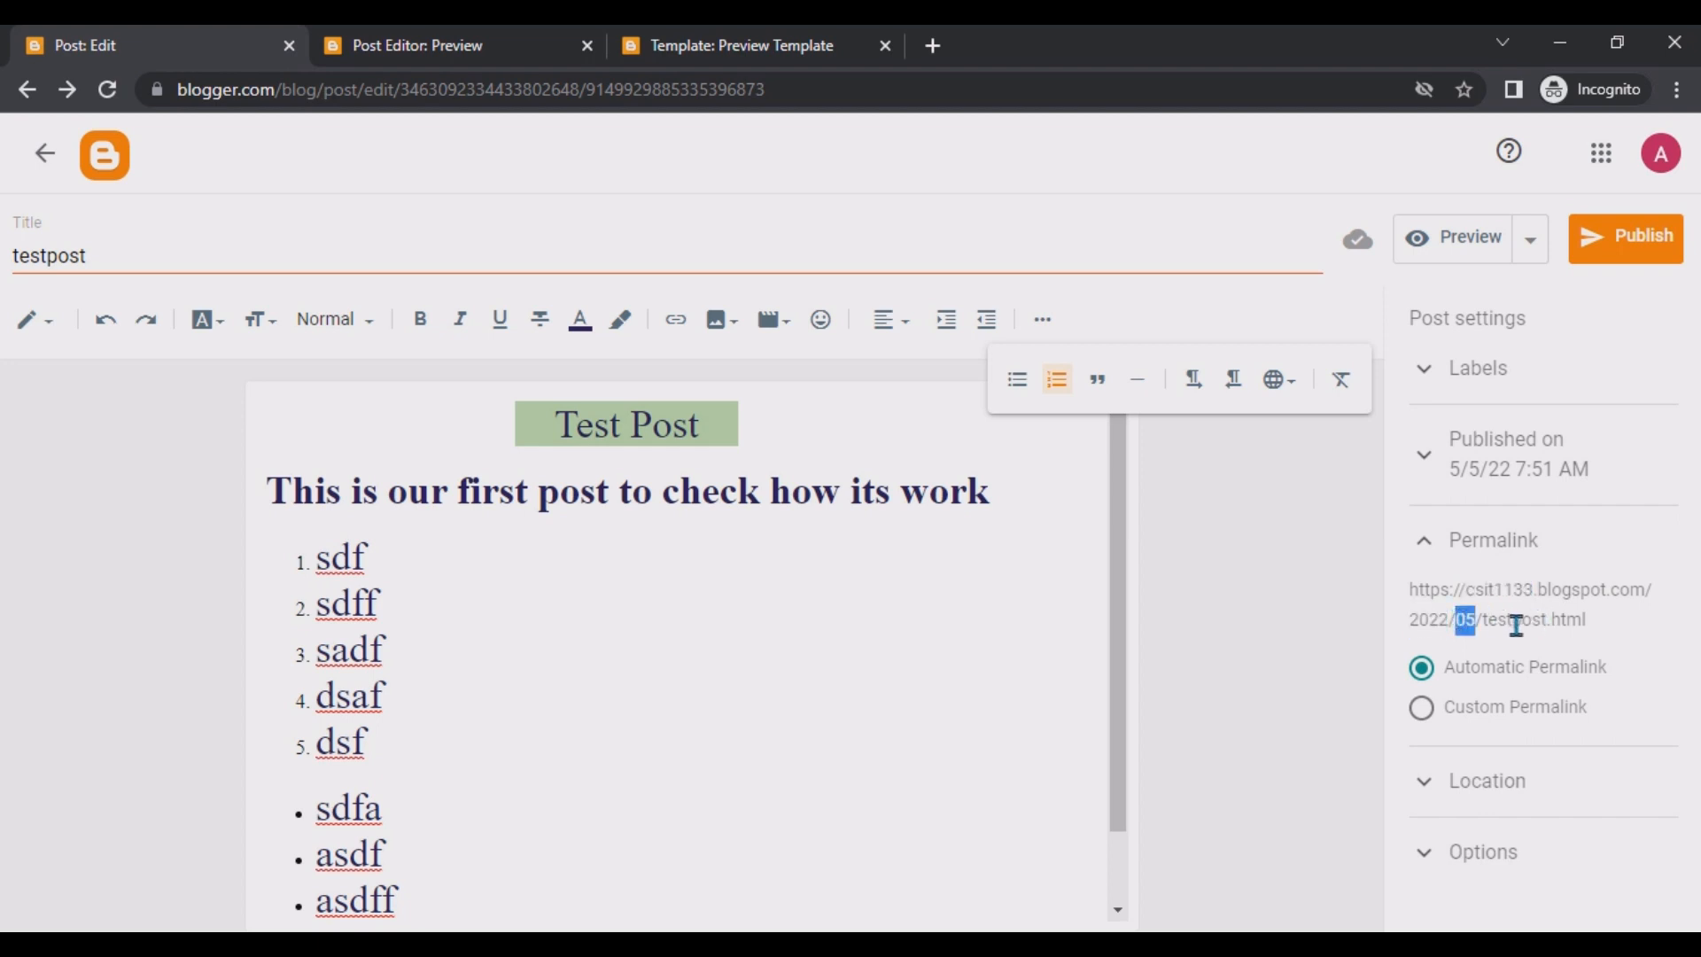
{"action": "left_click_drag", "start_coordinate": [1487, 622], "coordinate": [1582, 623]}
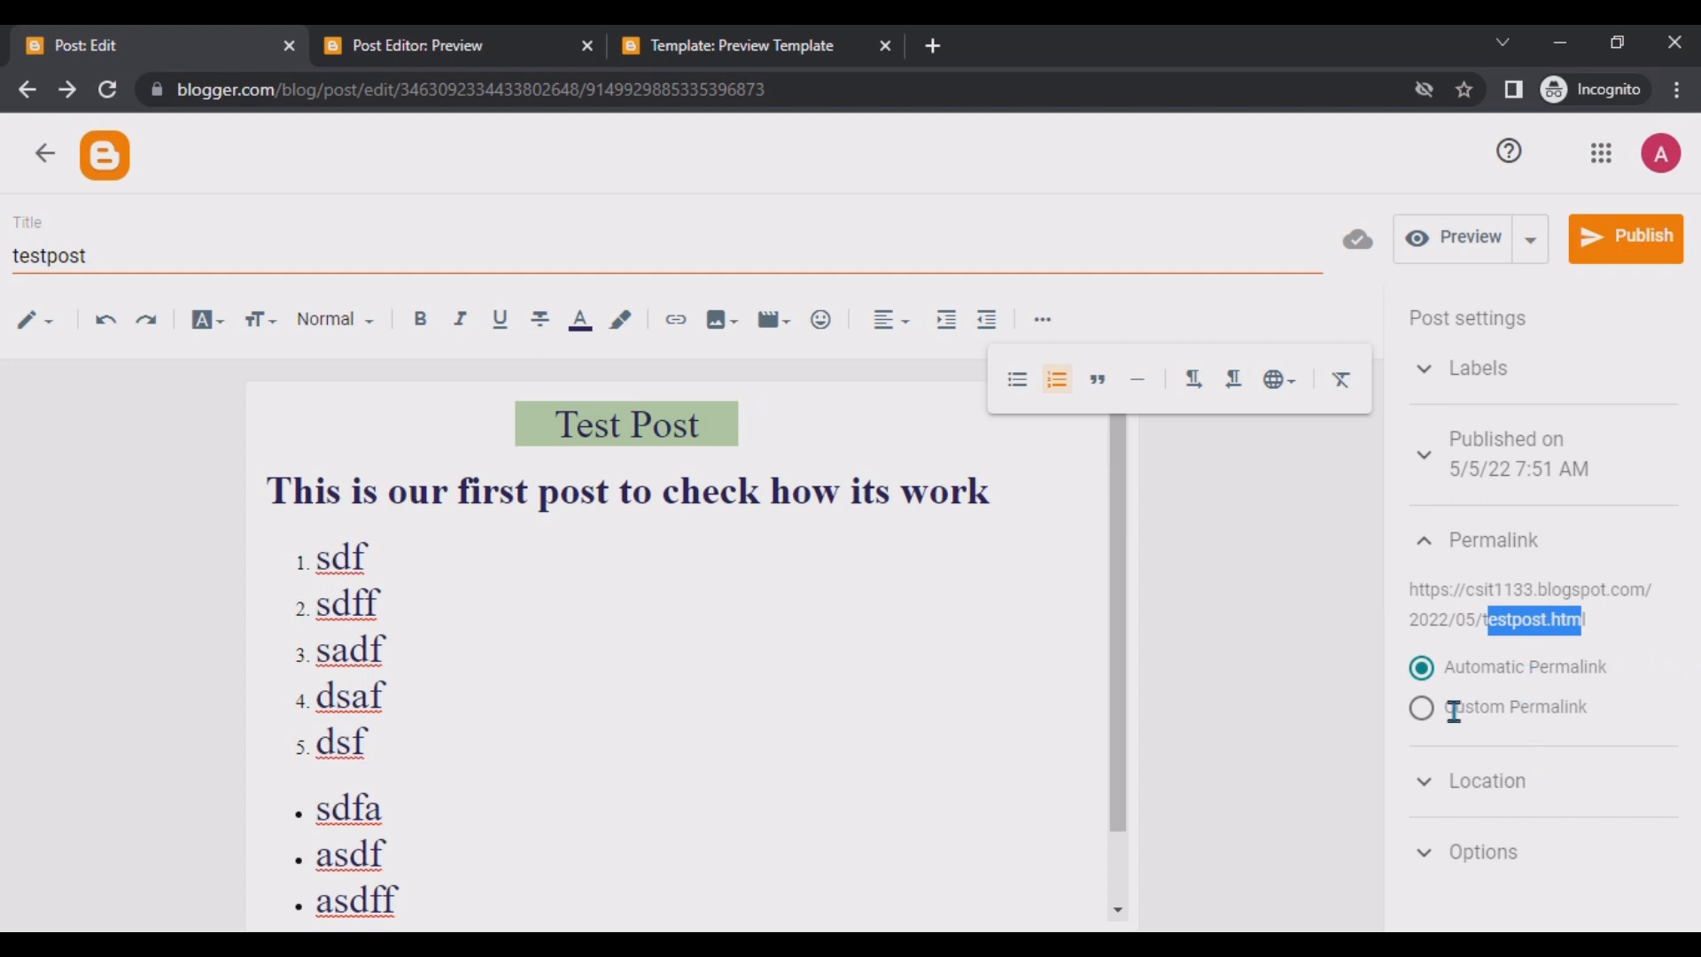
{"action": "left_click", "coordinate": [1428, 720]}
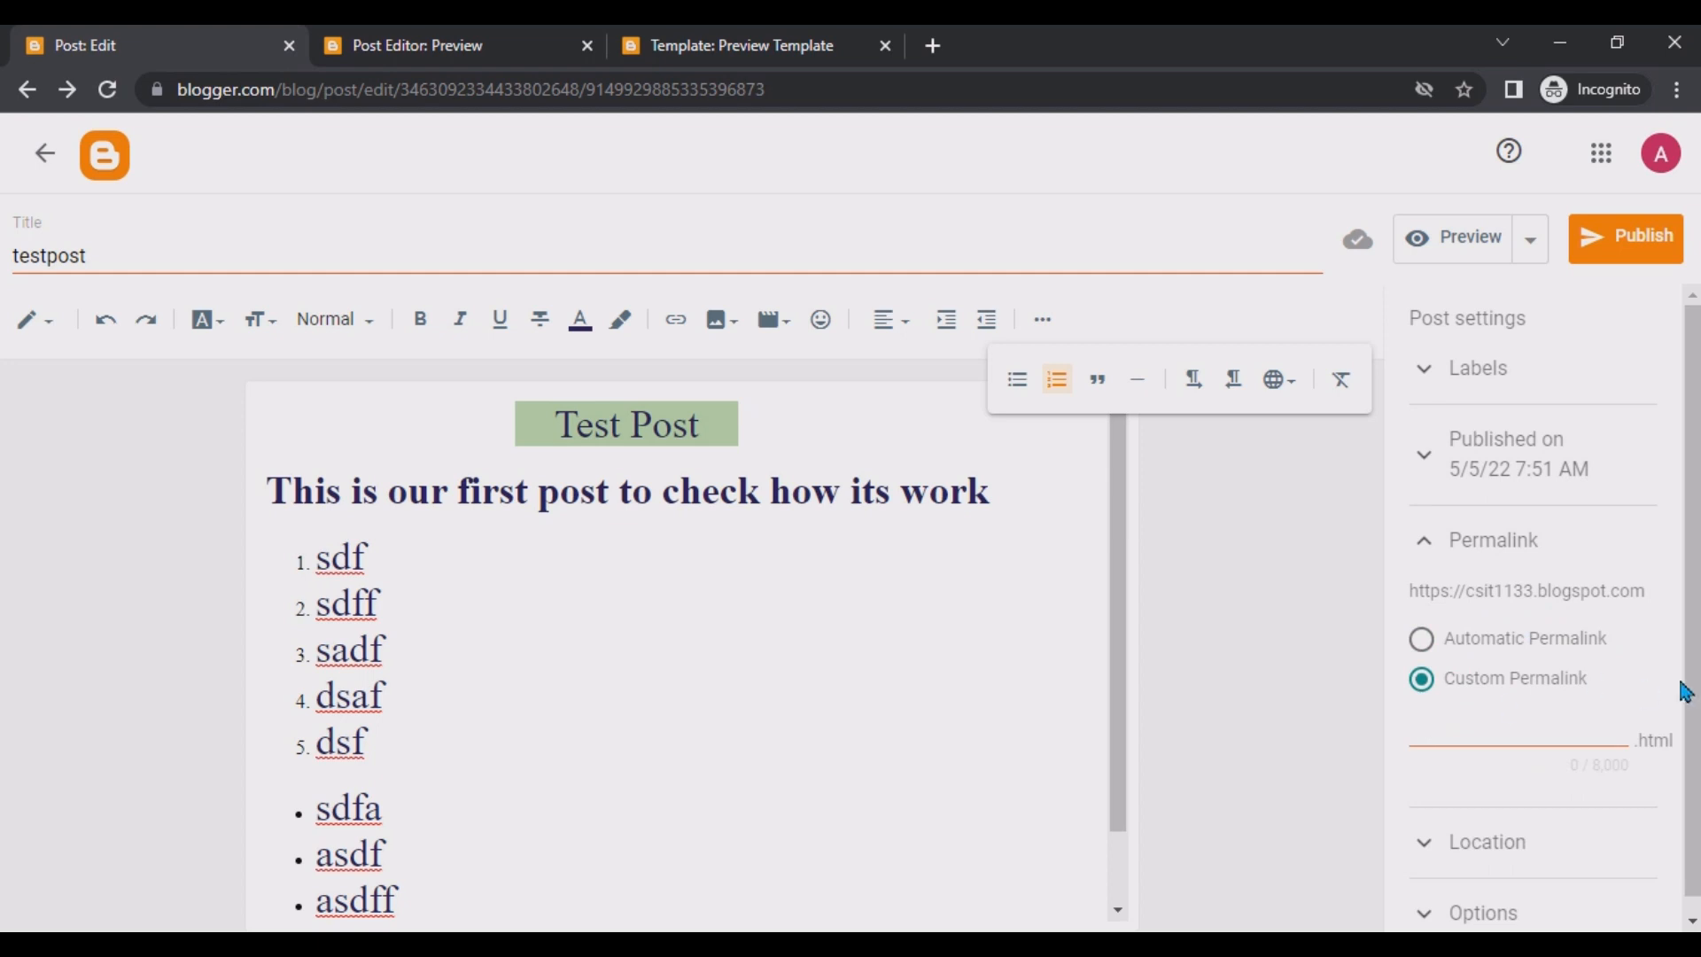
{"action": "scroll", "coordinate": [1692, 753], "scroll_direction": "down", "scroll_amount": 1}
{"action": "scroll", "coordinate": [1692, 760], "scroll_direction": "down", "scroll_amount": 1}
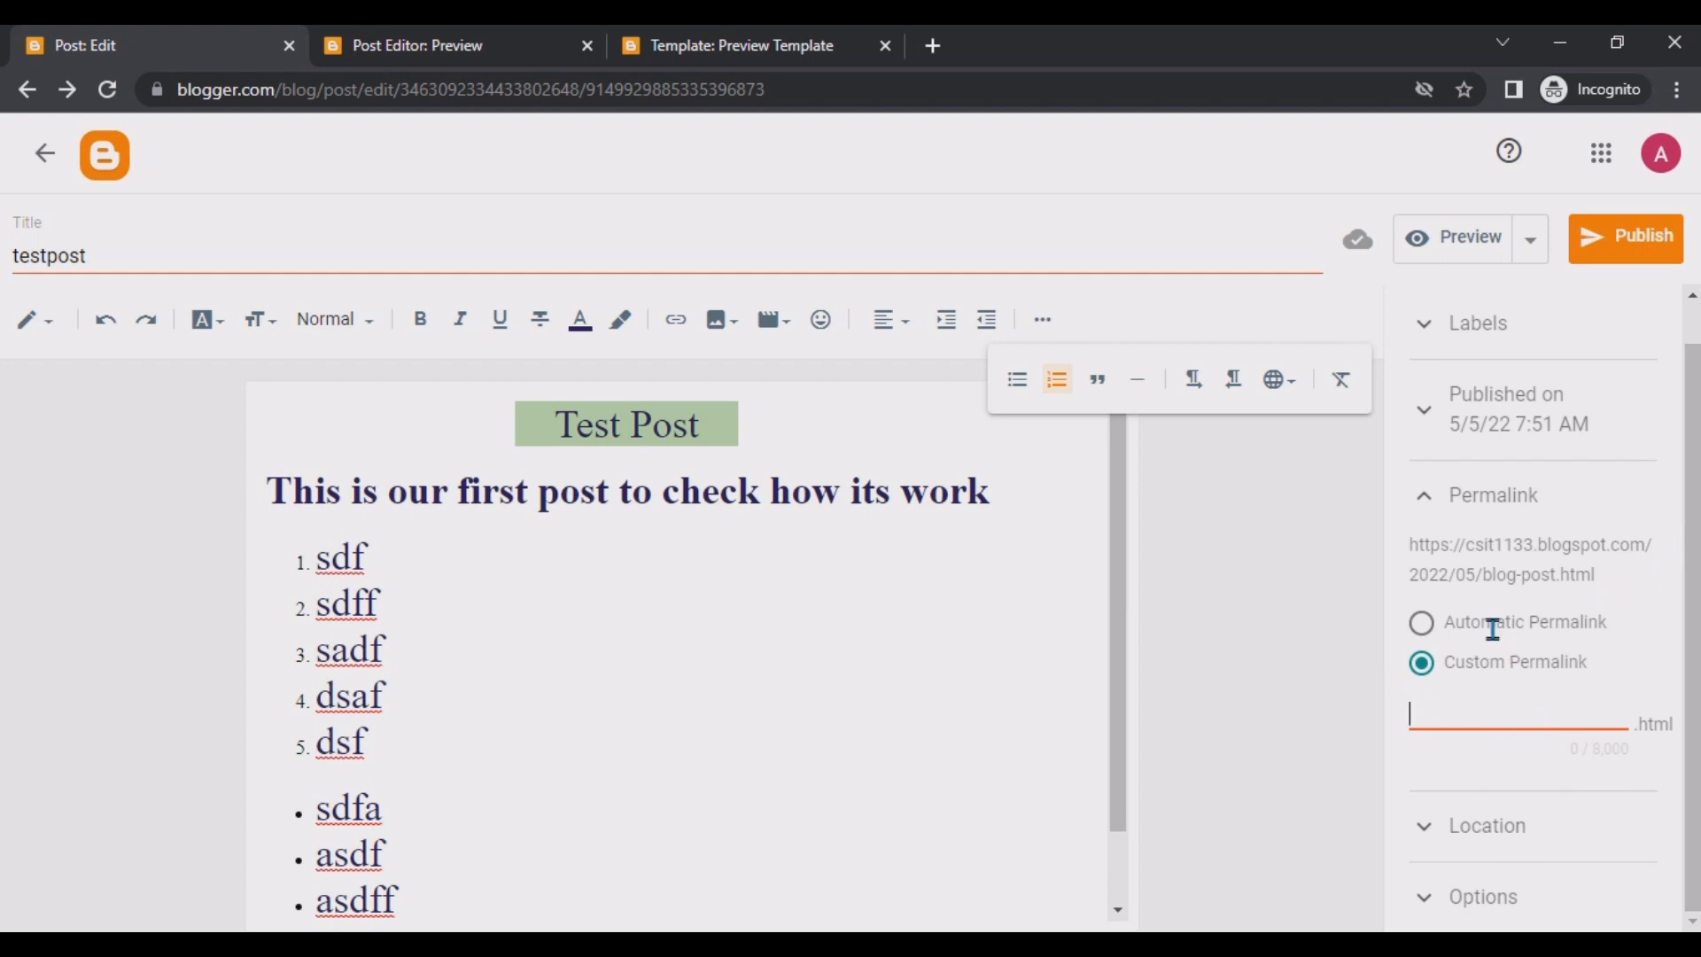
{"action": "left_click", "coordinate": [1422, 622]}
Expand the Location and Options sections of the post settings to review them.
{"action": "left_click_drag", "start_coordinate": [1410, 586], "coordinate": [1640, 756]}
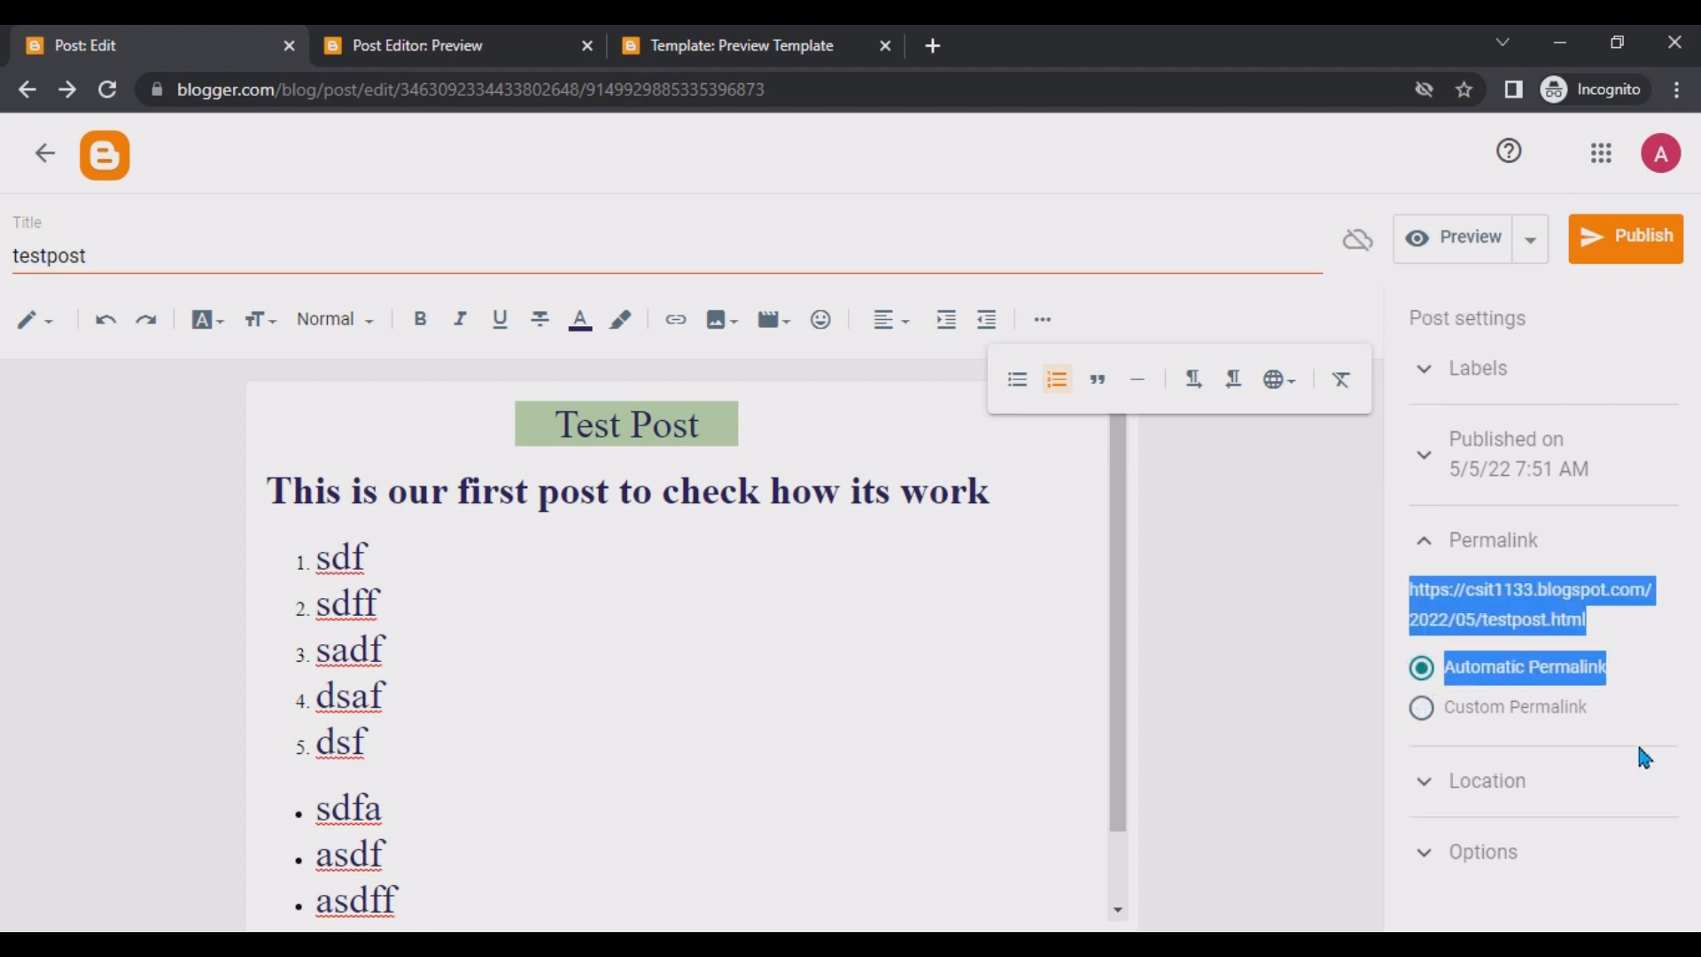
{"action": "left_click", "coordinate": [1417, 784]}
{"action": "left_click_drag", "start_coordinate": [1692, 554], "coordinate": [1691, 747]}
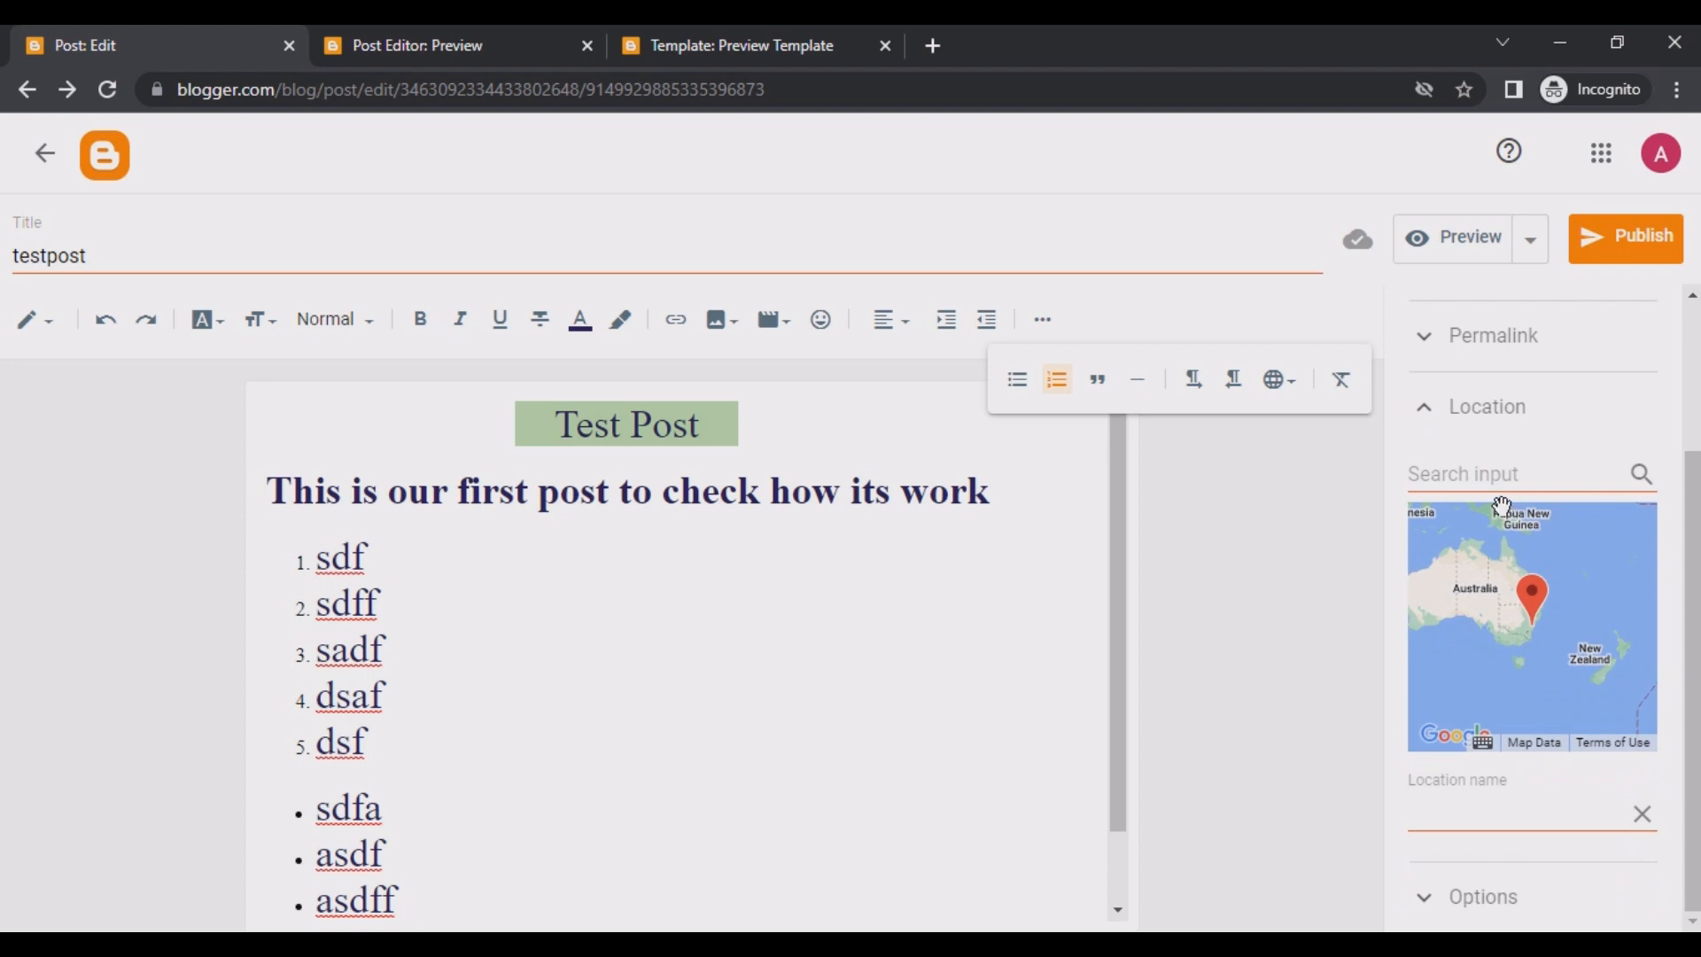
{"action": "left_click", "coordinate": [1427, 415]}
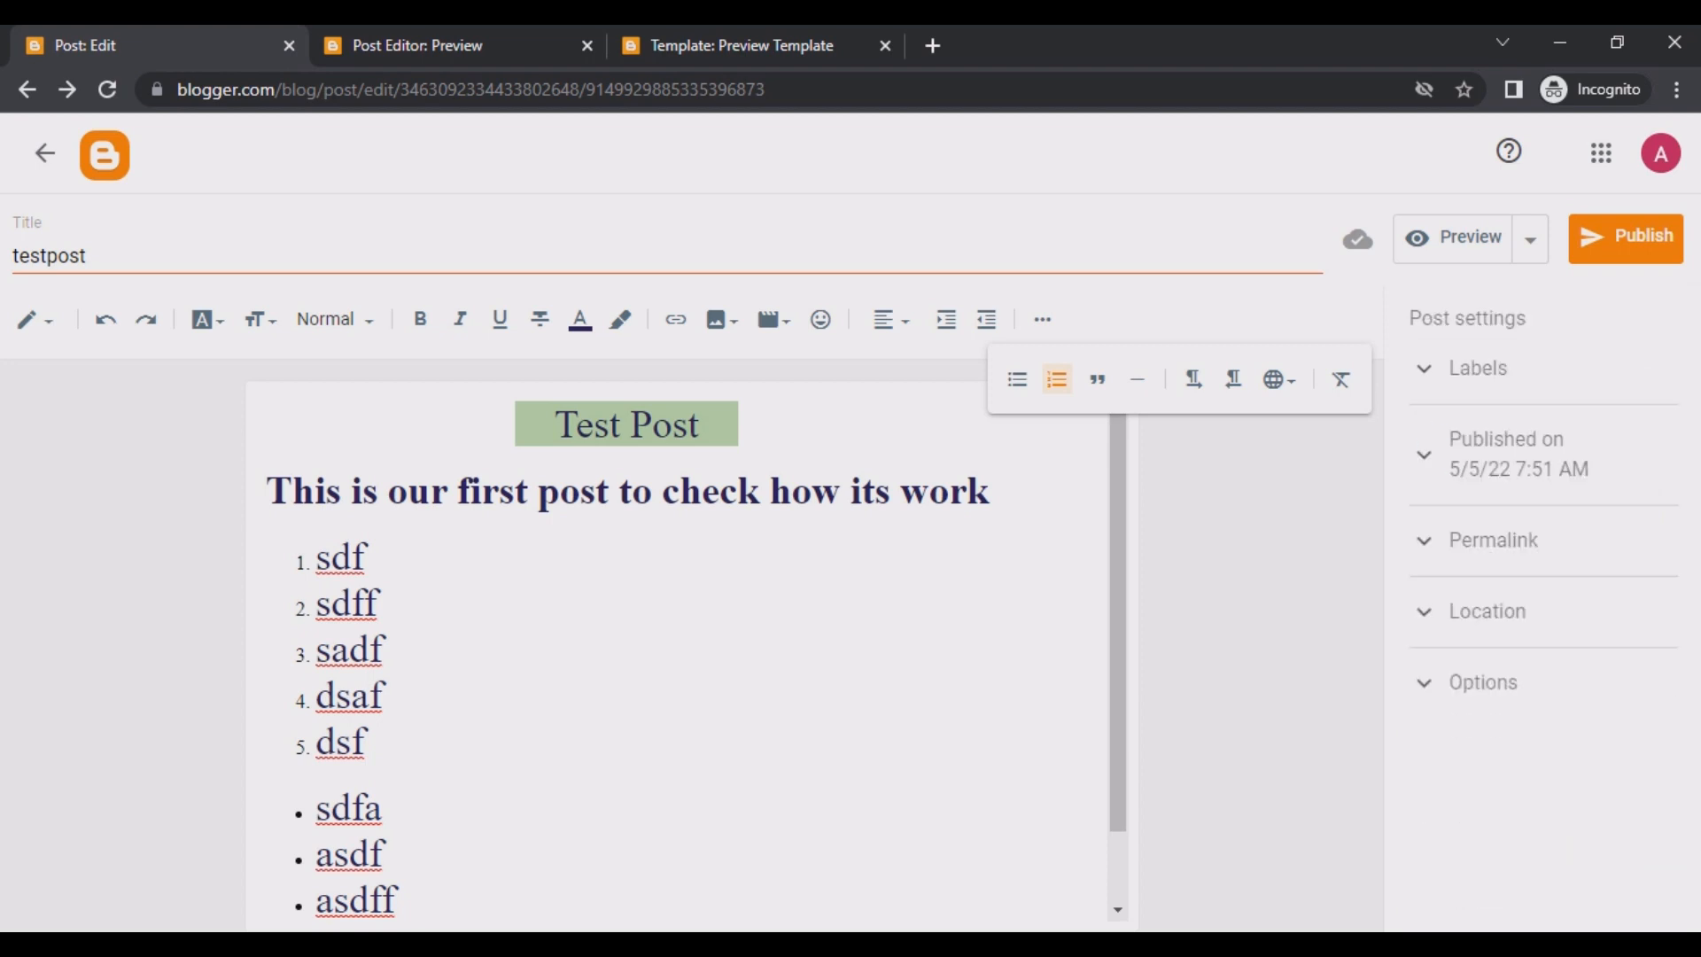
{"action": "left_click", "coordinate": [1432, 701]}
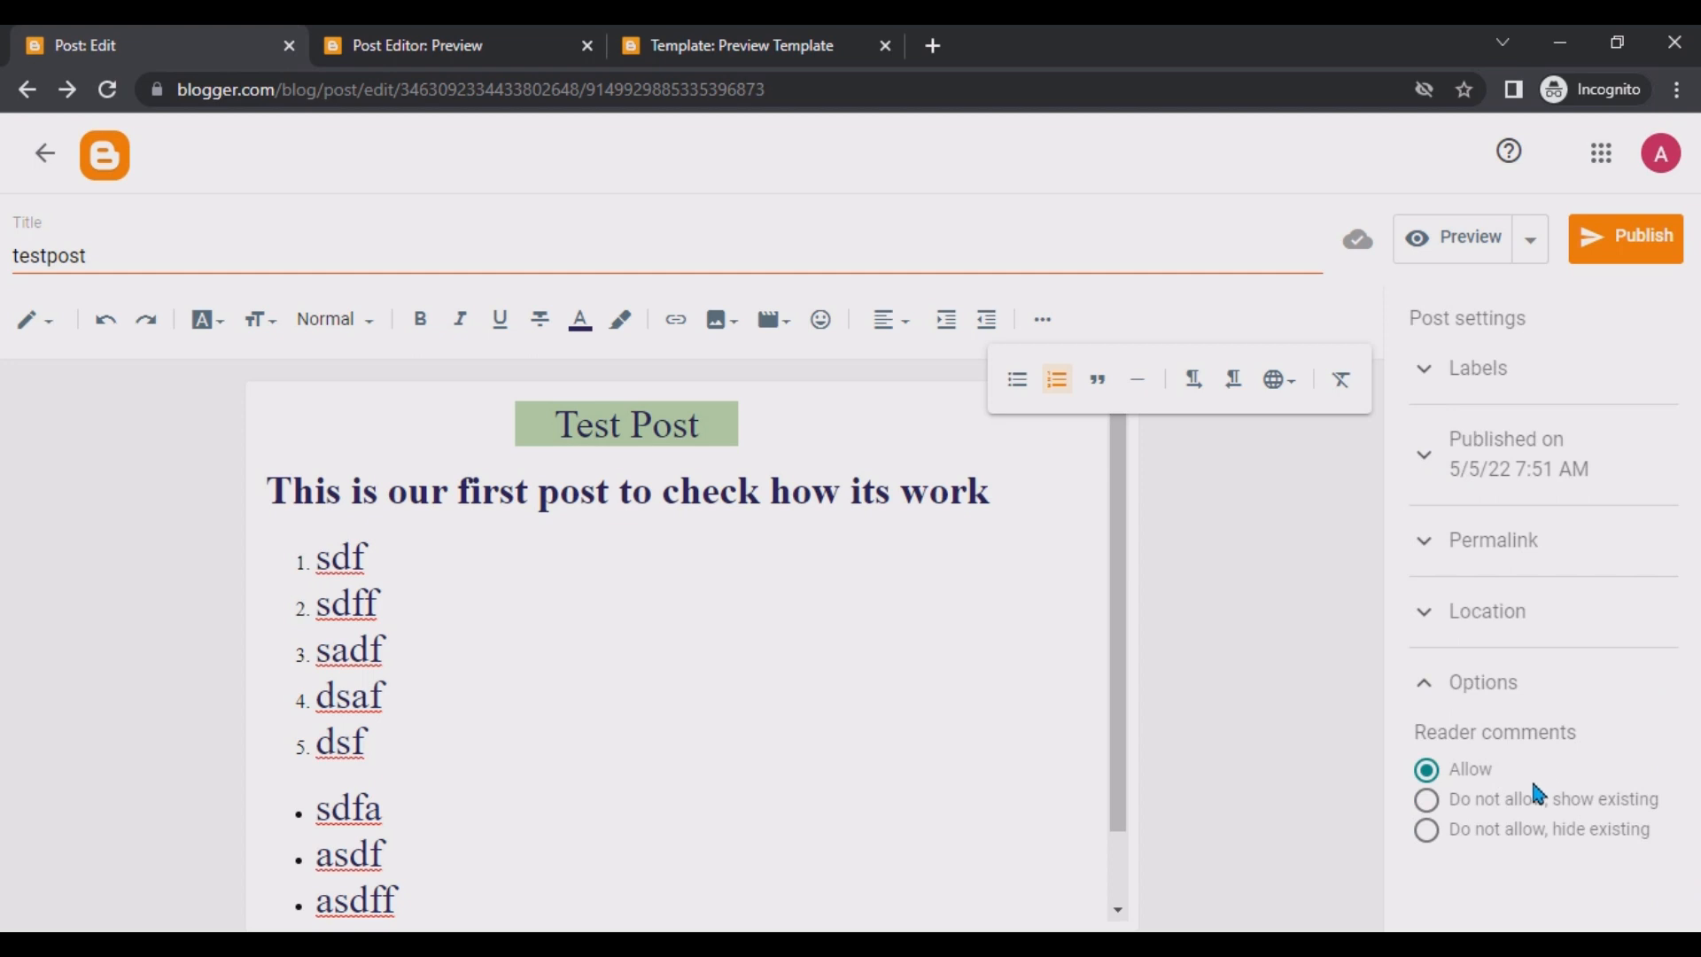
Scroll through the post preview, including the comments area, and return to the editor tab.
{"action": "left_click", "coordinate": [499, 37]}
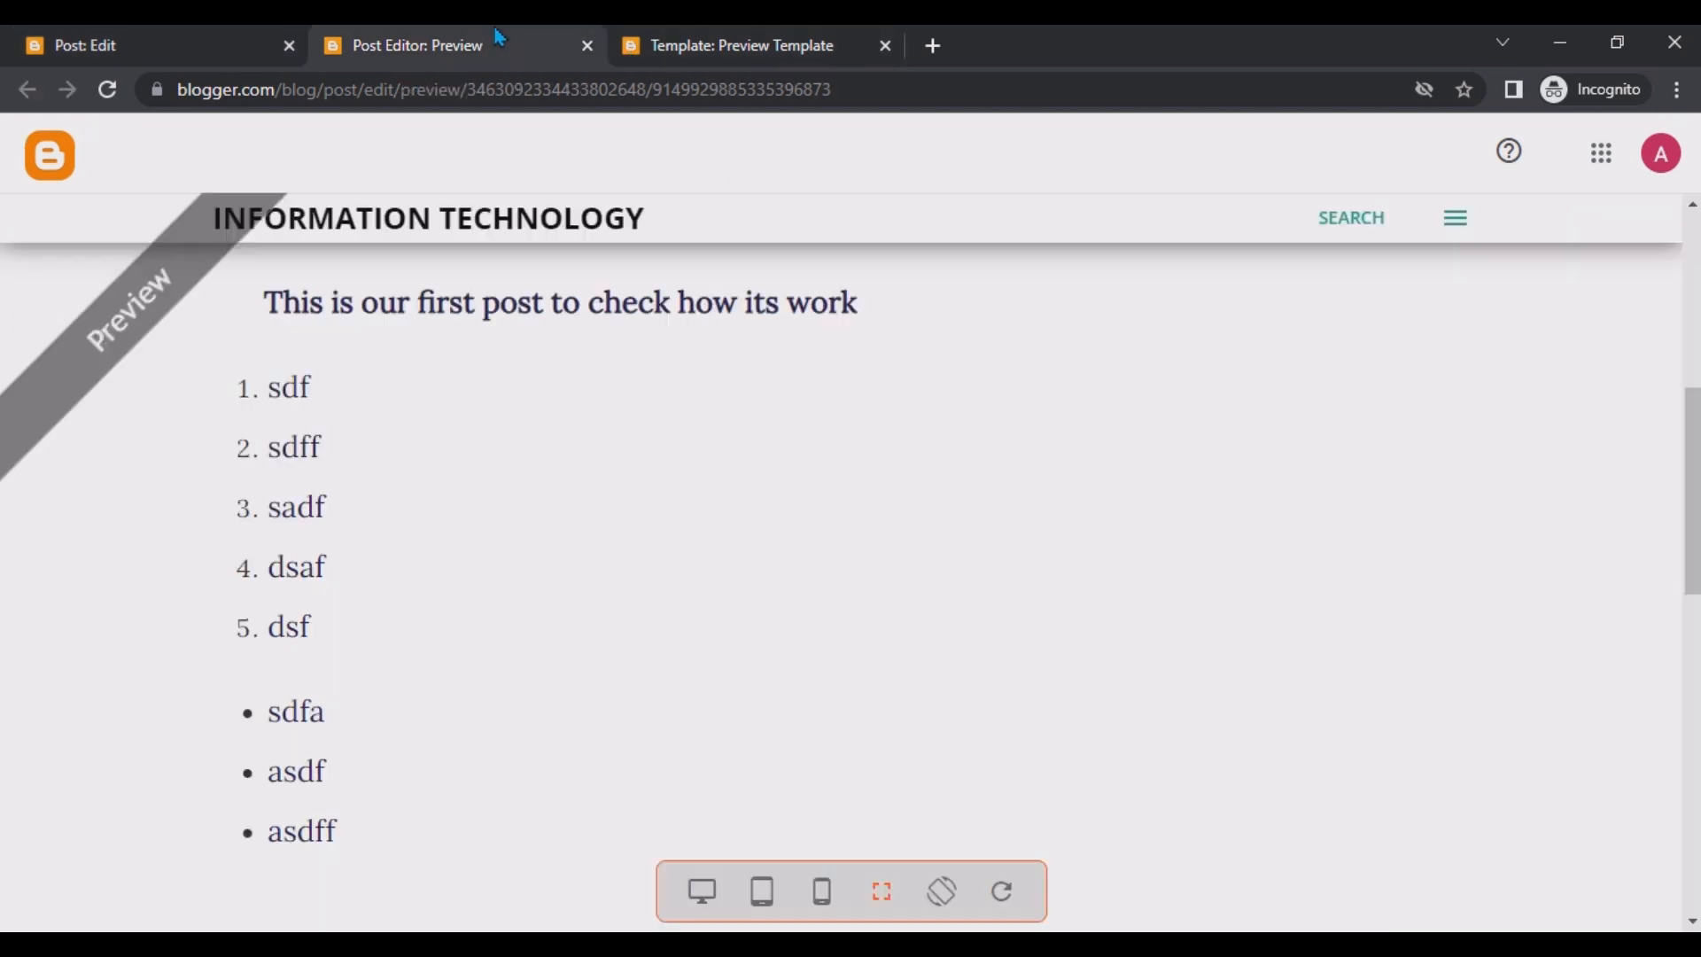
{"action": "scroll", "coordinate": [625, 388], "scroll_direction": "down", "scroll_amount": 5}
{"action": "scroll", "coordinate": [625, 388], "scroll_direction": "up", "scroll_amount": 6}
{"action": "scroll", "coordinate": [626, 388], "scroll_direction": "down", "scroll_amount": 6}
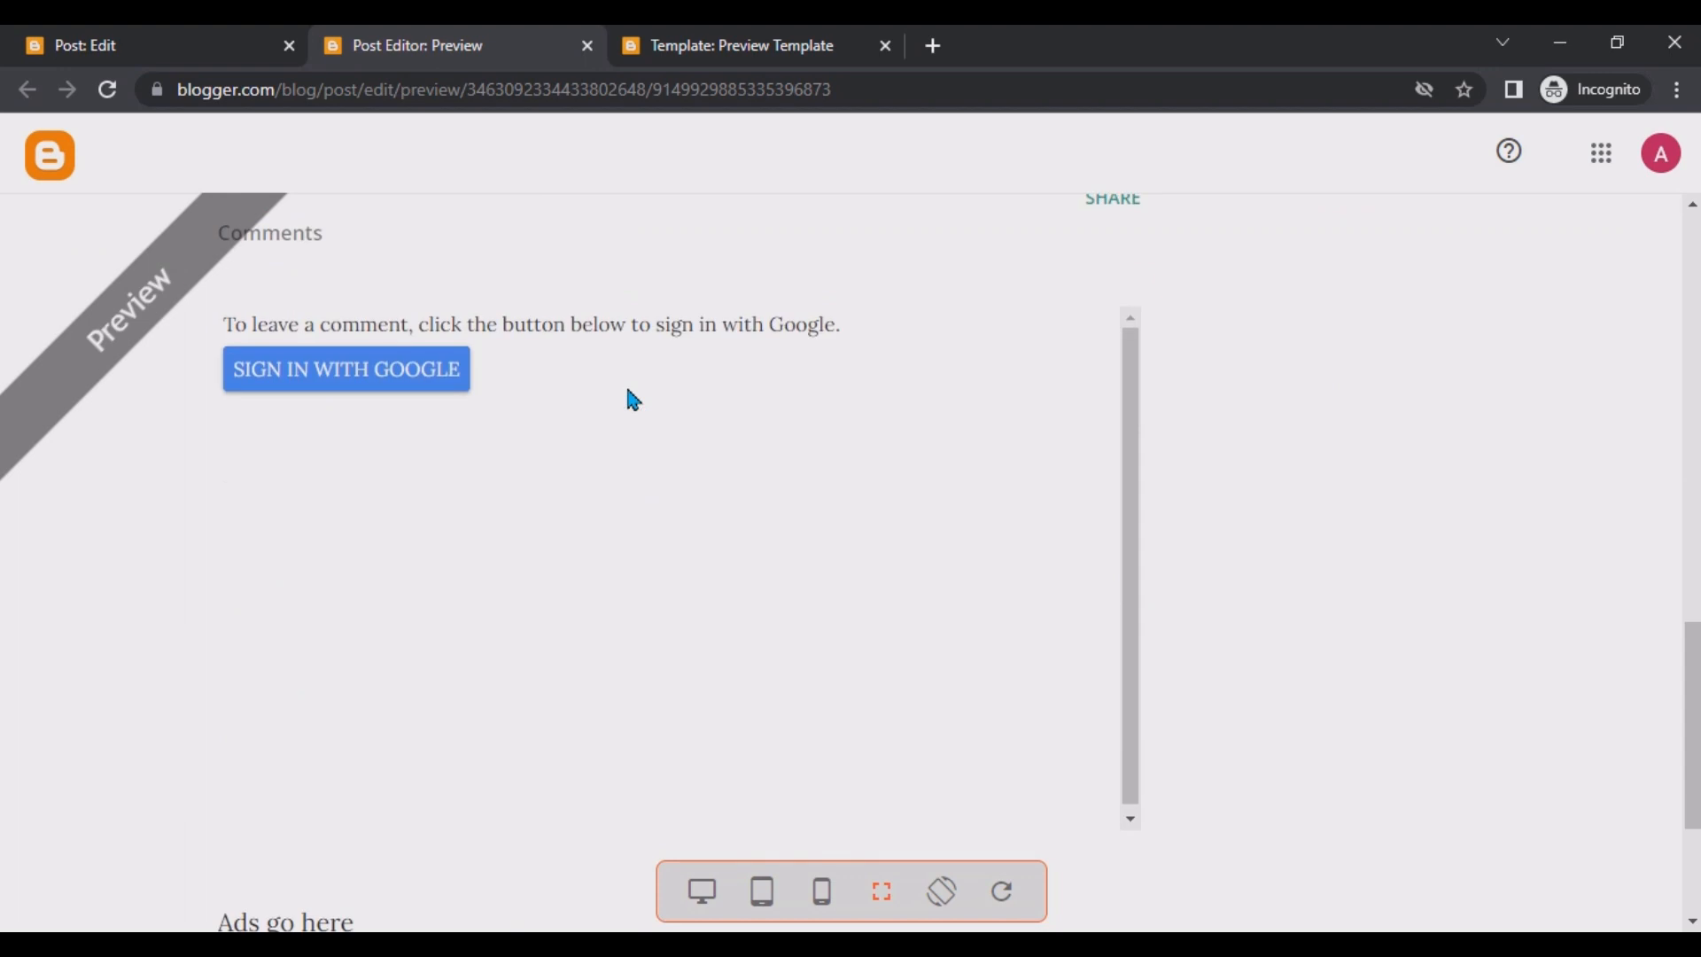
{"action": "scroll", "coordinate": [433, 399], "scroll_direction": "down", "scroll_amount": 3}
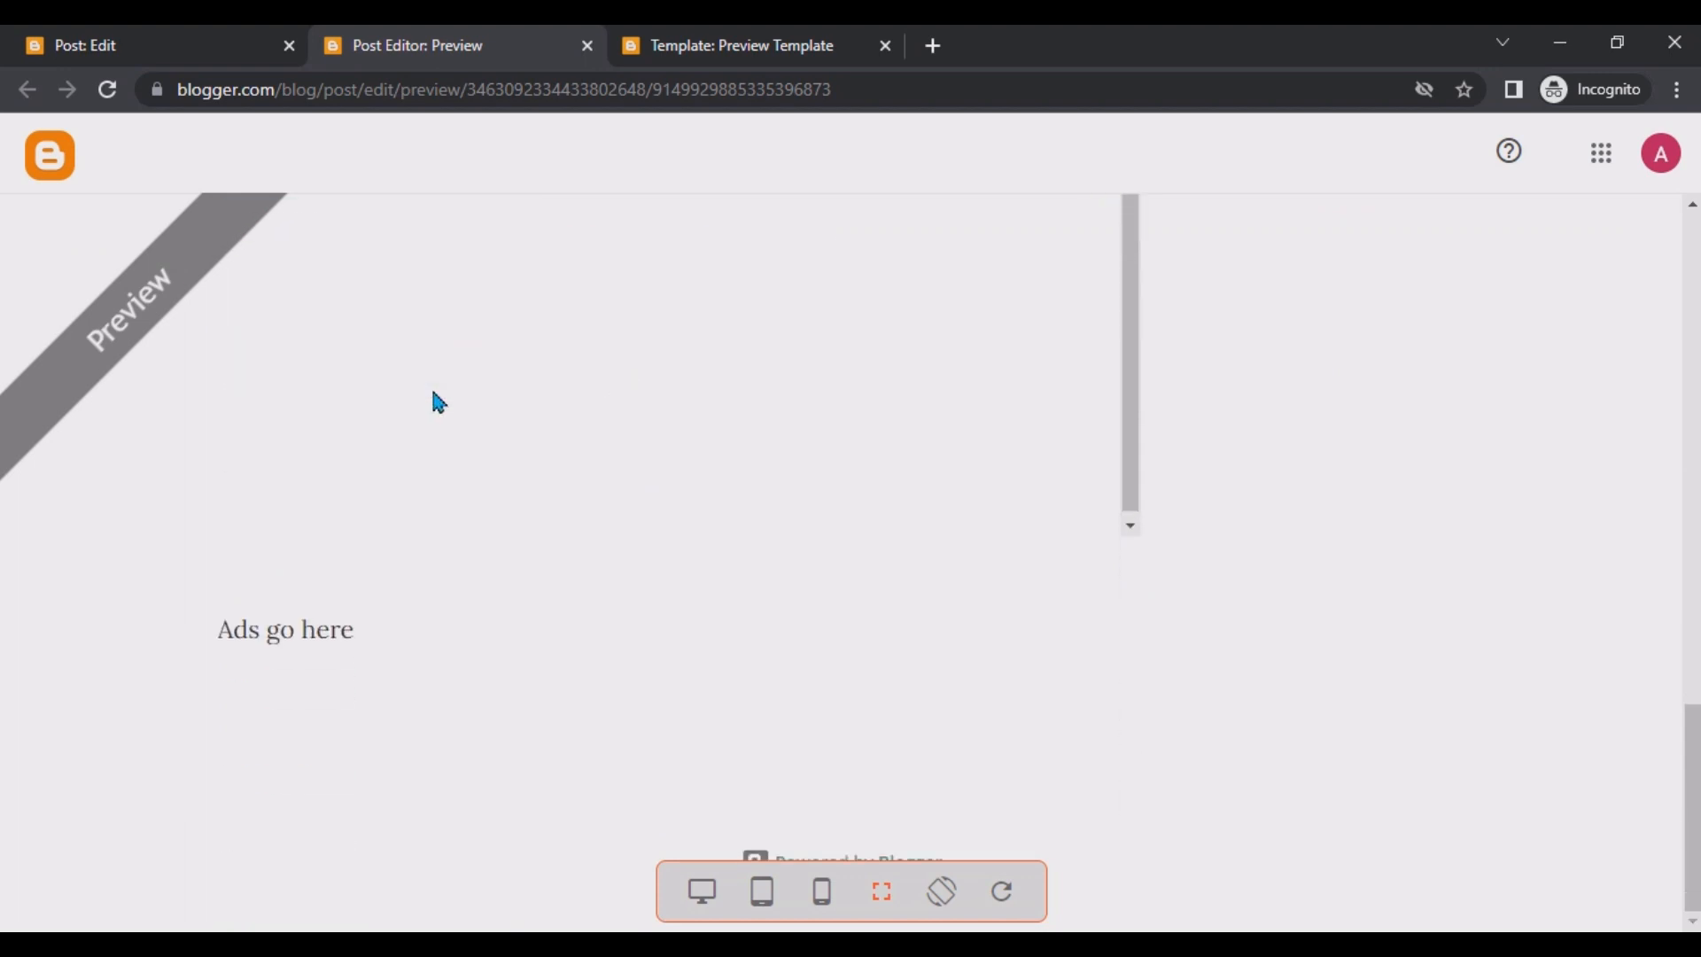
{"action": "scroll", "coordinate": [361, 425], "scroll_direction": "up", "scroll_amount": 5}
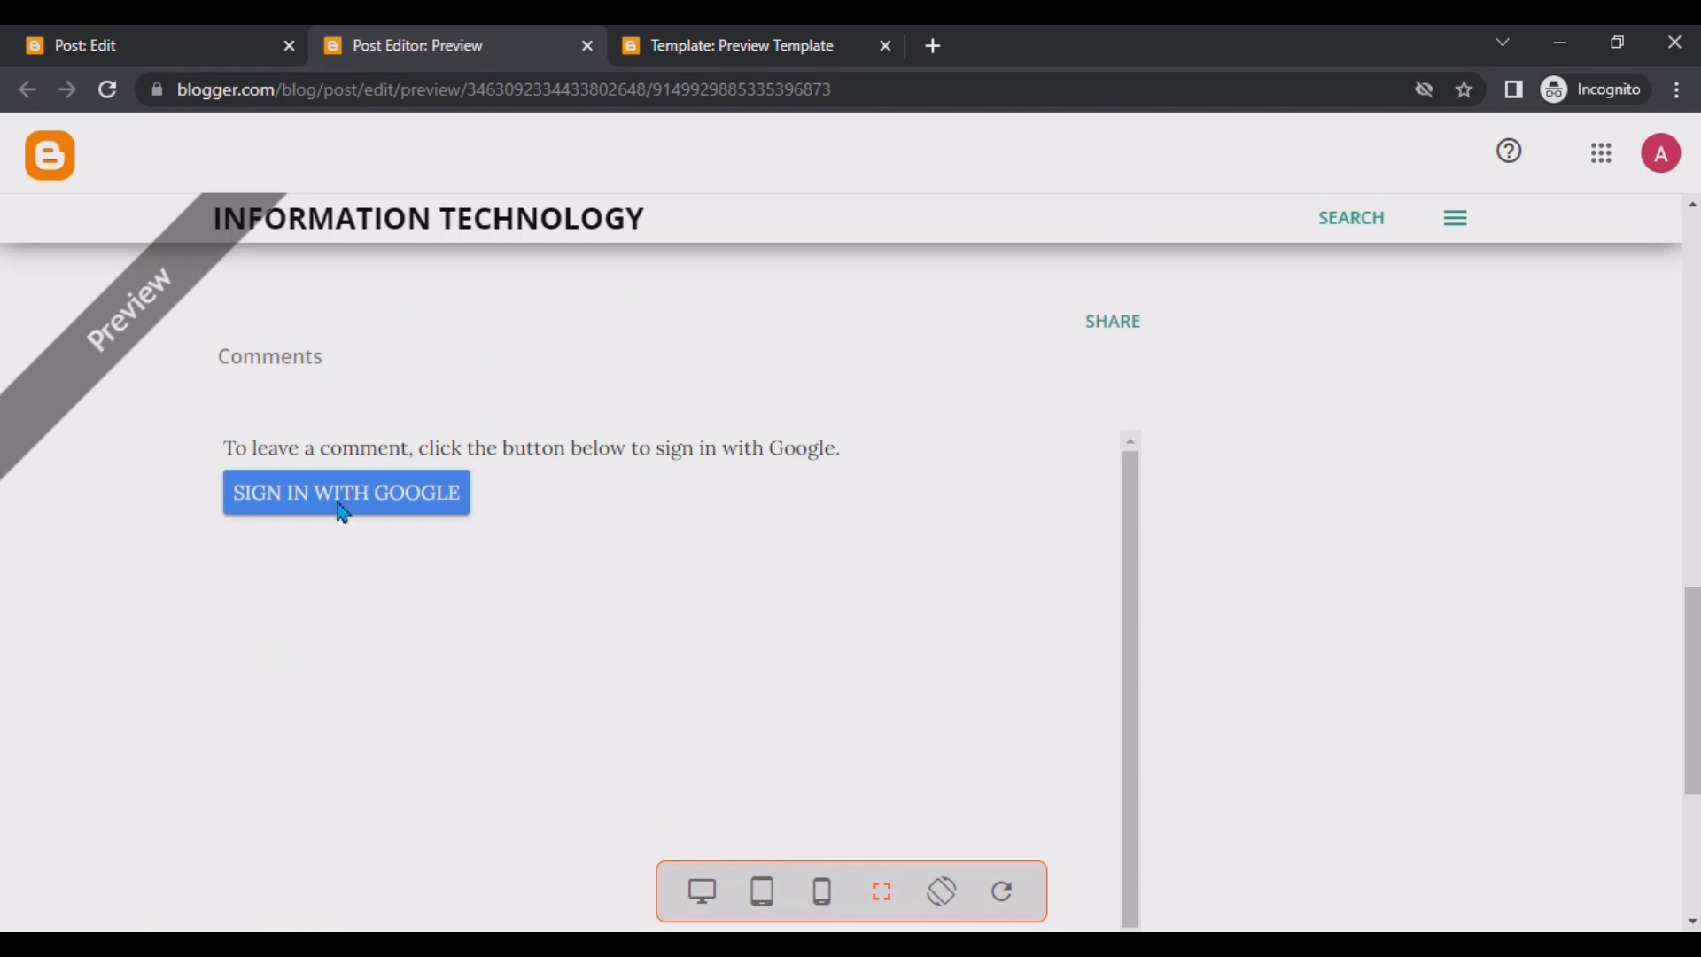
{"action": "scroll", "coordinate": [342, 510], "scroll_direction": "up", "scroll_amount": 5}
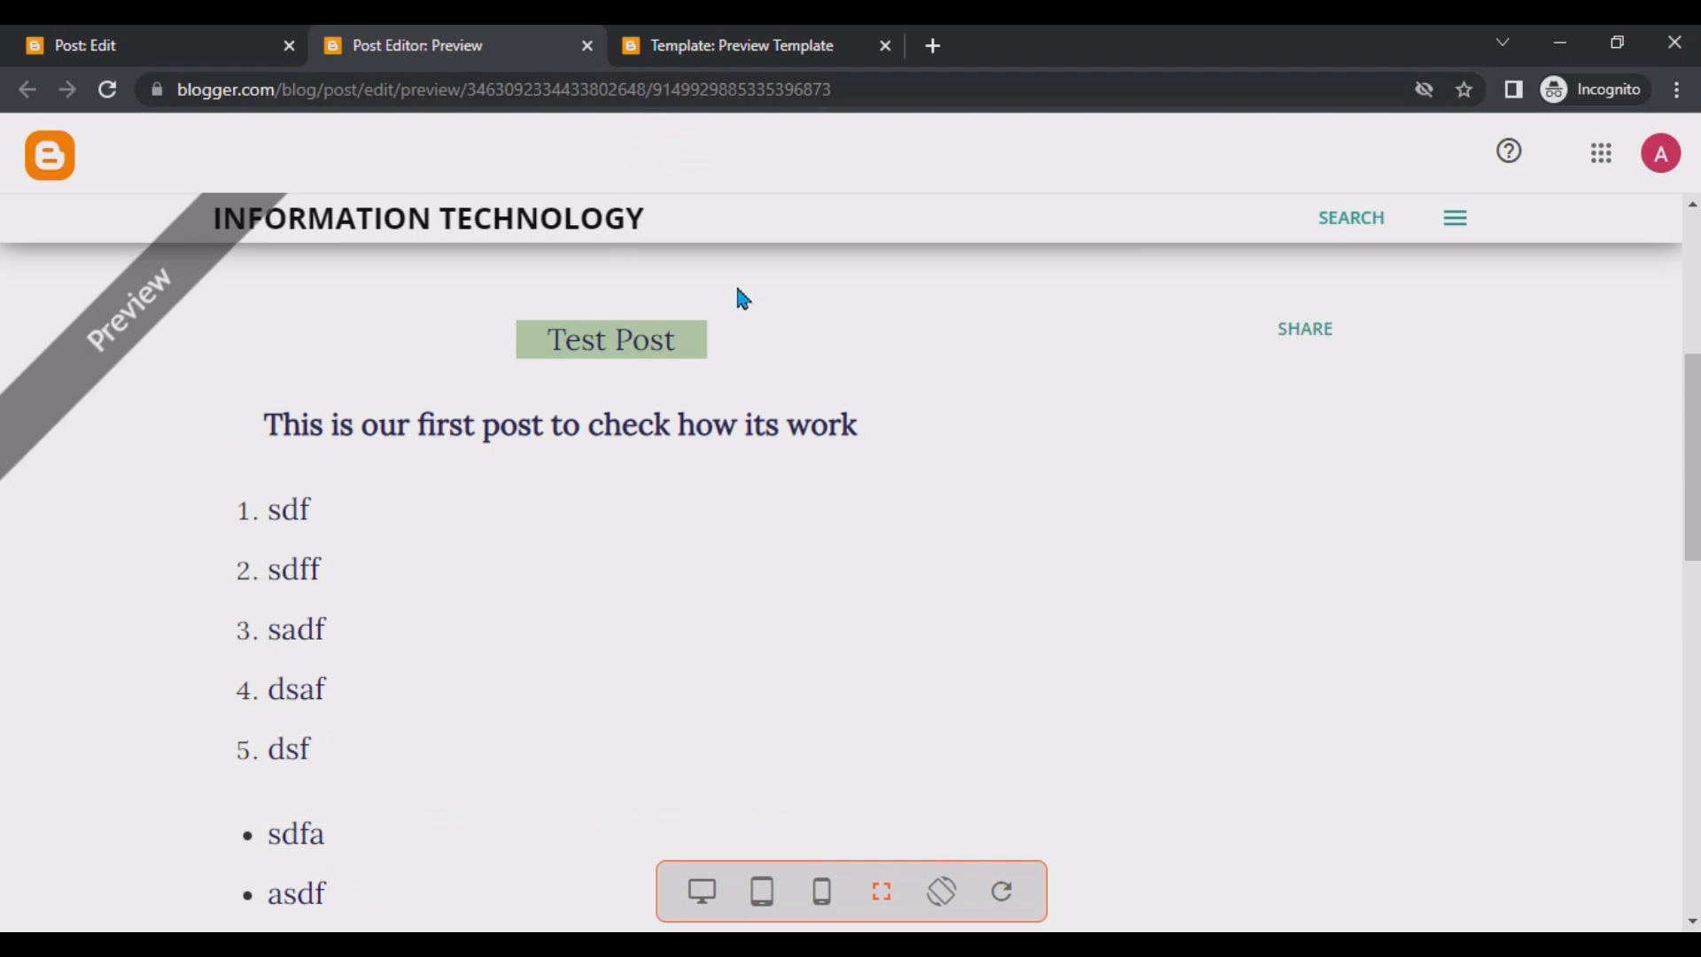
{"action": "scroll", "coordinate": [775, 332], "scroll_direction": "up", "scroll_amount": 2}
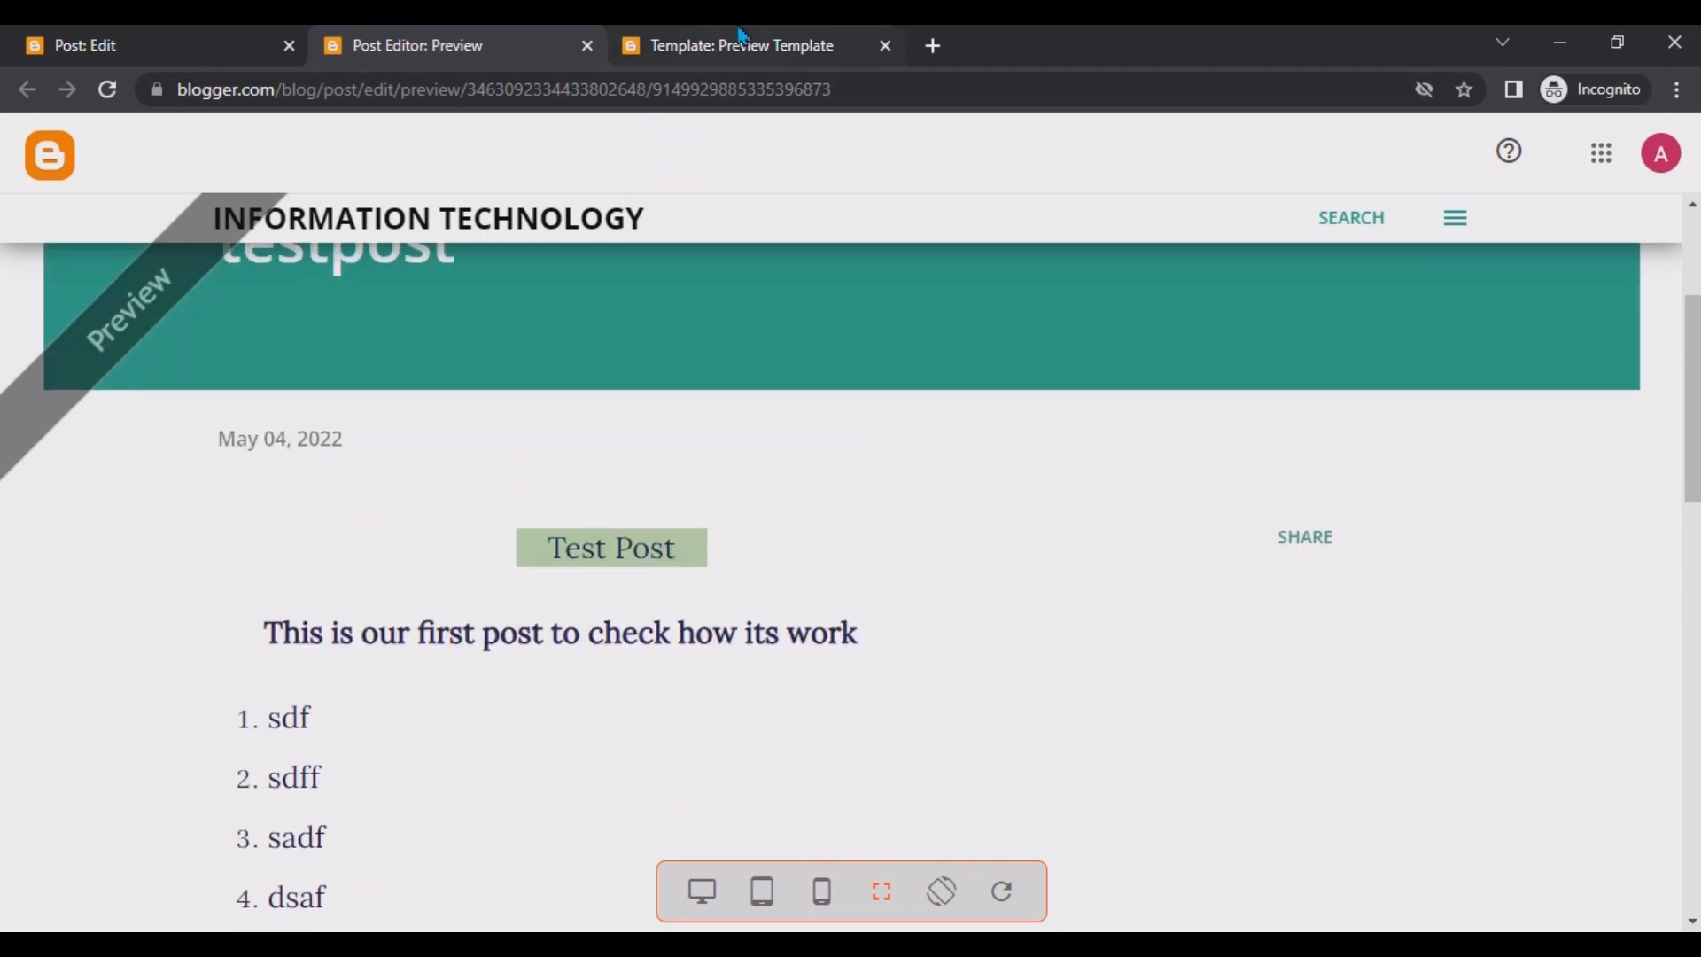
{"action": "left_click", "coordinate": [740, 40]}
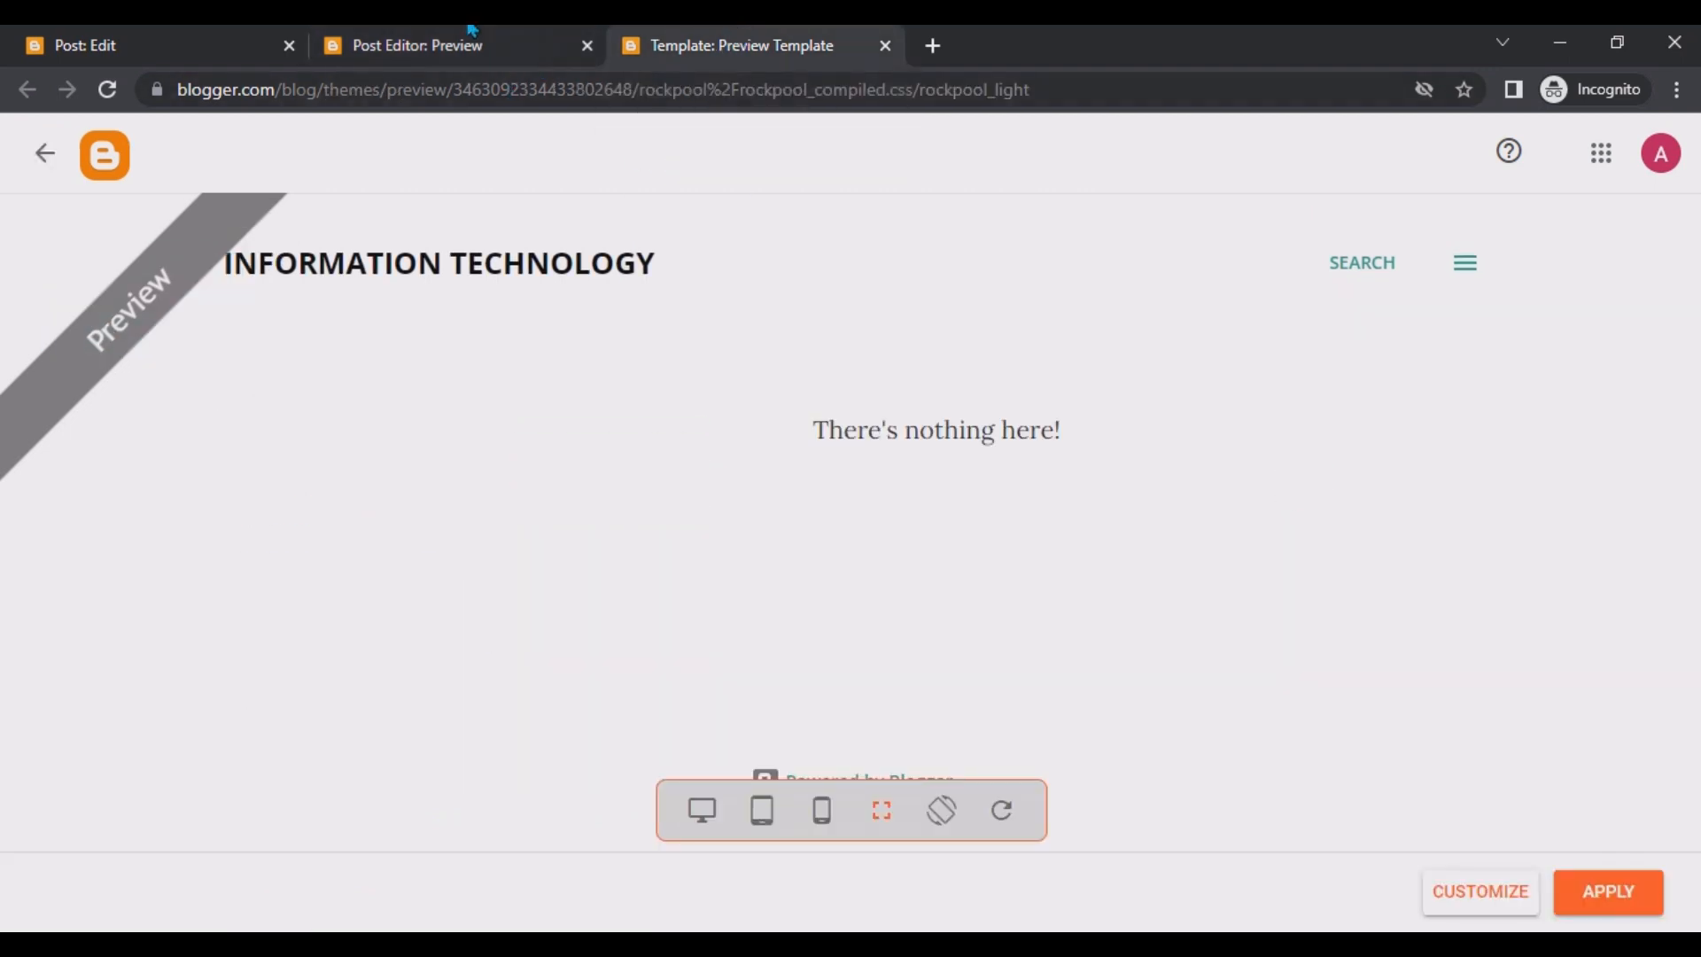
{"action": "left_click", "coordinate": [478, 36]}
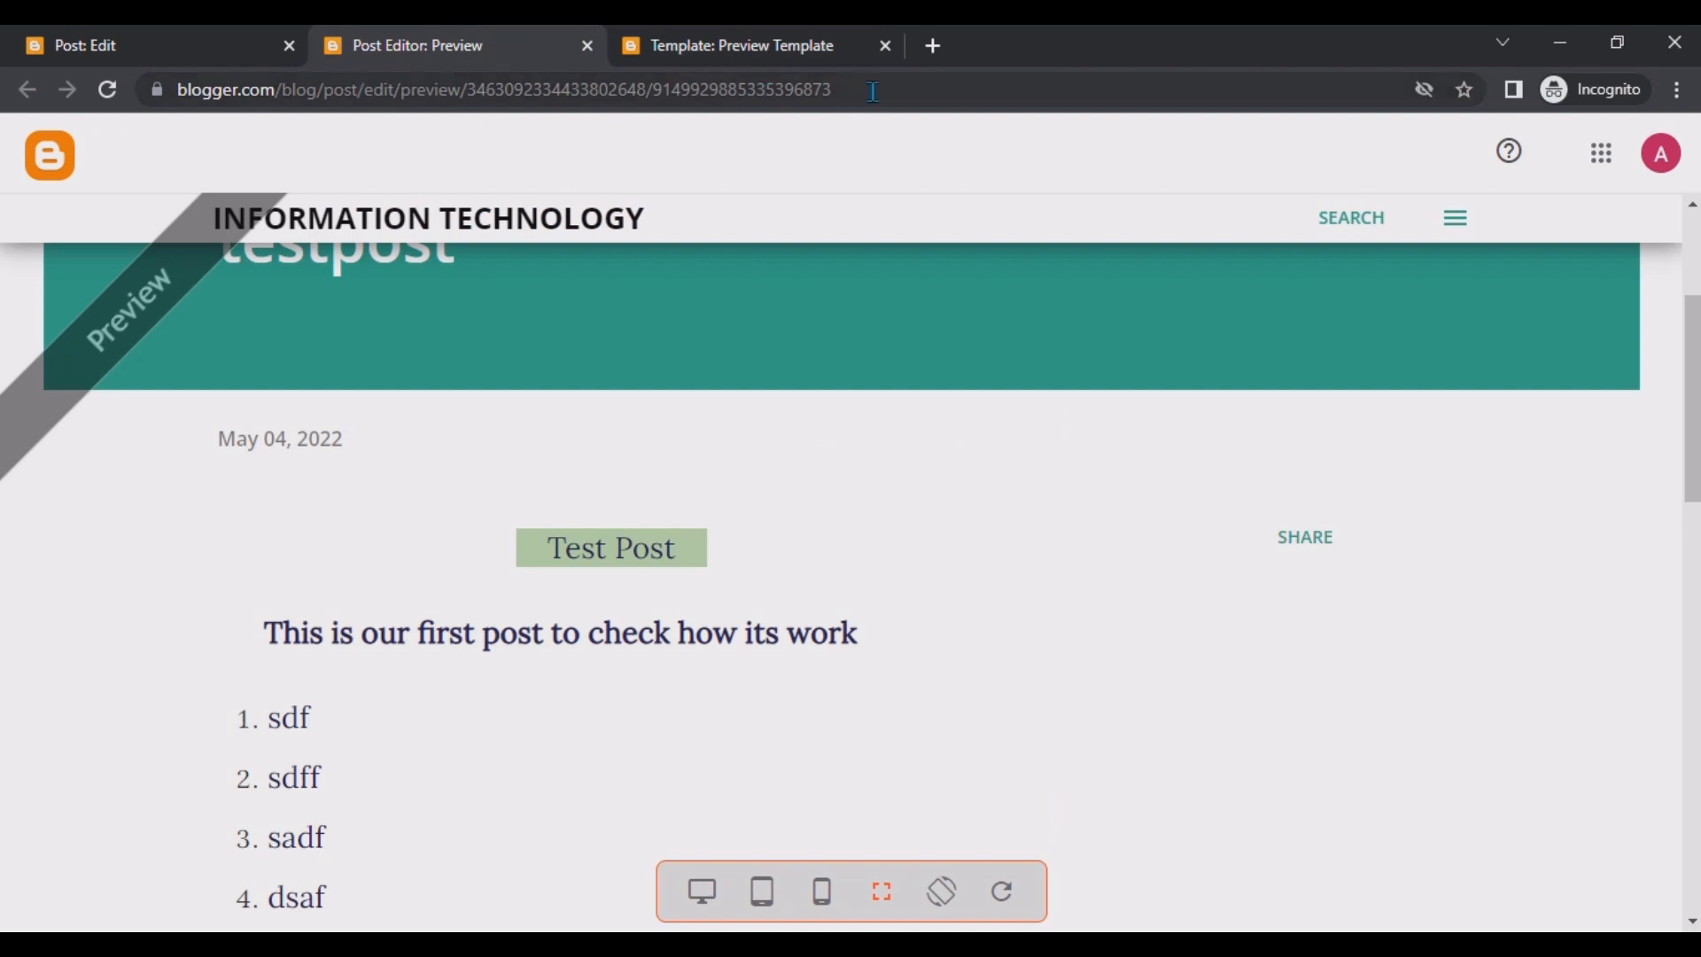
{"action": "left_click_drag", "start_coordinate": [902, 89], "coordinate": [75, 69]}
{"action": "left_click", "coordinate": [166, 36]}
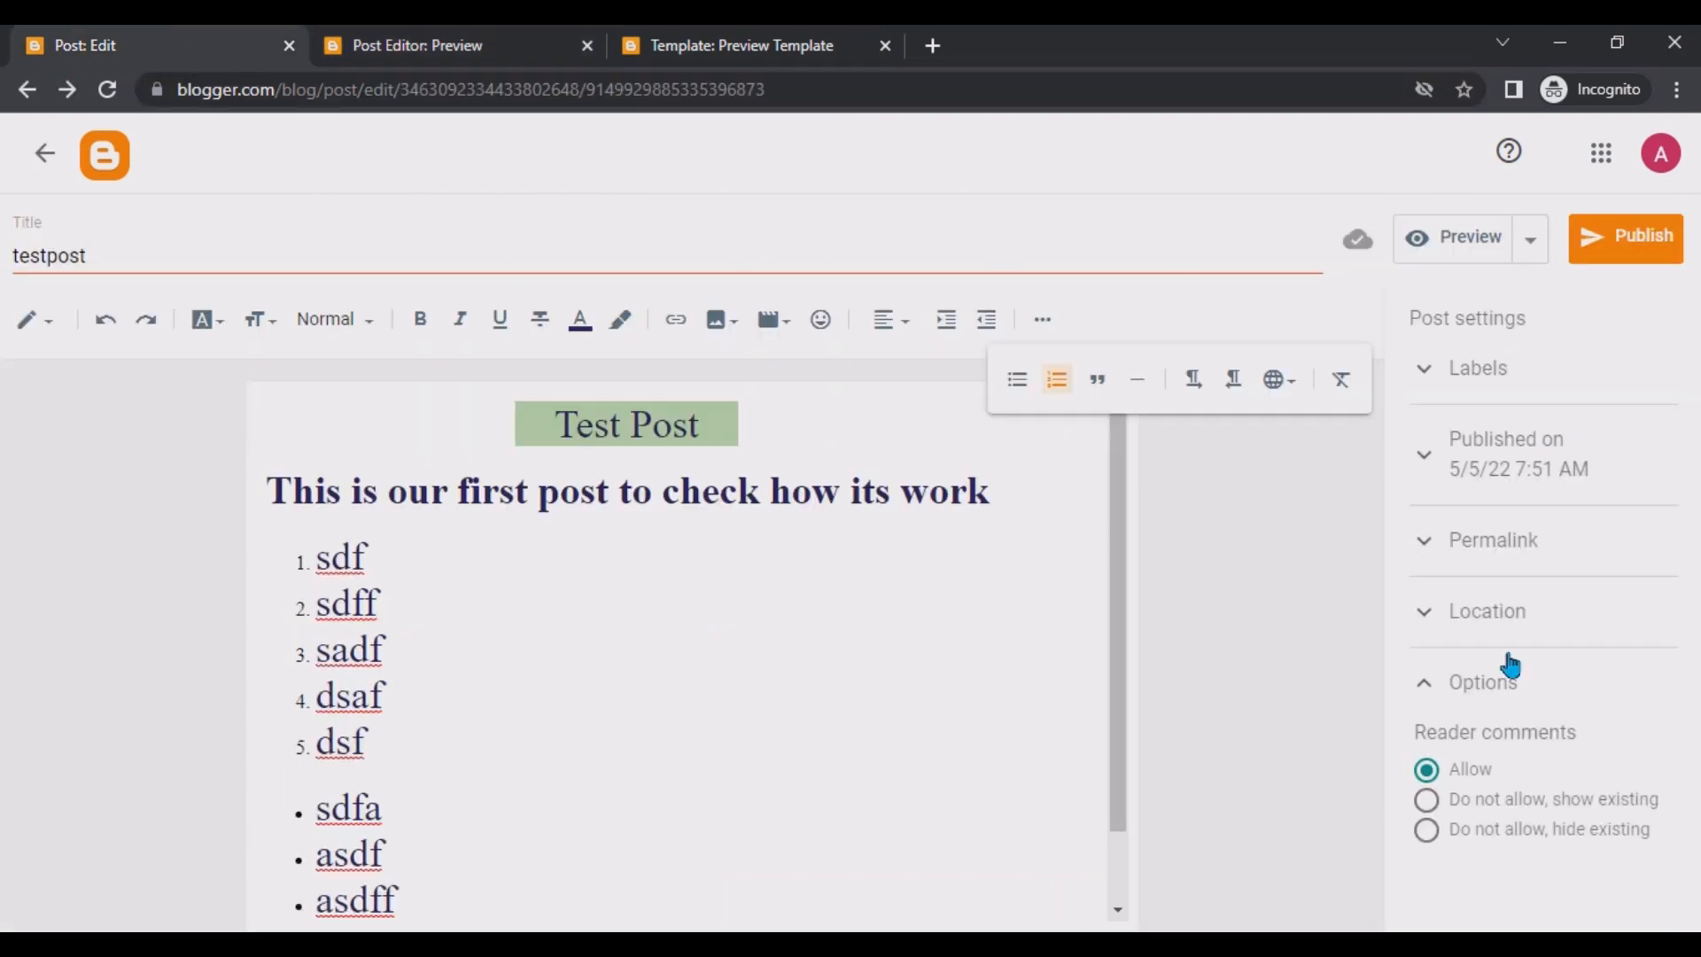
Copy the blog's address from the permalink and open it in a new browser tab.
{"action": "left_click", "coordinate": [1461, 556]}
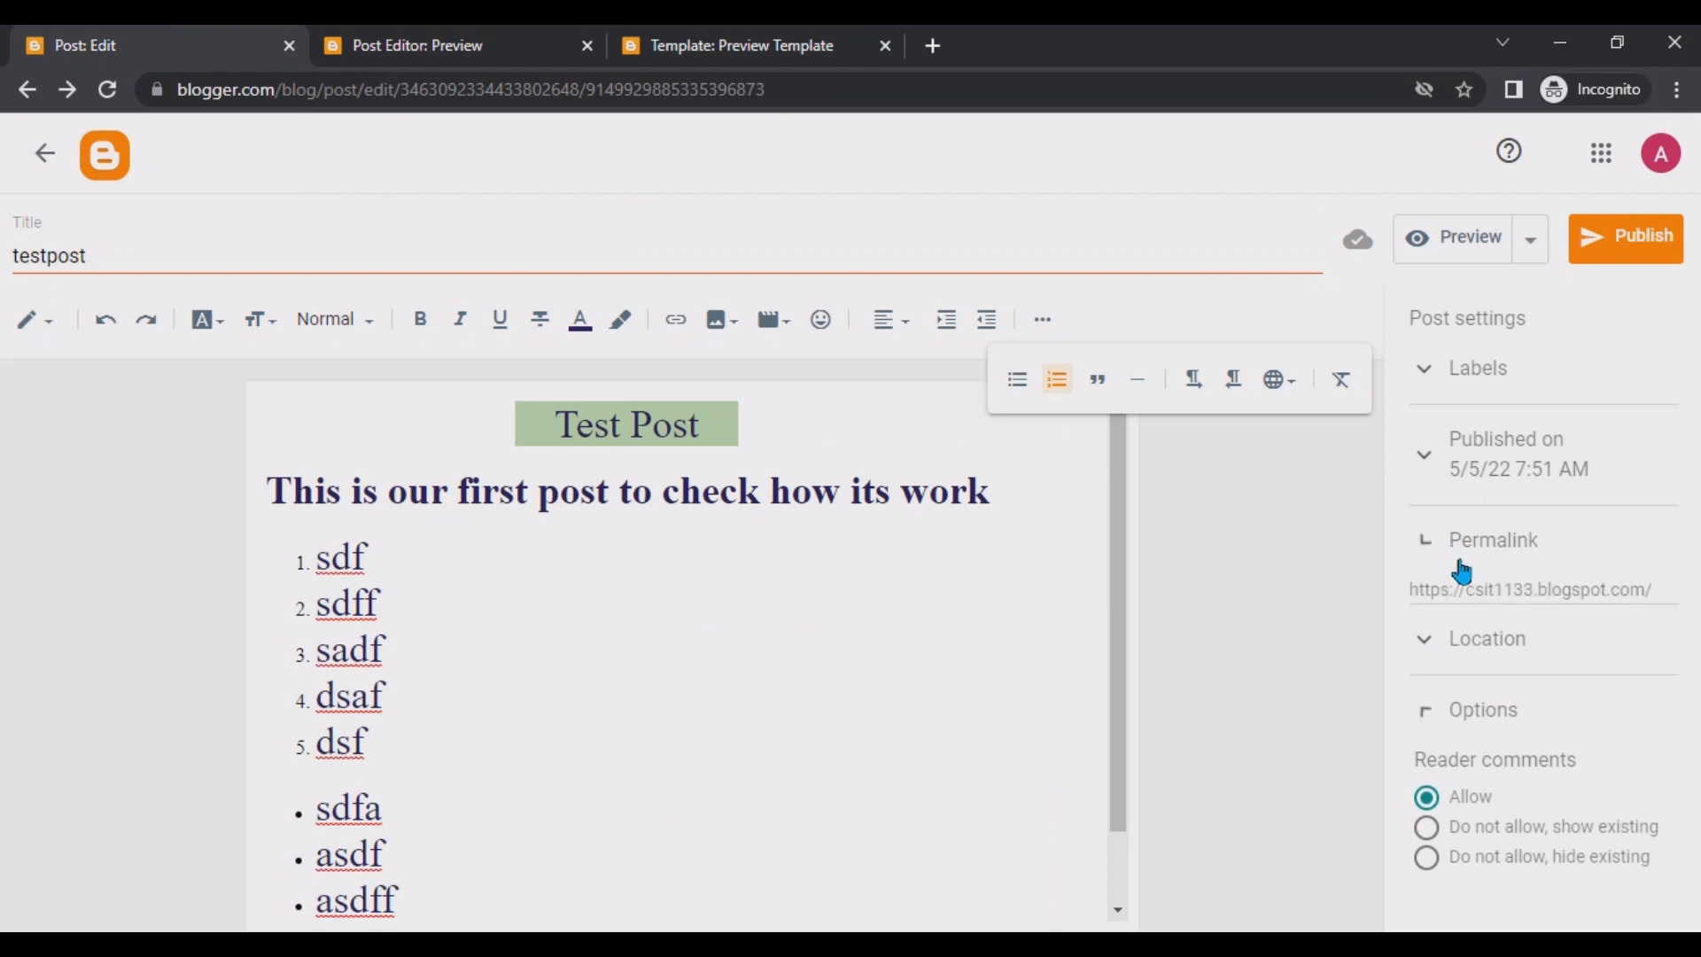
{"action": "double_click", "coordinate": [1414, 589]}
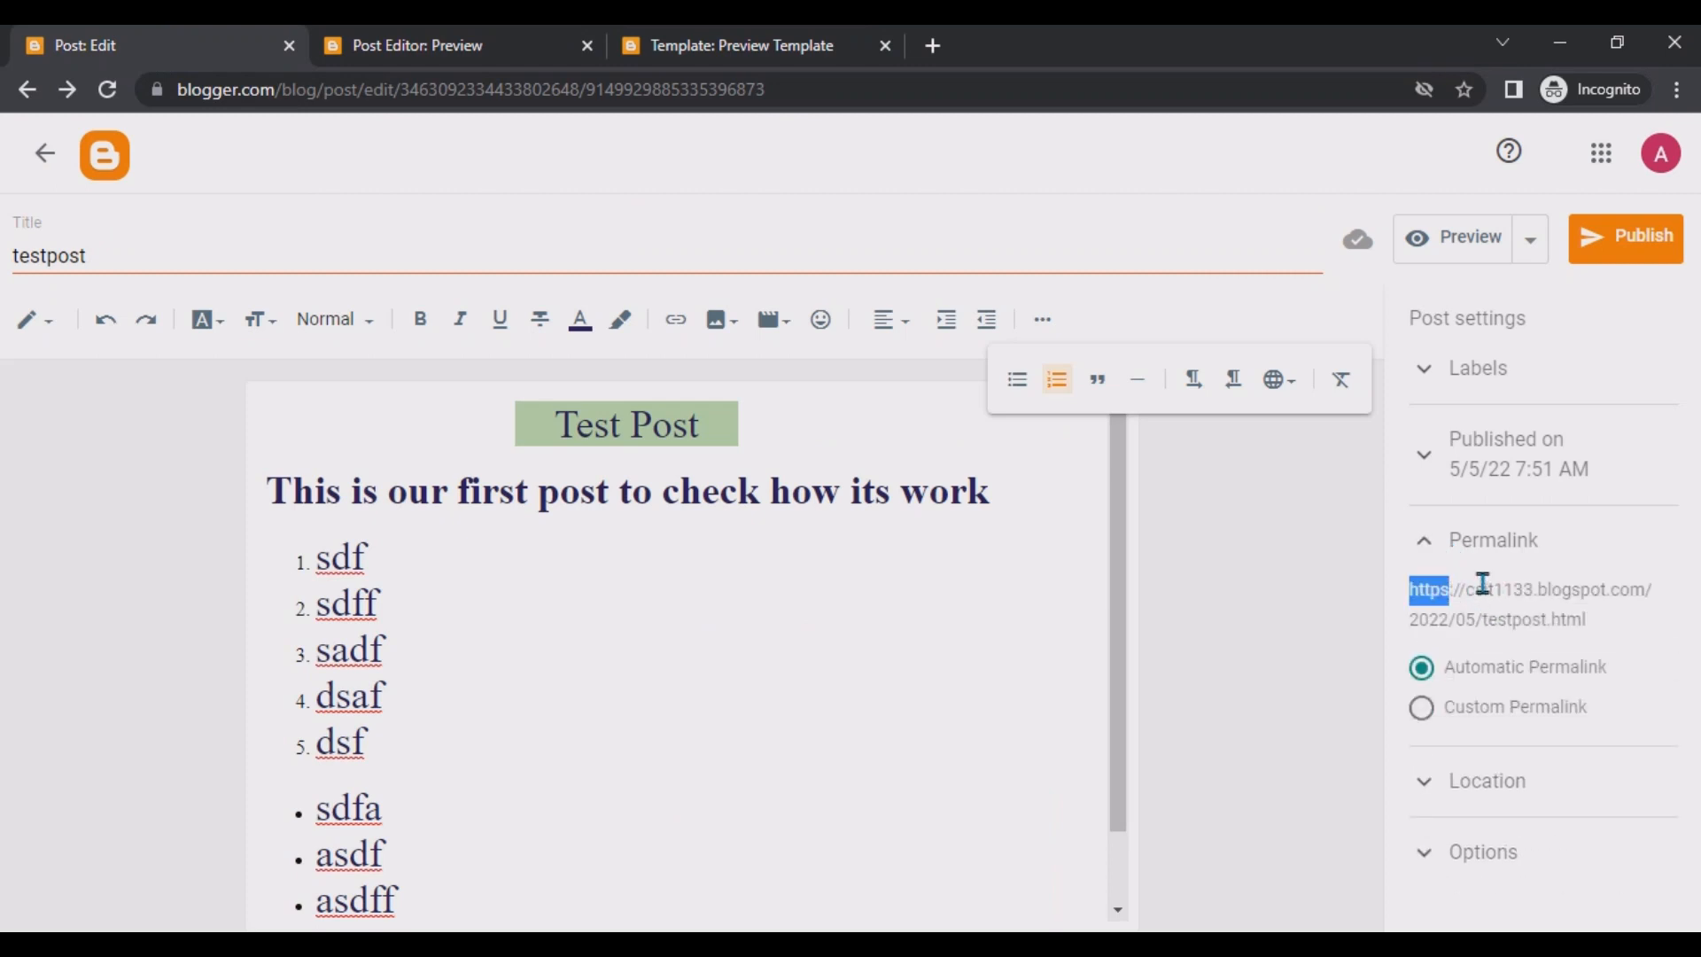
{"action": "left_click_drag", "start_coordinate": [1483, 583], "coordinate": [1640, 583]}
{"action": "key", "text": "ctrl+c"}
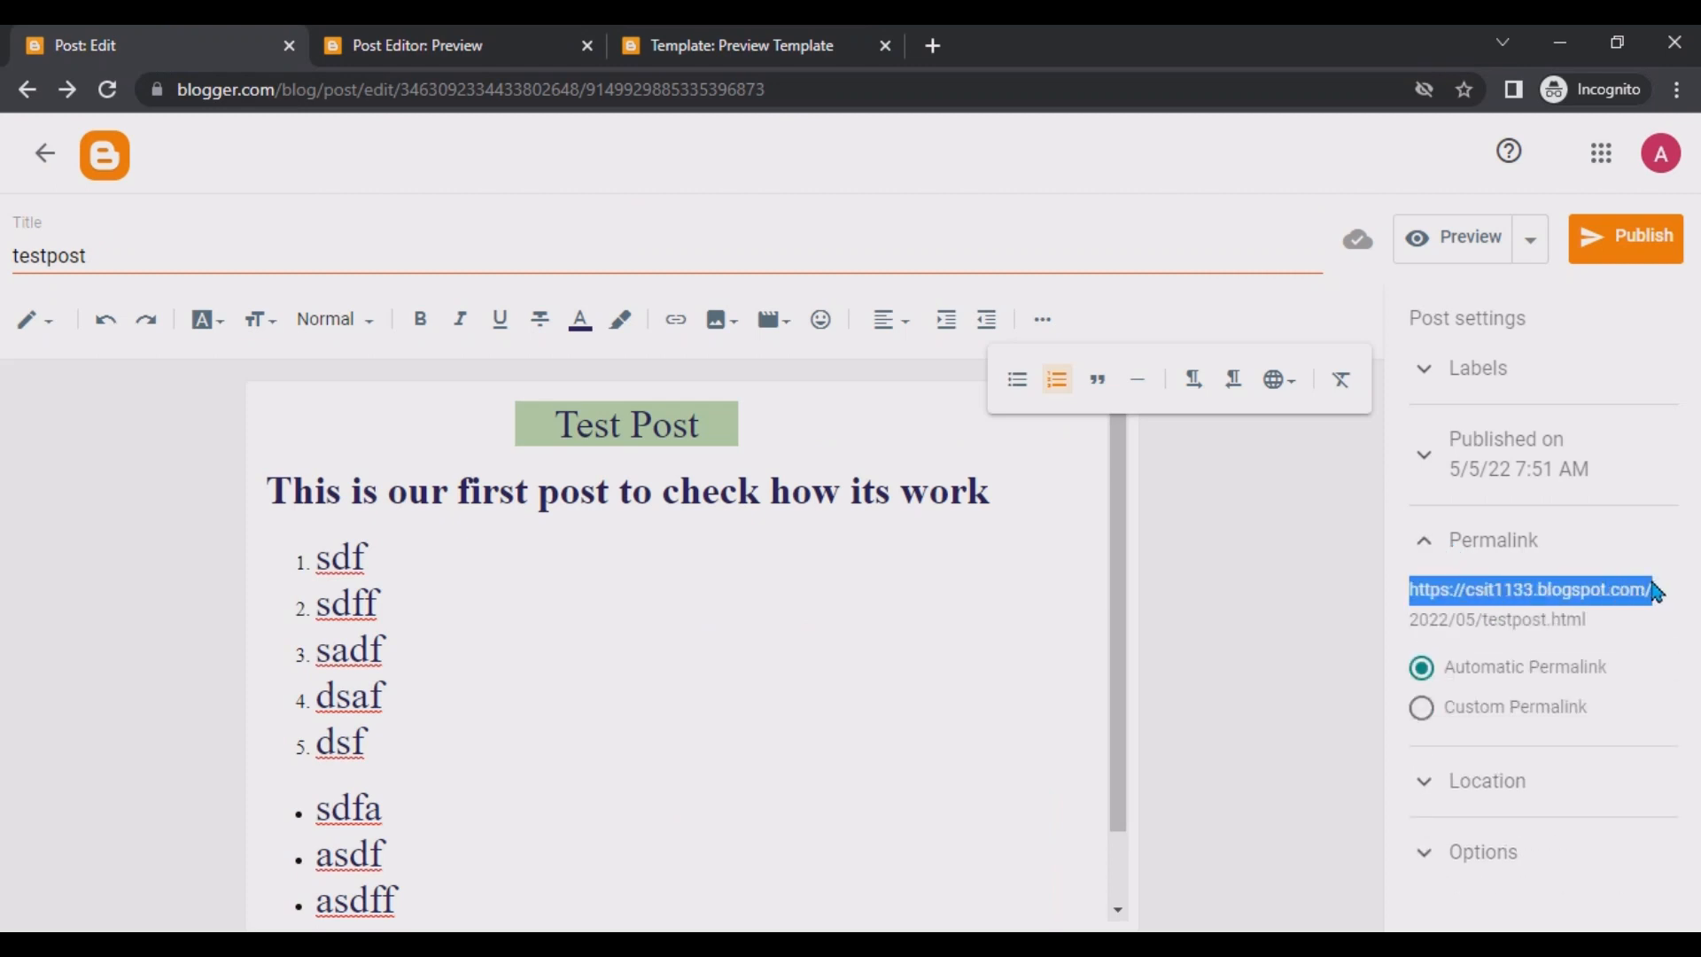
{"action": "left_click", "coordinate": [933, 45]}
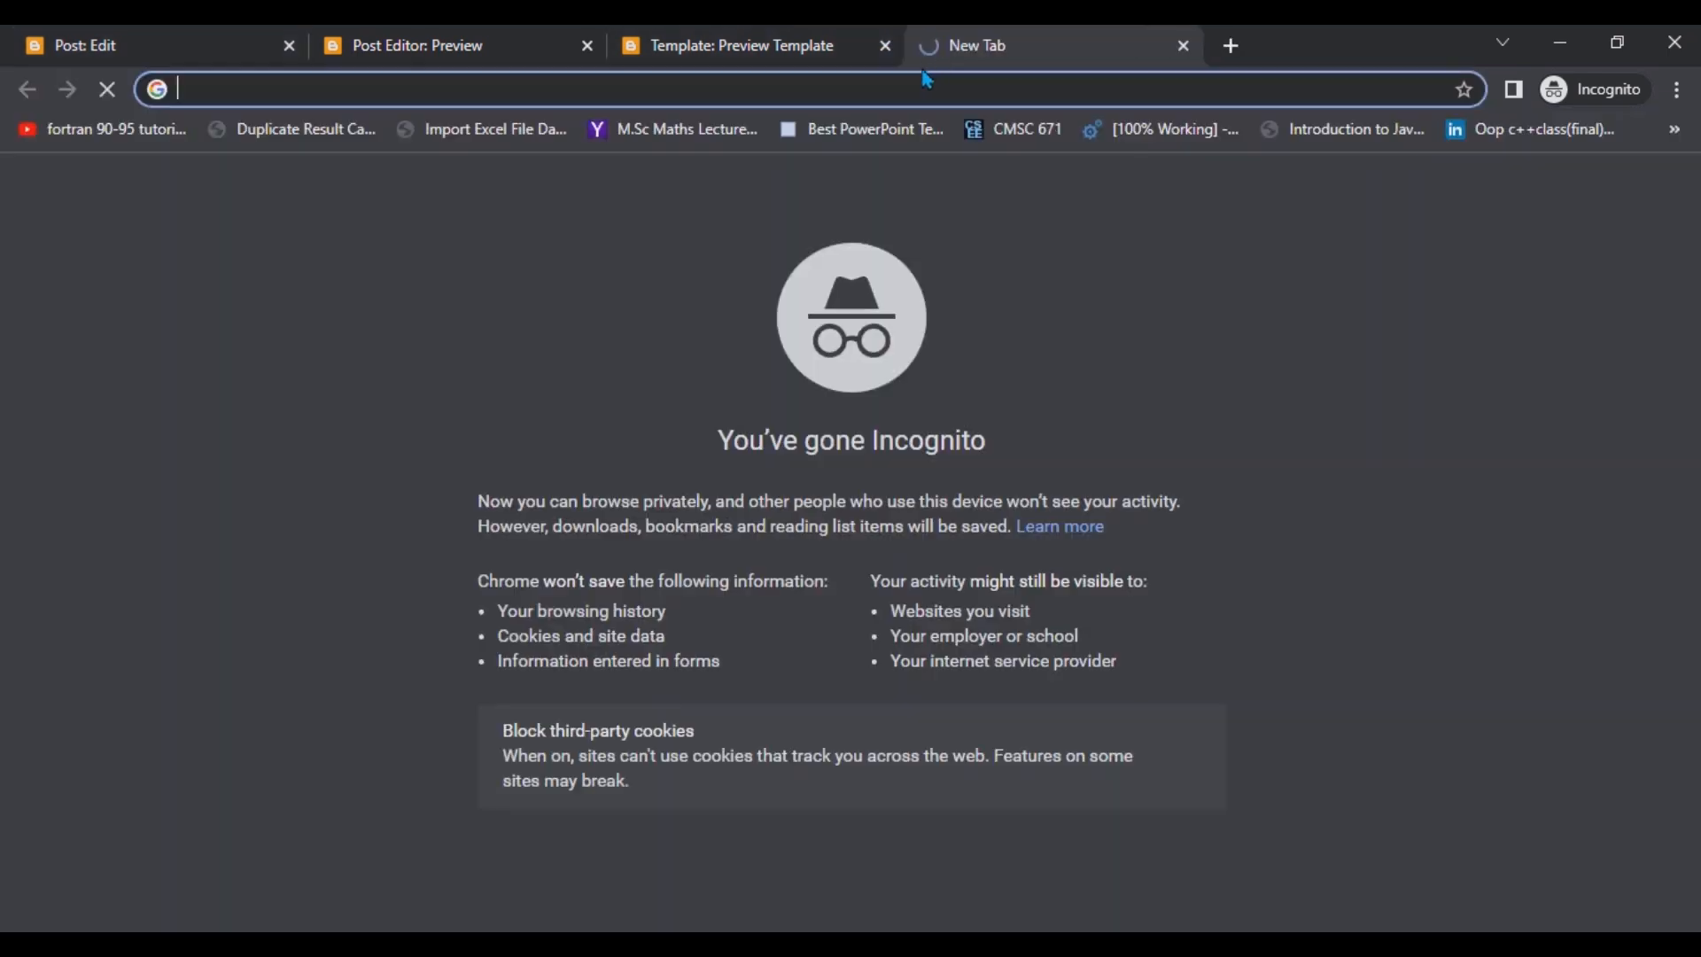
{"action": "key", "text": "ctrl+v"}
{"action": "key", "text": "Return"}
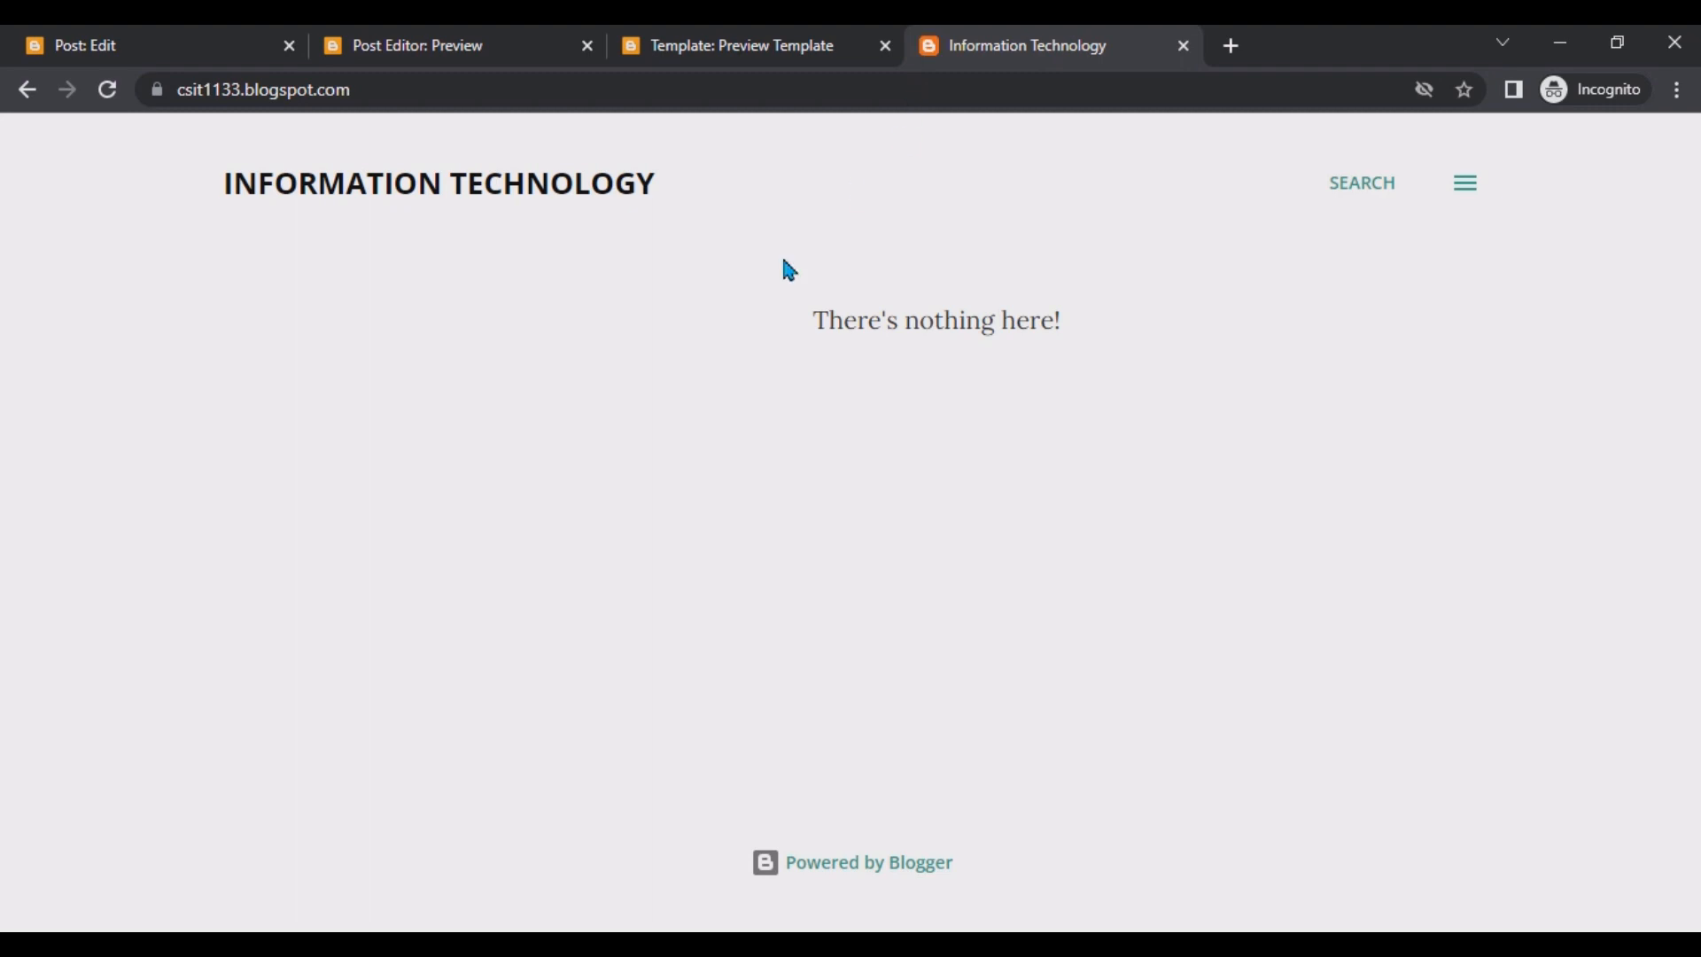
Examine the blog's home page and its side menu.
{"action": "left_click_drag", "start_coordinate": [224, 168], "coordinate": [1006, 411]}
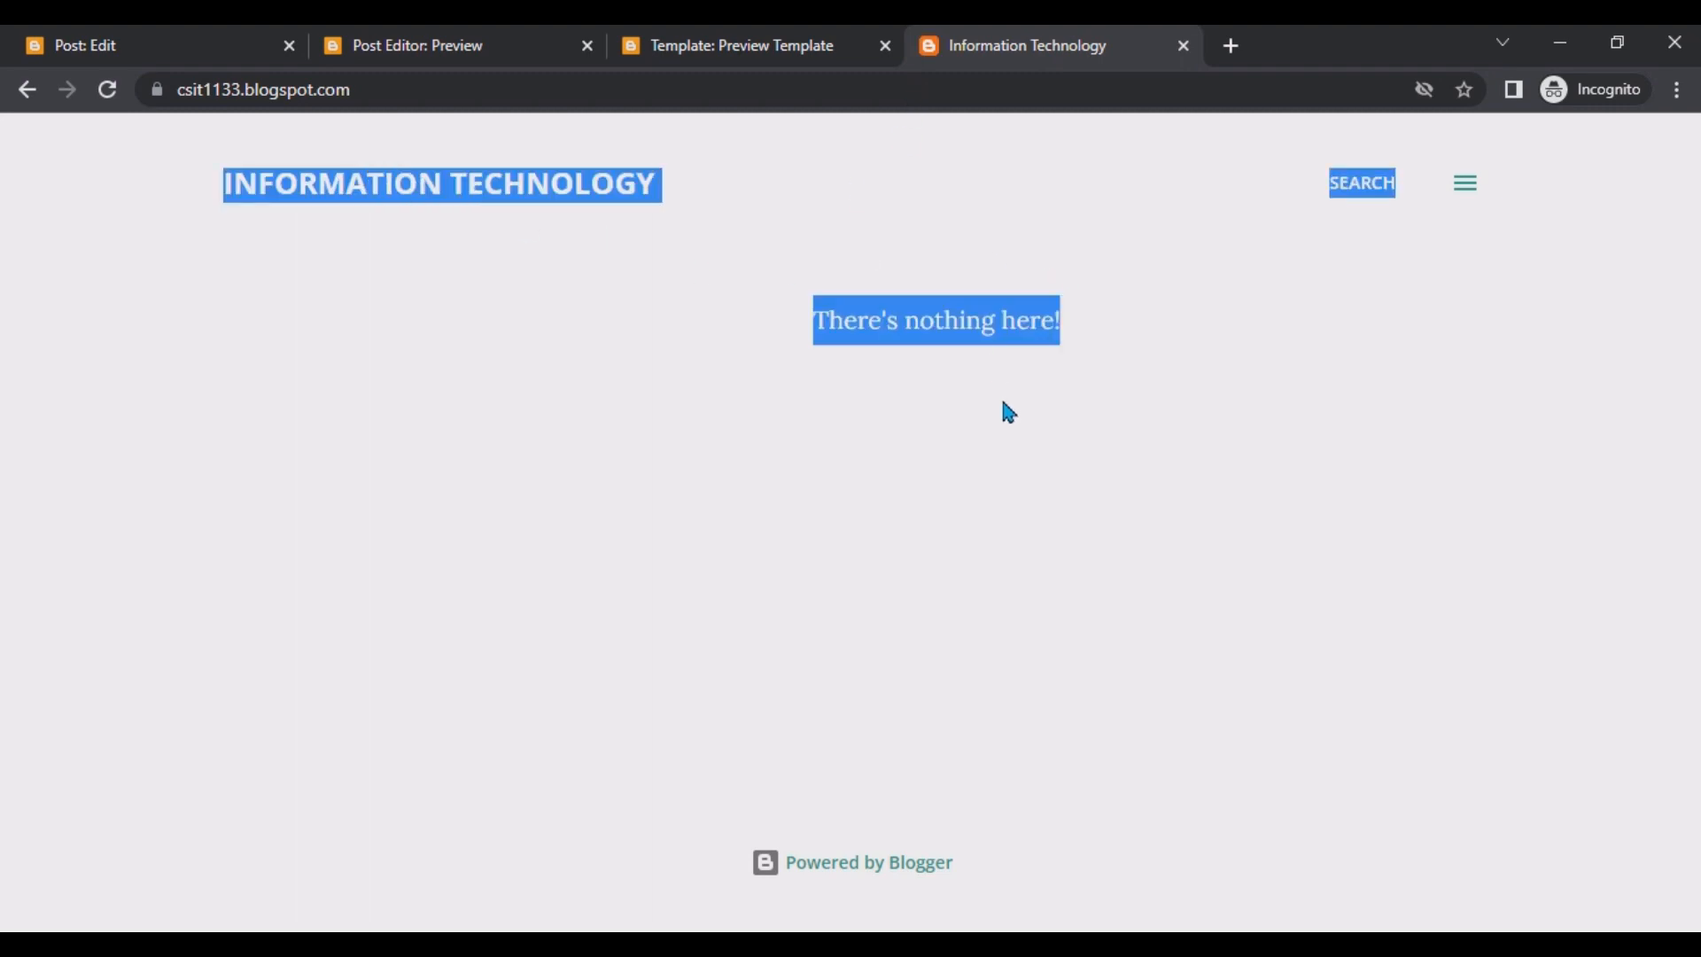
{"action": "left_click", "coordinate": [1007, 410]}
{"action": "left_click", "coordinate": [1467, 186]}
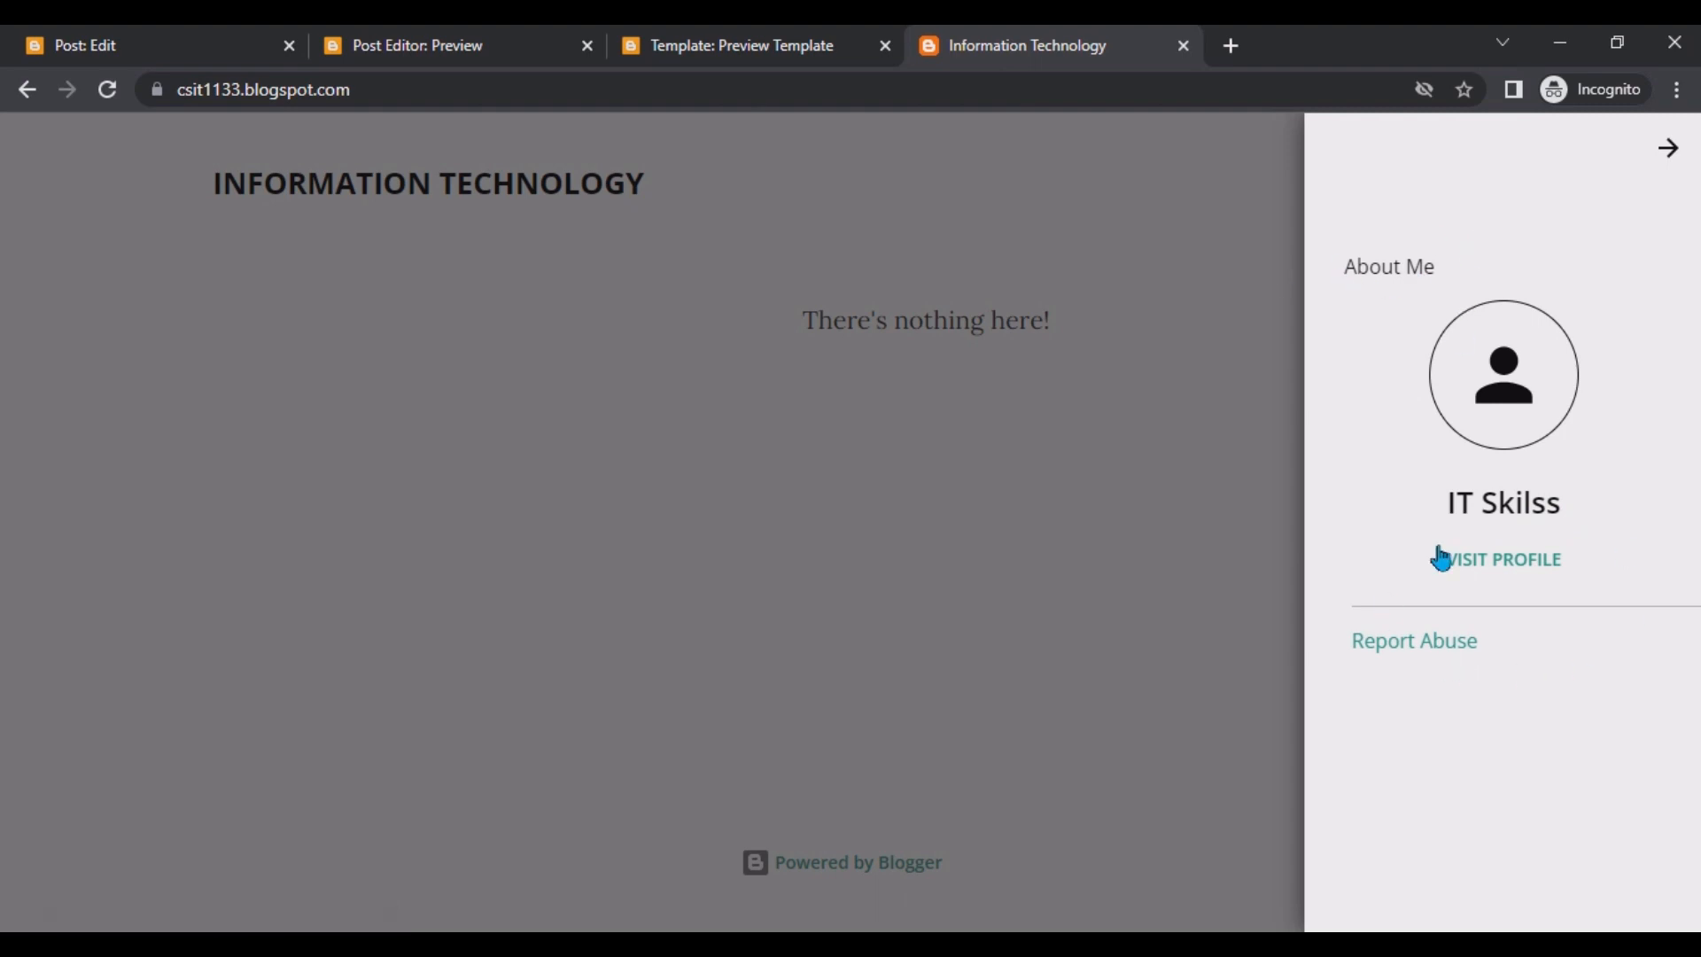
{"action": "left_click", "coordinate": [149, 277]}
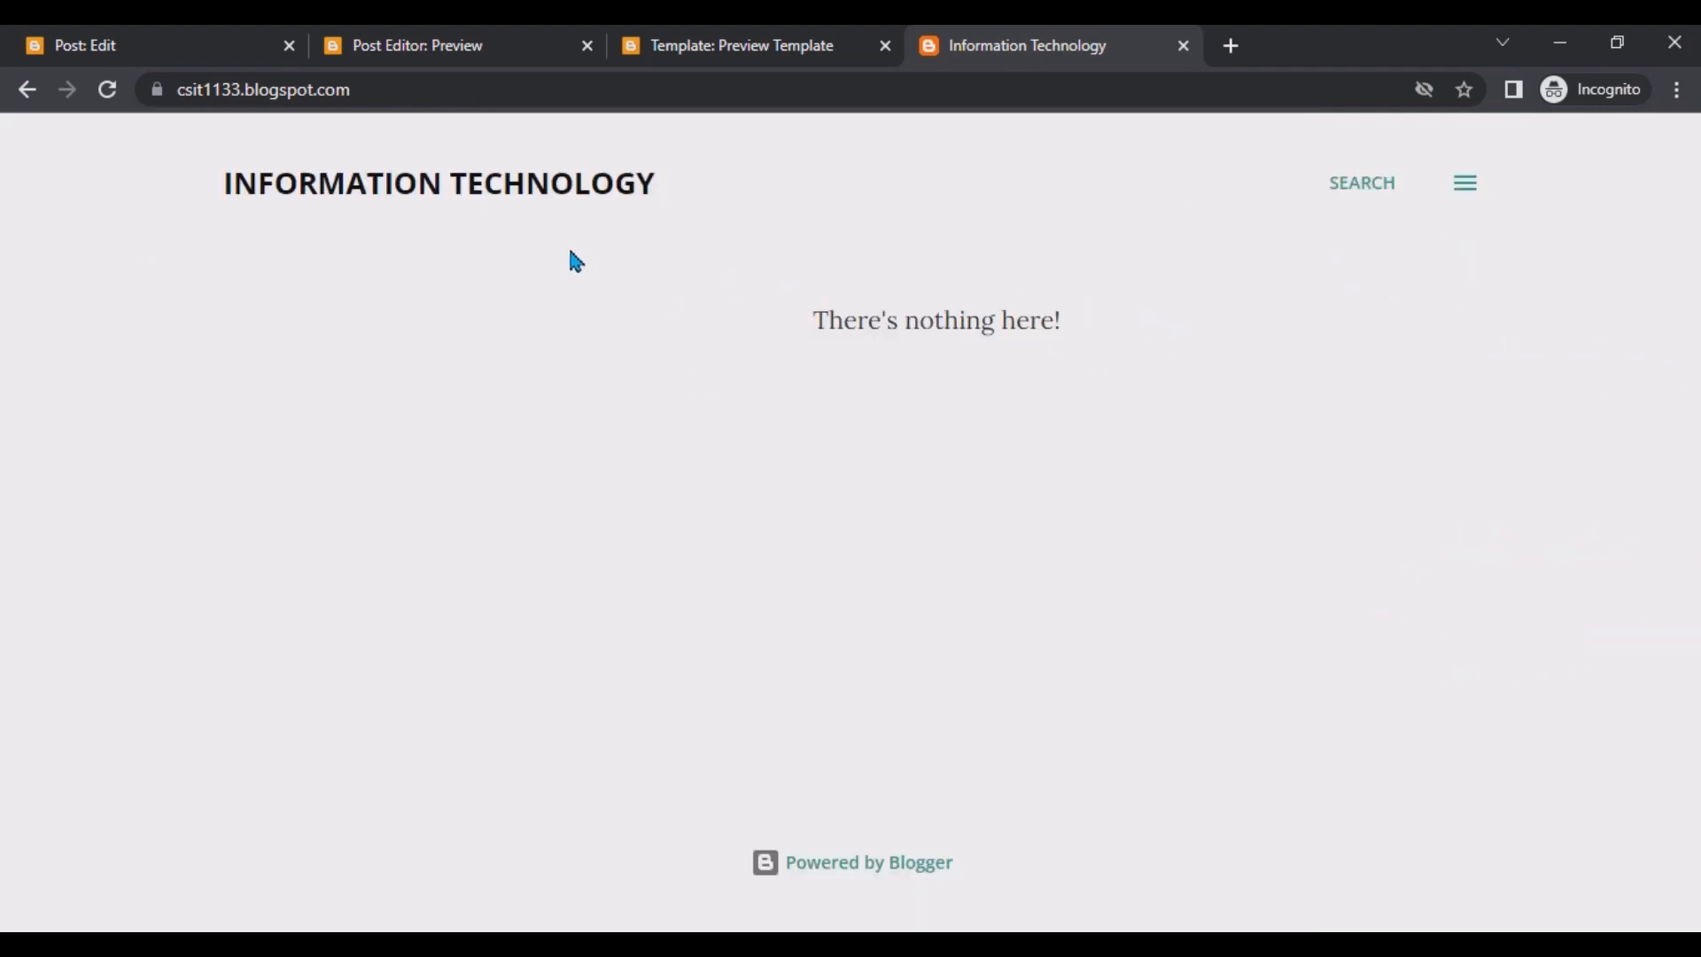
Move the blog tab beside the editor and publish the post, confirming the dialog.
{"action": "left_click", "coordinate": [163, 34]}
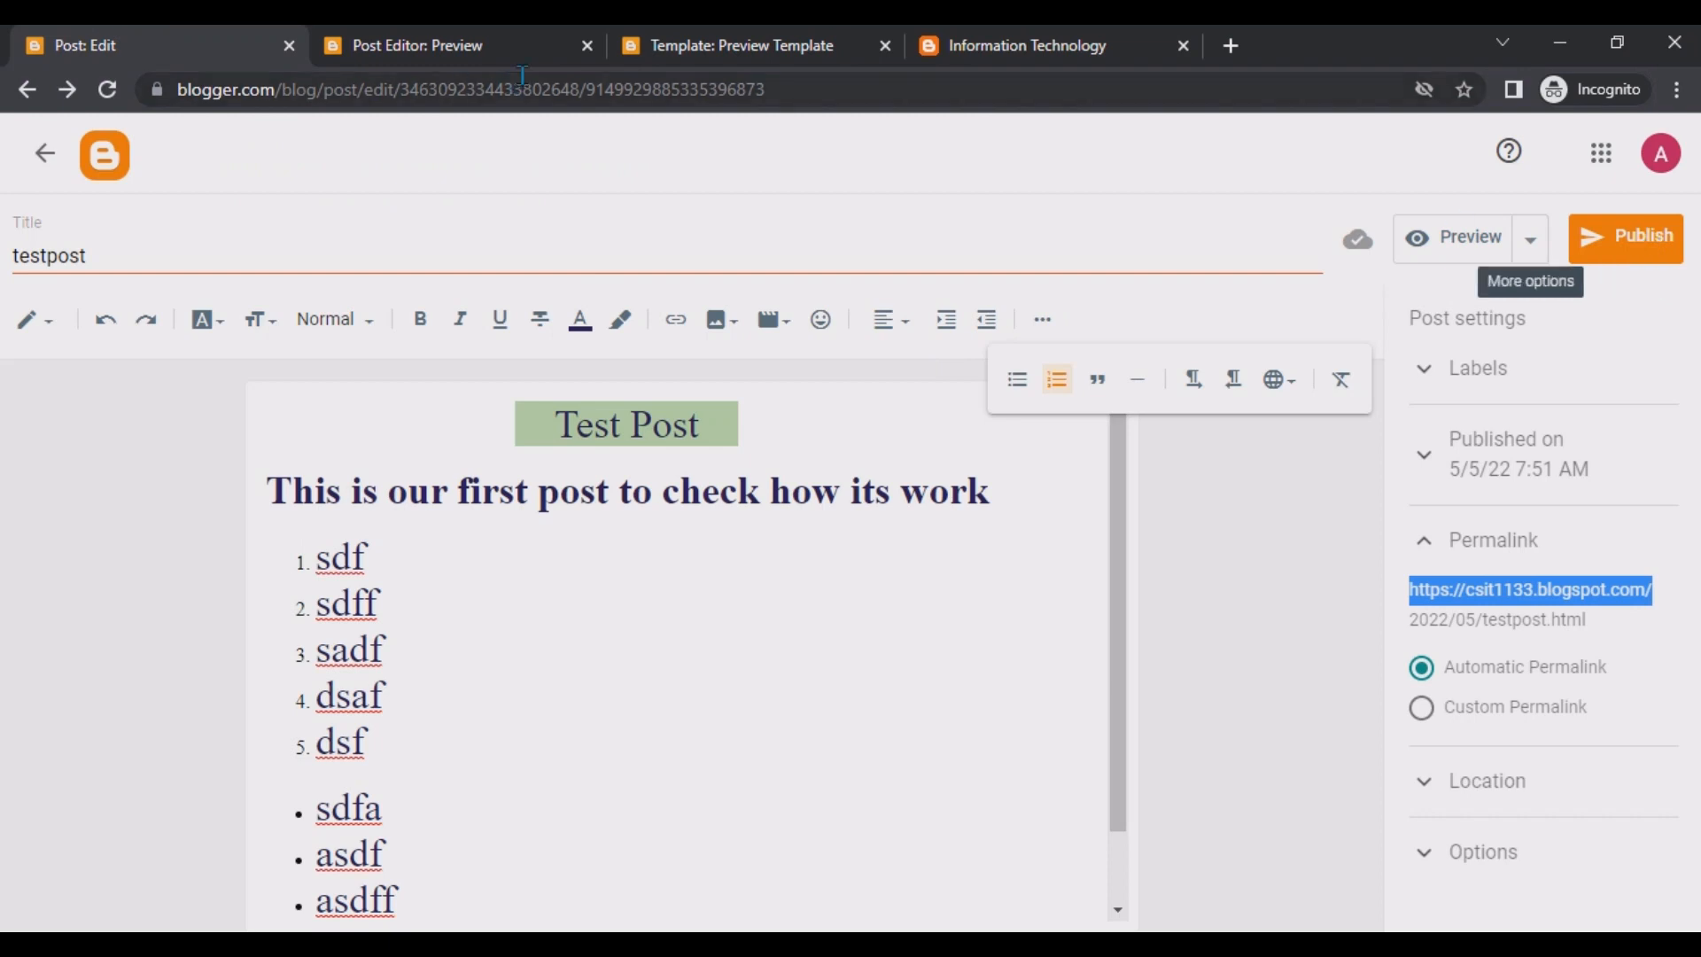
{"action": "left_click_drag", "start_coordinate": [1074, 44], "coordinate": [221, 34]}
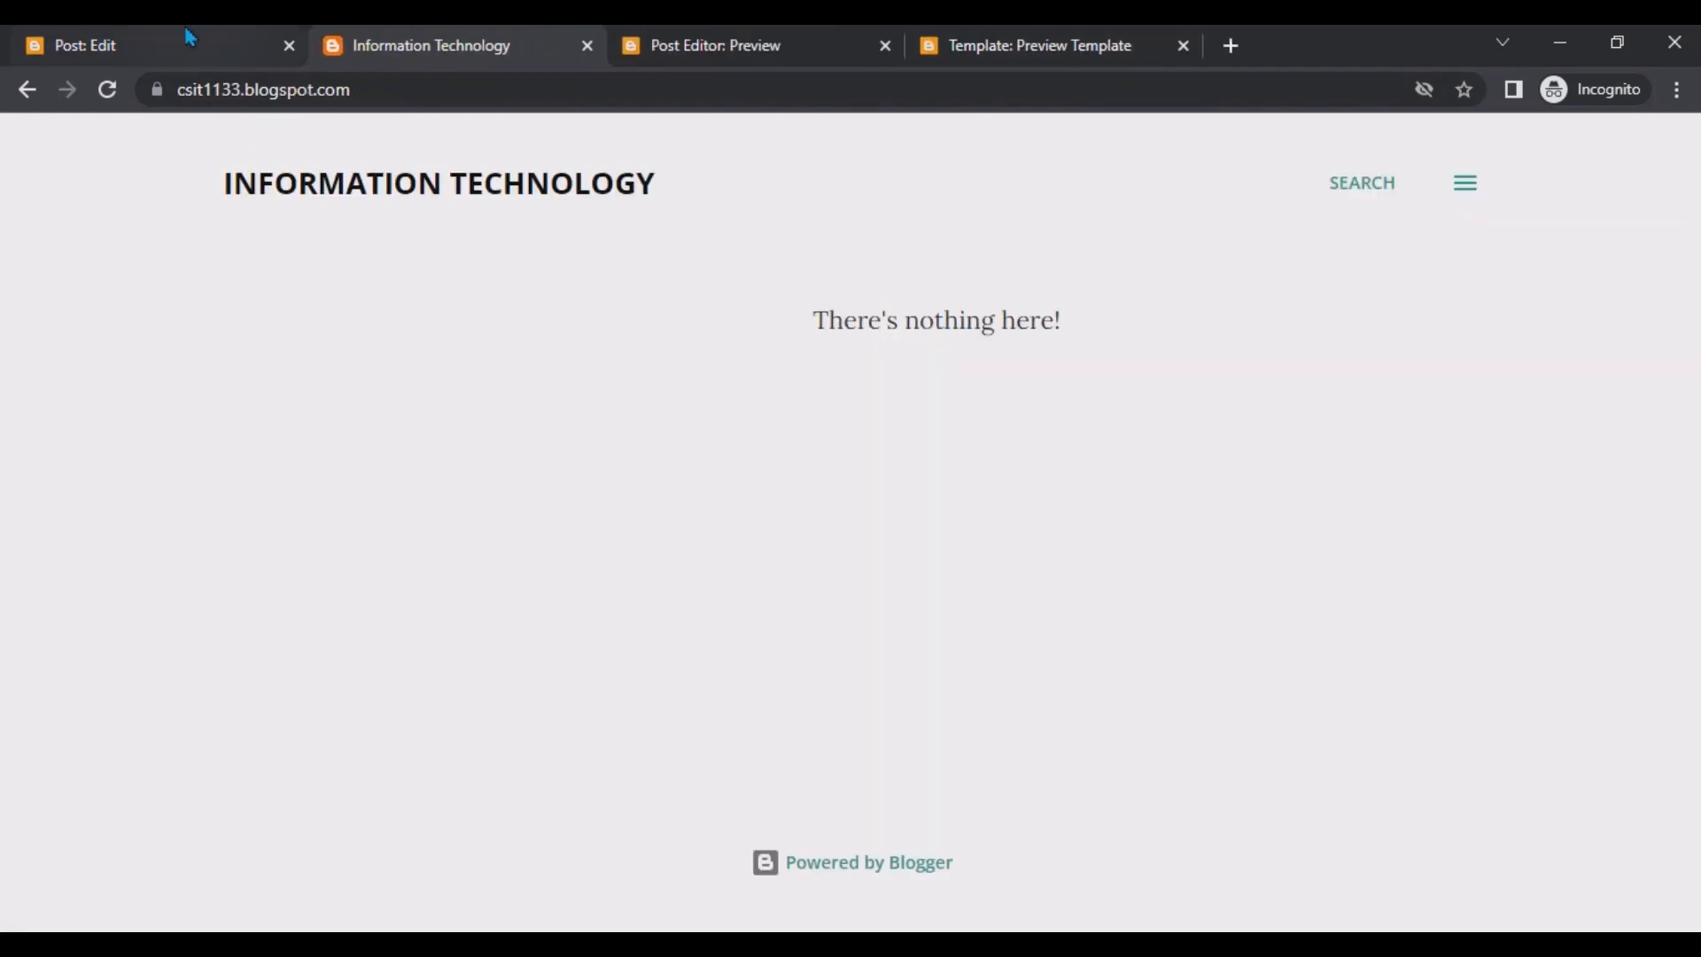
{"action": "left_click", "coordinate": [186, 35]}
{"action": "left_click", "coordinate": [1626, 238]}
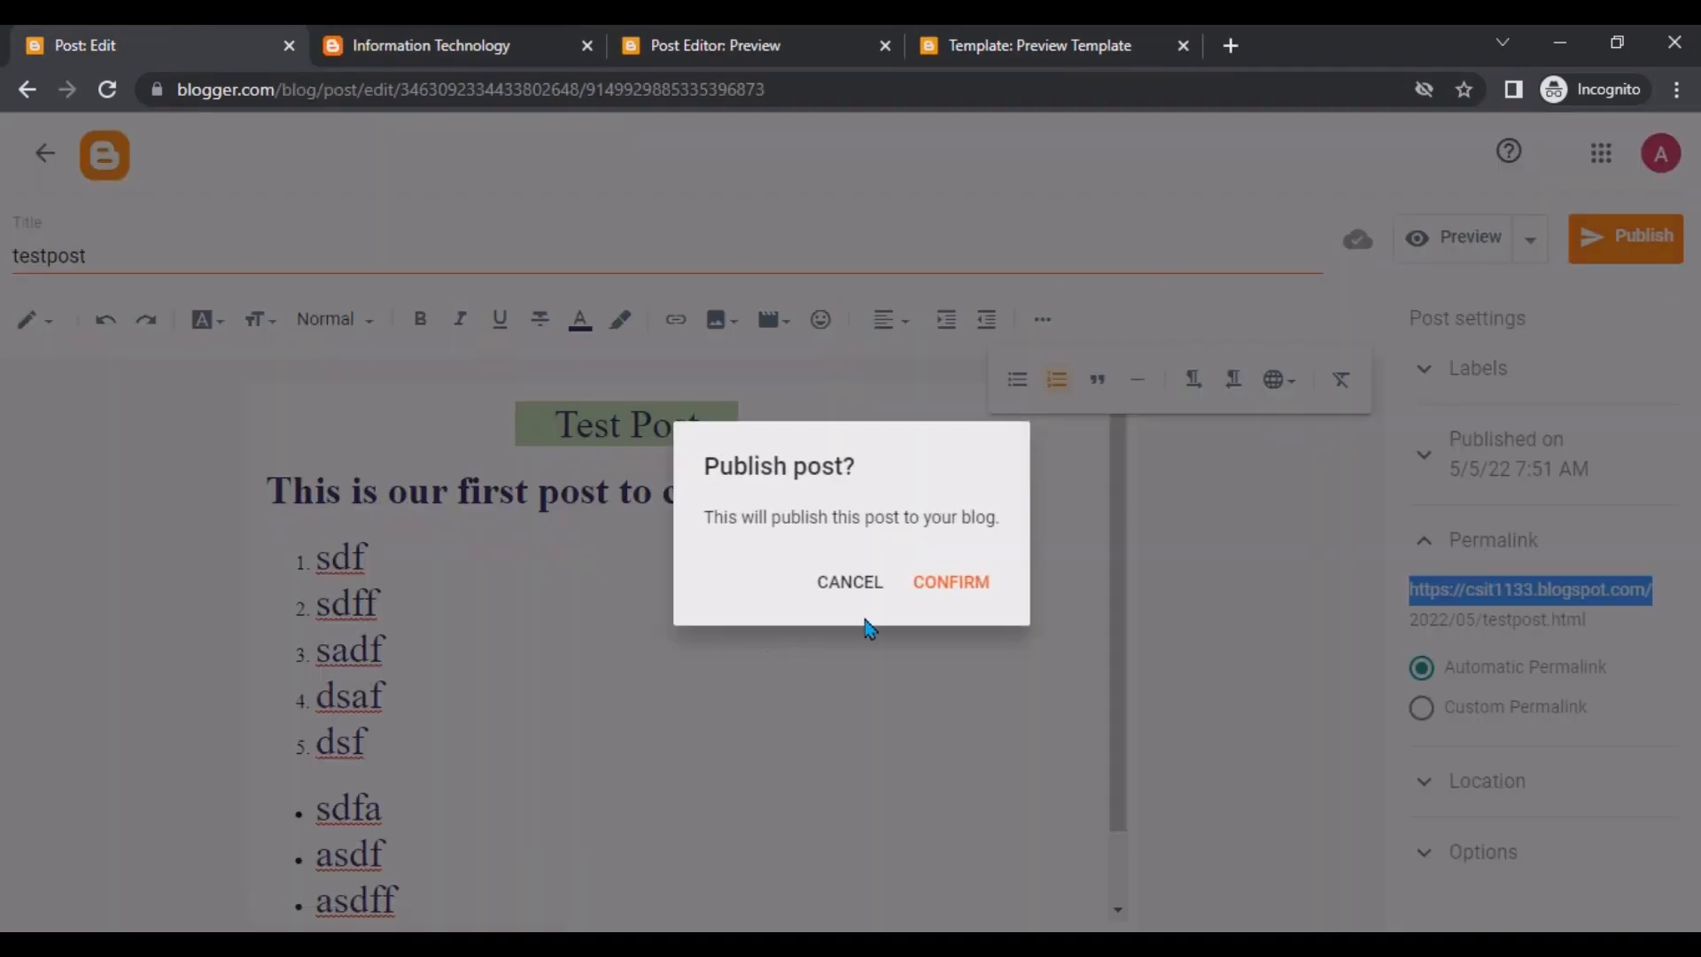
{"action": "left_click", "coordinate": [934, 589]}
Reload the blog page to view the published post, then return to the posts list.
{"action": "left_click", "coordinate": [435, 36]}
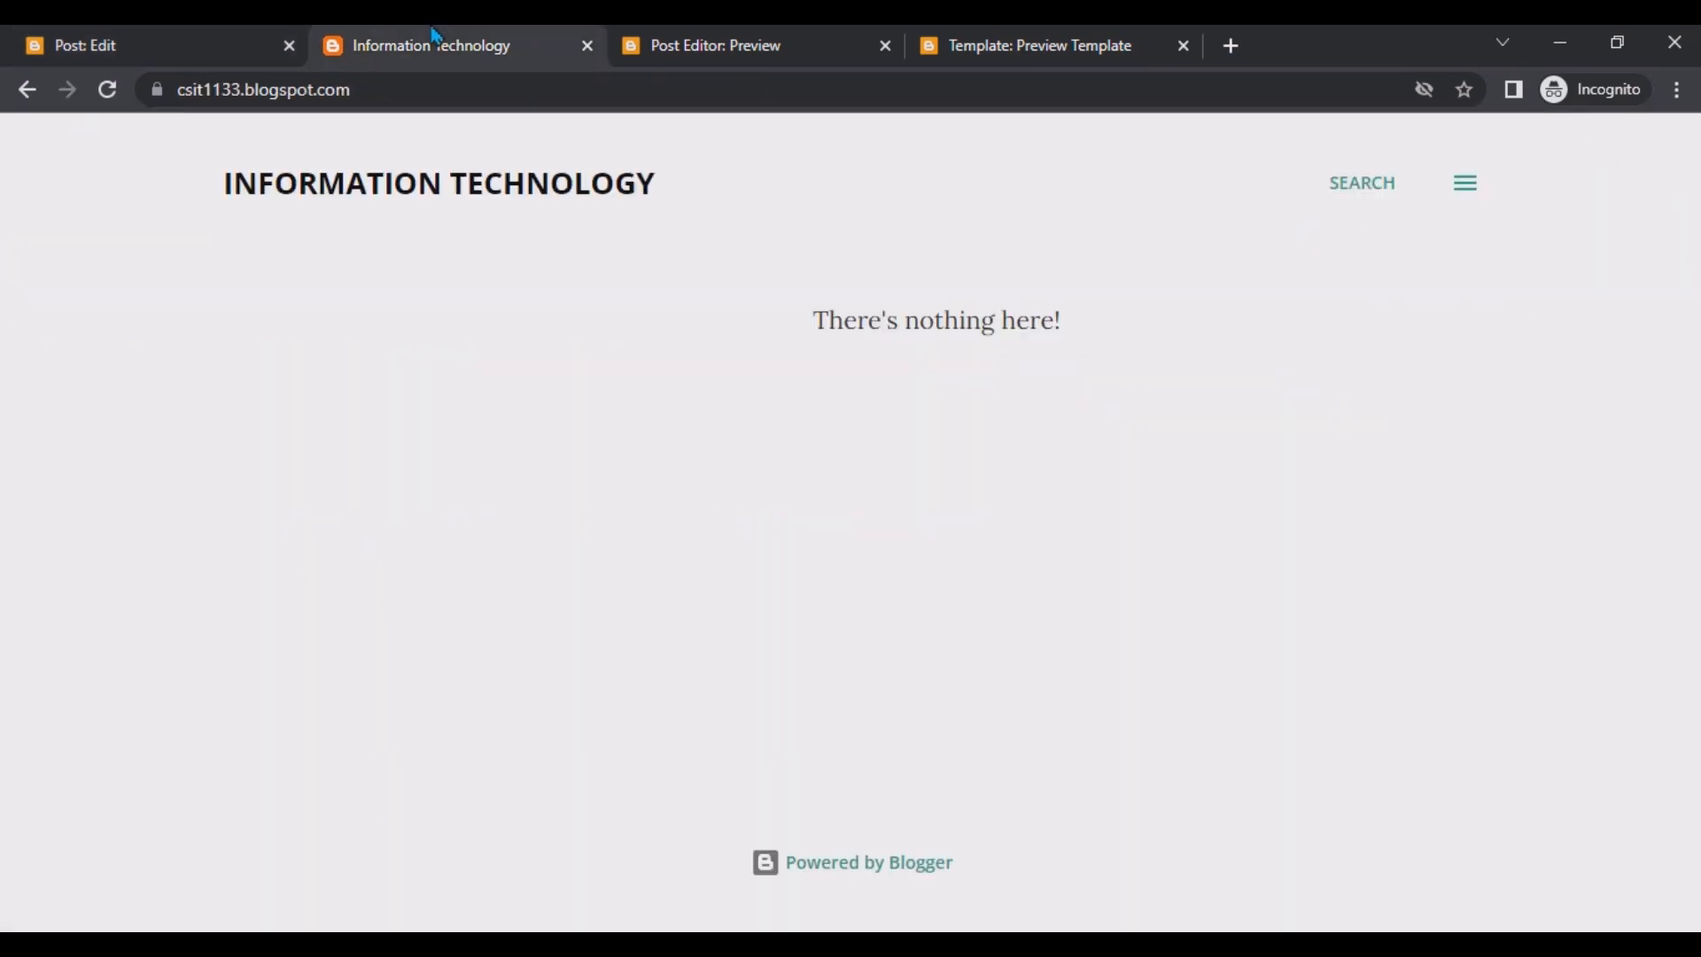
{"action": "left_click", "coordinate": [106, 88]}
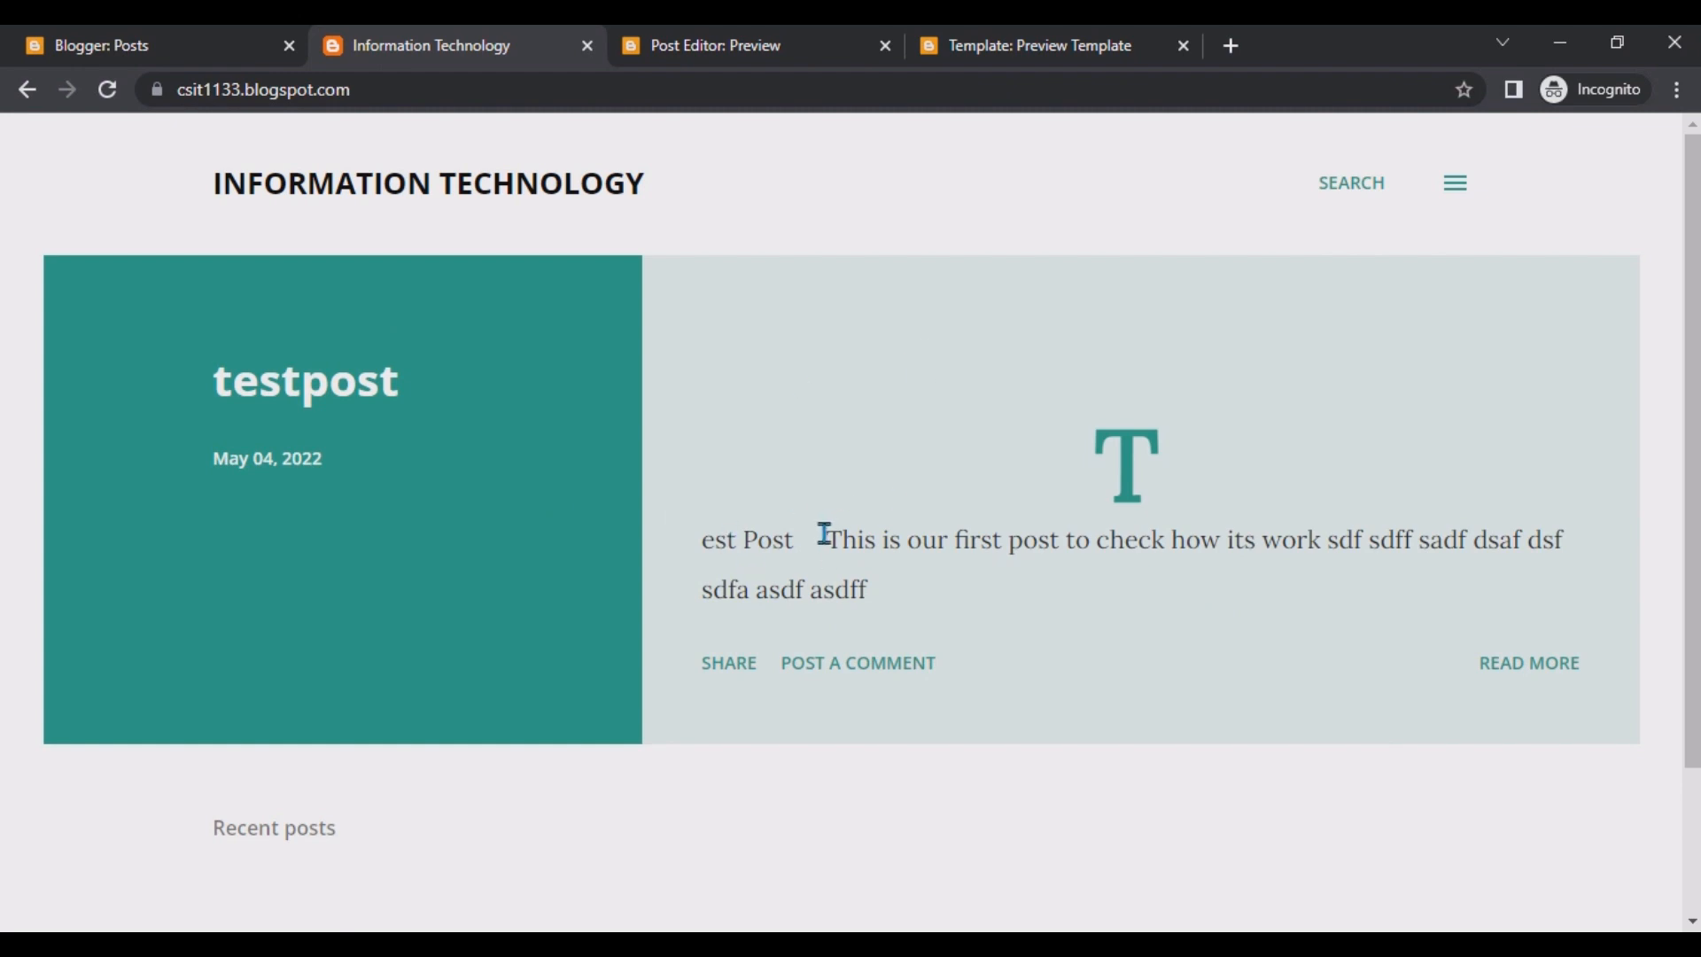
{"action": "scroll", "coordinate": [1202, 469], "scroll_direction": "down", "scroll_amount": 2}
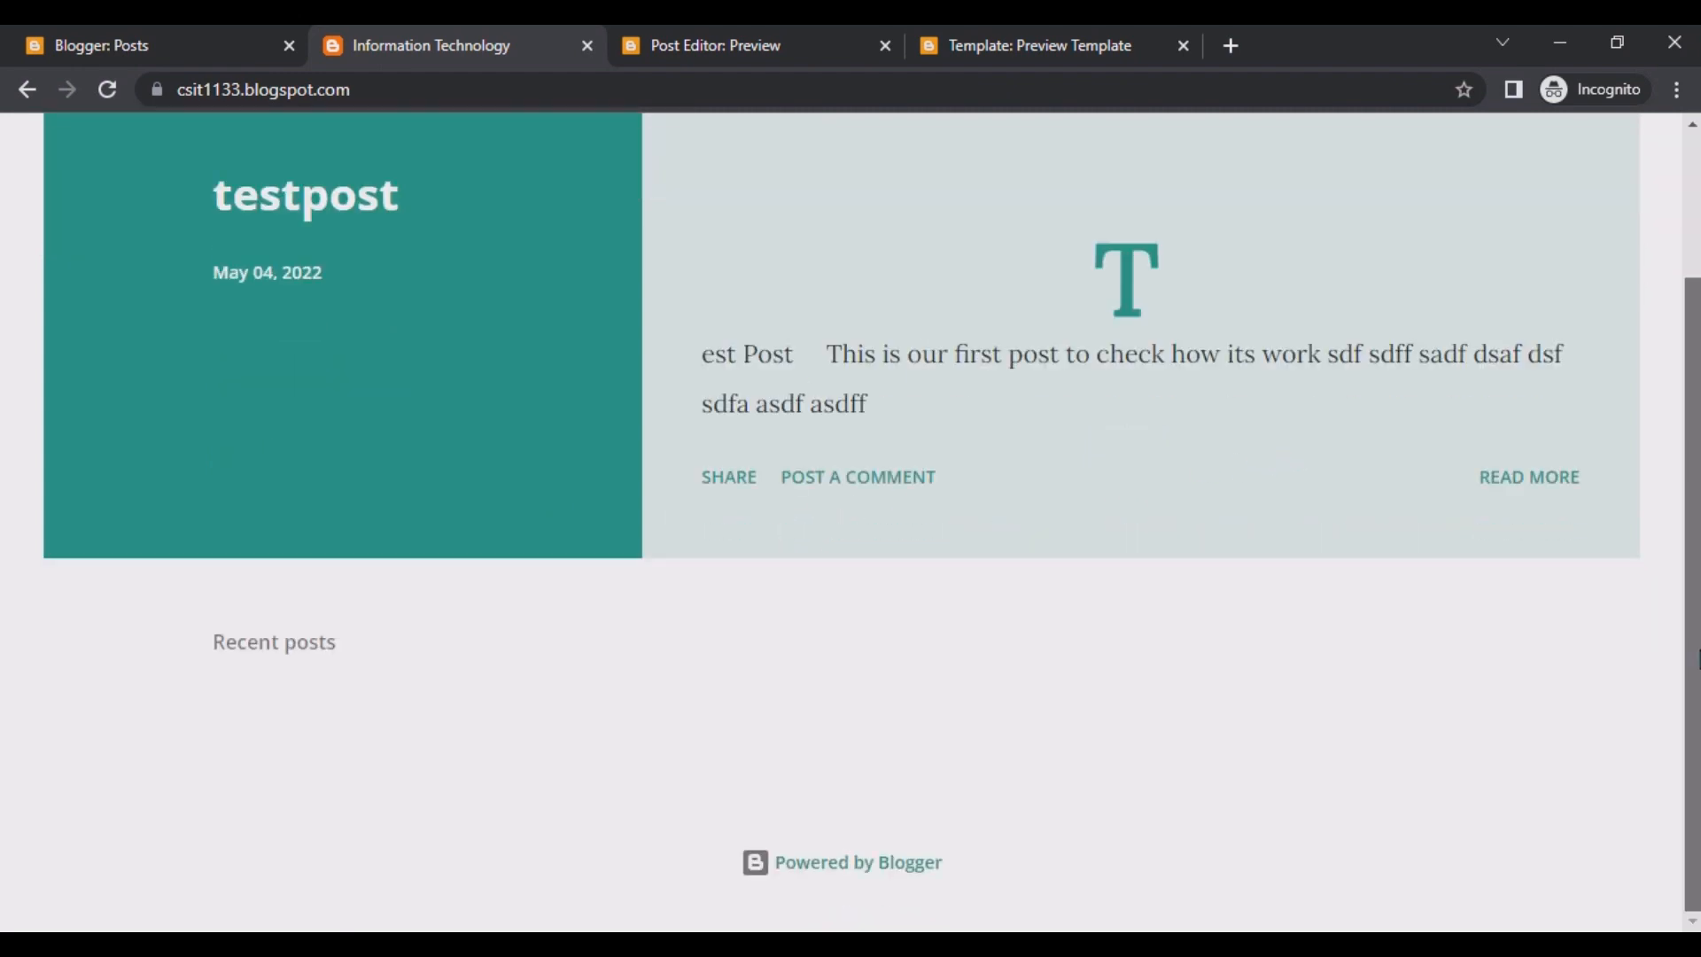
{"action": "scroll", "coordinate": [797, 354], "scroll_direction": "up", "scroll_amount": 2}
{"action": "left_click", "coordinate": [163, 42]}
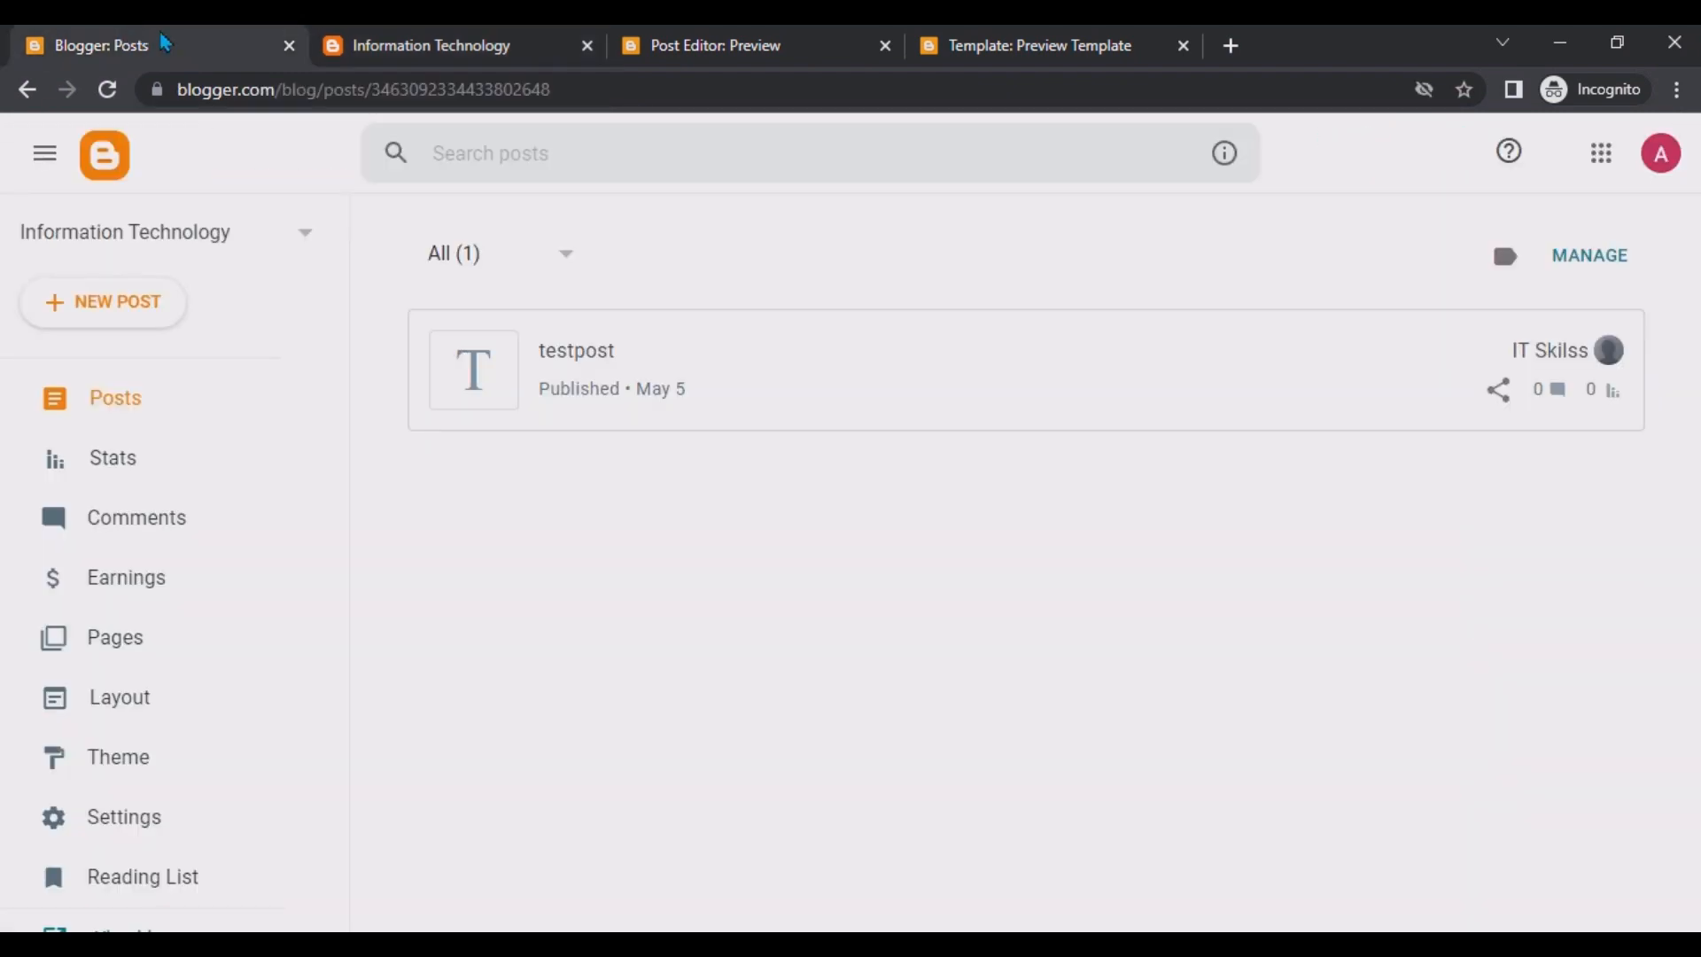
Start a new post titled "Test2" and write "Test 1" in its body.
{"action": "left_click", "coordinate": [75, 302]}
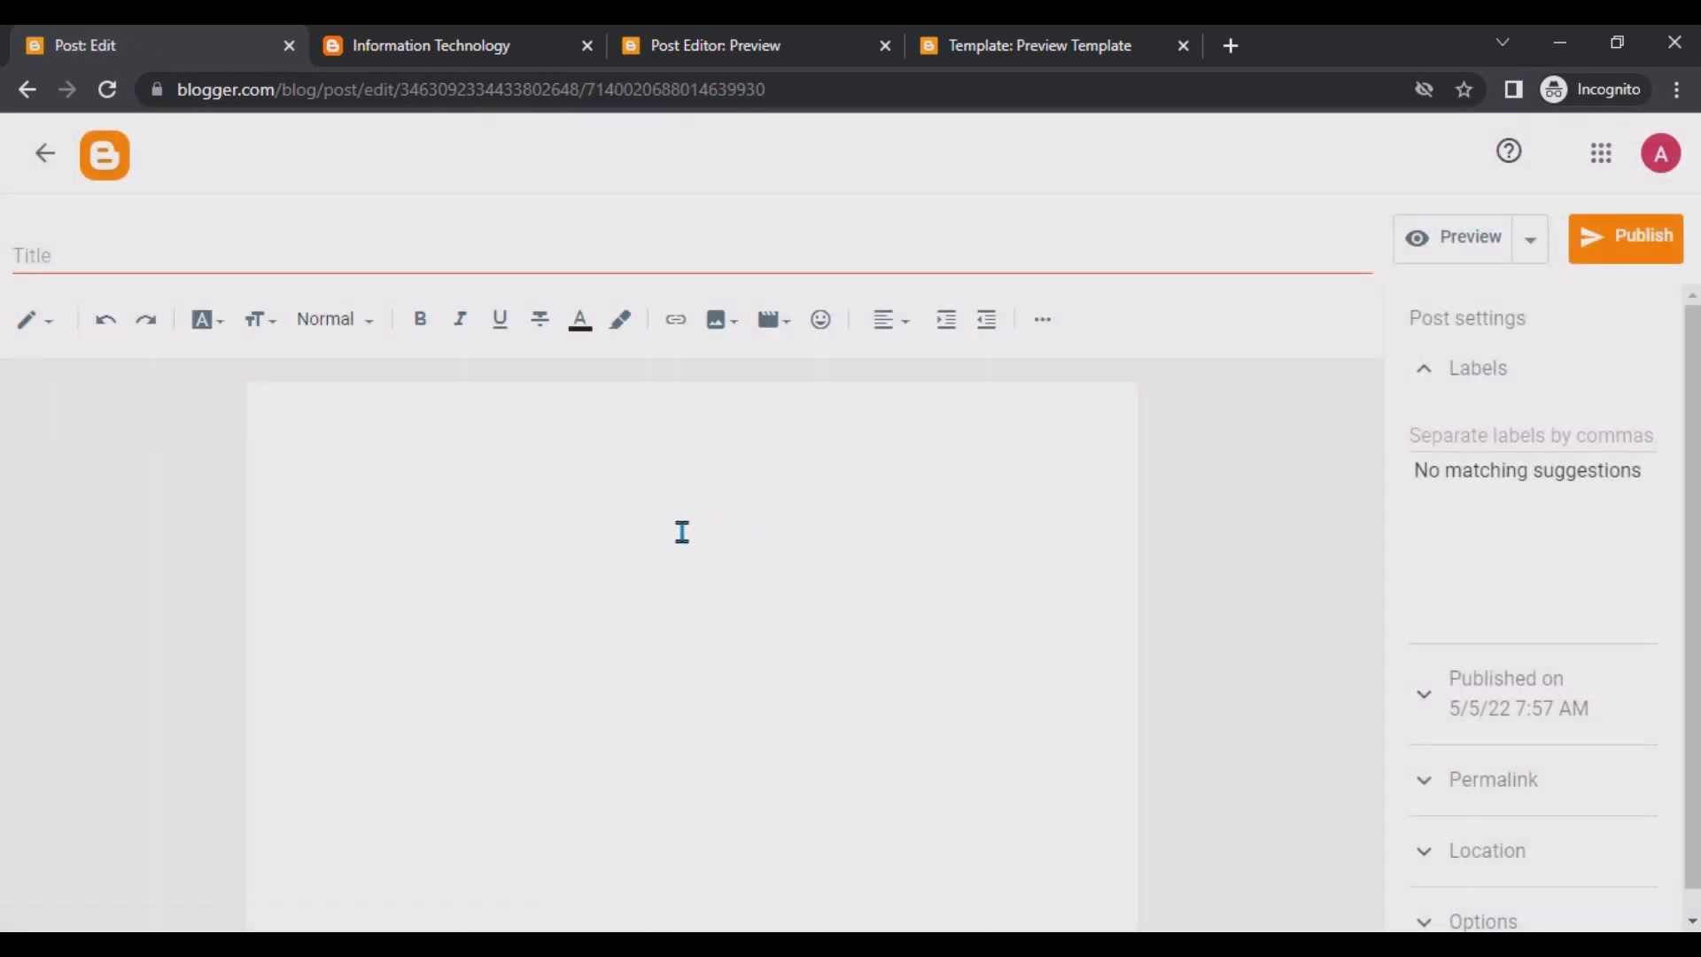
{"action": "left_click", "coordinate": [313, 252]}
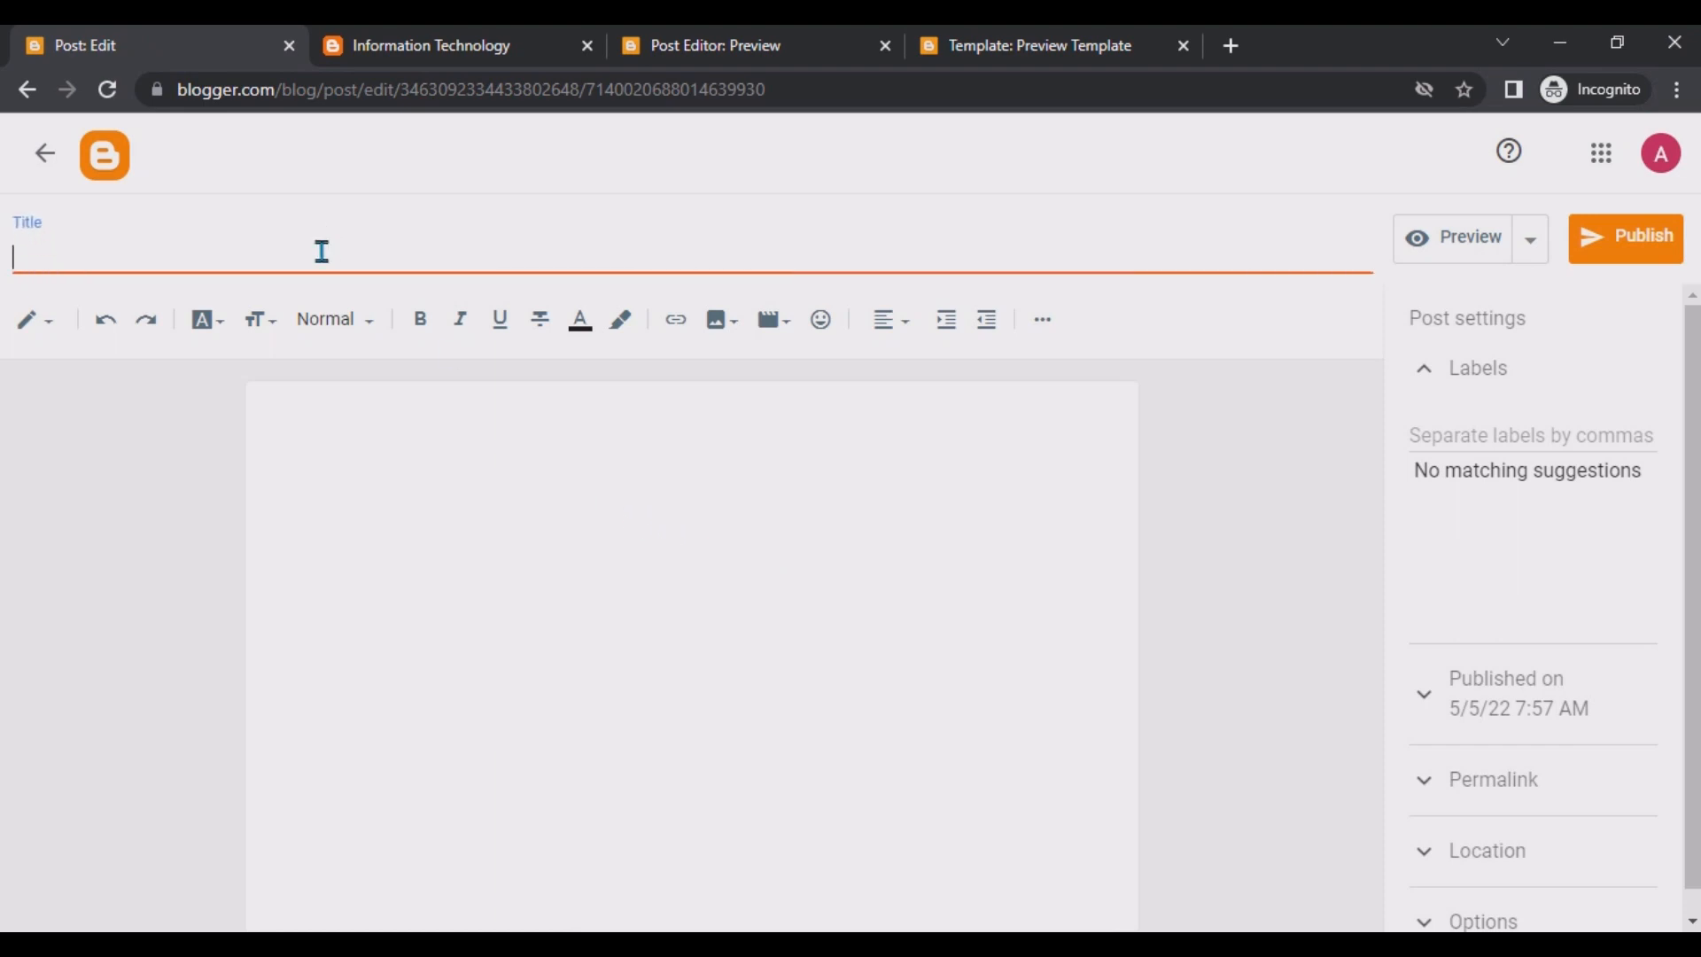
{"action": "type", "text": "Test2"}
{"action": "left_click", "coordinate": [531, 570]}
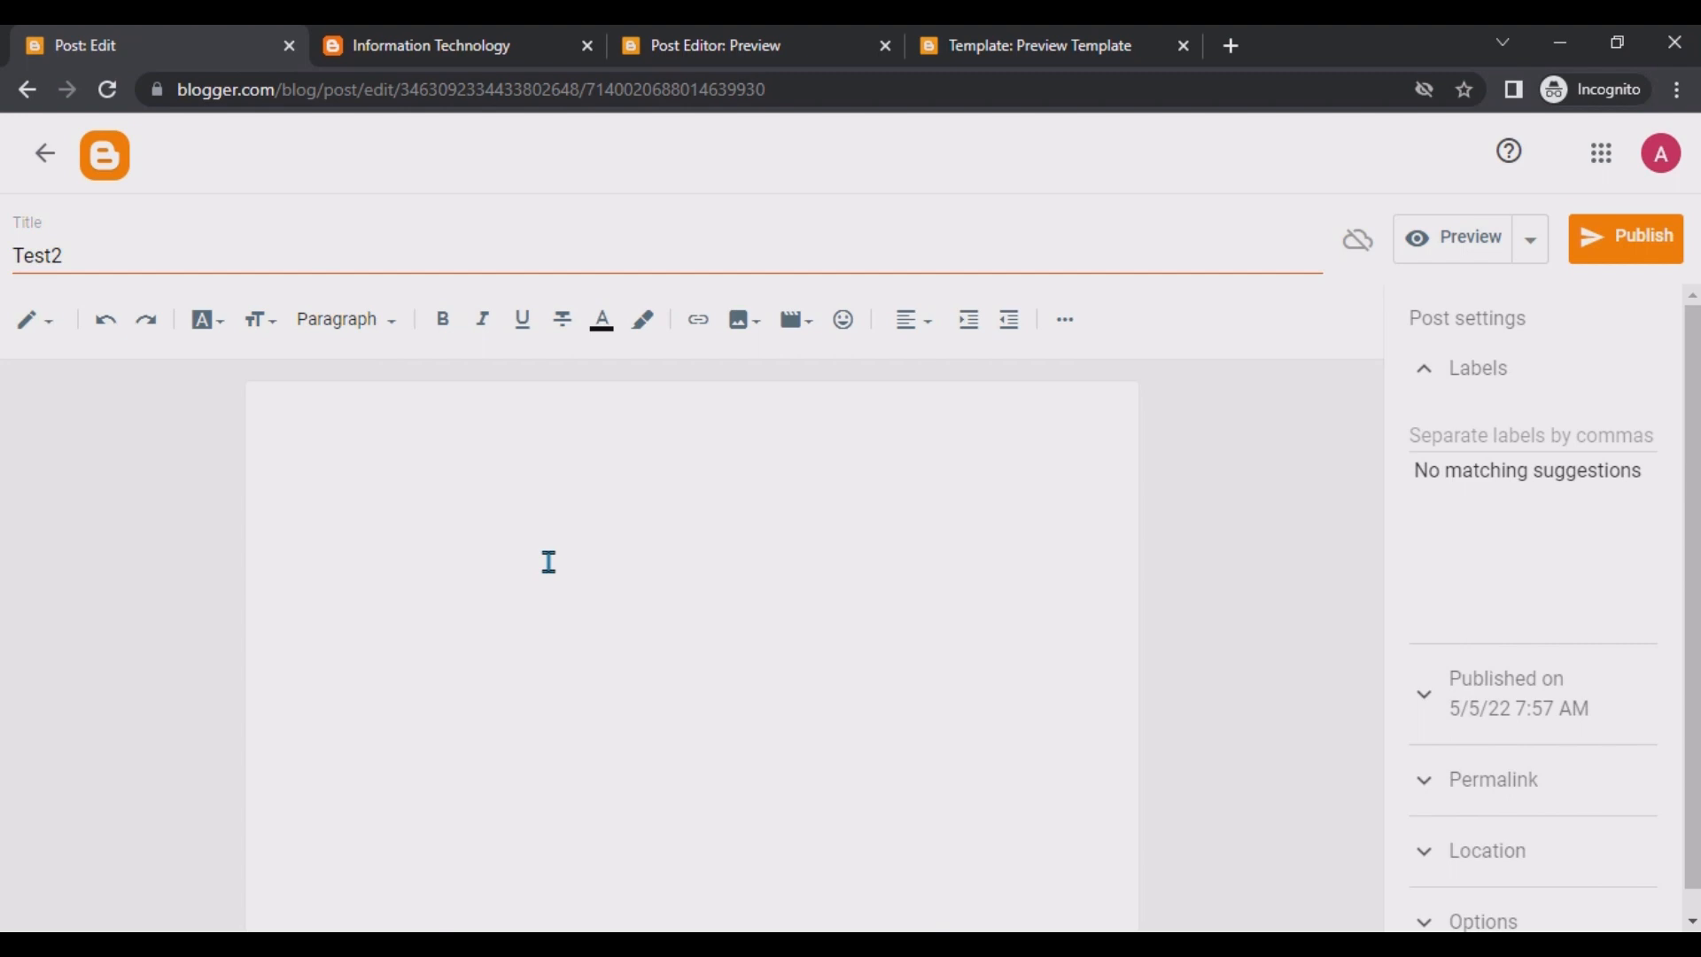
{"action": "type", "text": "Test 1"}
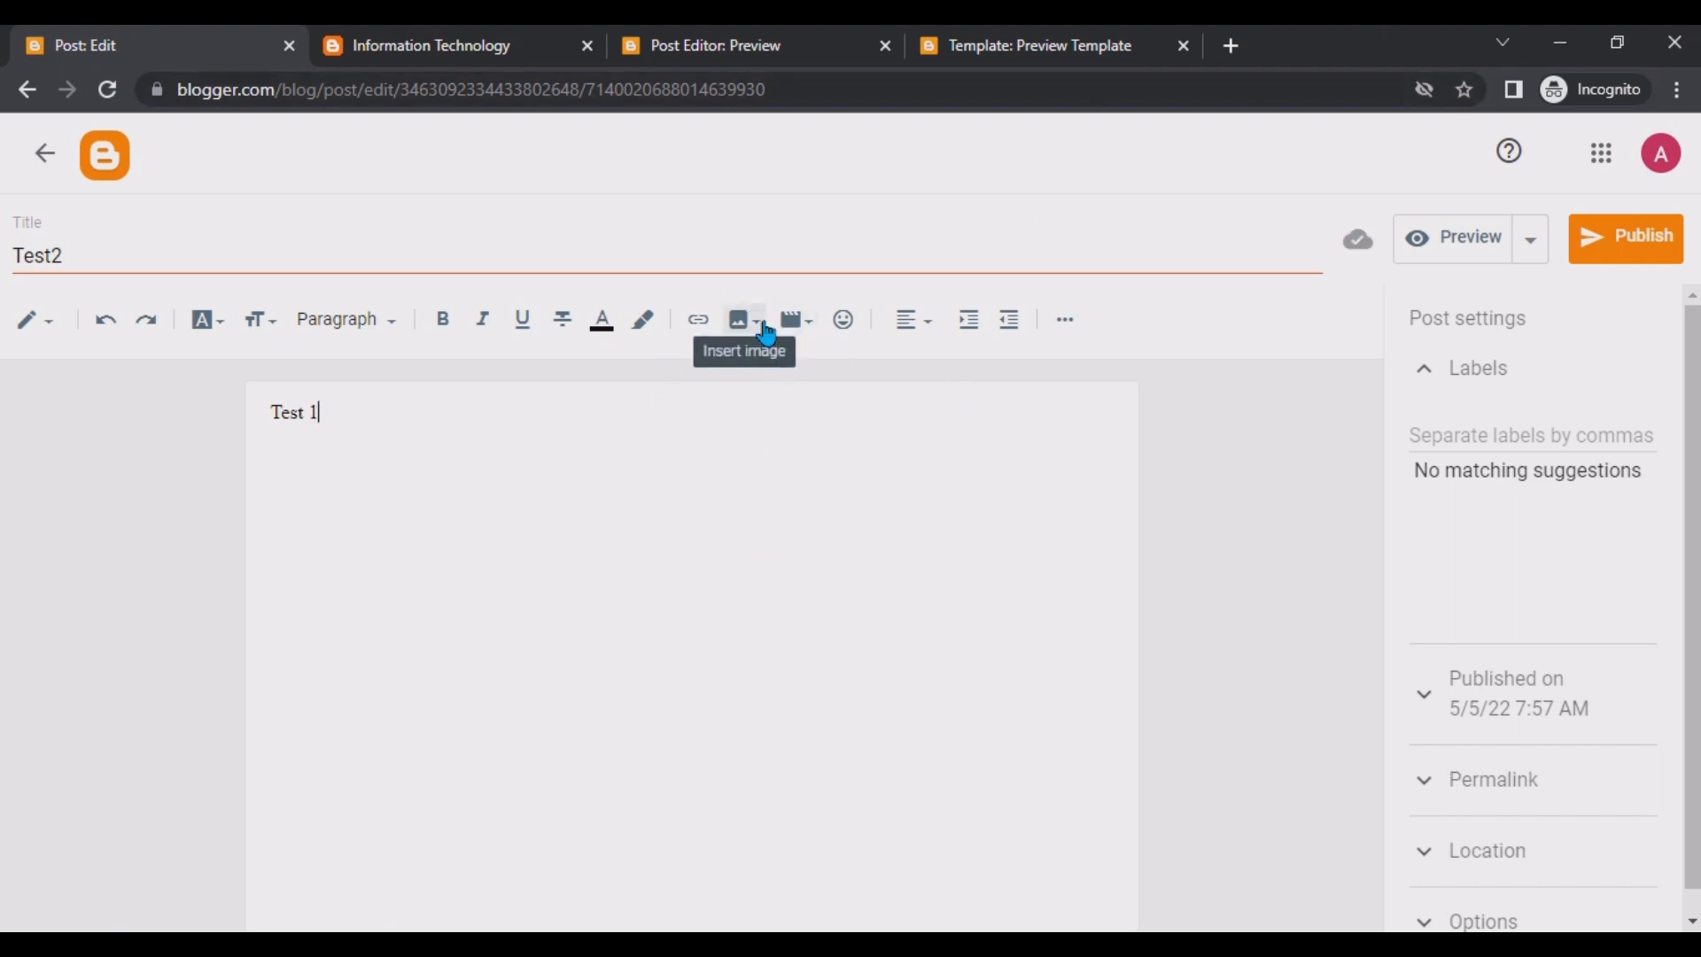
Open the add-image-from-URL dialog and search Google in a new tab for "computer technology".
{"action": "left_click", "coordinate": [746, 323]}
{"action": "left_click", "coordinate": [849, 549]}
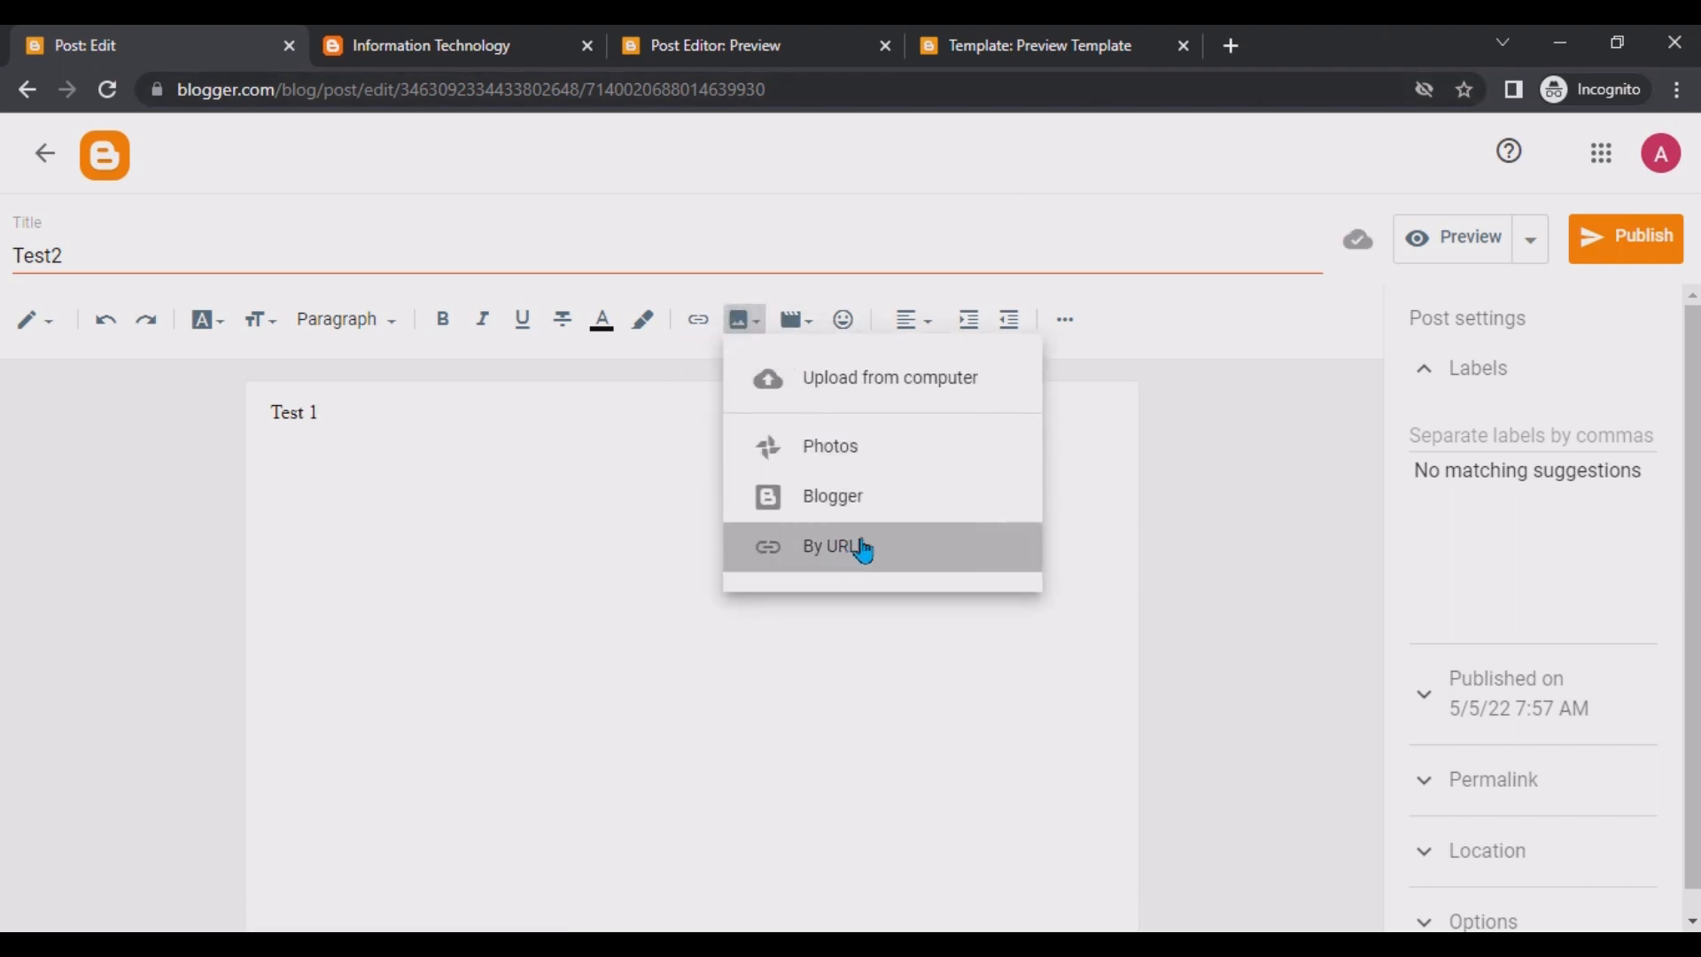
{"action": "left_click", "coordinate": [1232, 46]}
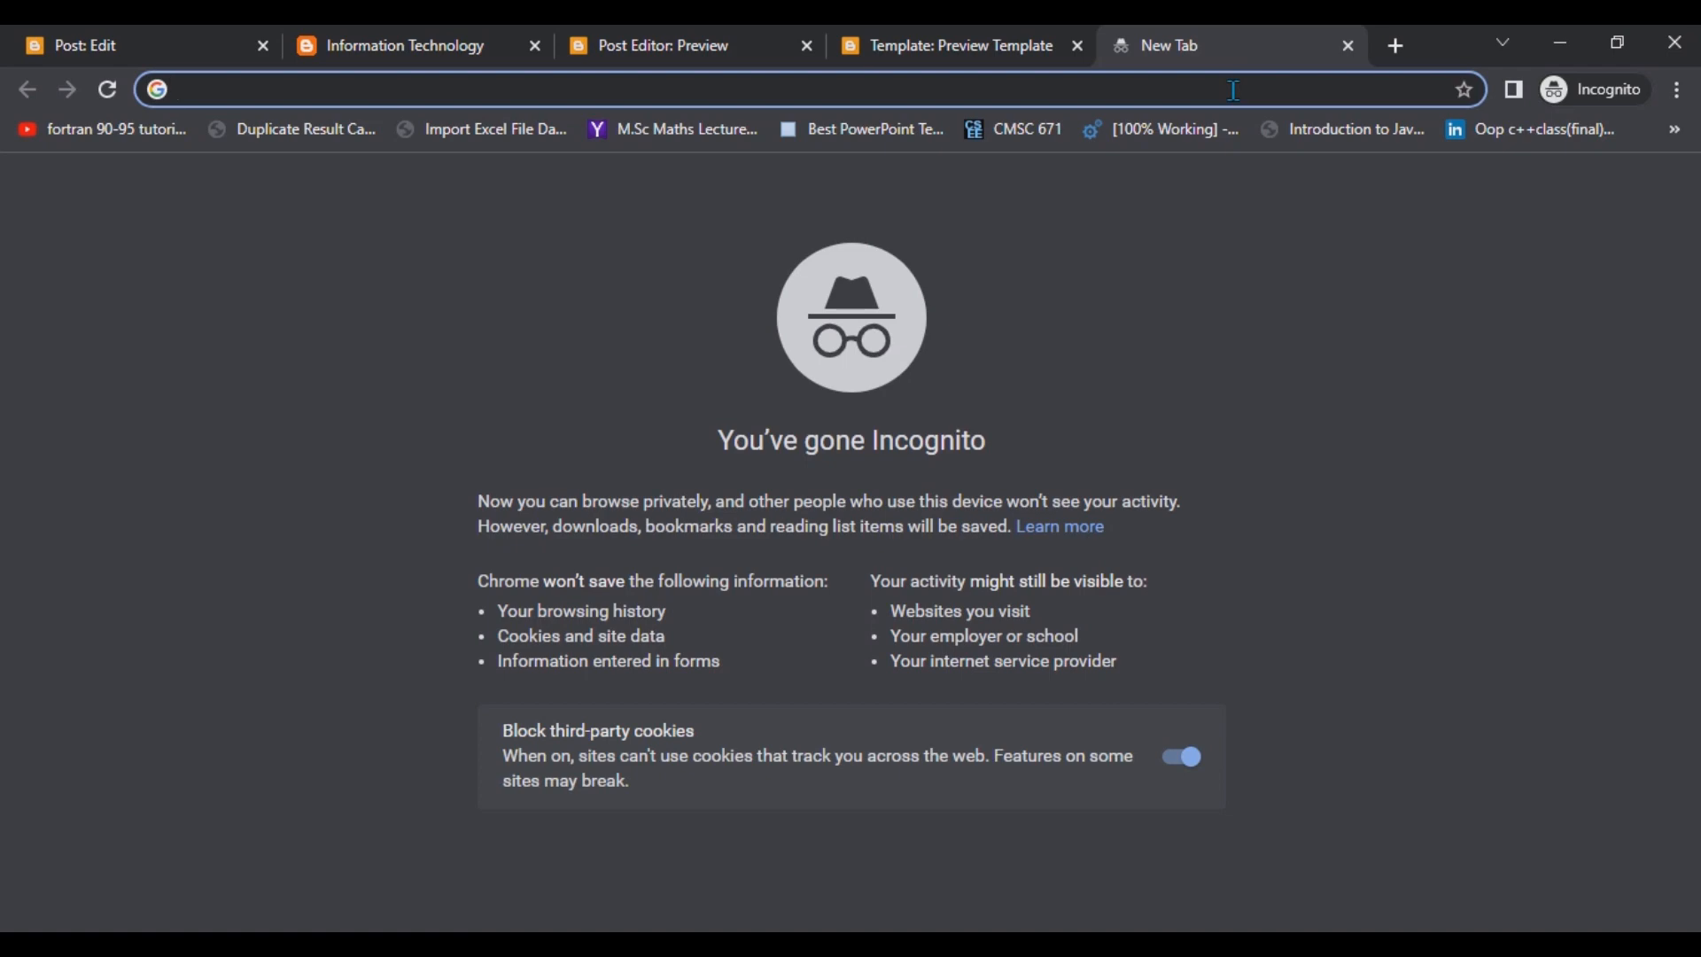
{"action": "type", "text": "inofr"}
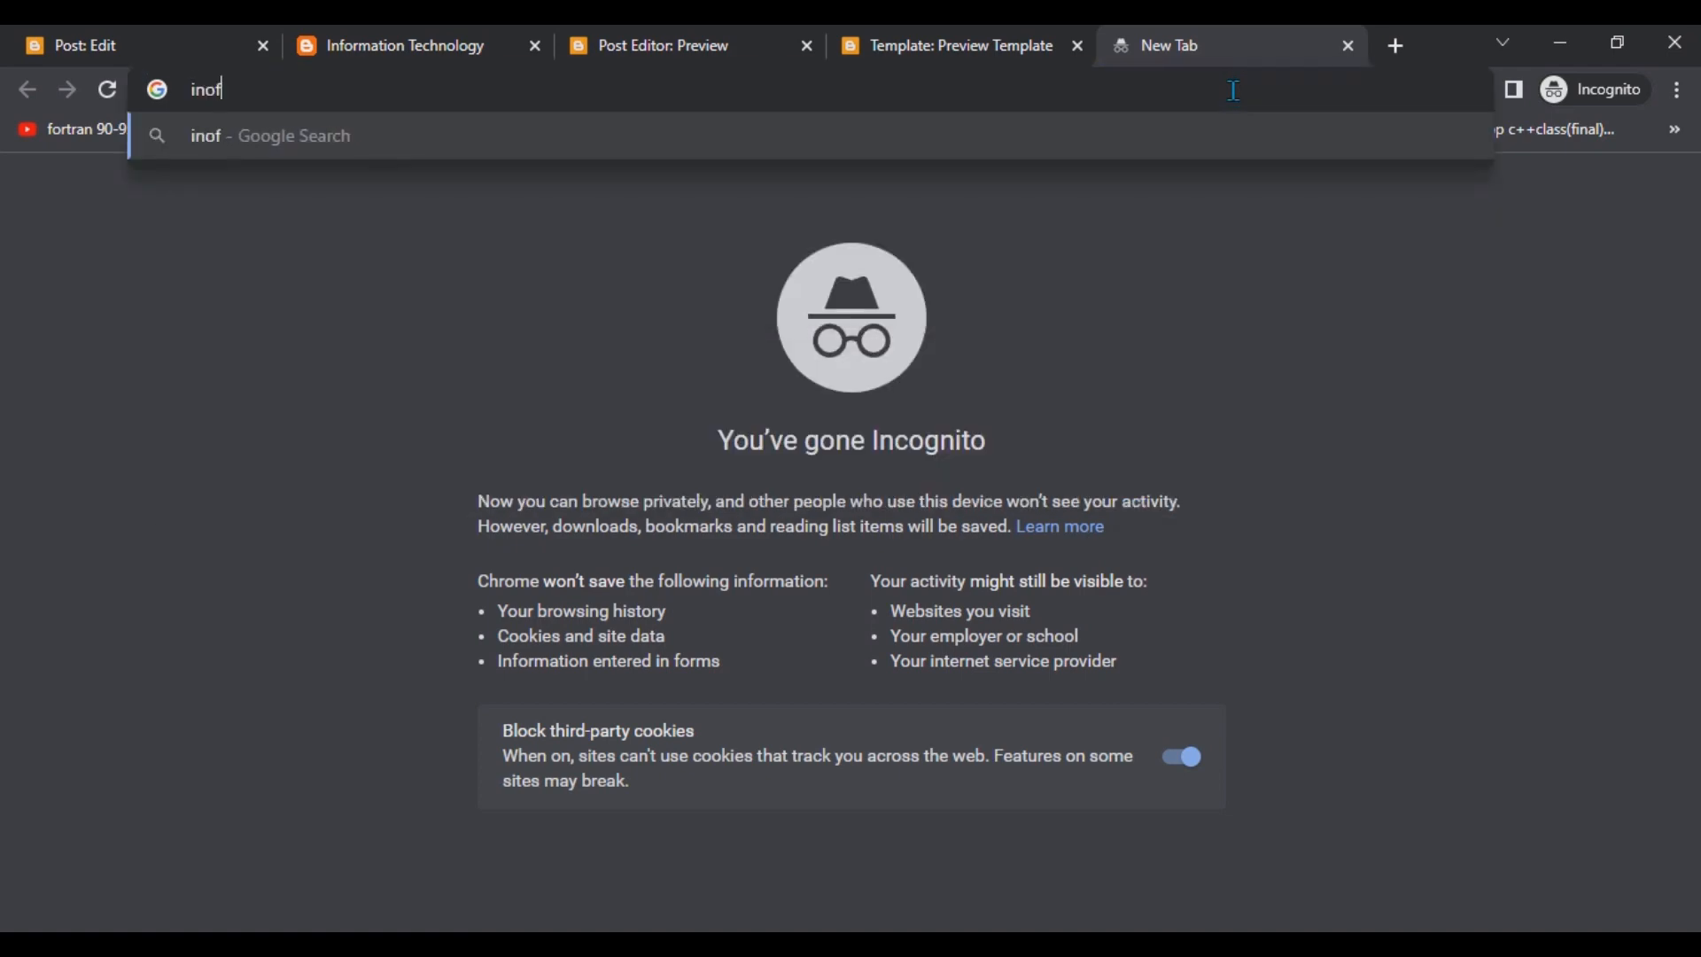
{"action": "key", "text": "BackSpace"}
{"action": "key", "text": "BackSpace"}
{"action": "key", "text": "BackSpace"}
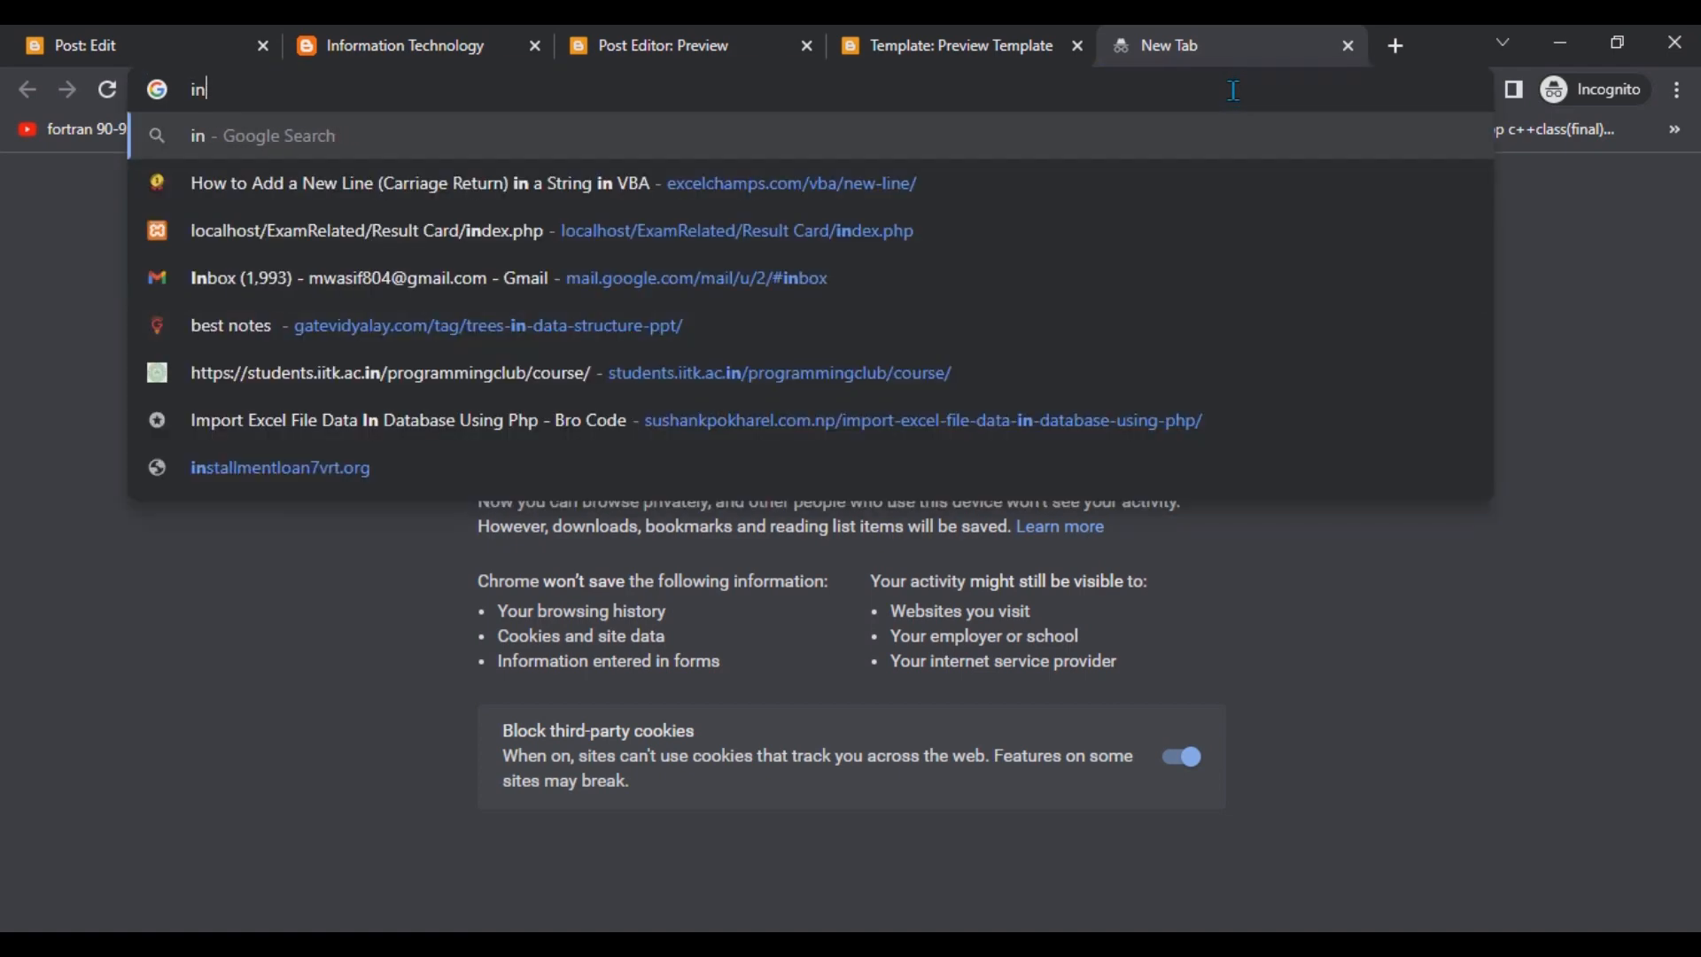
{"action": "key", "text": "BackSpace"}
{"action": "key", "text": "BackSpace"}
{"action": "type", "text": "computer t"}
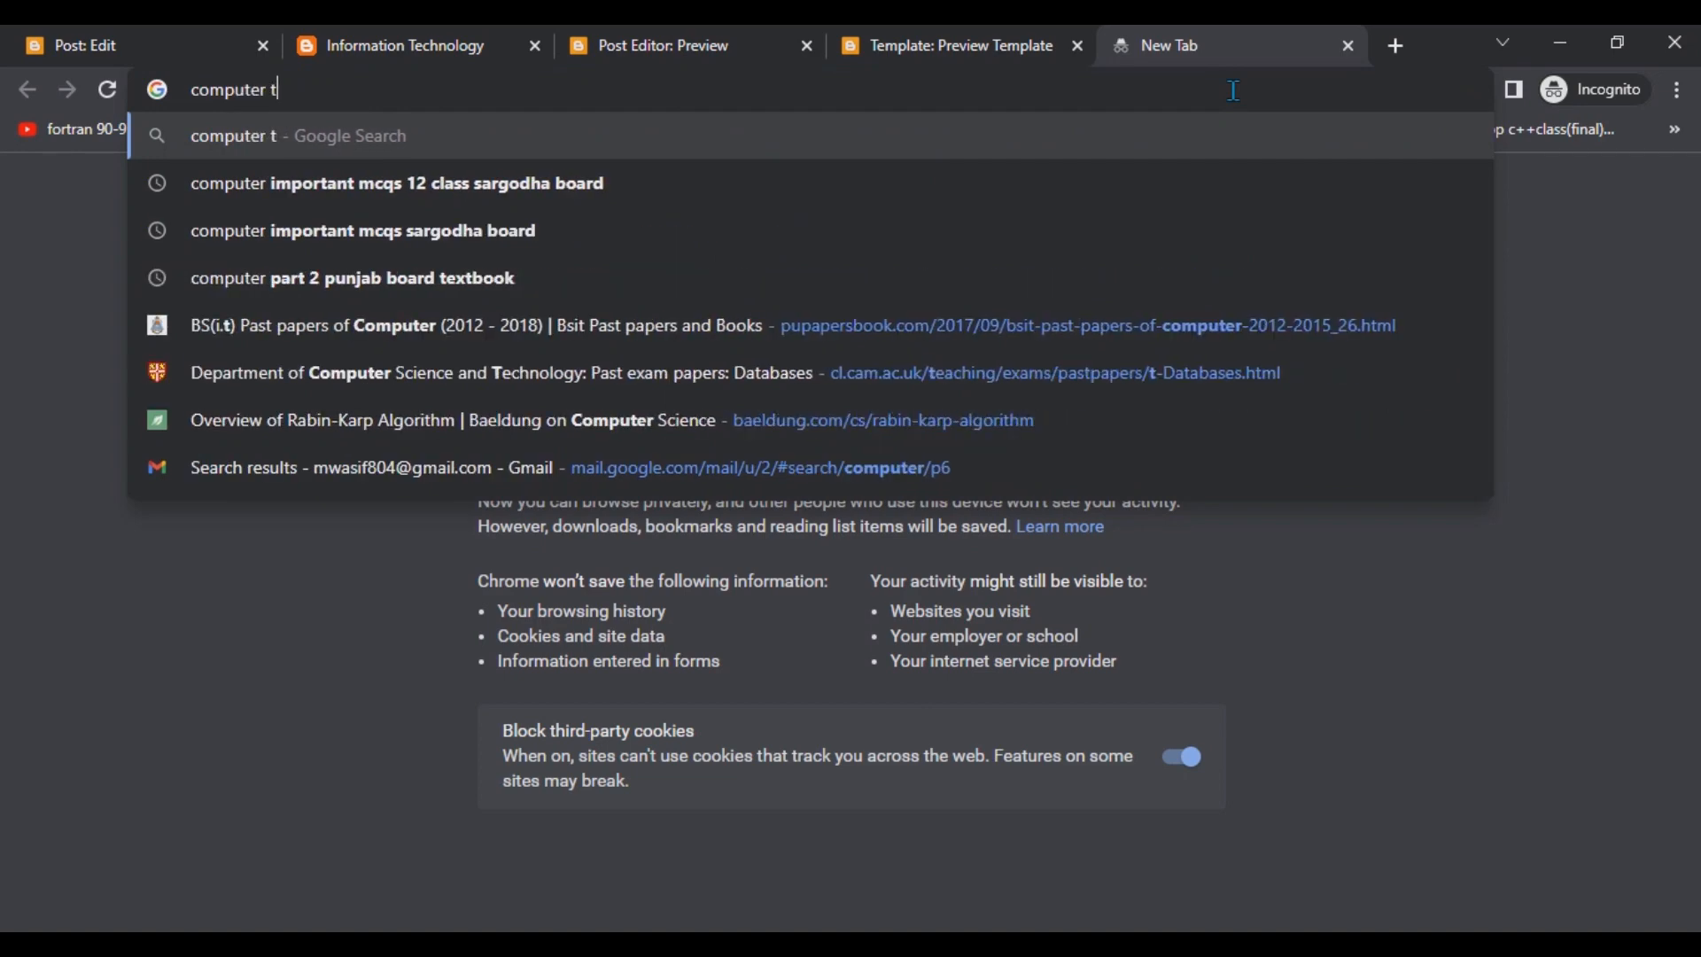
{"action": "type", "text": "echnogl"}
{"action": "key", "text": "BackSpace"}
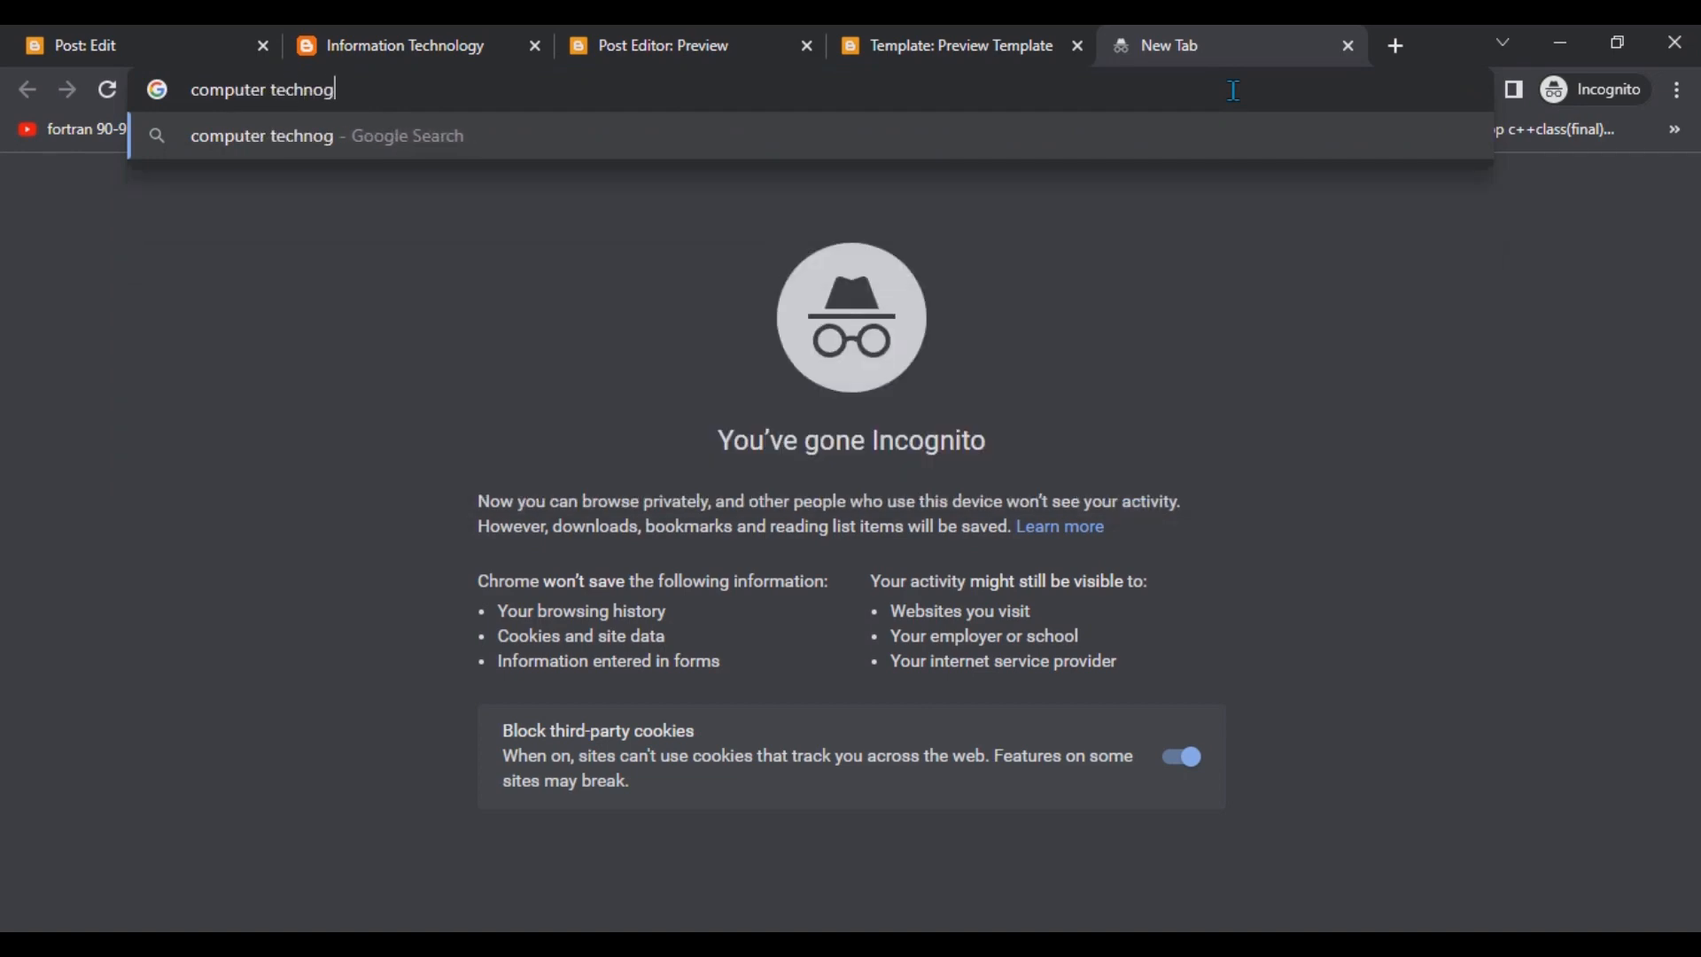
{"action": "key", "text": "BackSpace"}
{"action": "type", "text": "logy"}
{"action": "key", "text": "Return"}
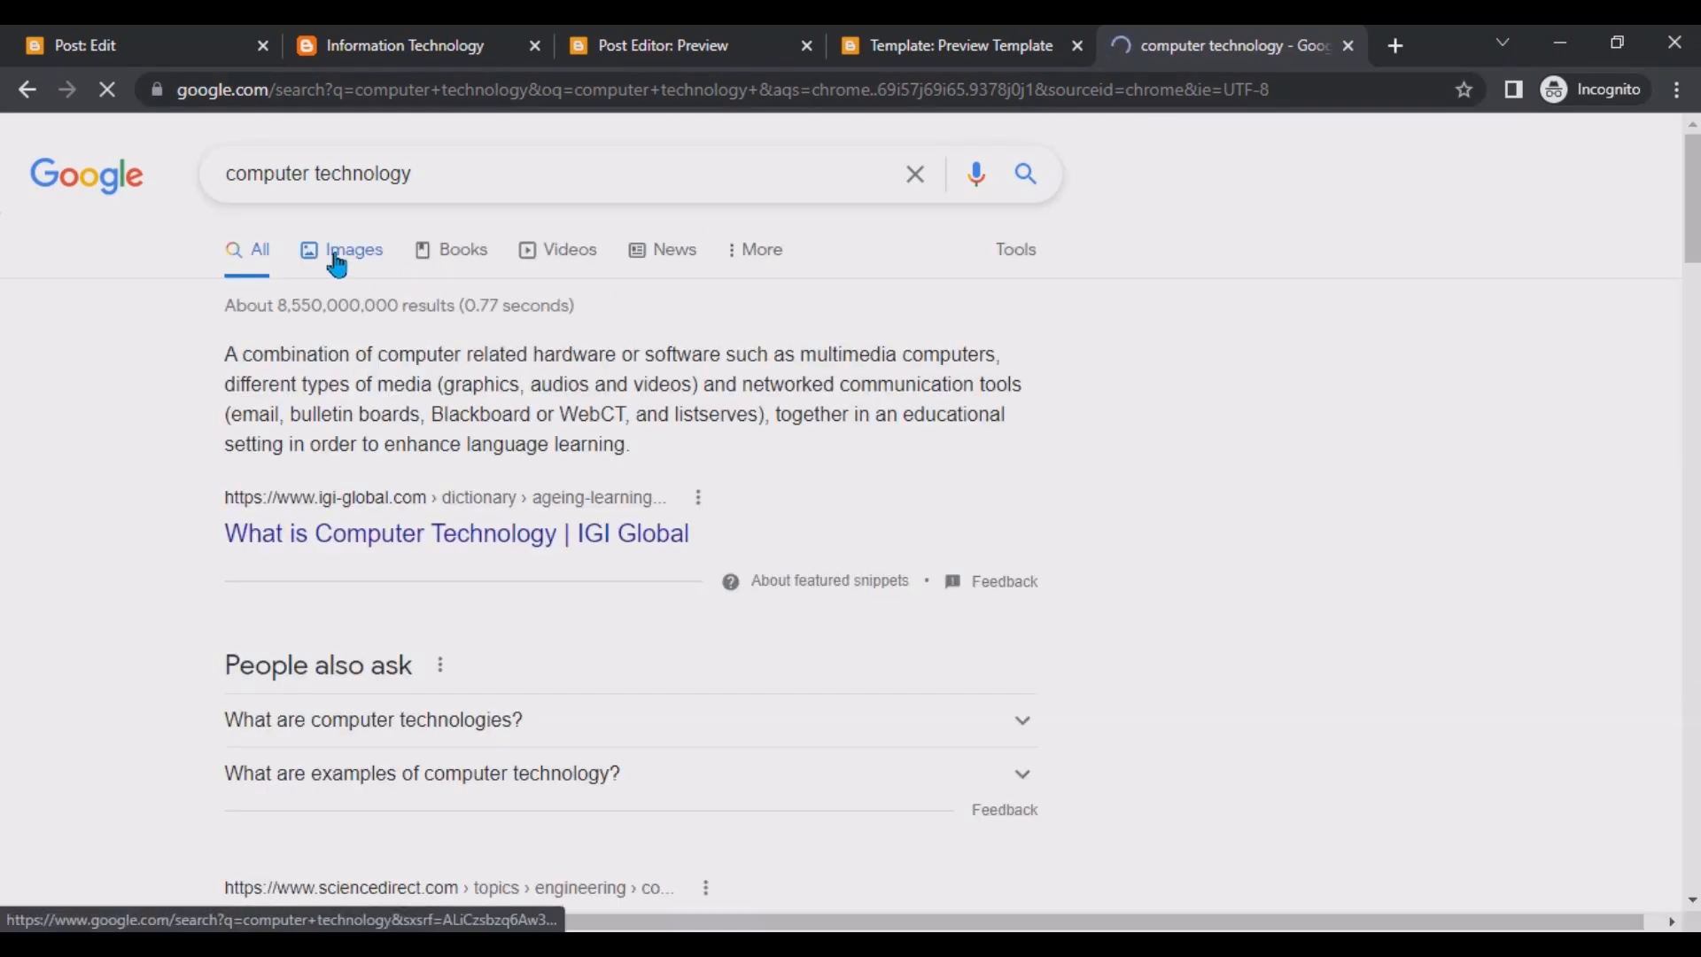
Browse the image results and open the "Future computer technology 2050" image on its own in a new tab.
{"action": "left_click", "coordinate": [342, 250]}
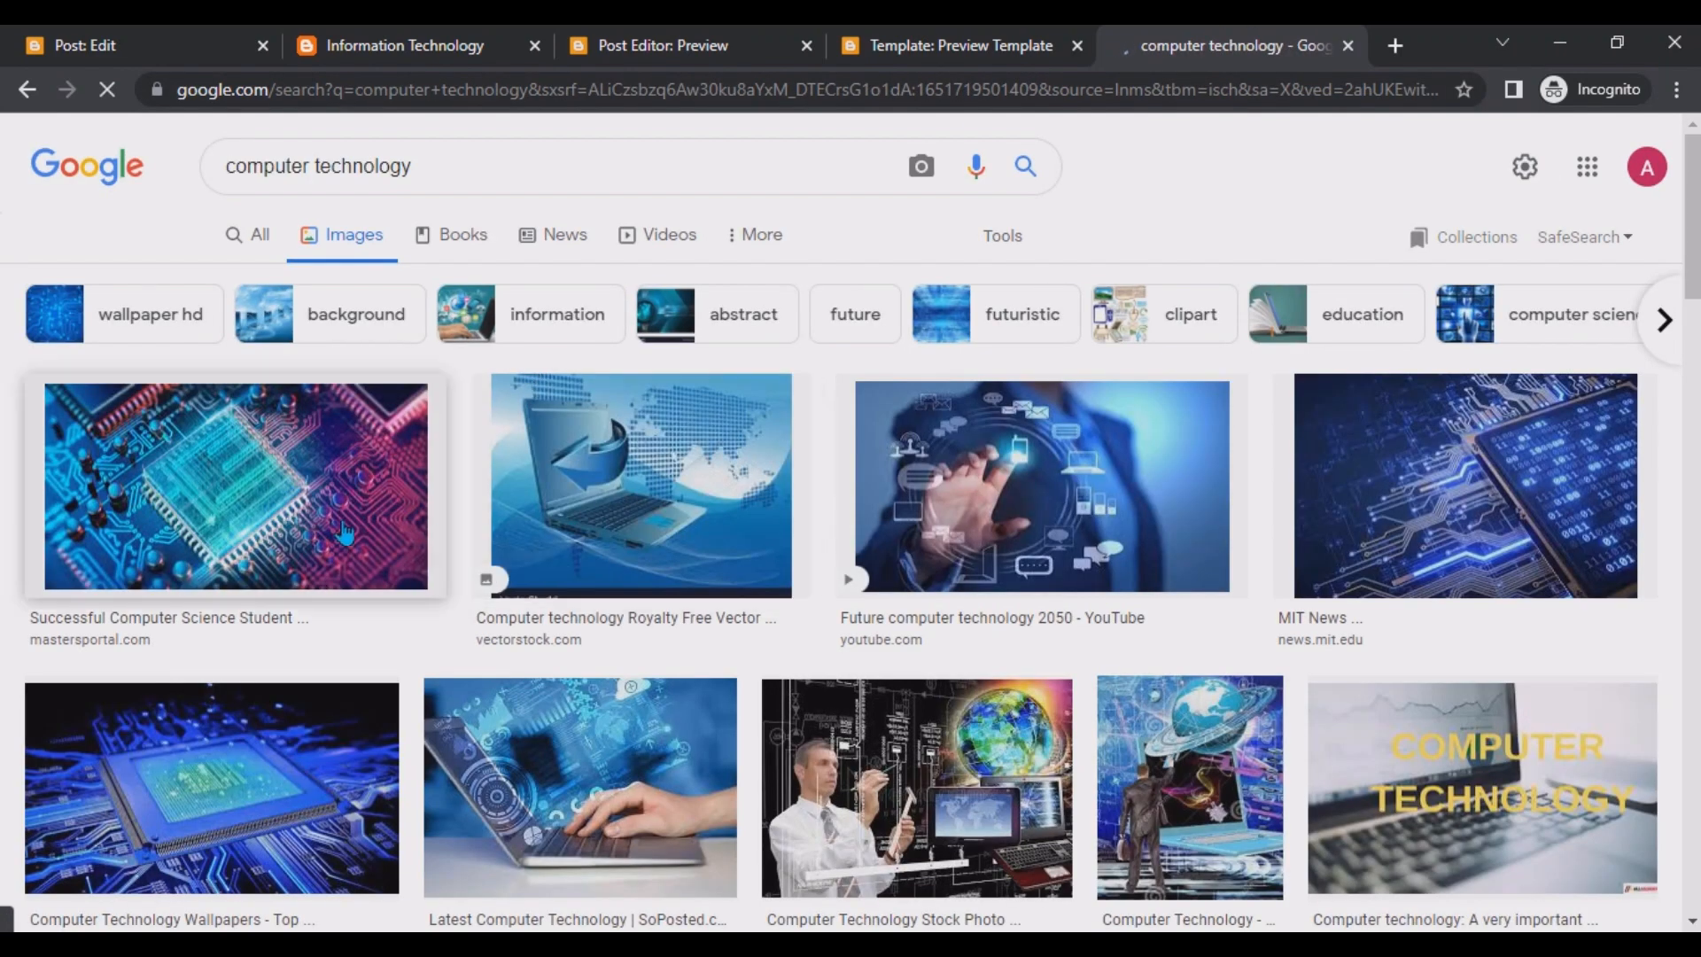
{"action": "left_click", "coordinate": [924, 440]}
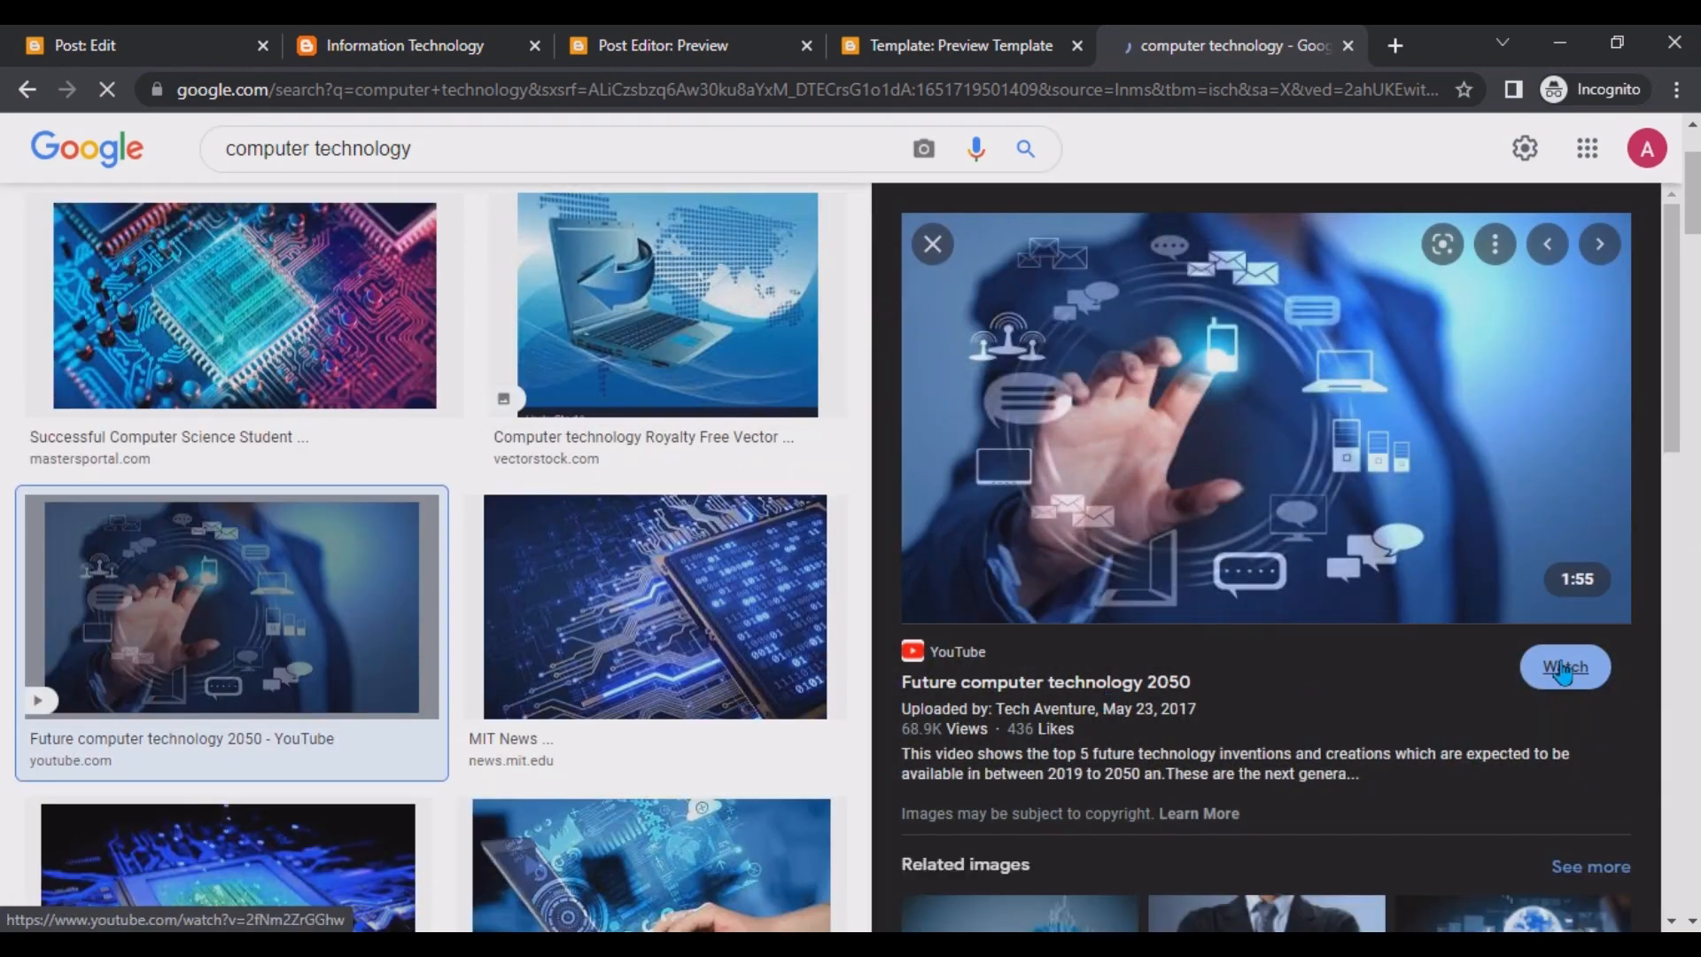
{"action": "right_click", "coordinate": [1155, 372]}
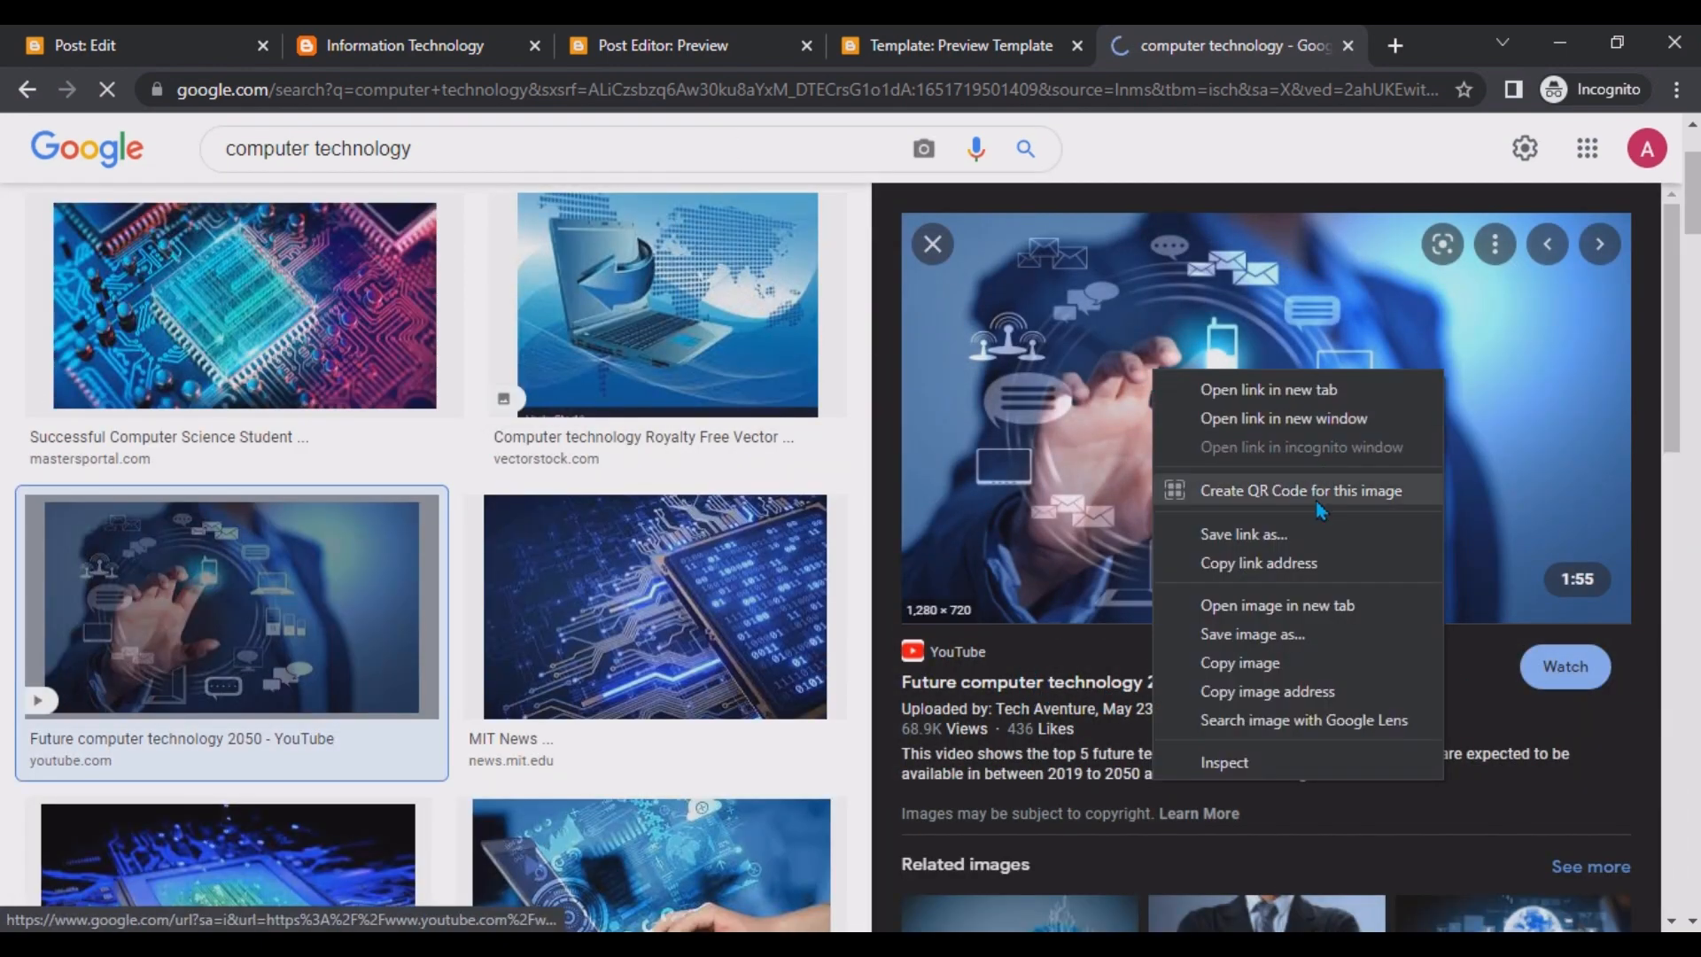
{"action": "left_click", "coordinate": [1329, 605]}
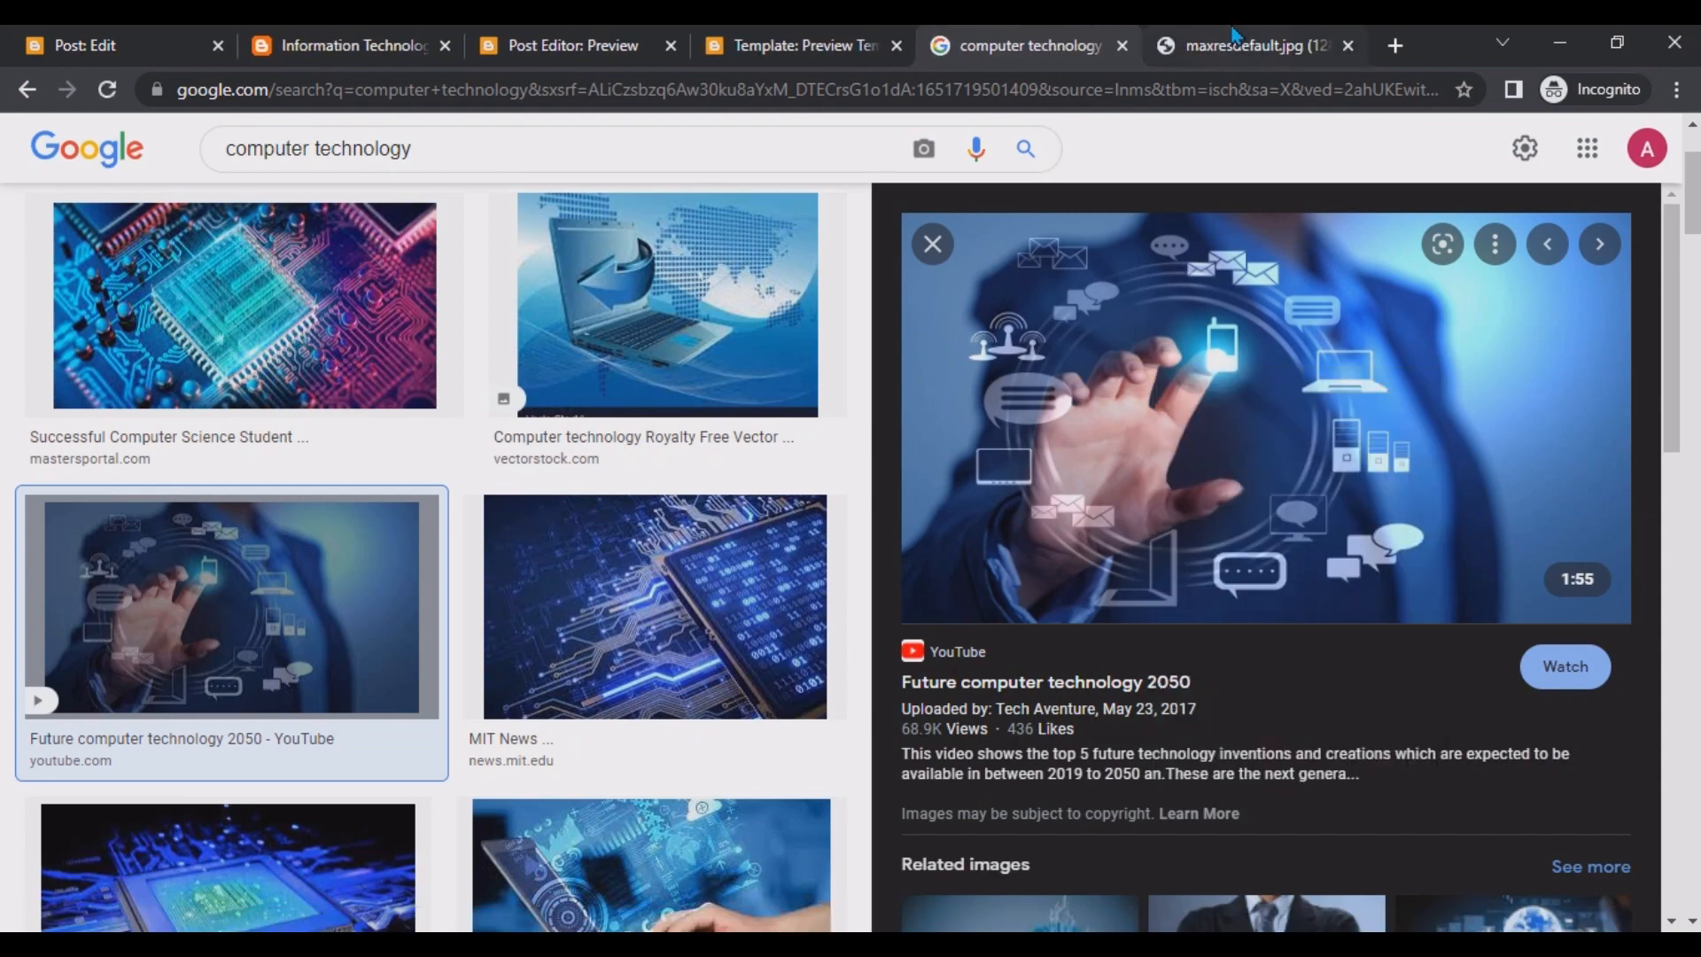
{"action": "left_click", "coordinate": [1249, 45]}
Copy the opened image's web address.
{"action": "left_click", "coordinate": [993, 100]}
{"action": "type", "text": "https://csit1133.blogspot.com/"}
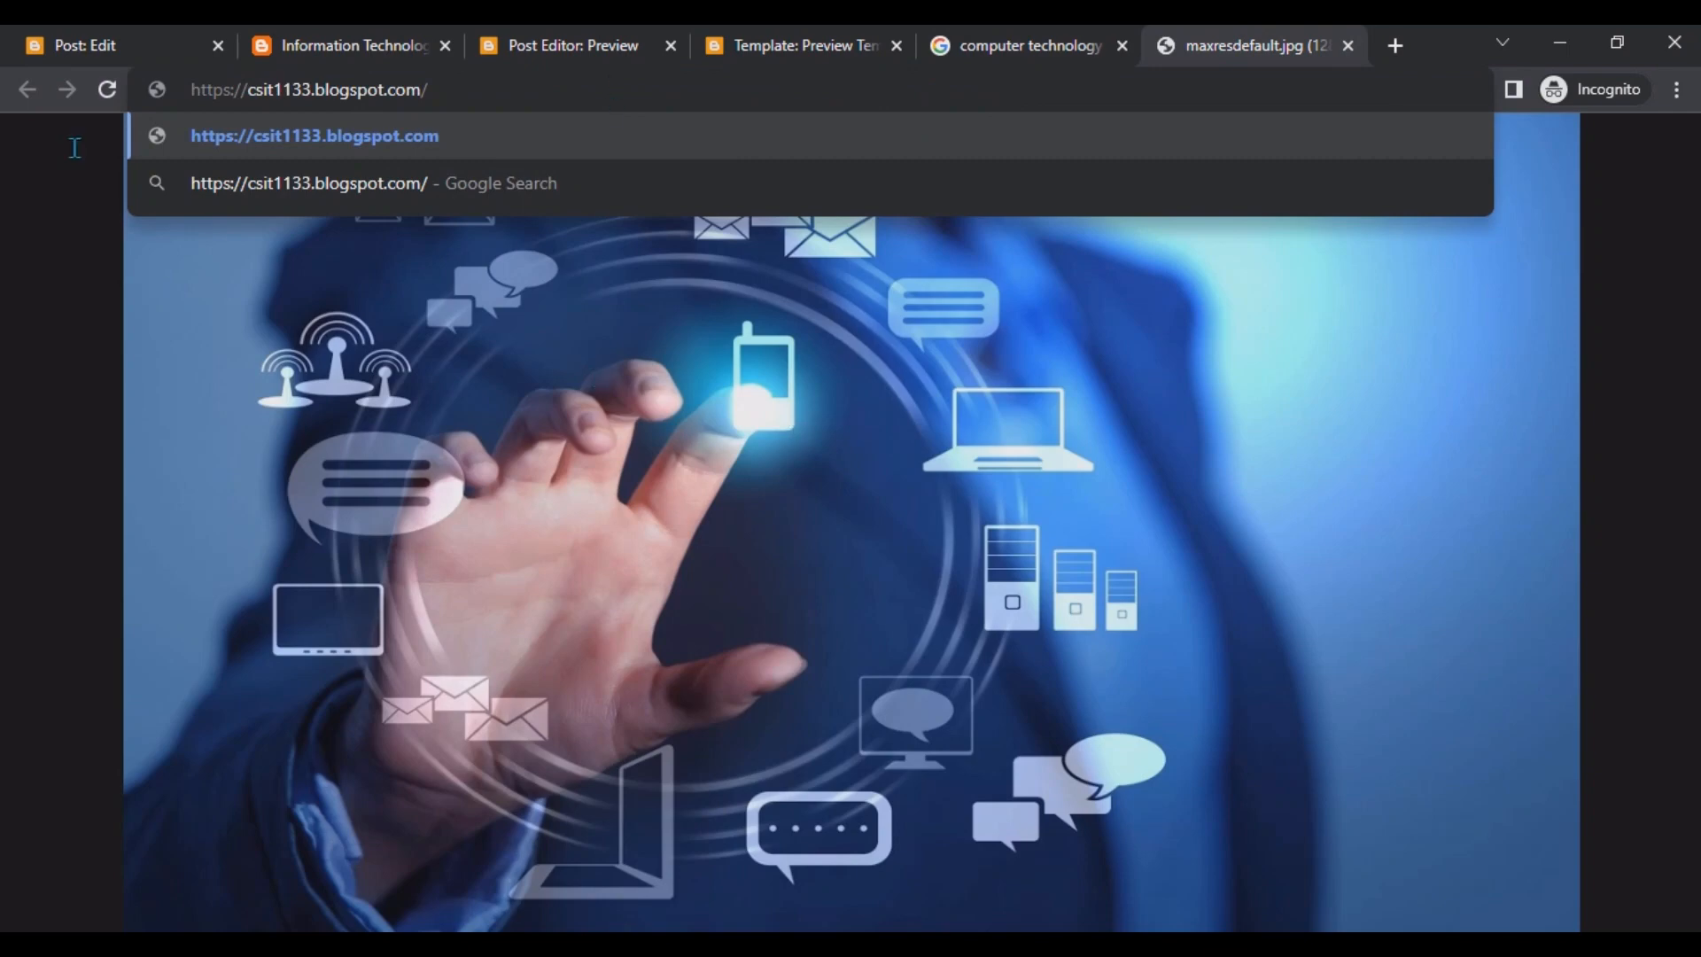
{"action": "left_click", "coordinate": [108, 90]}
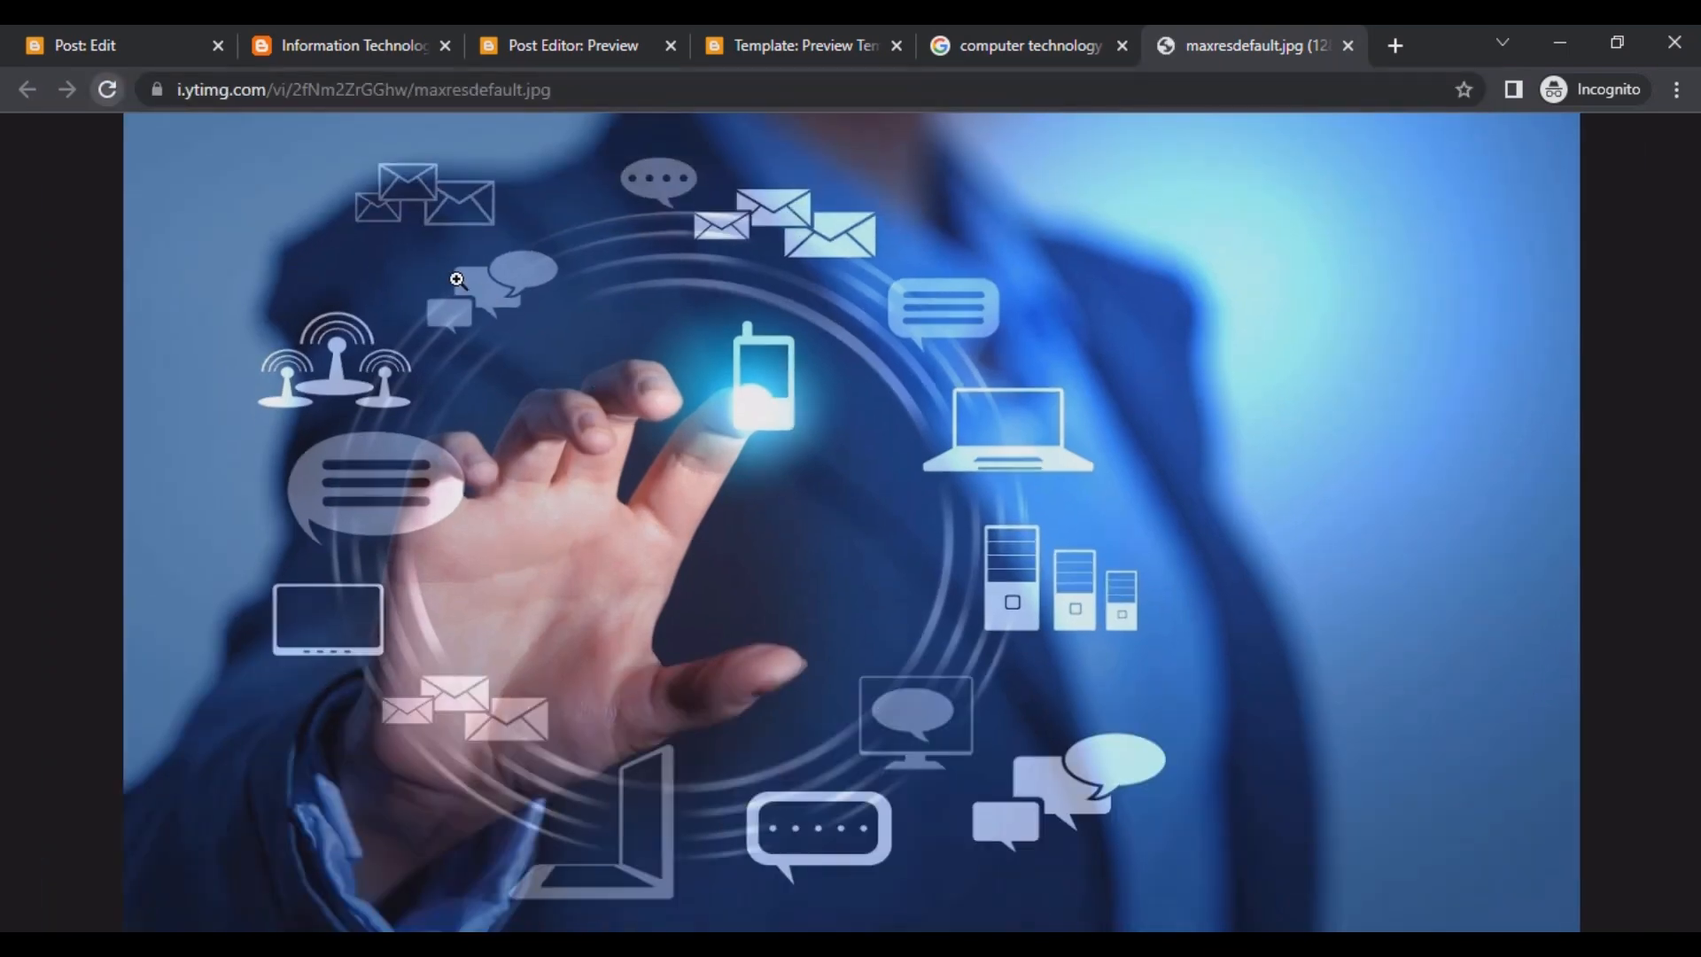
{"action": "left_click", "coordinate": [634, 96]}
{"action": "key", "text": "ctrl+c"}
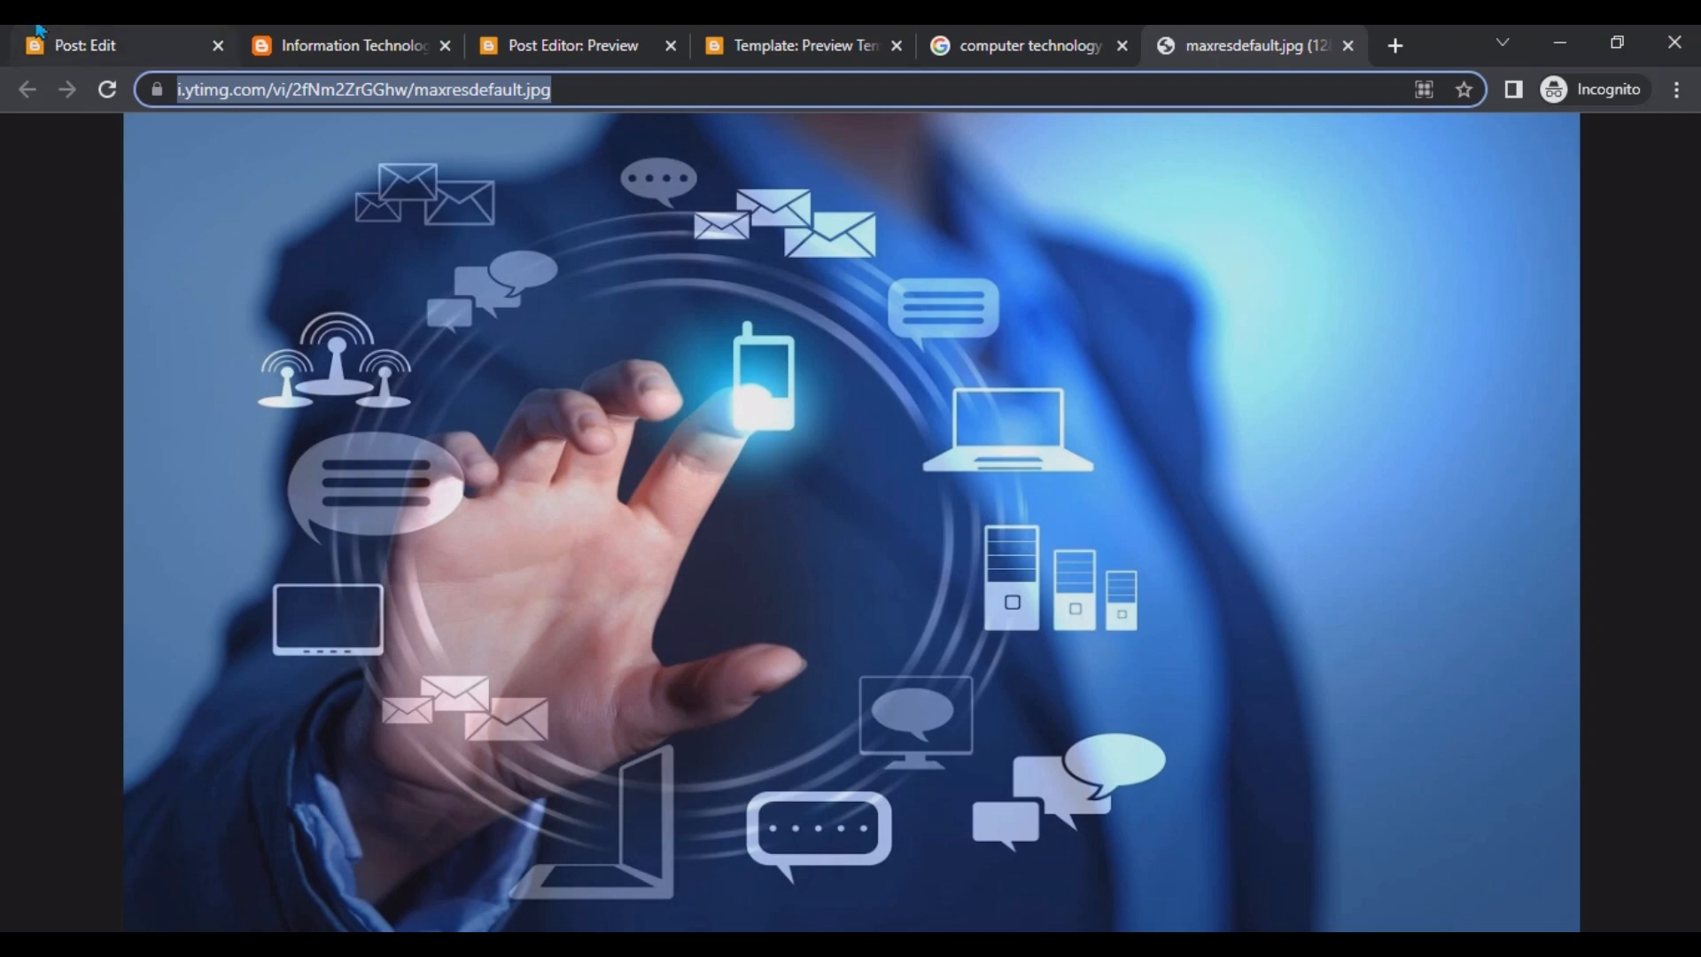
Paste the image address into the post's add-image dialog and insert the image.
{"action": "left_click", "coordinate": [172, 36]}
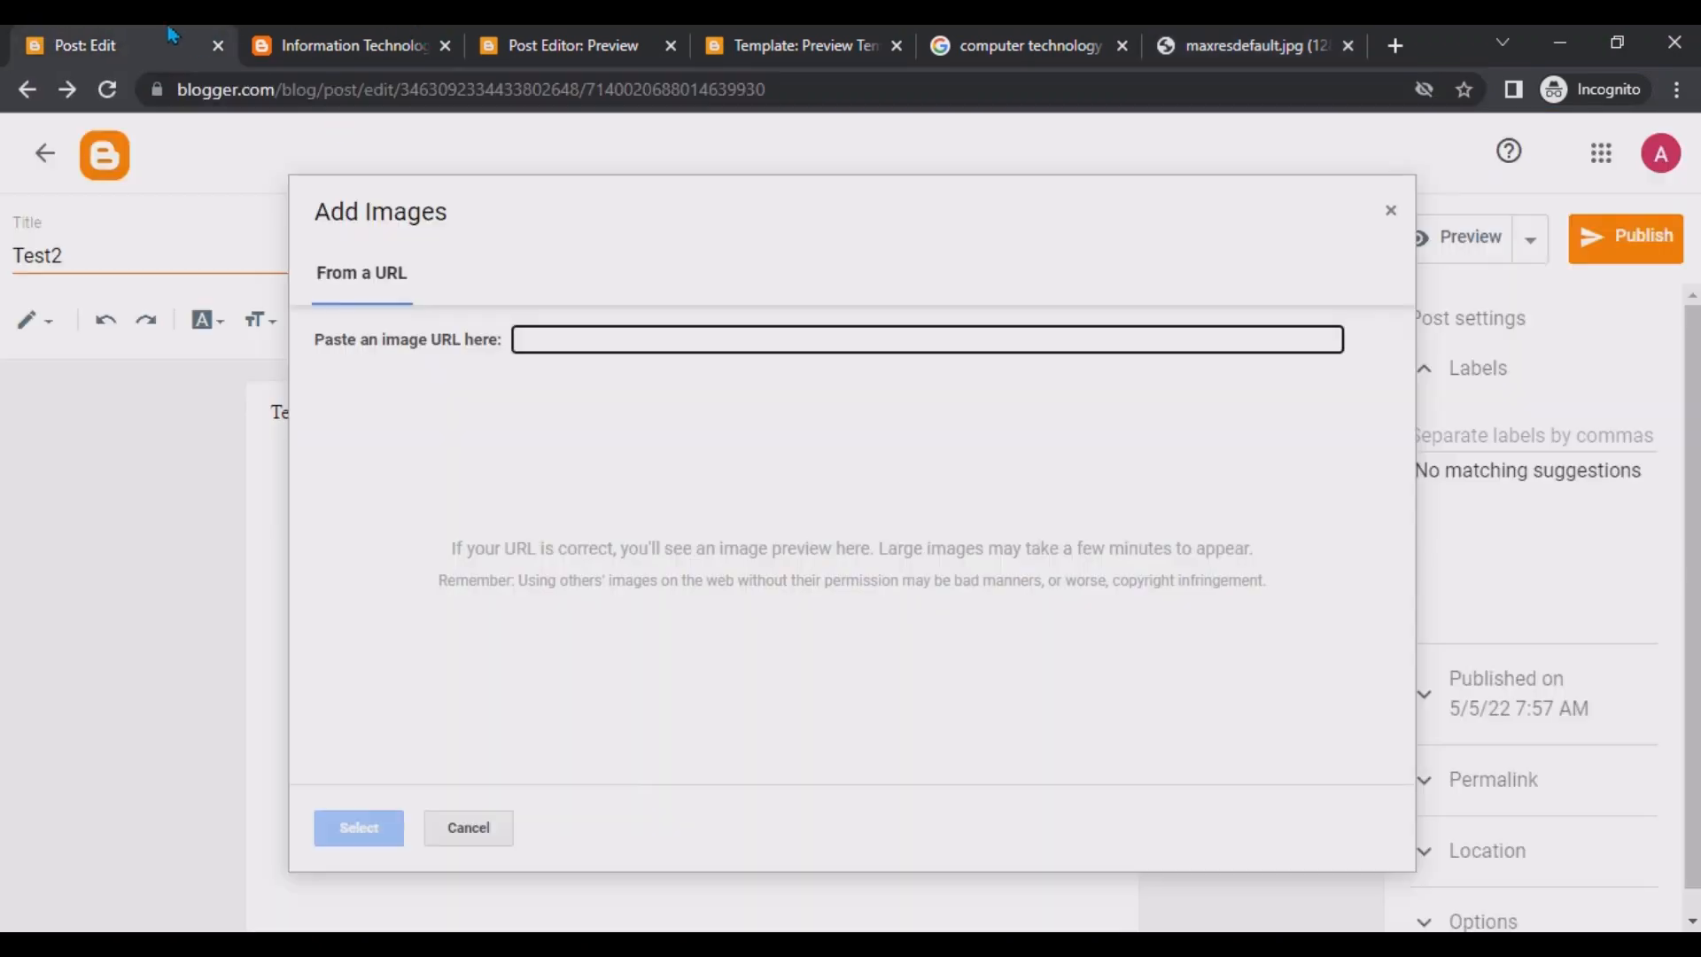
{"action": "key", "text": "ctrl+v"}
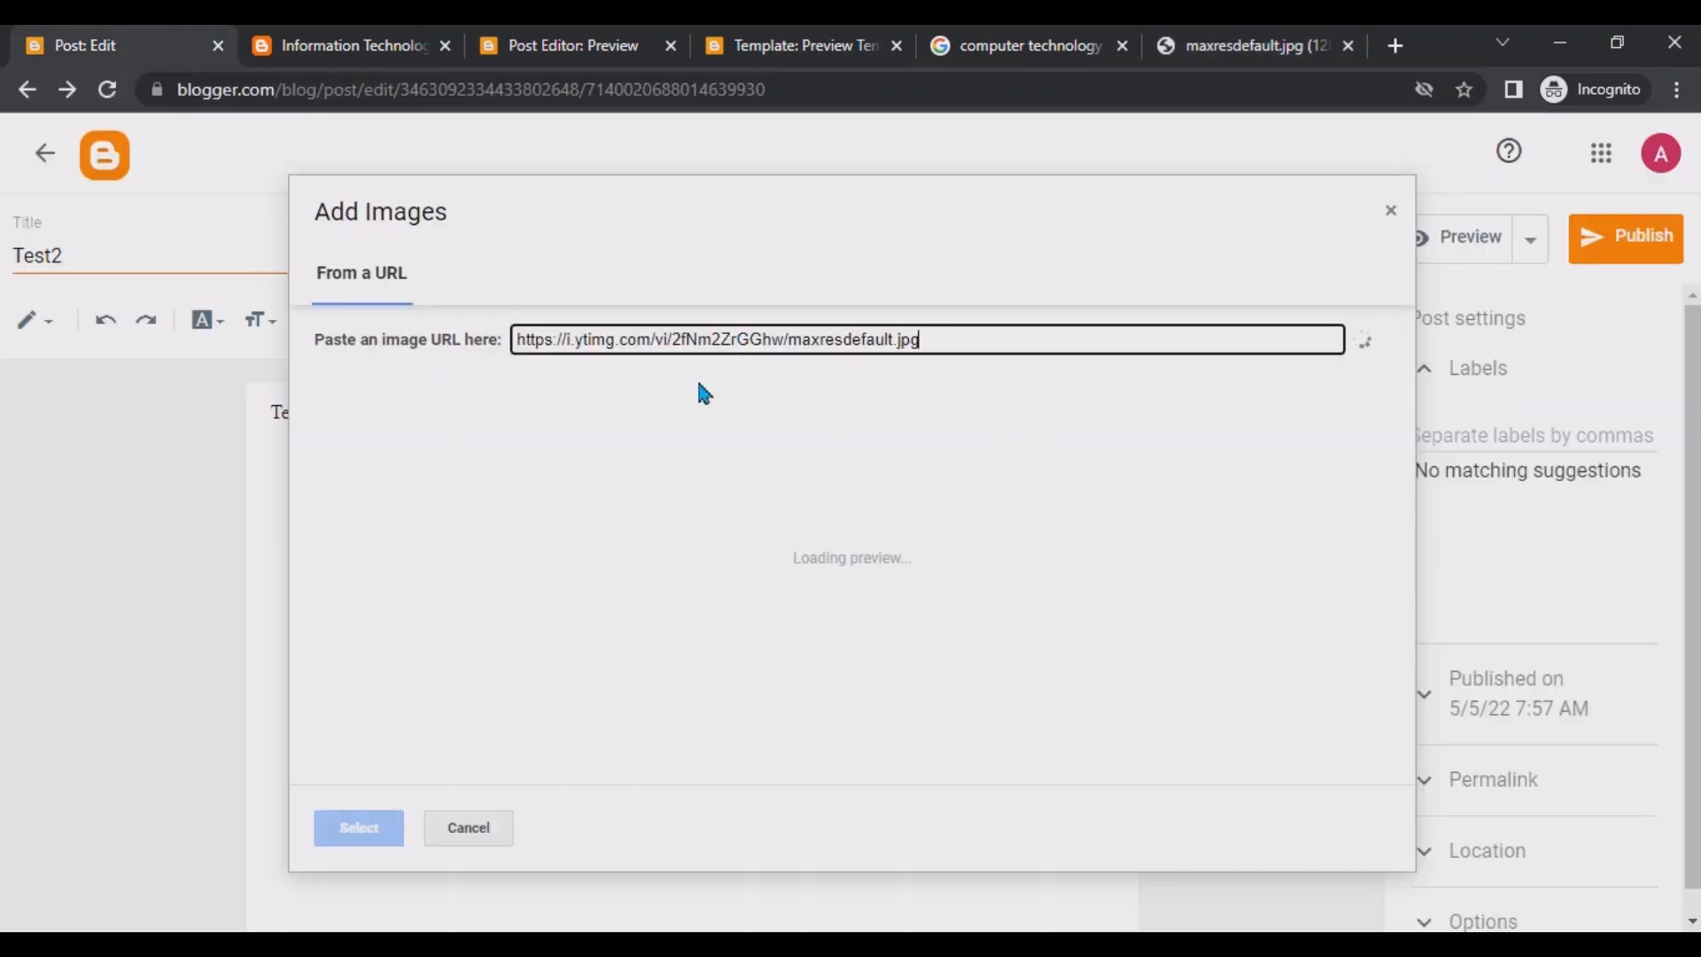
{"action": "left_click", "coordinate": [360, 827]}
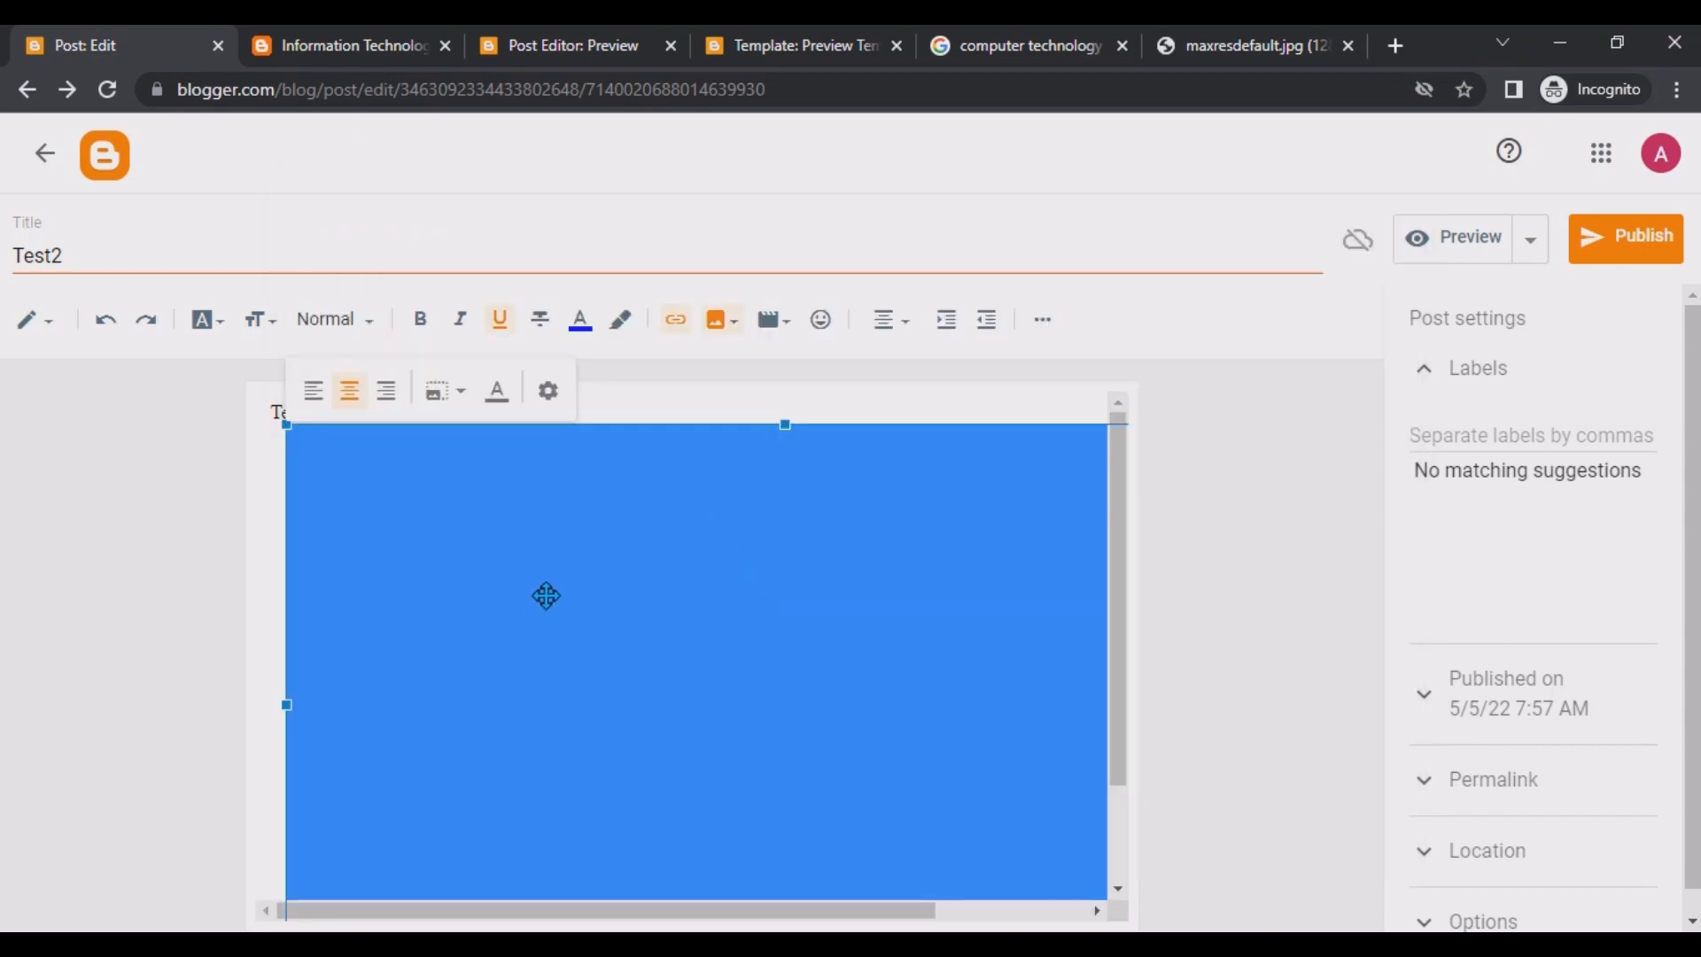
Publish the post with the inserted image, confirming the dialog.
{"action": "scroll", "coordinate": [531, 528], "scroll_direction": "down", "scroll_amount": 2}
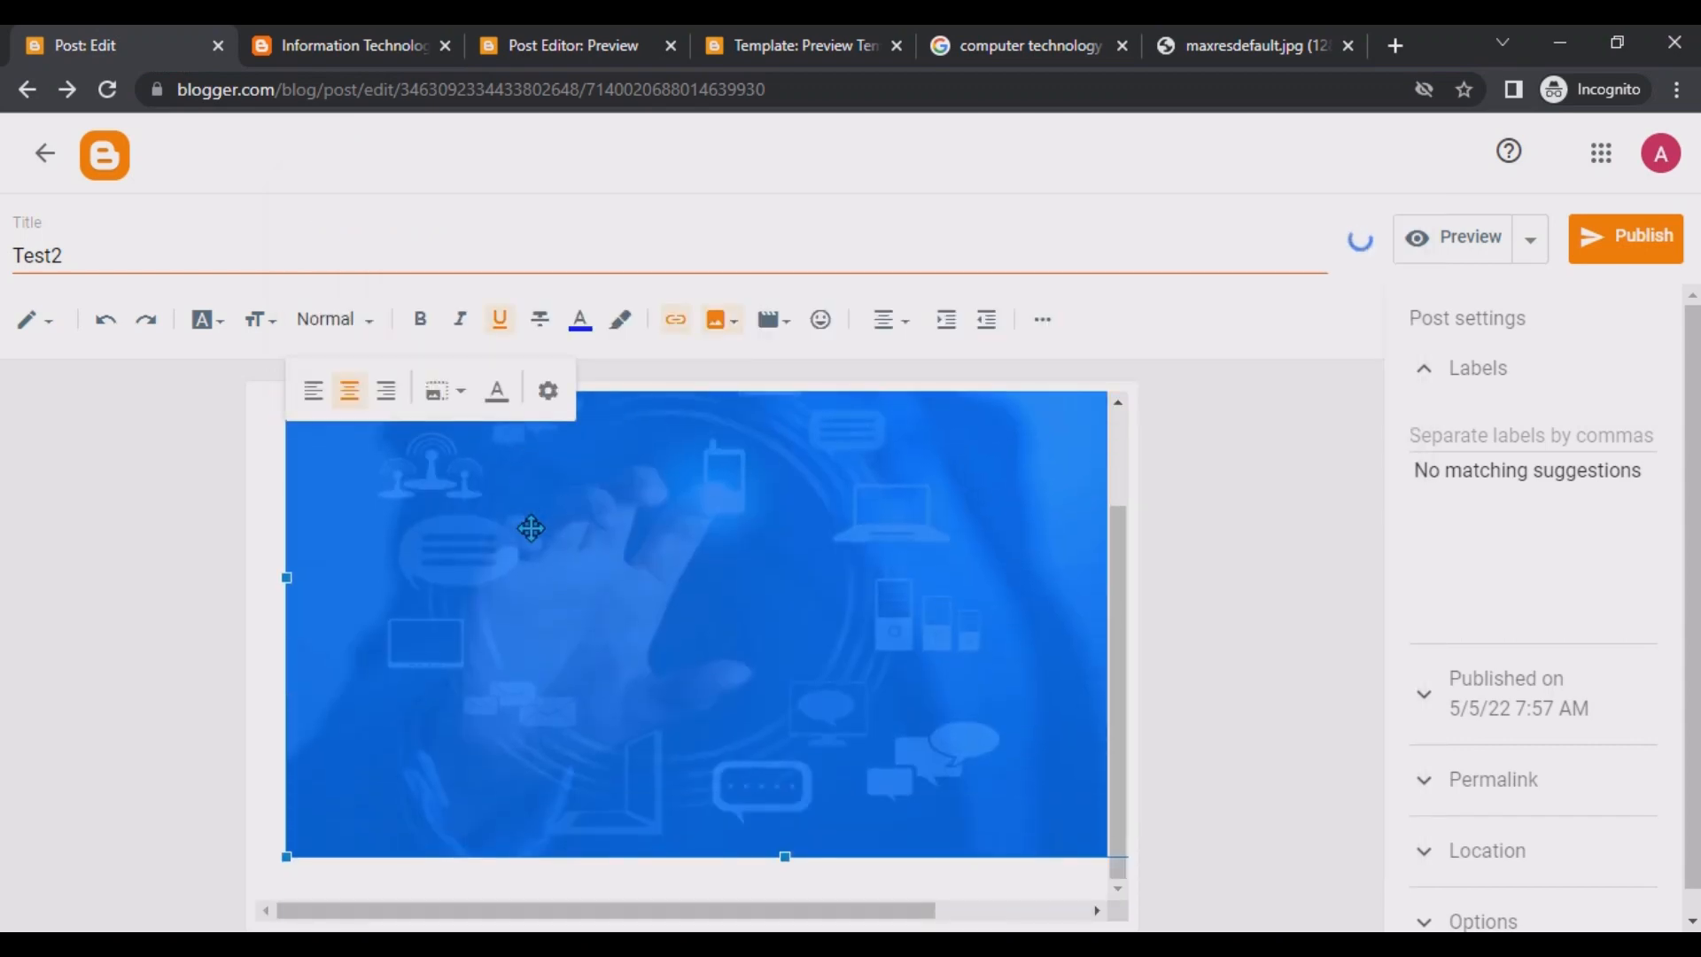
{"action": "scroll", "coordinate": [532, 528], "scroll_direction": "up", "scroll_amount": 2}
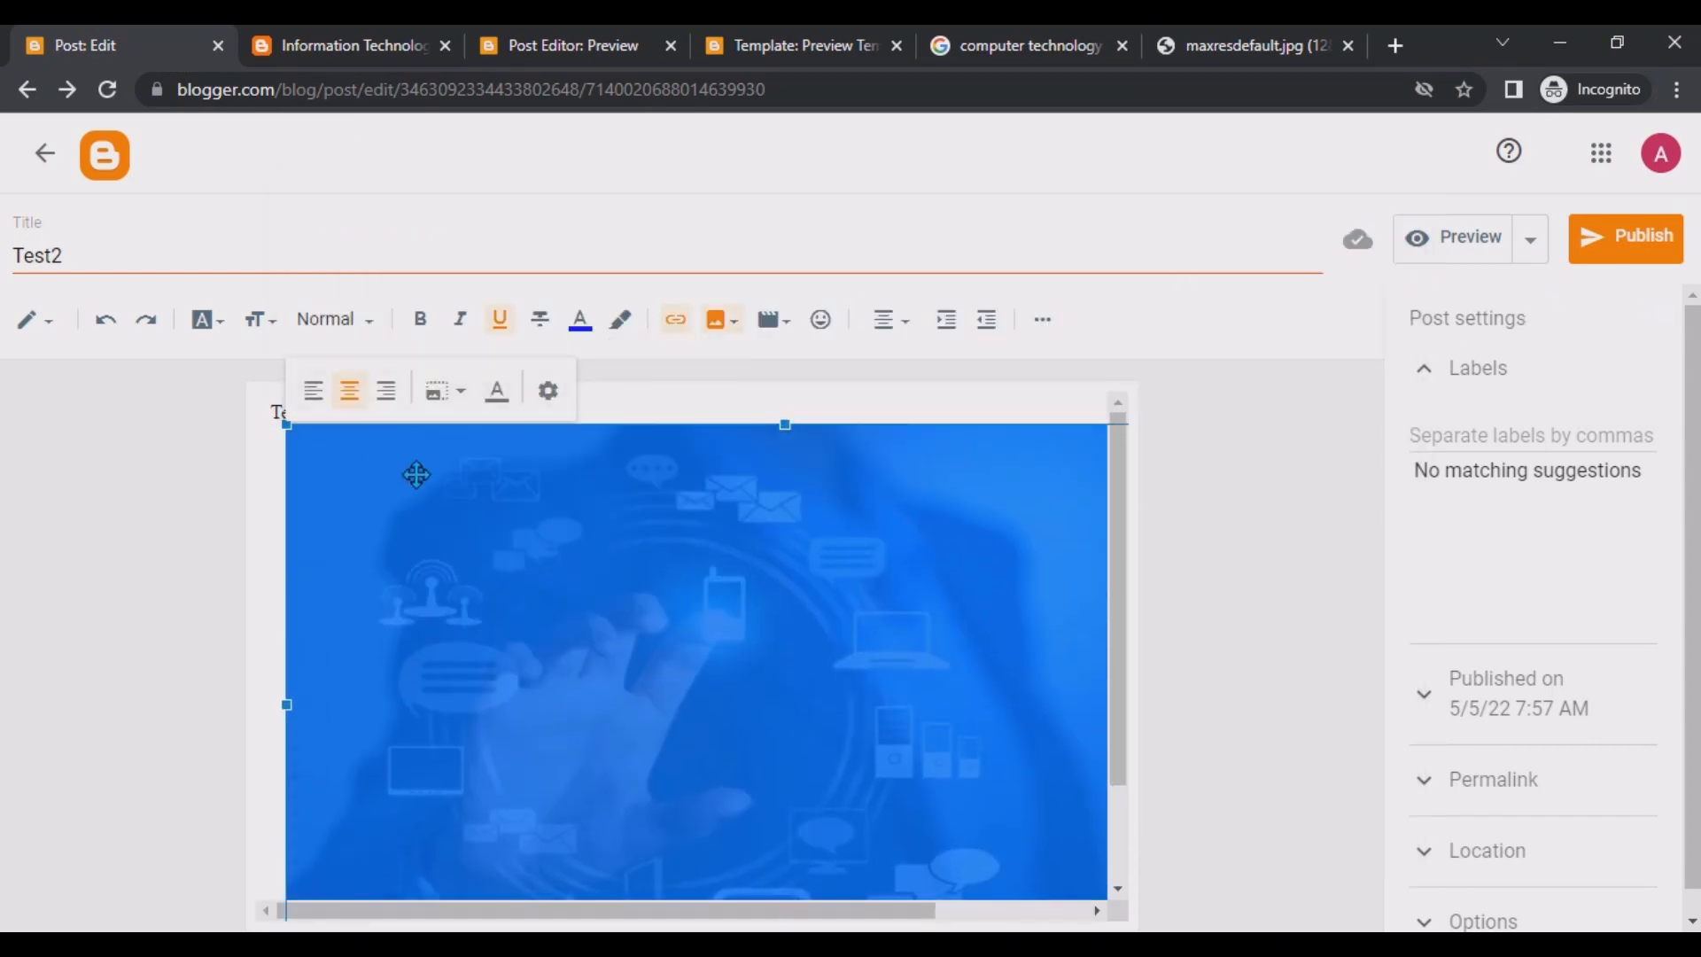
{"action": "left_click", "coordinate": [697, 404]}
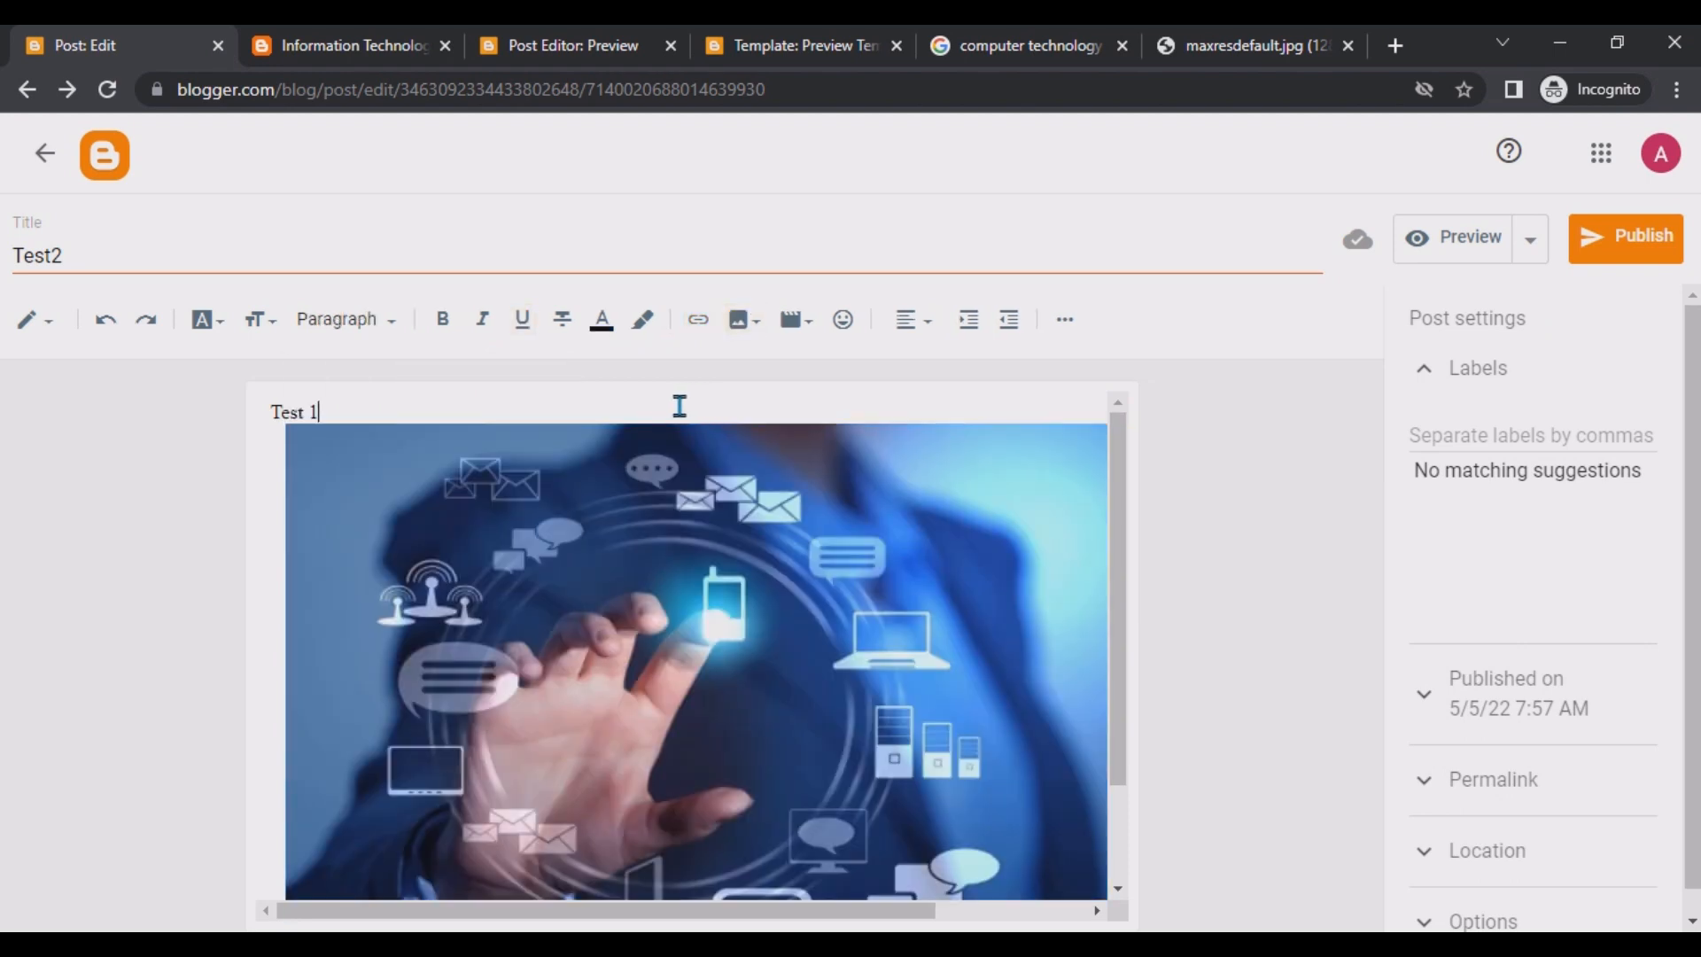
{"action": "left_click", "coordinate": [1617, 241]}
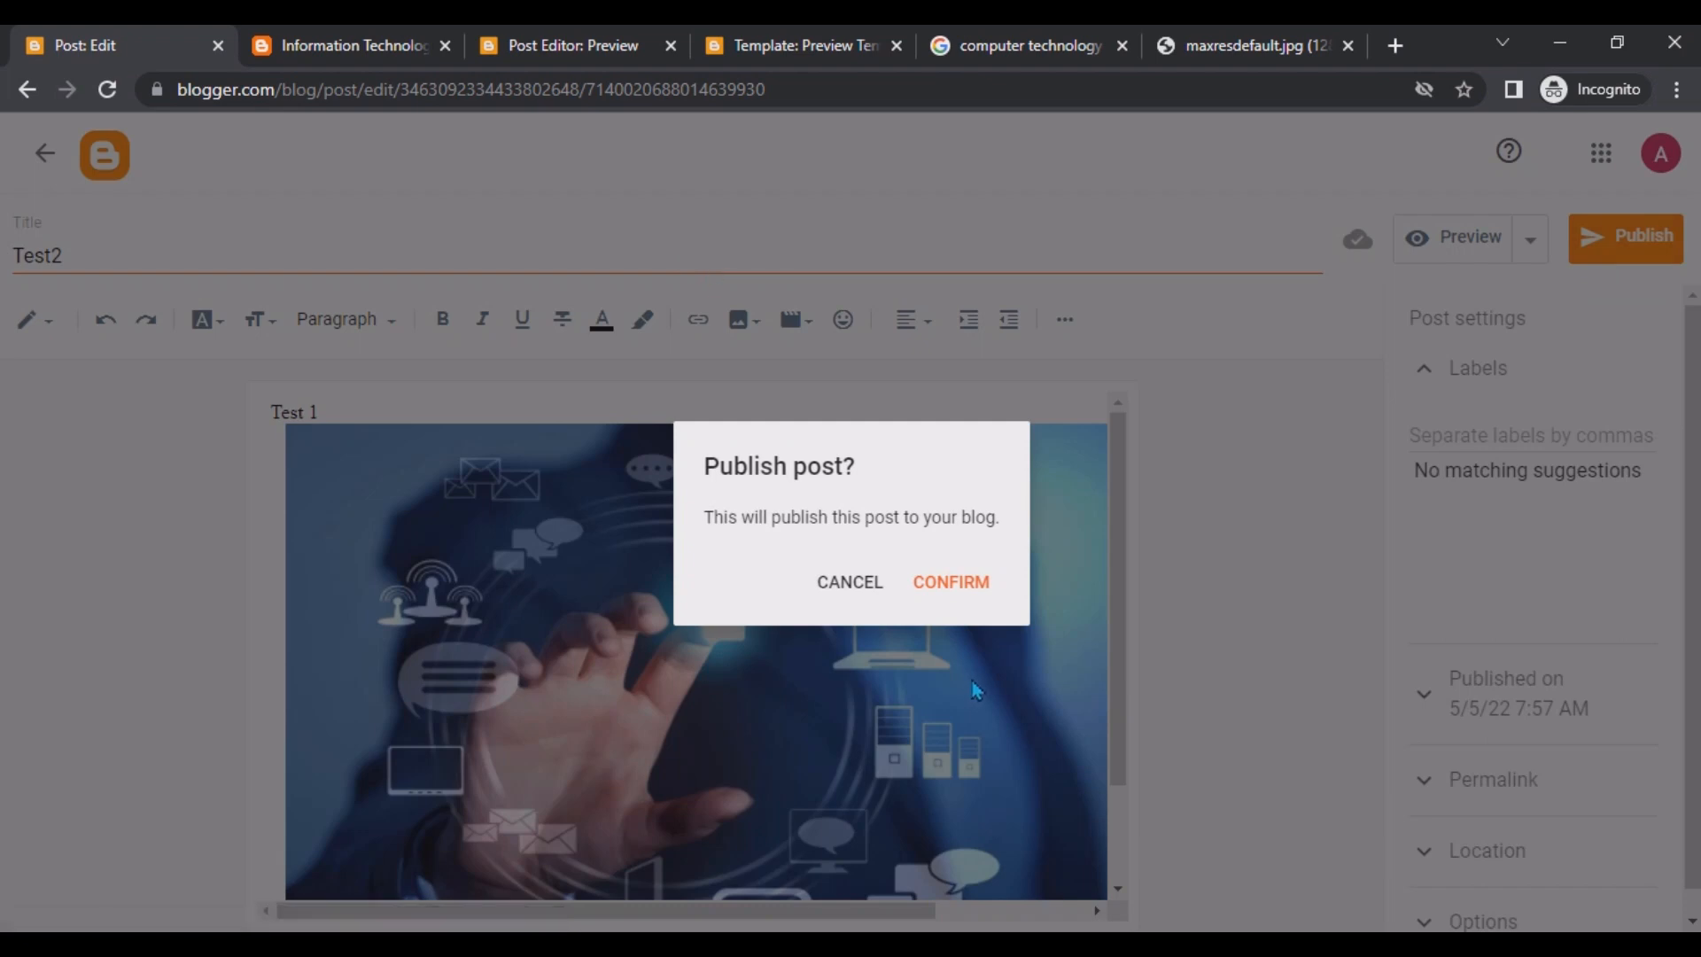
{"action": "left_click", "coordinate": [949, 579]}
Reload the blog's home page and examine the newly published post.
{"action": "left_click", "coordinate": [335, 40]}
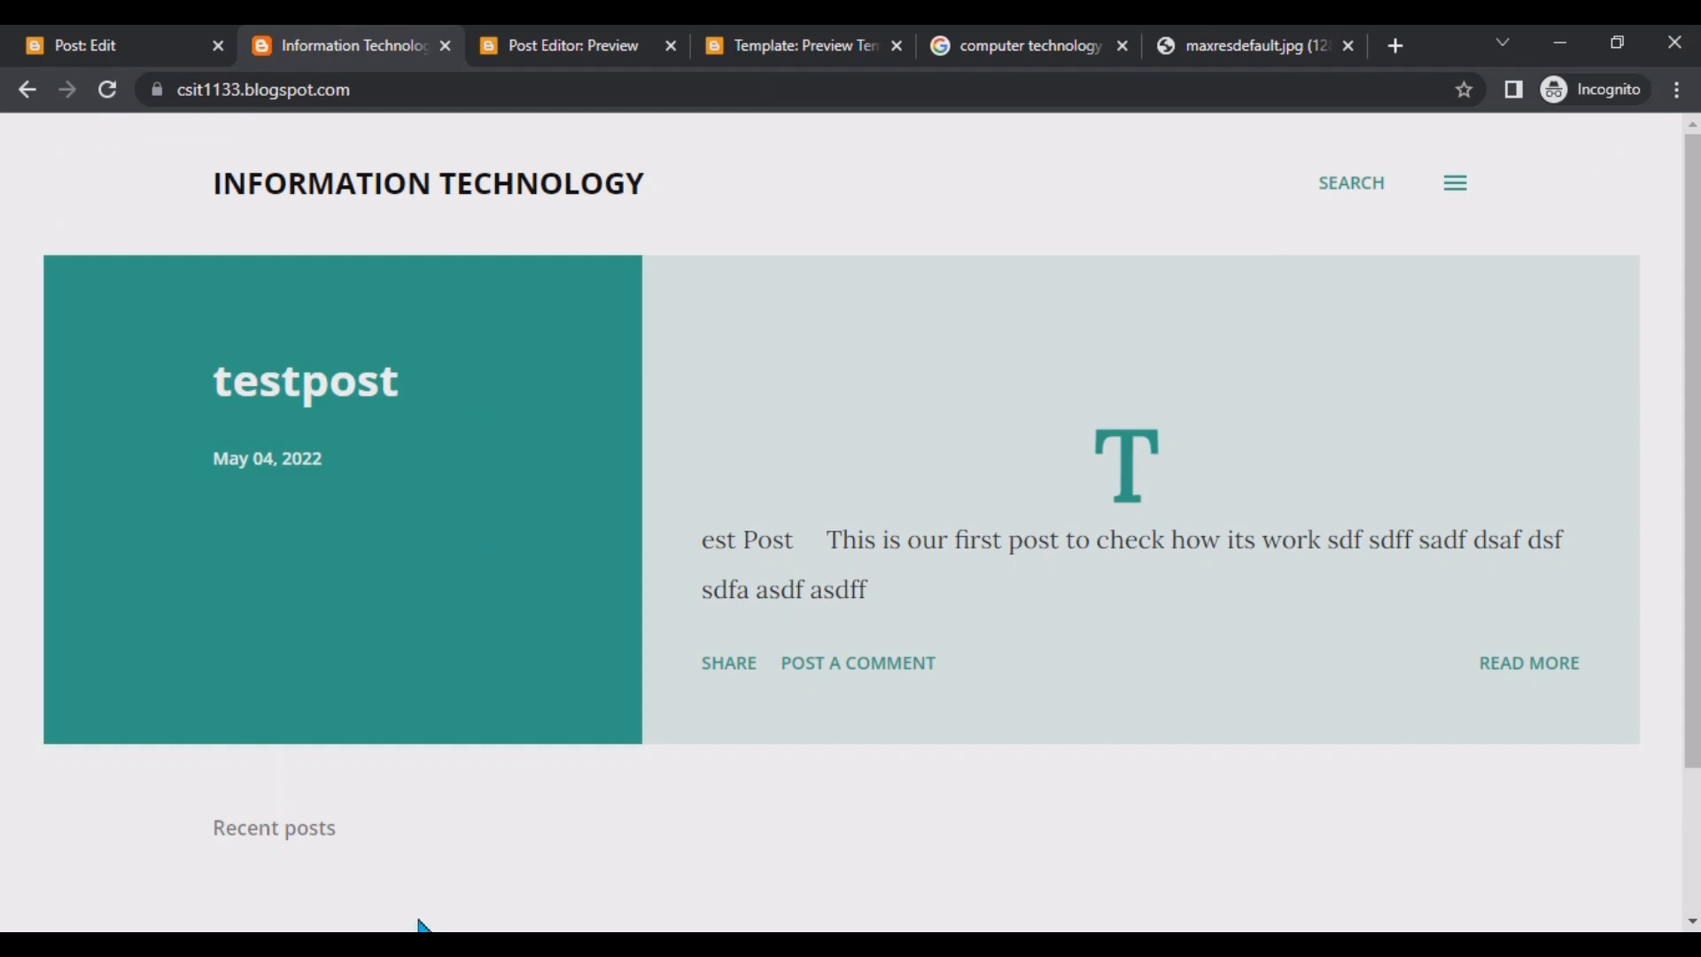
{"action": "left_click", "coordinate": [107, 89]}
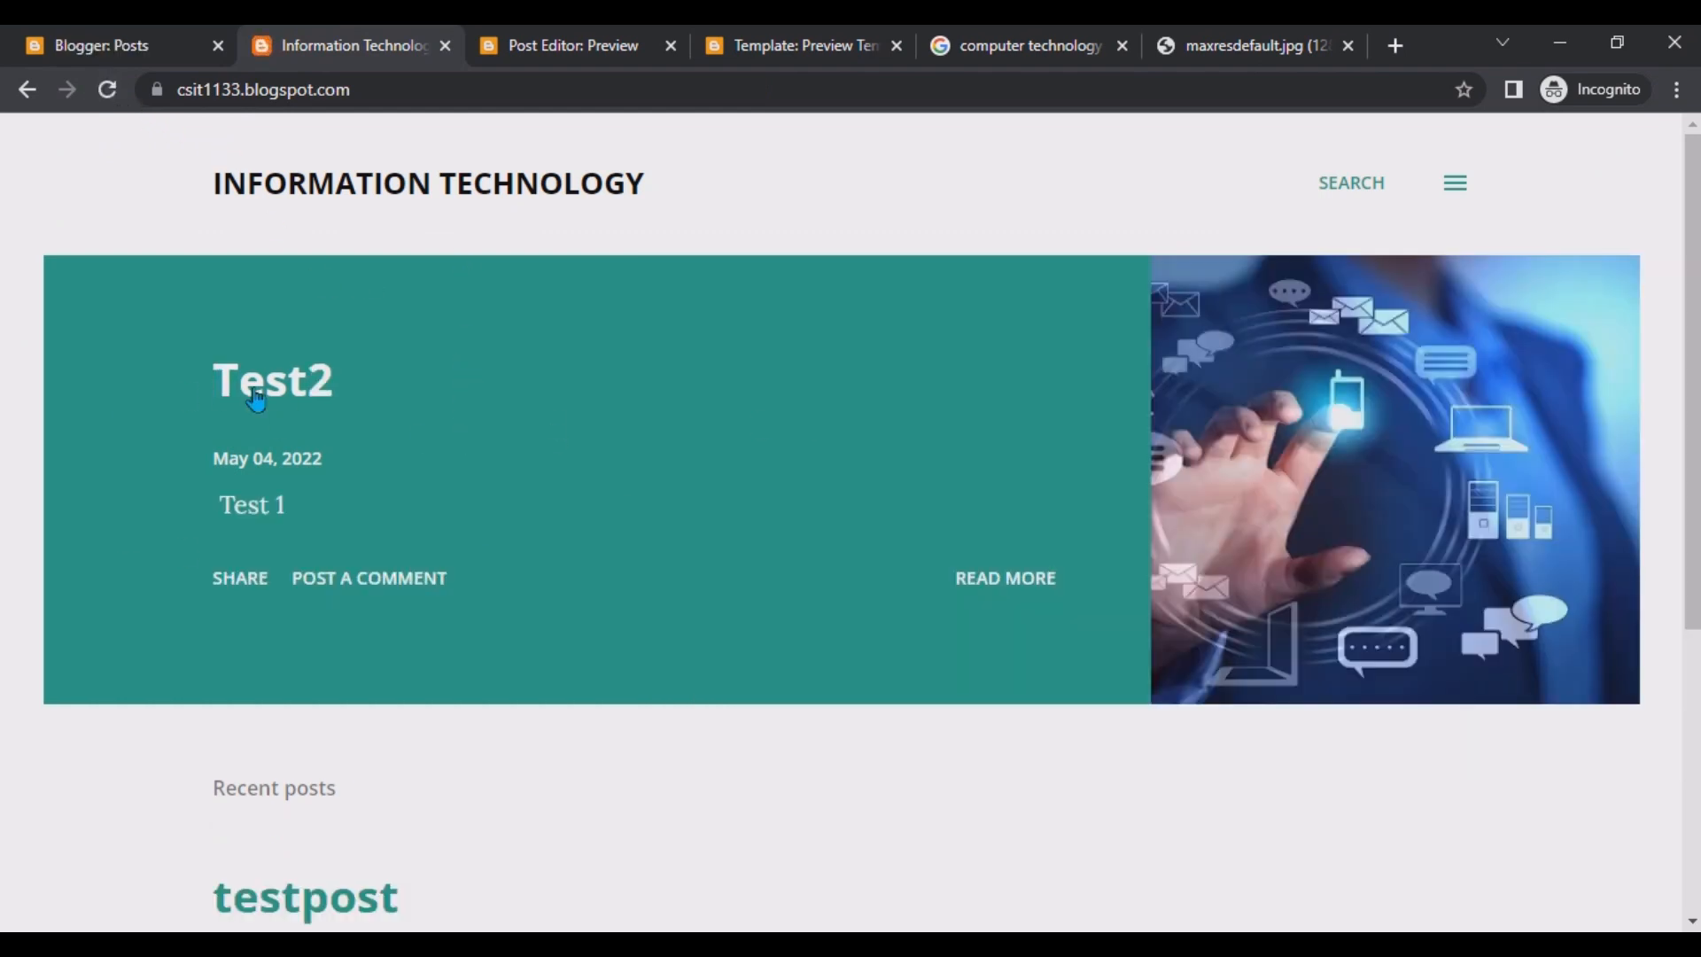
{"action": "scroll", "coordinate": [1113, 406], "scroll_direction": "down", "scroll_amount": 4}
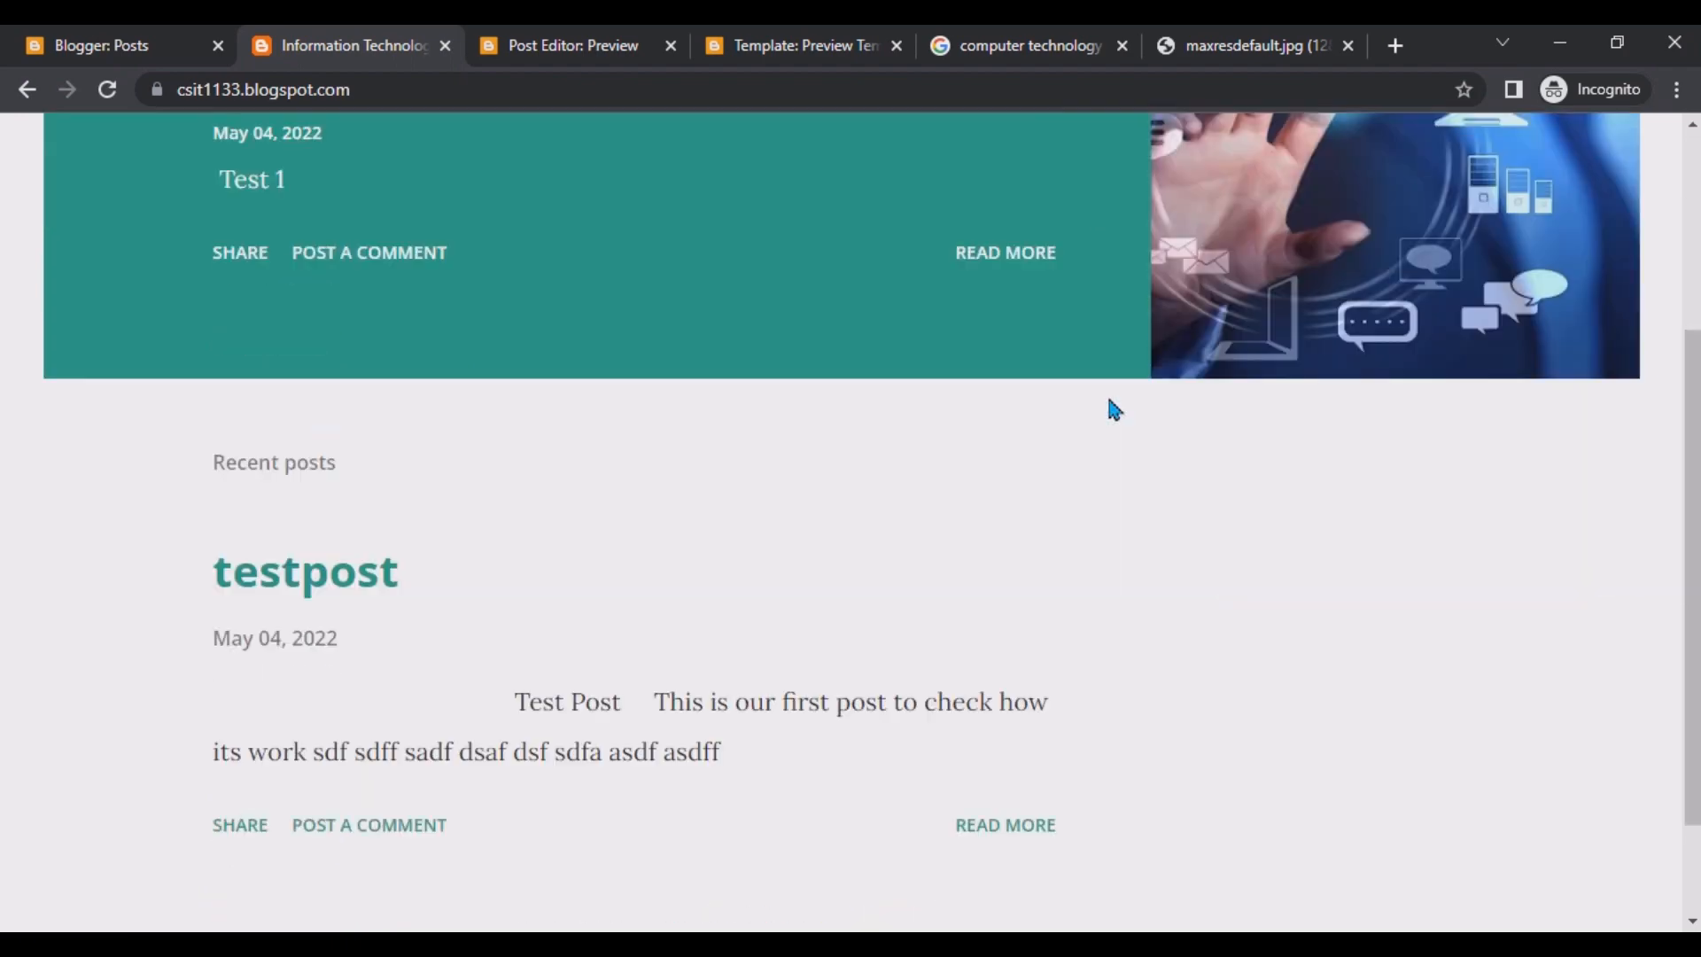
{"action": "scroll", "coordinate": [1113, 406], "scroll_direction": "up", "scroll_amount": 4}
{"action": "scroll", "coordinate": [619, 535], "scroll_direction": "down", "scroll_amount": 4}
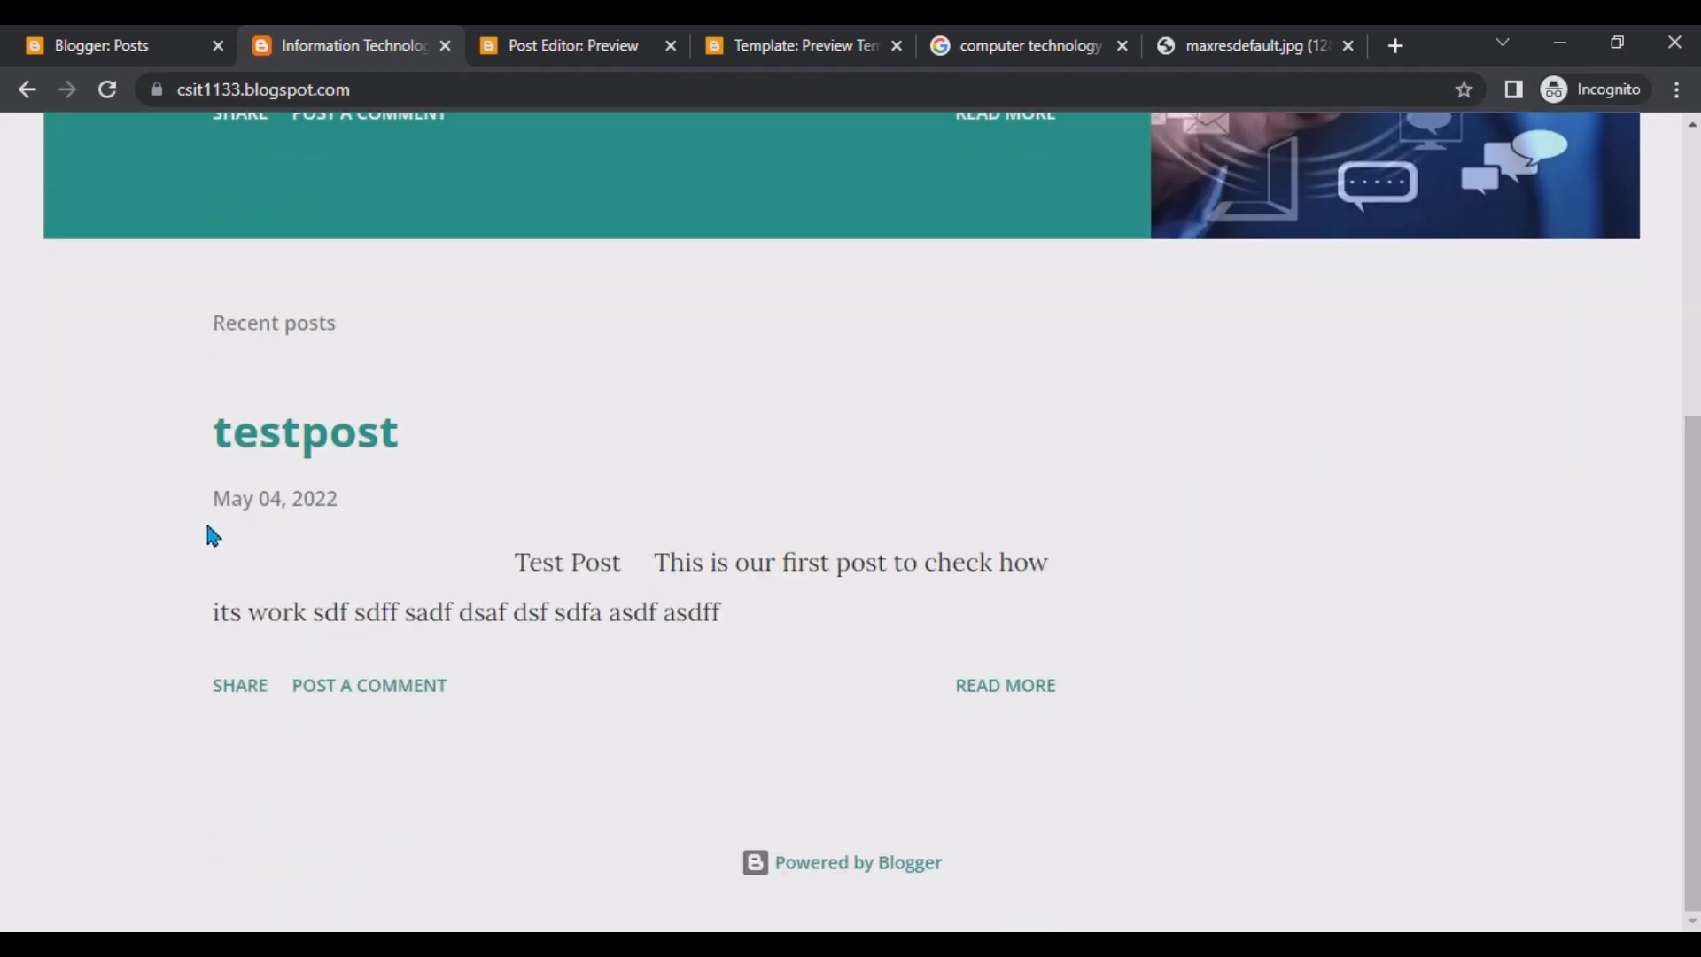
{"action": "scroll", "coordinate": [89, 359], "scroll_direction": "up", "scroll_amount": 4}
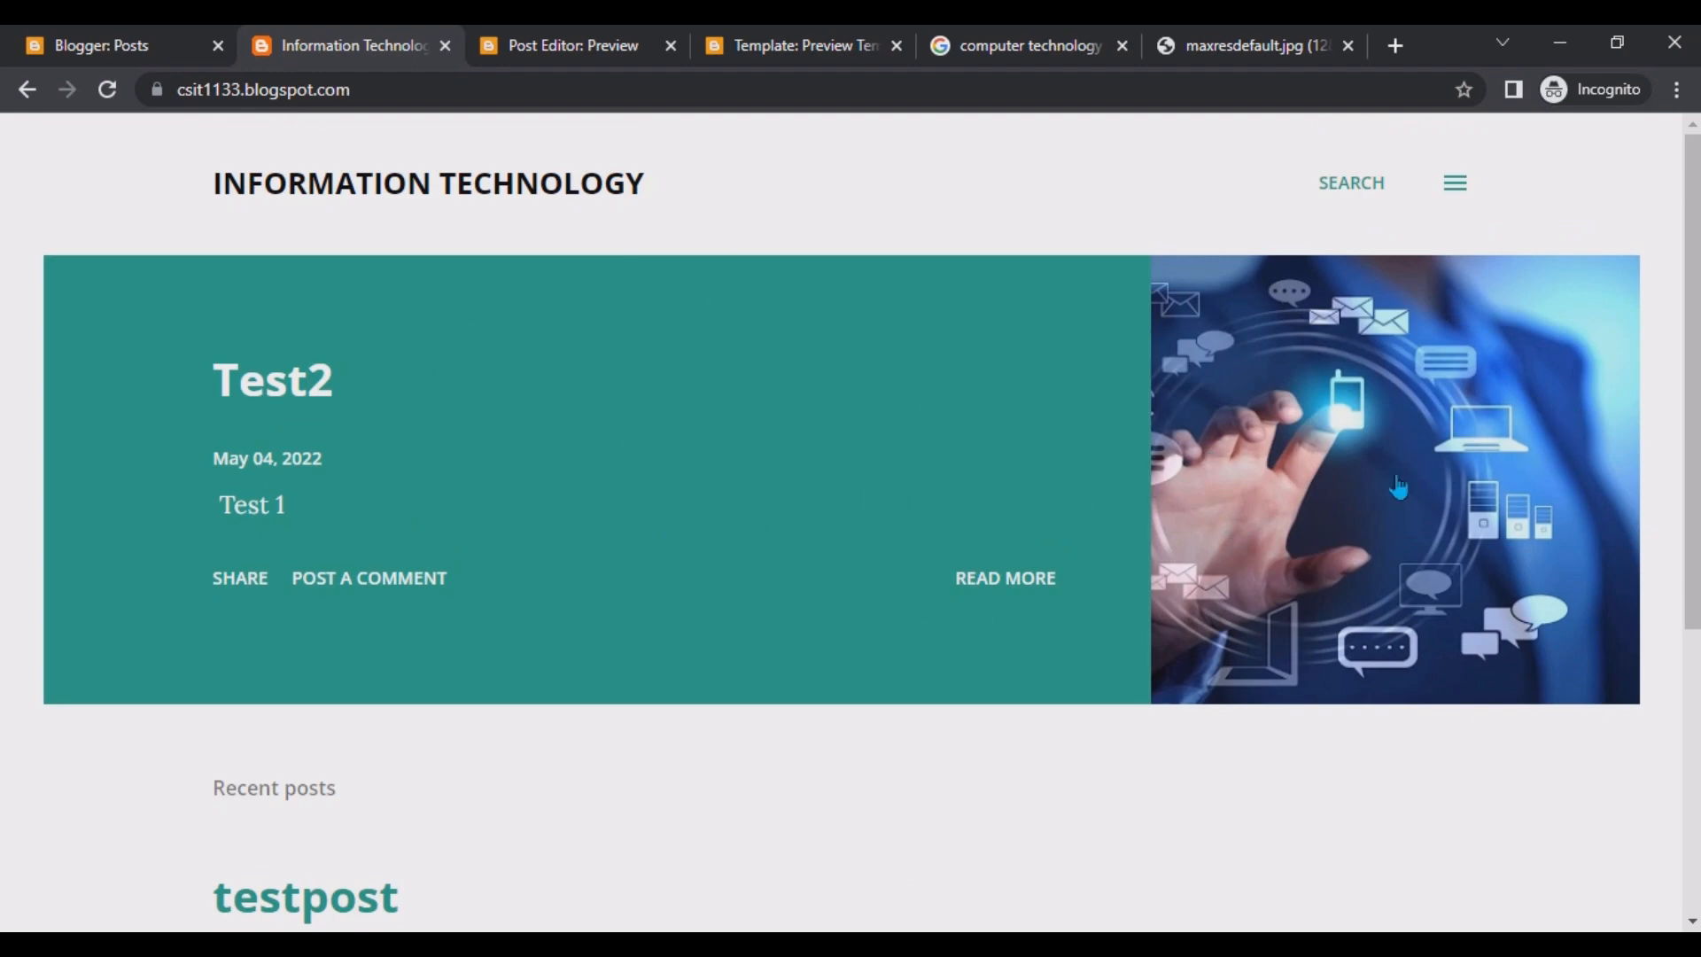
{"action": "scroll", "coordinate": [1083, 548], "scroll_direction": "down", "scroll_amount": 5}
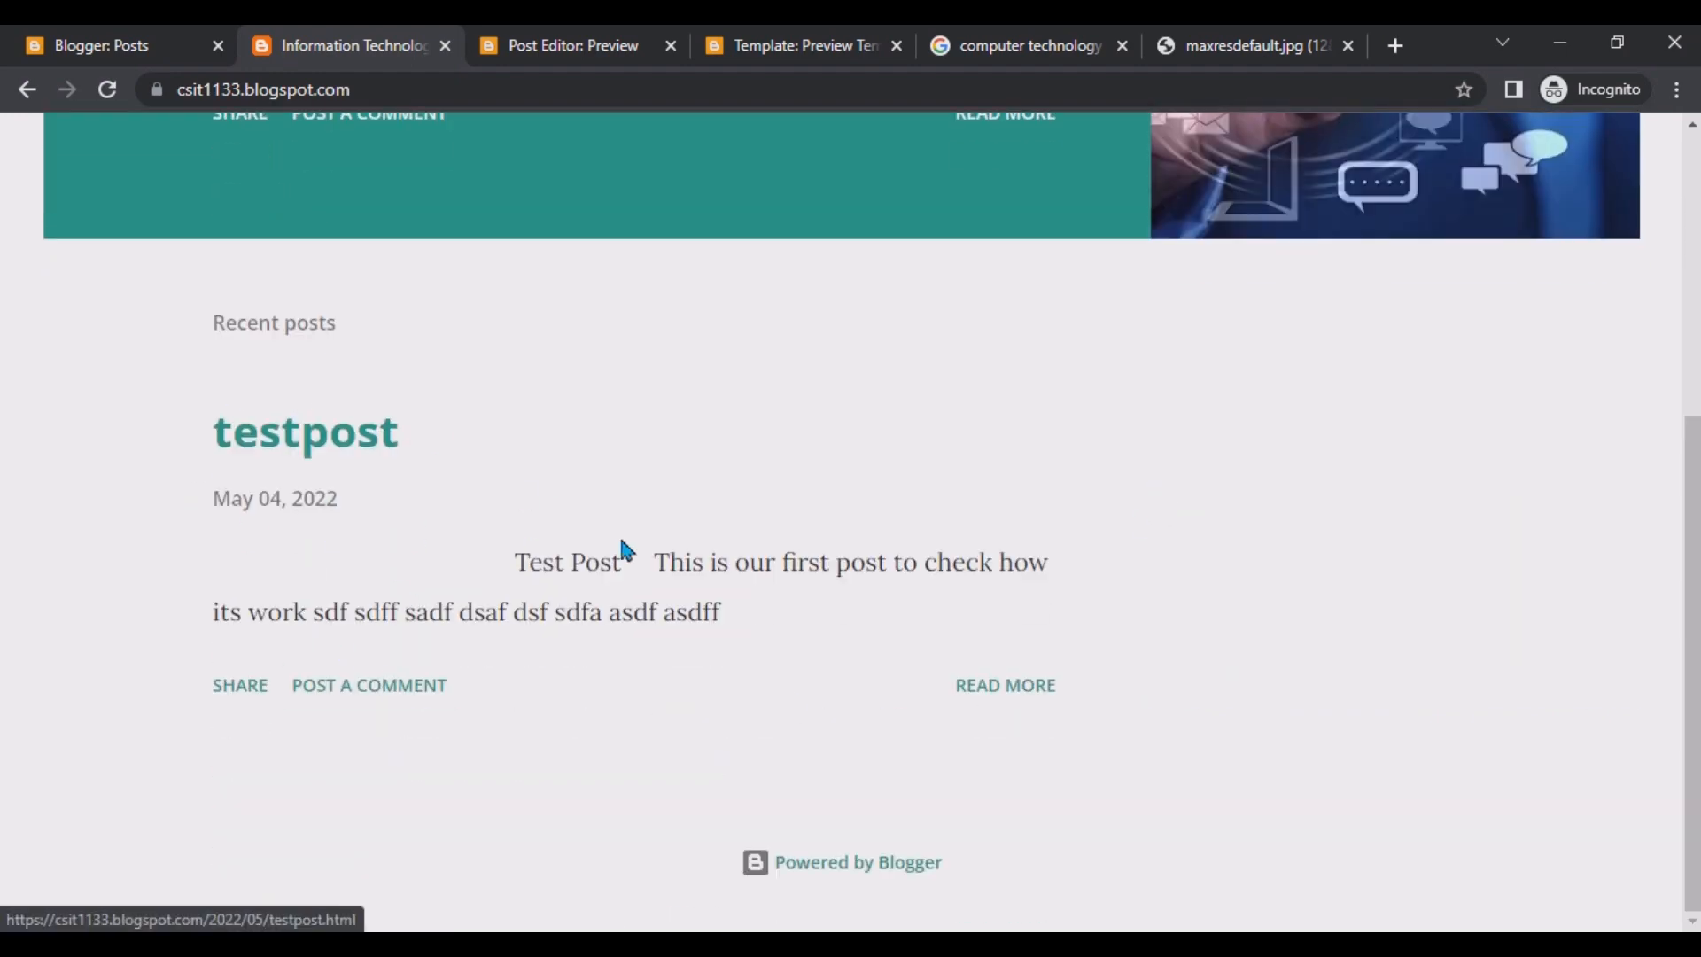
{"action": "scroll", "coordinate": [913, 691], "scroll_direction": "up", "scroll_amount": 5}
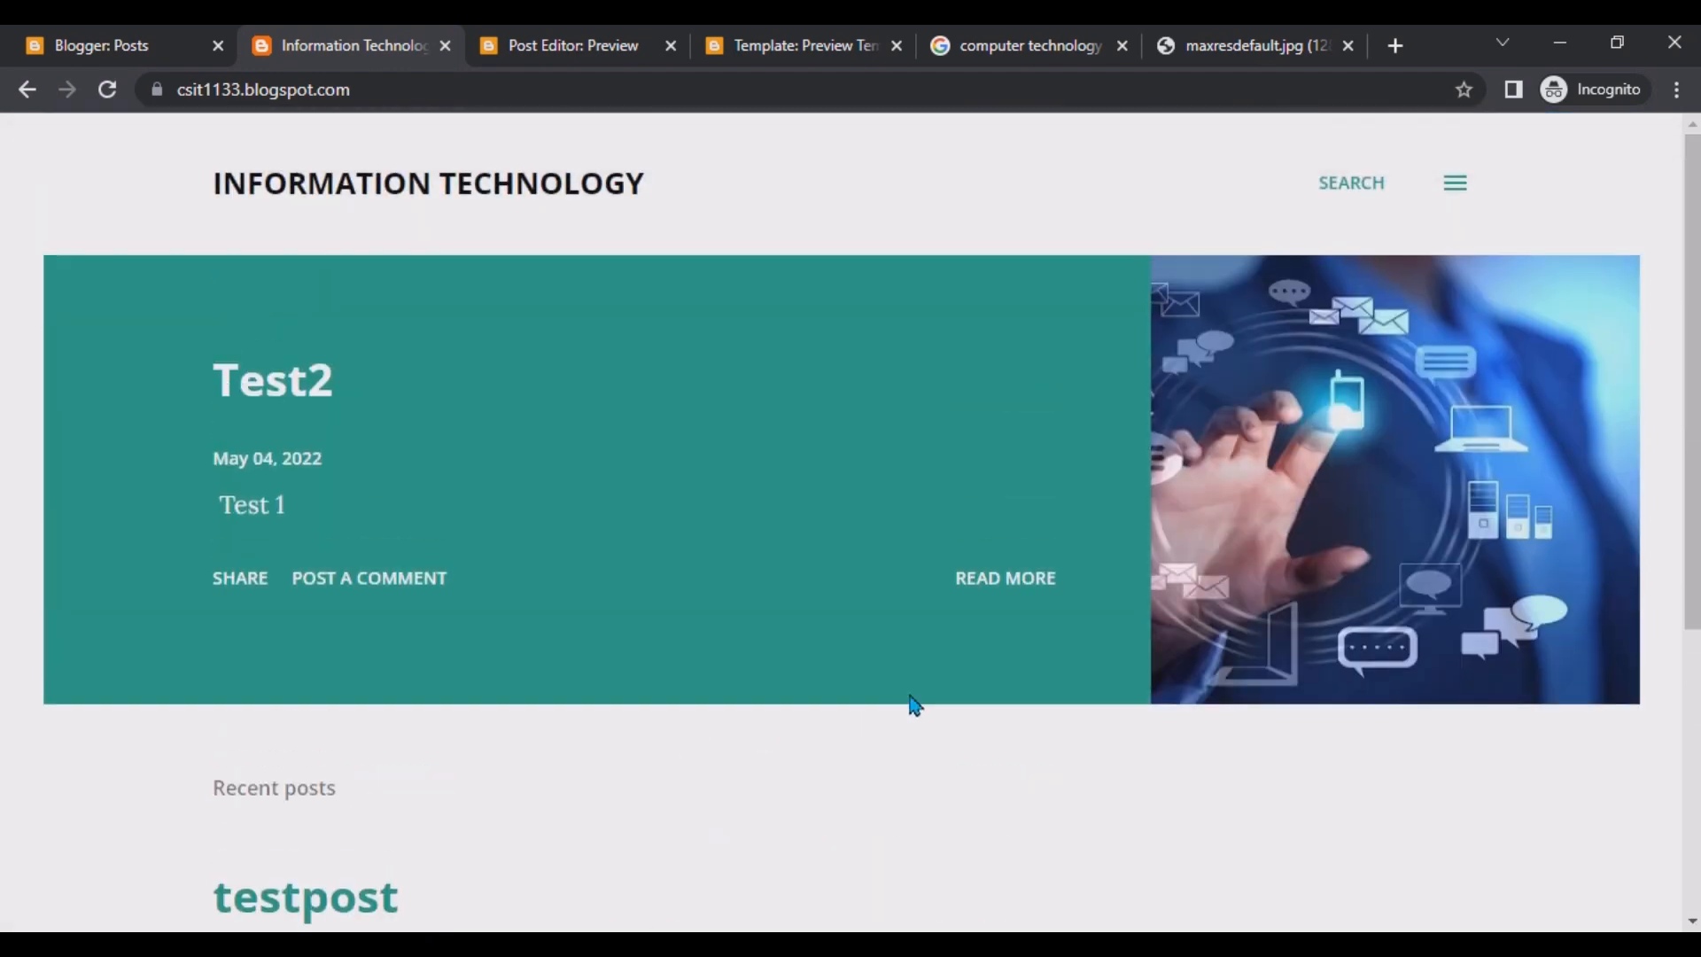
Open the blog's May 2022 archive from the side menu, then return to the posts list.
{"action": "left_click", "coordinate": [1470, 196]}
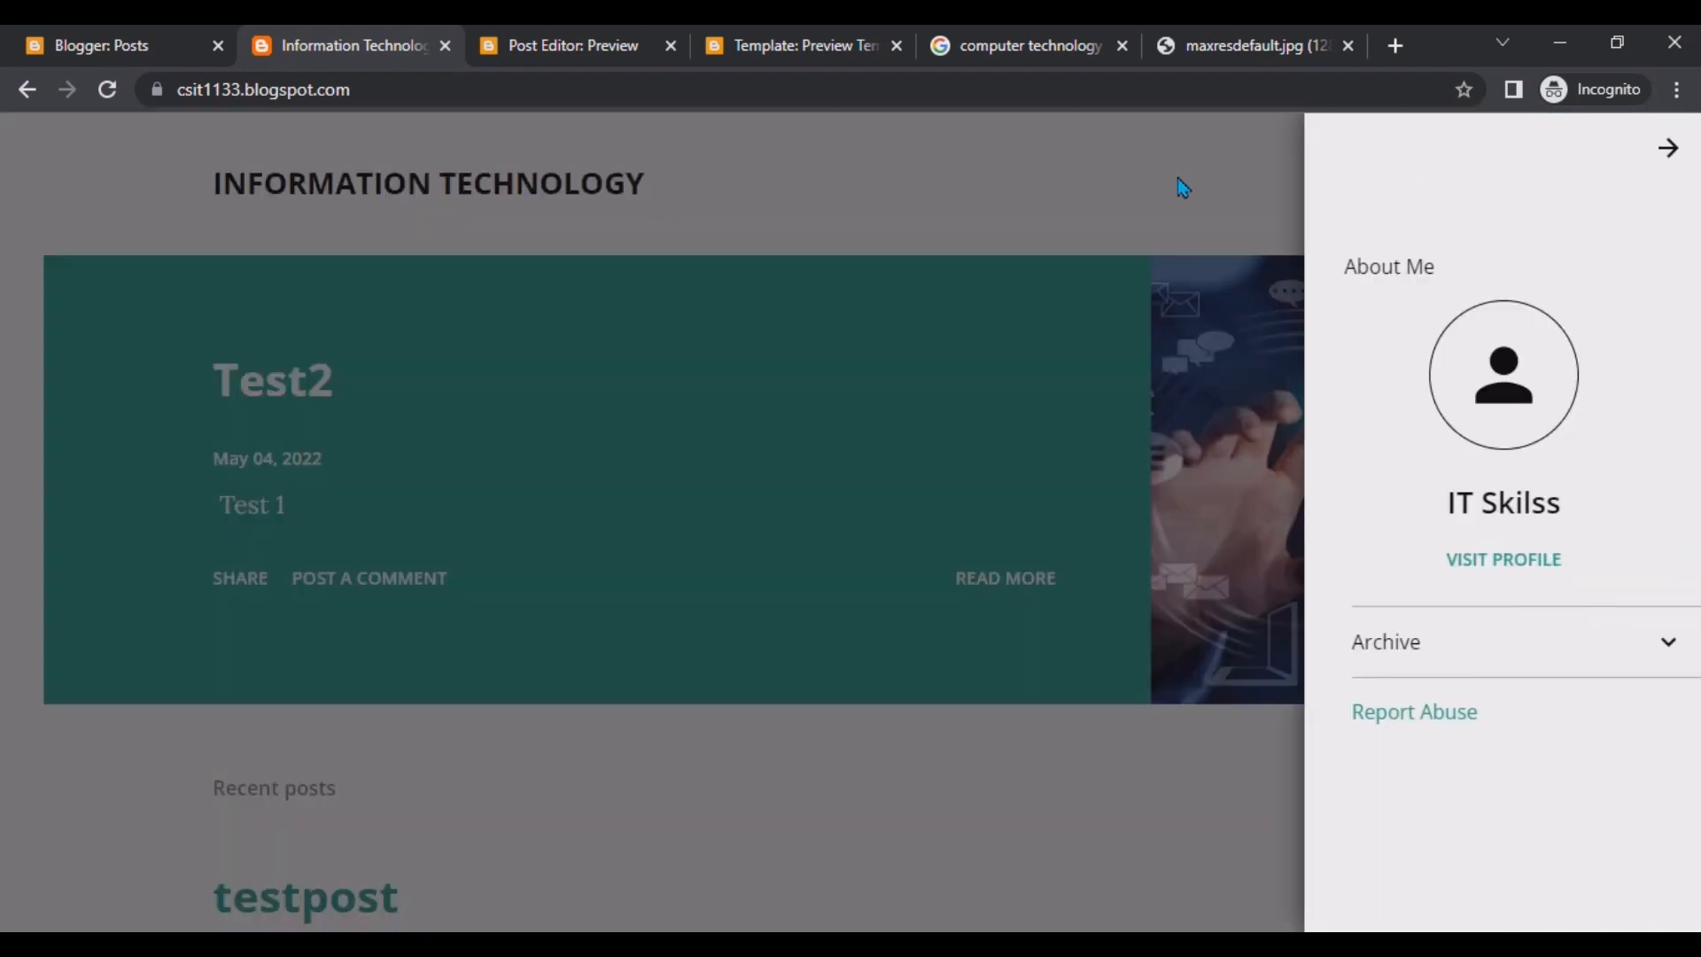
{"action": "left_click", "coordinate": [1055, 163]}
{"action": "left_click", "coordinate": [1447, 184]}
{"action": "left_click", "coordinate": [1669, 643]}
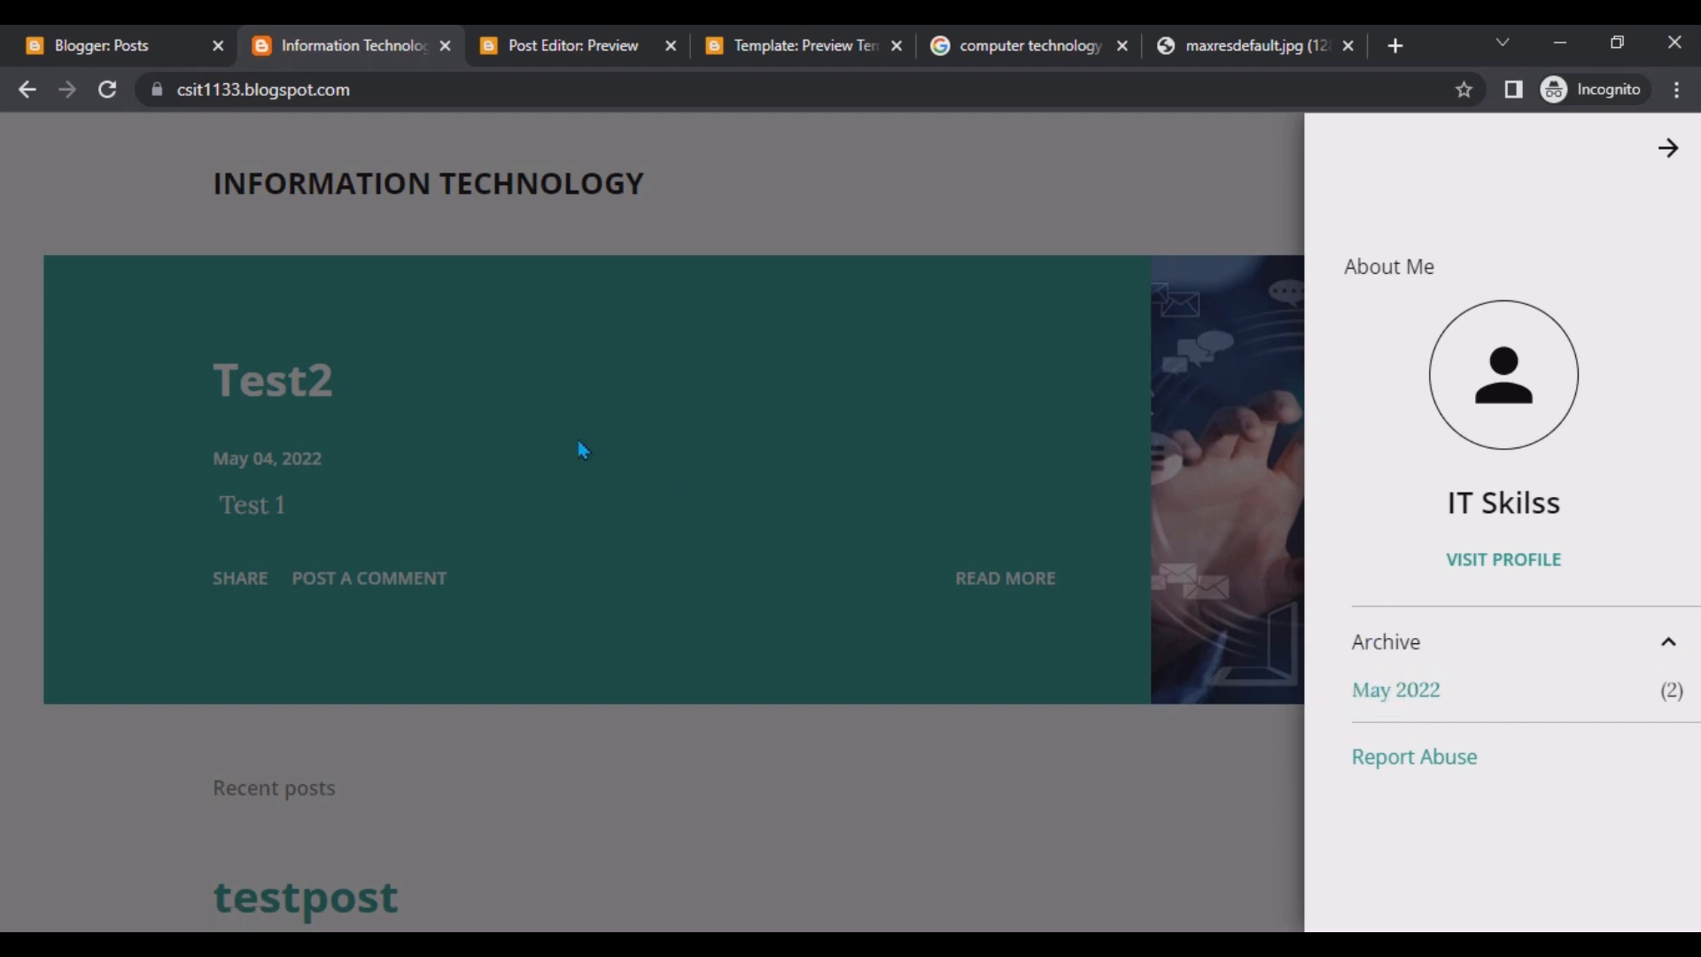
{"action": "left_click", "coordinate": [295, 164]}
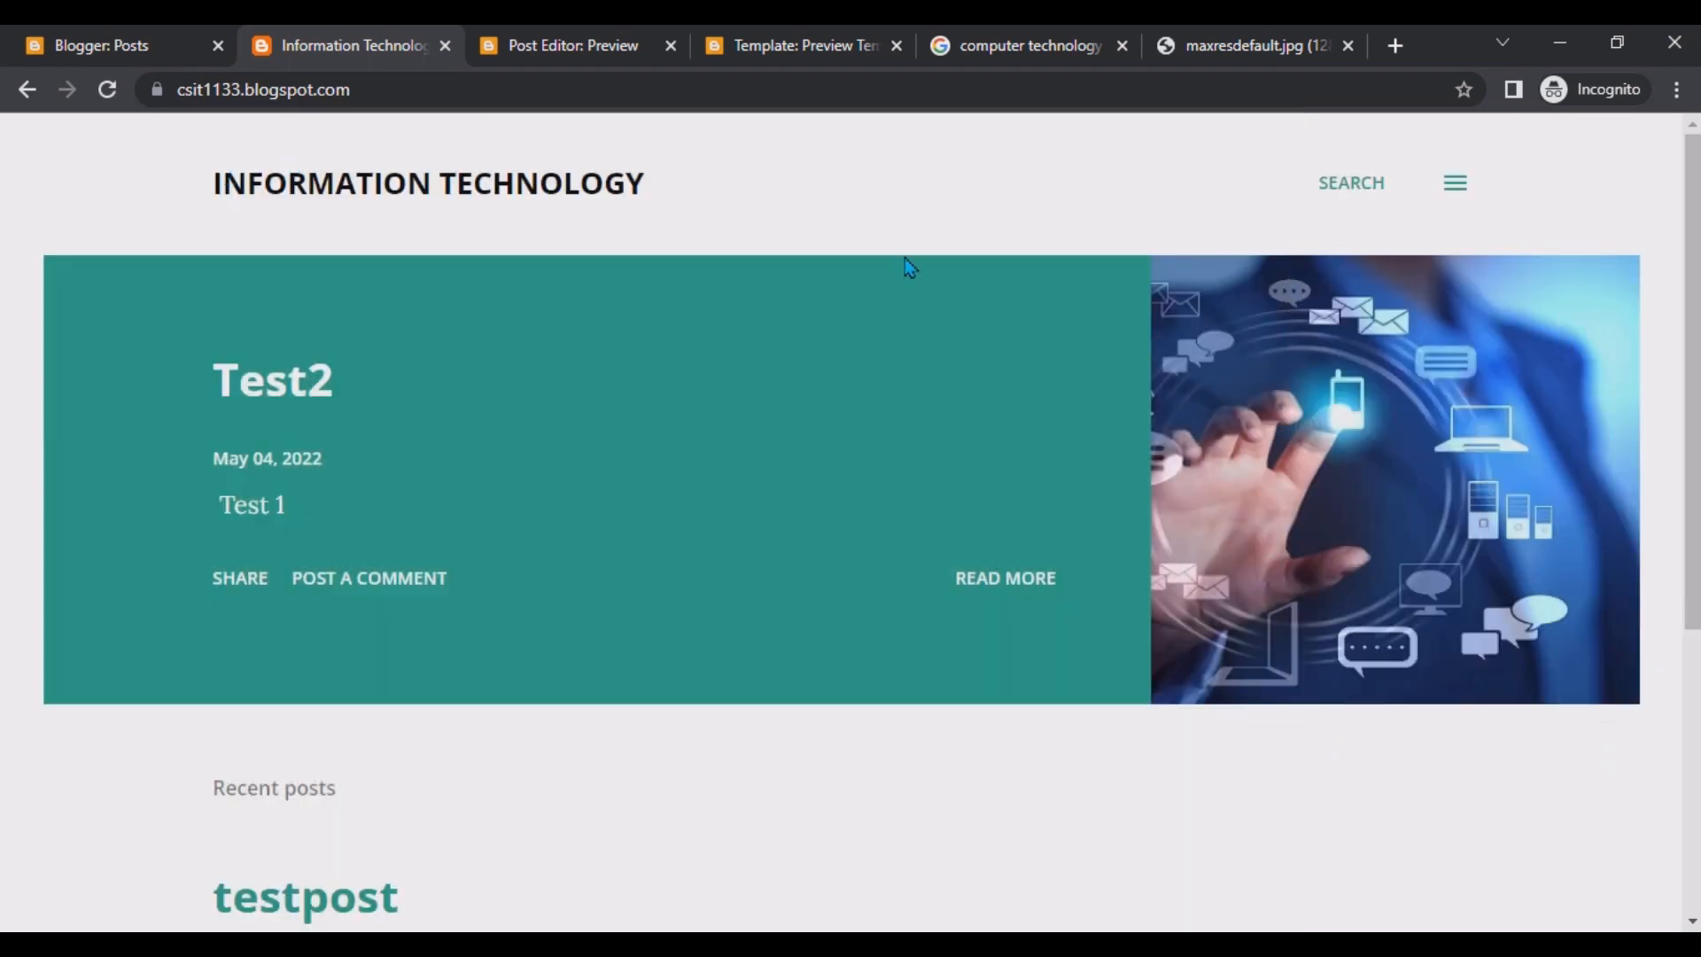
{"action": "left_click", "coordinate": [1453, 182]}
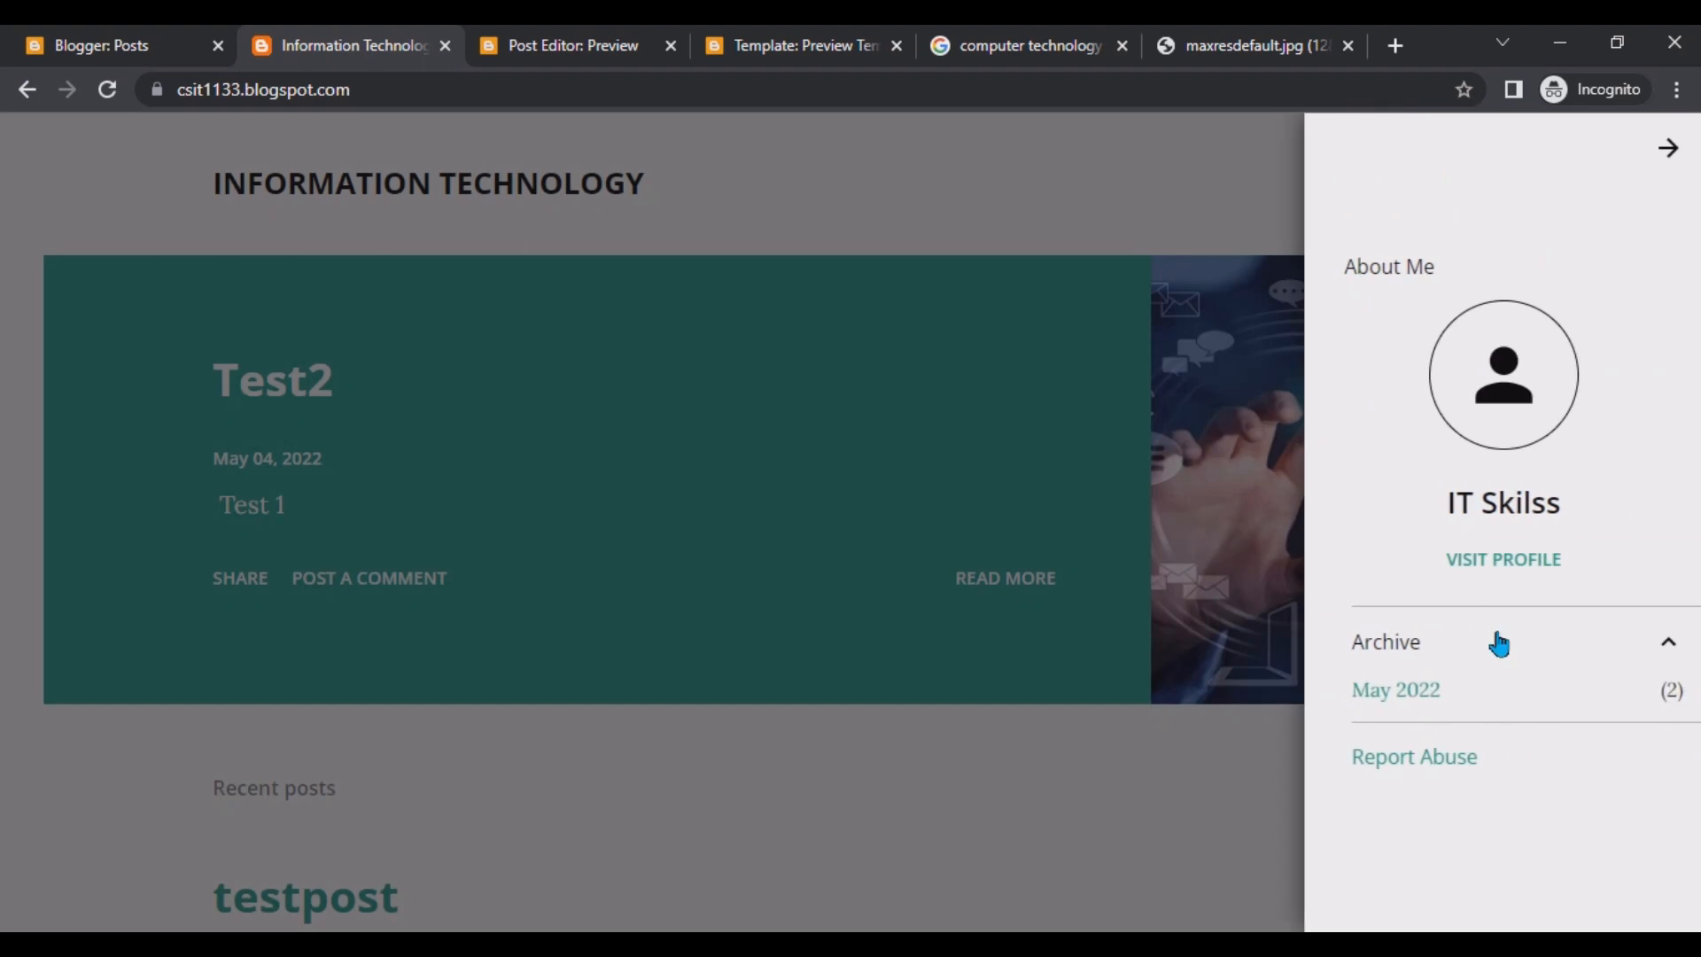
{"action": "left_click", "coordinate": [1418, 694]}
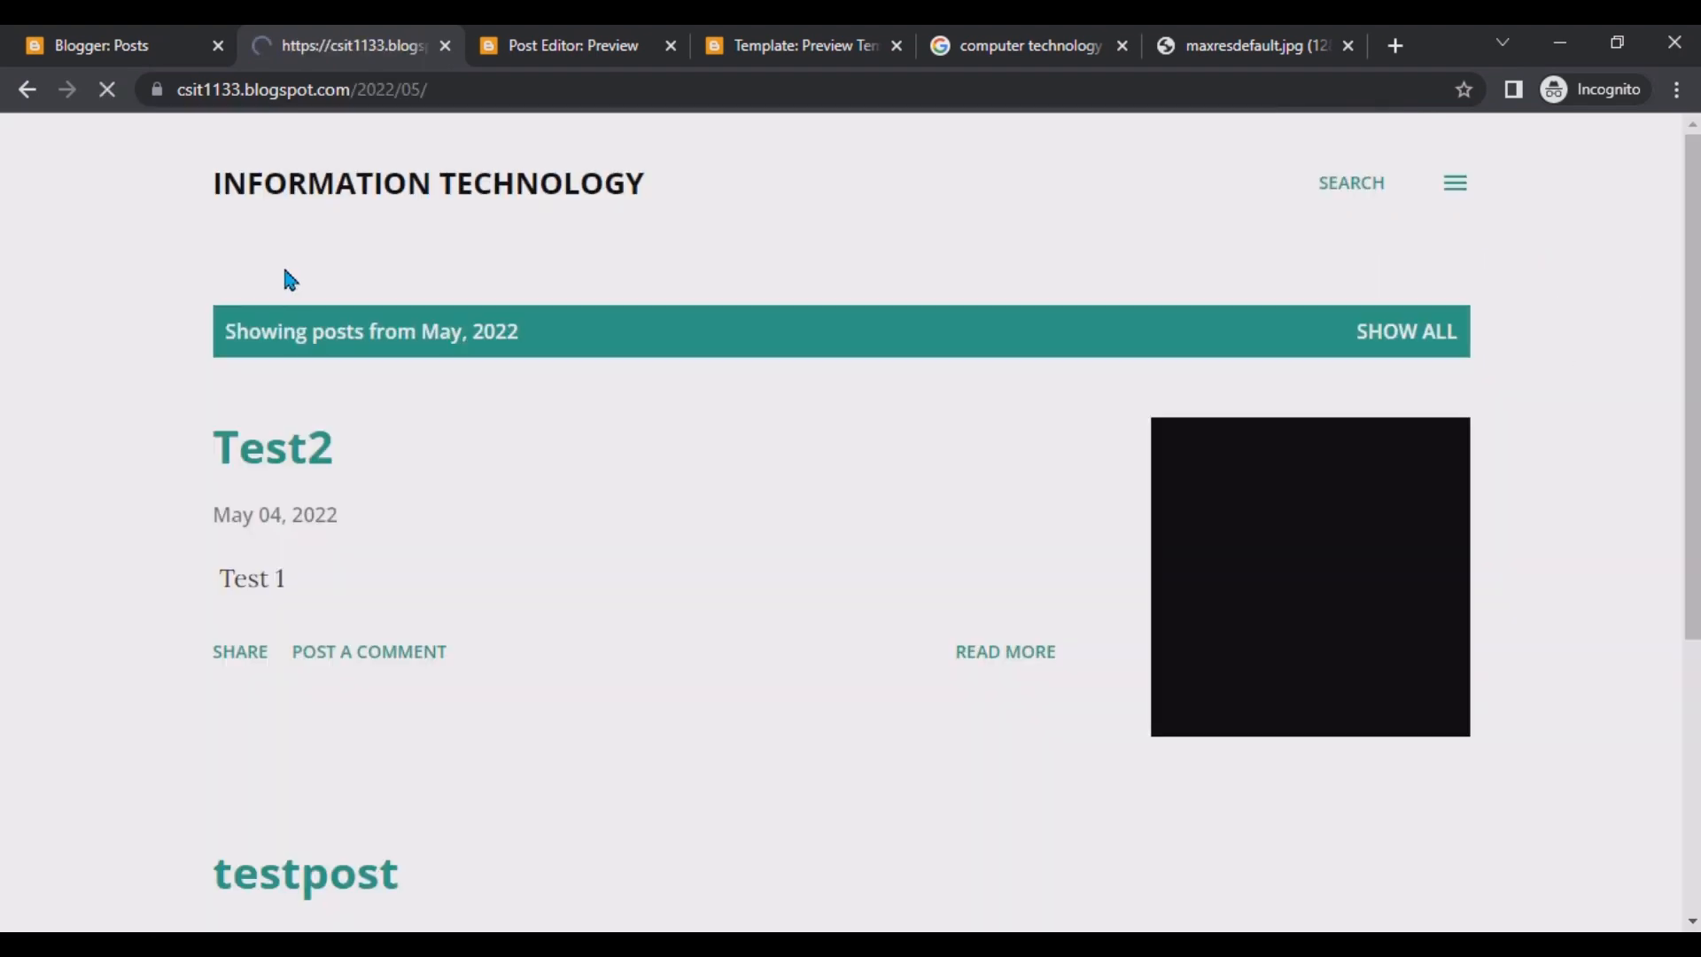
{"action": "scroll", "coordinate": [403, 611], "scroll_direction": "down", "scroll_amount": 5}
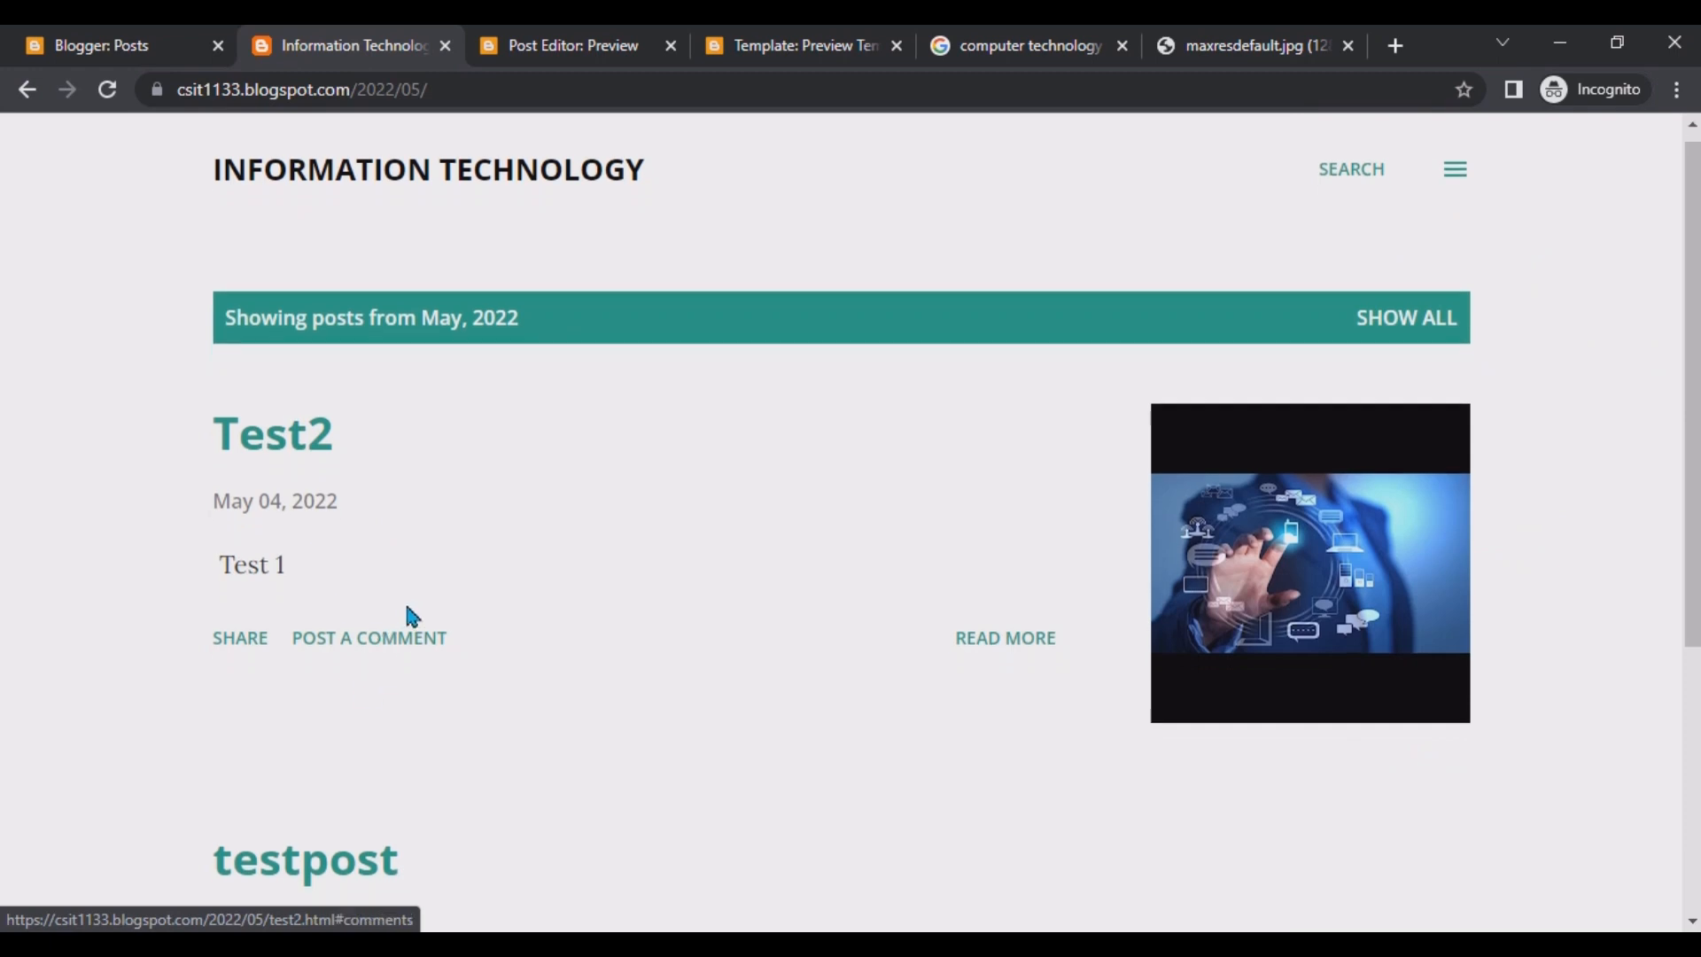
{"action": "scroll", "coordinate": [321, 439], "scroll_direction": "up", "scroll_amount": 5}
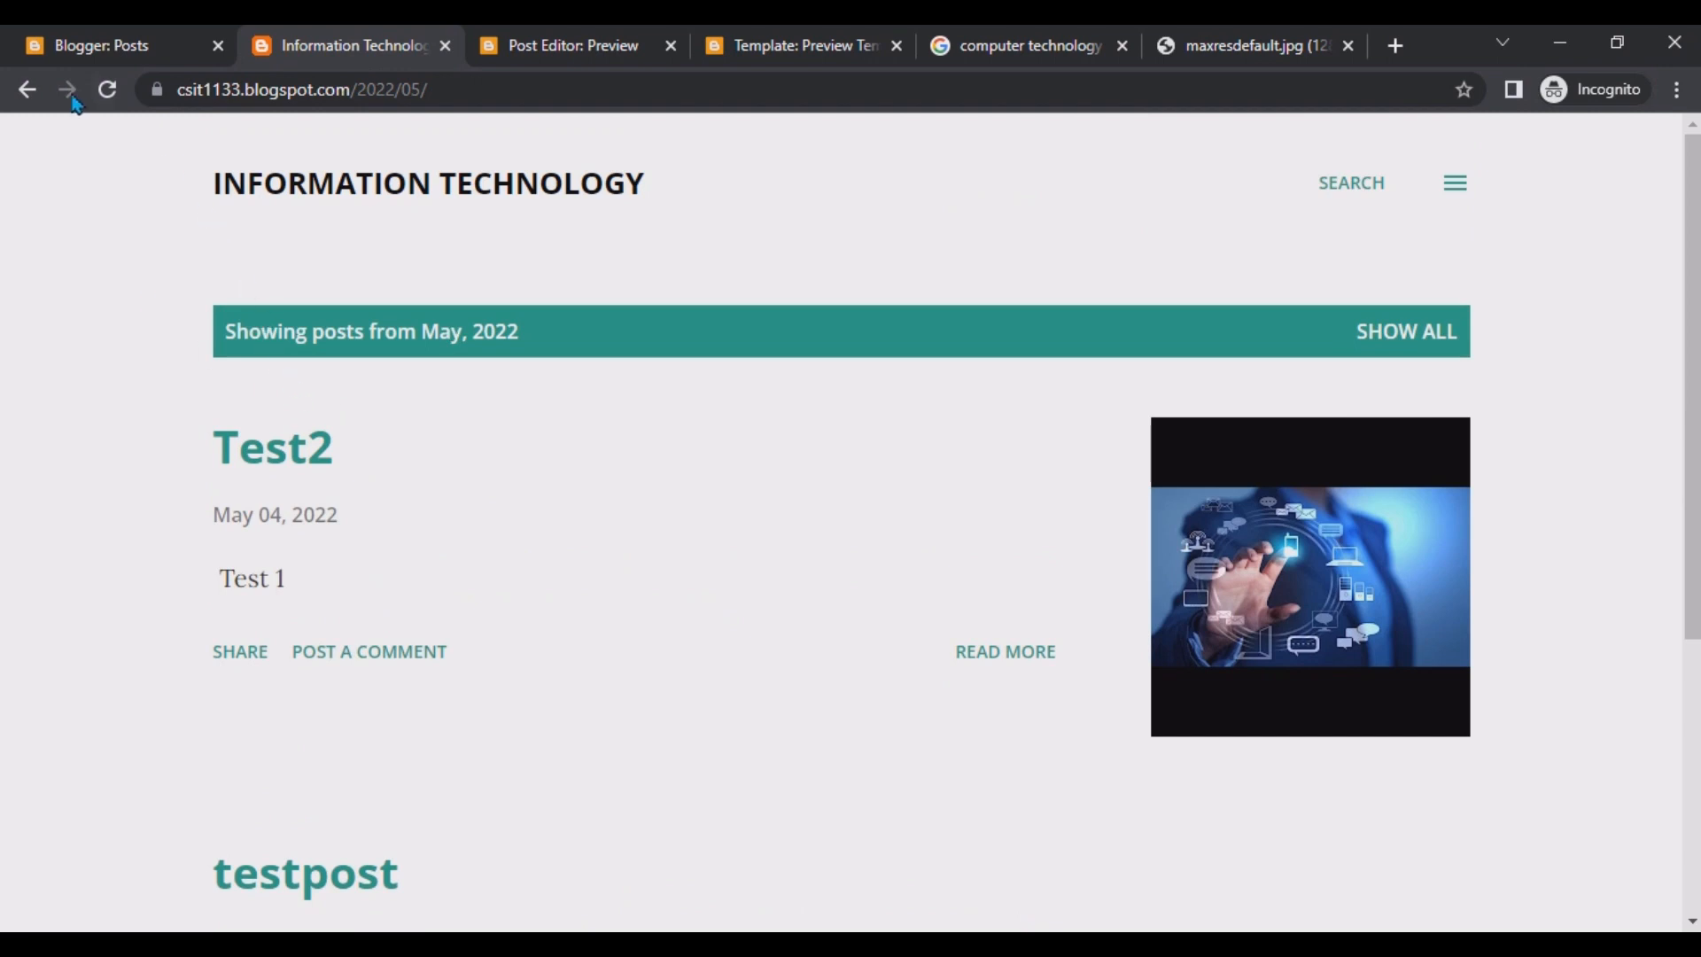
{"action": "left_click", "coordinate": [55, 42]}
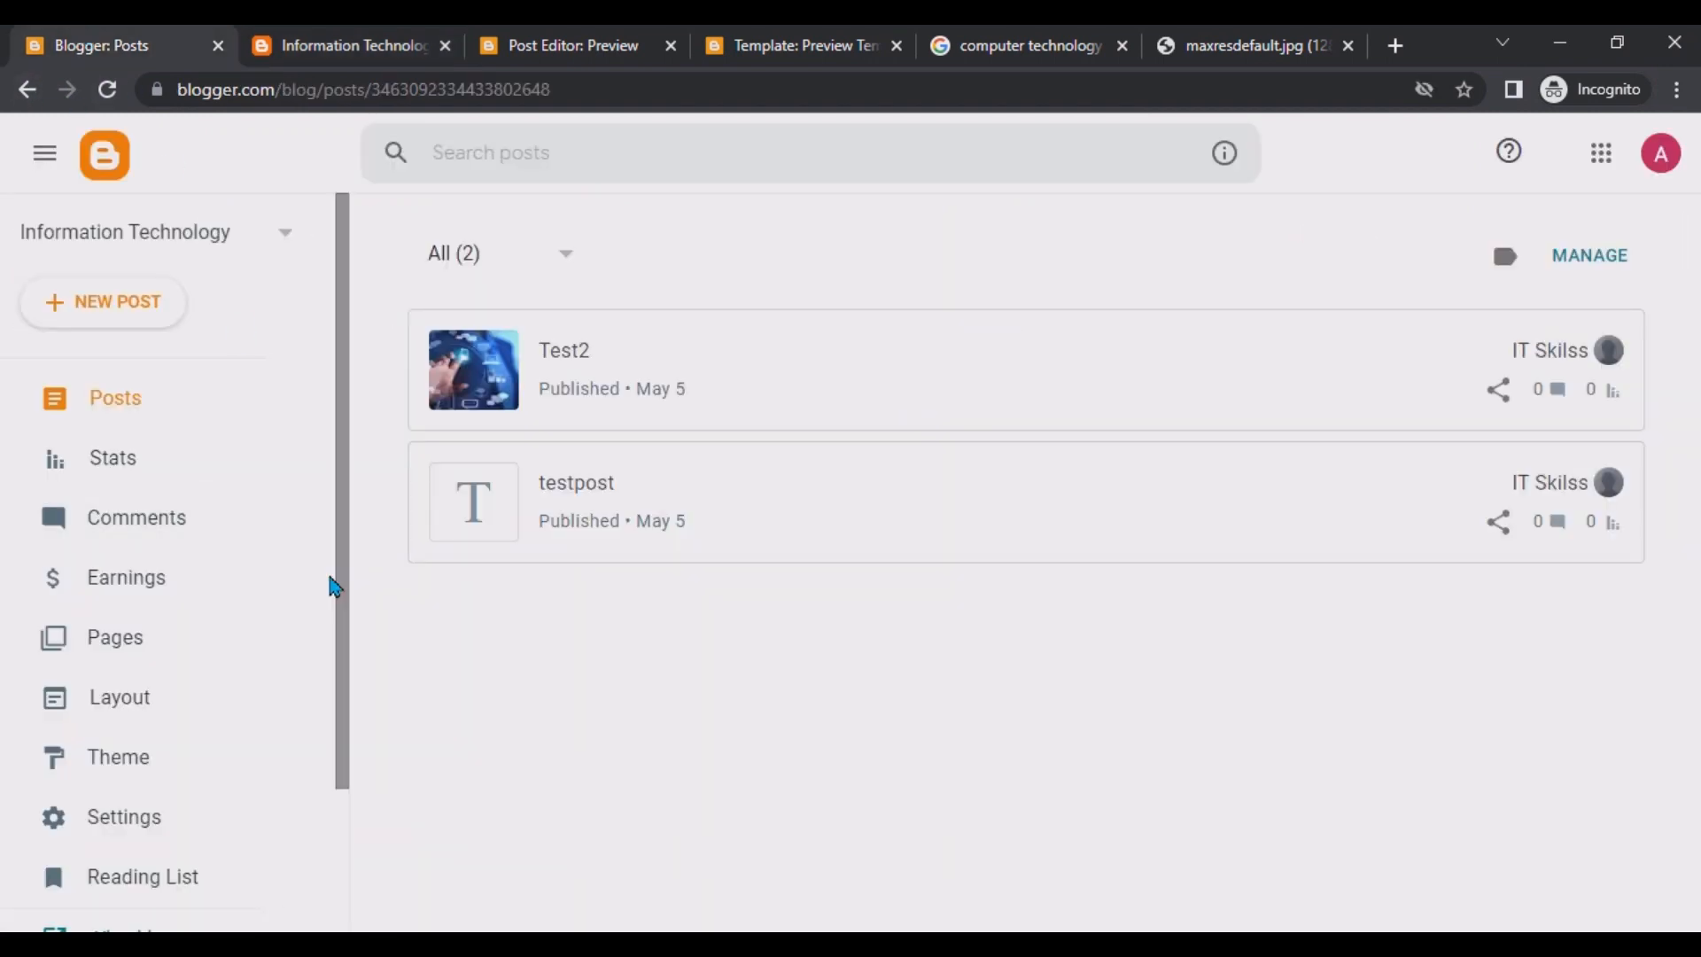
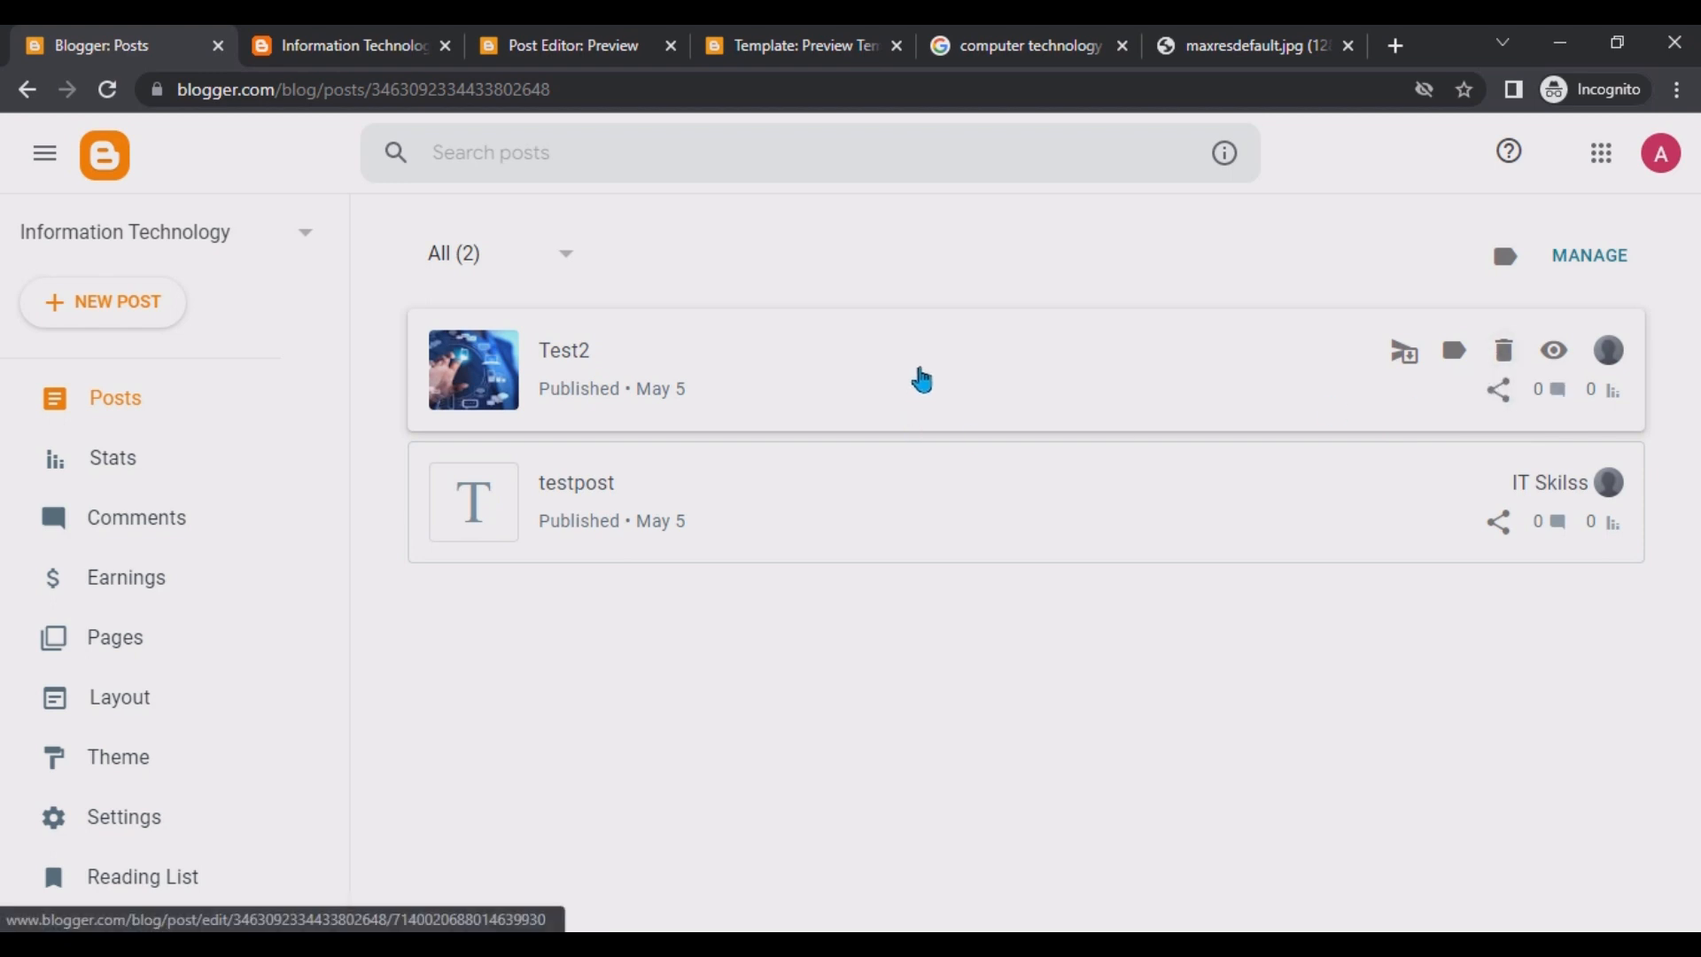
Browse the posts management mode and the Comments and Pages sections of the dashboard.
{"action": "left_click", "coordinate": [1595, 257]}
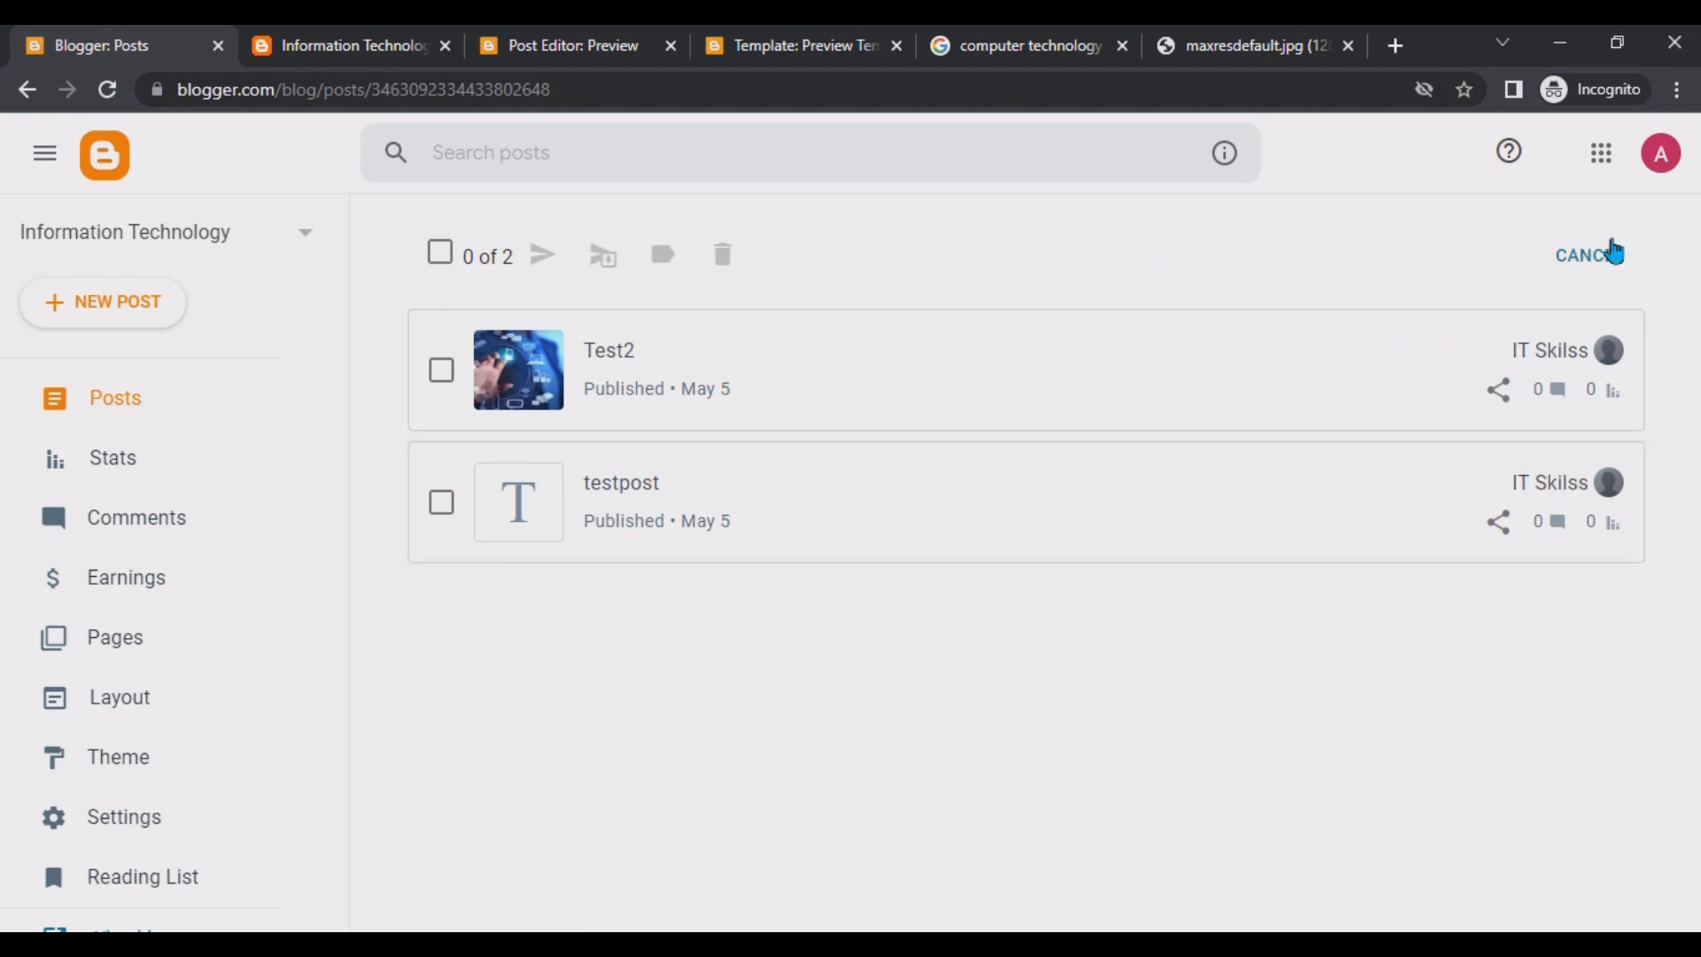
{"action": "left_click", "coordinate": [1595, 258]}
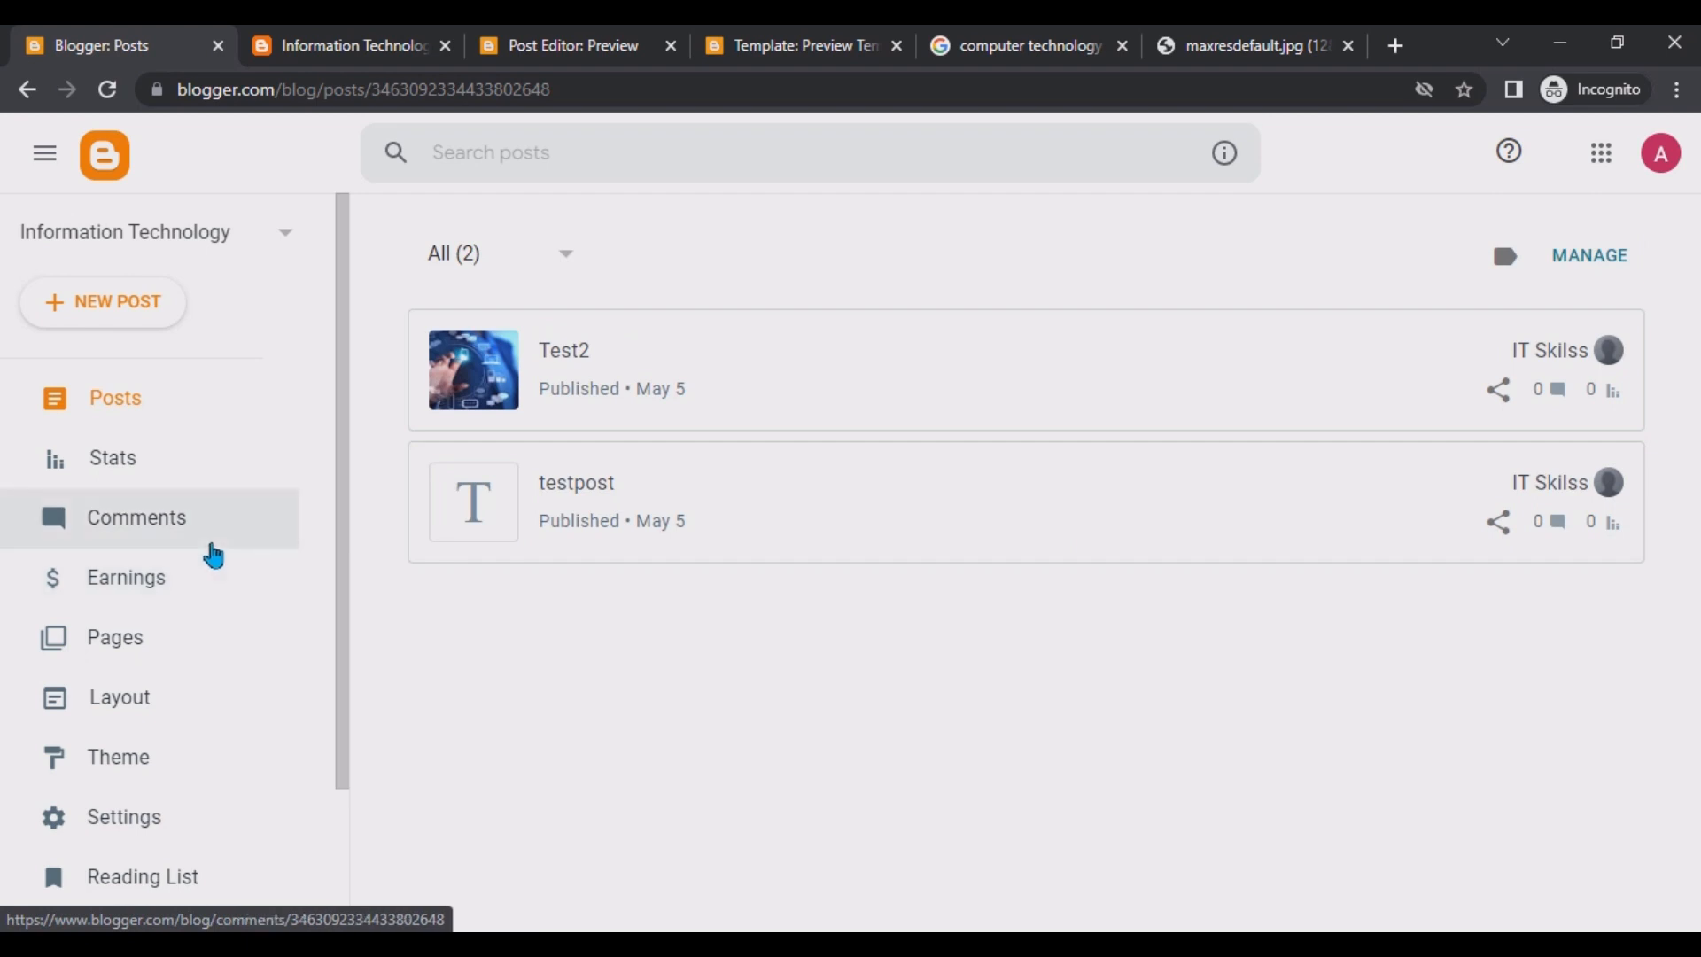
{"action": "left_click", "coordinate": [152, 524]}
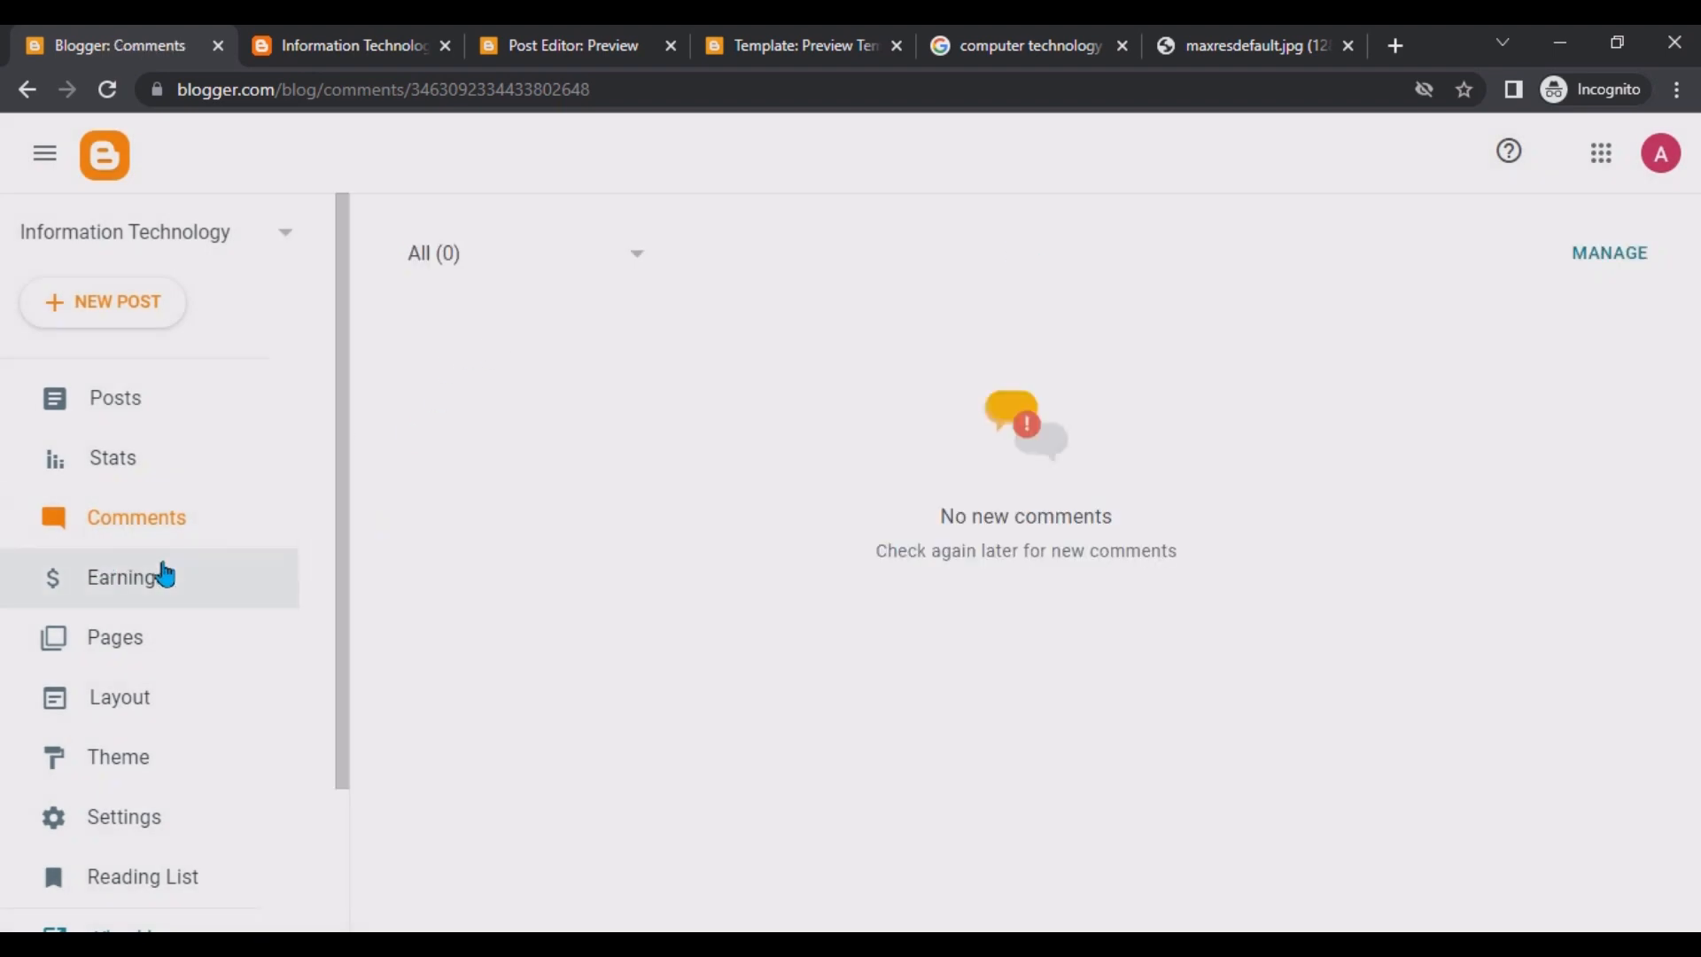
{"action": "left_click", "coordinate": [164, 638]}
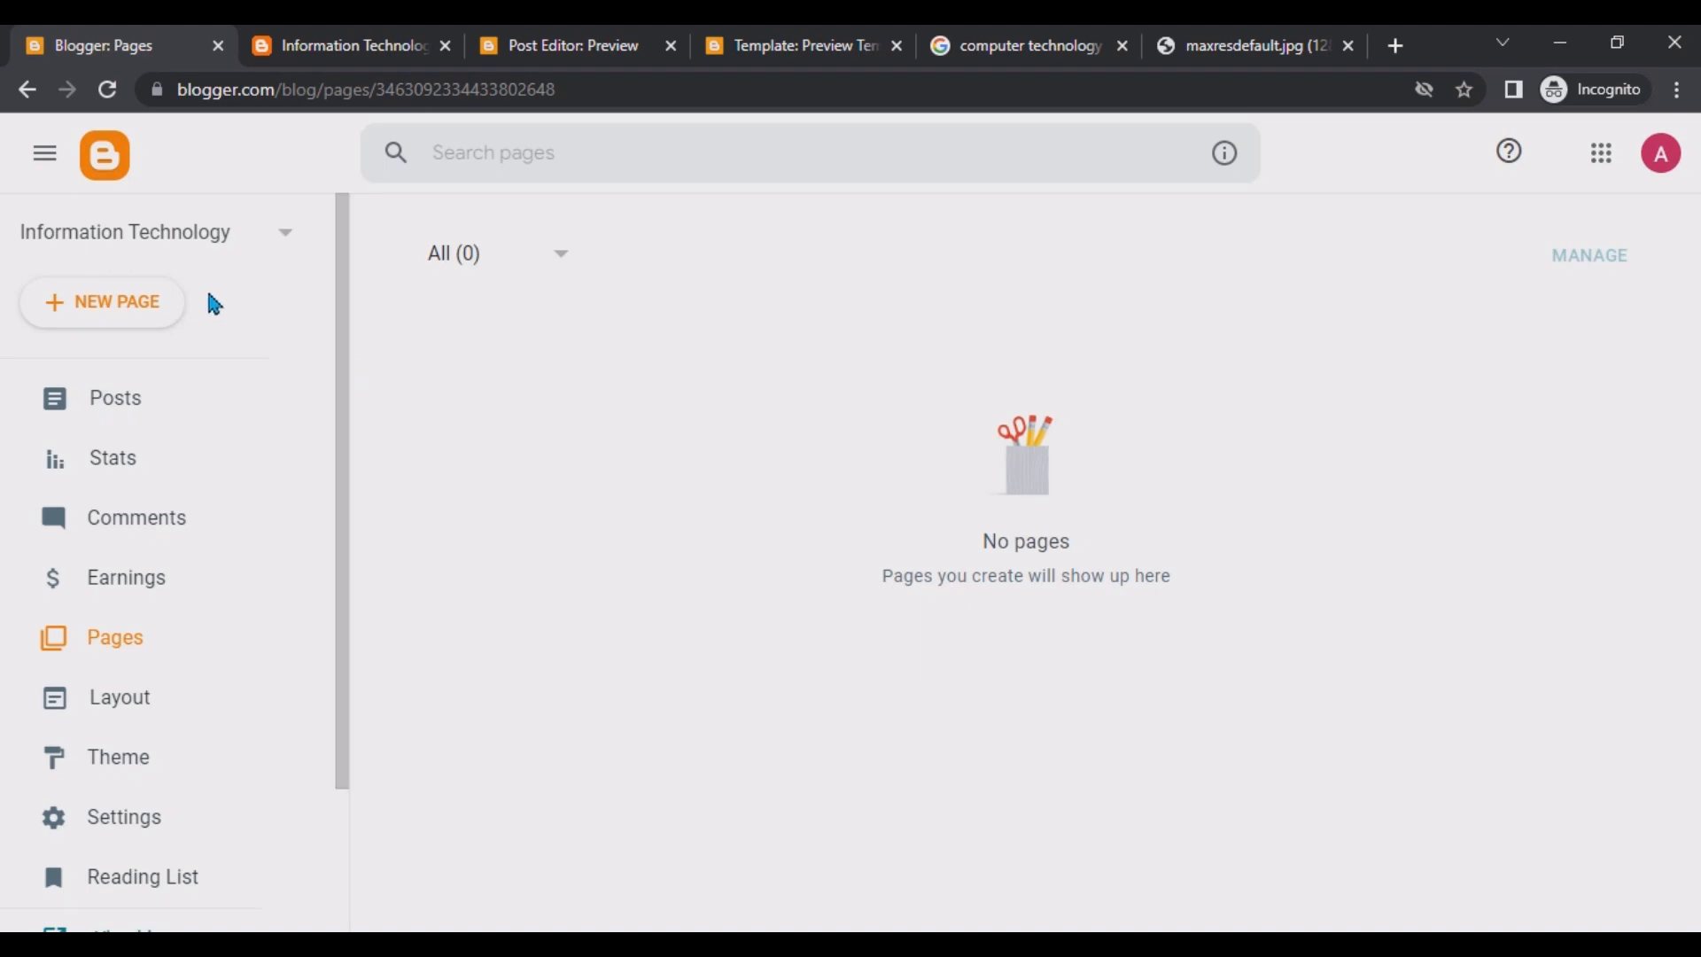
Create a new page titled Home and place the cursor in its body.
{"action": "left_click", "coordinate": [142, 303]}
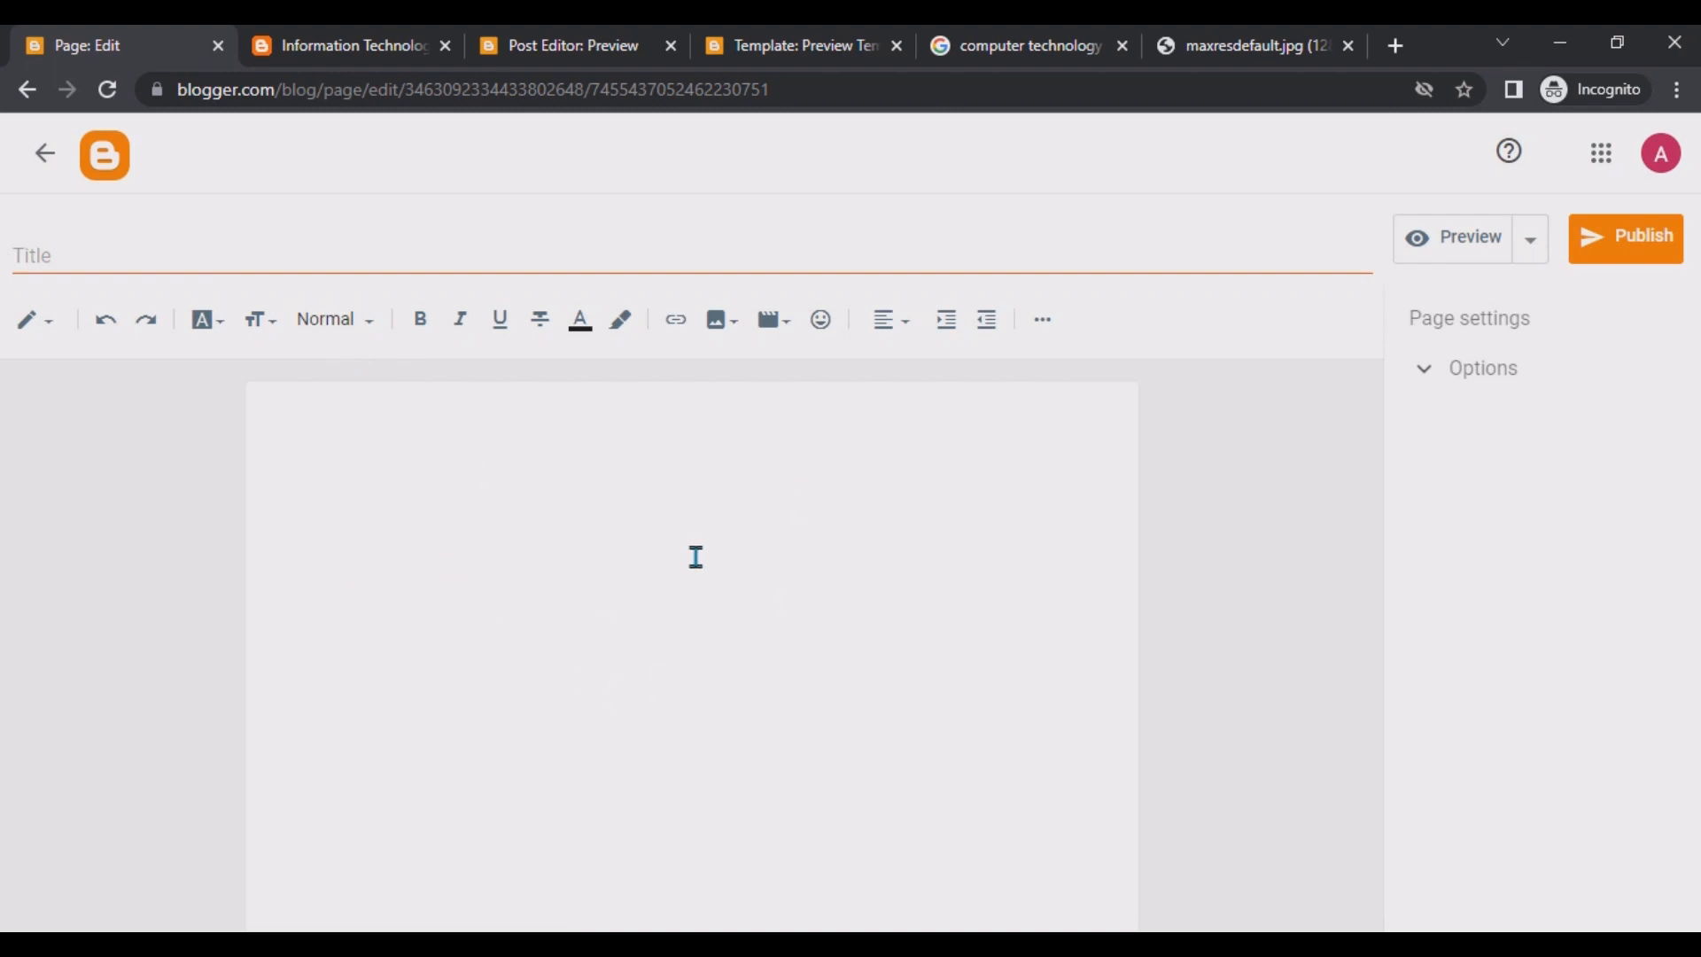
{"action": "left_click", "coordinate": [251, 255]}
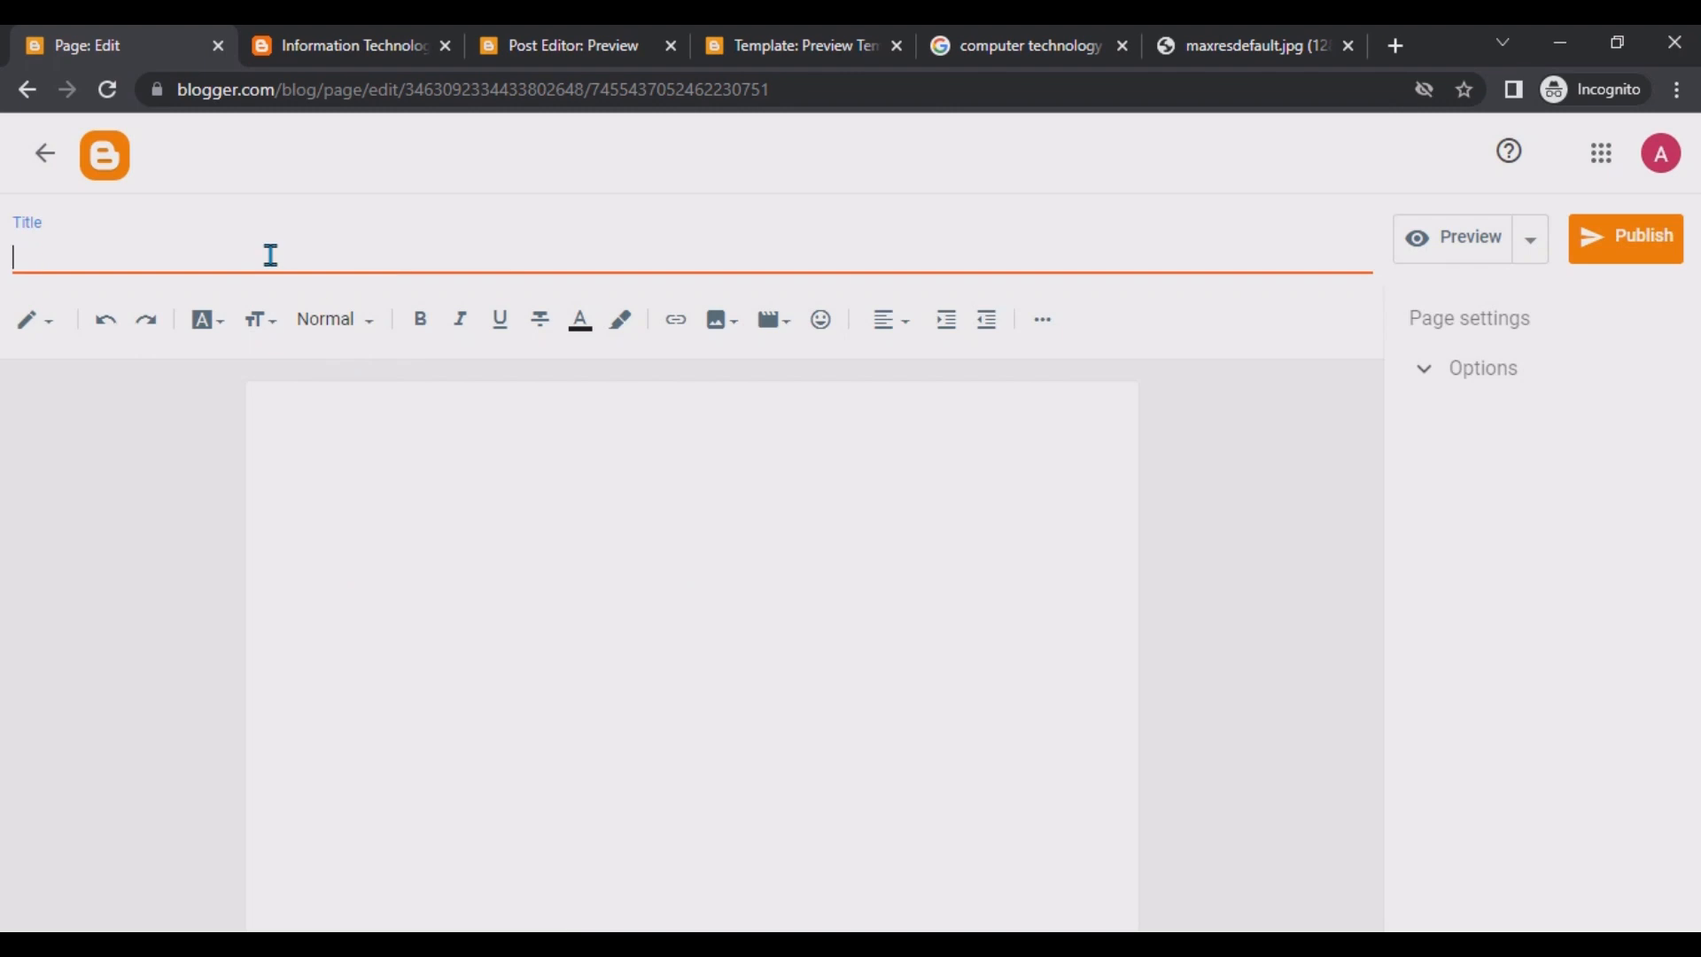
{"action": "type", "text": "Home"}
{"action": "left_click", "coordinate": [492, 515]}
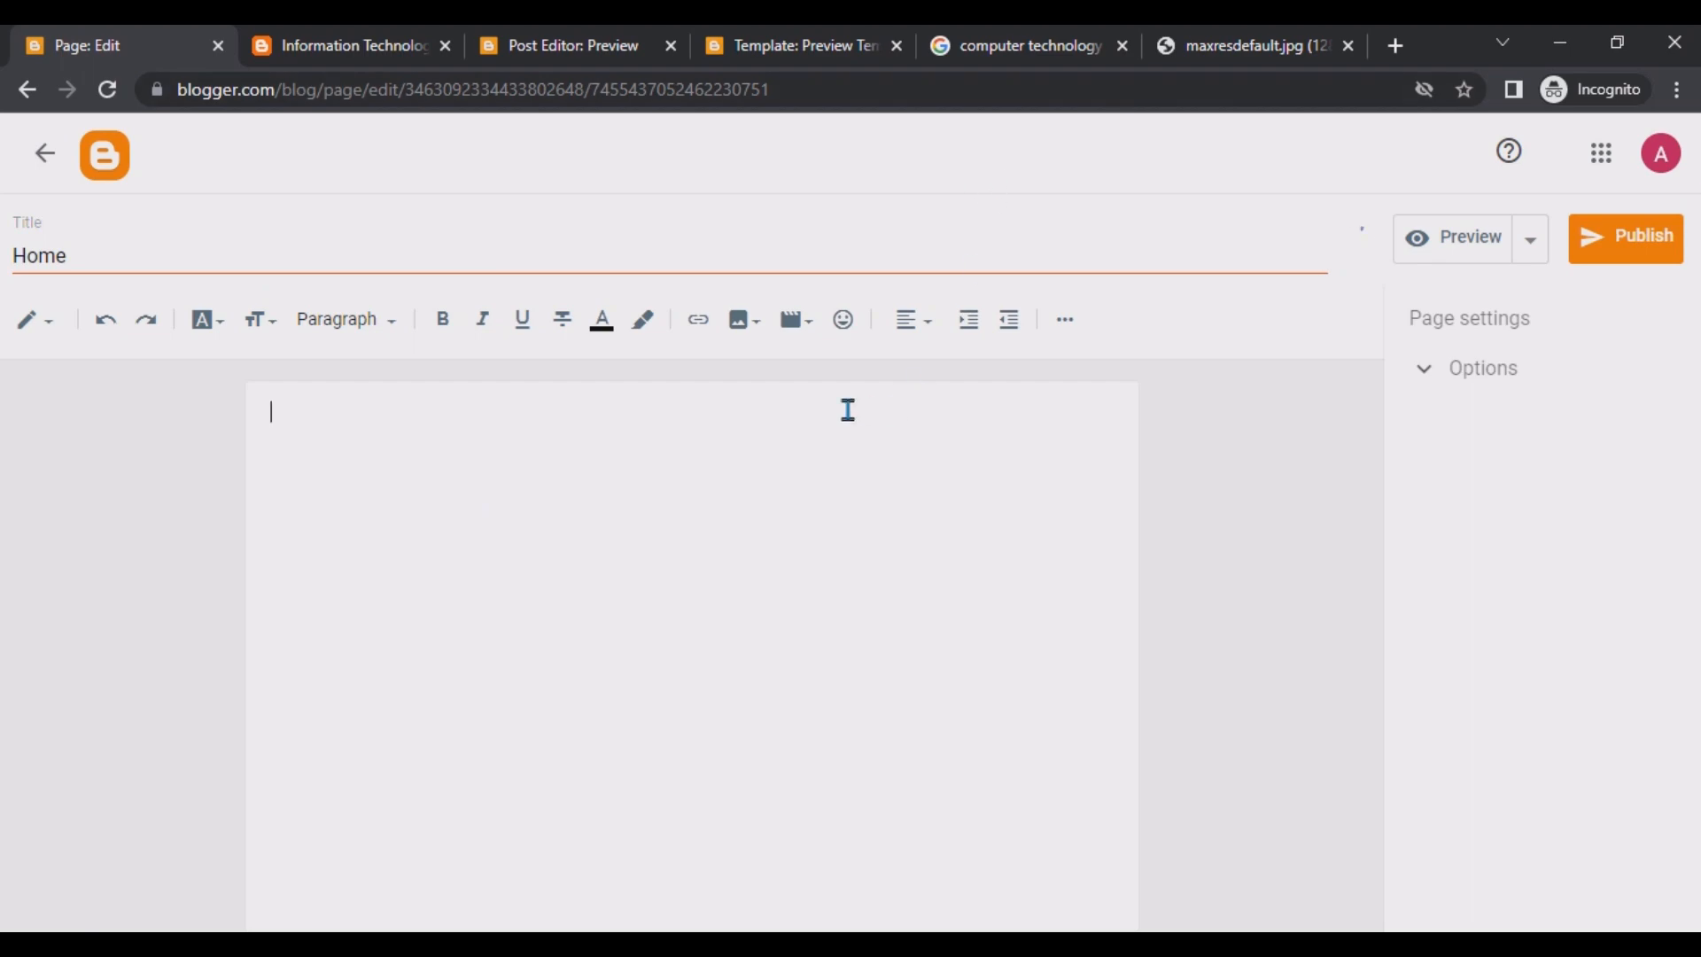
Open the VectorStock computer technology image from Google Images in its own tab and copy its address.
{"action": "left_click", "coordinate": [1284, 40]}
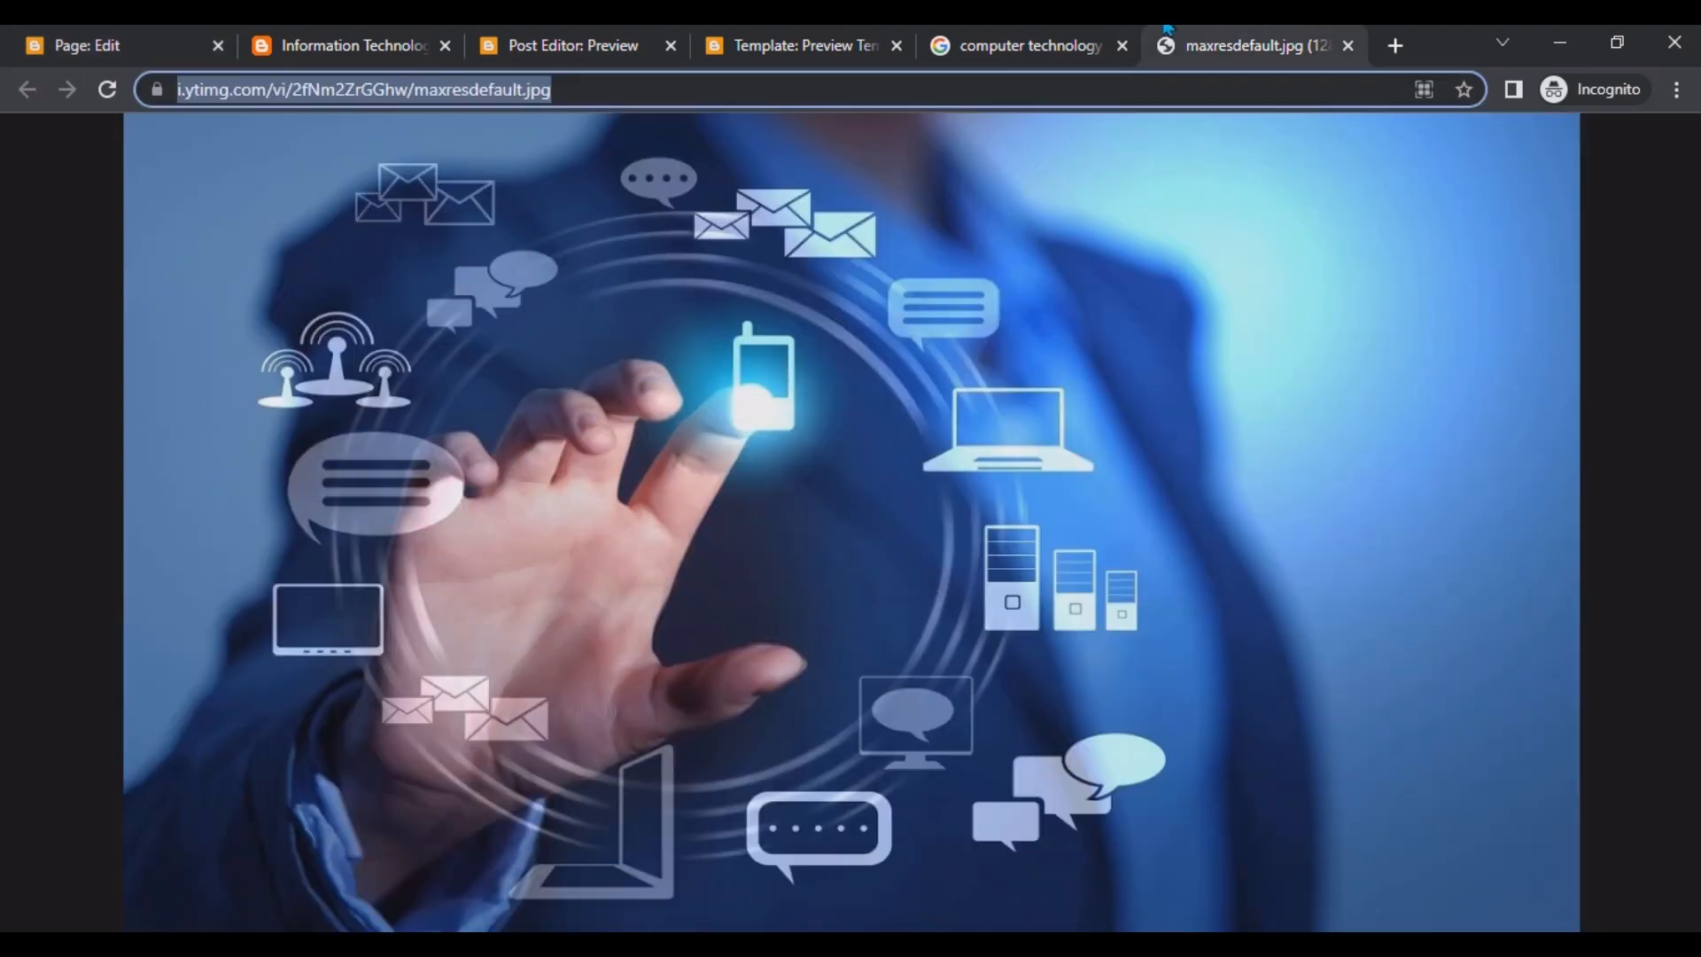
{"action": "left_click", "coordinate": [1028, 45]}
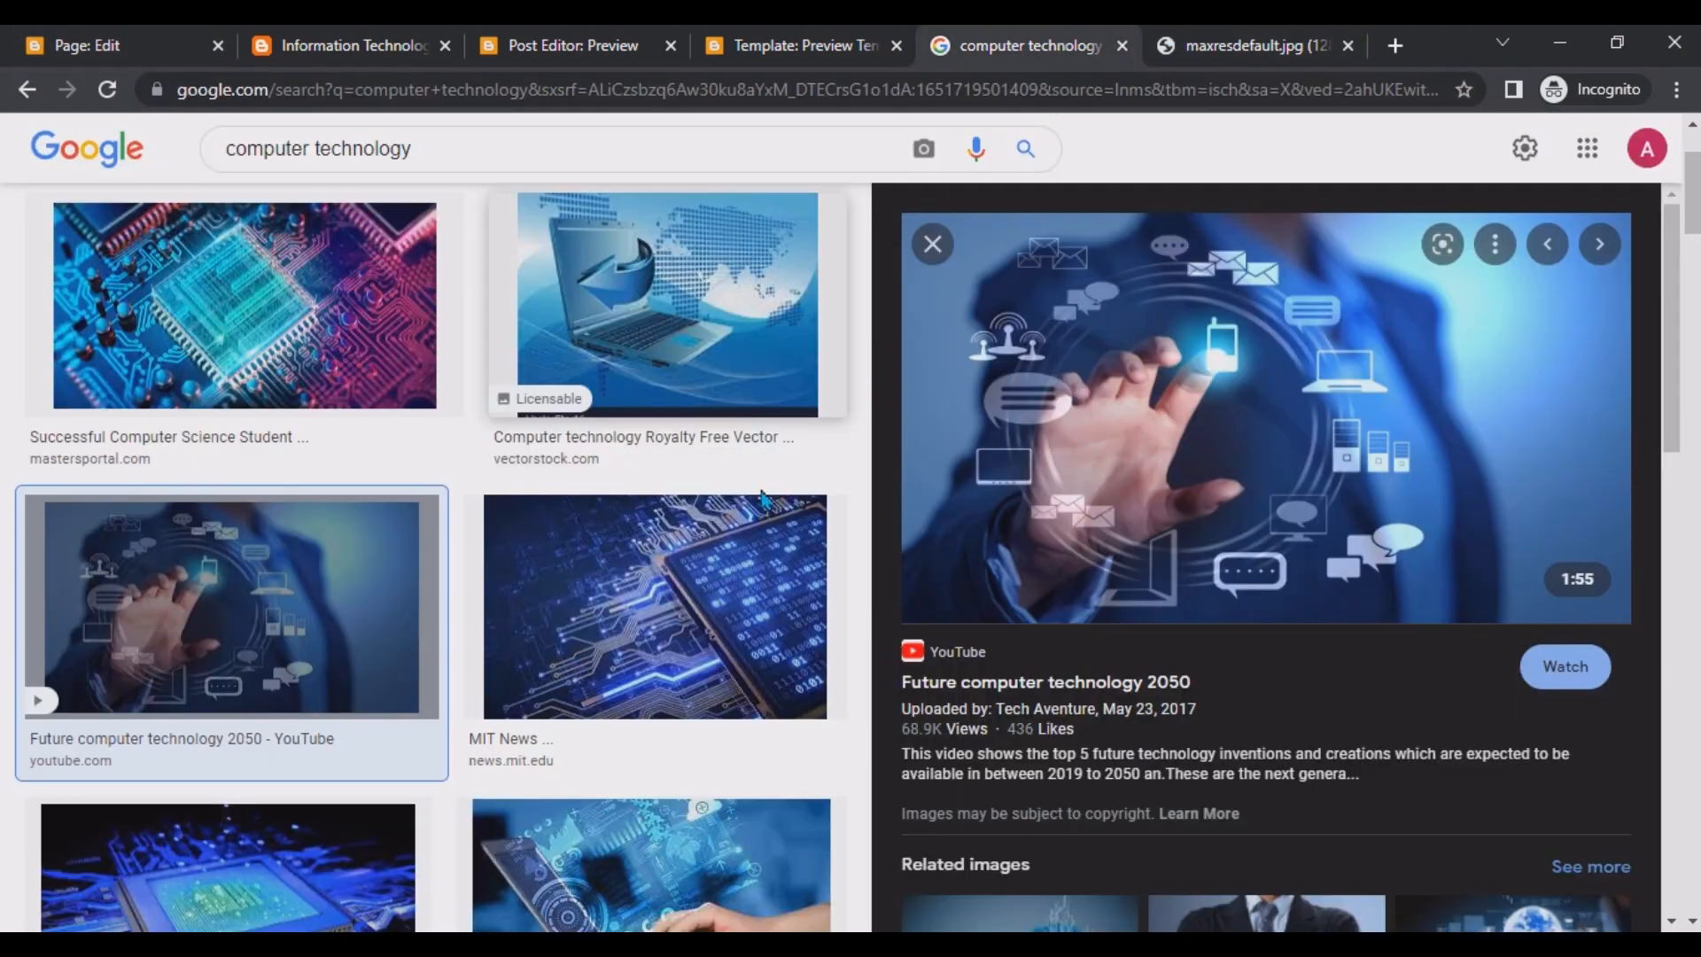
{"action": "scroll", "coordinate": [566, 538], "scroll_direction": "down", "scroll_amount": 2}
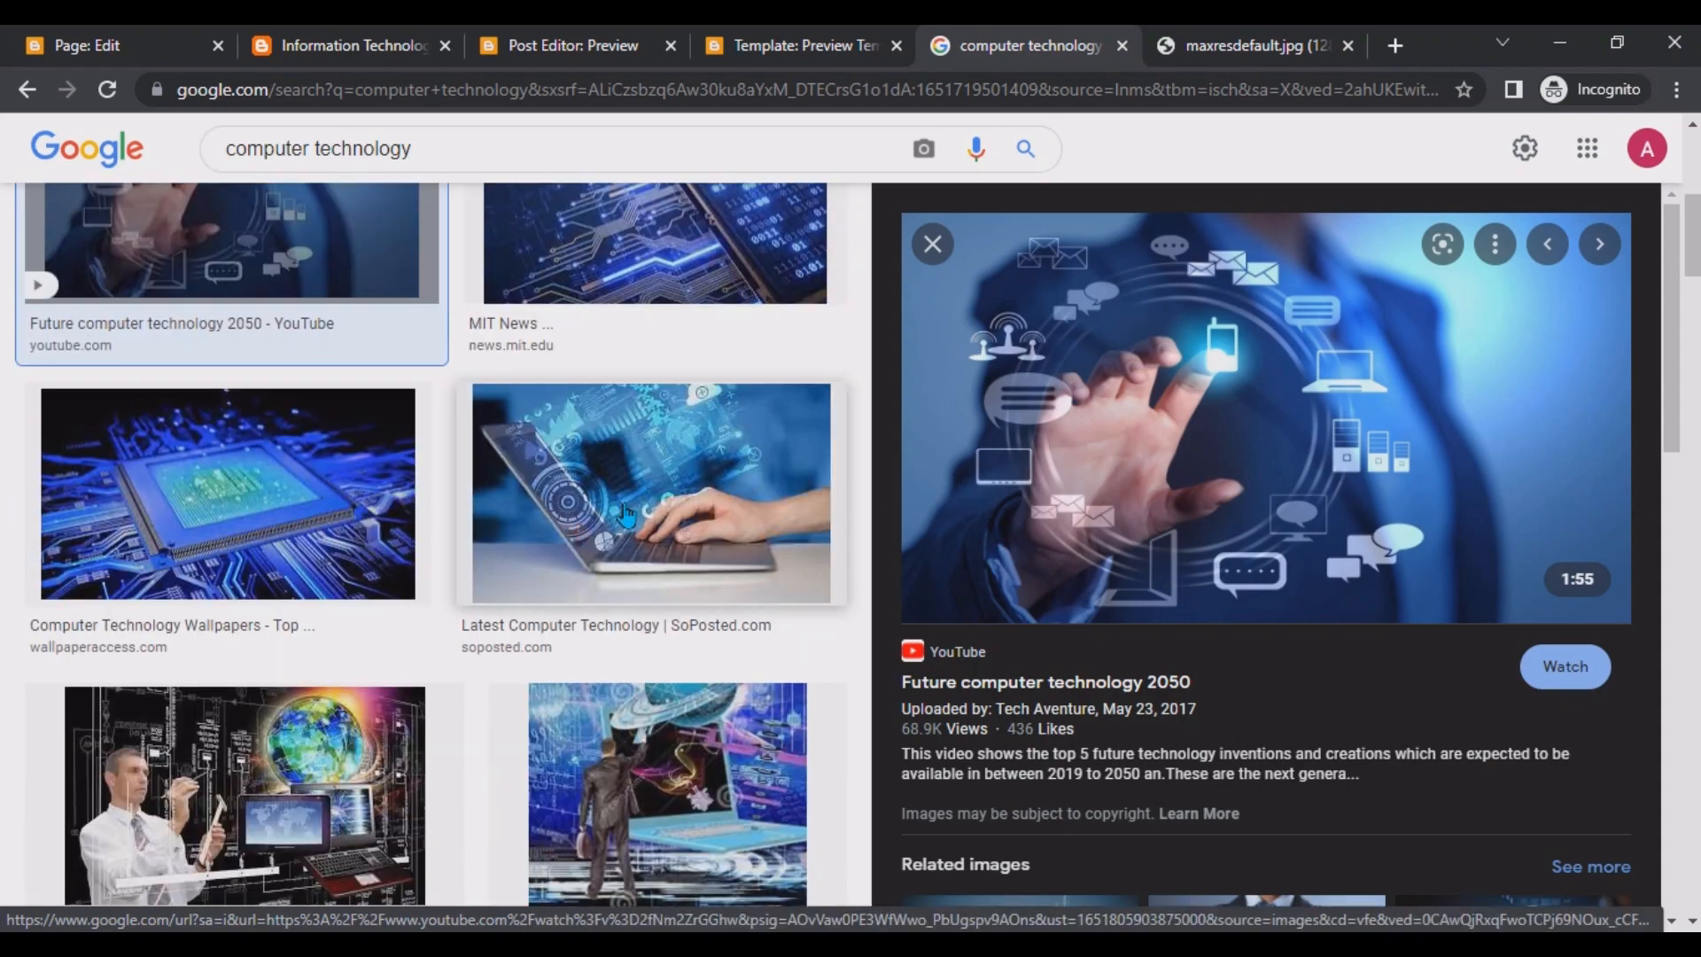
{"action": "left_click", "coordinate": [626, 516]}
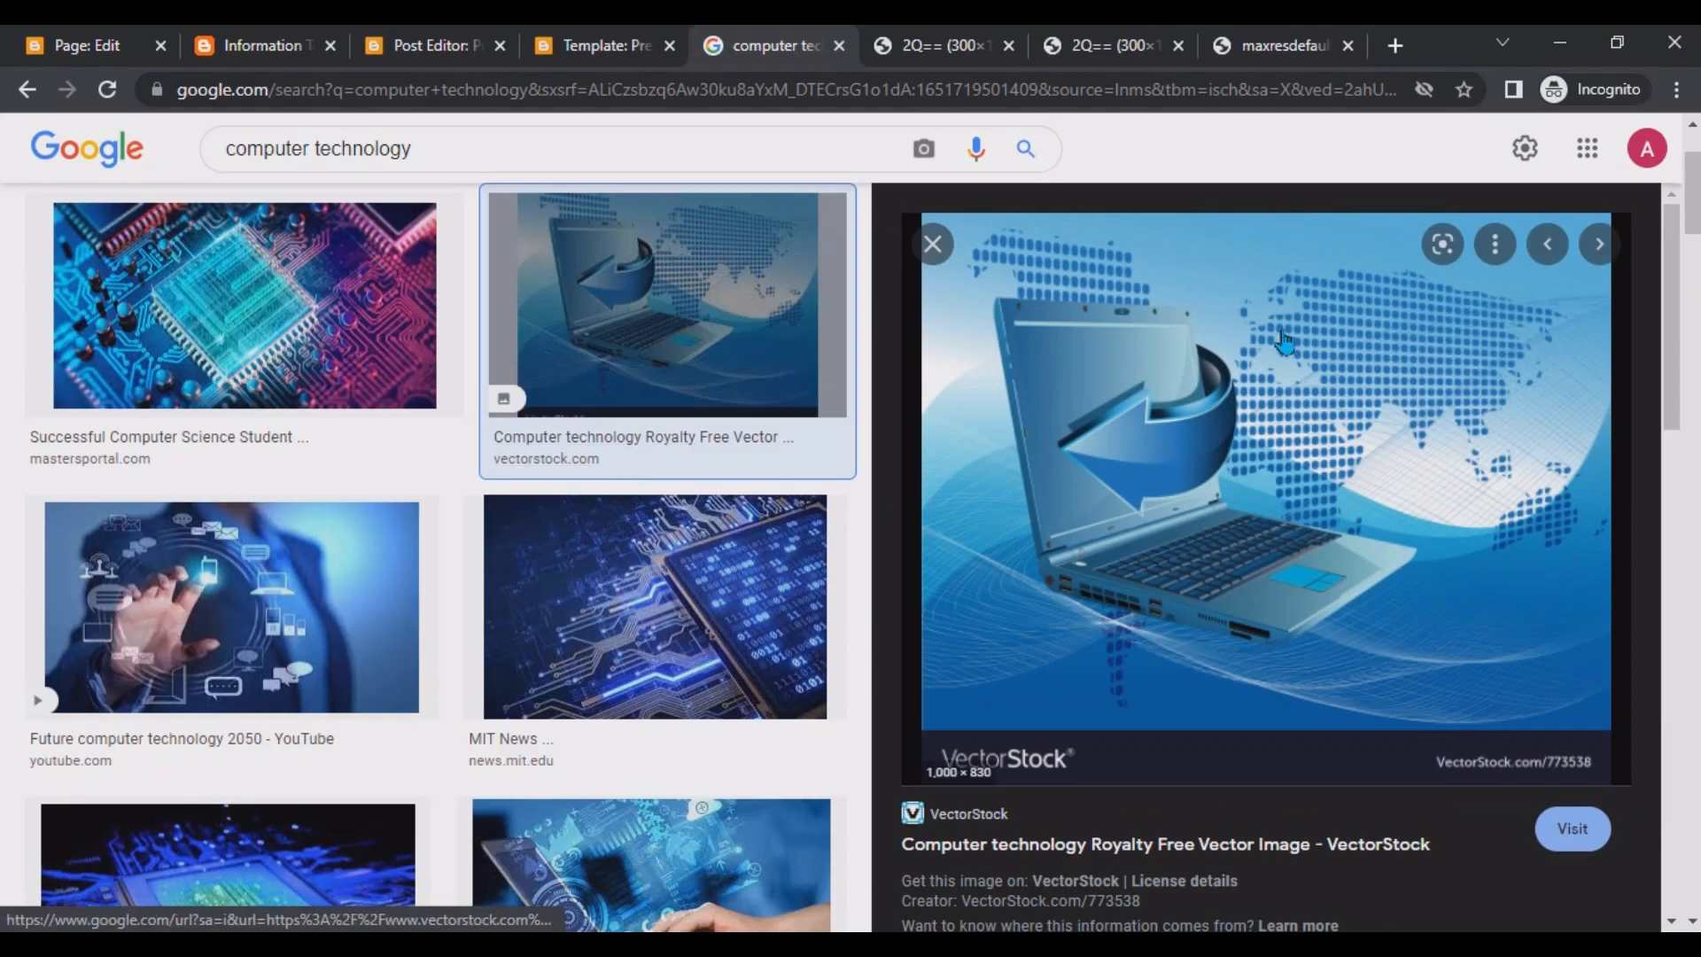
{"action": "right_click", "coordinate": [1171, 330]}
{"action": "left_click", "coordinate": [1298, 564]}
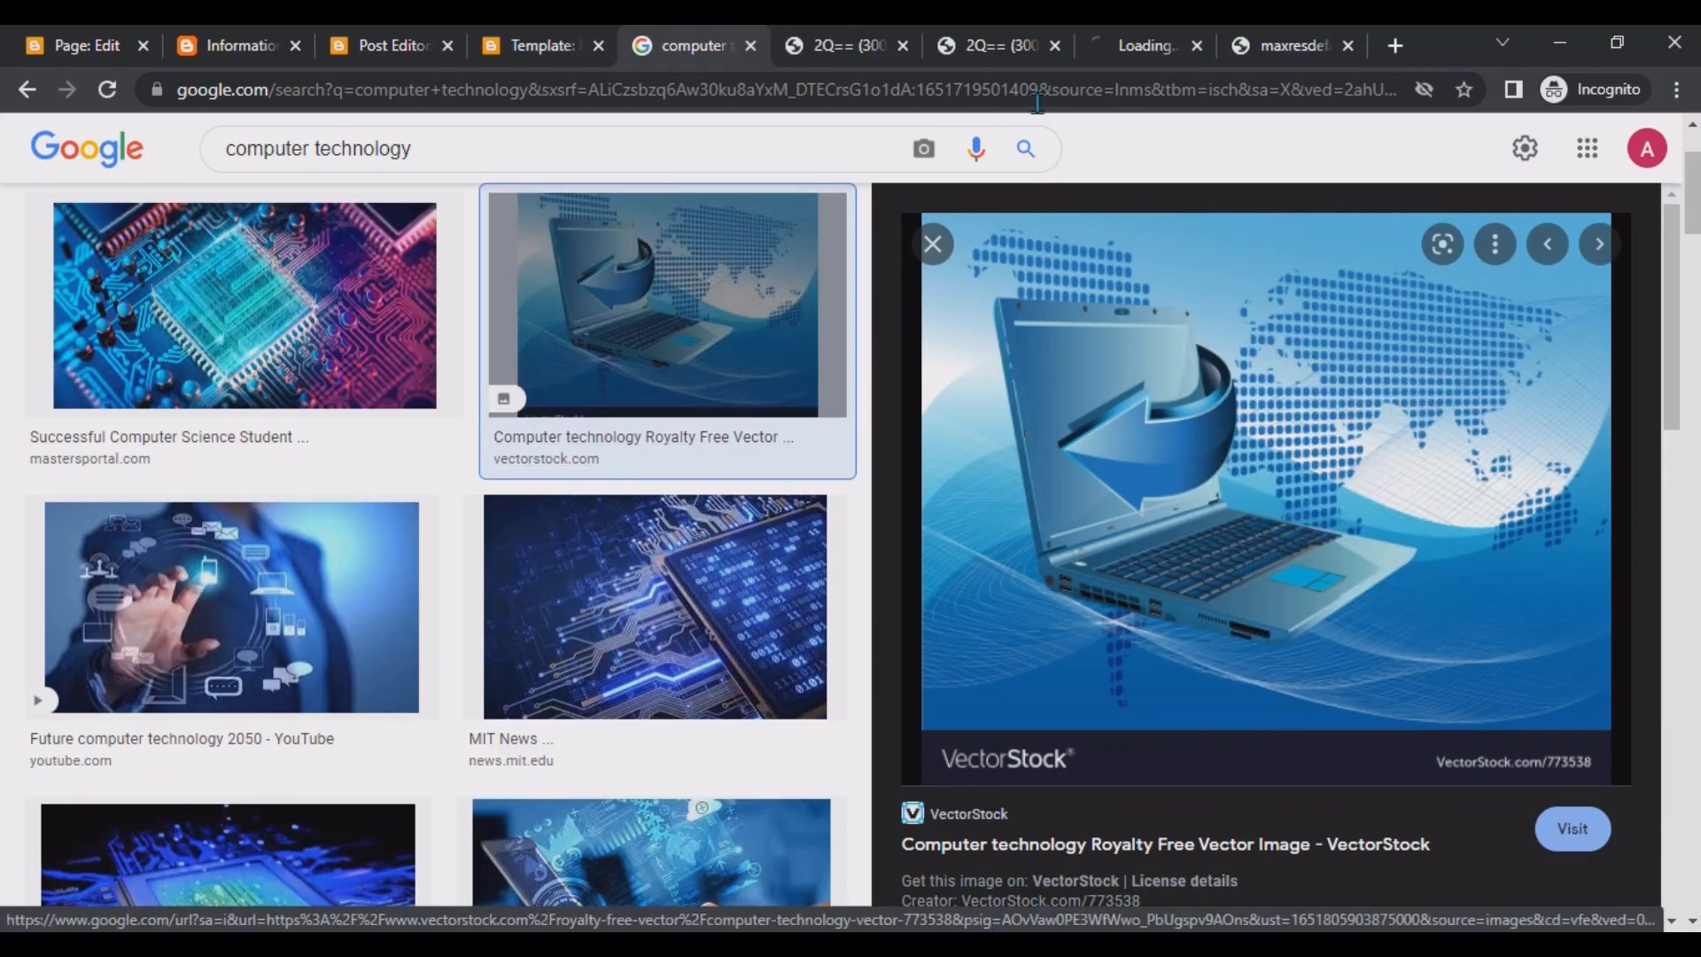
{"action": "left_click", "coordinate": [1143, 46]}
{"action": "left_click", "coordinate": [1012, 99]}
{"action": "key", "text": "ctrl+c"}
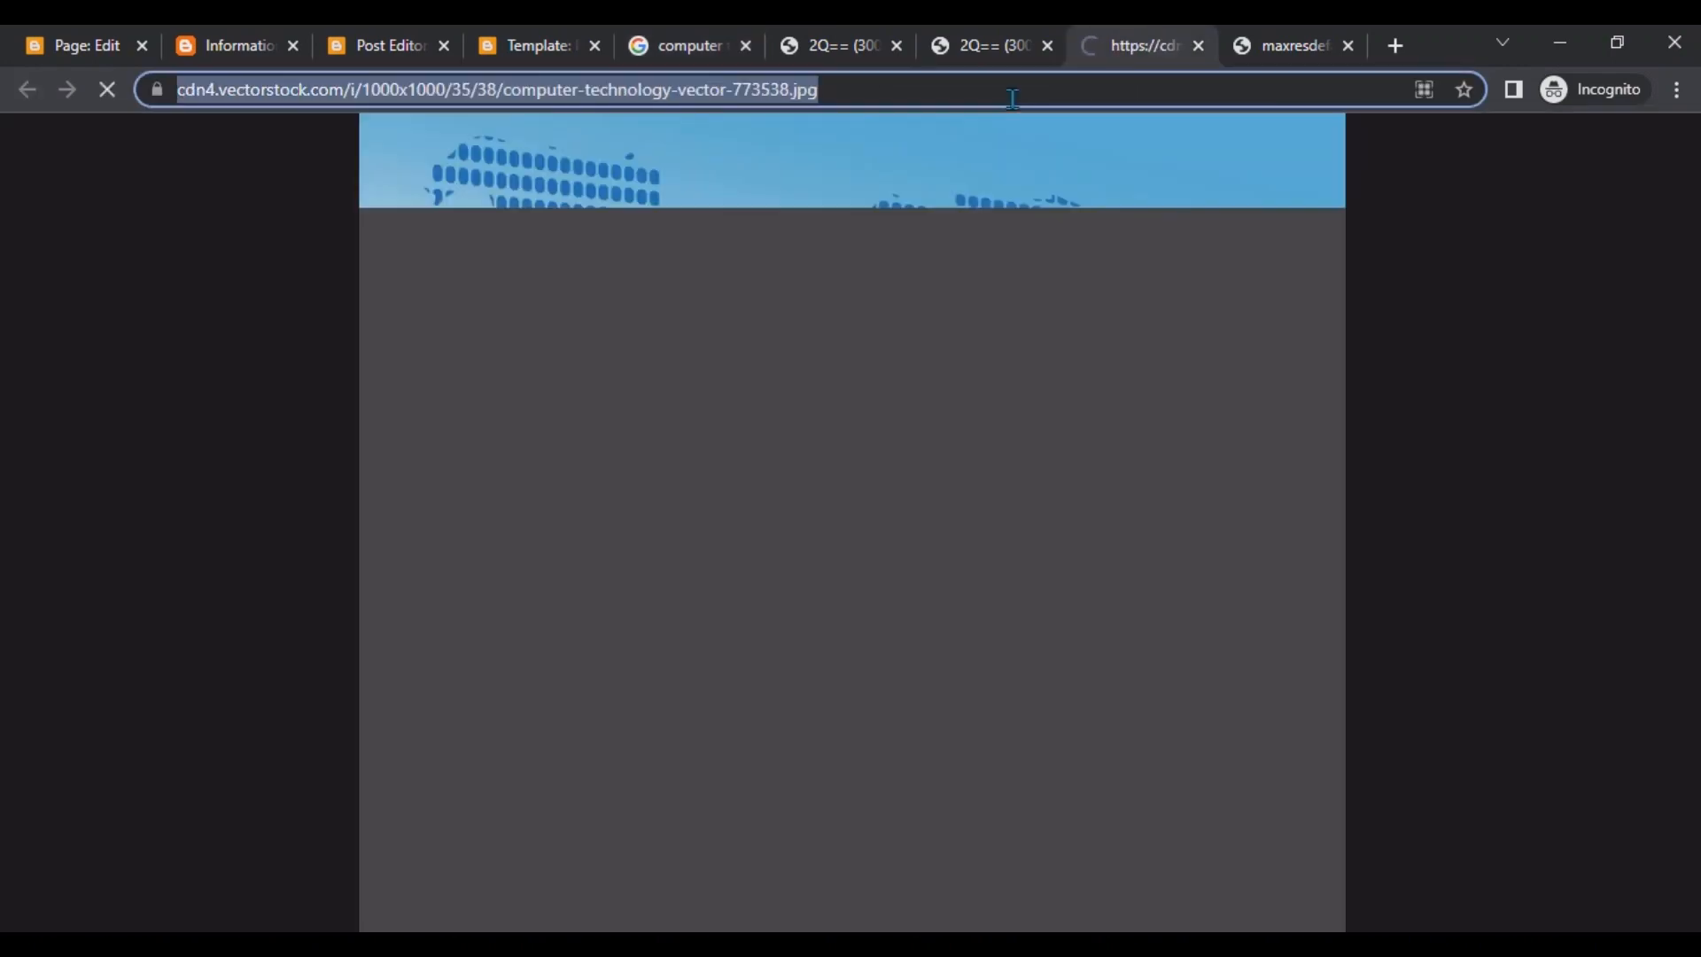
{"action": "left_click", "coordinate": [111, 35]}
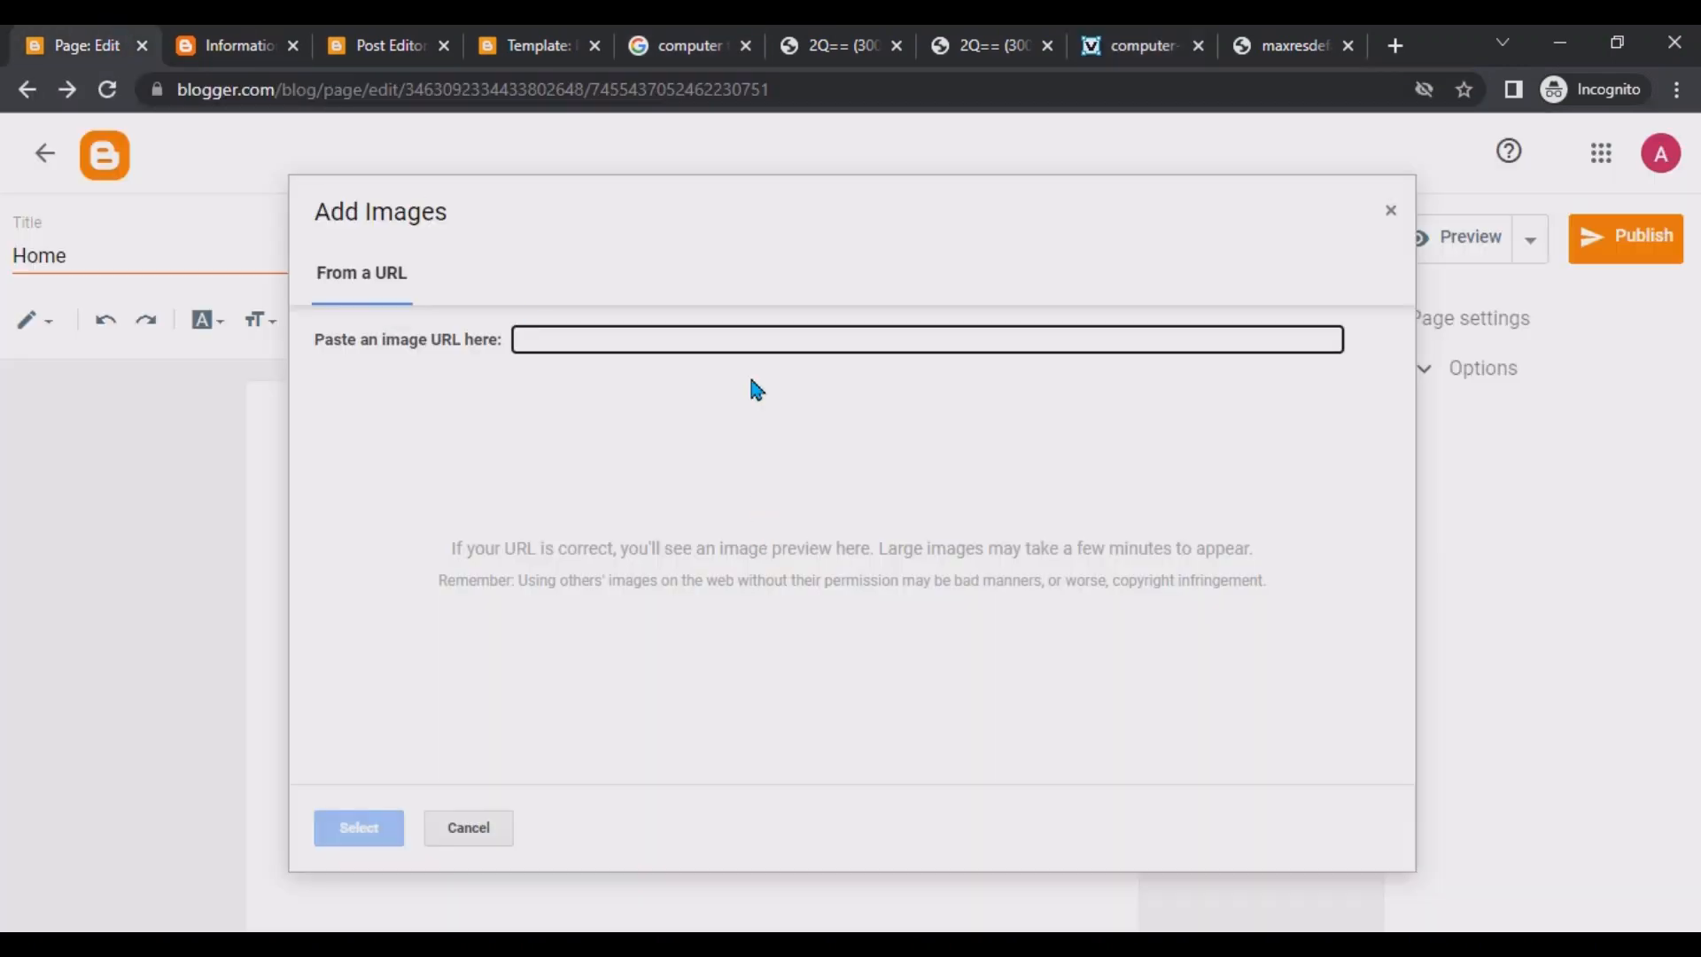
Paste the image address into the page's add-image dialog, insert the image and shrink it.
{"action": "key", "text": "ctrl+v"}
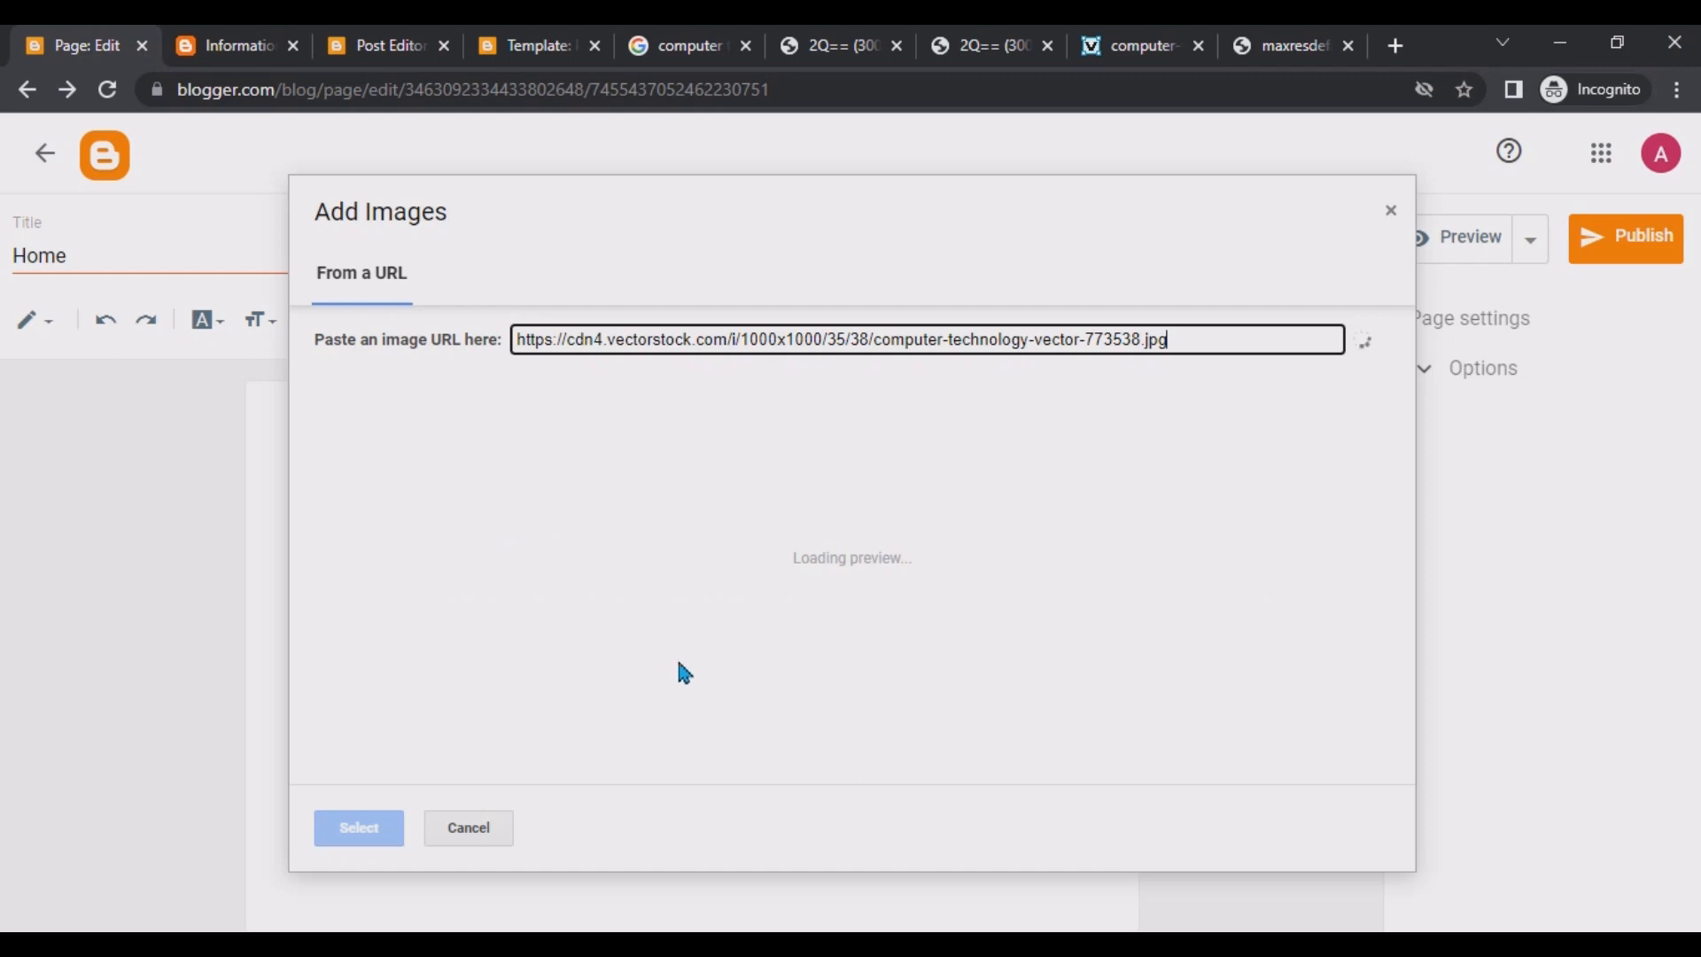
{"action": "left_click", "coordinate": [352, 827]}
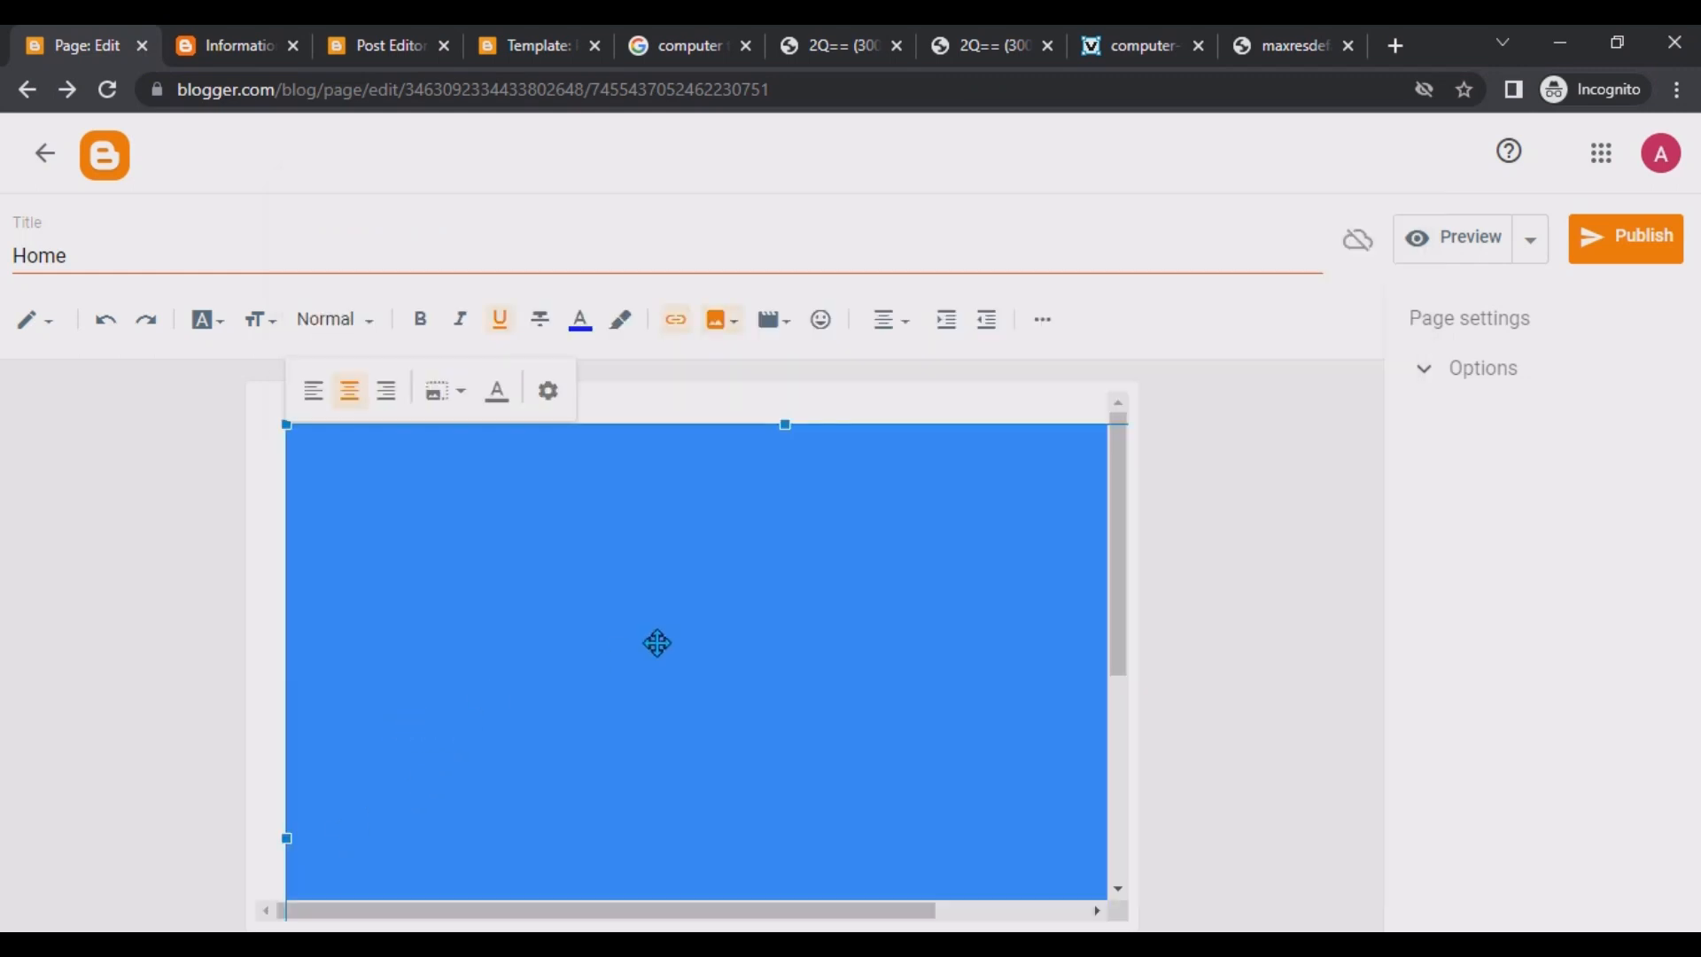
{"action": "left_click_drag", "start_coordinate": [287, 424], "coordinate": [558, 680]}
{"action": "scroll", "coordinate": [1058, 856], "scroll_direction": "down", "scroll_amount": 1}
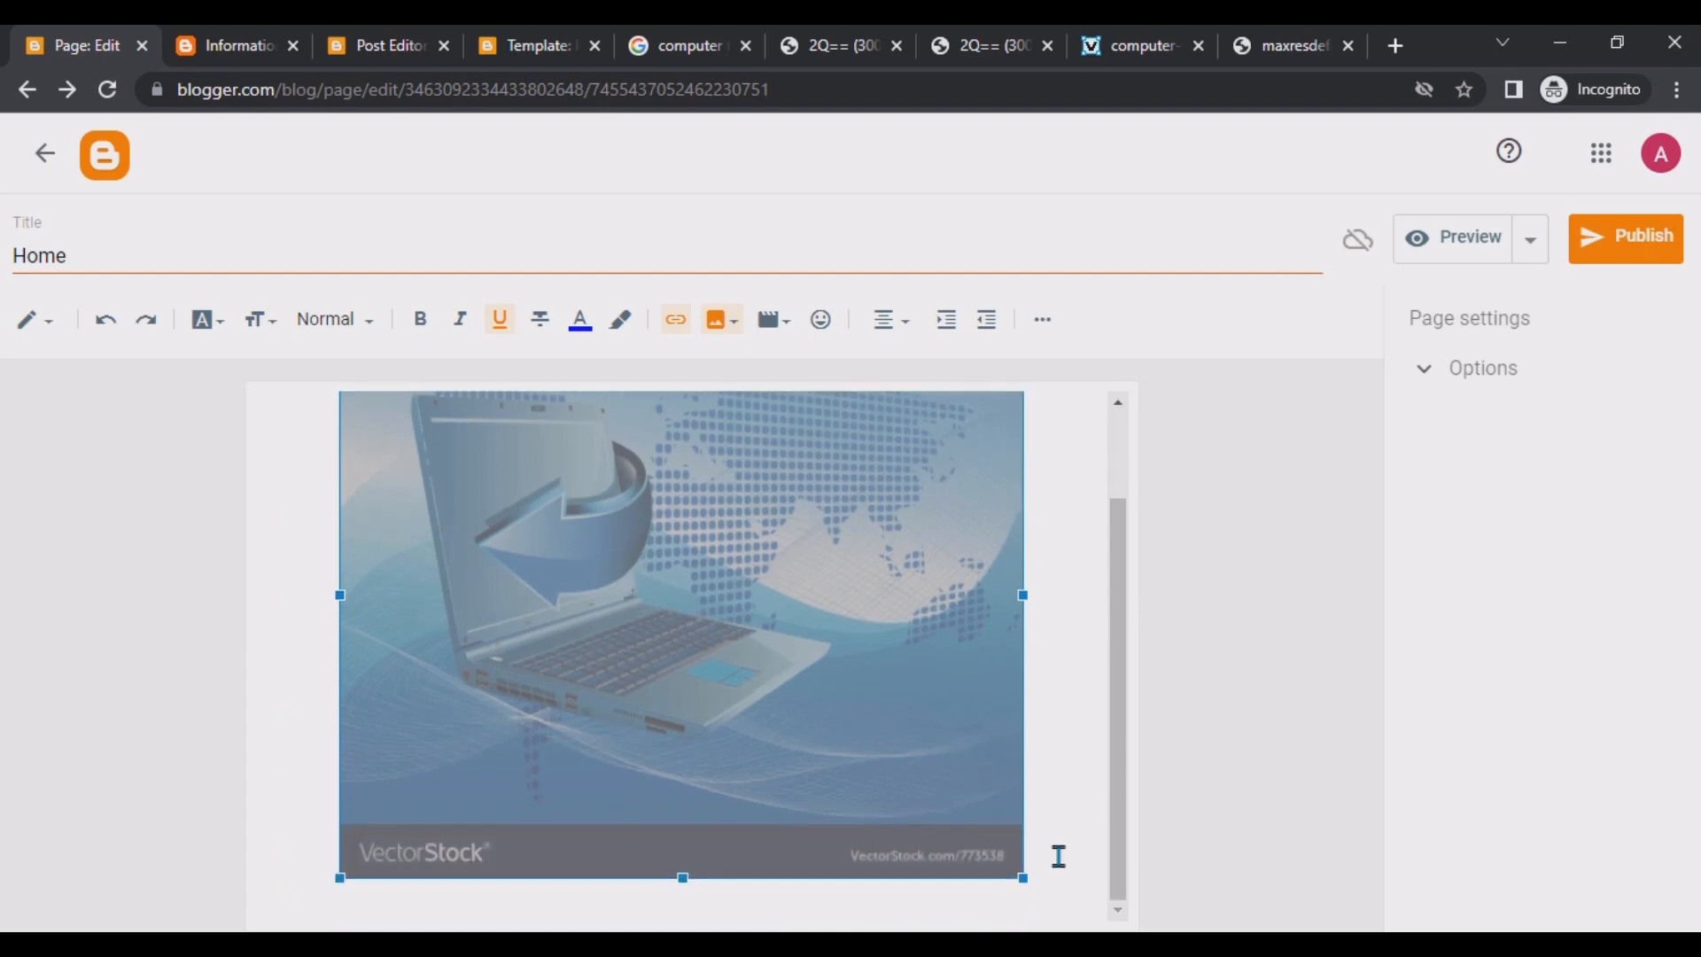
{"action": "left_click_drag", "start_coordinate": [914, 810], "coordinate": [799, 698]}
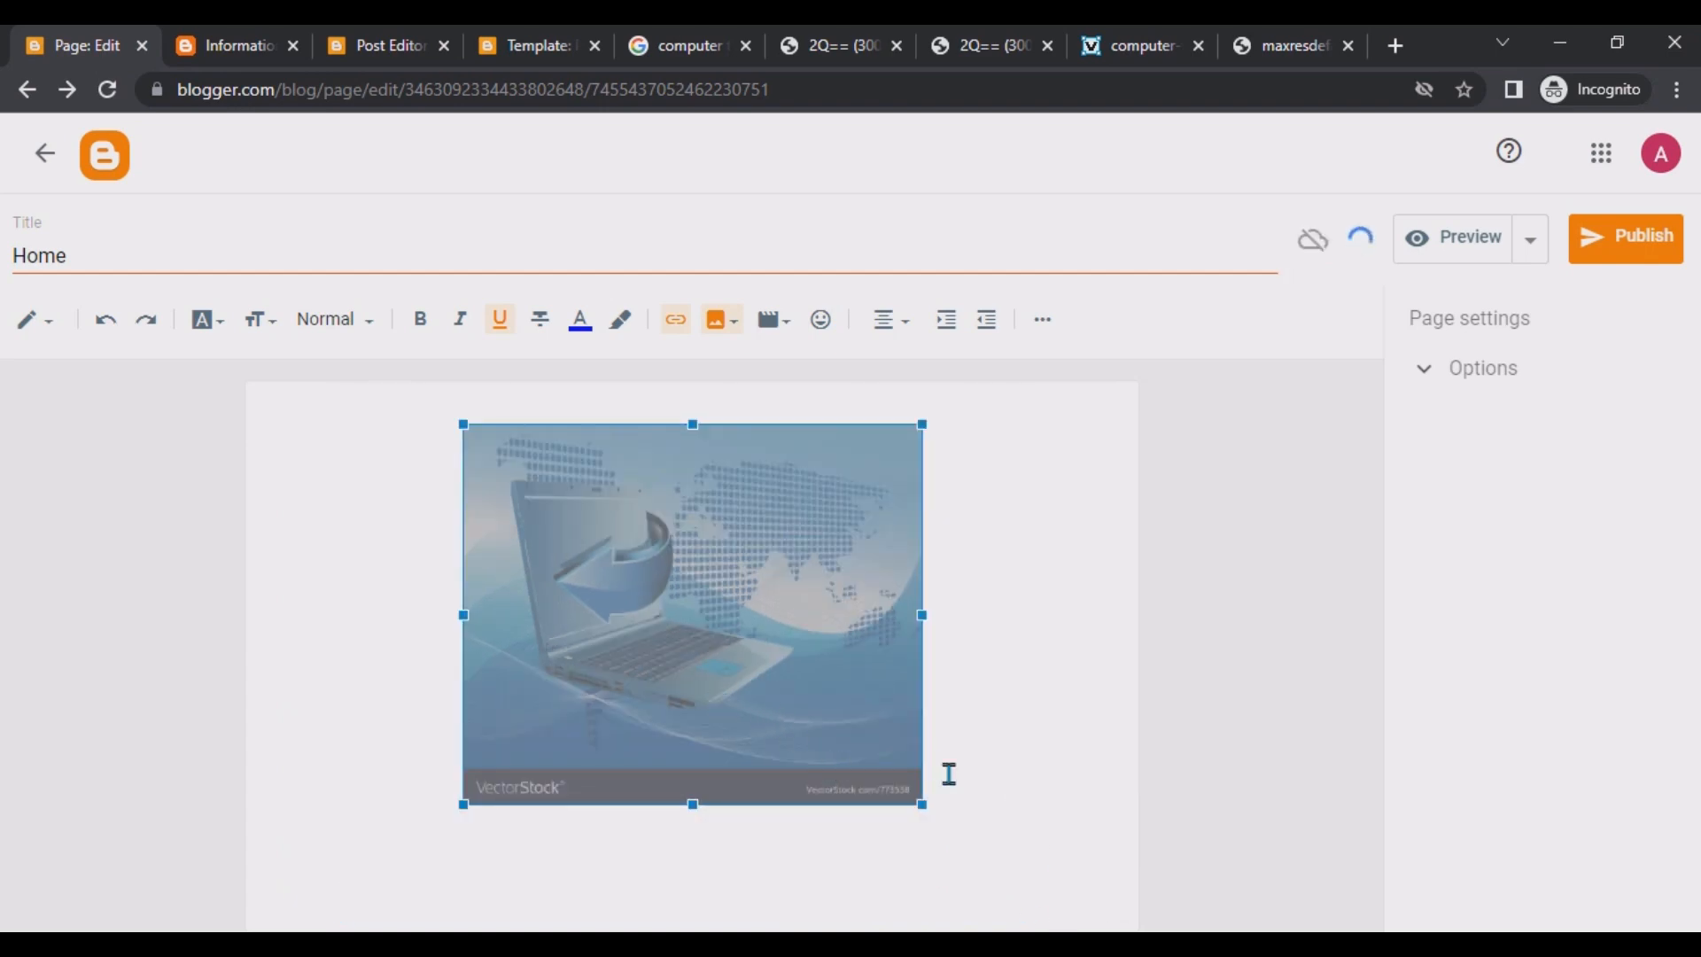
{"action": "left_click", "coordinate": [1028, 740]}
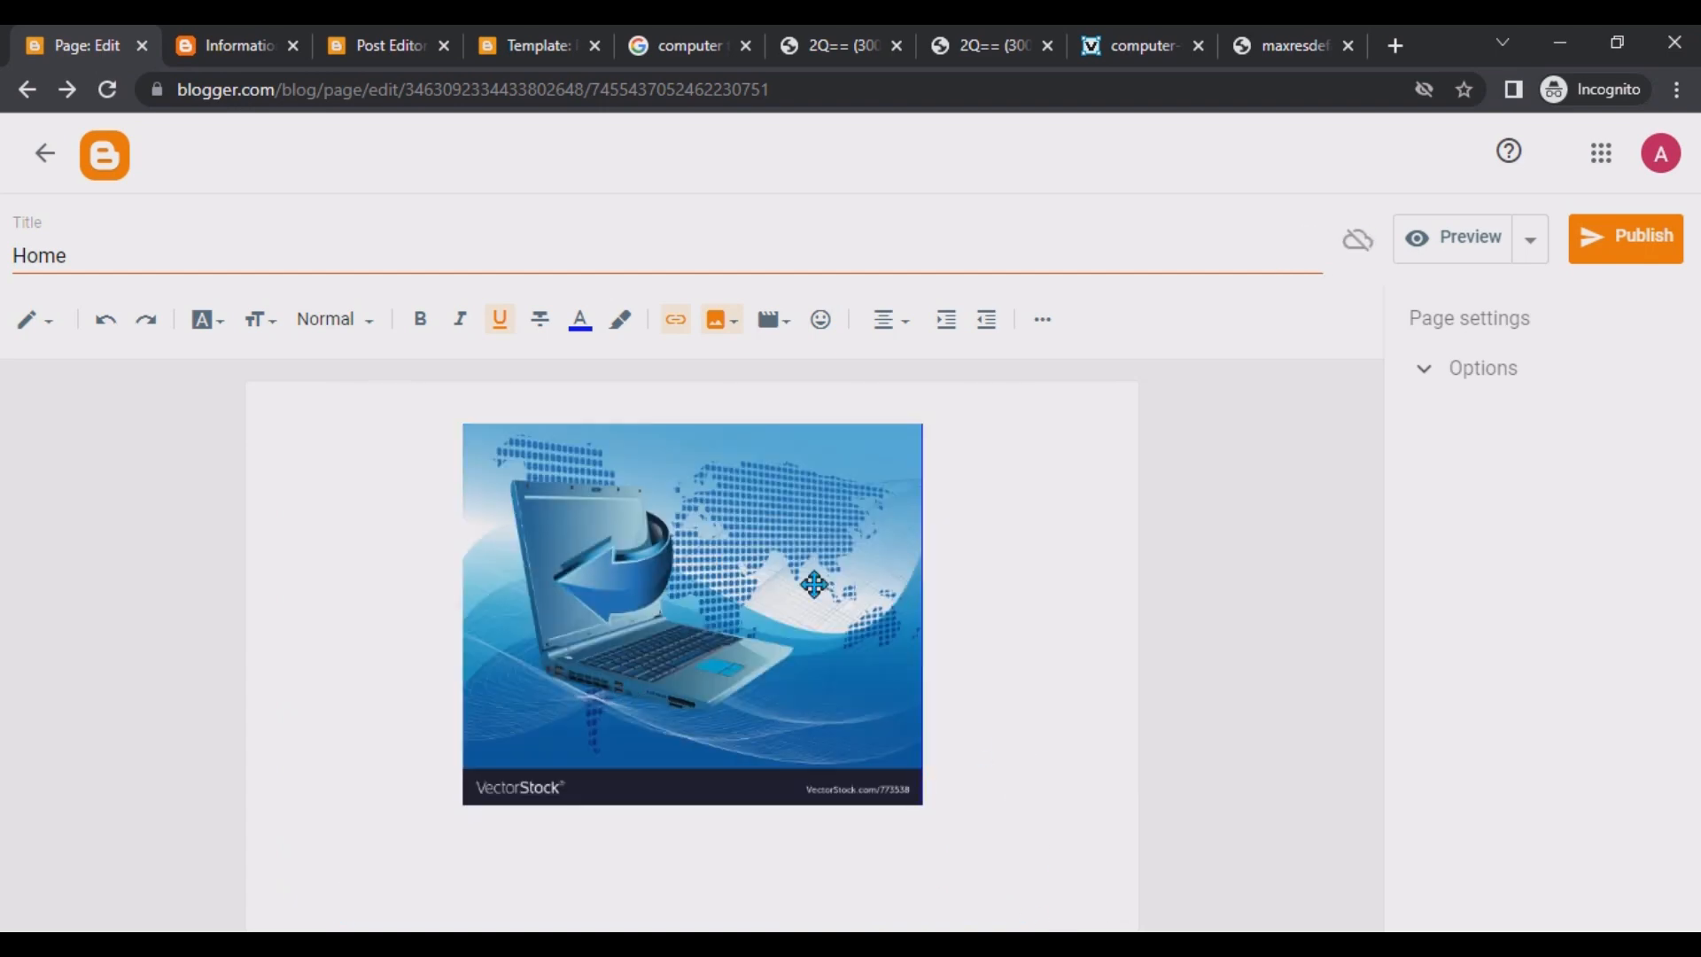
{"action": "left_click", "coordinate": [673, 570]}
{"action": "left_click", "coordinate": [433, 569]}
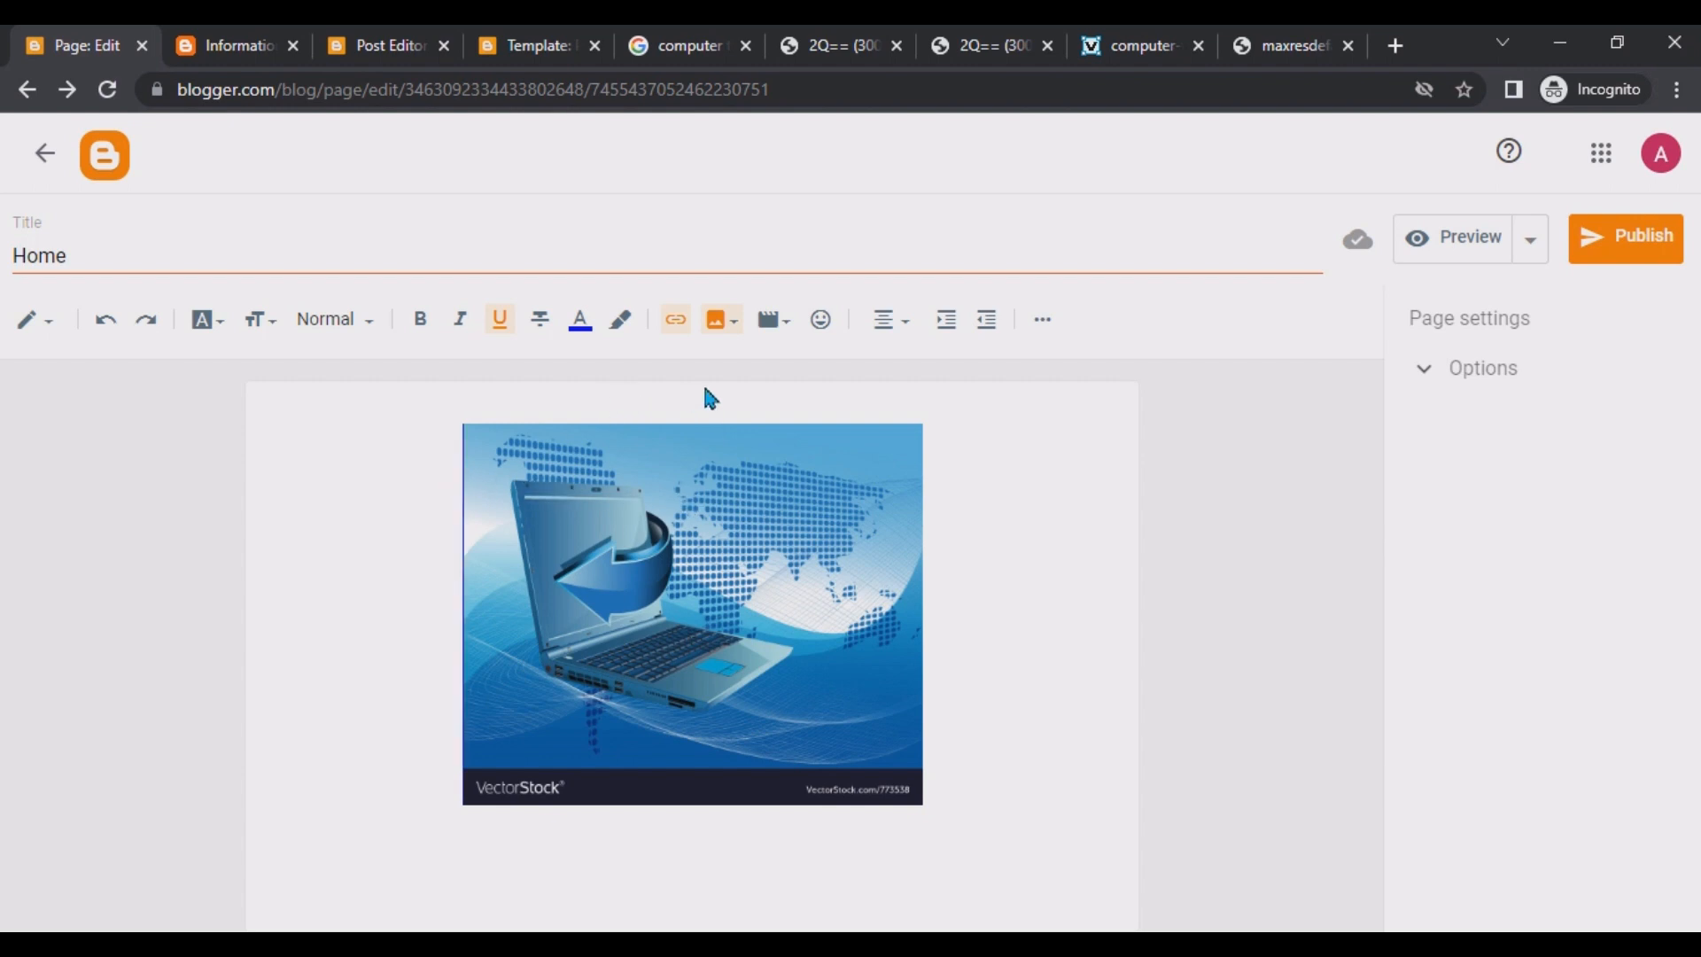
{"action": "left_click", "coordinate": [794, 336]}
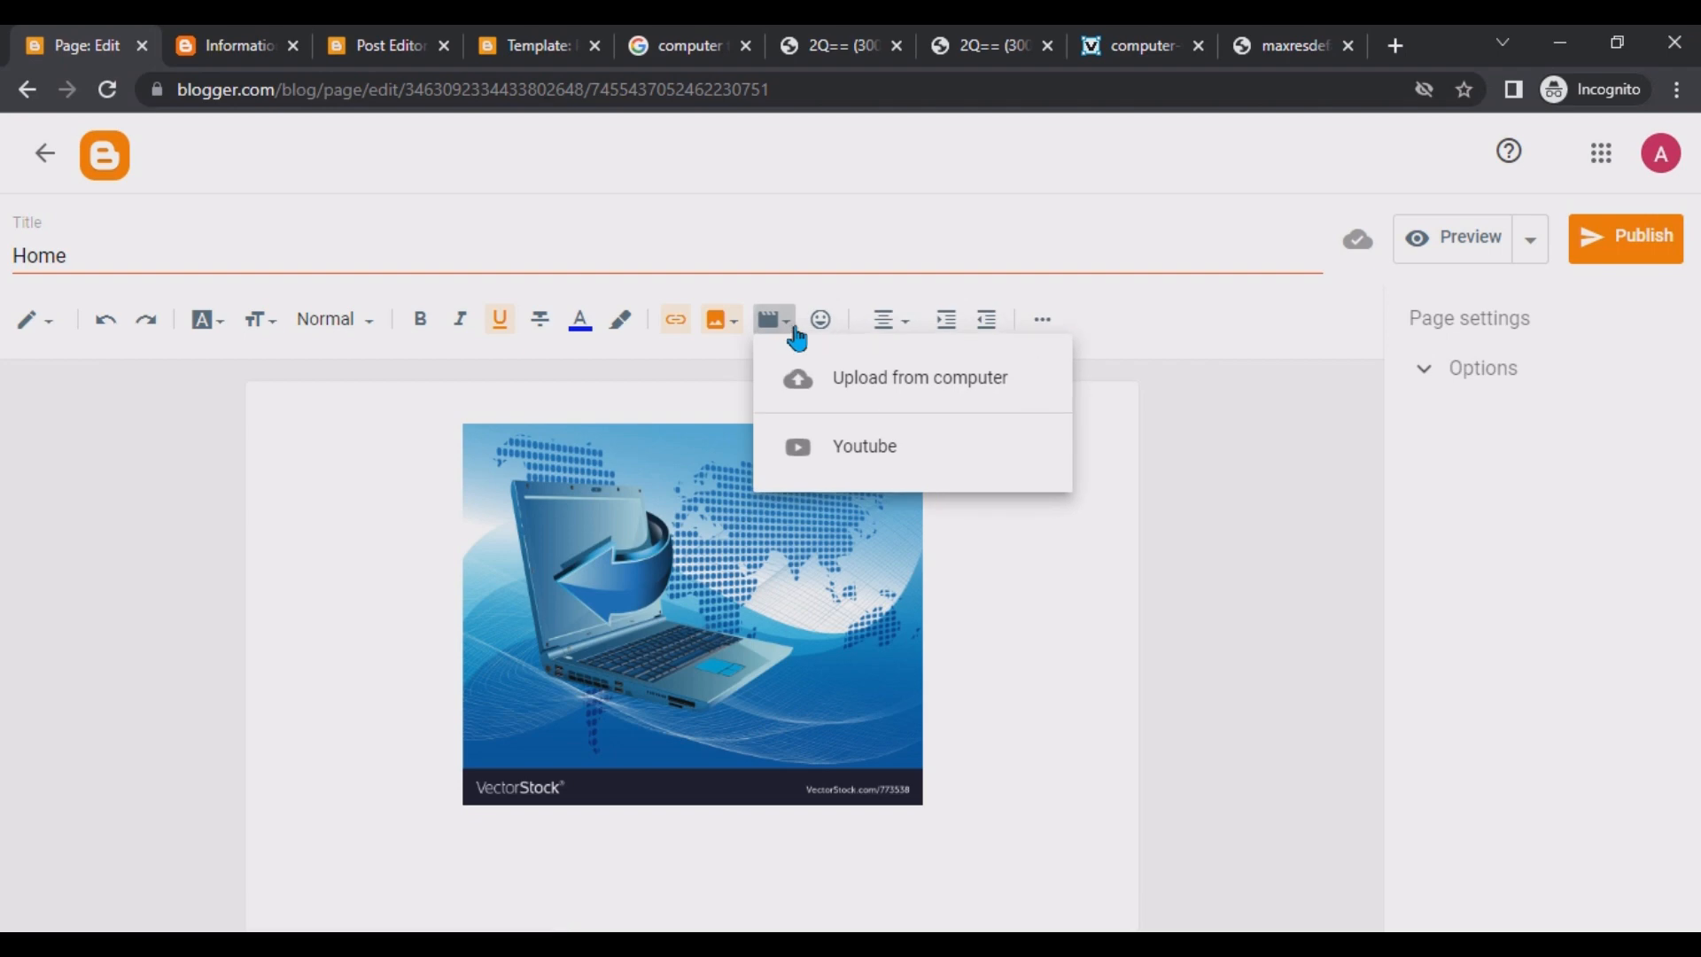
{"action": "left_click", "coordinate": [892, 454]}
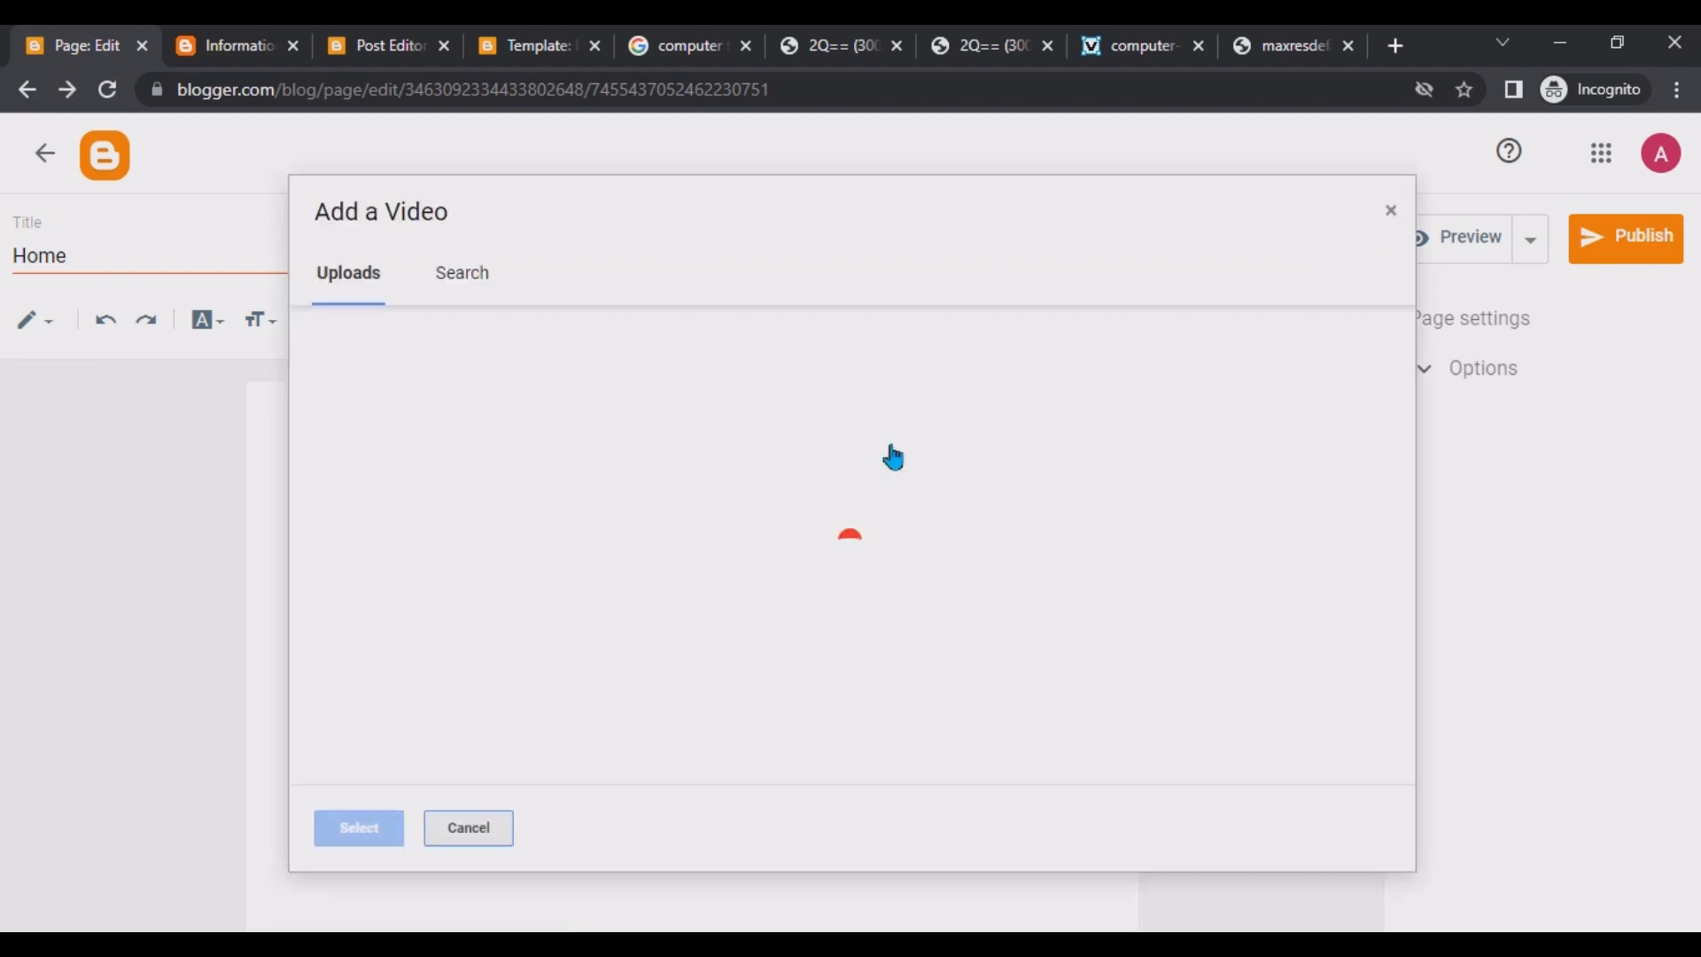
{"action": "left_click", "coordinate": [459, 276]}
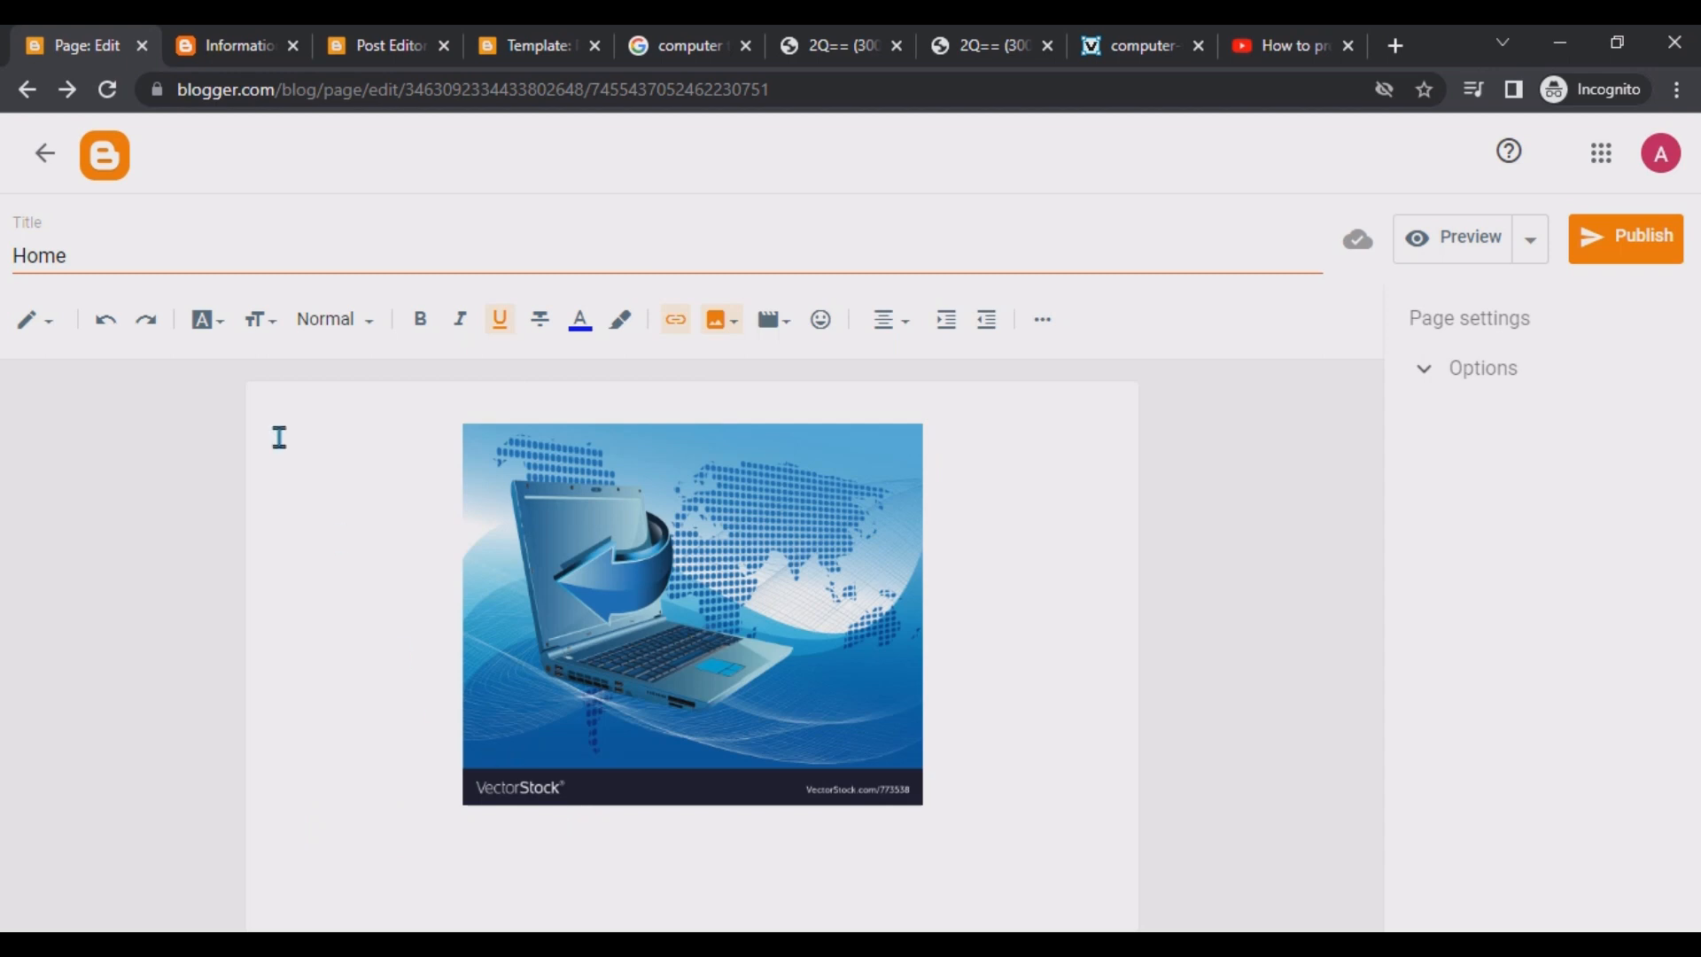
Type the line Test above the image and add blank lines beneath it.
{"action": "left_click", "coordinate": [359, 562]}
{"action": "type", "text": "Test"}
{"action": "key", "text": "Return"}
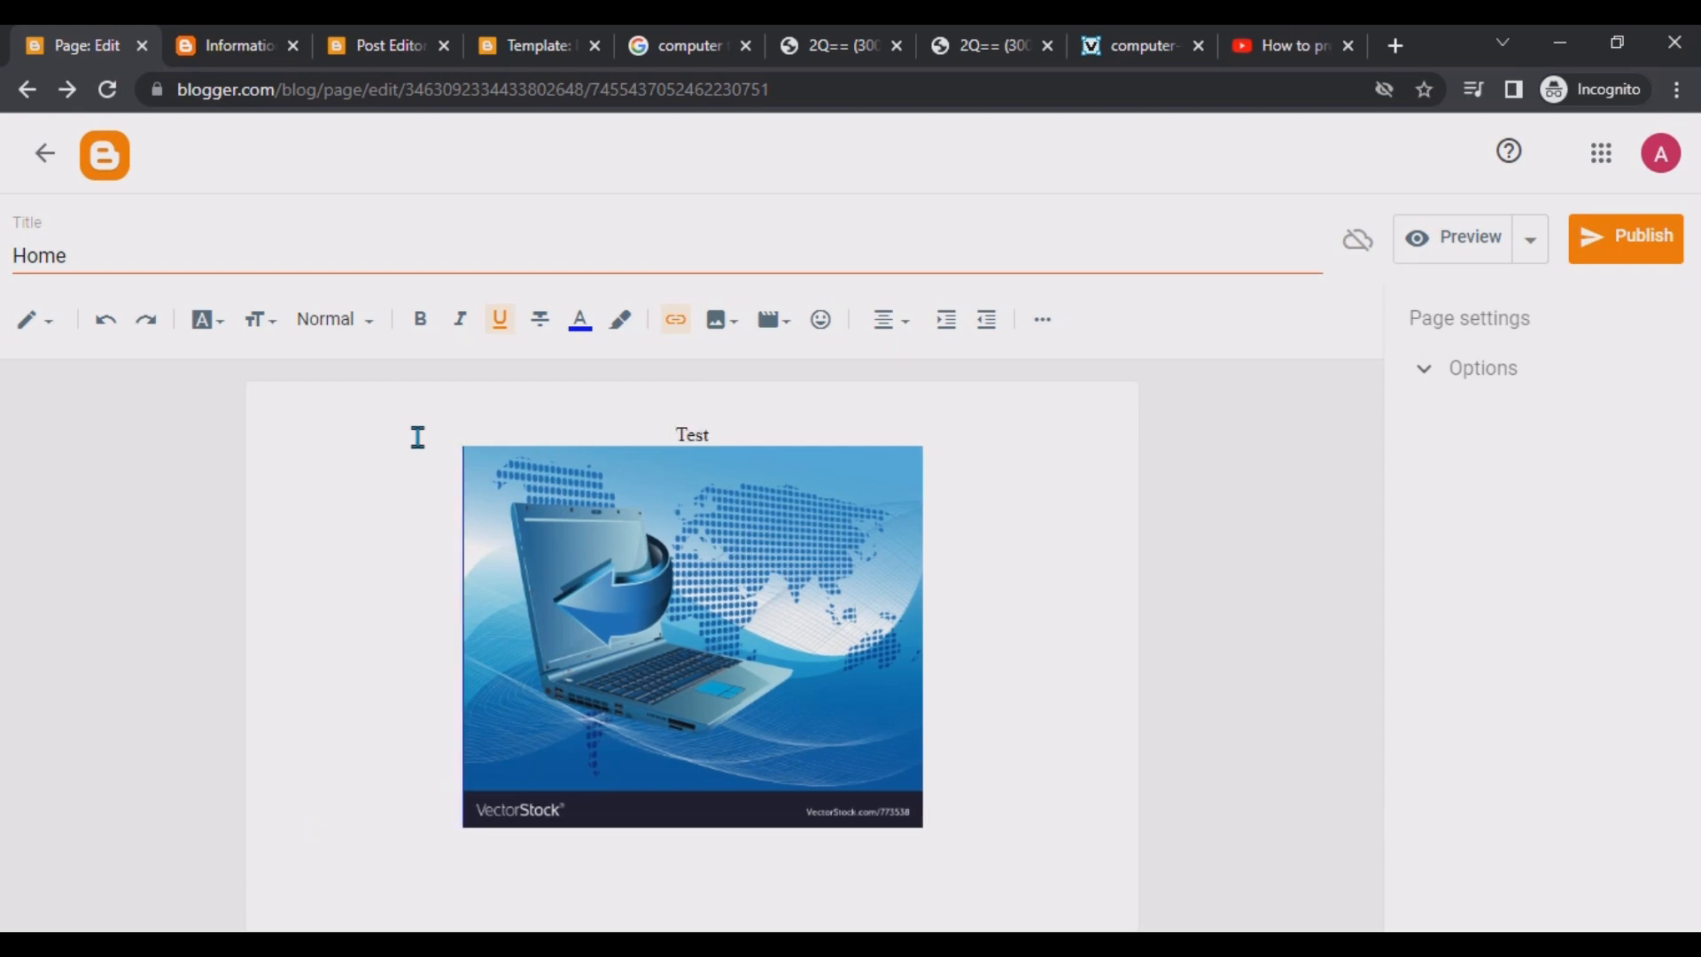
{"action": "key", "text": "Return"}
{"action": "key", "text": "Return"}
{"action": "key", "text": "Return"}
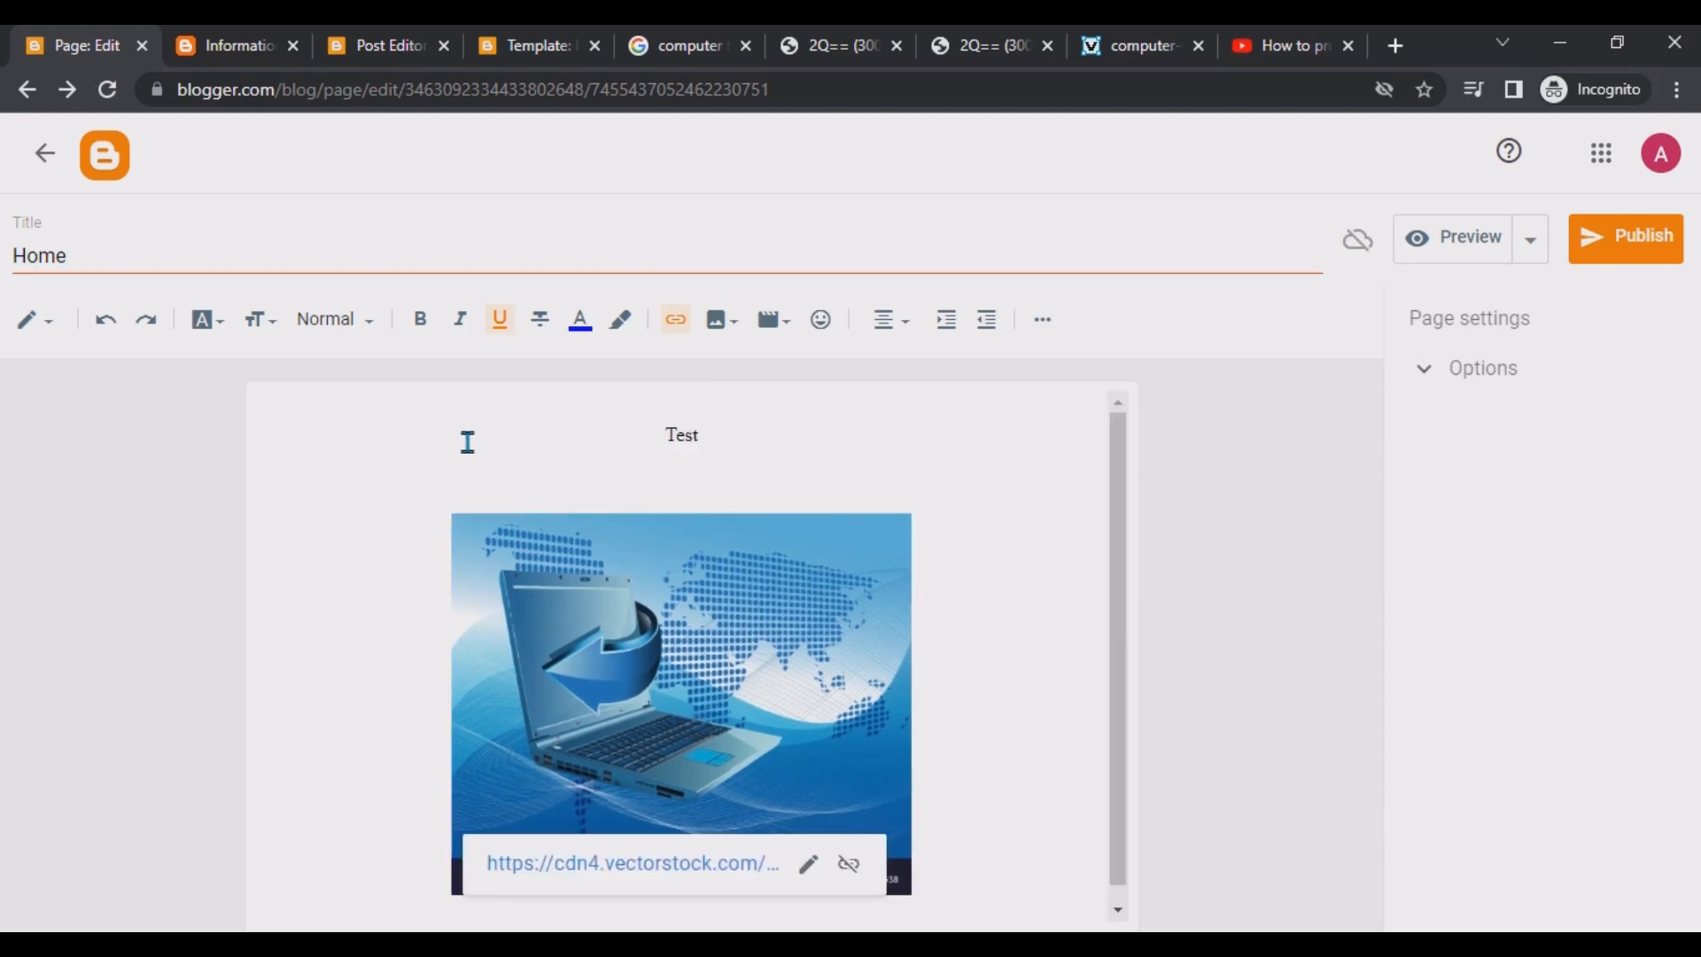
Add a line Yes under Test and left-align it.
{"action": "scroll", "coordinate": [576, 620], "scroll_direction": "down", "scroll_amount": 1}
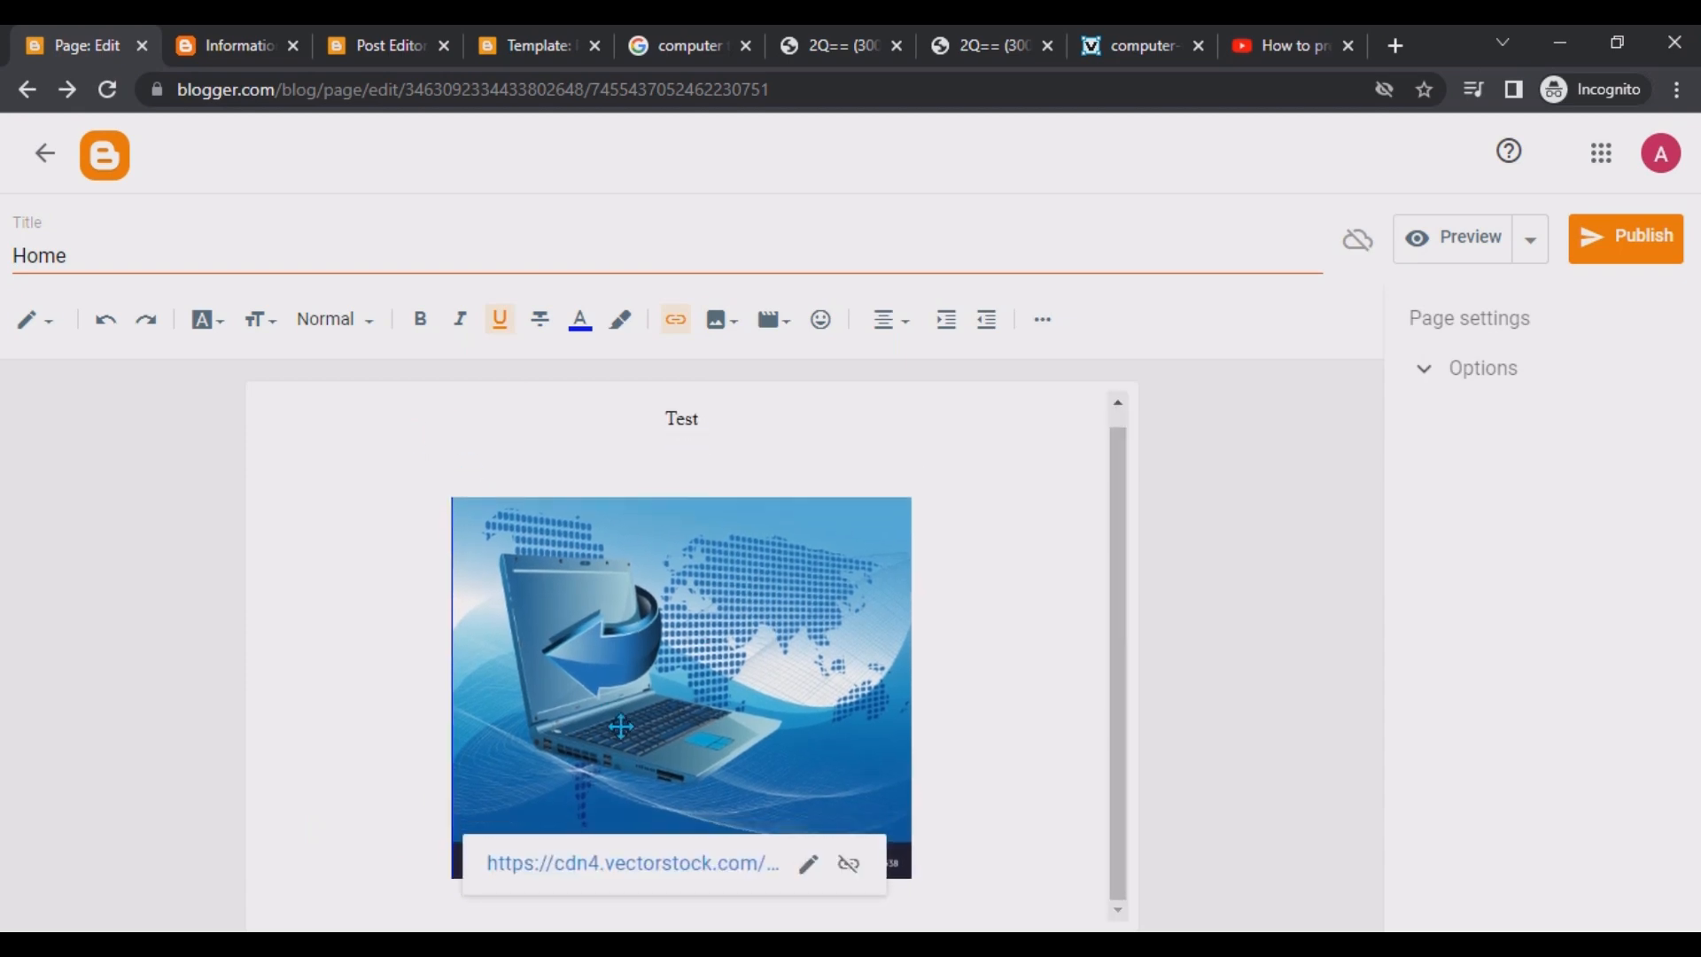
{"action": "left_click", "coordinate": [751, 427]}
{"action": "key", "text": "Return"}
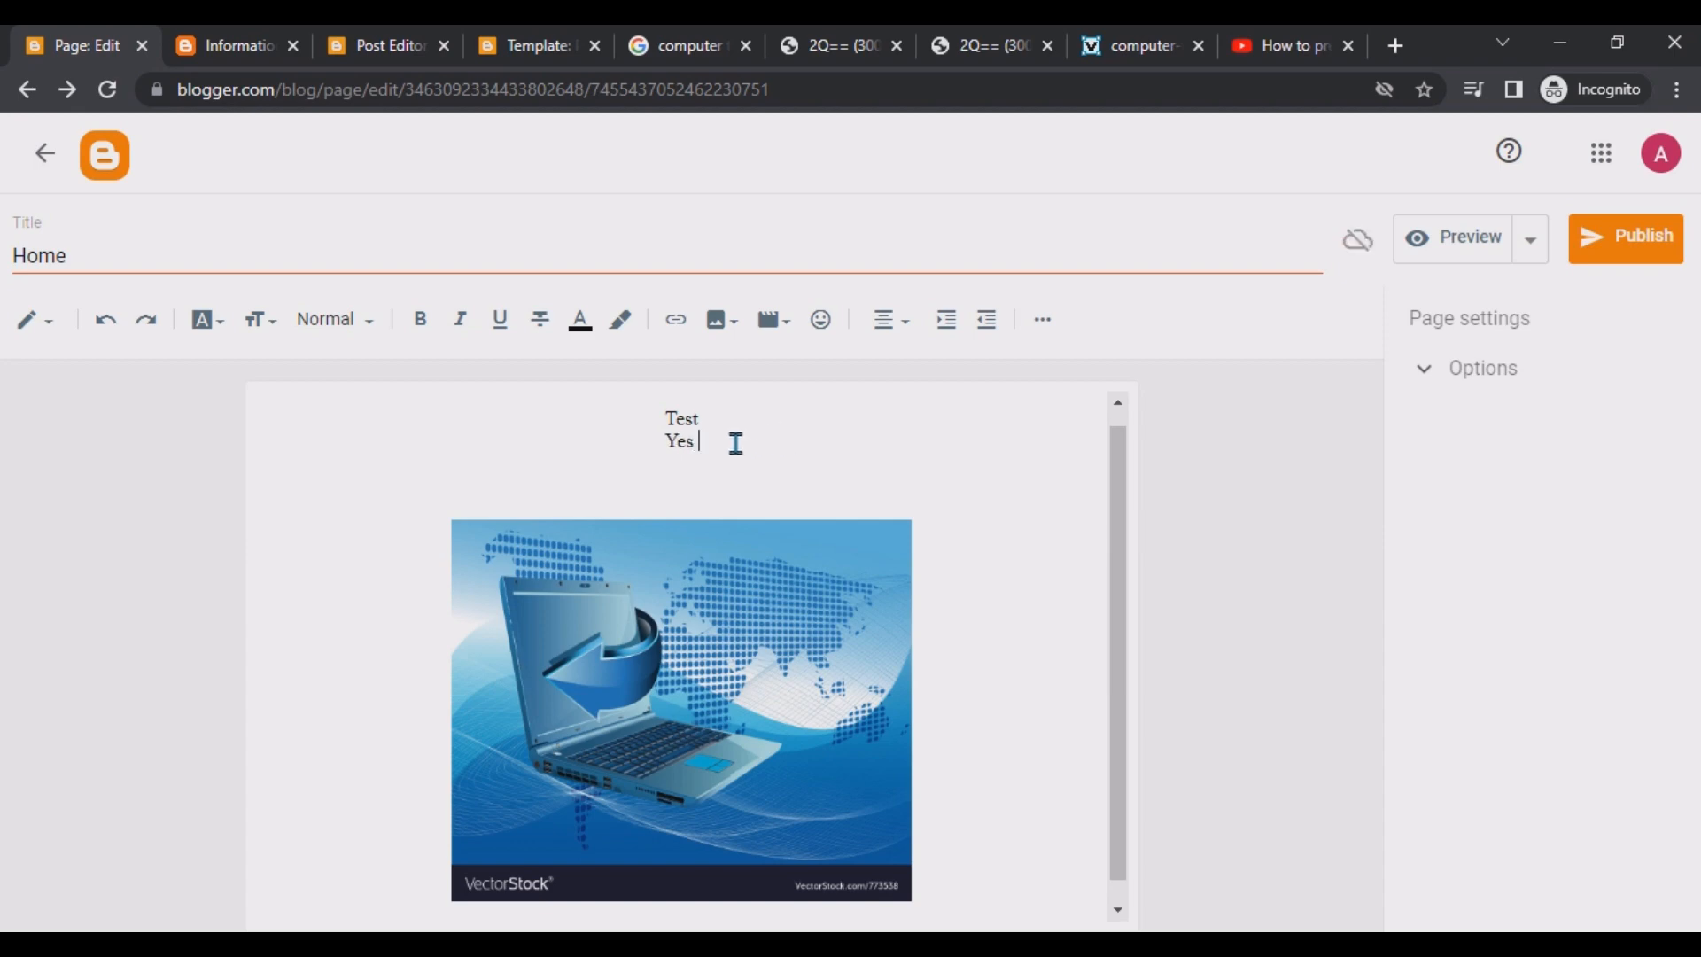
{"action": "left_click_drag", "start_coordinate": [733, 440], "coordinate": [664, 441]}
{"action": "left_click", "coordinate": [910, 326]}
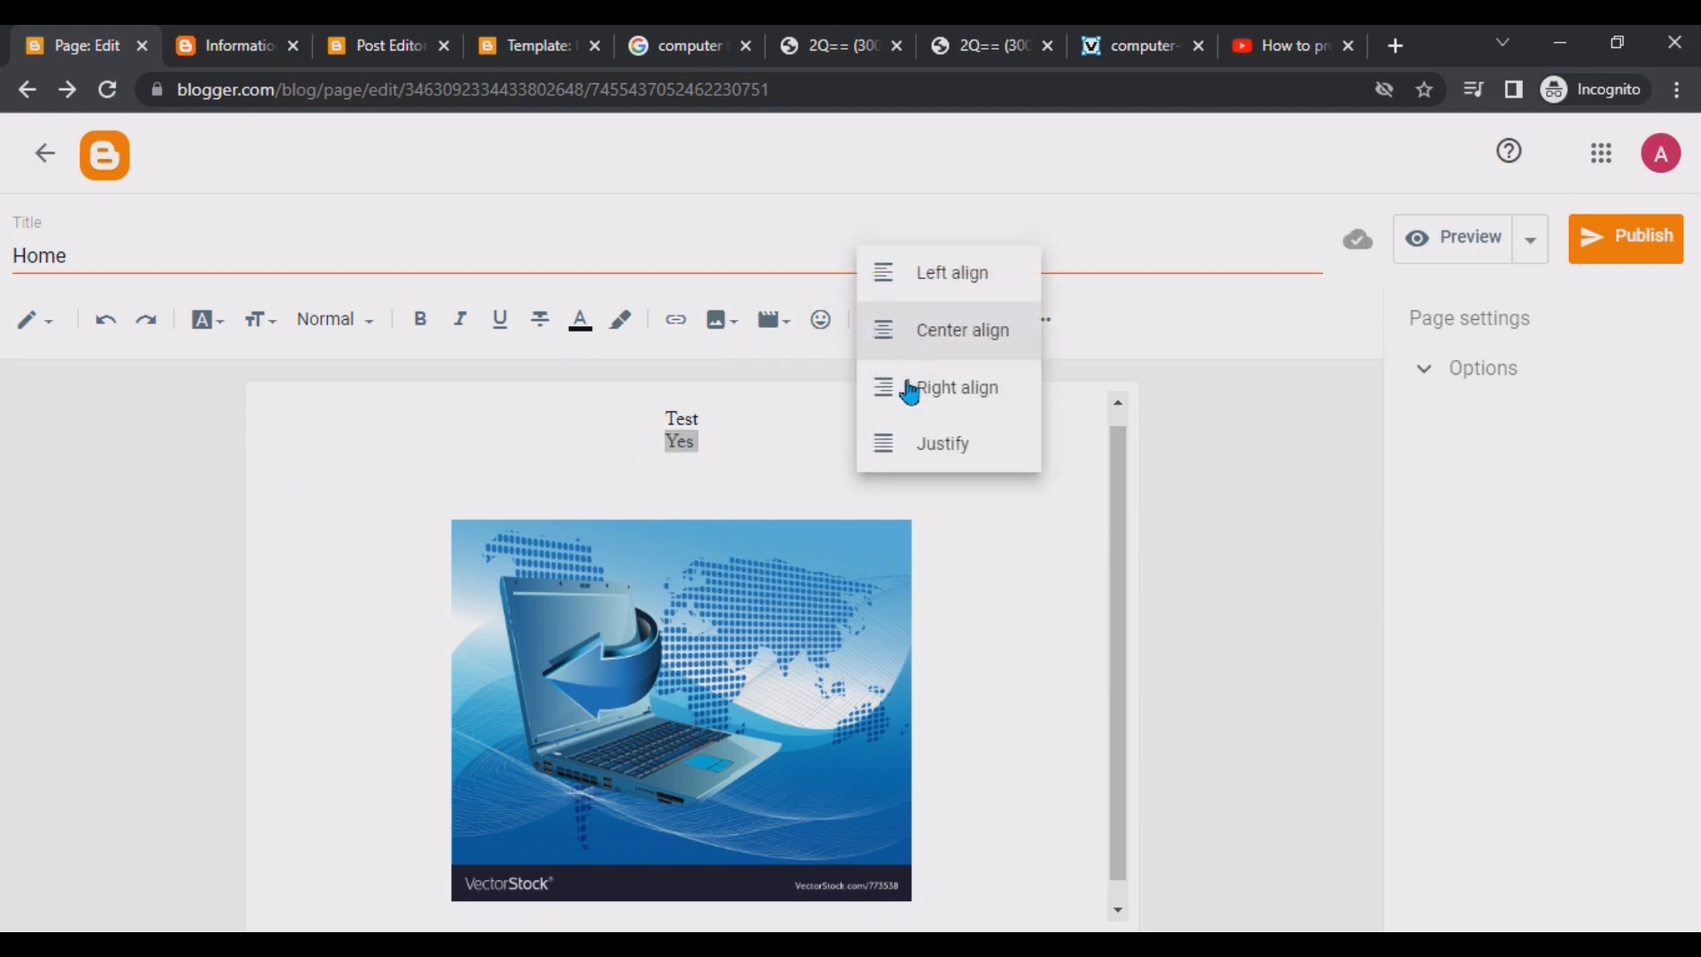
{"action": "left_click", "coordinate": [883, 280]}
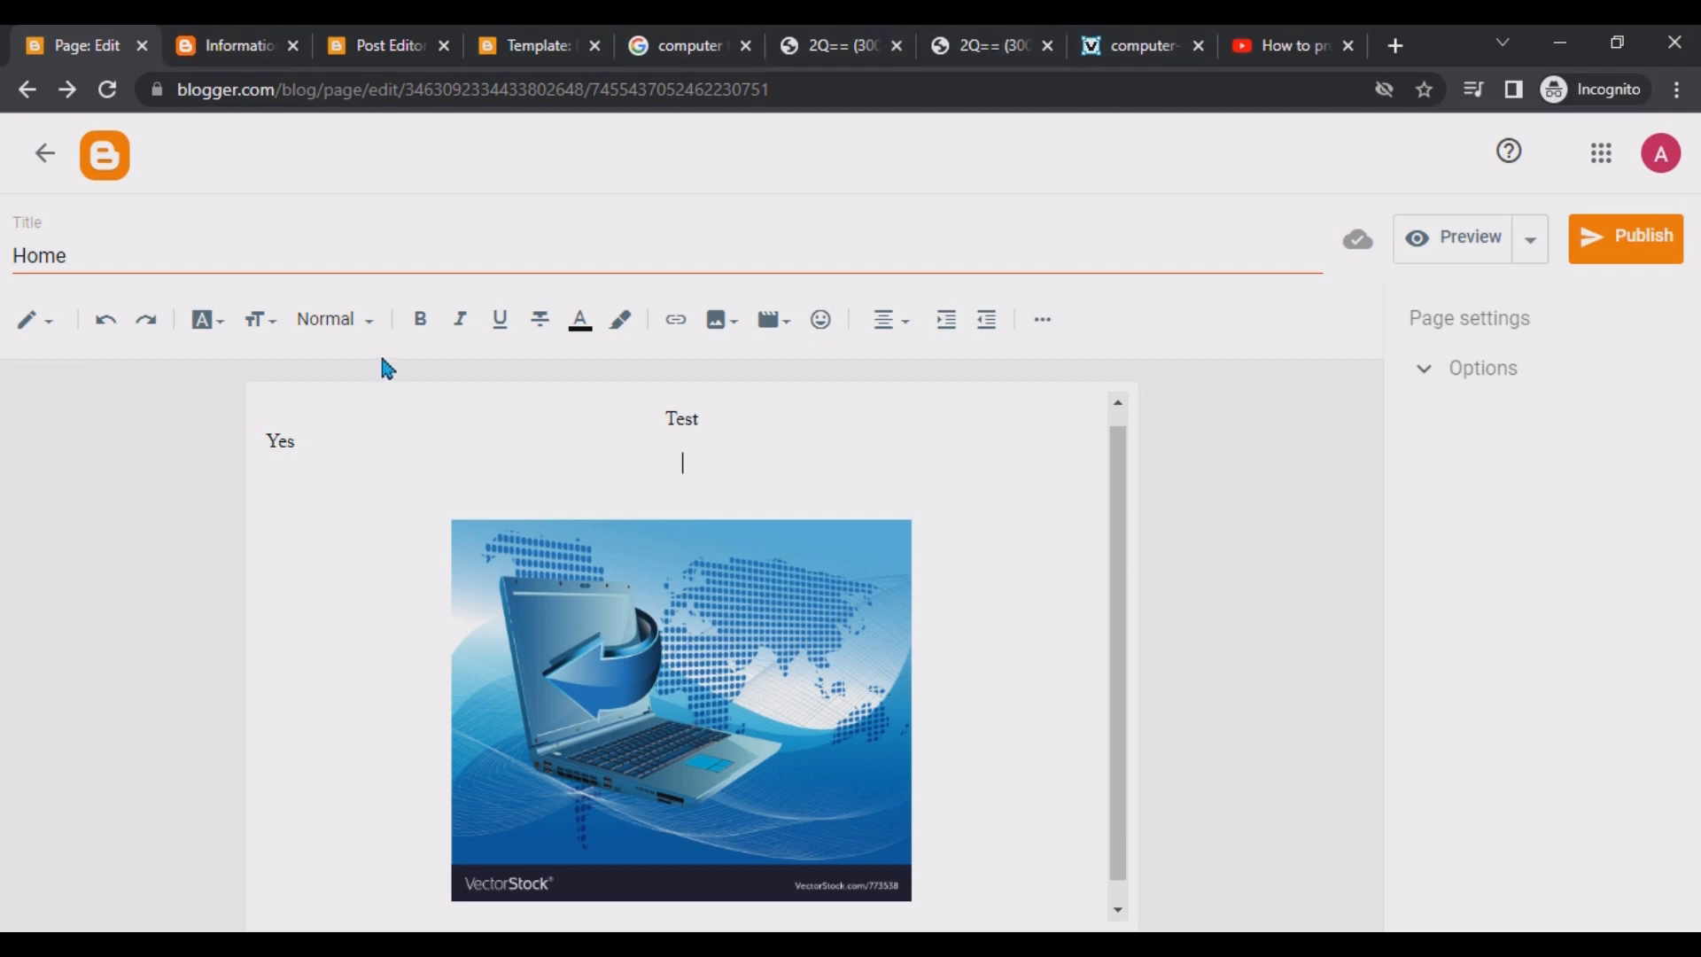
Search Google for what is blogger and select the Blogger description text in the results.
{"action": "left_click", "coordinate": [714, 53]}
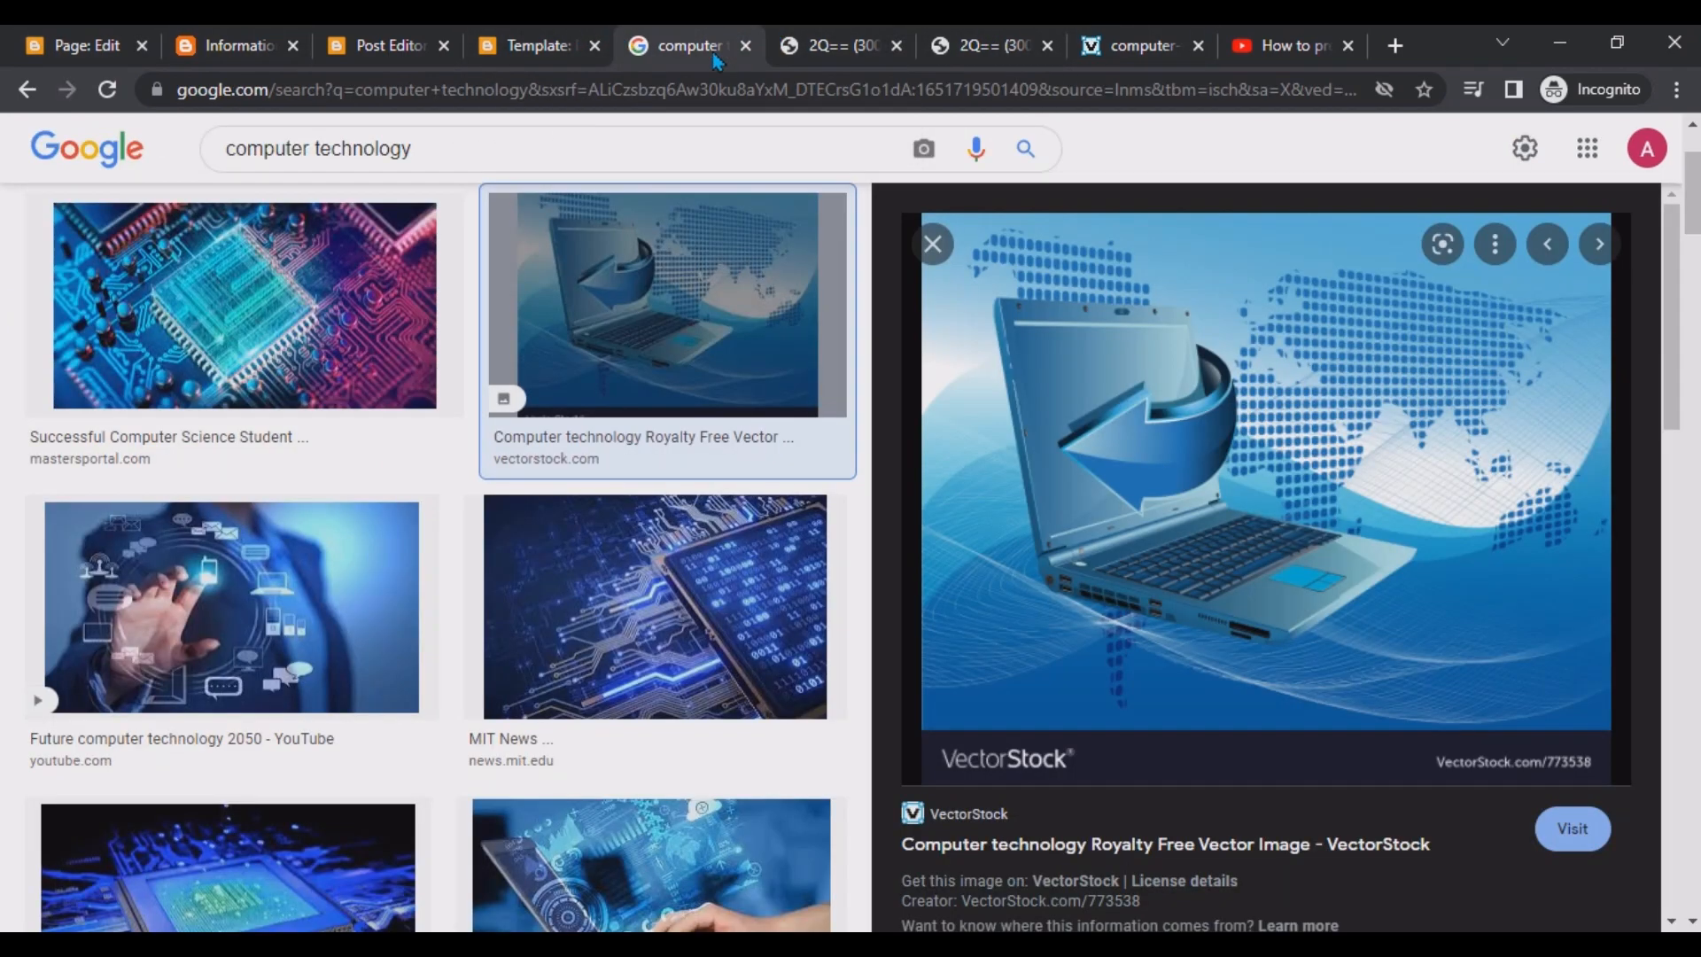
{"action": "left_click", "coordinate": [699, 95]}
{"action": "type", "text": "what"}
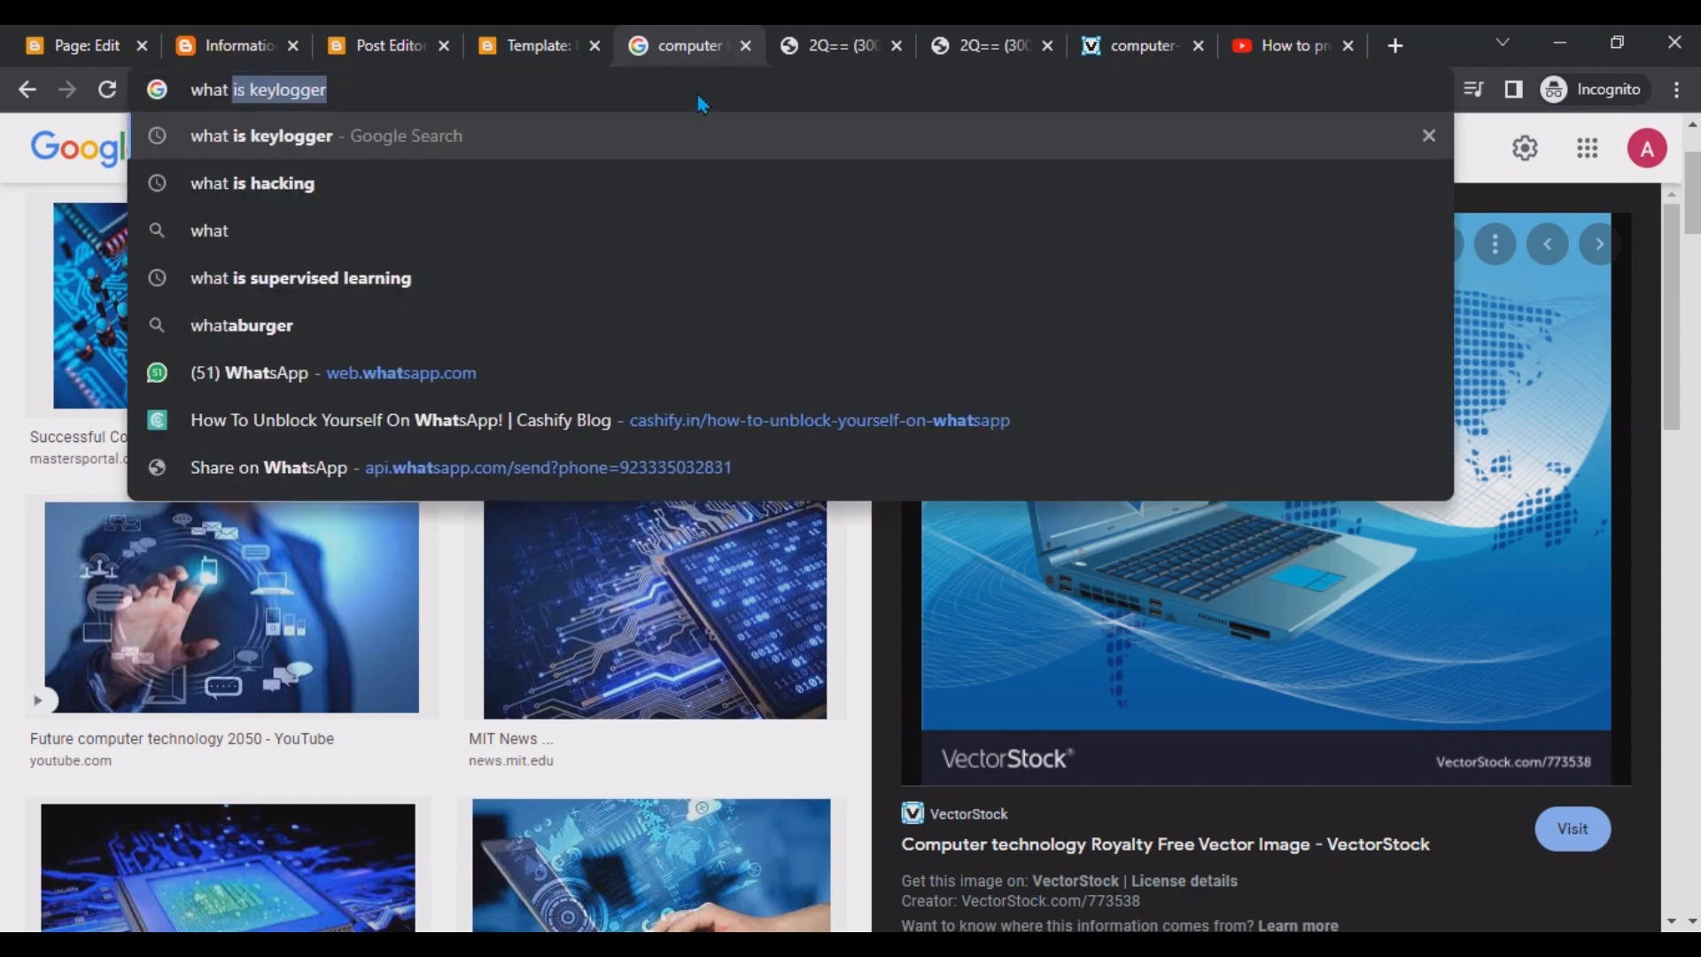
{"action": "type", "text": " is blogger"}
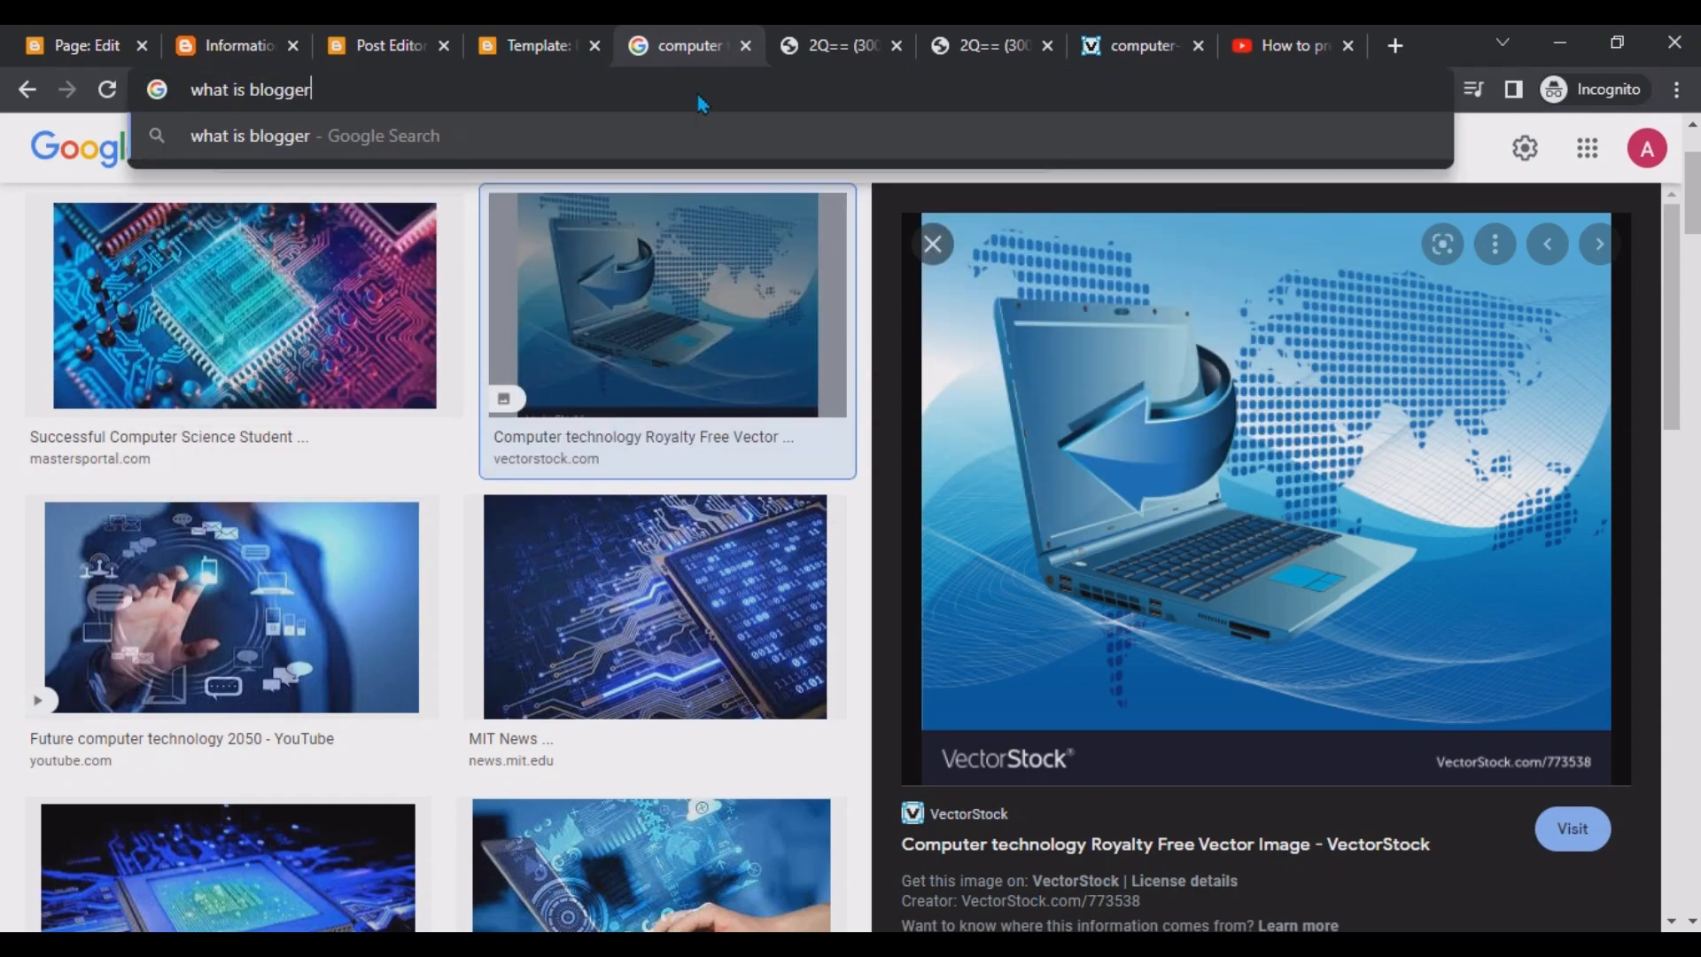
{"action": "key", "text": "Return"}
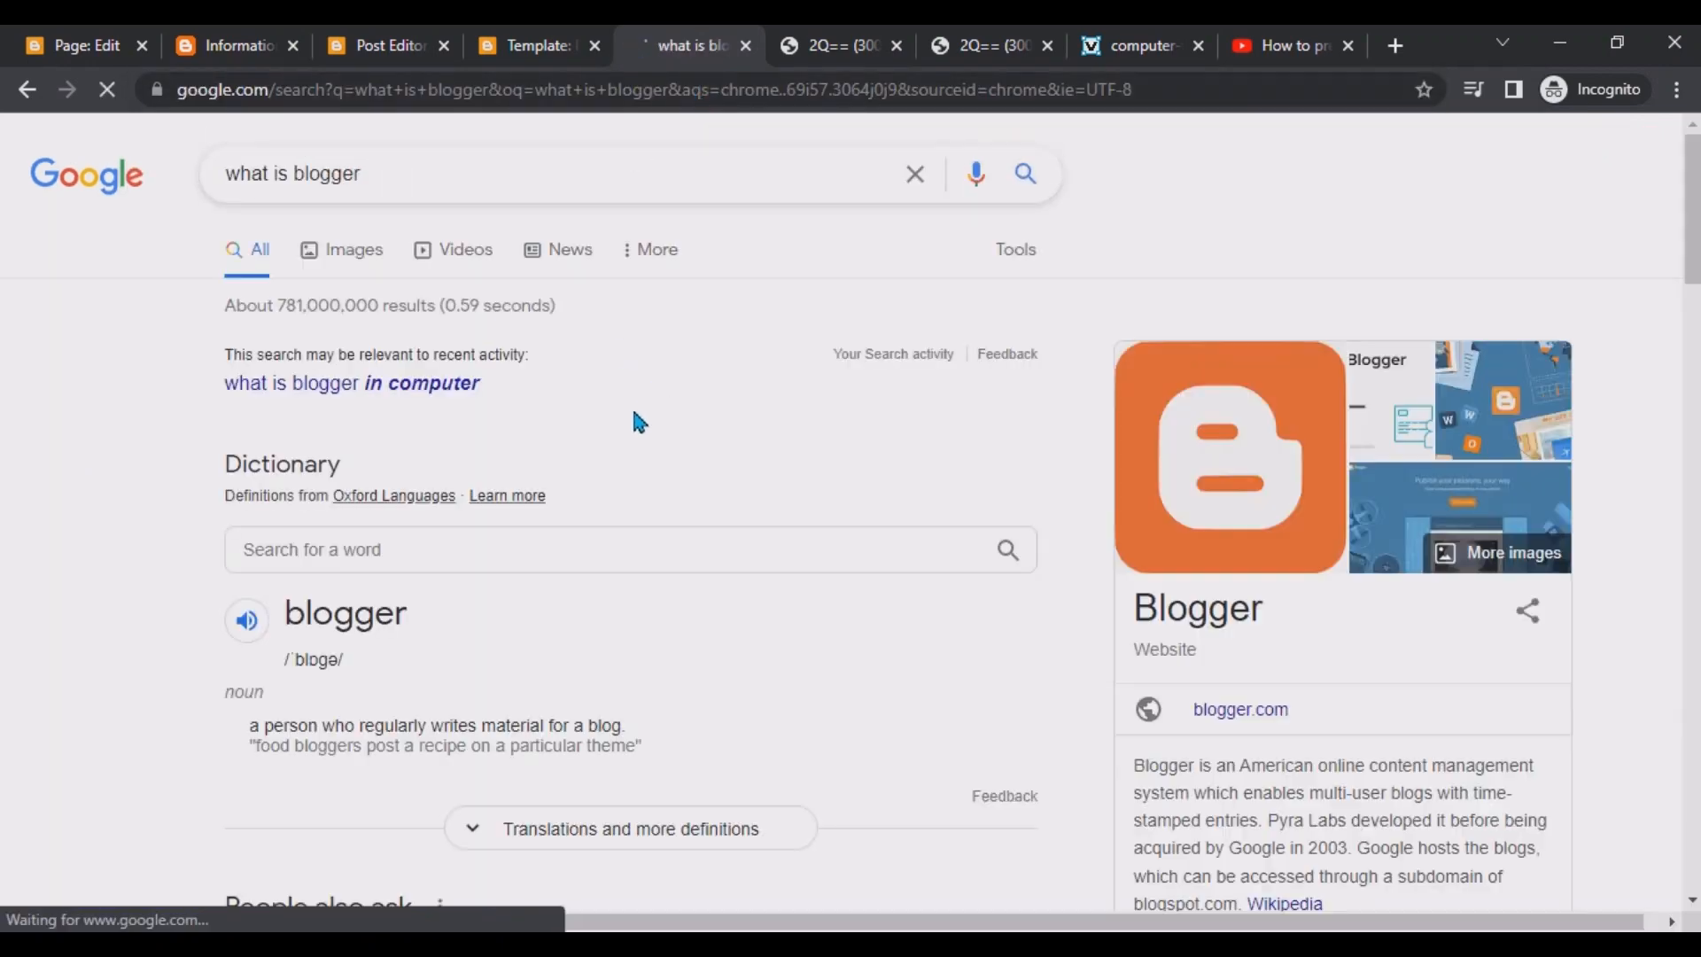
{"action": "scroll", "coordinate": [647, 540], "scroll_direction": "down", "scroll_amount": 7}
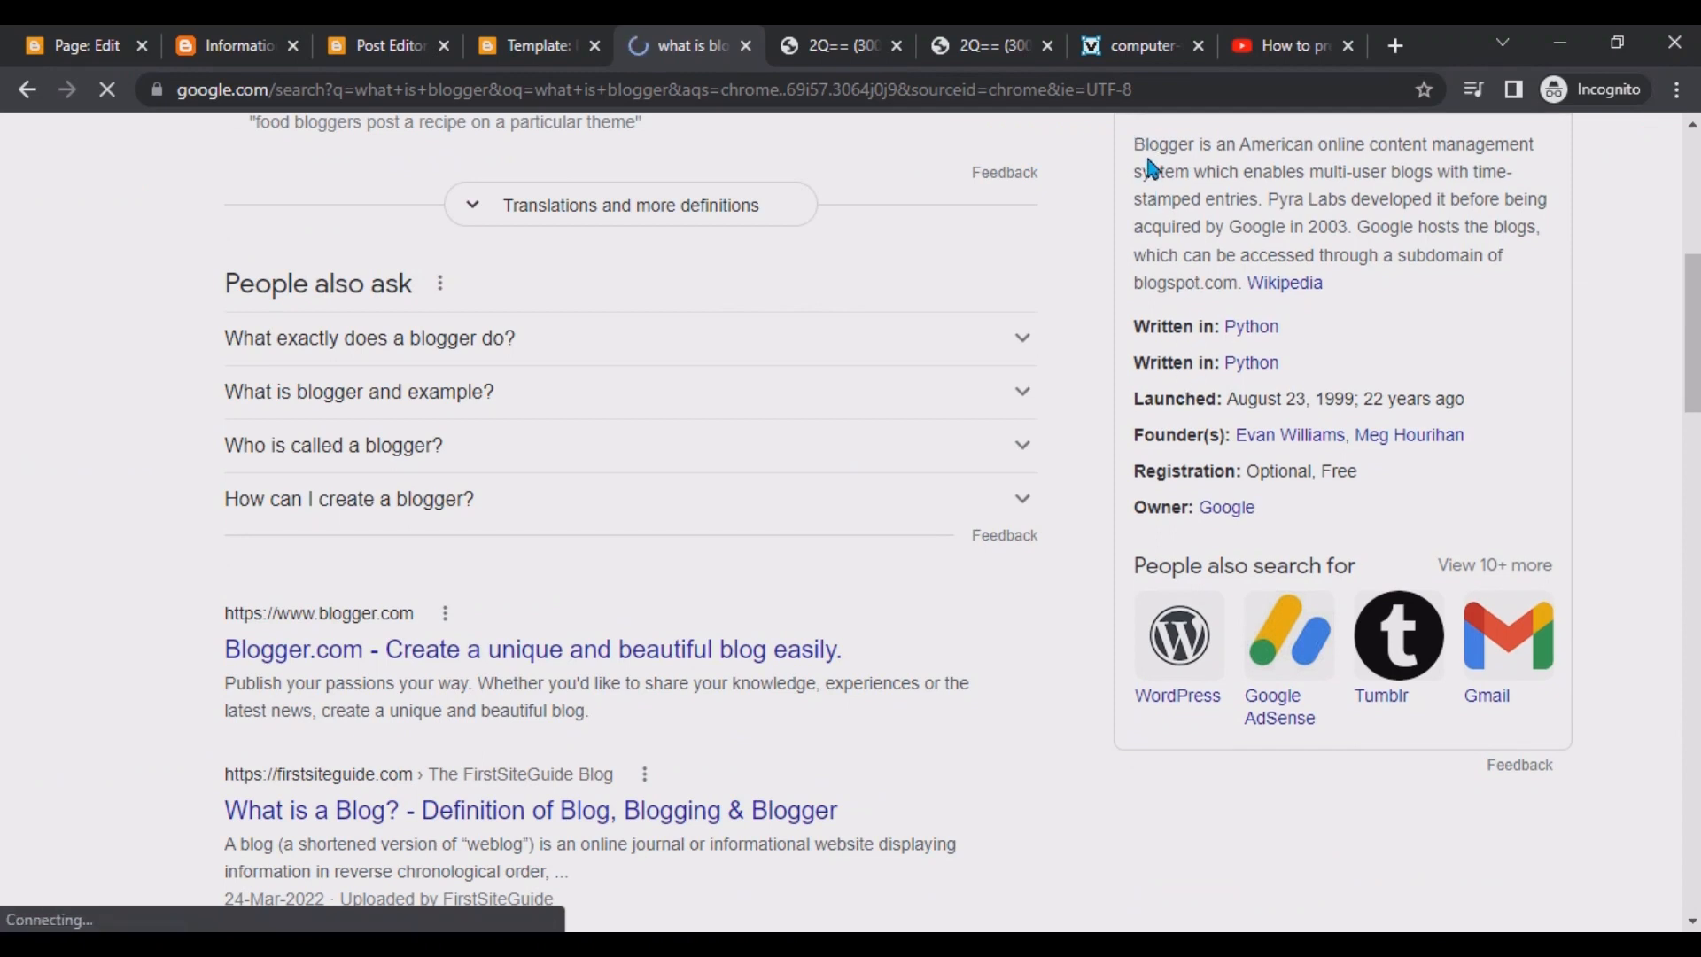
{"action": "left_click_drag", "start_coordinate": [1143, 148], "coordinate": [1239, 281]}
{"action": "key", "text": "ctrl+c"}
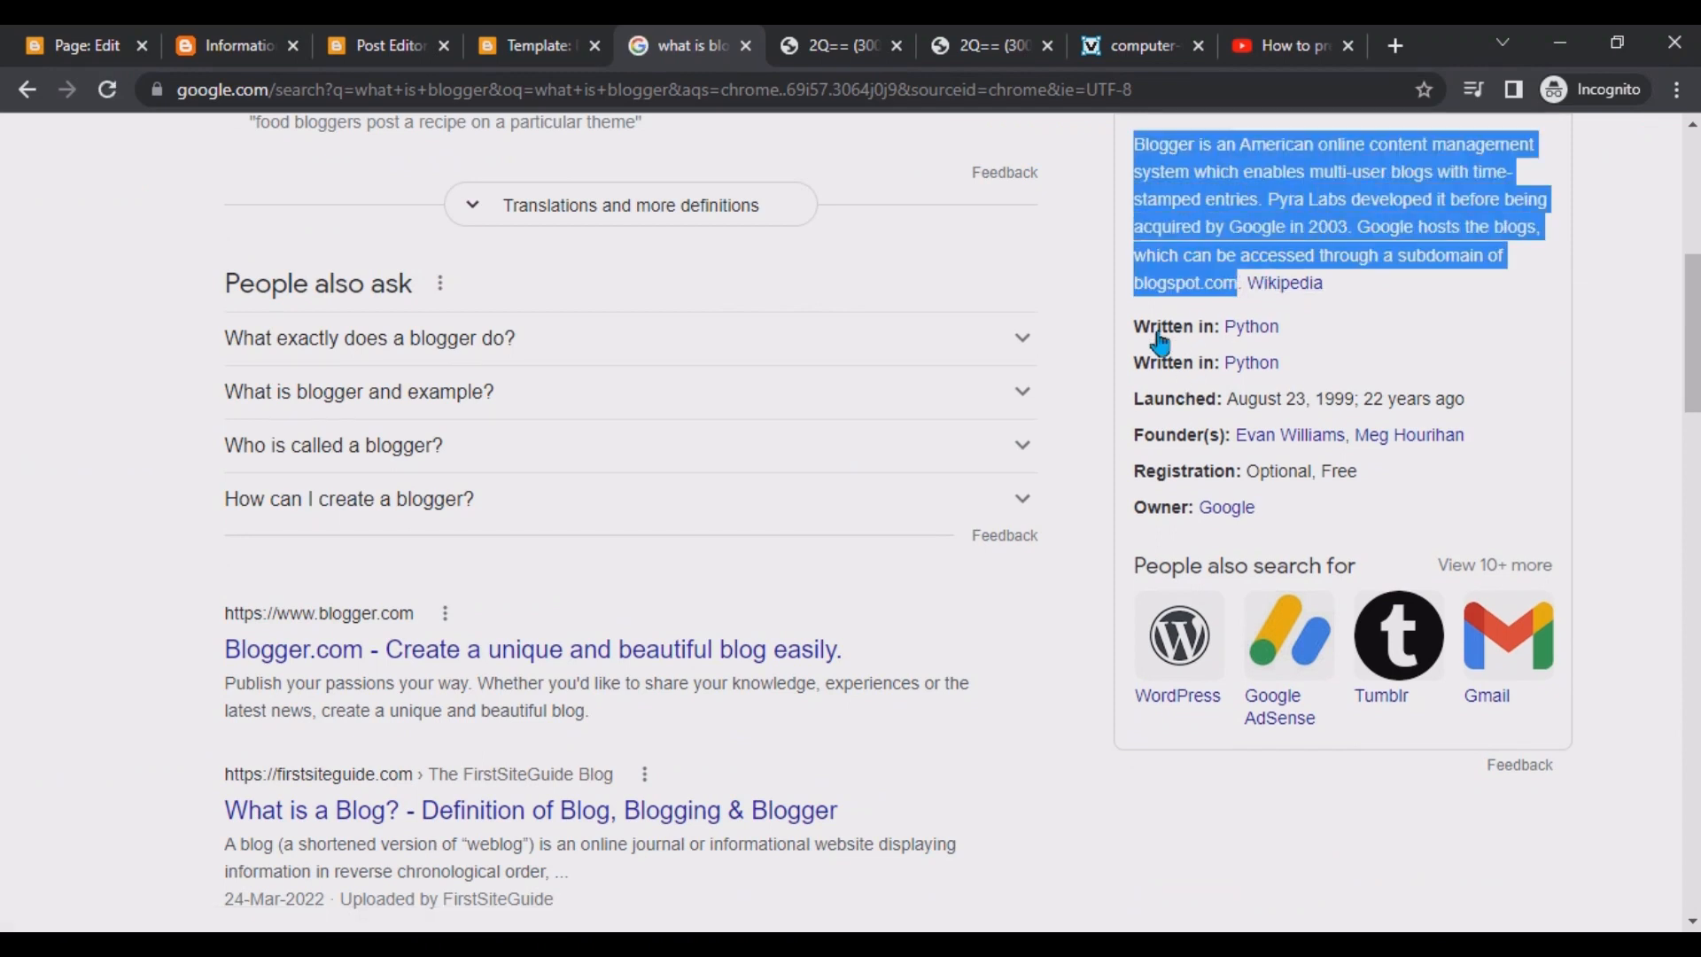
Back in the page editor, replace the Yes line with the copied Blogger description text.
{"action": "left_click", "coordinate": [87, 37]}
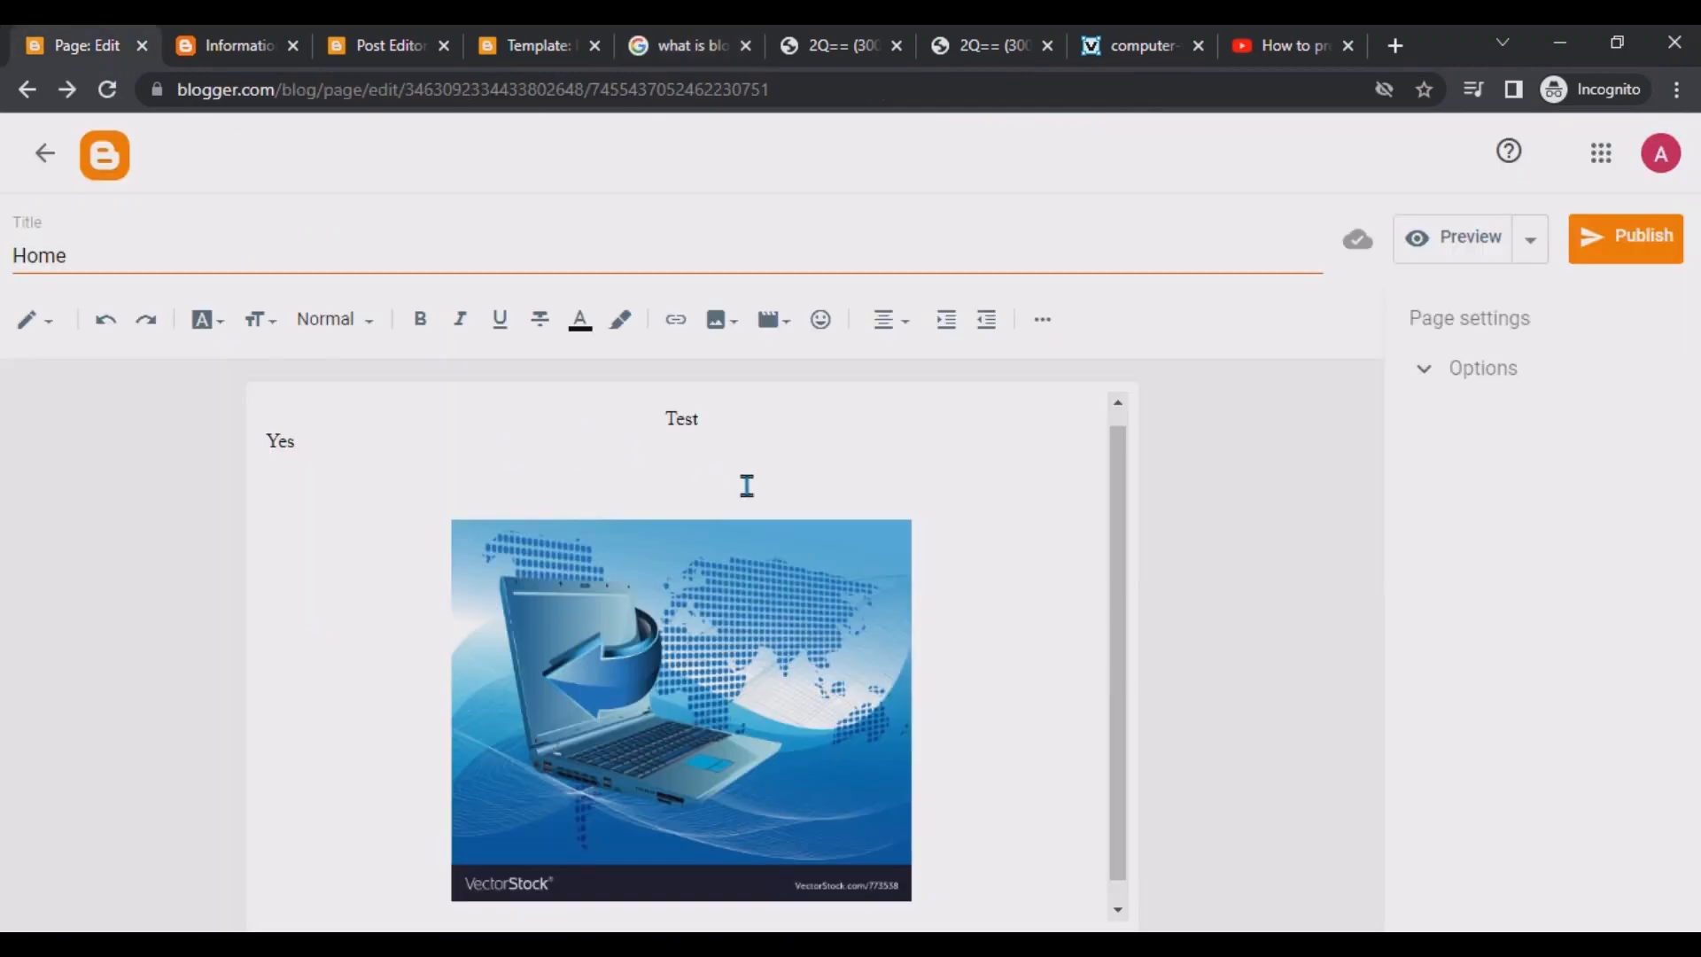
{"action": "left_click_drag", "start_coordinate": [520, 482], "coordinate": [233, 450]}
{"action": "key", "text": "ctrl+v"}
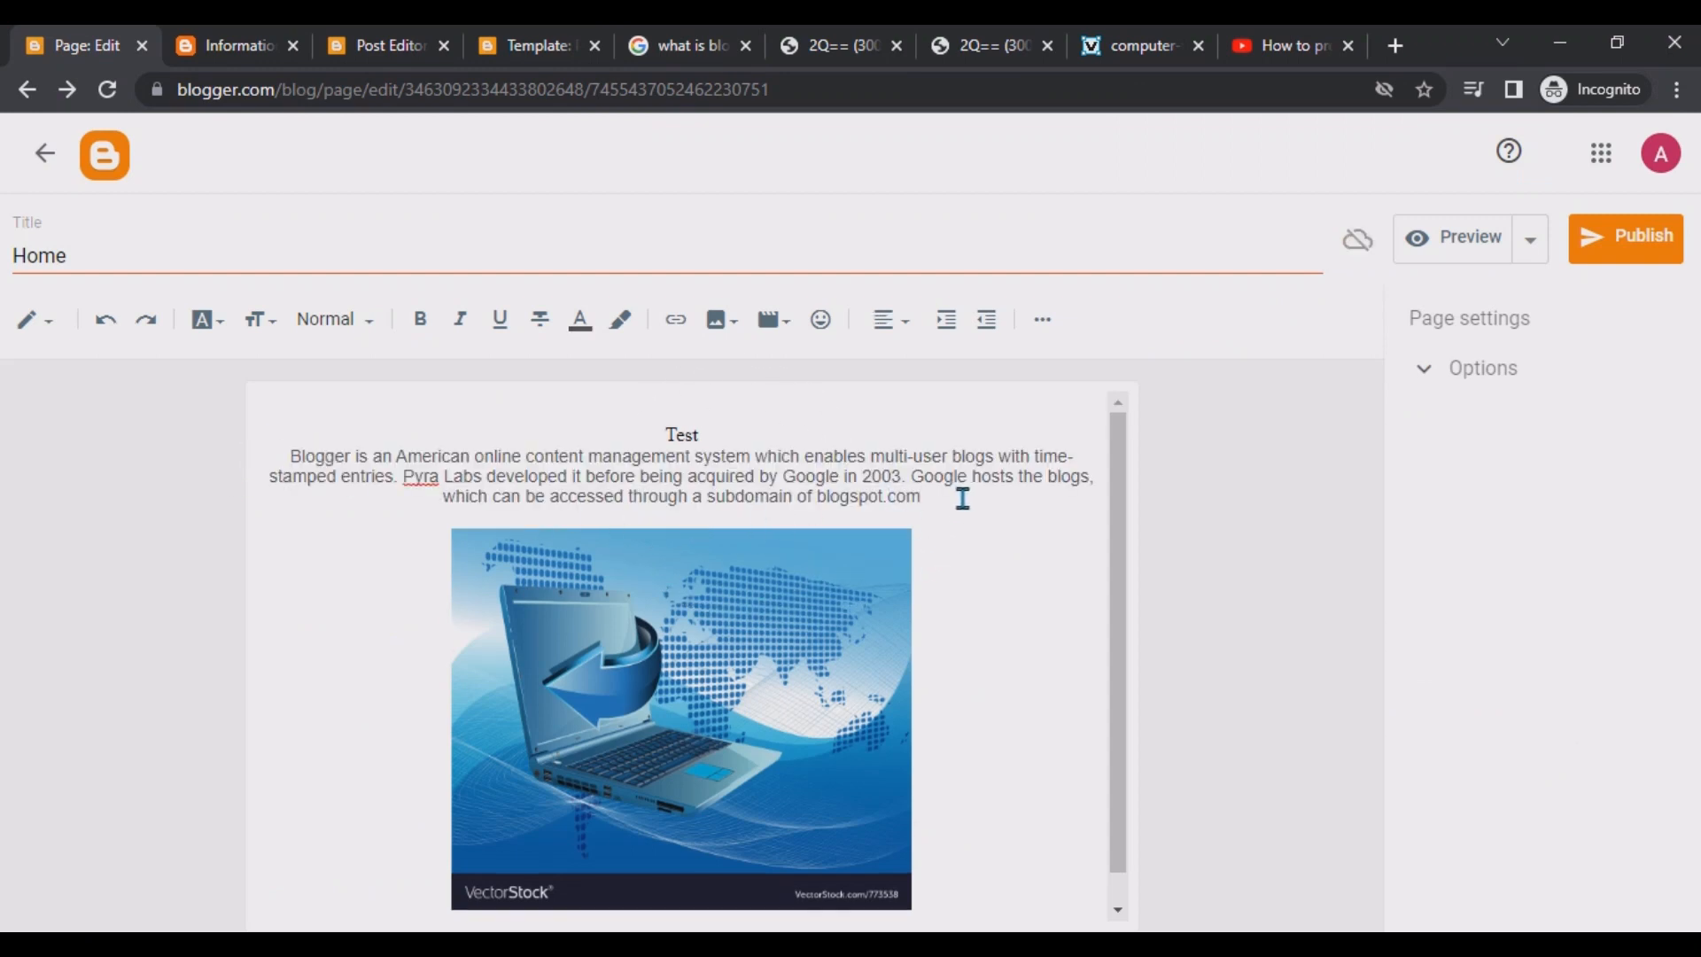
Justify the pasted description paragraph and format it as Subheading.
{"action": "left_click_drag", "start_coordinate": [962, 498], "coordinate": [147, 457]}
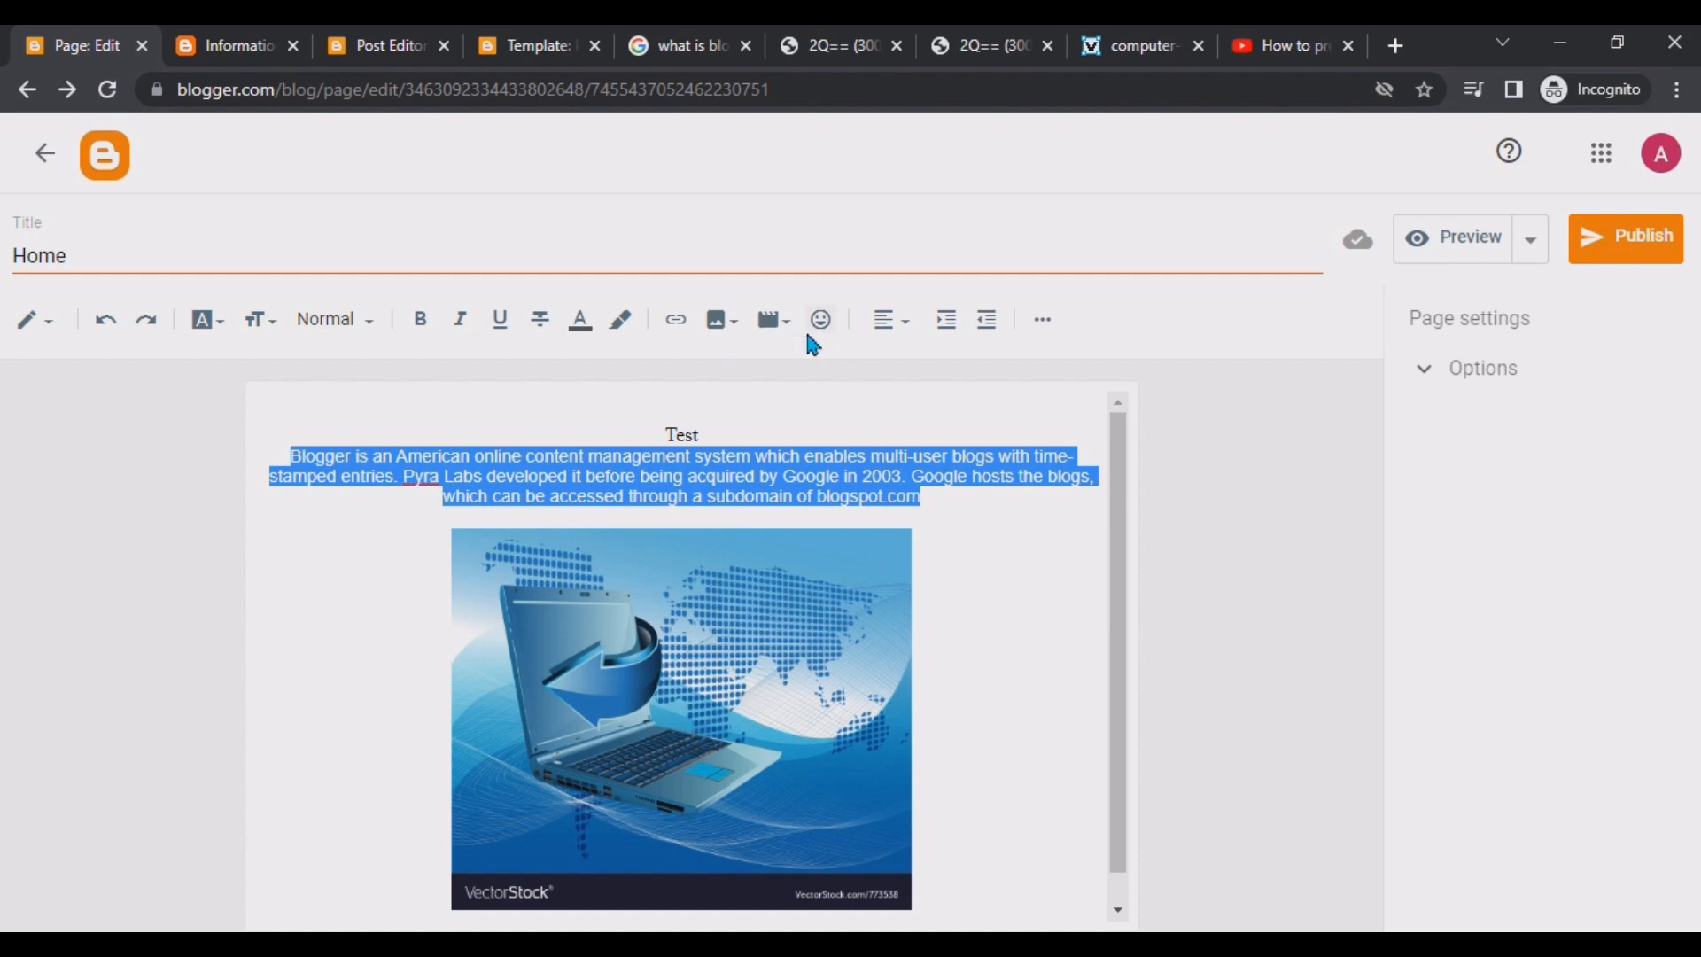
{"action": "left_click", "coordinate": [893, 325]}
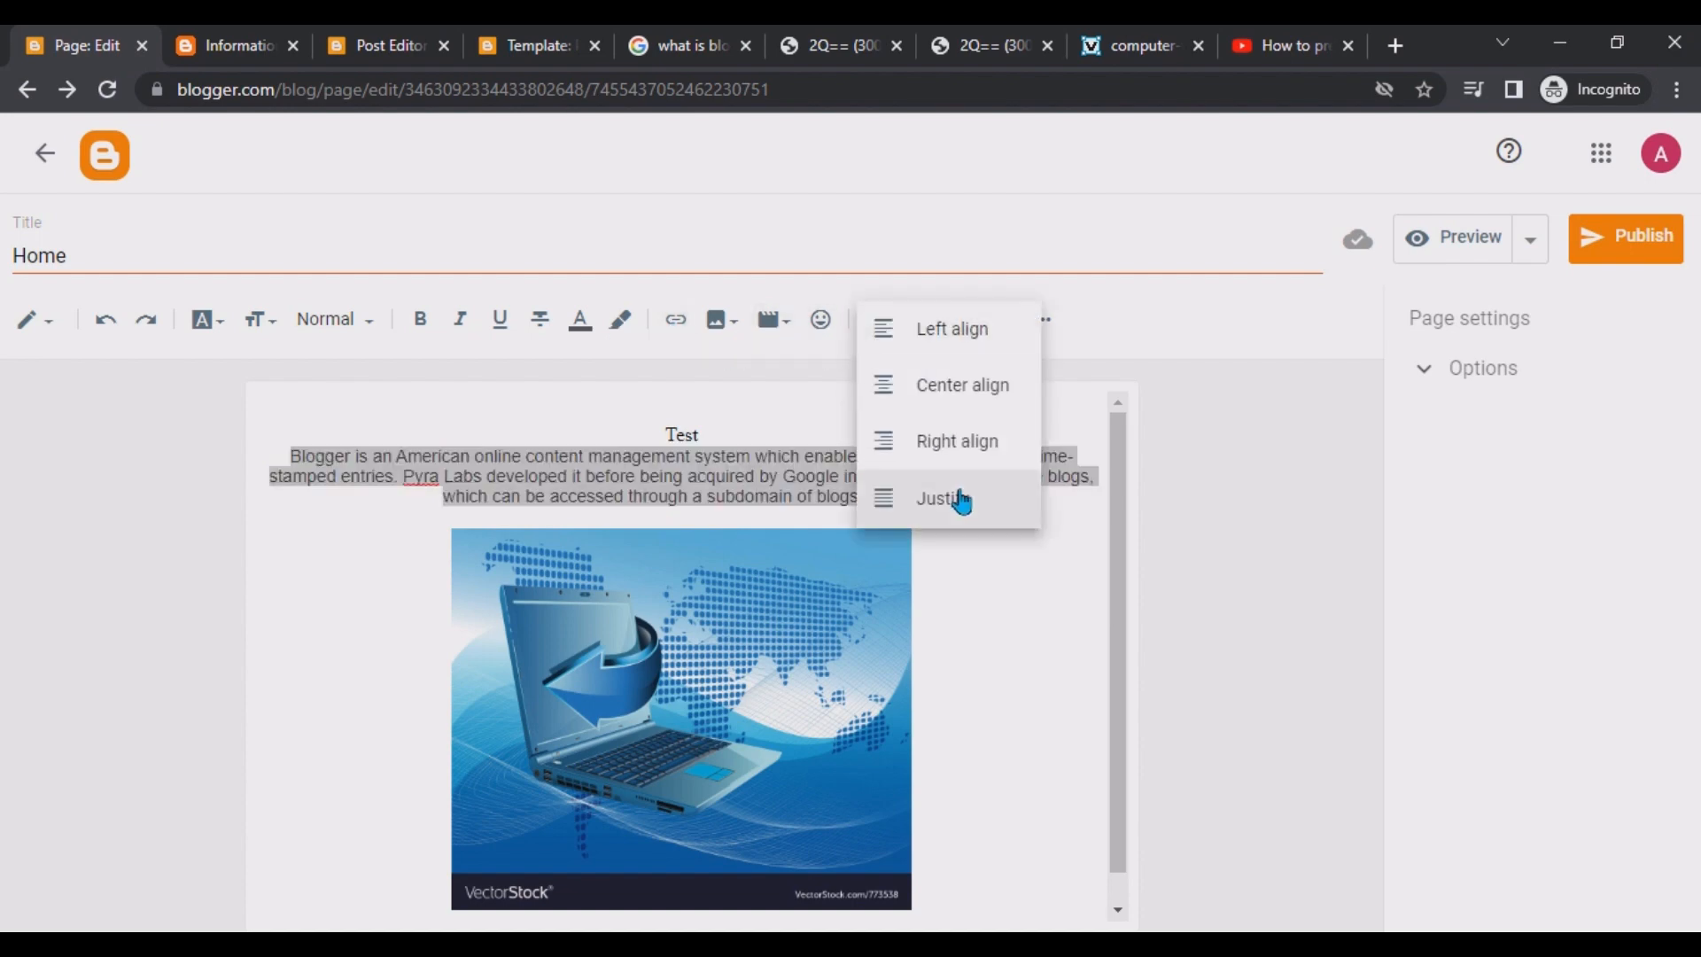
{"action": "left_click", "coordinate": [961, 501]}
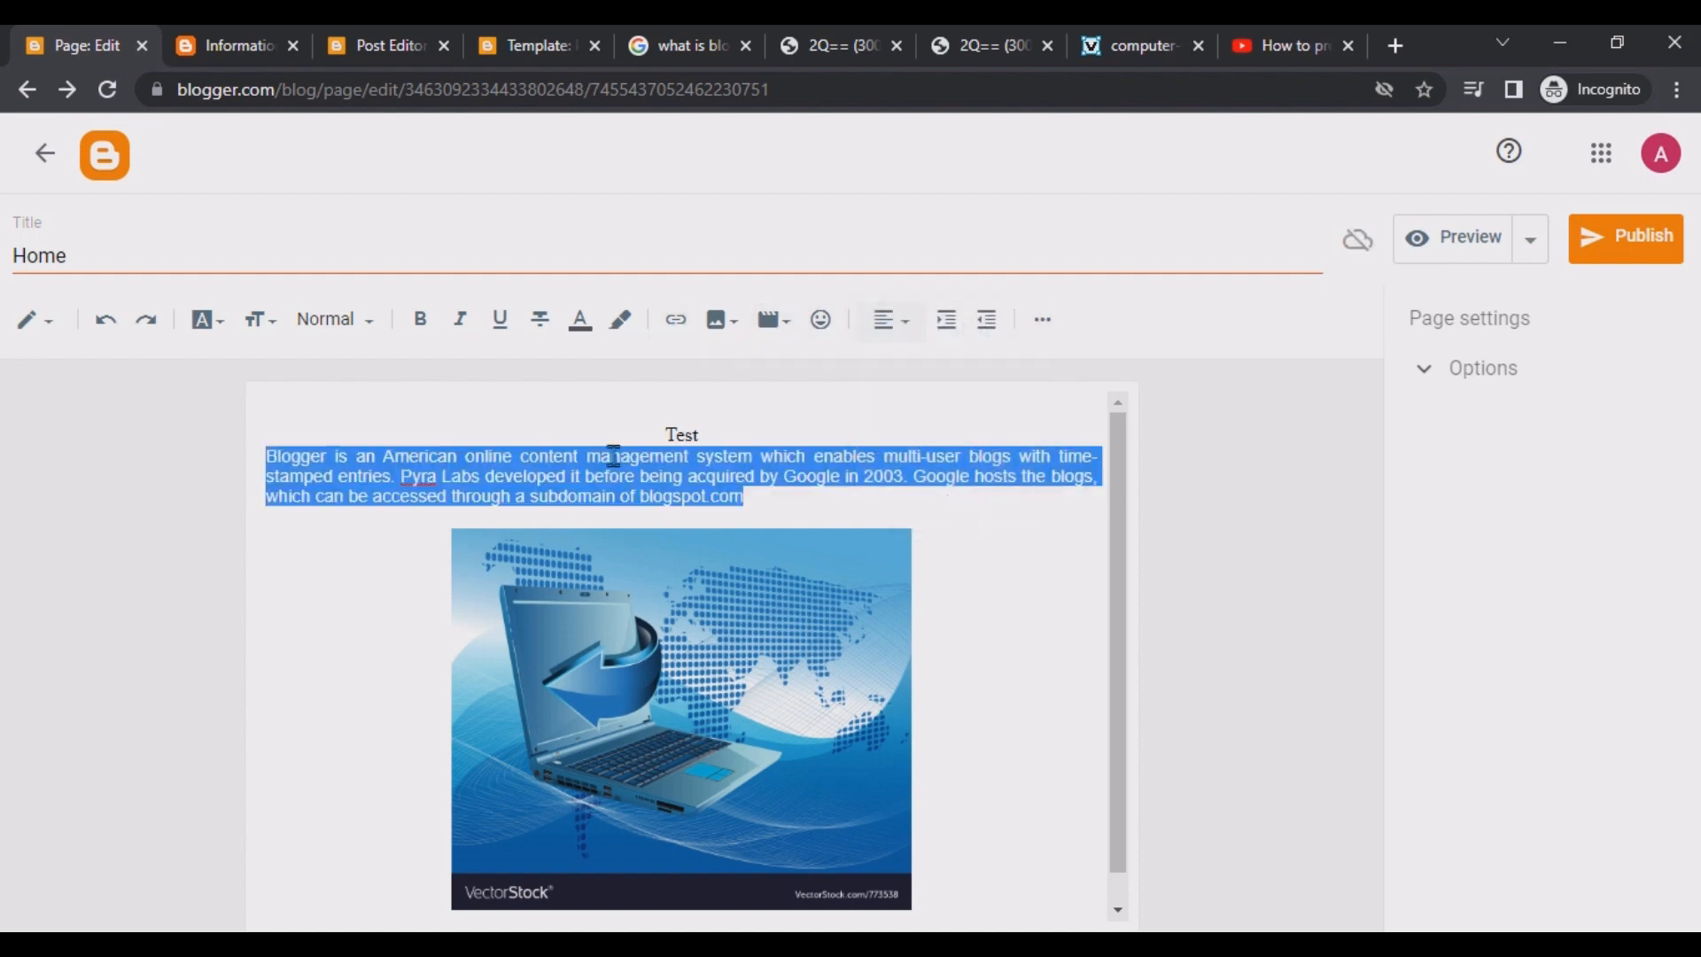
{"action": "left_click", "coordinate": [369, 330]}
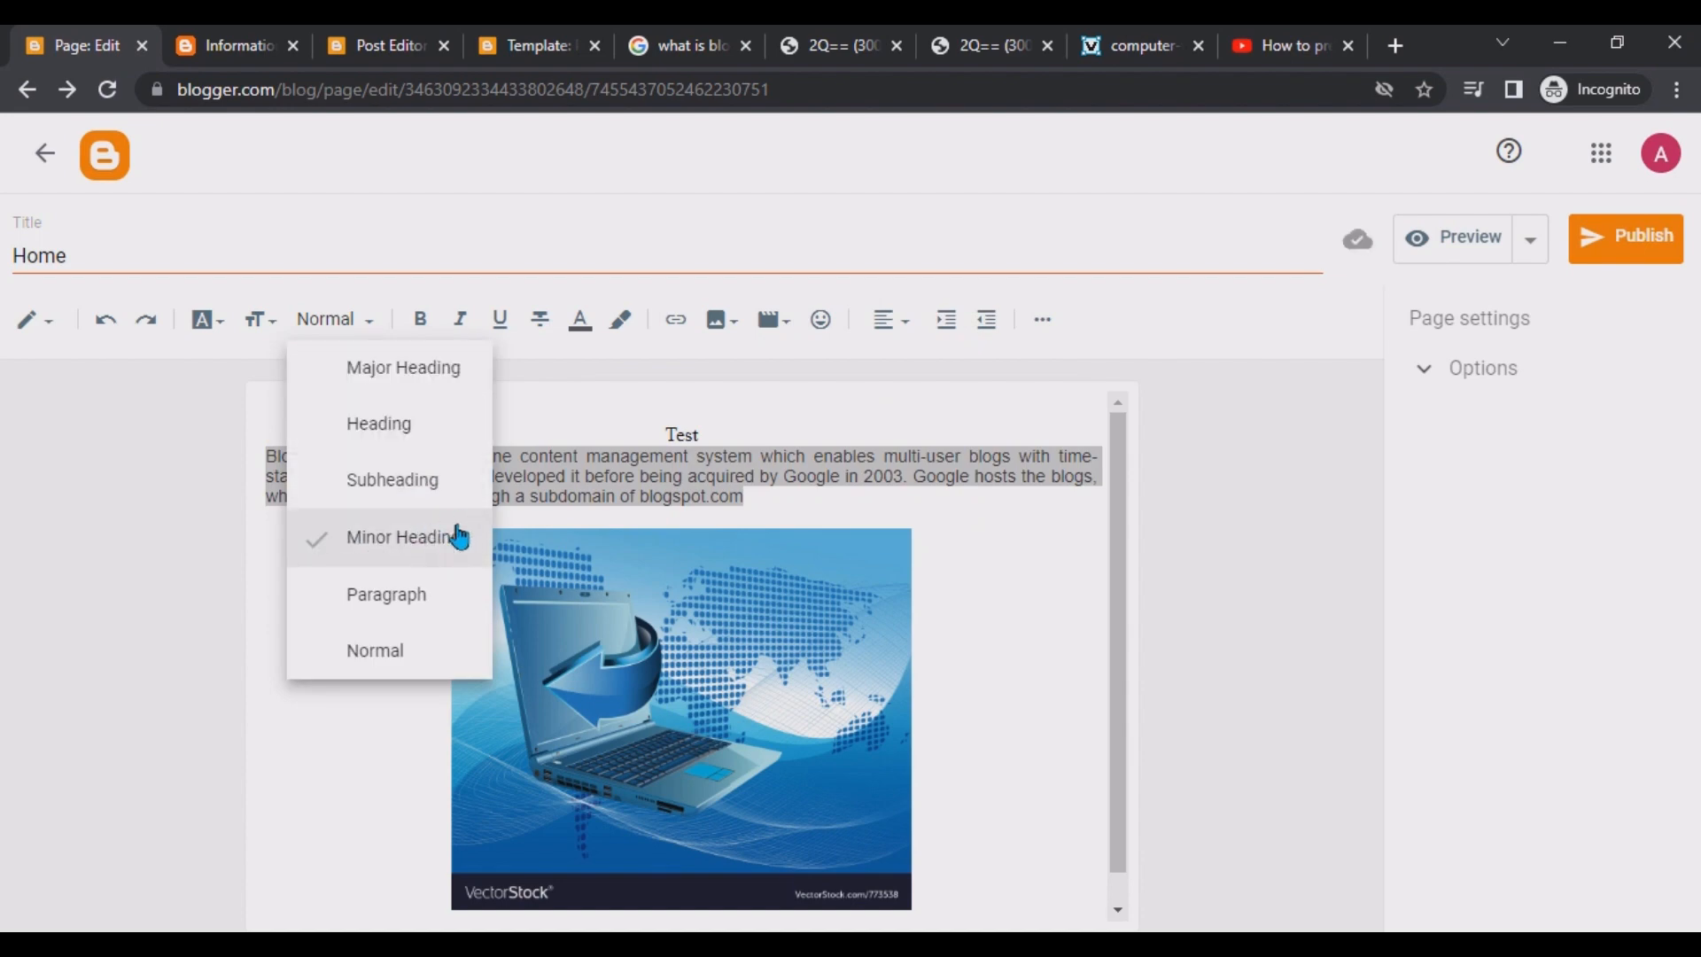
{"action": "left_click", "coordinate": [434, 487]}
{"action": "left_click", "coordinate": [692, 500]}
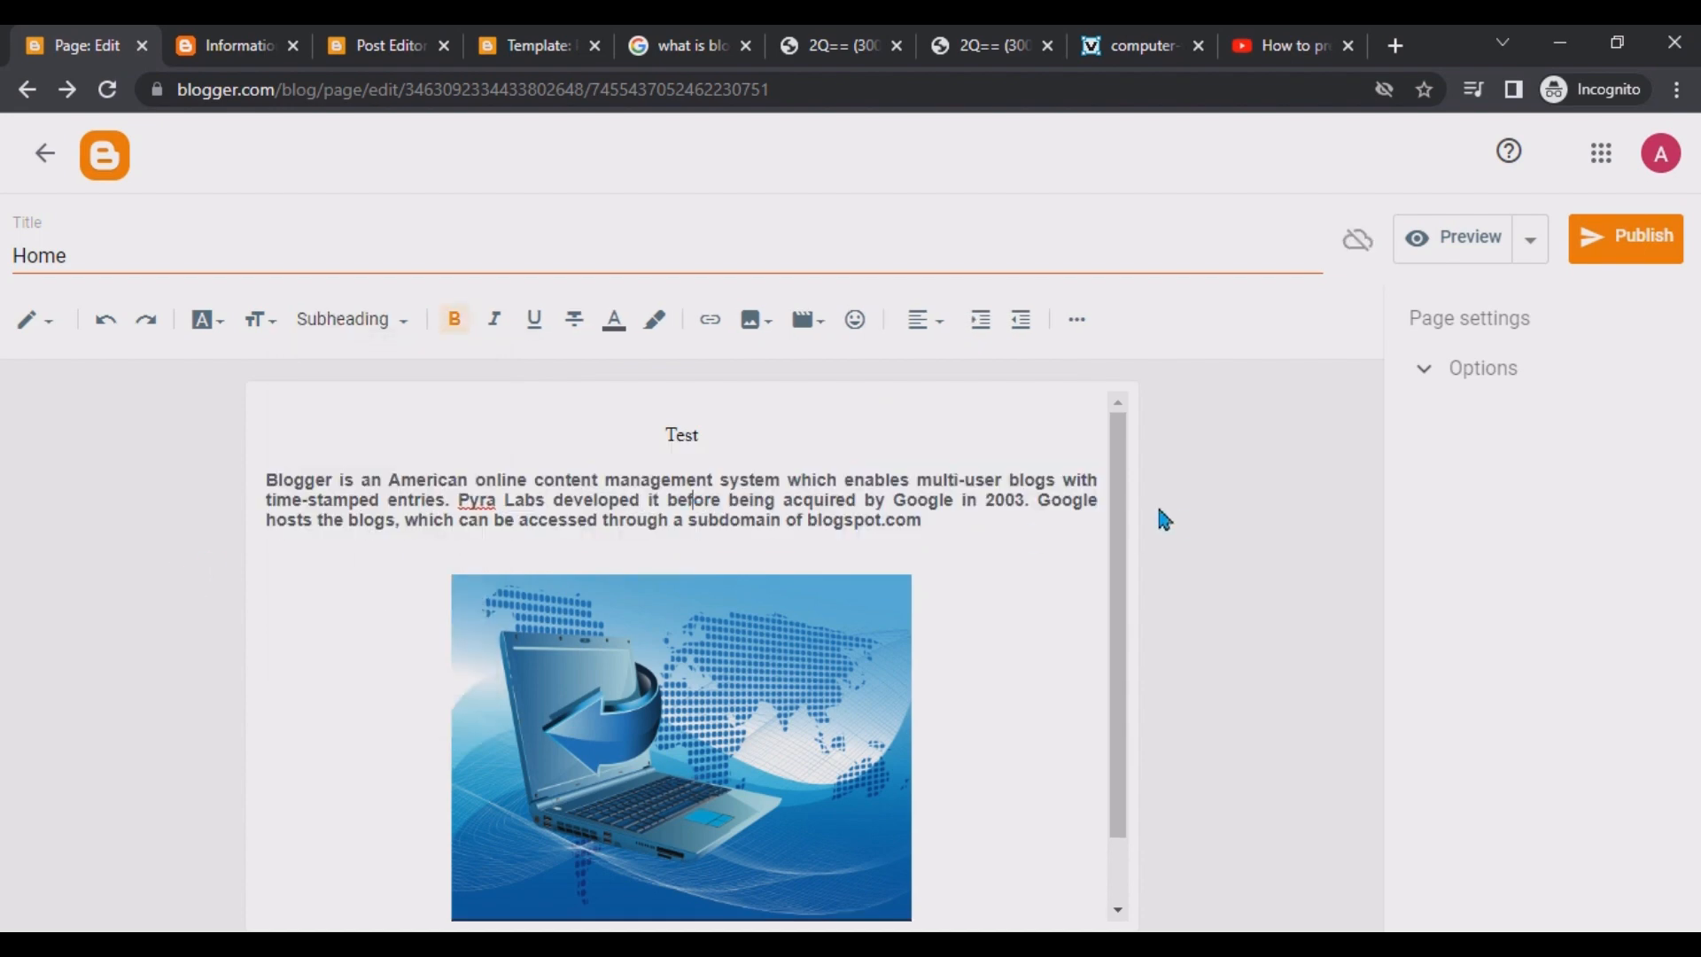
Make the Test title bold and set its font size to Largest.
{"action": "left_click_drag", "start_coordinate": [817, 433], "coordinate": [640, 433]}
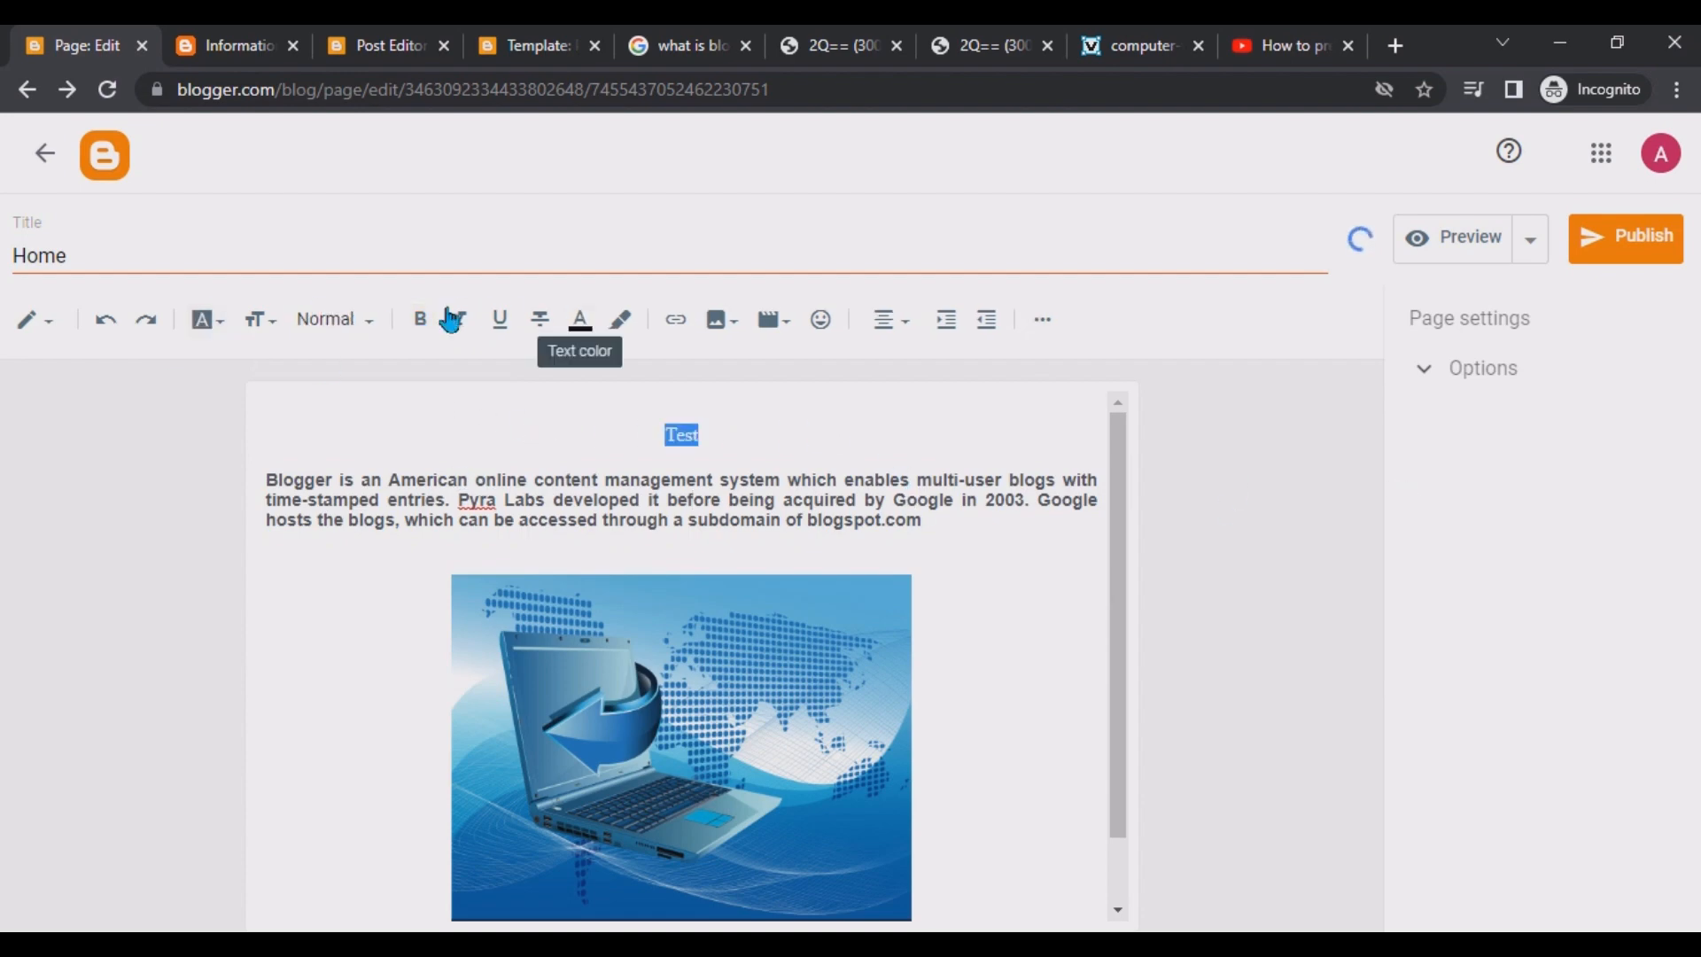
{"action": "left_click", "coordinate": [413, 324]}
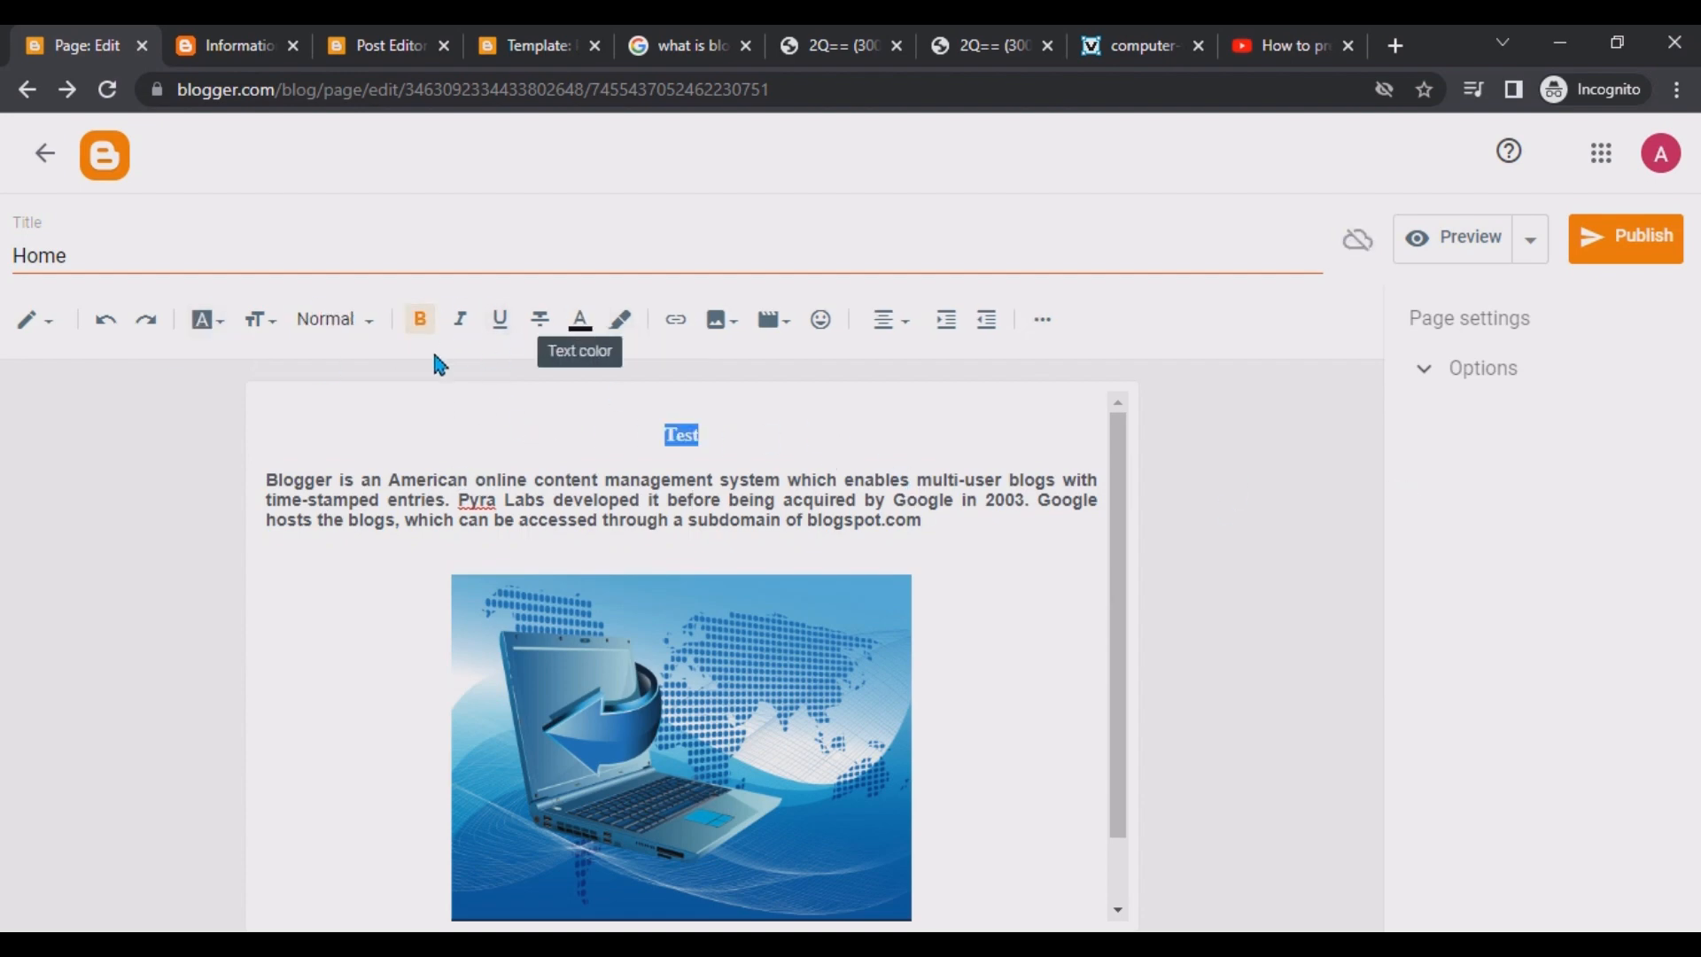
{"action": "left_click", "coordinate": [258, 319]}
{"action": "left_click", "coordinate": [331, 627]}
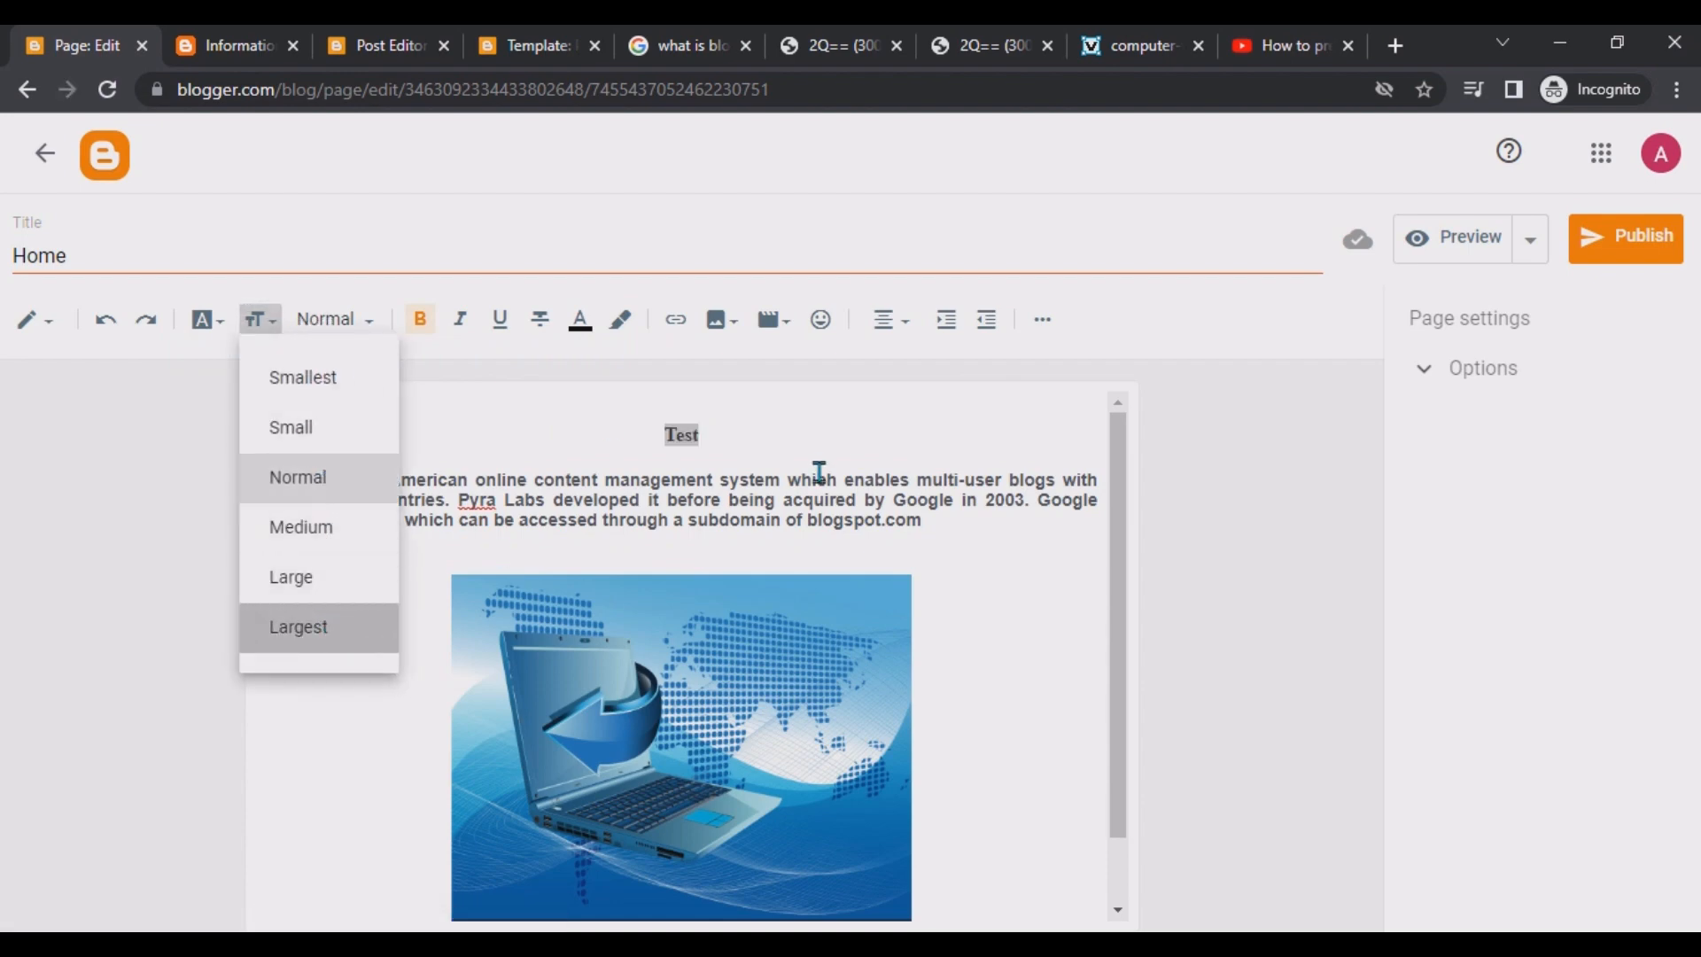
{"action": "left_click", "coordinate": [219, 326]}
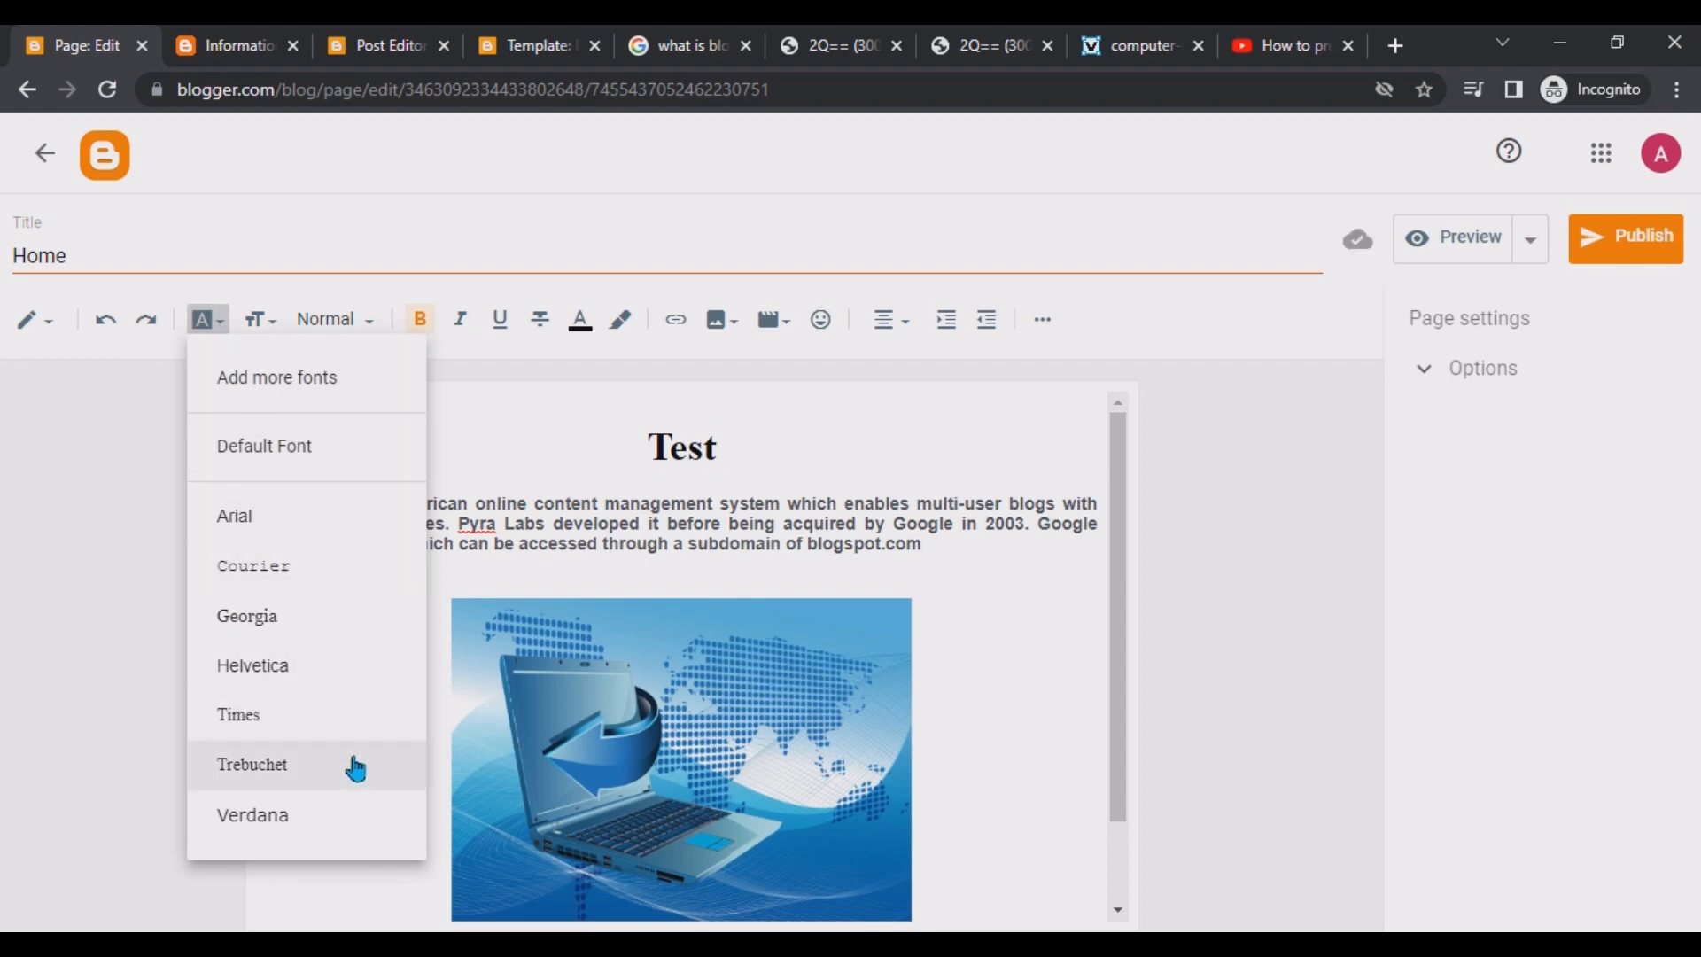
{"action": "left_click", "coordinate": [762, 445]}
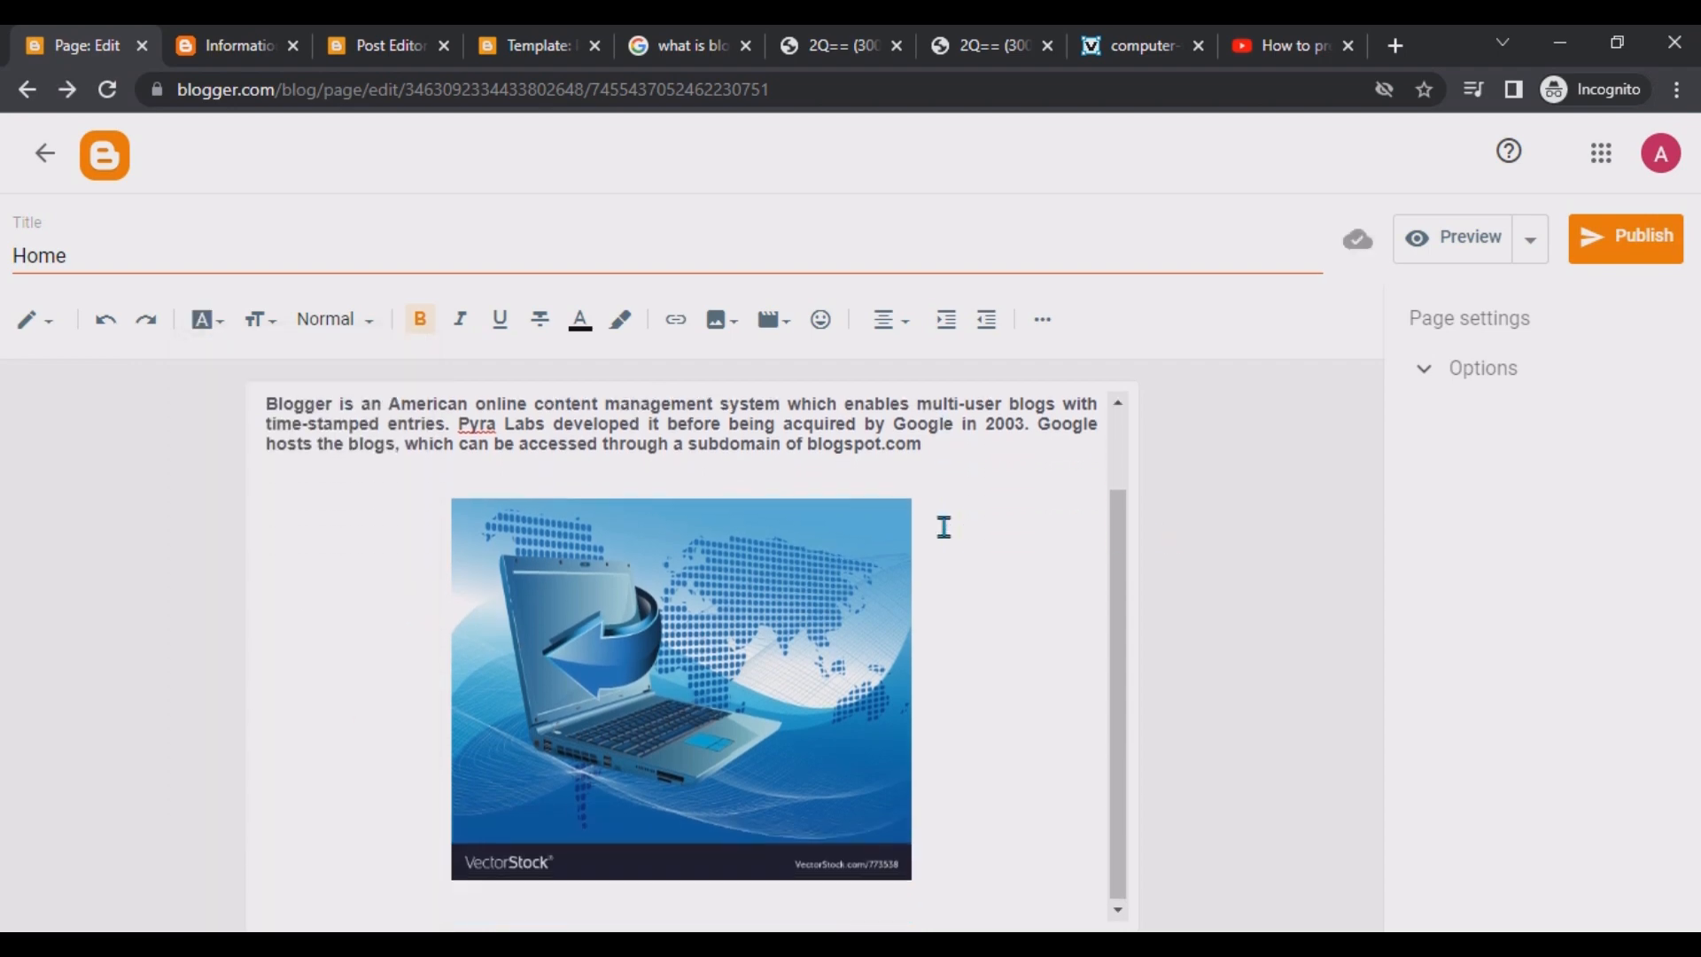
Publish the Home page and confirm.
{"action": "left_click", "coordinate": [1619, 253]}
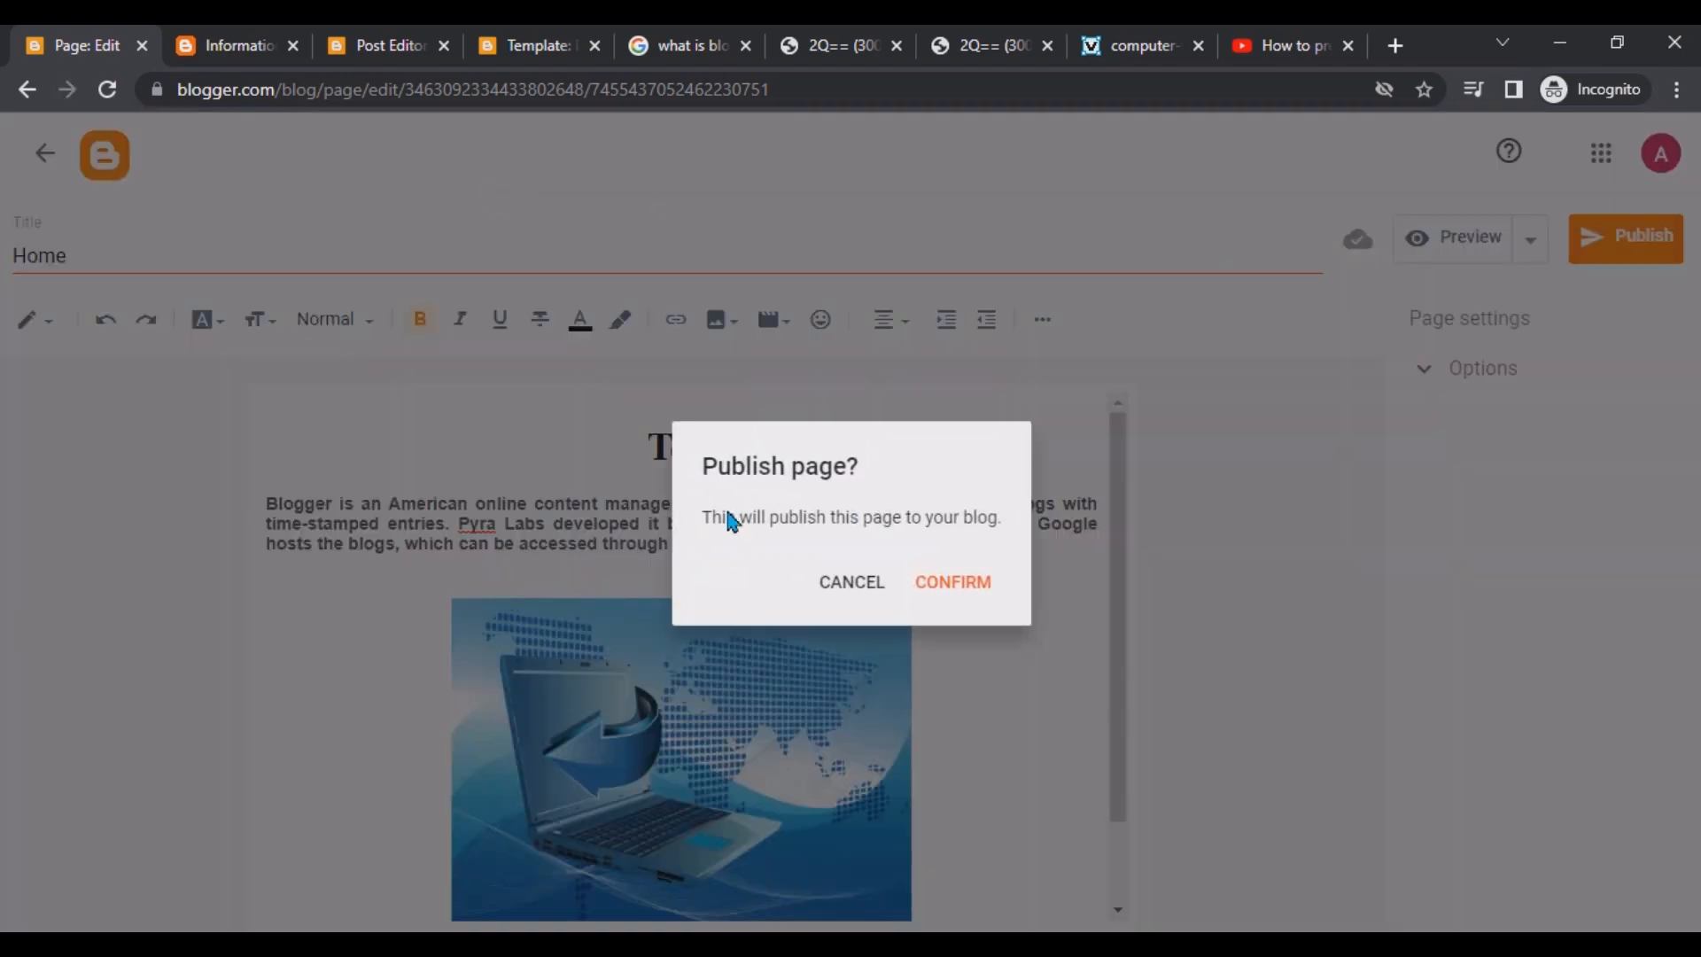
{"action": "left_click", "coordinate": [973, 584]}
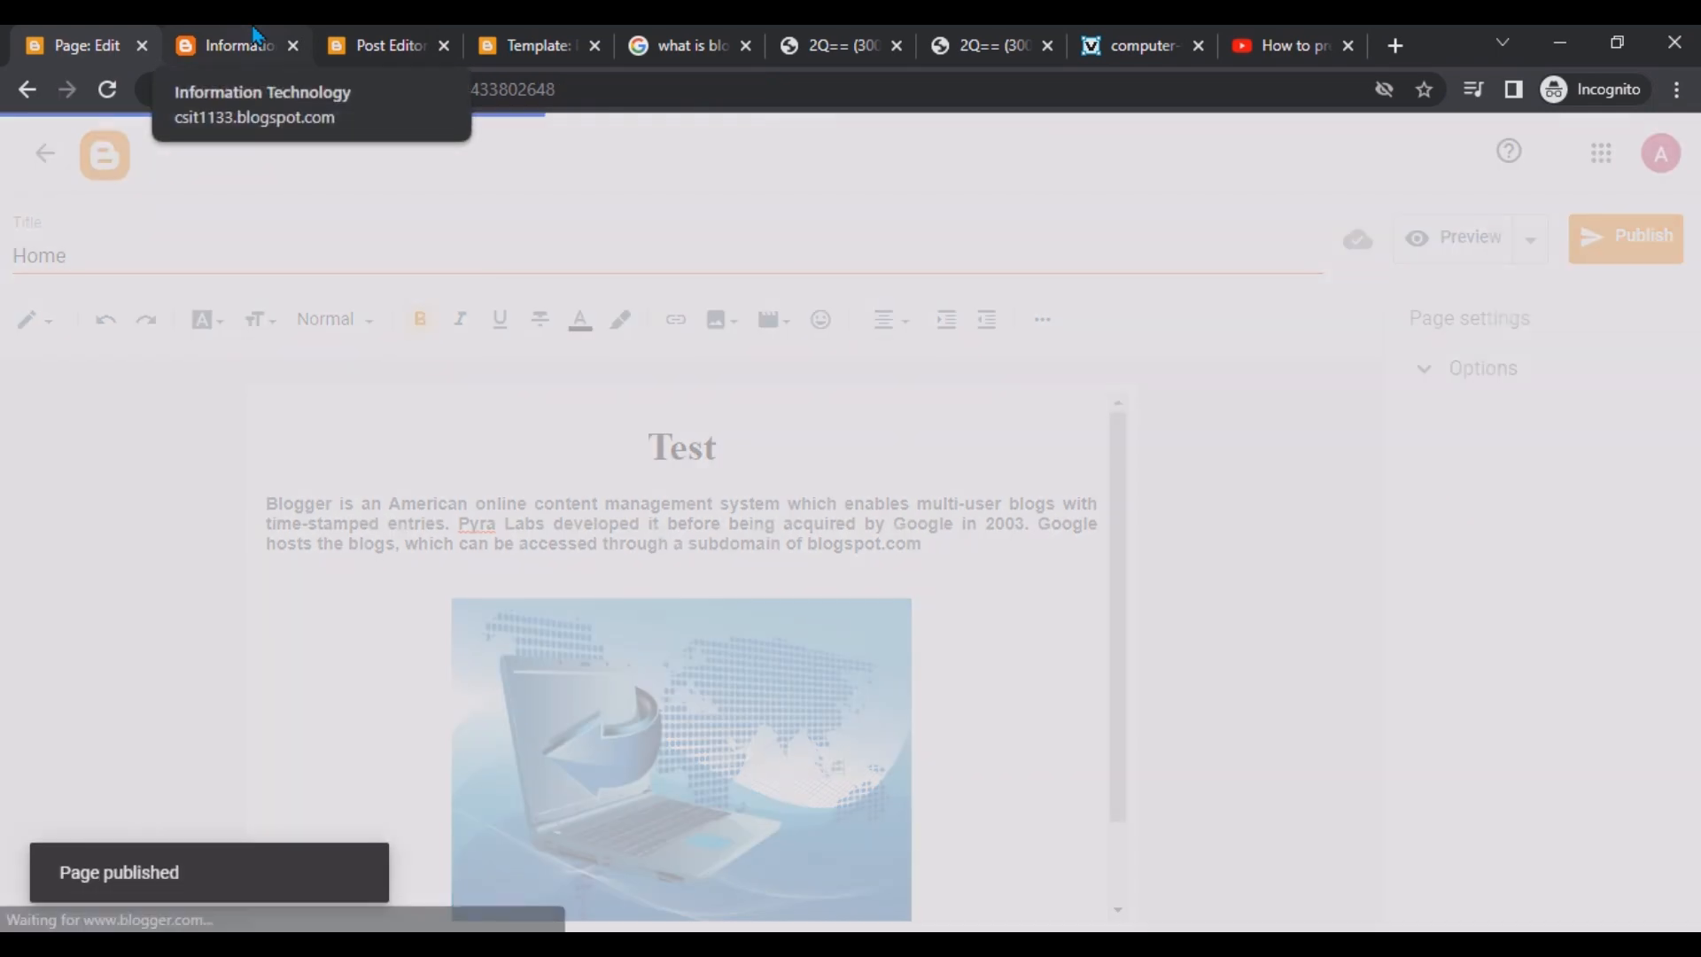
Open the blog's main address csit1133.blogspot.com in the blog tab.
{"action": "left_click", "coordinate": [254, 42]}
{"action": "left_click", "coordinate": [106, 89]}
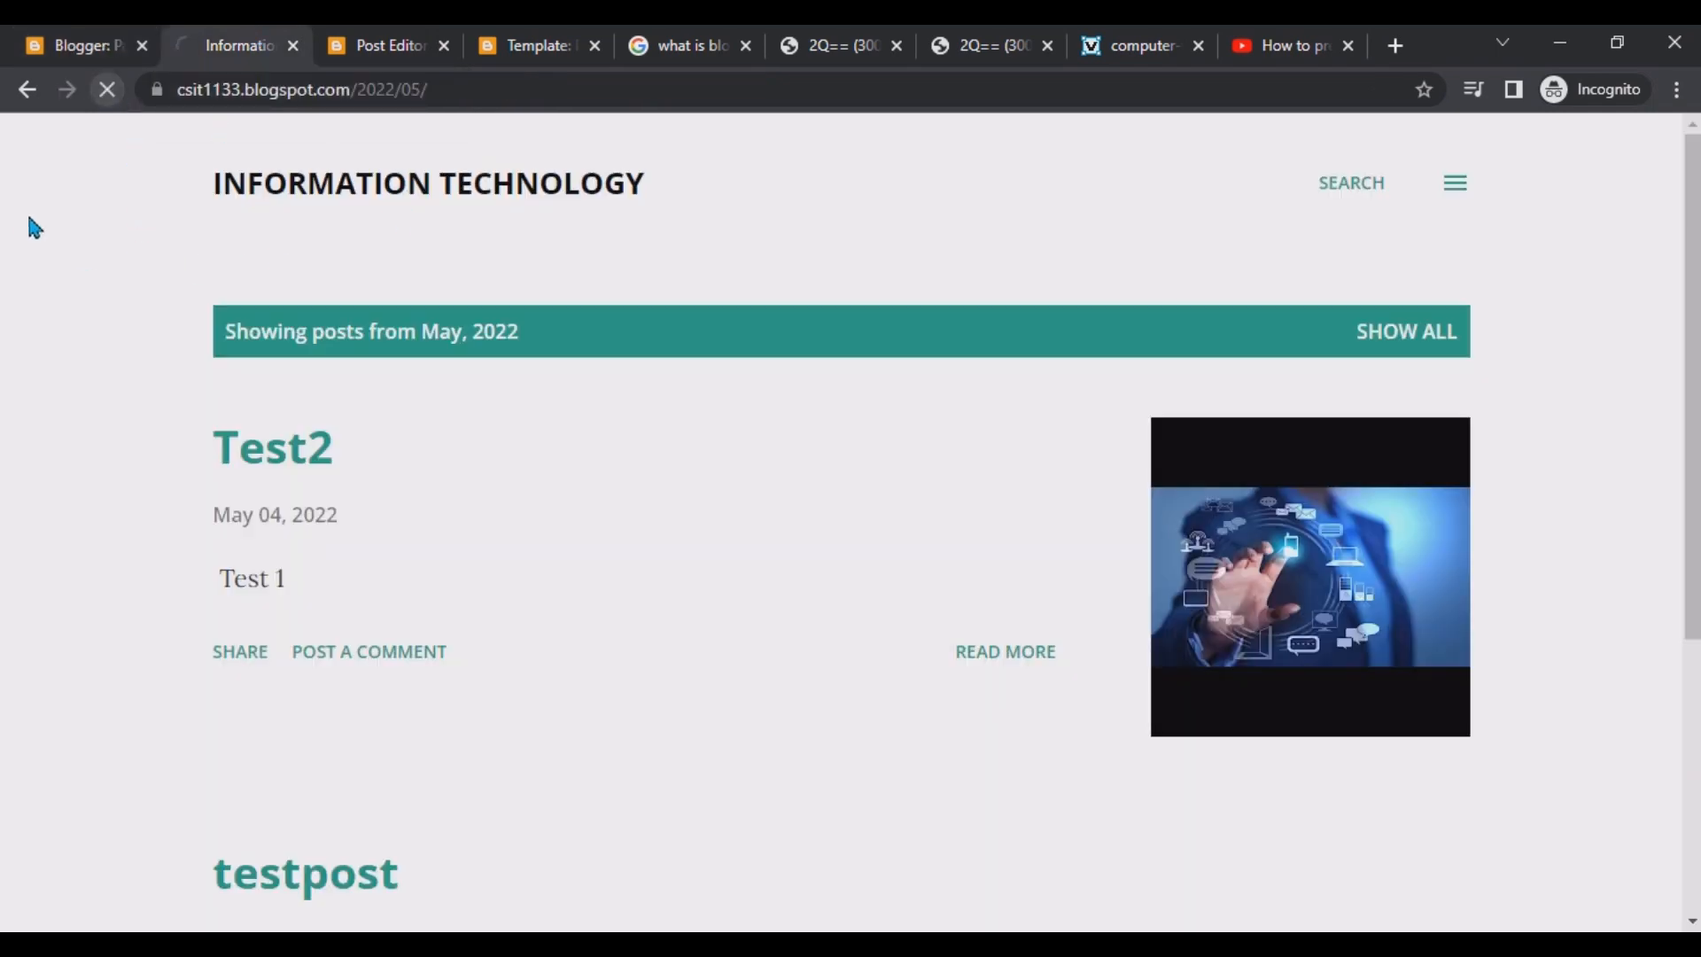
{"action": "left_click_drag", "start_coordinate": [507, 81], "coordinate": [377, 96]}
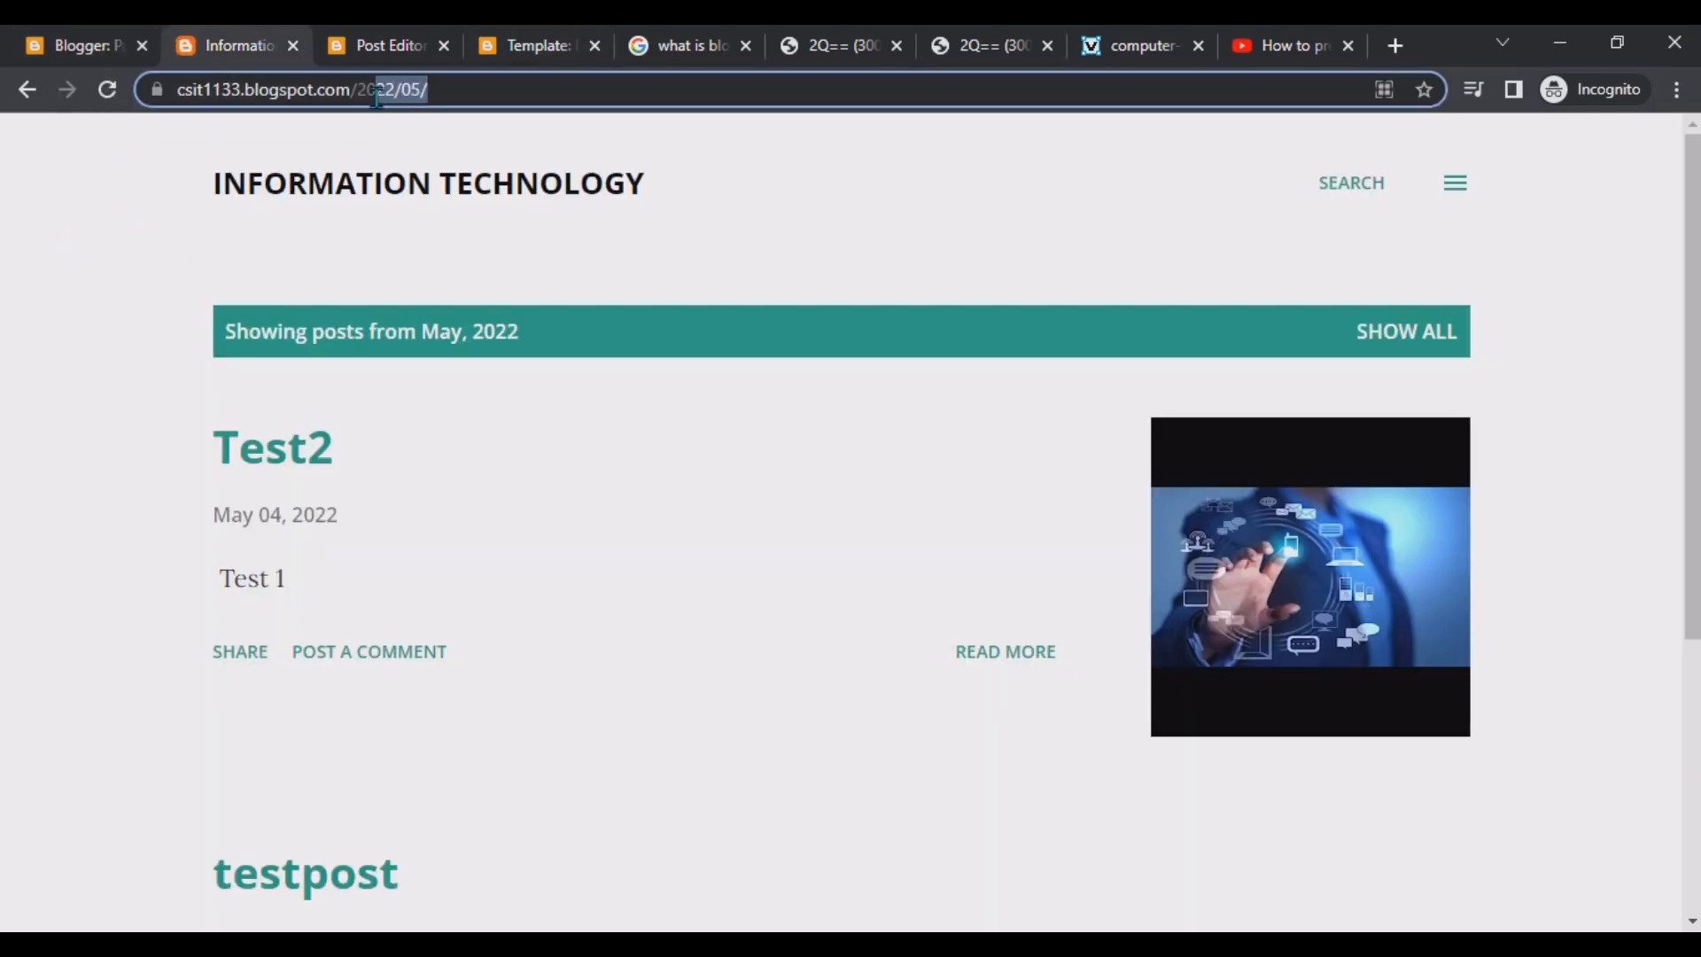
{"action": "key", "text": "BackSpace"}
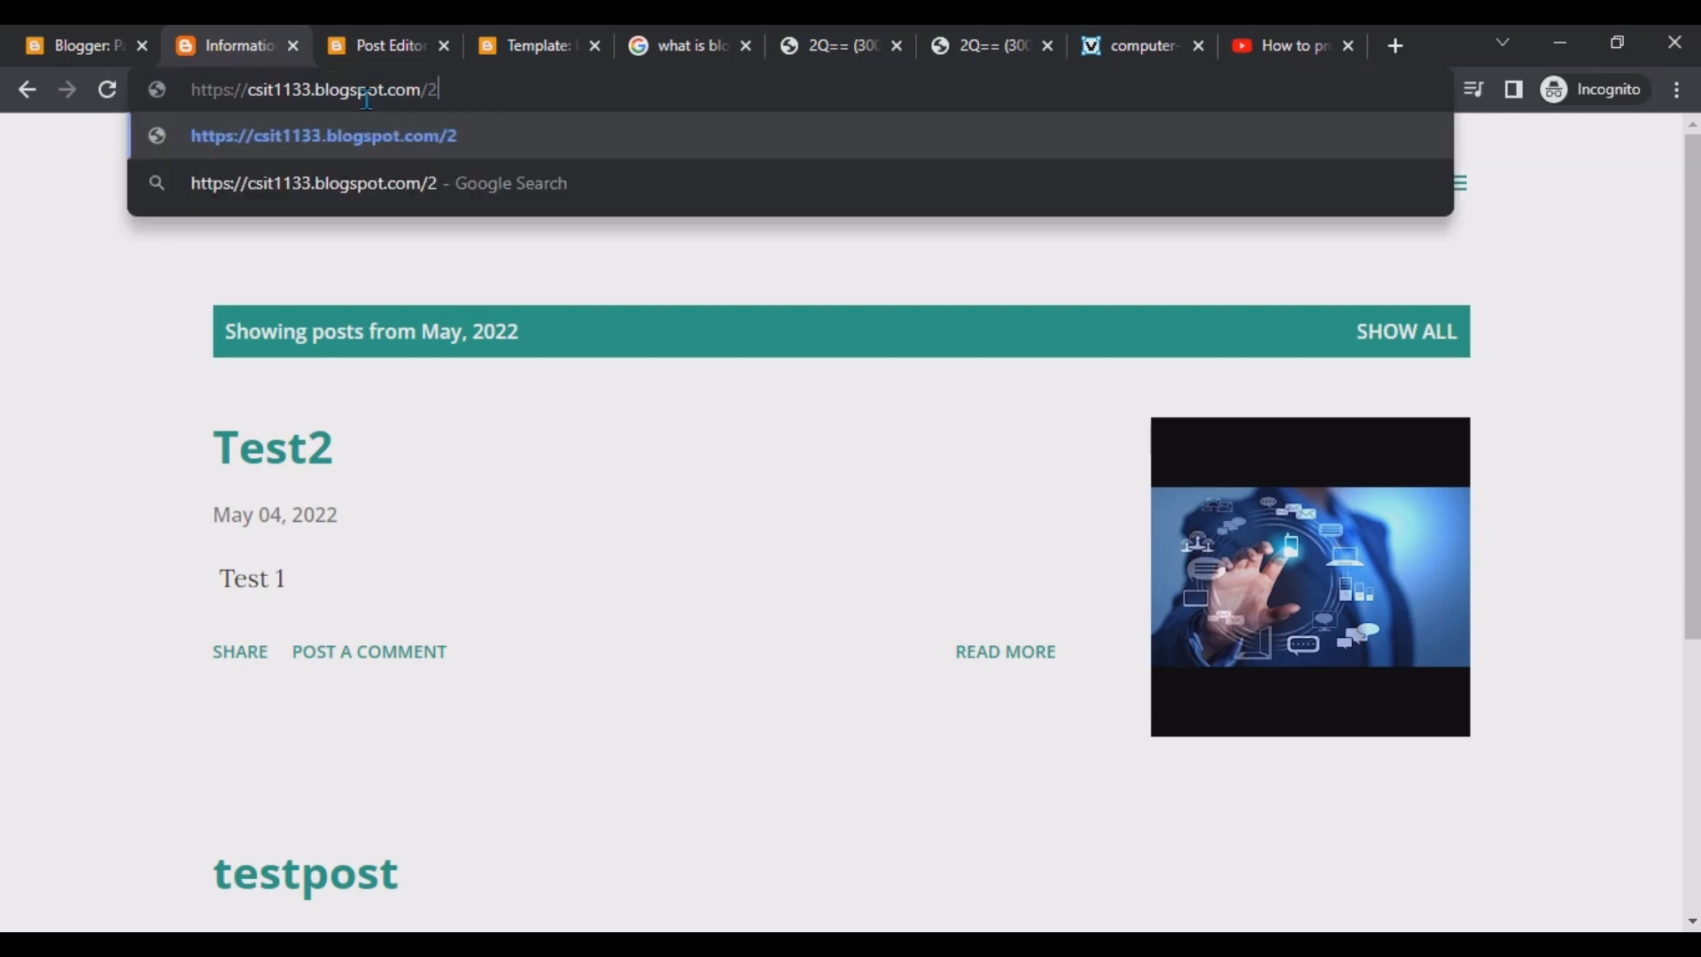
{"action": "key", "text": "Return"}
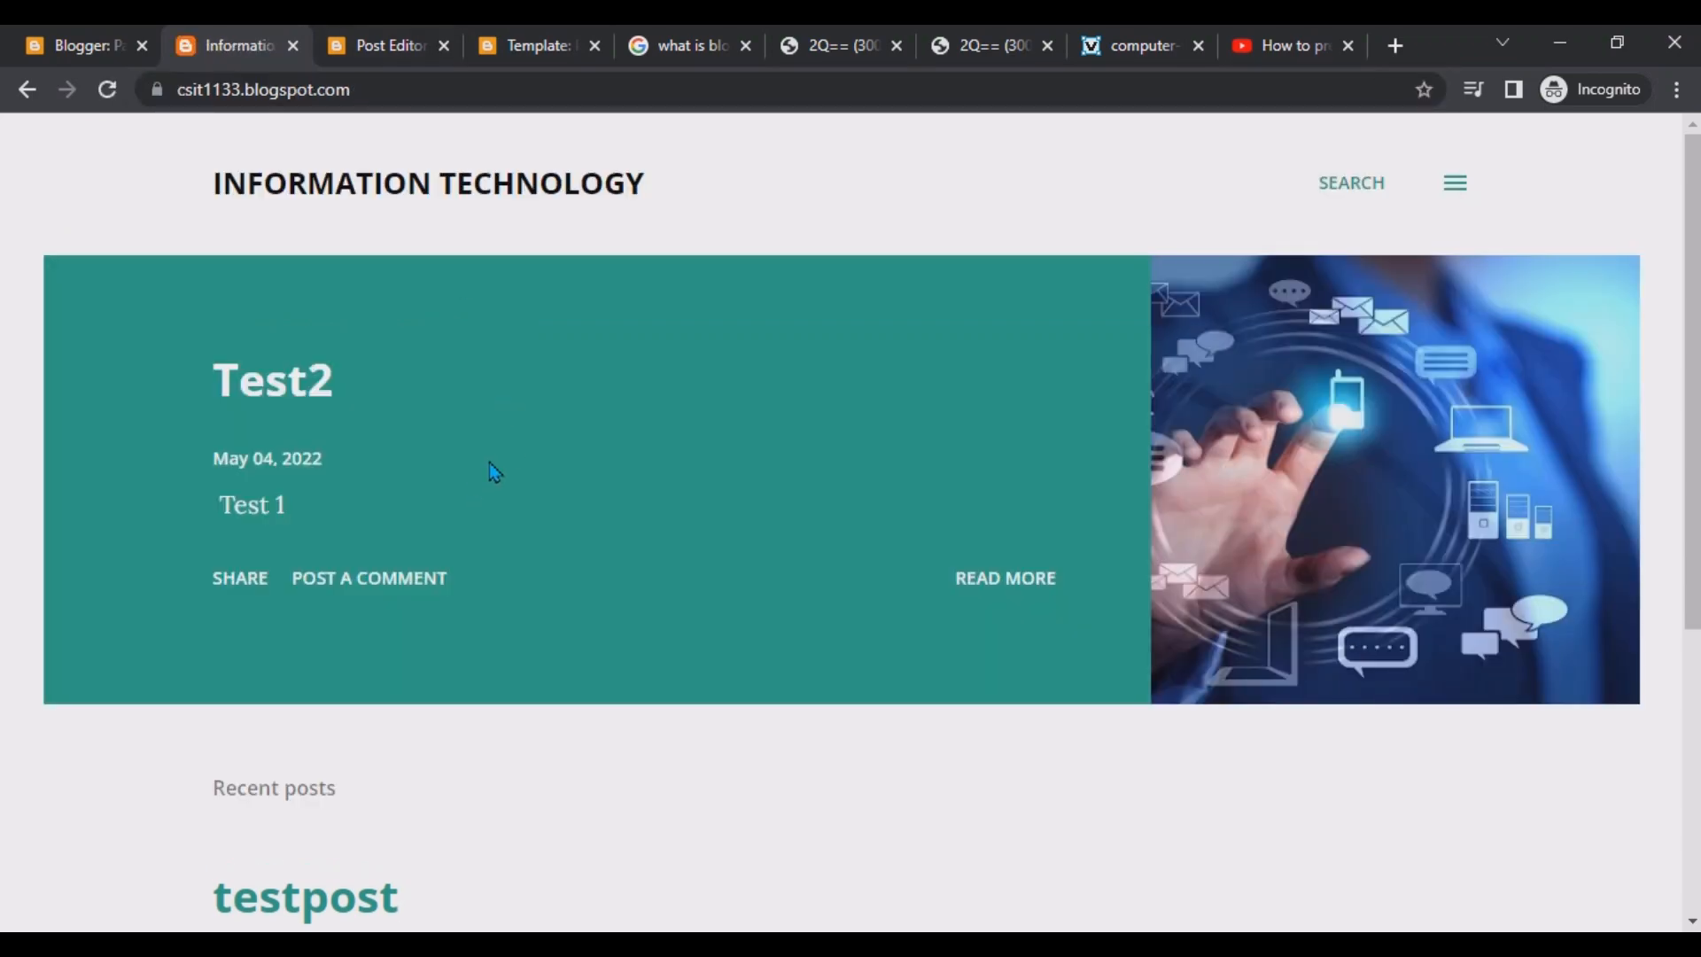
Review the live blog's side menu and posts, switching between the blog and the Blogger dashboard.
{"action": "left_click", "coordinate": [1455, 186]}
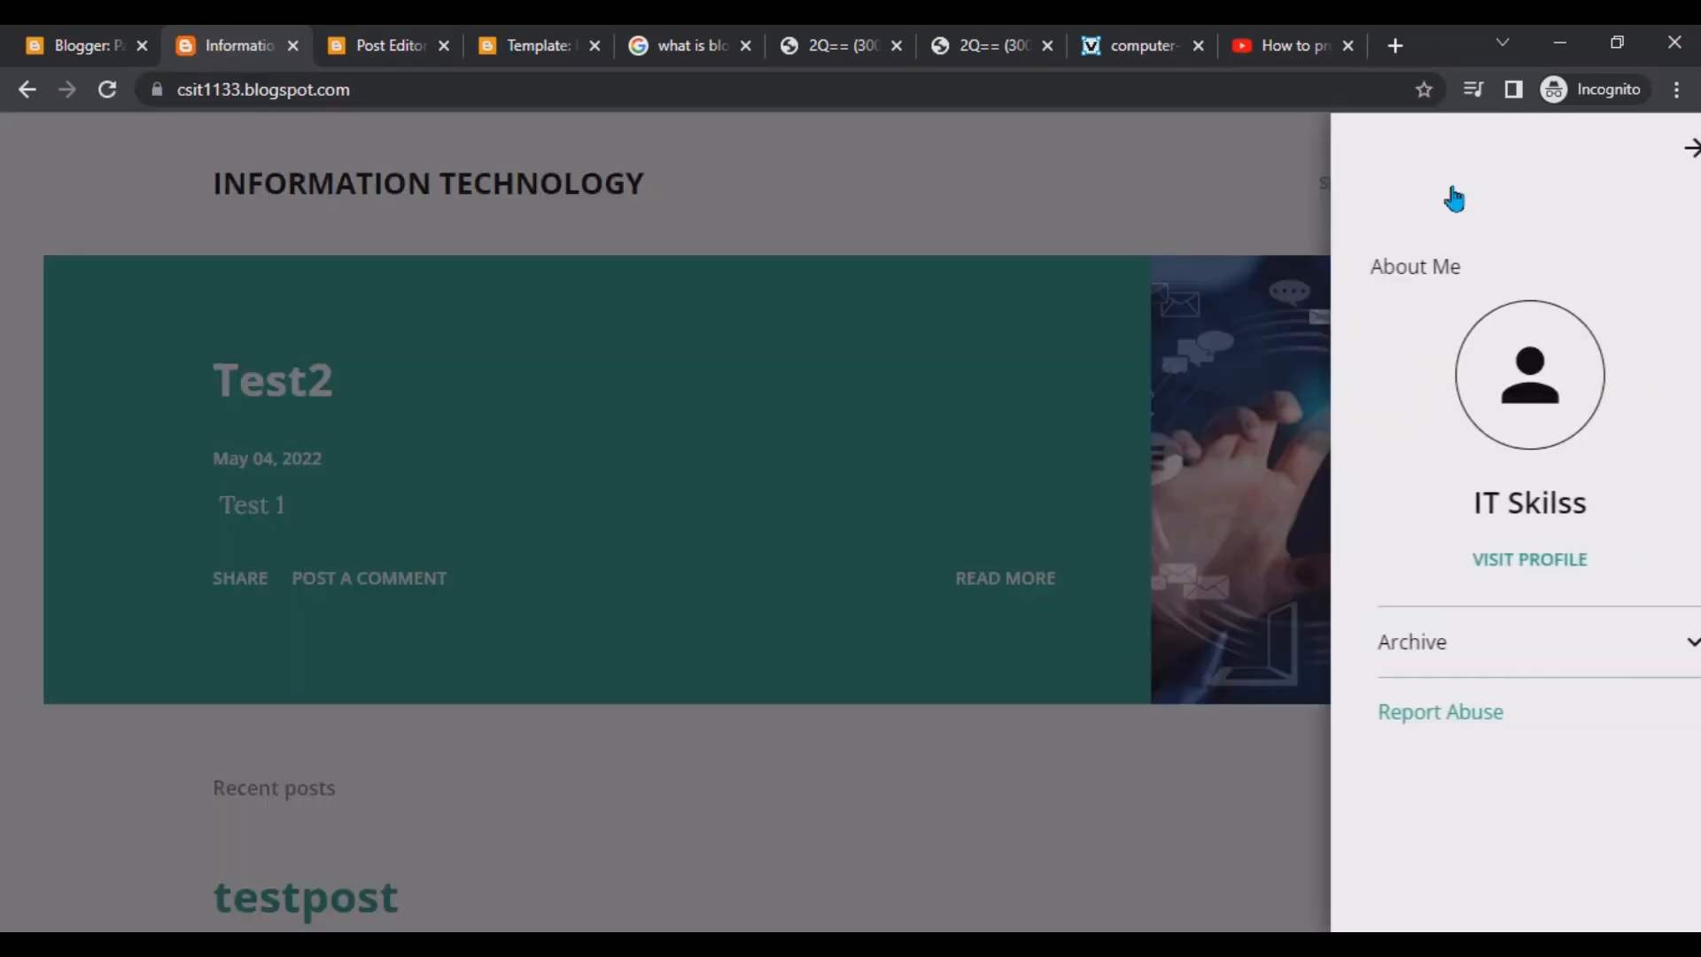
{"action": "left_click", "coordinate": [576, 200]}
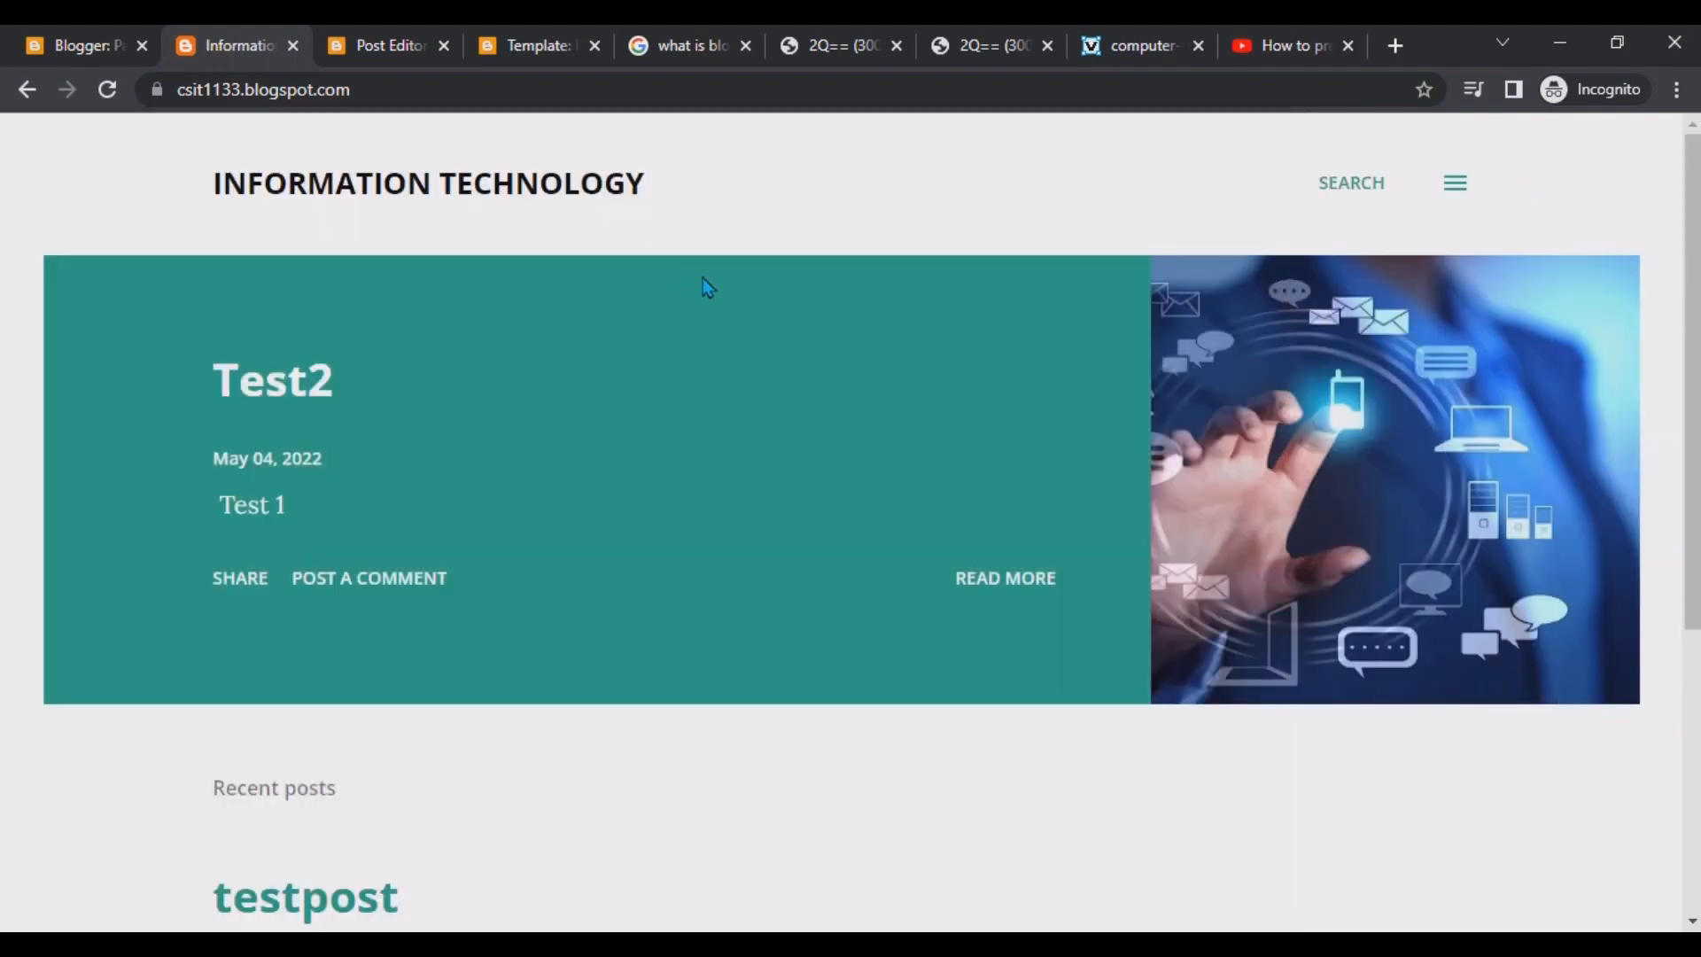
{"action": "scroll", "coordinate": [701, 279], "scroll_direction": "down", "scroll_amount": 5}
{"action": "scroll", "coordinate": [703, 284], "scroll_direction": "up", "scroll_amount": 5}
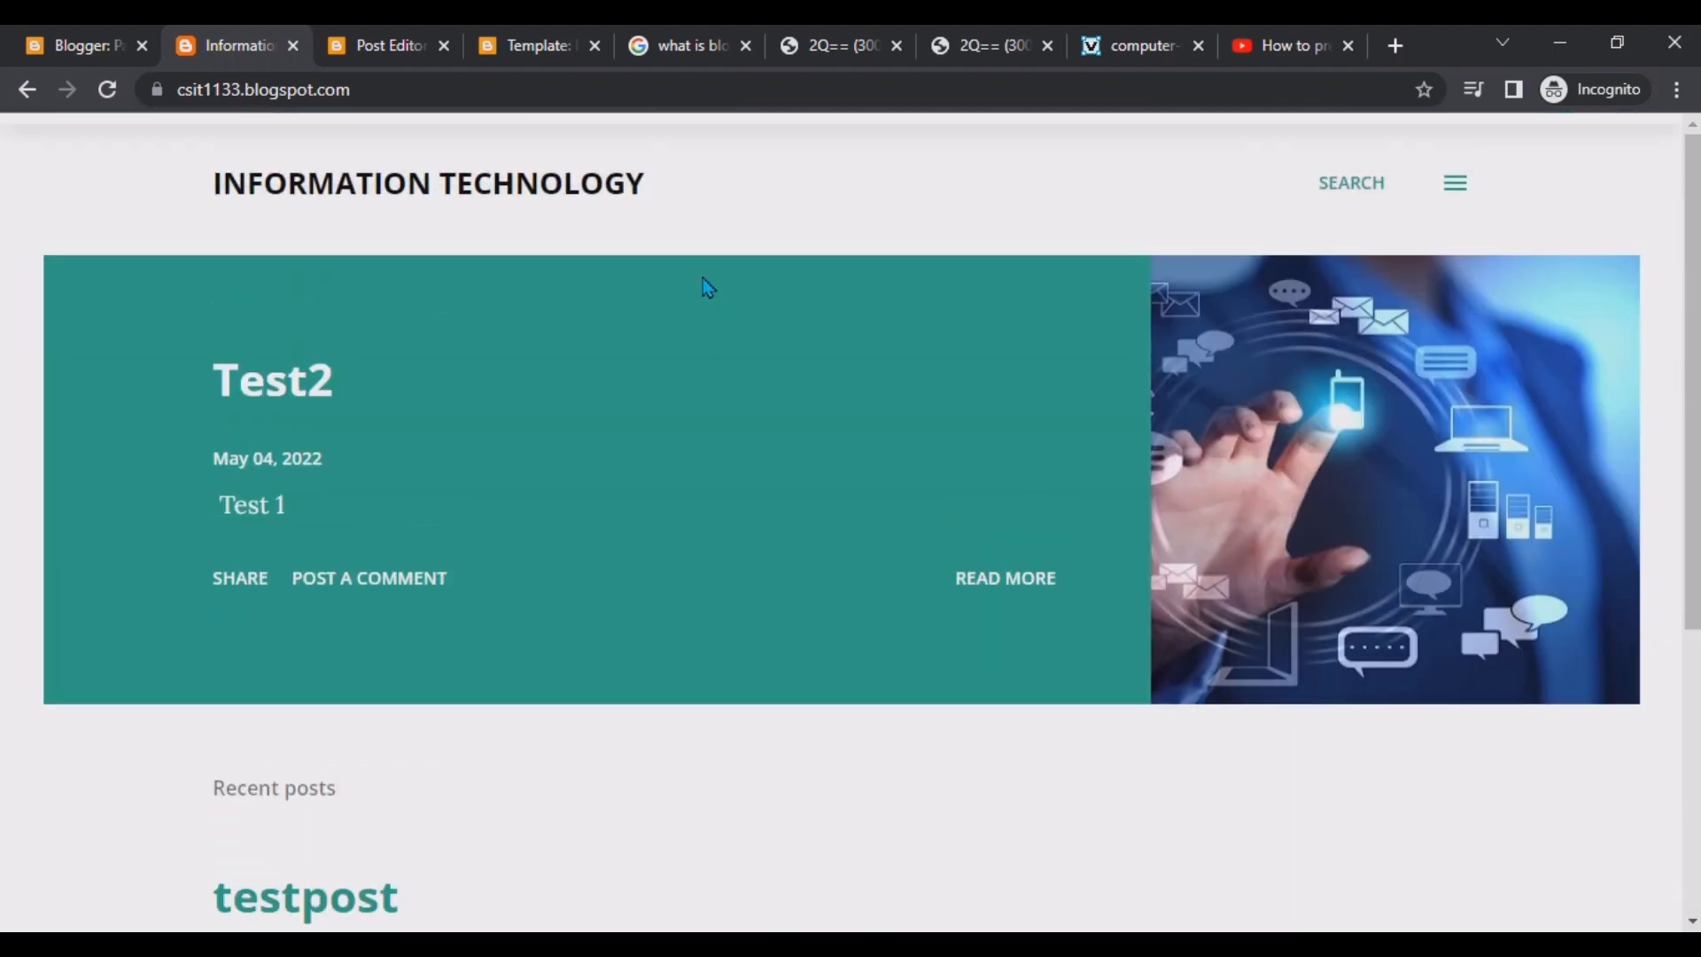
{"action": "left_click", "coordinate": [53, 32]}
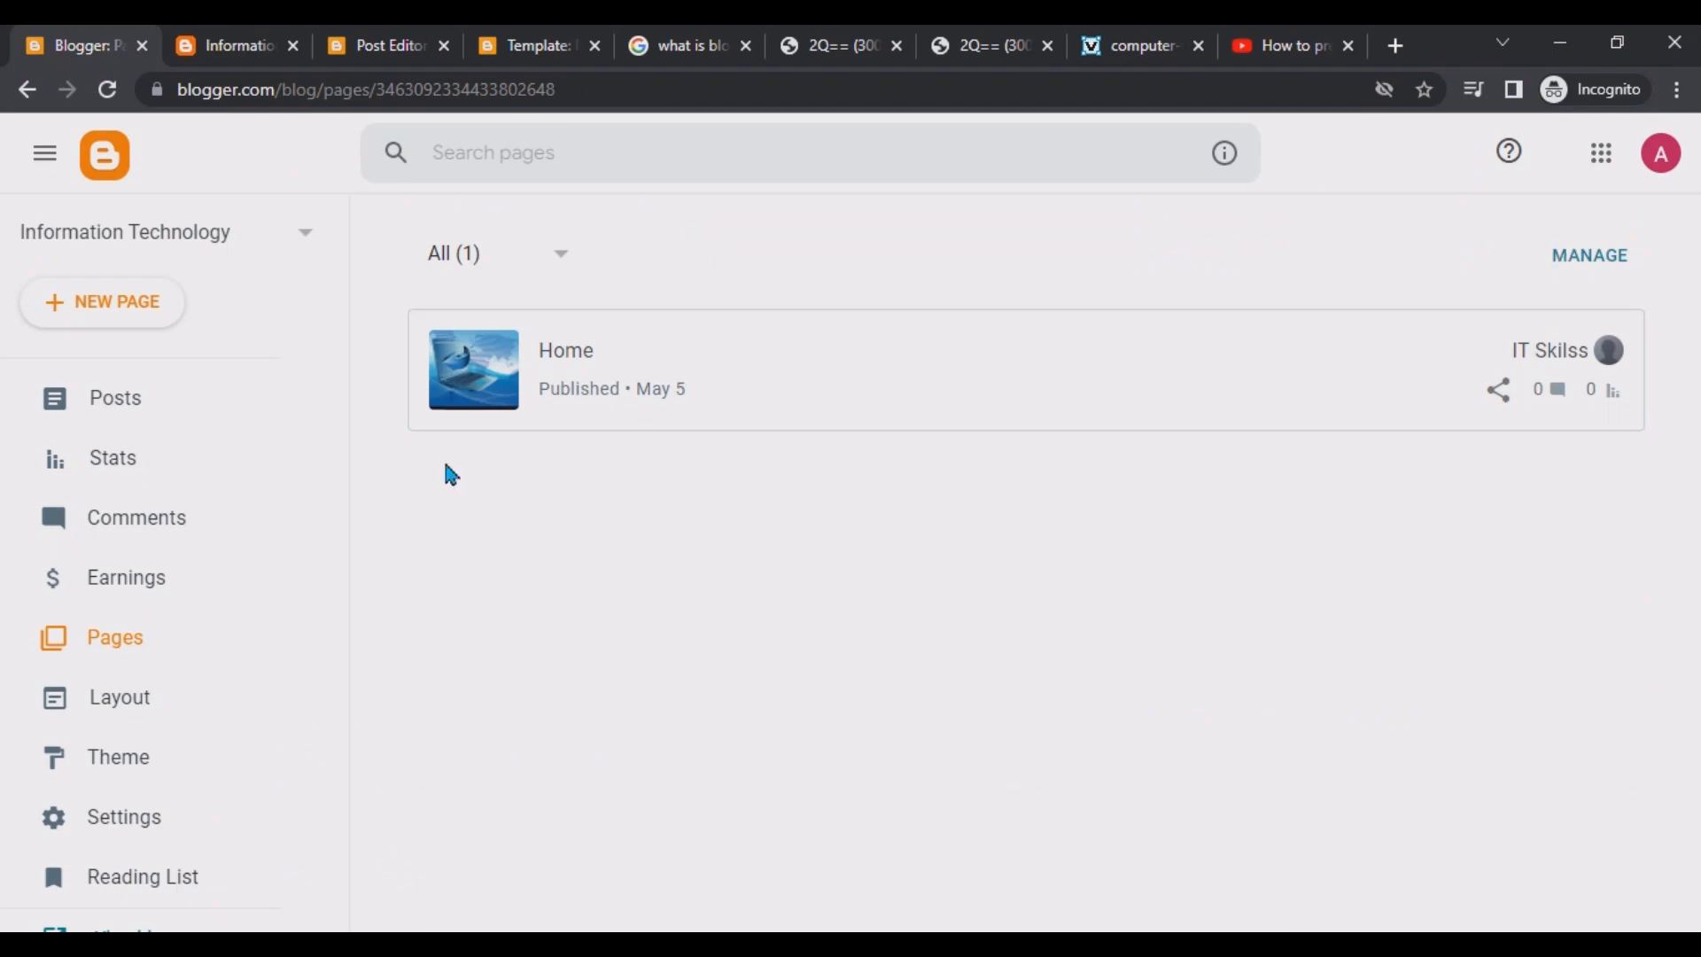
{"action": "left_click", "coordinate": [231, 40]}
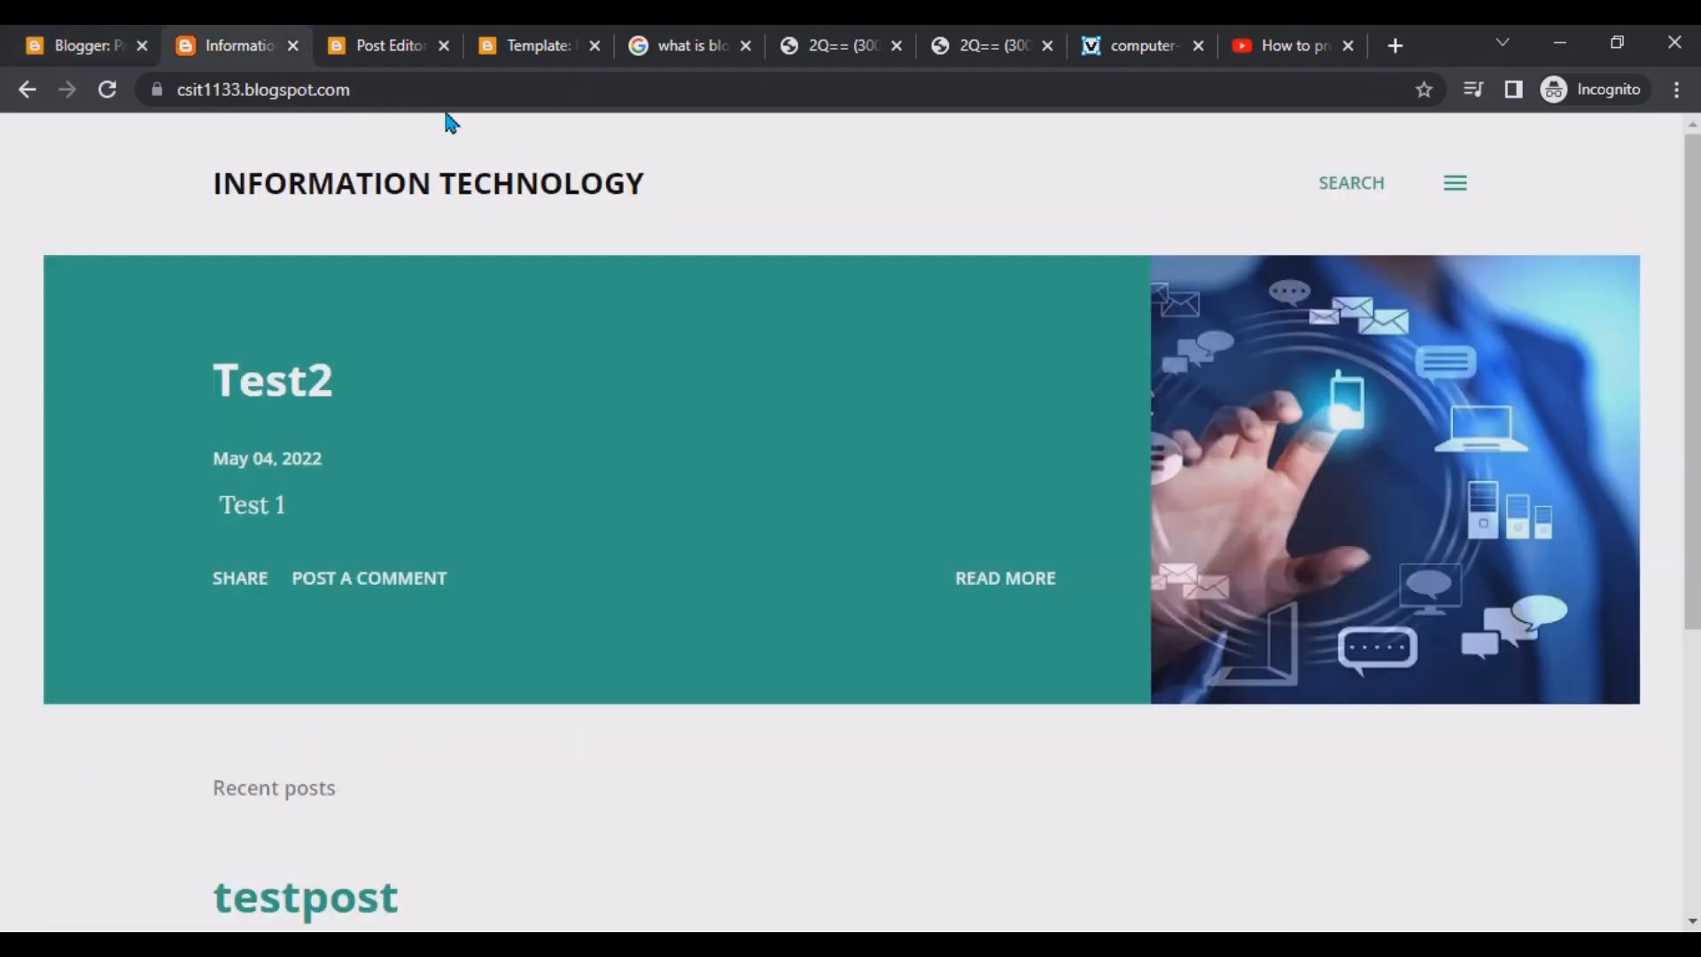
{"action": "scroll", "coordinate": [569, 608], "scroll_direction": "down", "scroll_amount": 5}
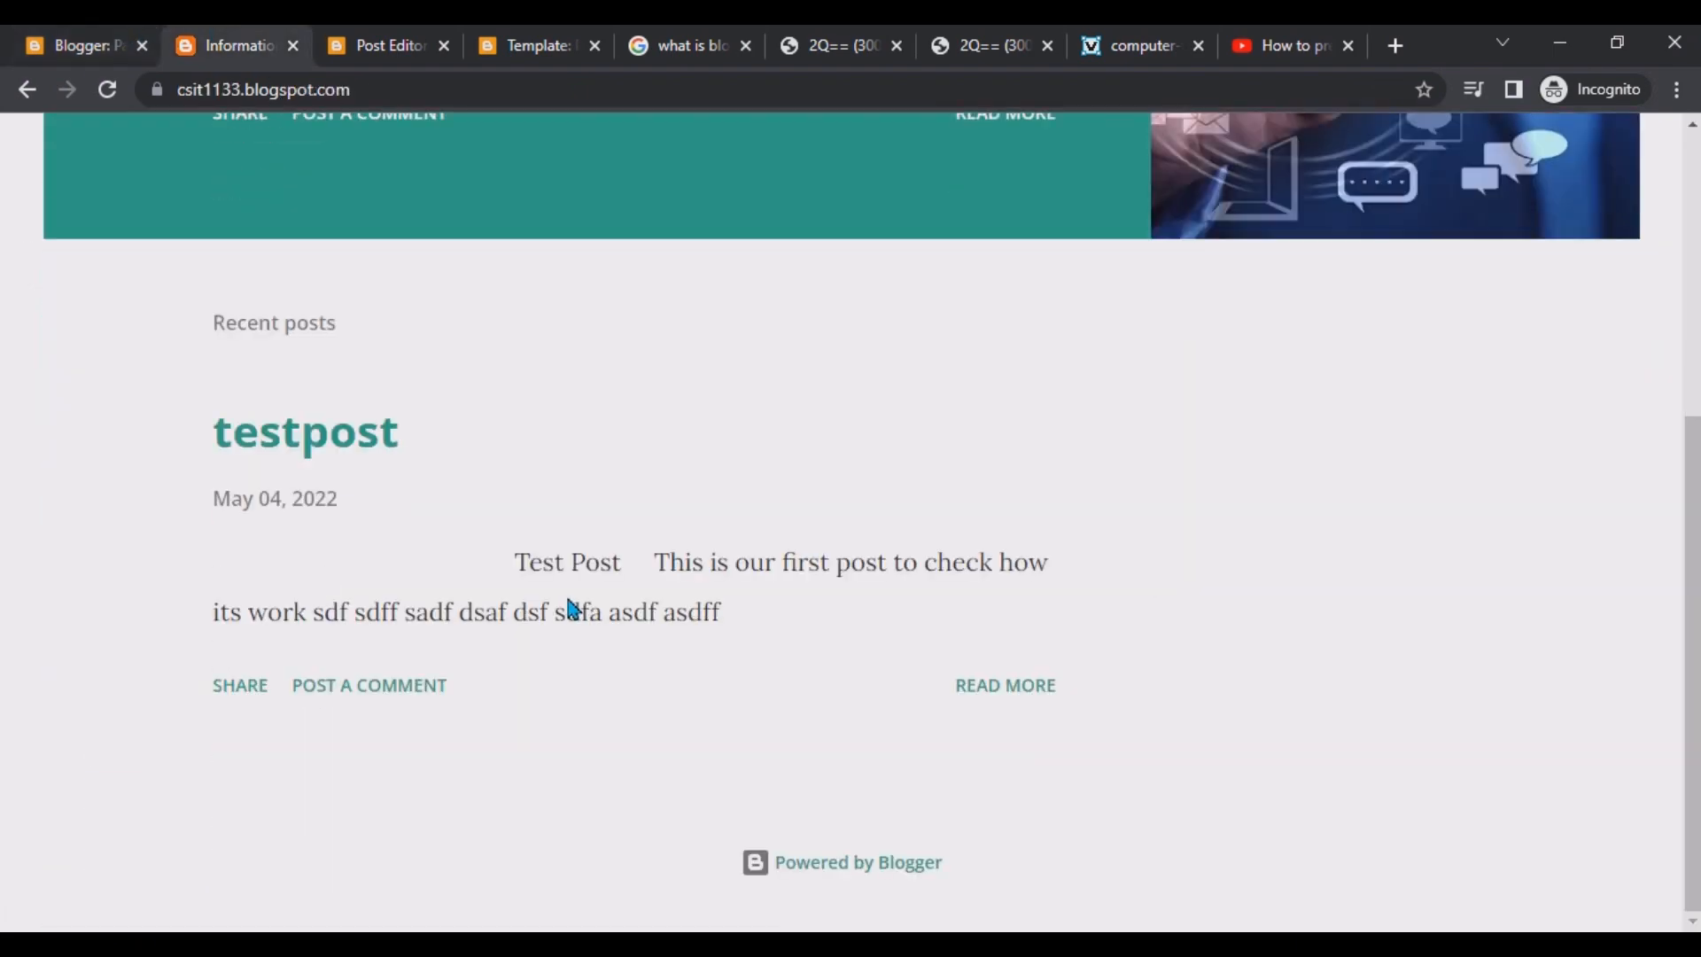
{"action": "scroll", "coordinate": [570, 599], "scroll_direction": "up", "scroll_amount": 5}
{"action": "left_click", "coordinate": [51, 35]}
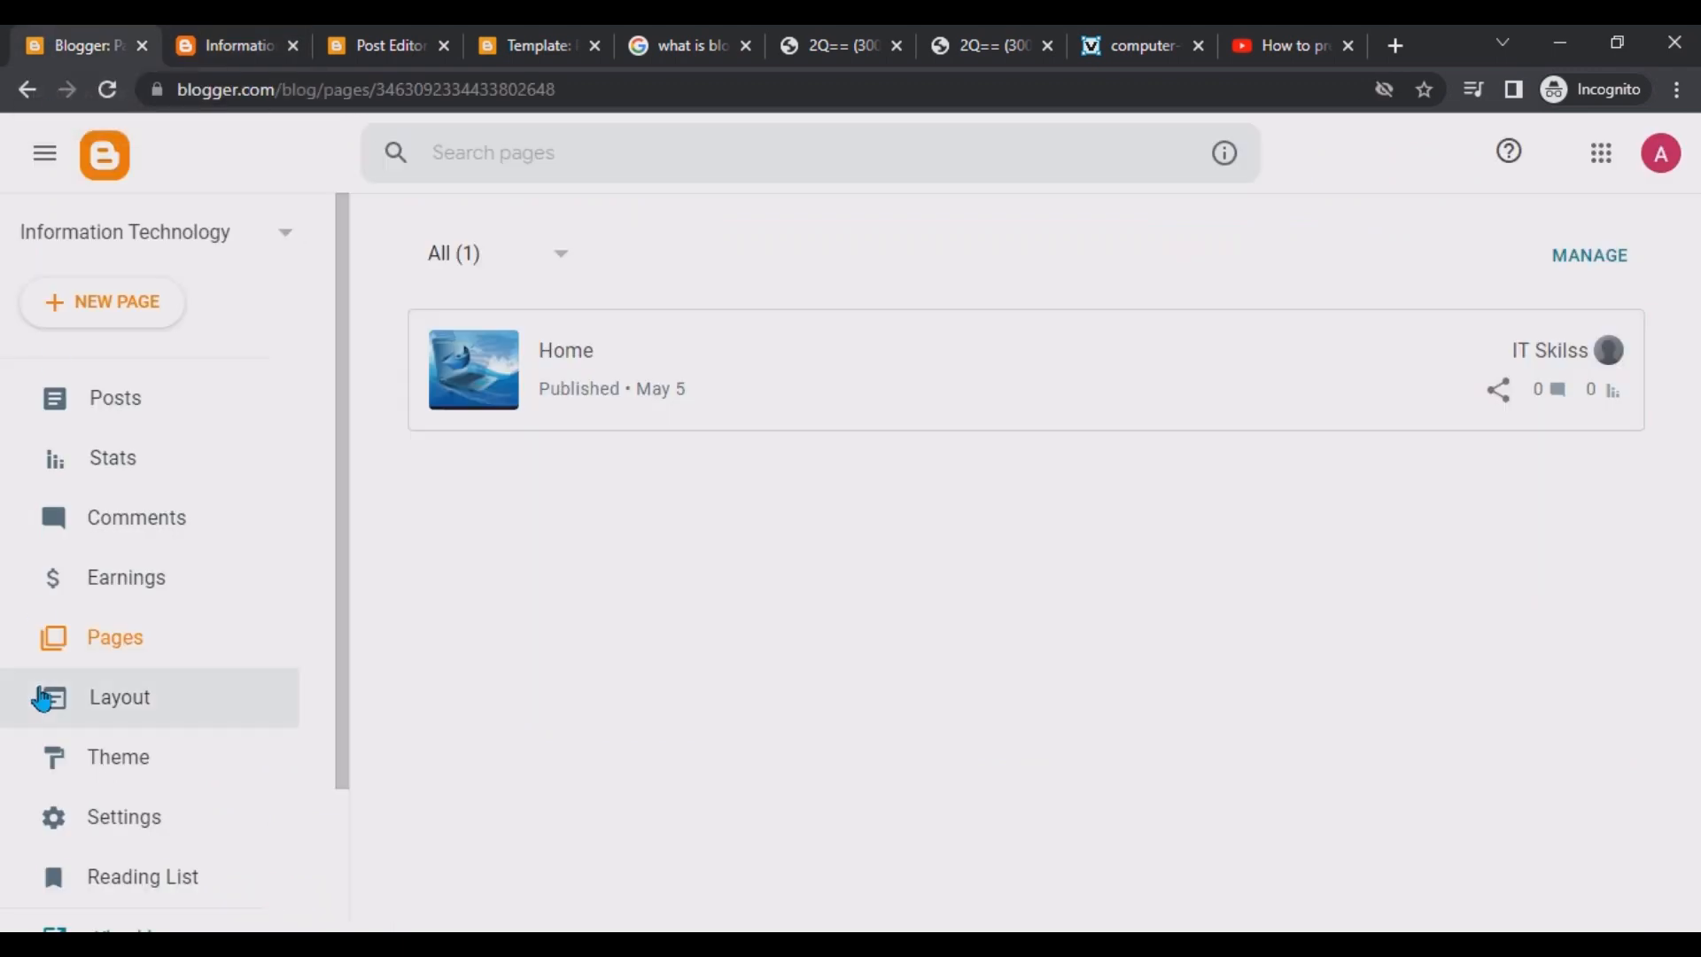
In Layout, turn on Show this widget for the Pages gadget listing Home and save it.
{"action": "left_click", "coordinate": [113, 705]}
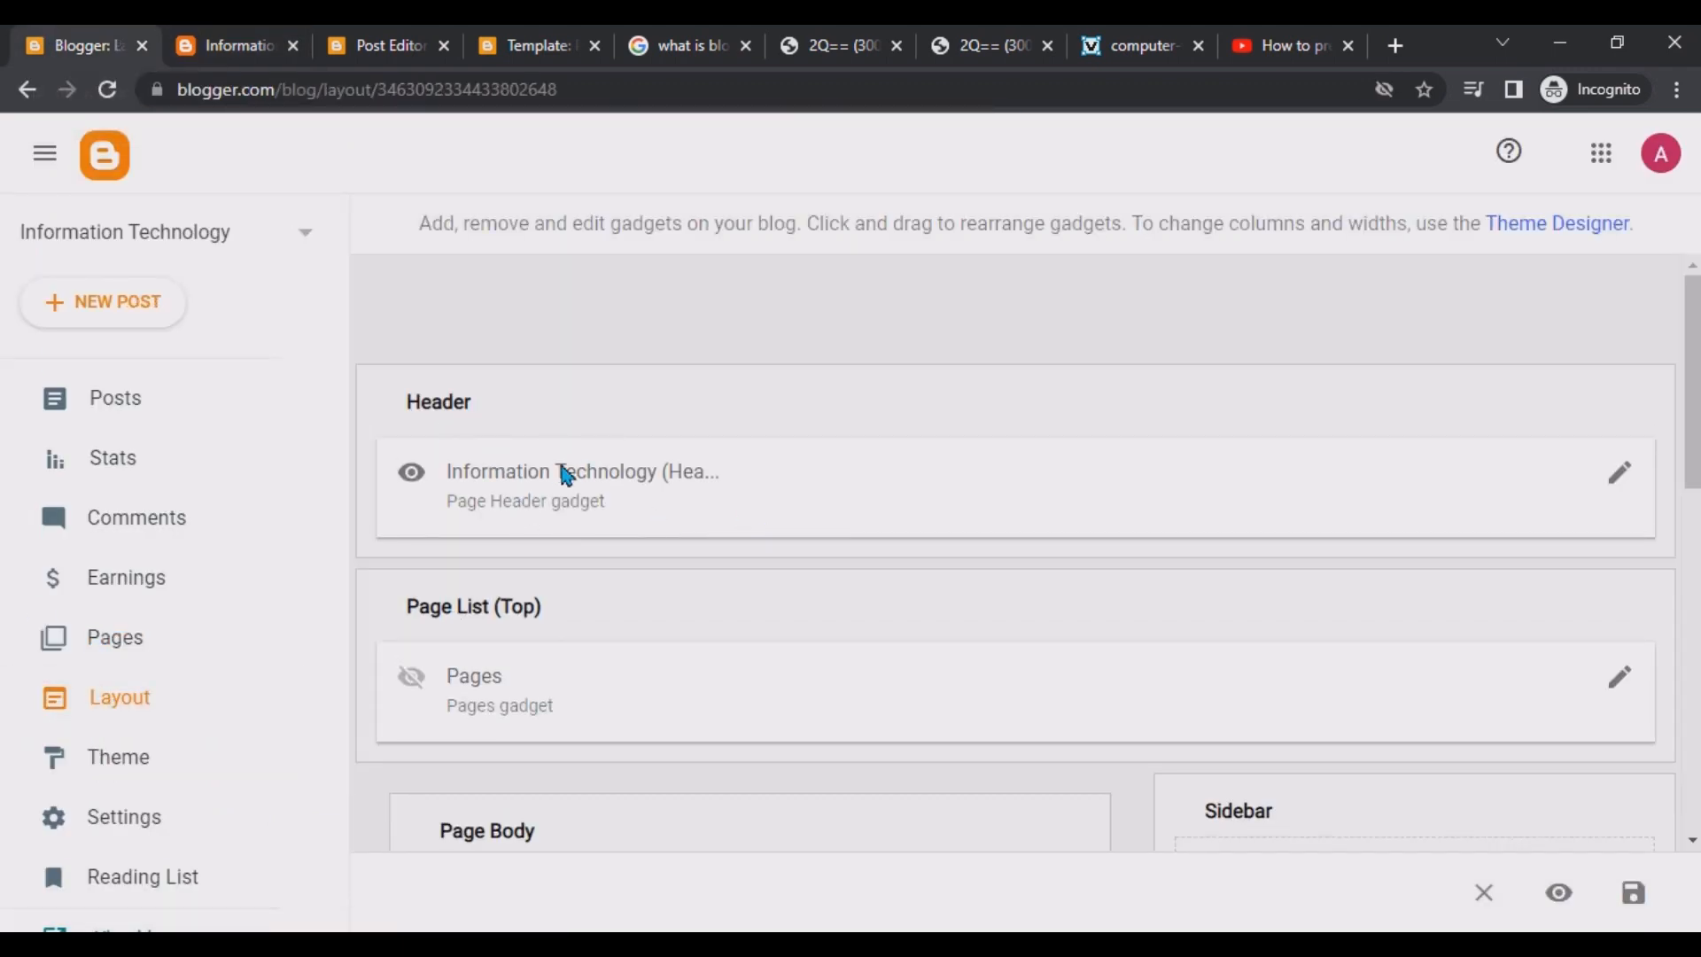
{"action": "left_click", "coordinate": [263, 38]}
{"action": "left_click", "coordinate": [99, 46]}
{"action": "scroll", "coordinate": [541, 678], "scroll_direction": "down", "scroll_amount": 2}
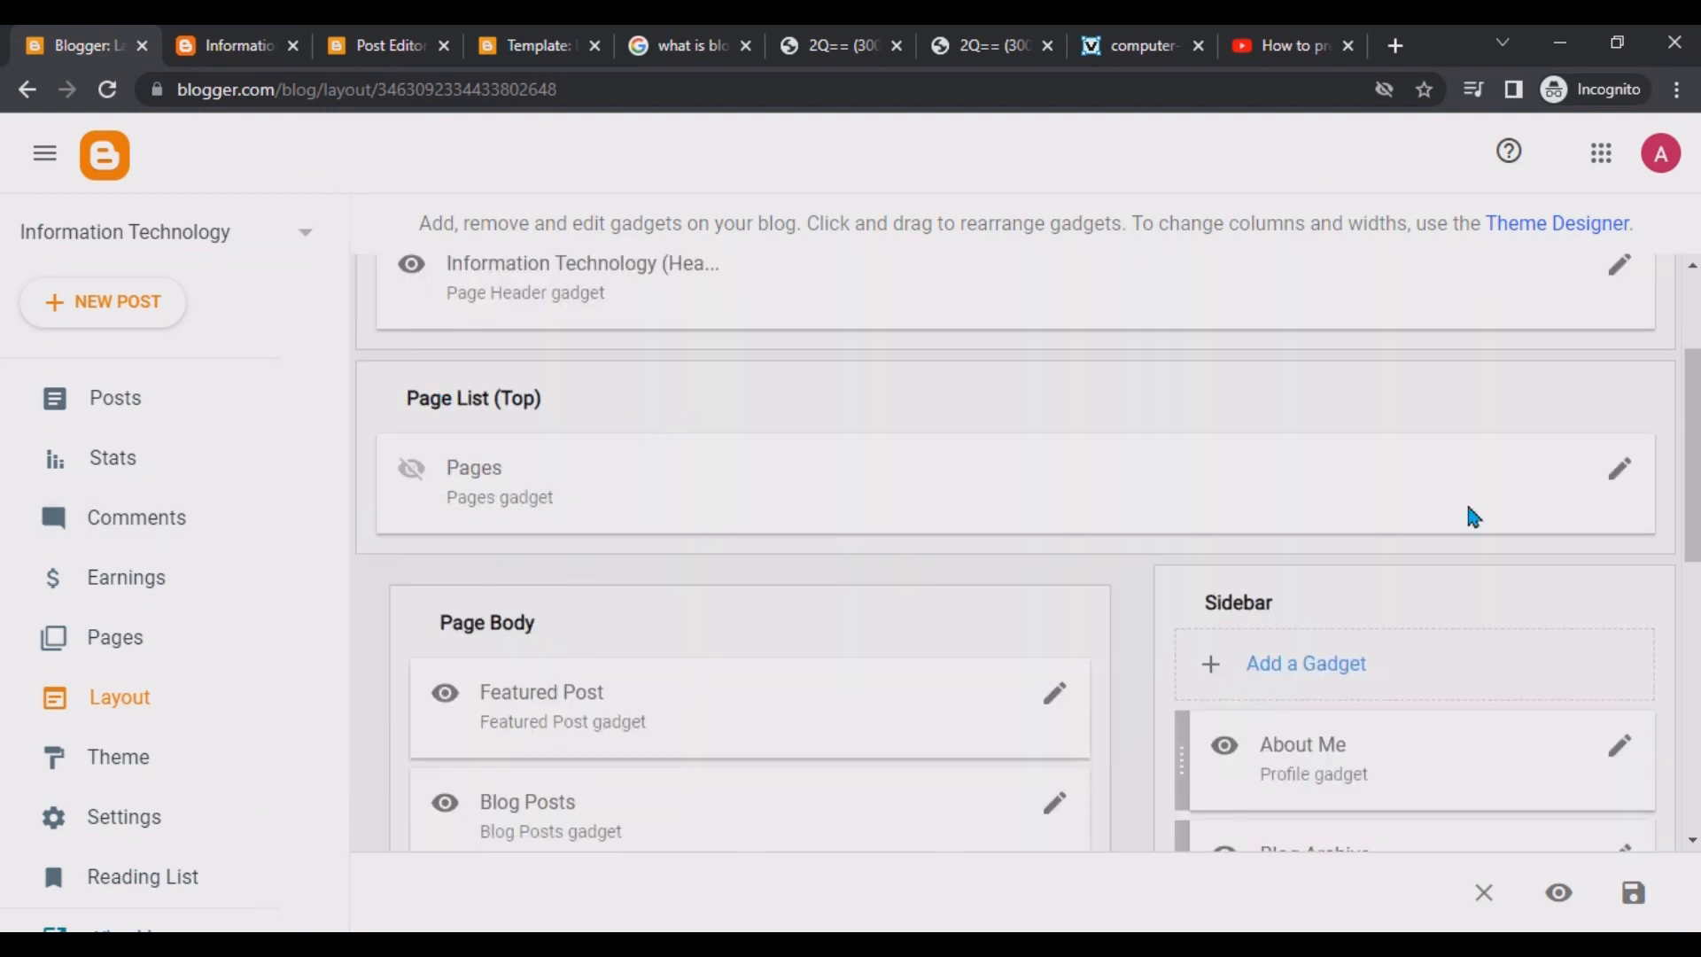
{"action": "left_click", "coordinate": [1620, 470]}
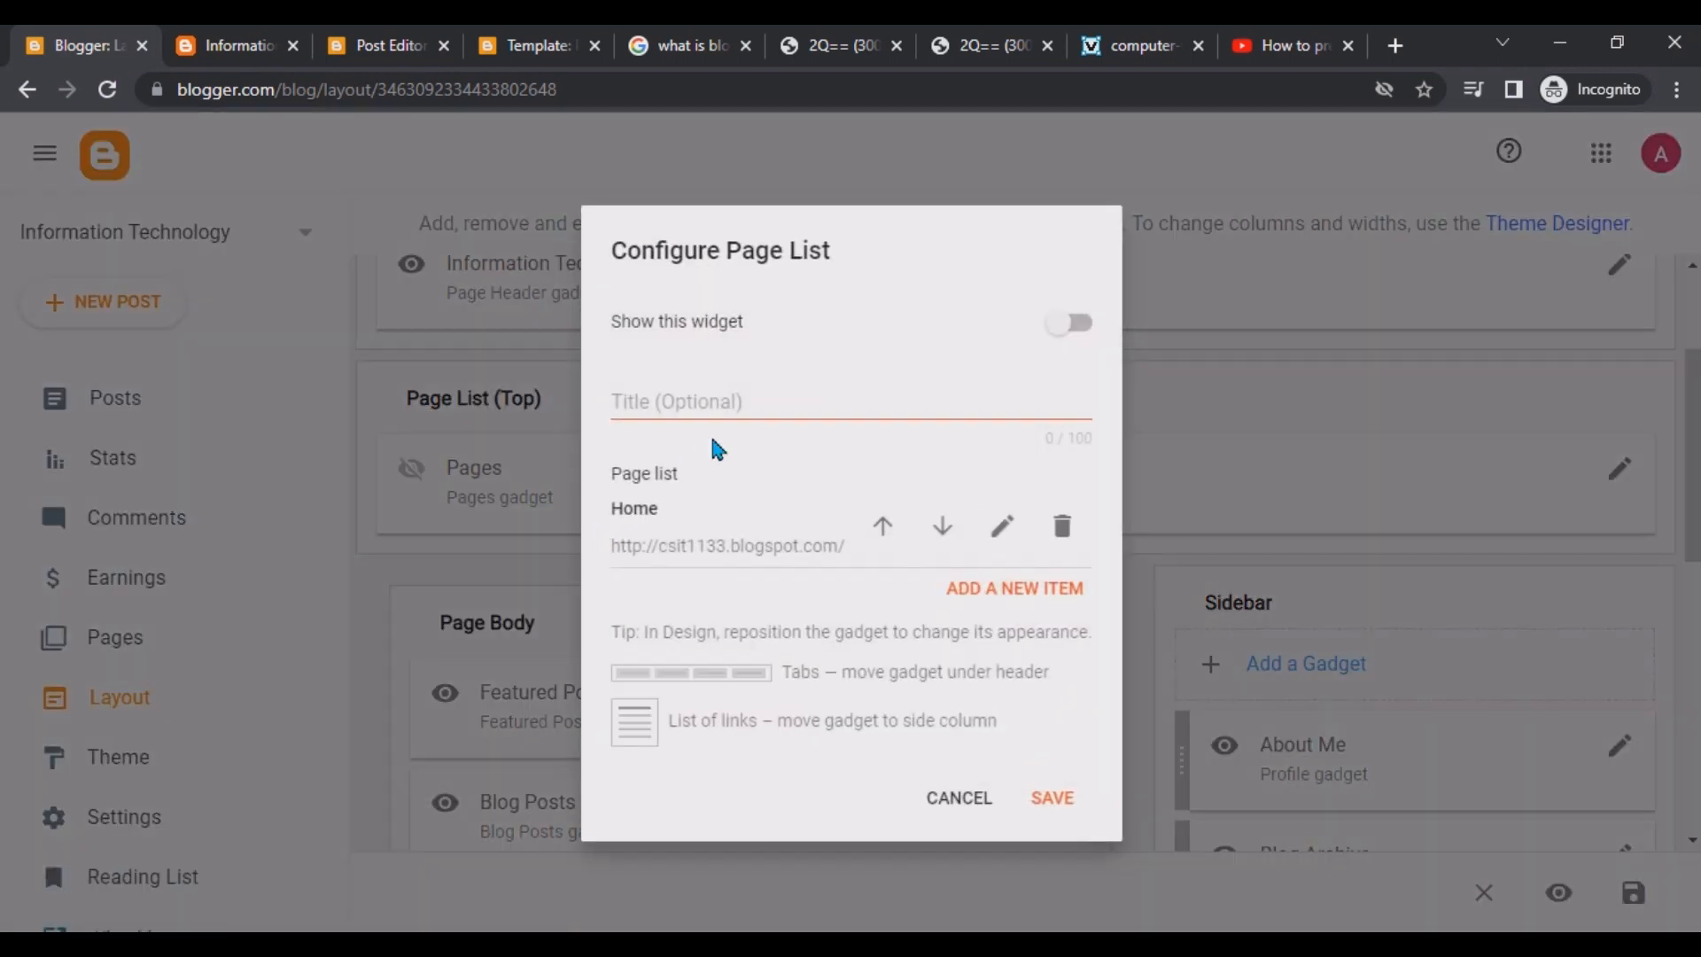
{"action": "left_click", "coordinate": [719, 401]}
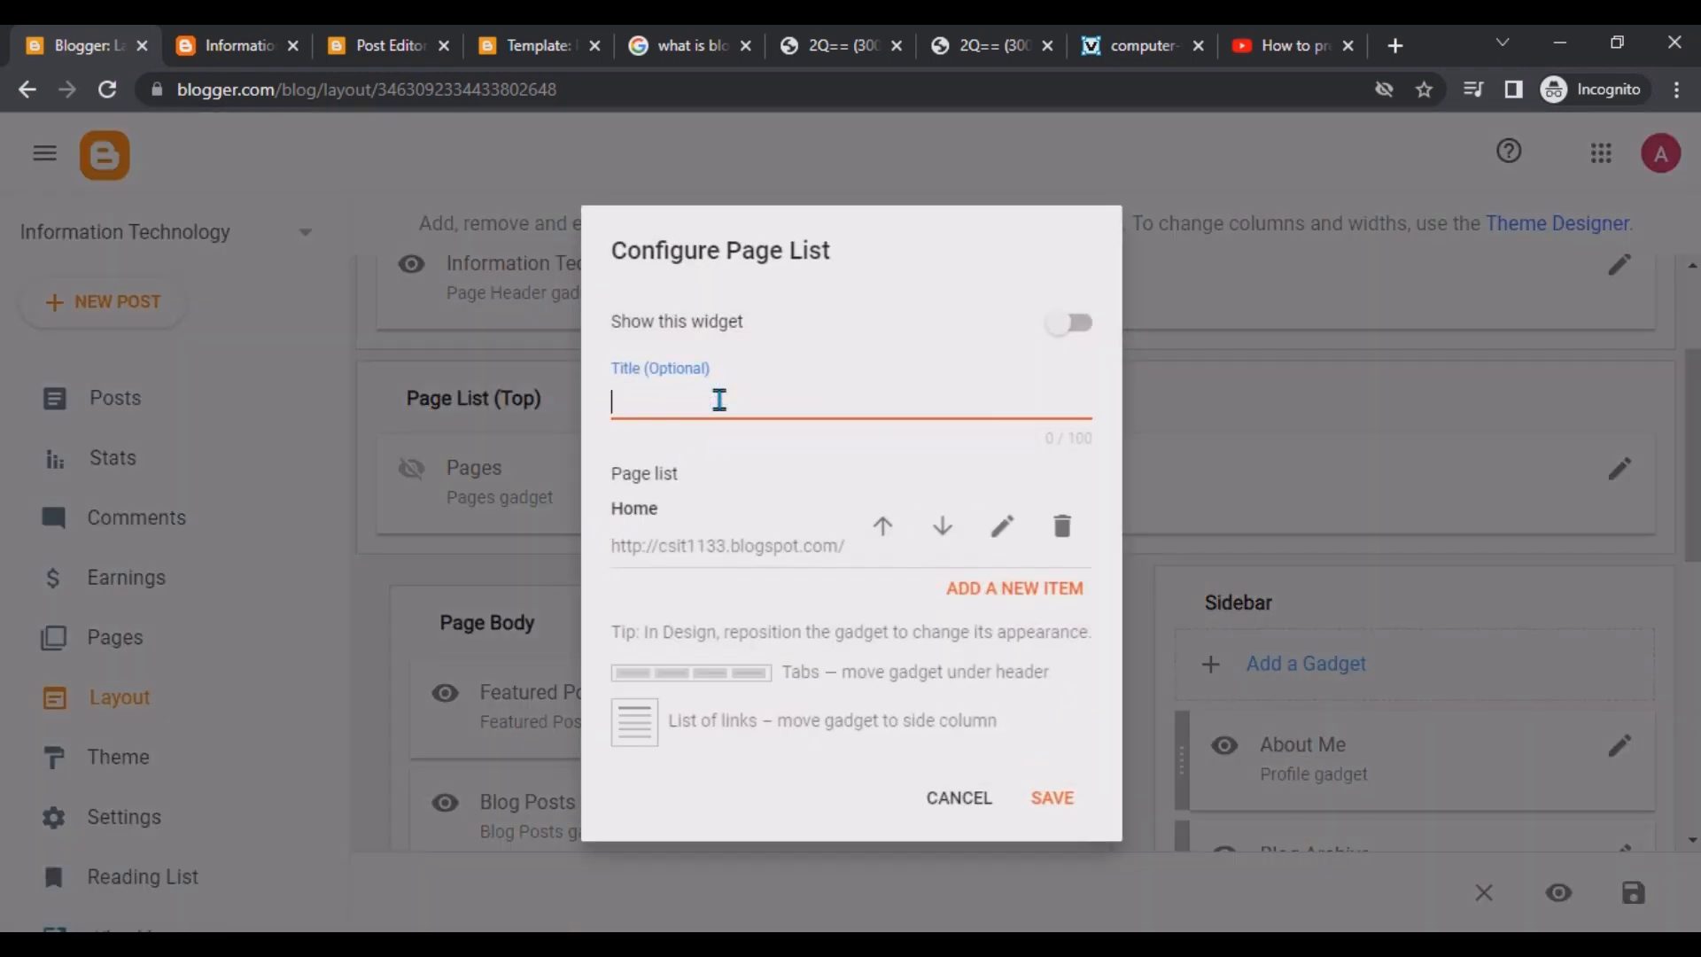
{"action": "left_click", "coordinate": [1077, 325]}
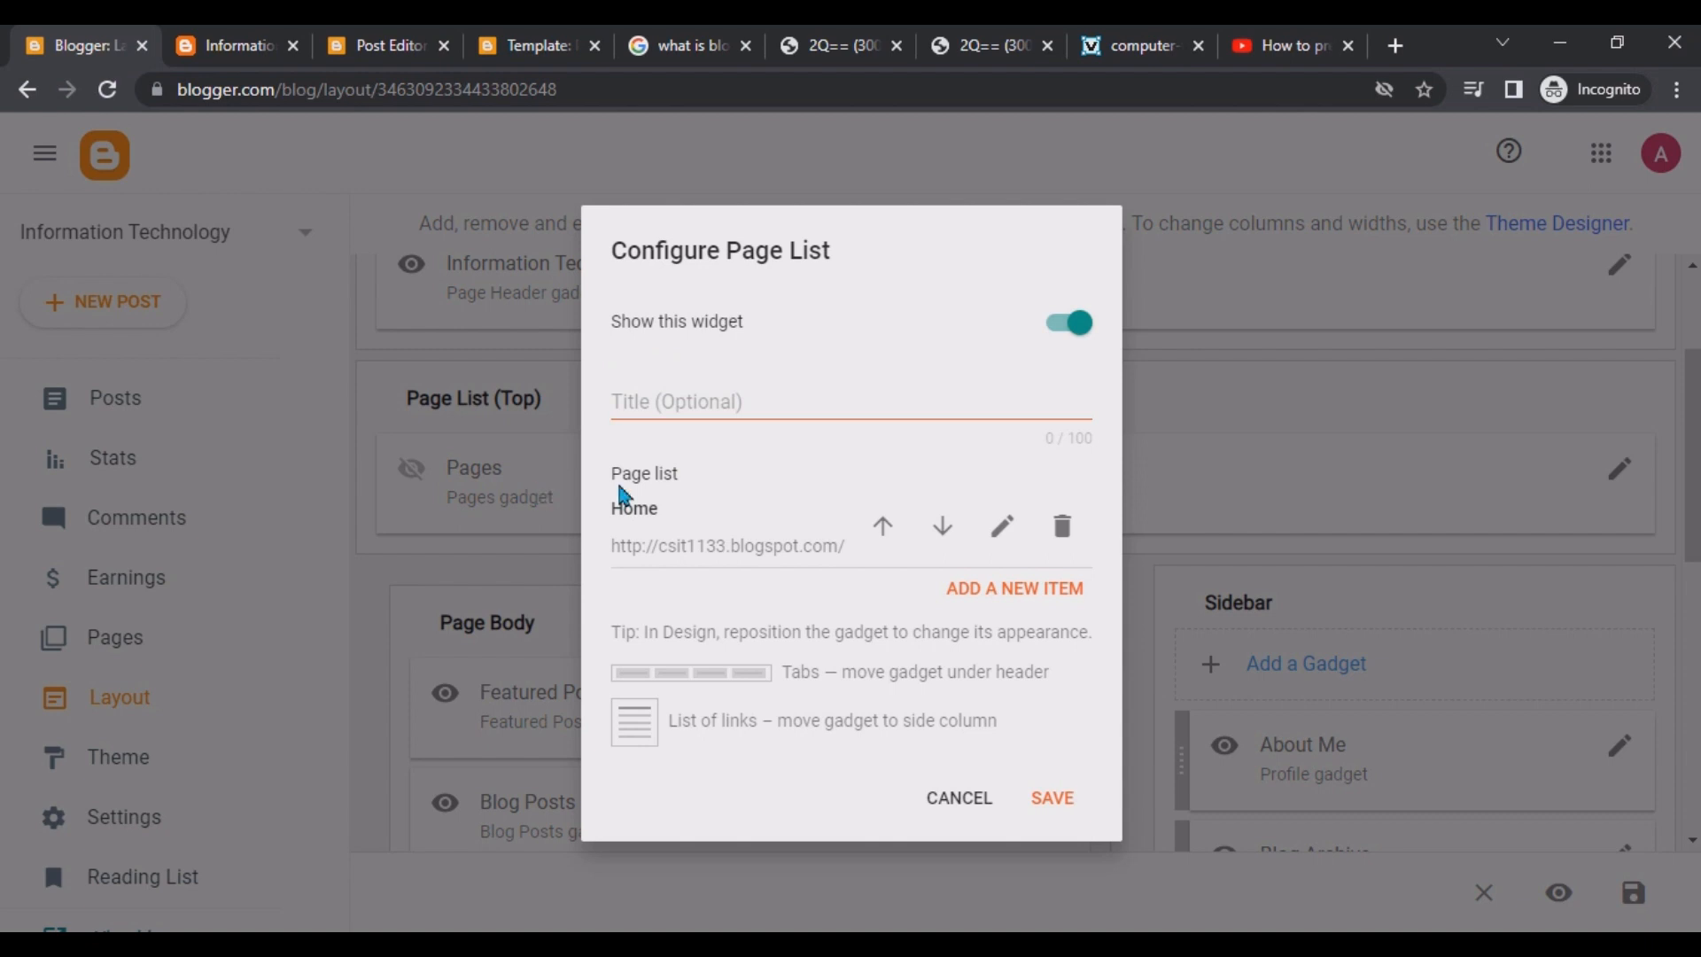
{"action": "left_click_drag", "start_coordinate": [691, 514], "coordinate": [580, 518]}
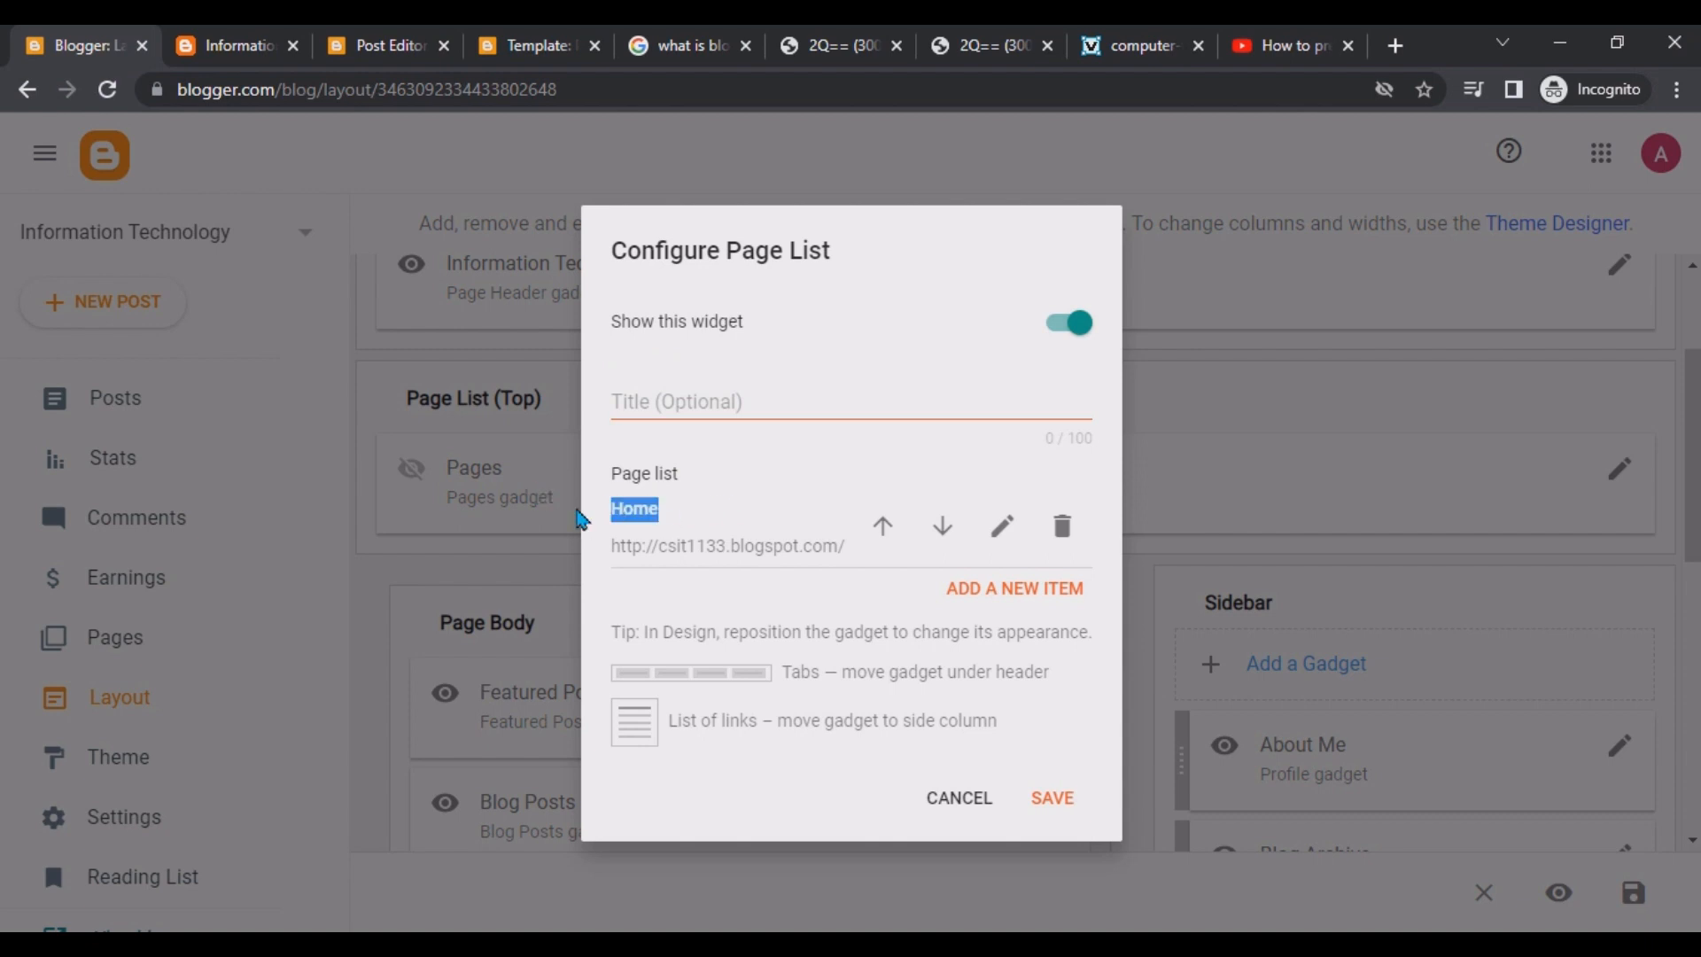
{"action": "left_click", "coordinate": [797, 551]}
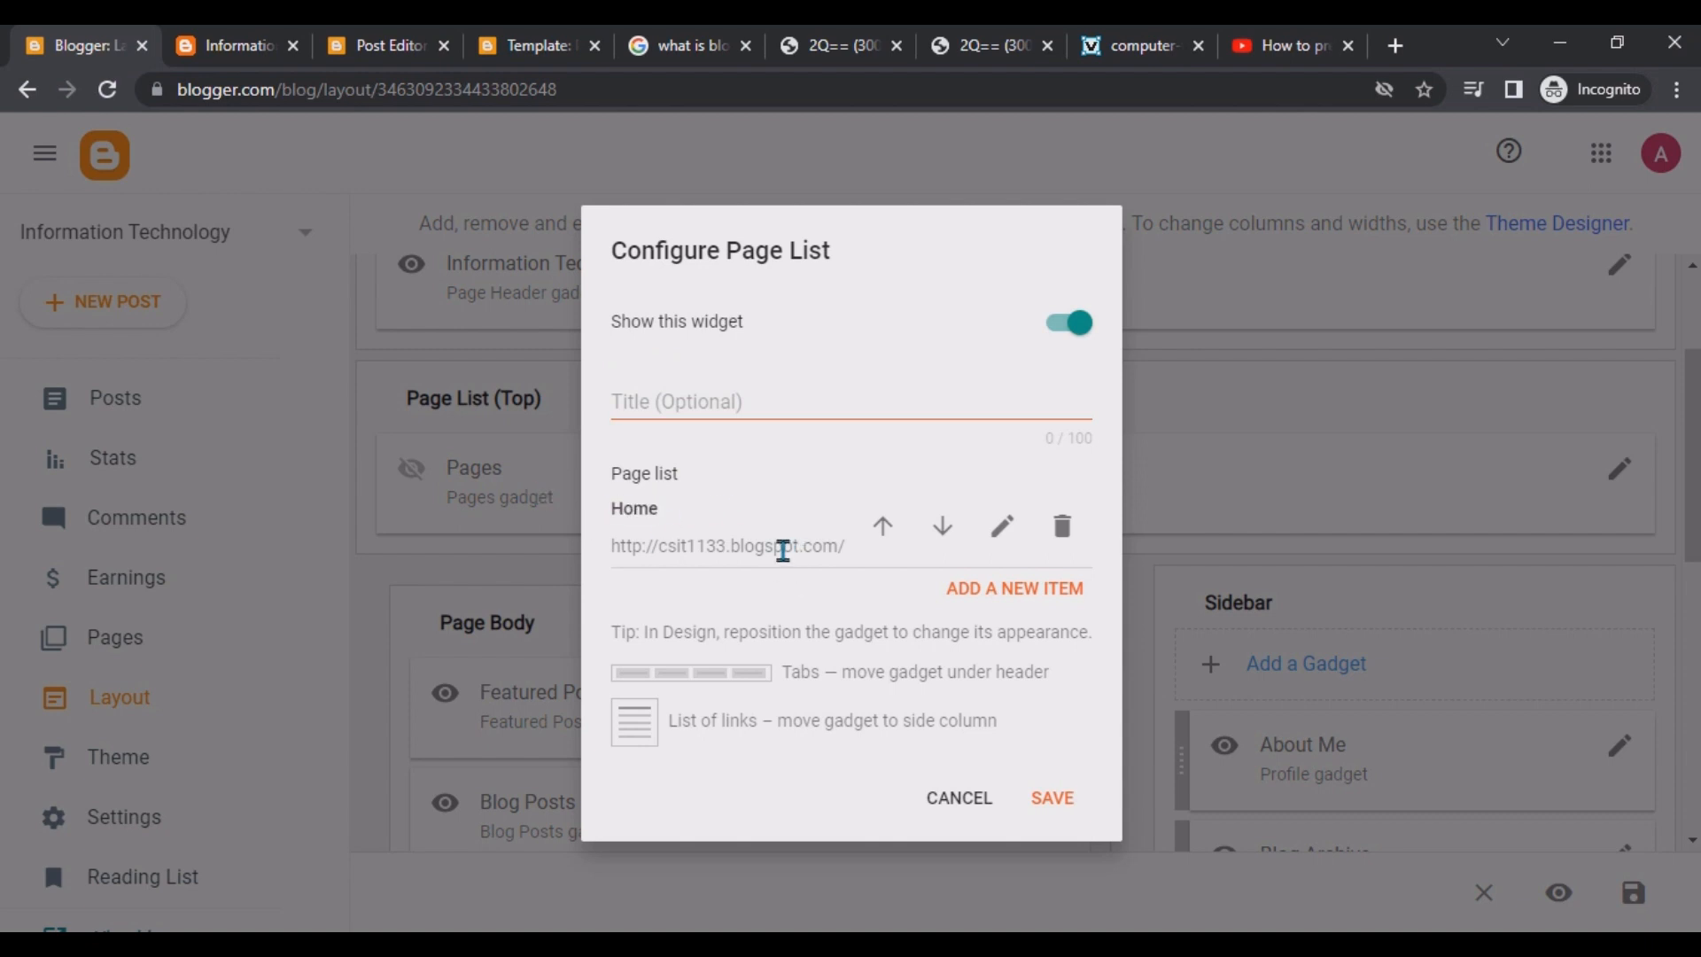
{"action": "left_click_drag", "start_coordinate": [844, 549], "coordinate": [601, 544]}
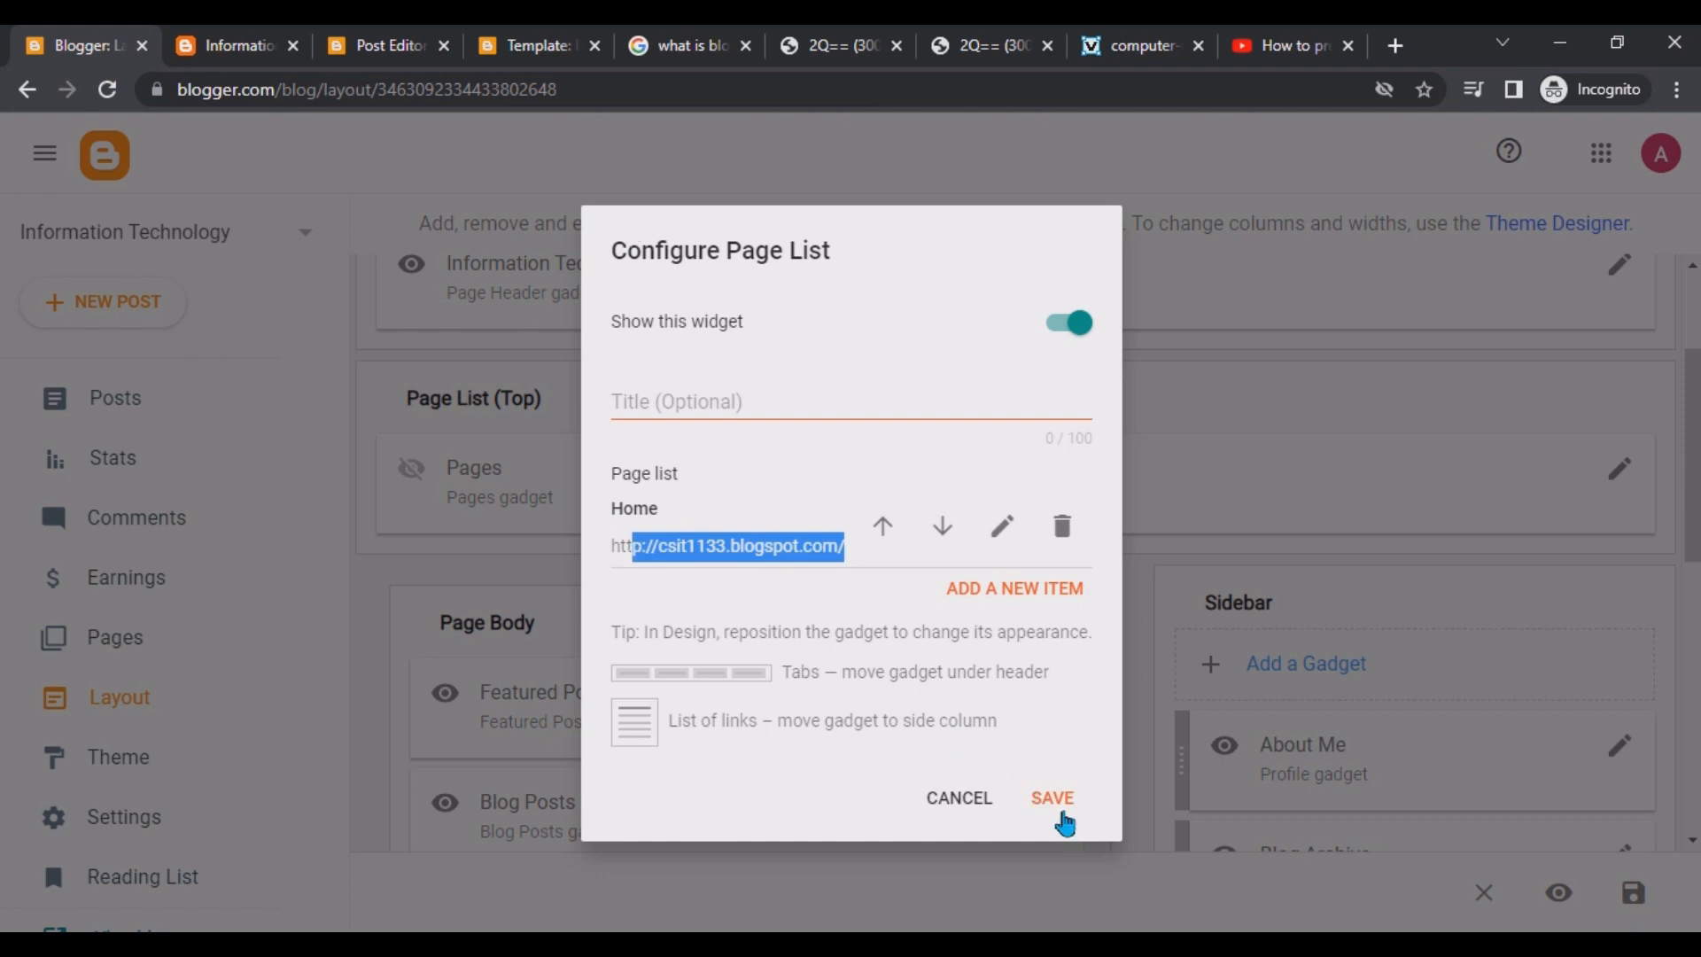
{"action": "left_click", "coordinate": [700, 404]}
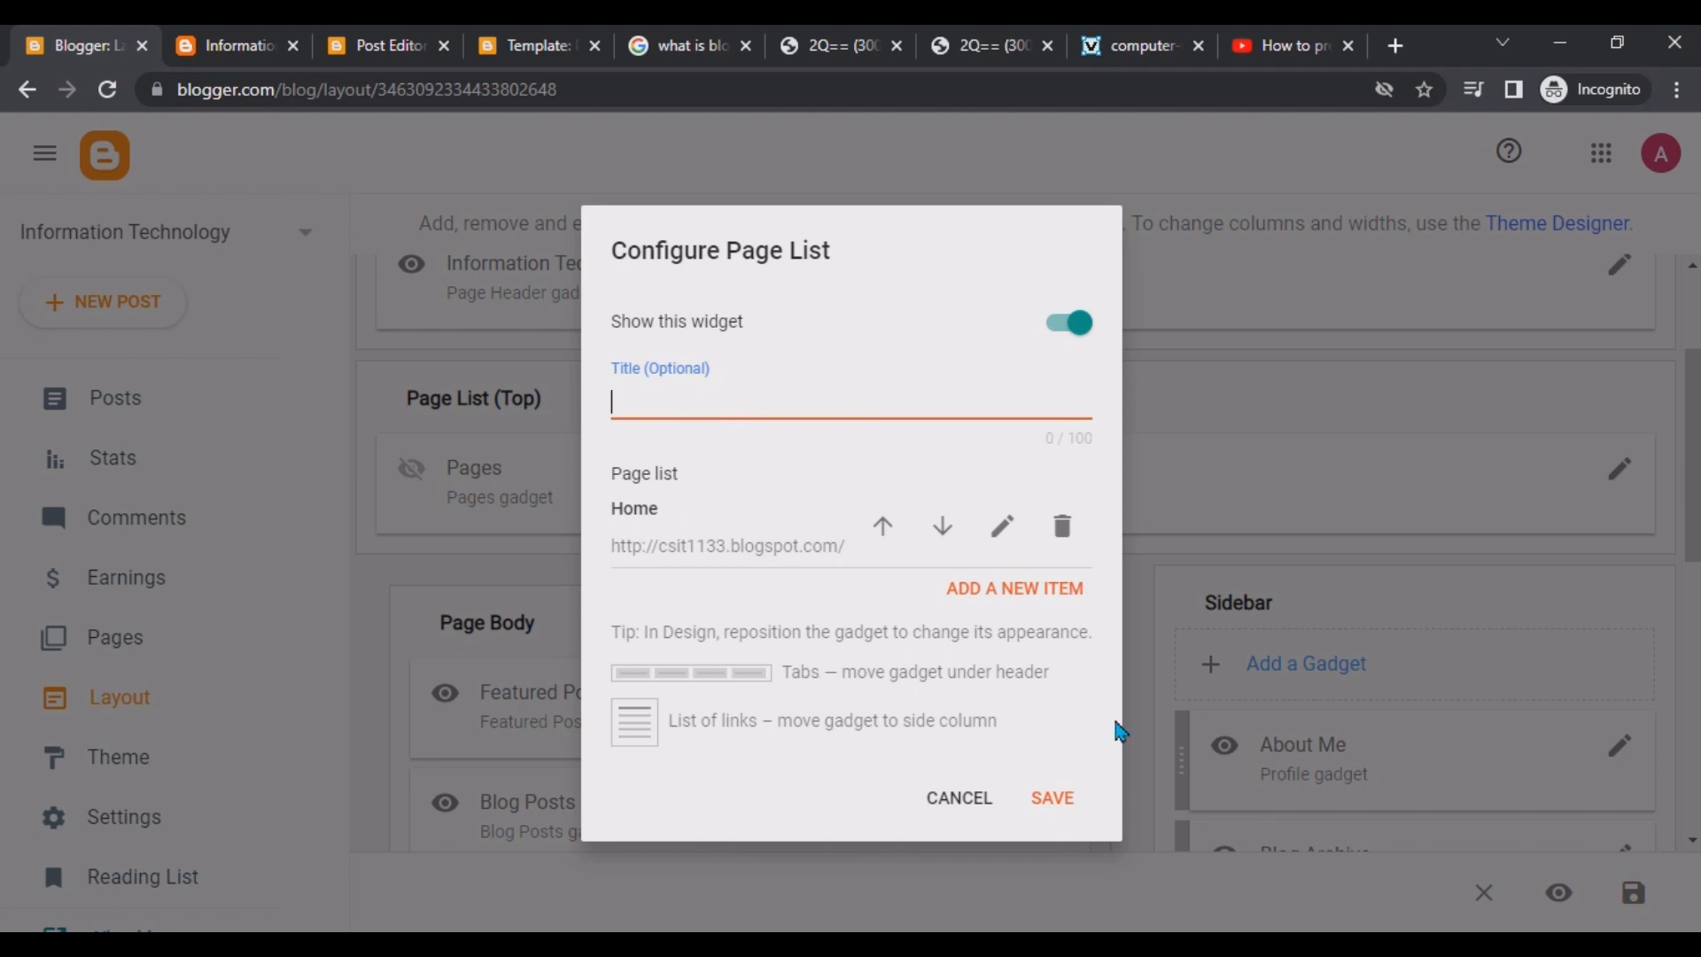
{"action": "left_click", "coordinate": [1050, 802]}
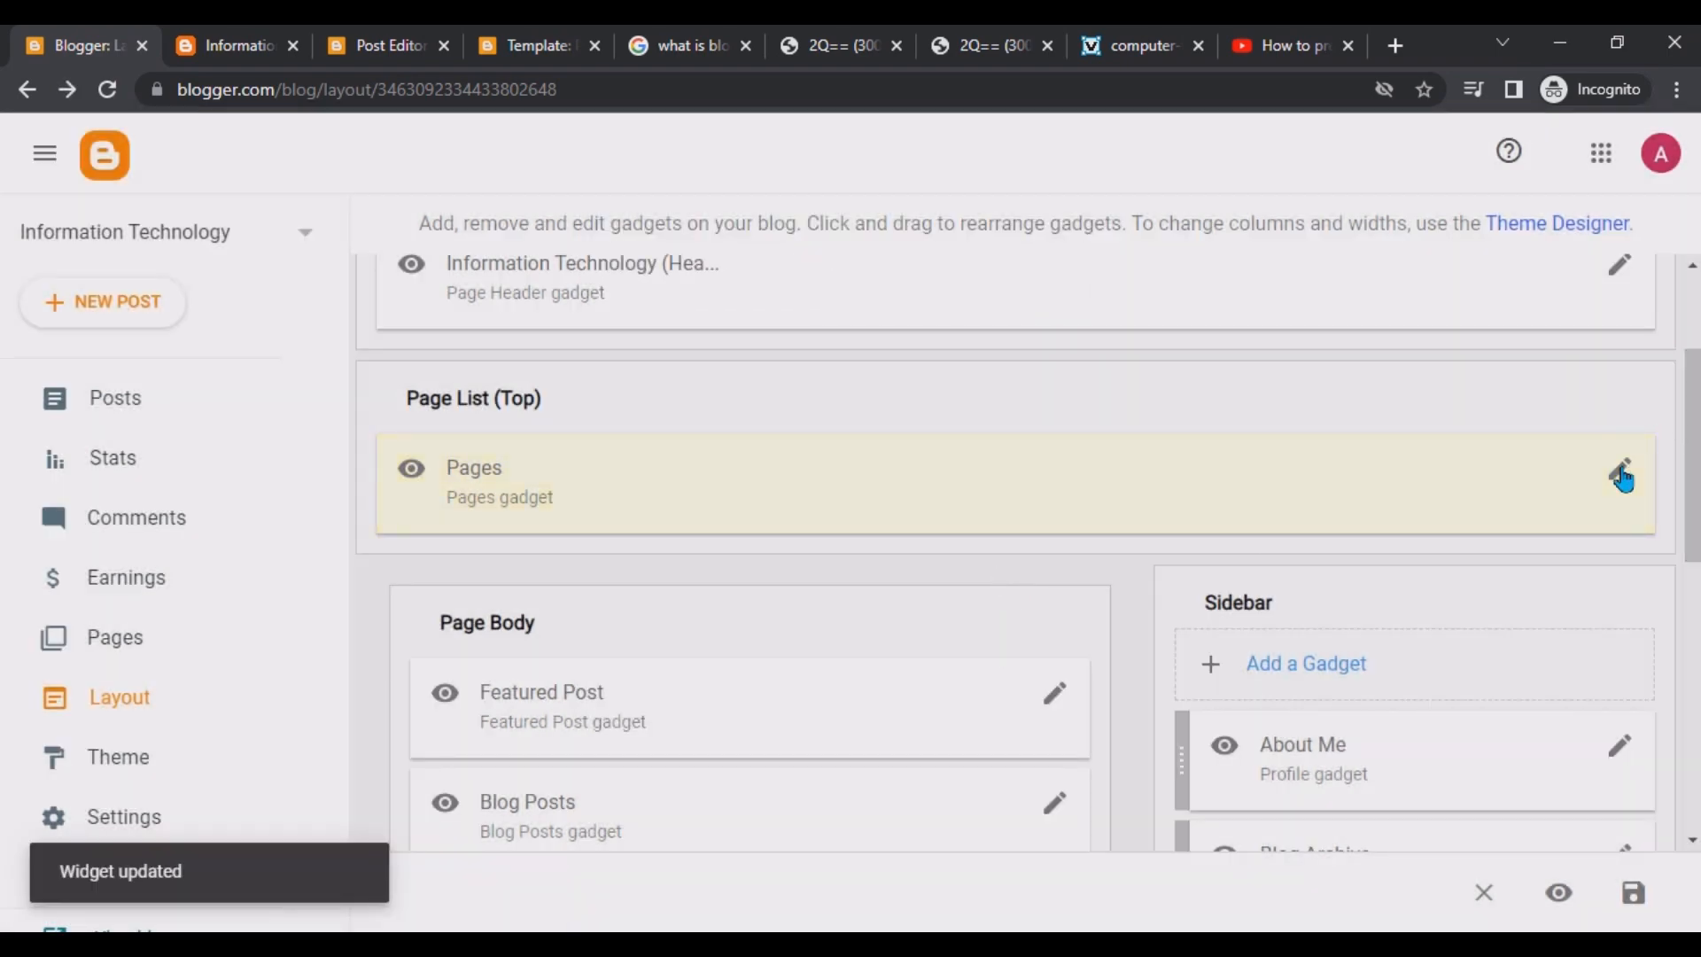
{"action": "left_click", "coordinate": [1623, 477]}
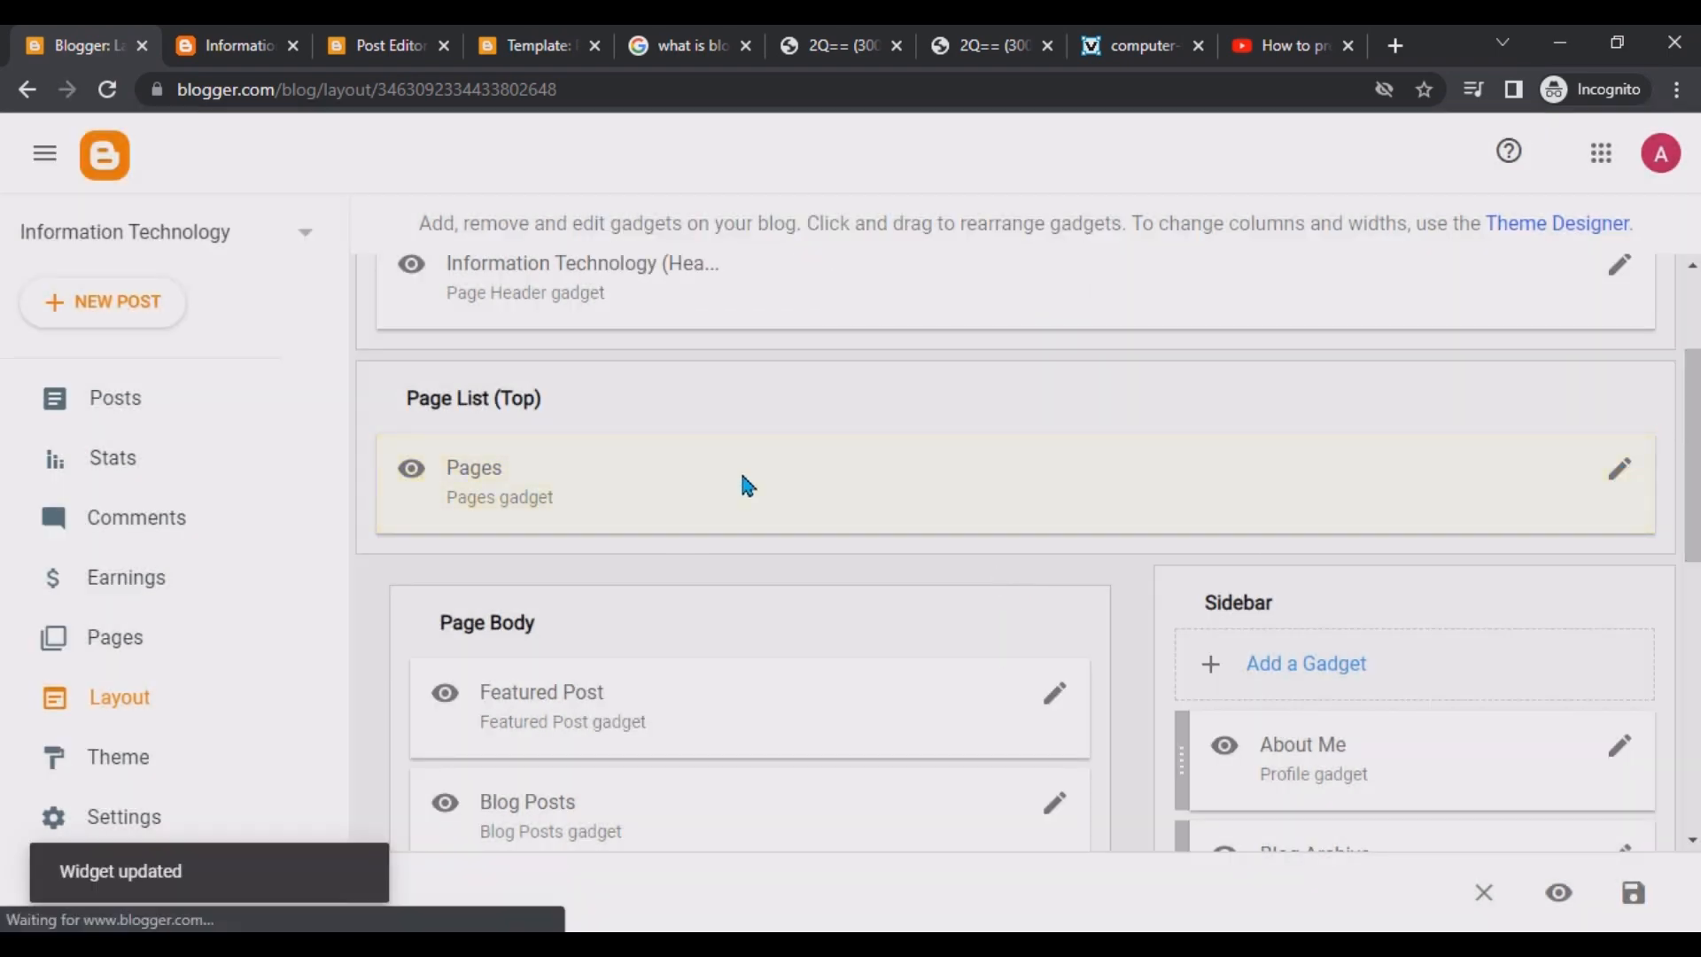
{"action": "left_click", "coordinate": [1046, 592]}
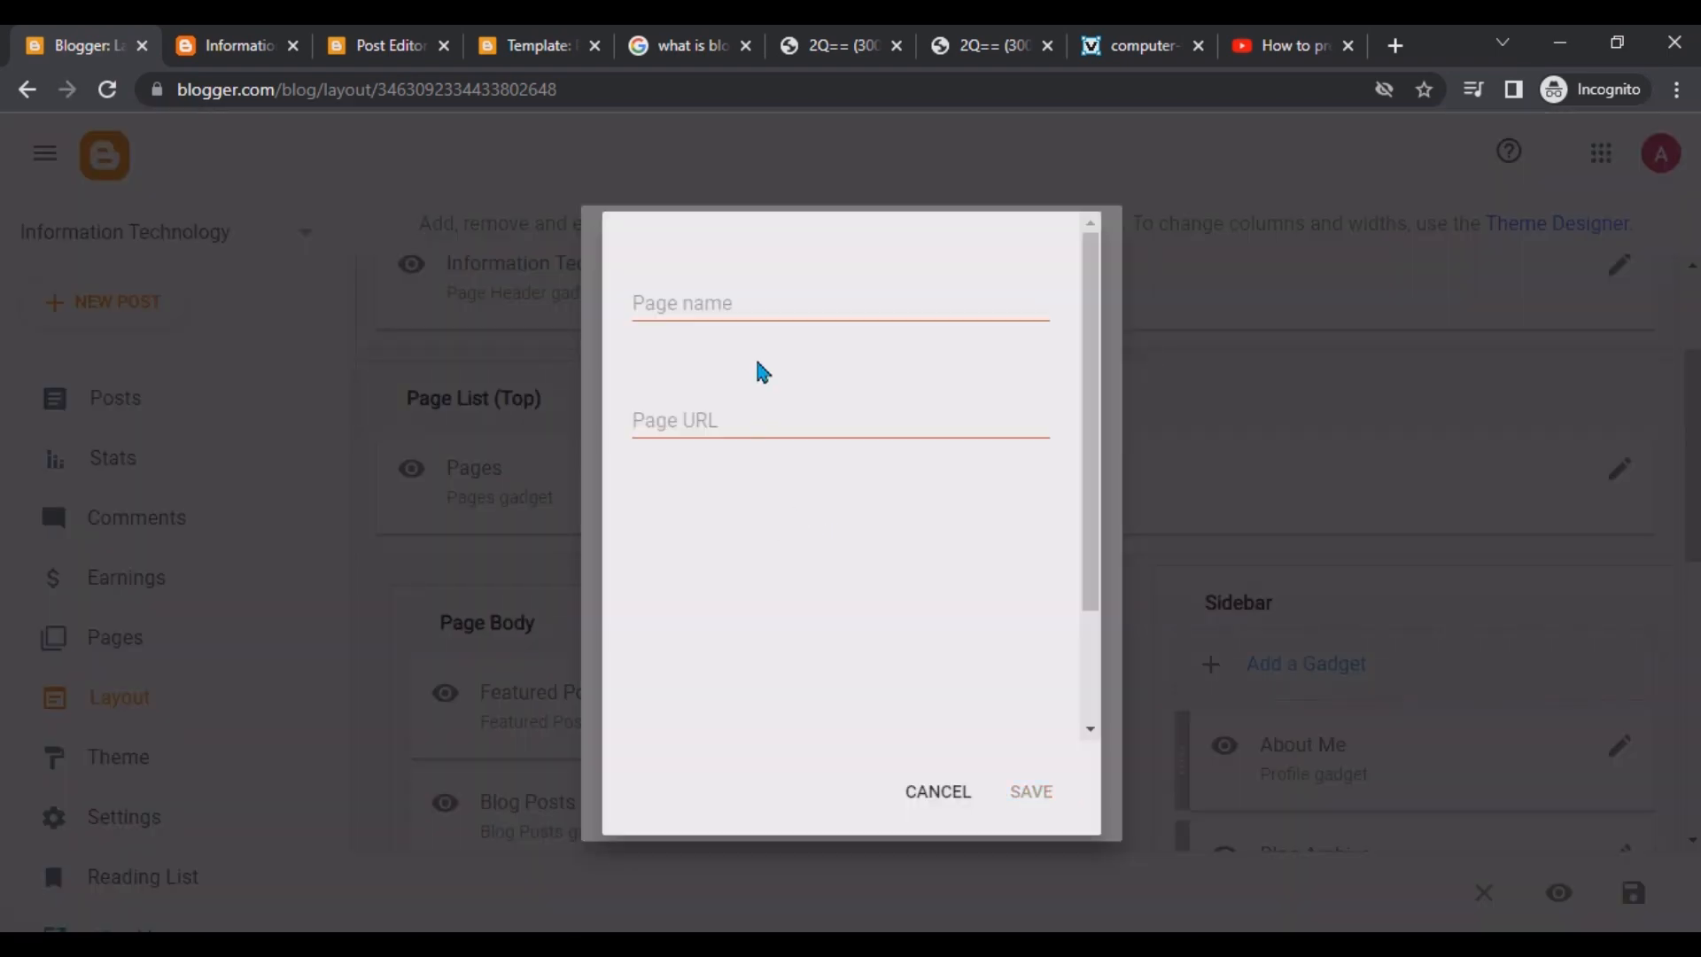
{"action": "left_click", "coordinate": [740, 297]}
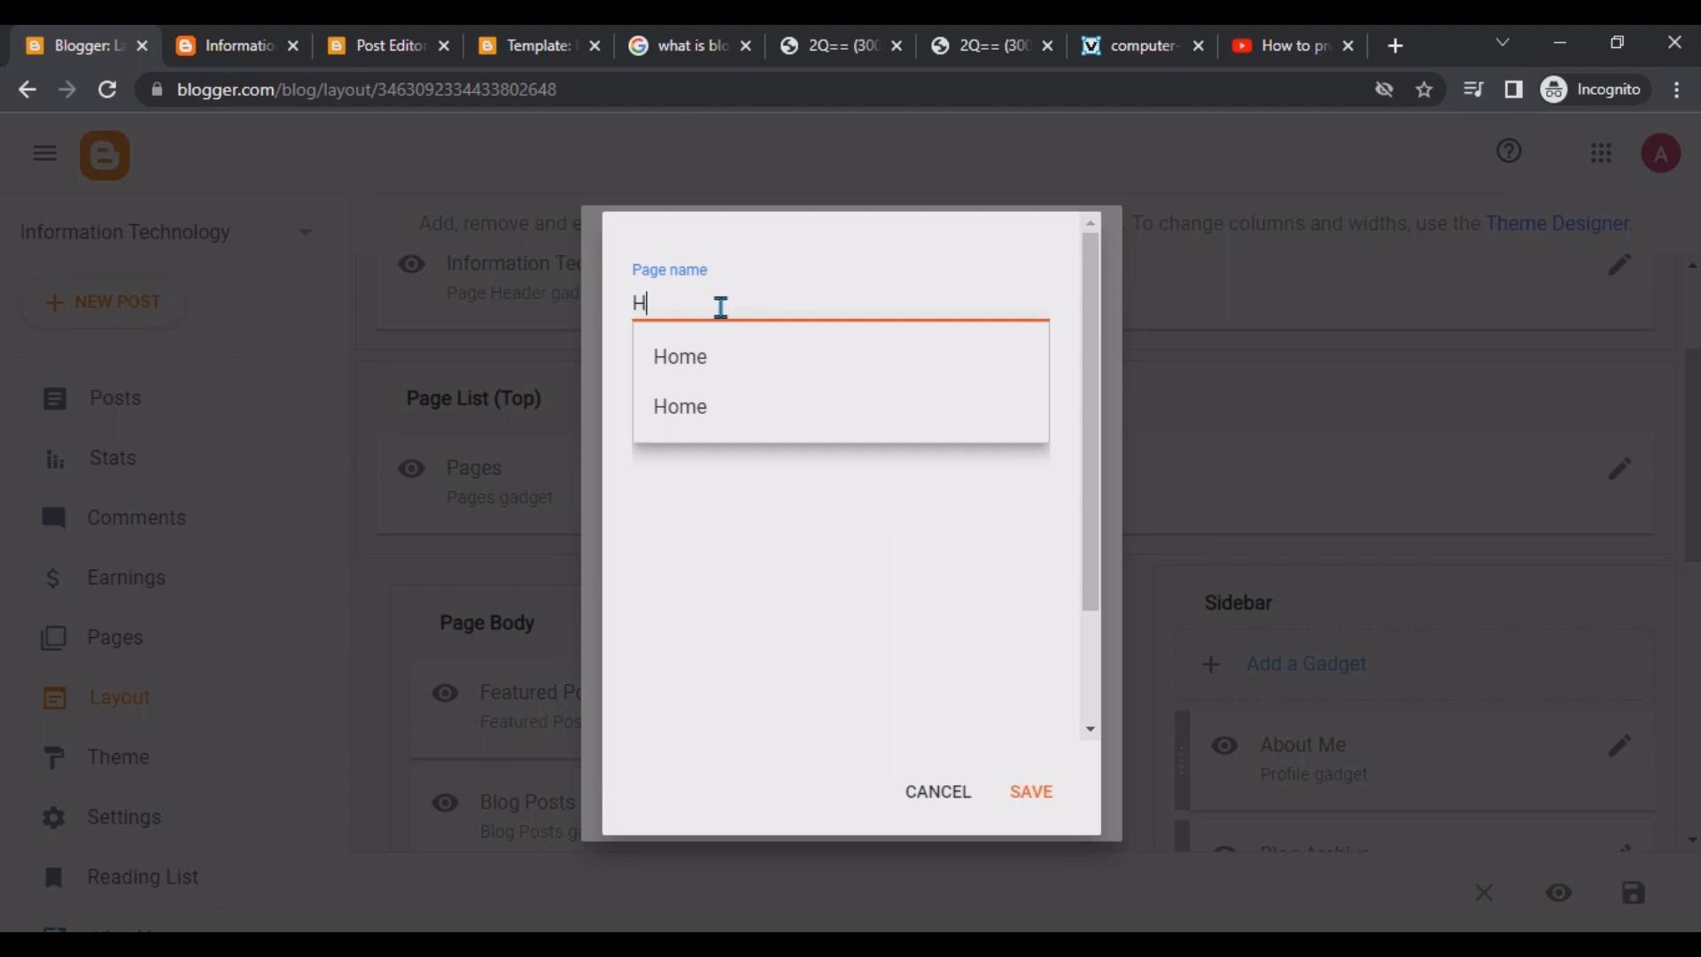
{"action": "type", "text": "Home2"}
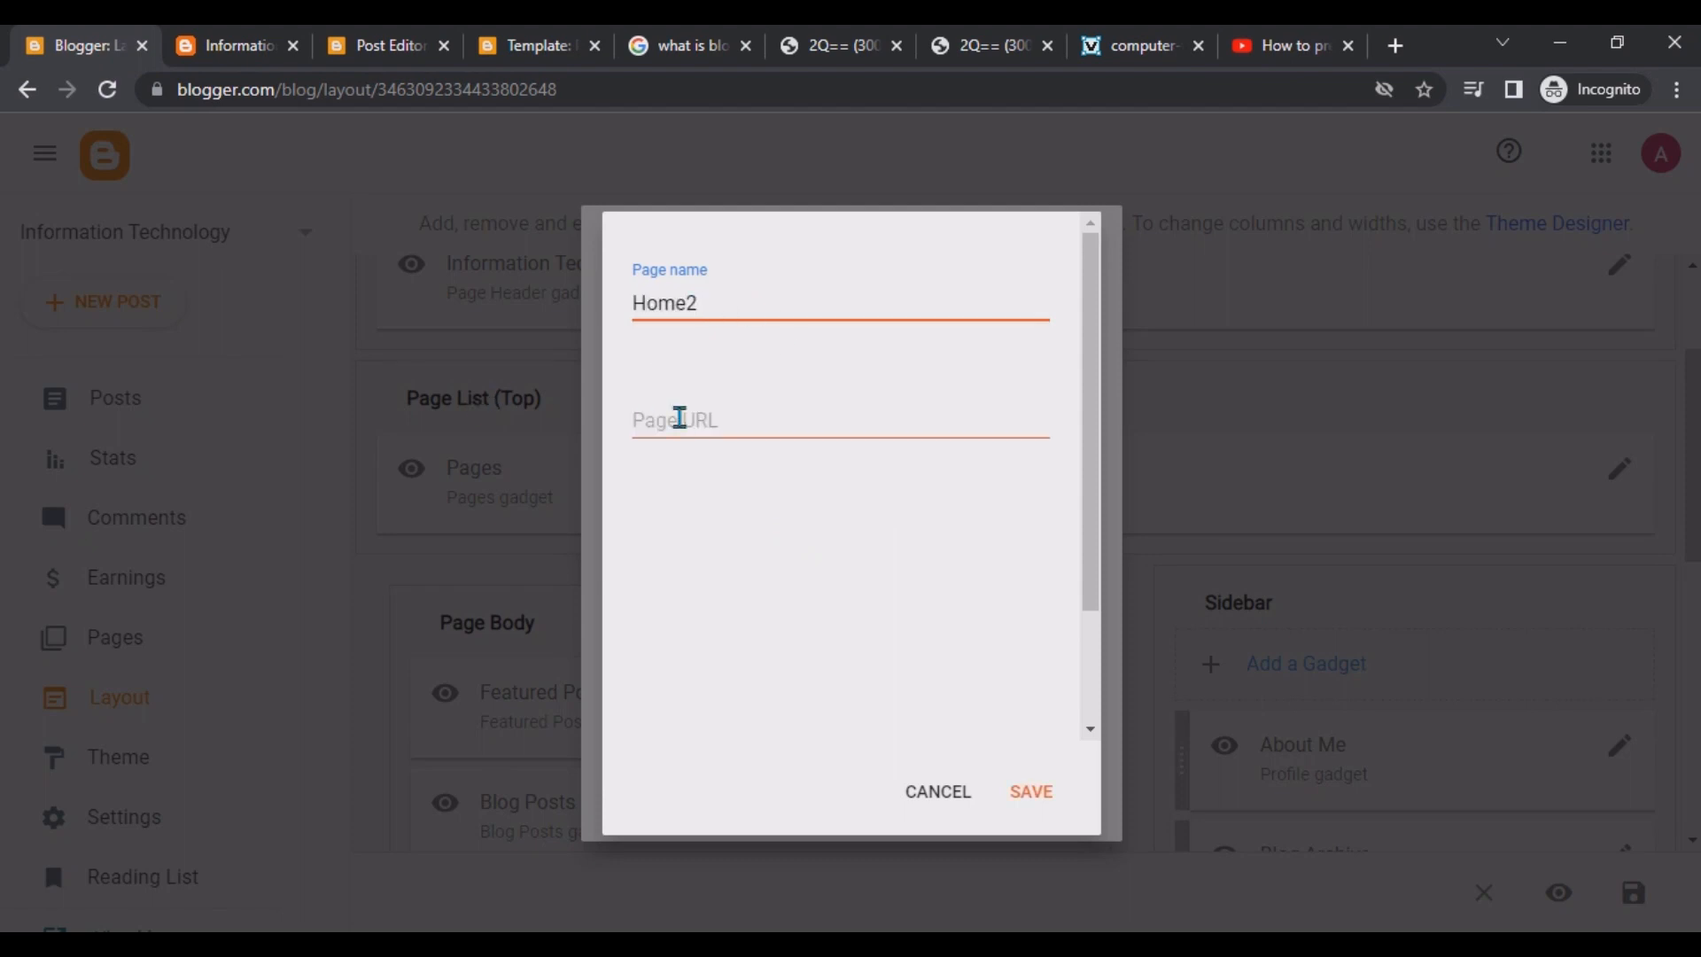
{"action": "left_click", "coordinate": [680, 419]}
{"action": "left_click", "coordinate": [804, 528]}
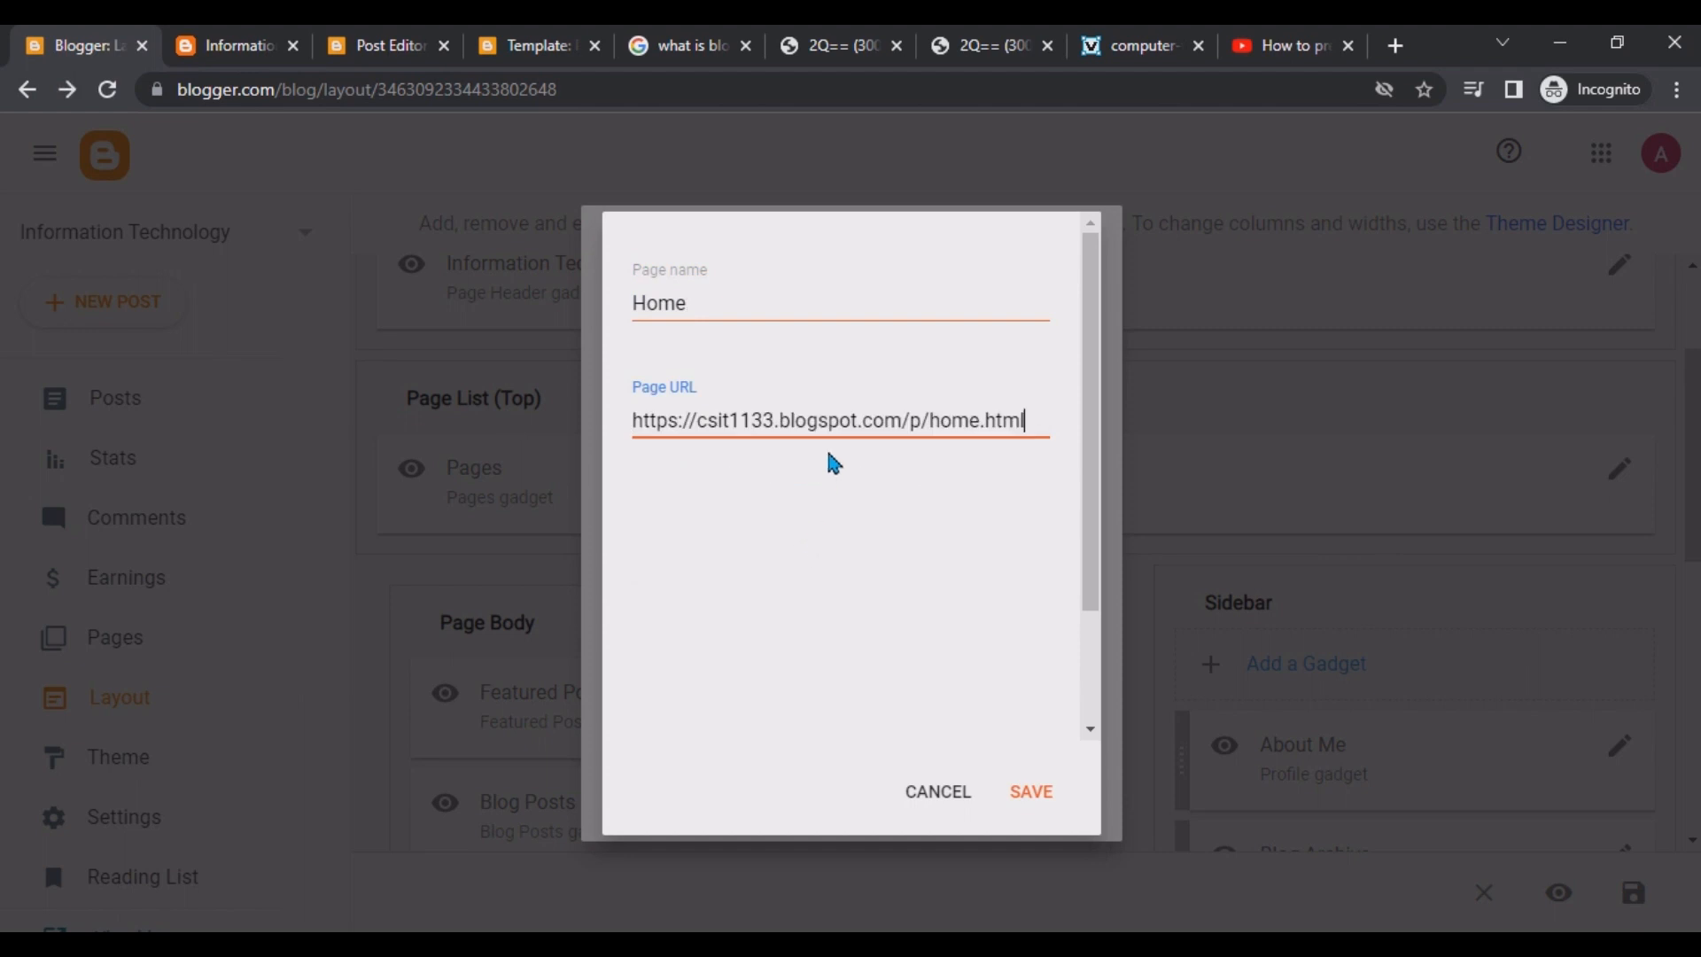
{"action": "left_click", "coordinate": [1030, 791]}
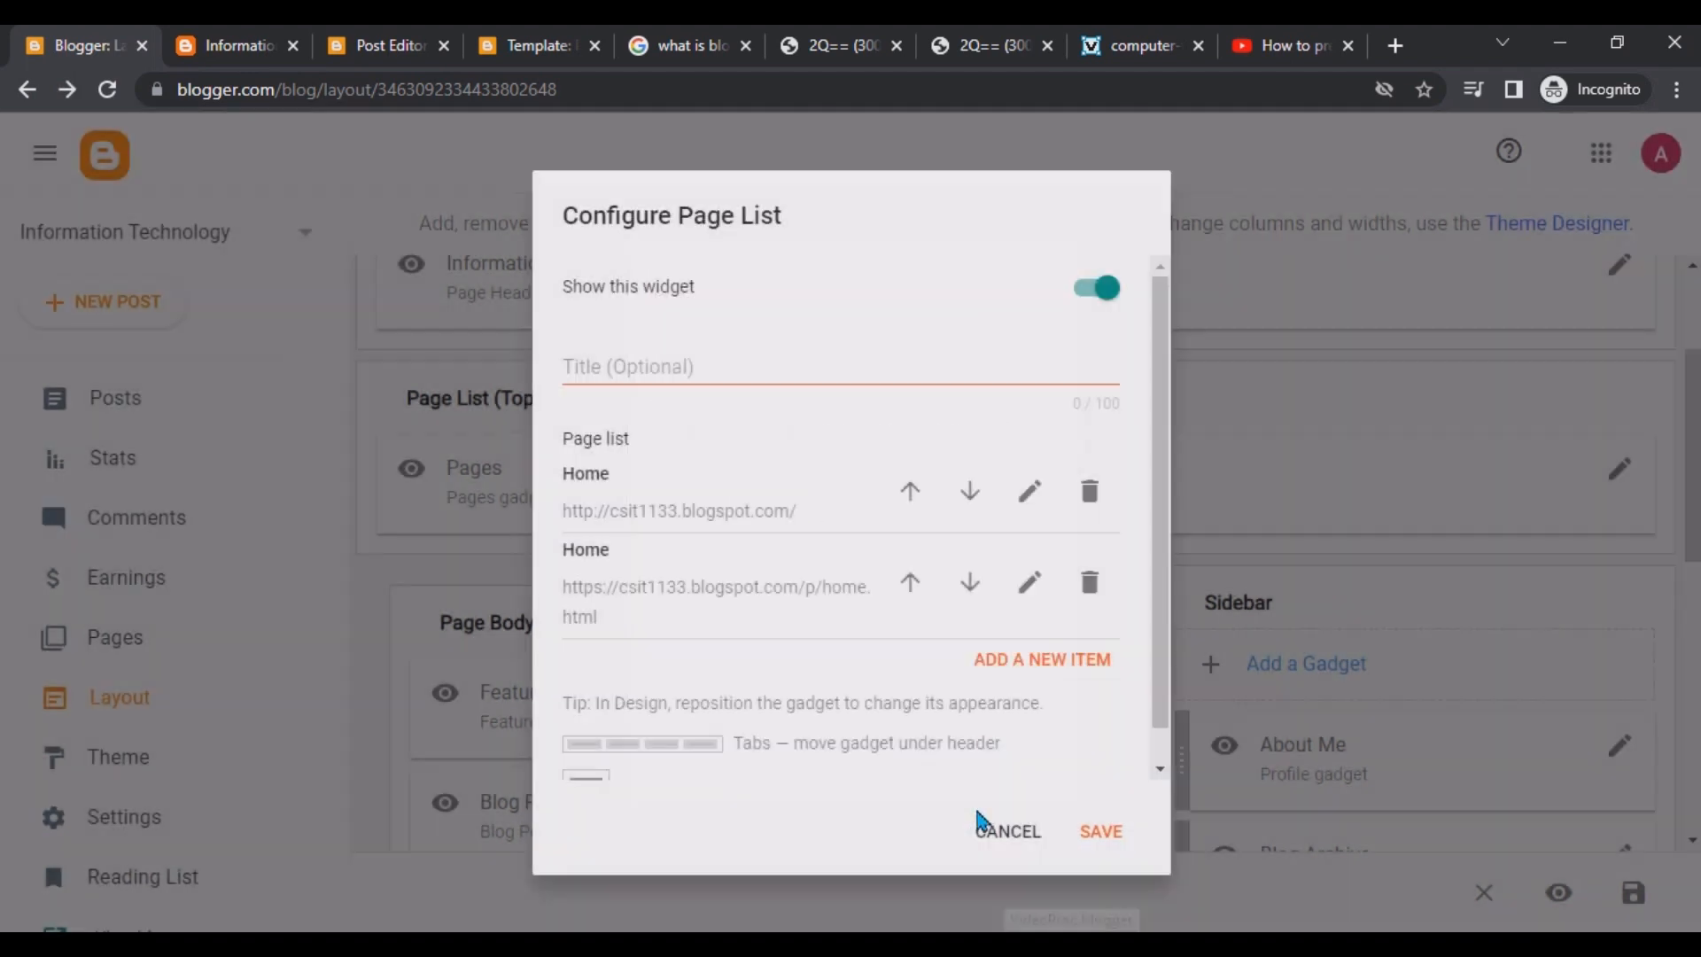
{"action": "left_click", "coordinate": [1102, 830]}
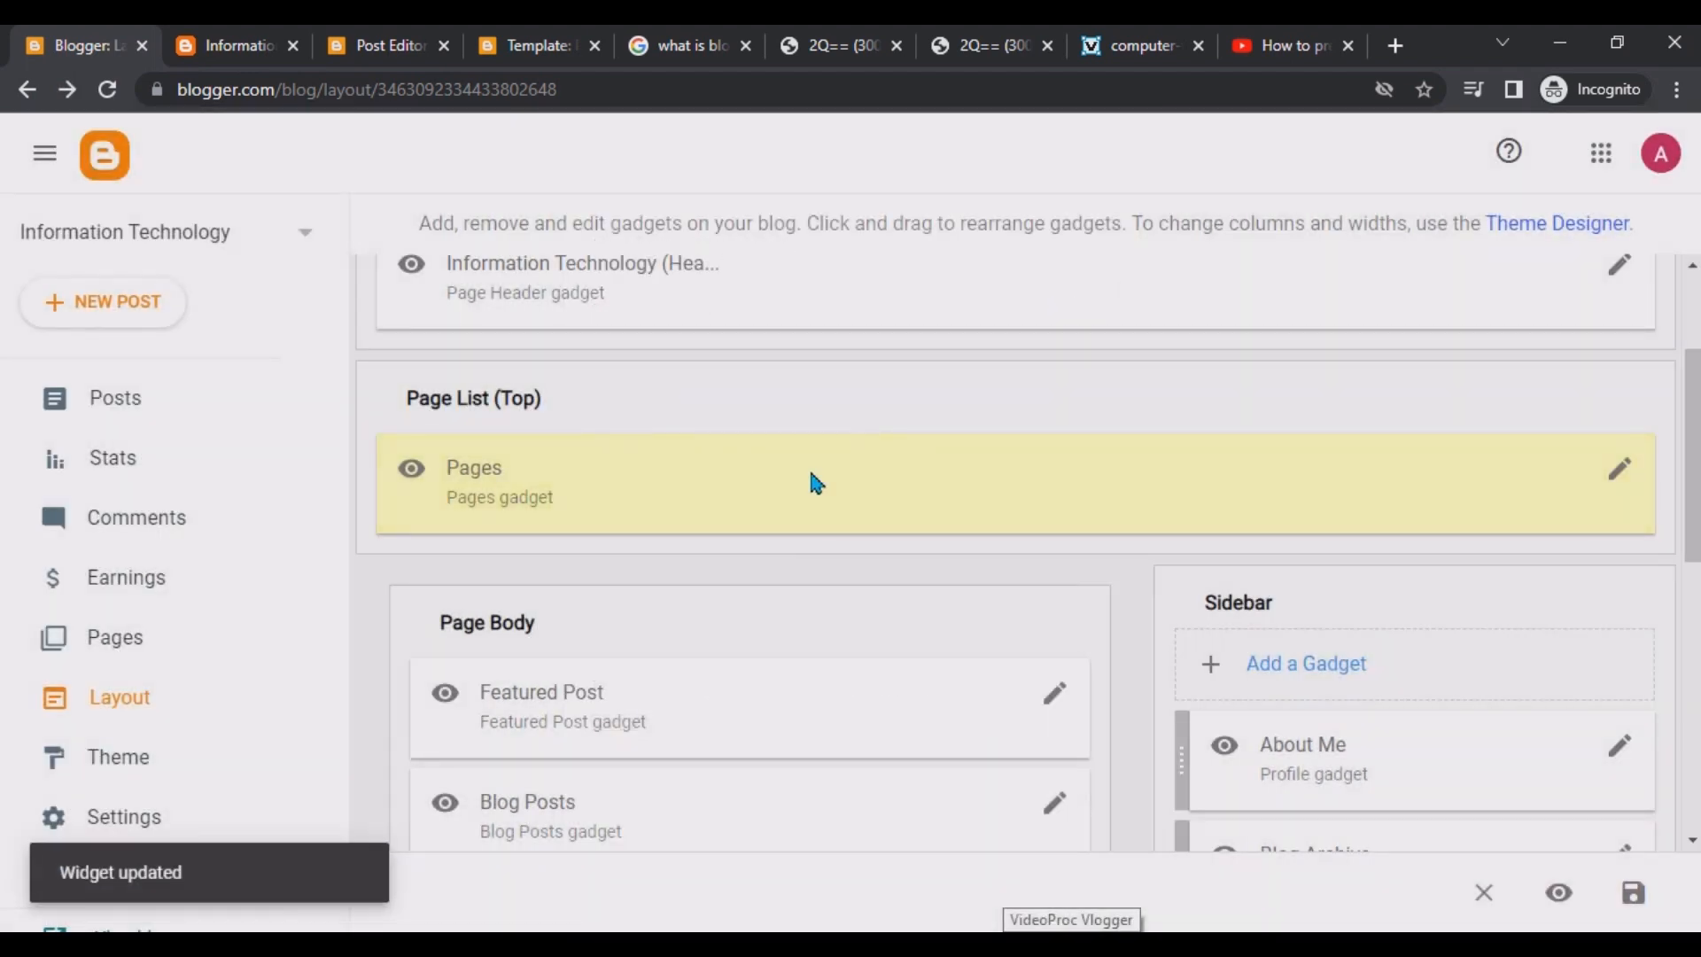
Reload the live blog, follow both Home menu links and scroll through the Home page.
{"action": "left_click", "coordinate": [238, 38]}
{"action": "left_click", "coordinate": [108, 88]}
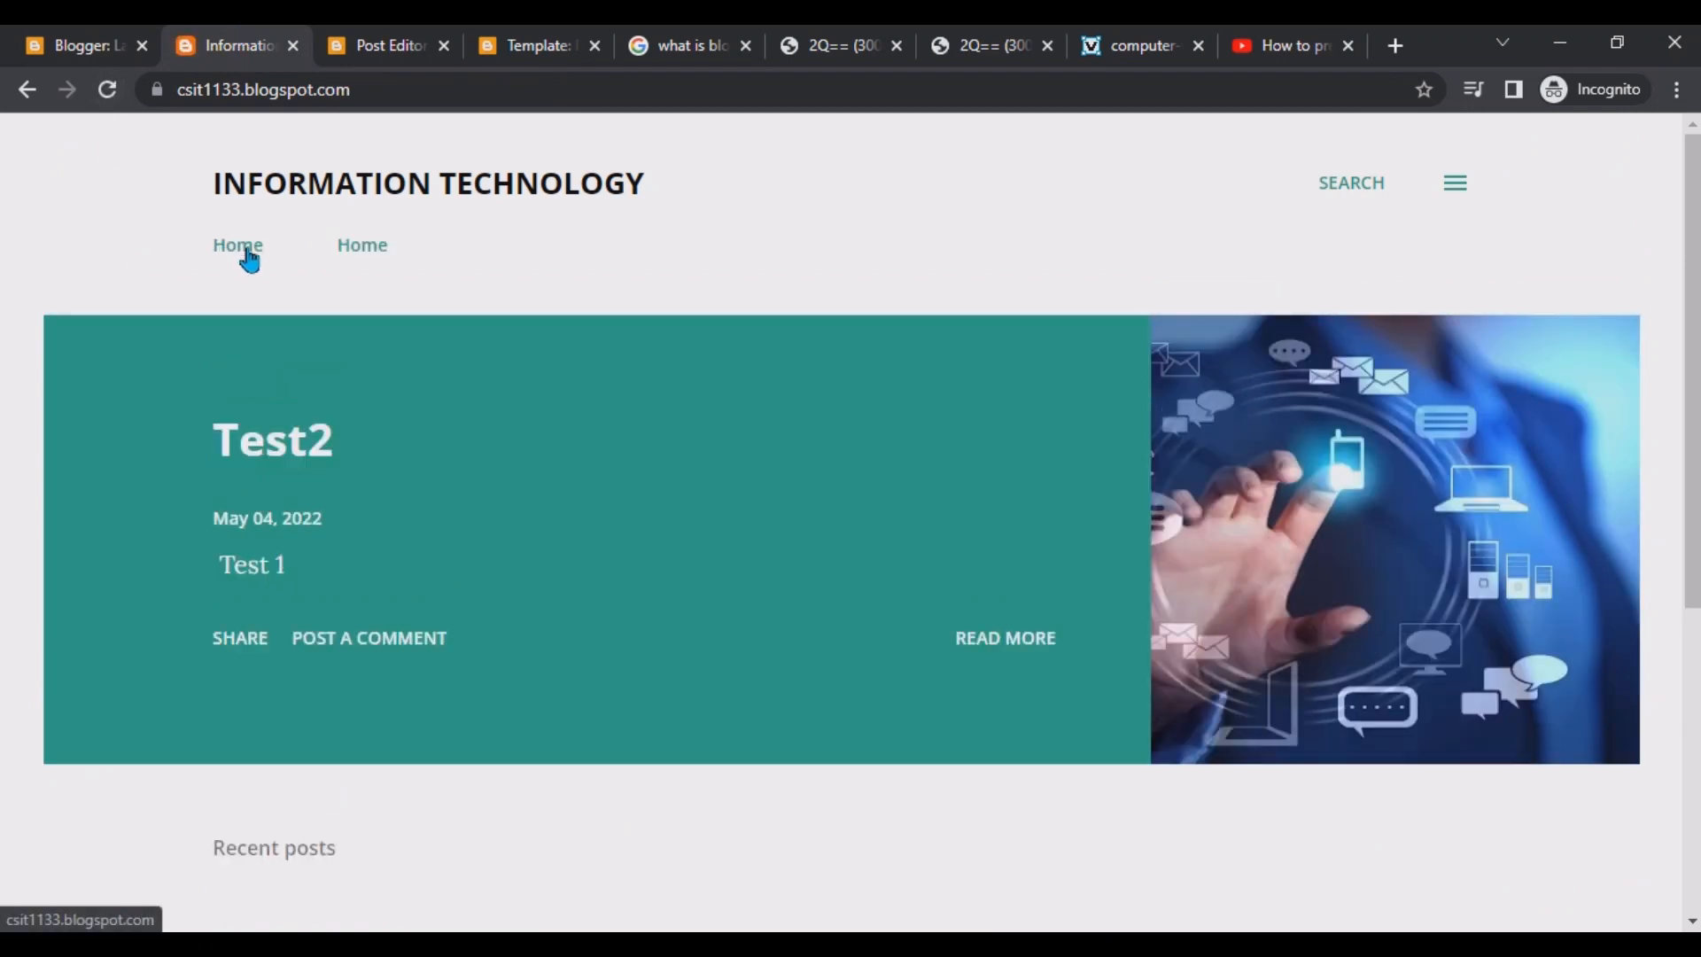
{"action": "left_click", "coordinate": [250, 259]}
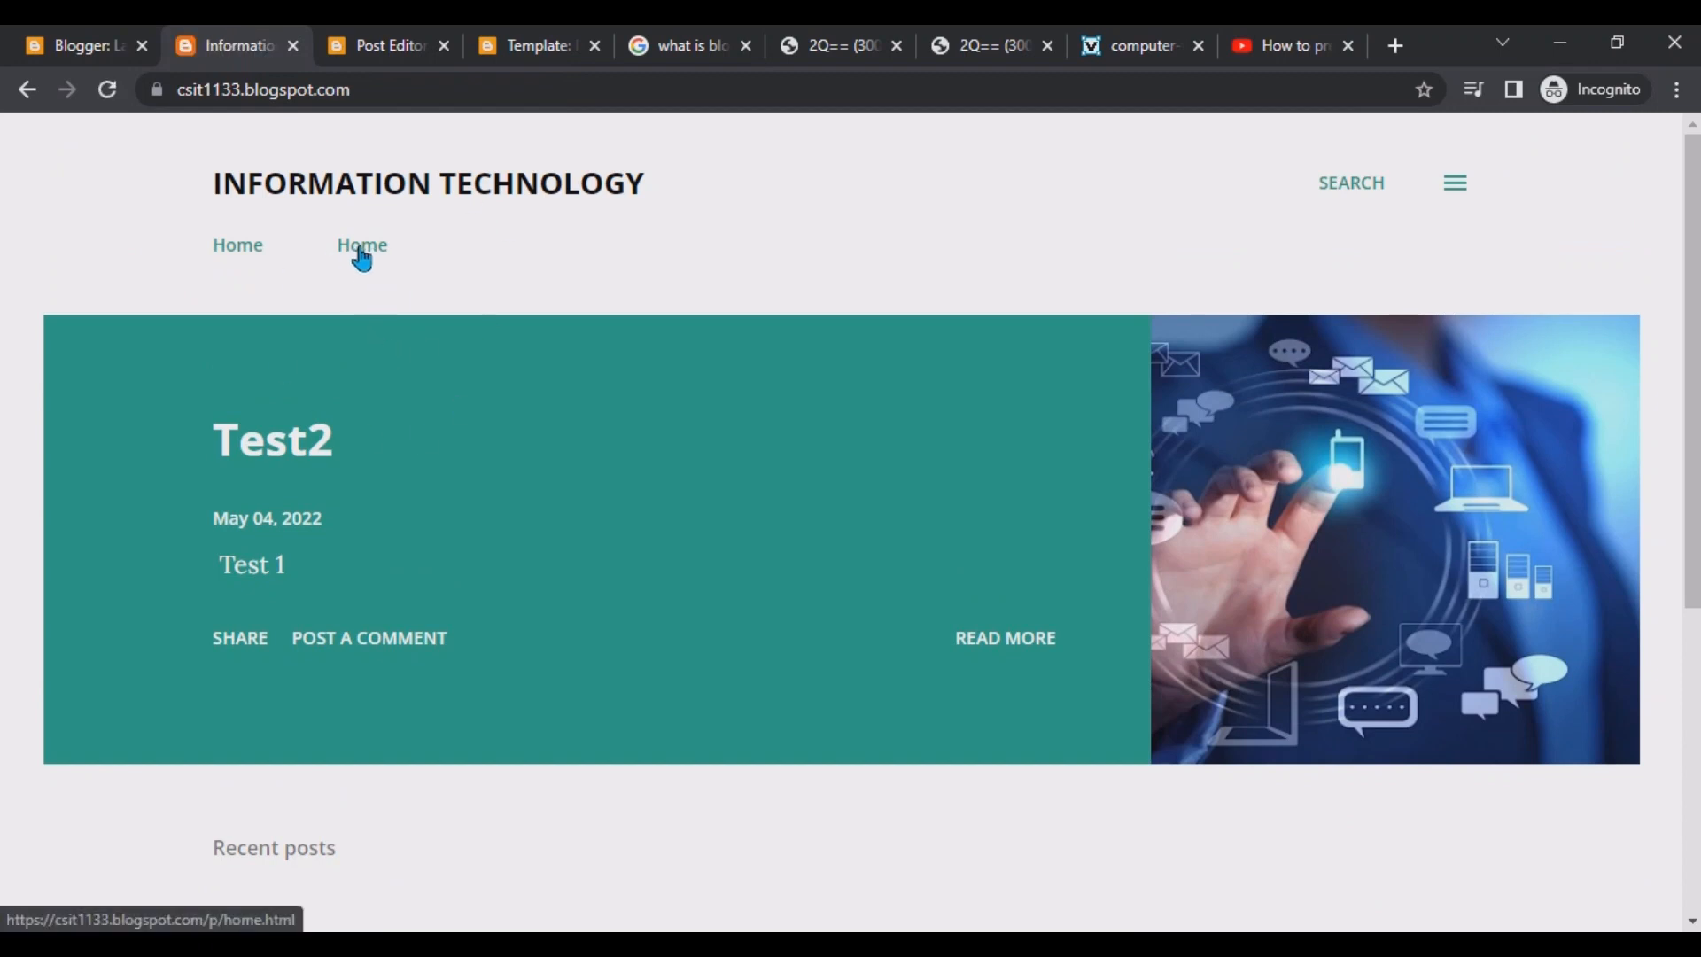
{"action": "left_click", "coordinate": [375, 259]}
{"action": "scroll", "coordinate": [607, 557], "scroll_direction": "down", "scroll_amount": 1}
{"action": "scroll", "coordinate": [605, 554], "scroll_direction": "down", "scroll_amount": 10}
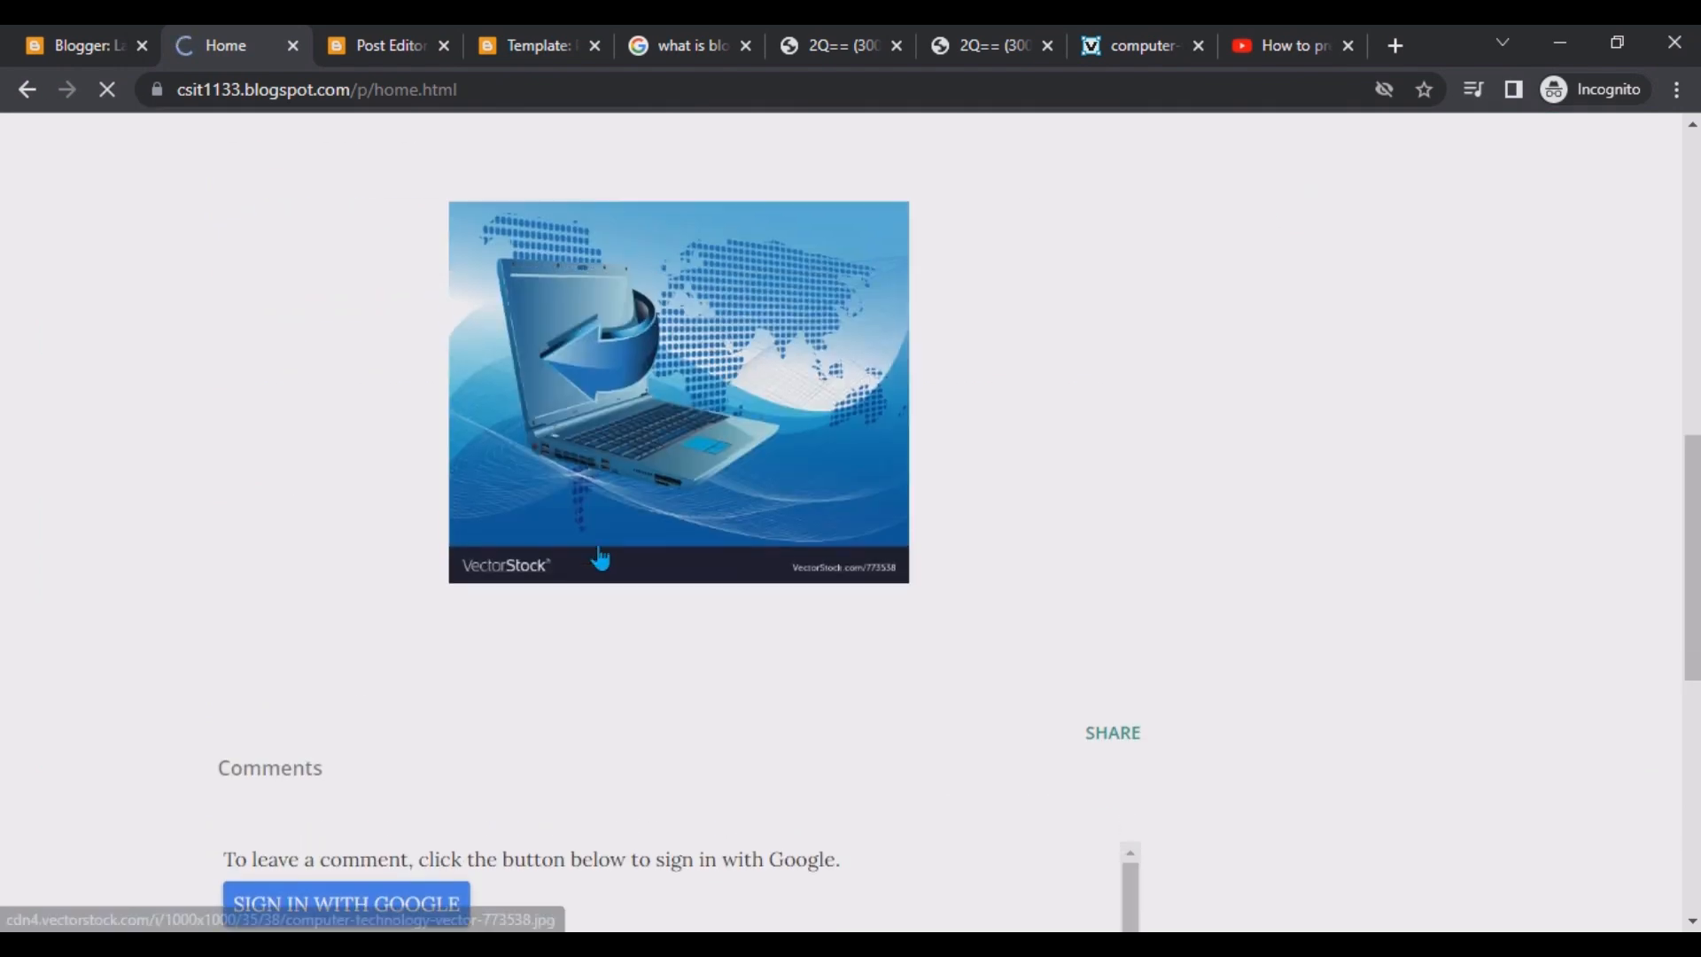
{"action": "scroll", "coordinate": [598, 545], "scroll_direction": "up", "scroll_amount": 6}
{"action": "scroll", "coordinate": [598, 545], "scroll_direction": "down", "scroll_amount": 15}
{"action": "scroll", "coordinate": [600, 556], "scroll_direction": "up", "scroll_amount": 15}
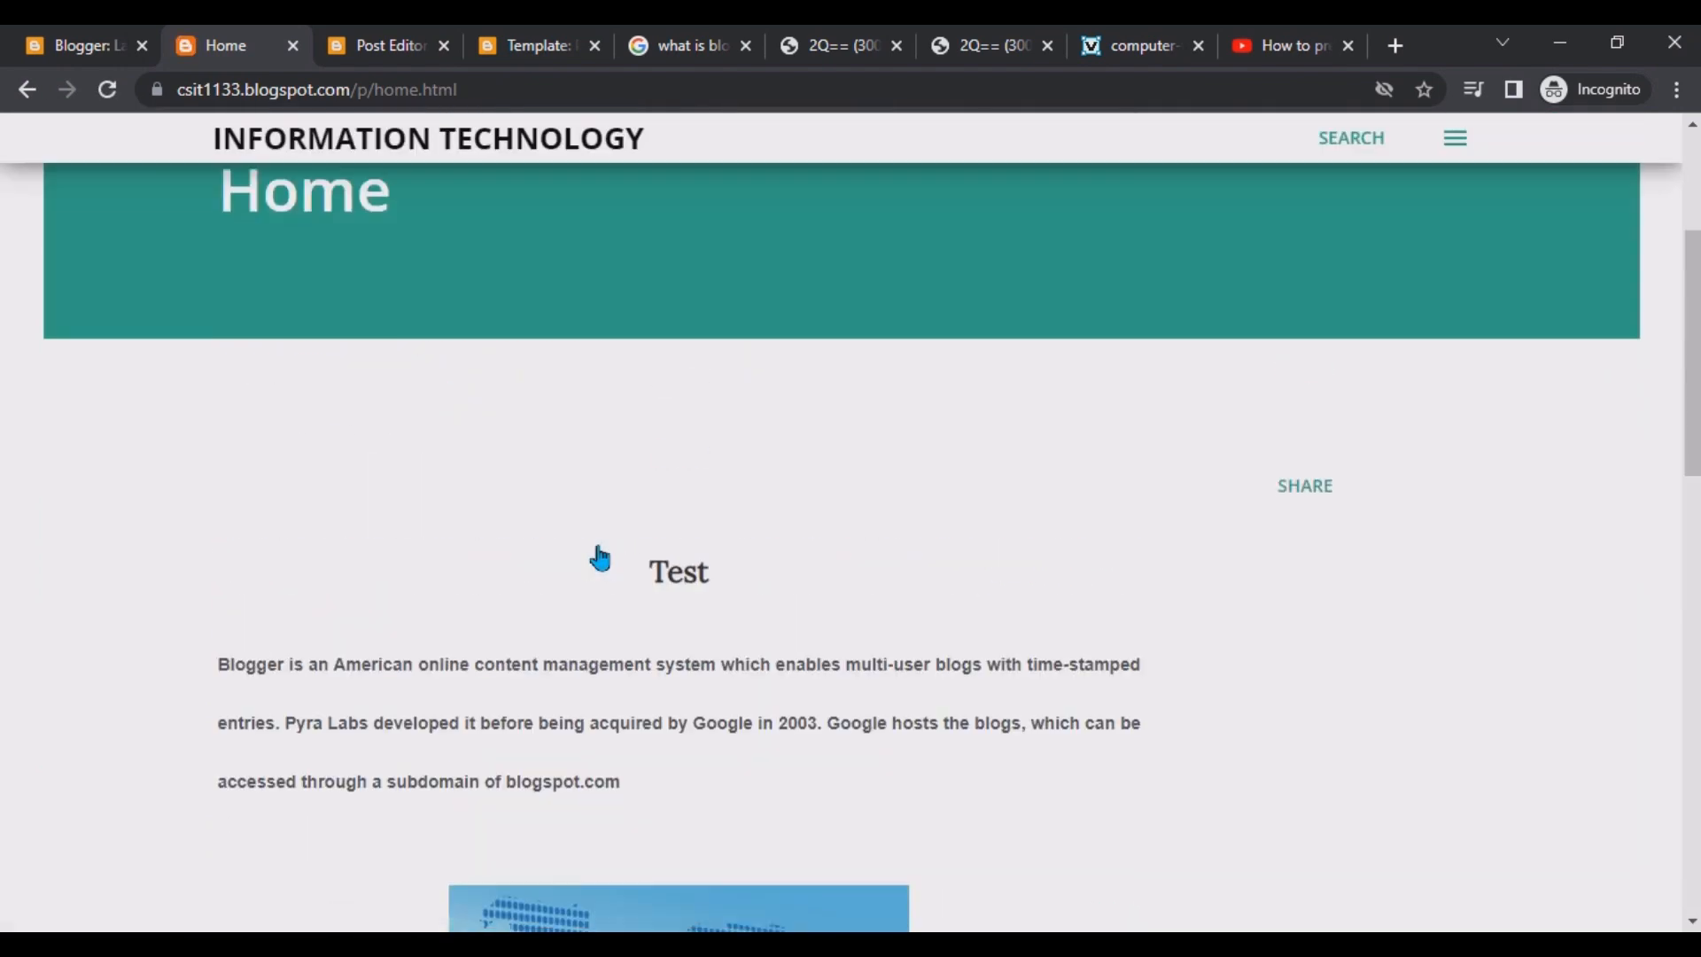
Open the Home page from the Pages list, retitle it Test Page and update it.
{"action": "left_click", "coordinate": [82, 42]}
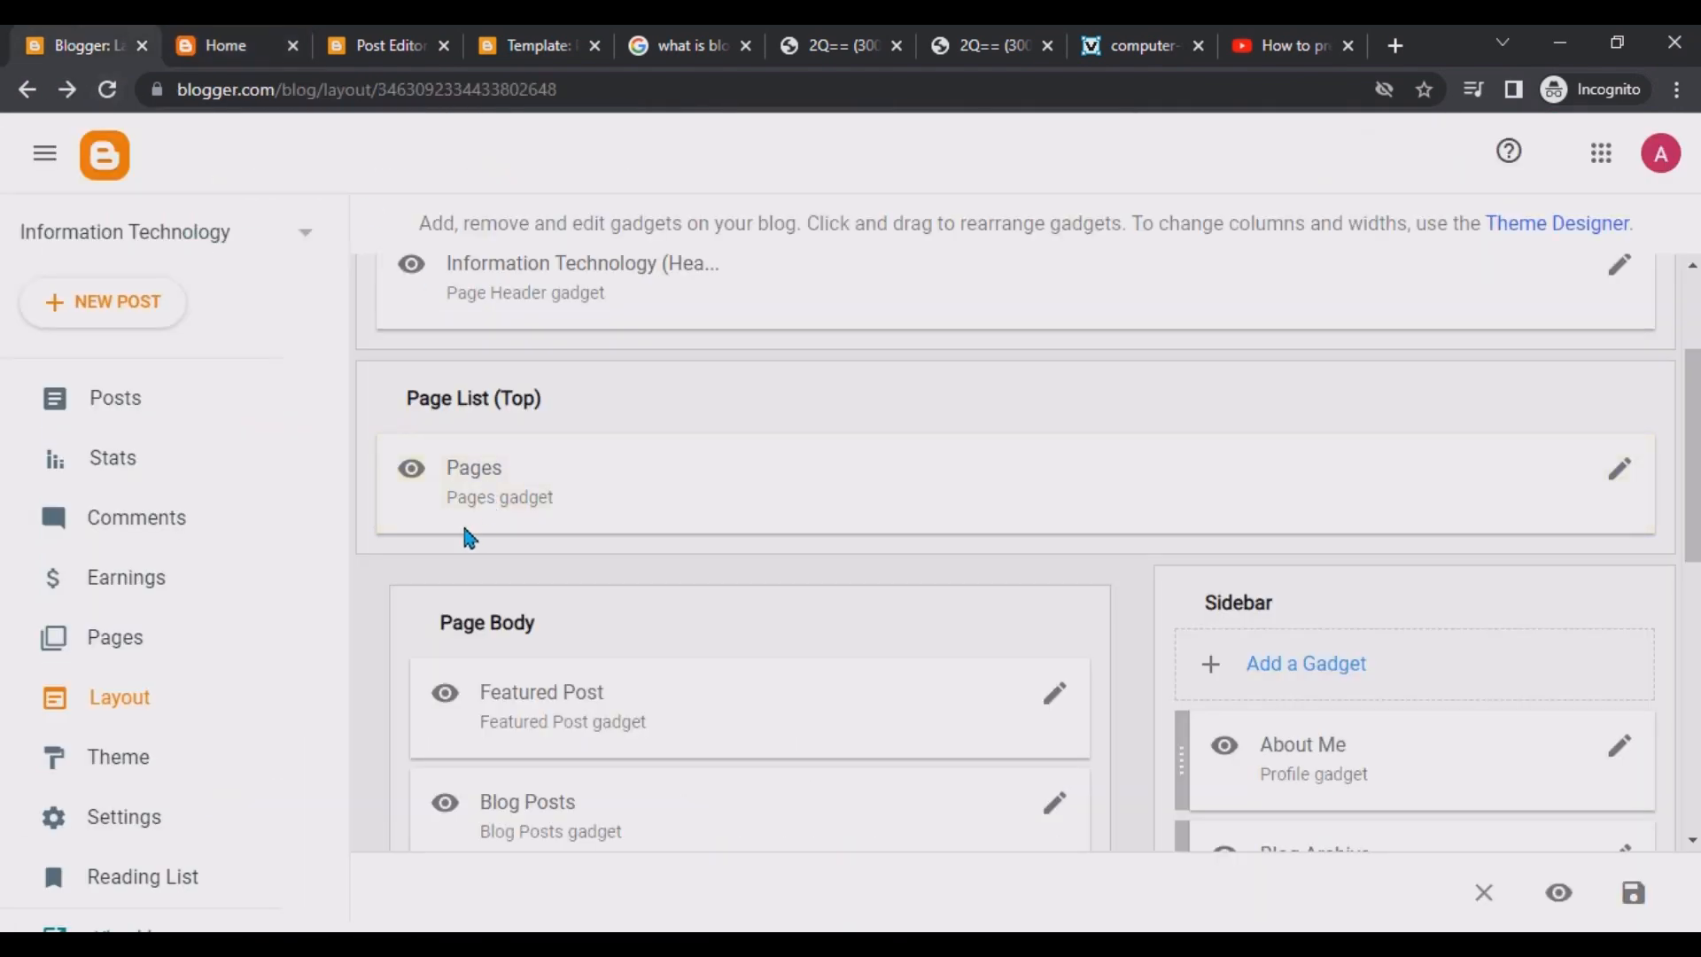
{"action": "left_click", "coordinate": [171, 638]}
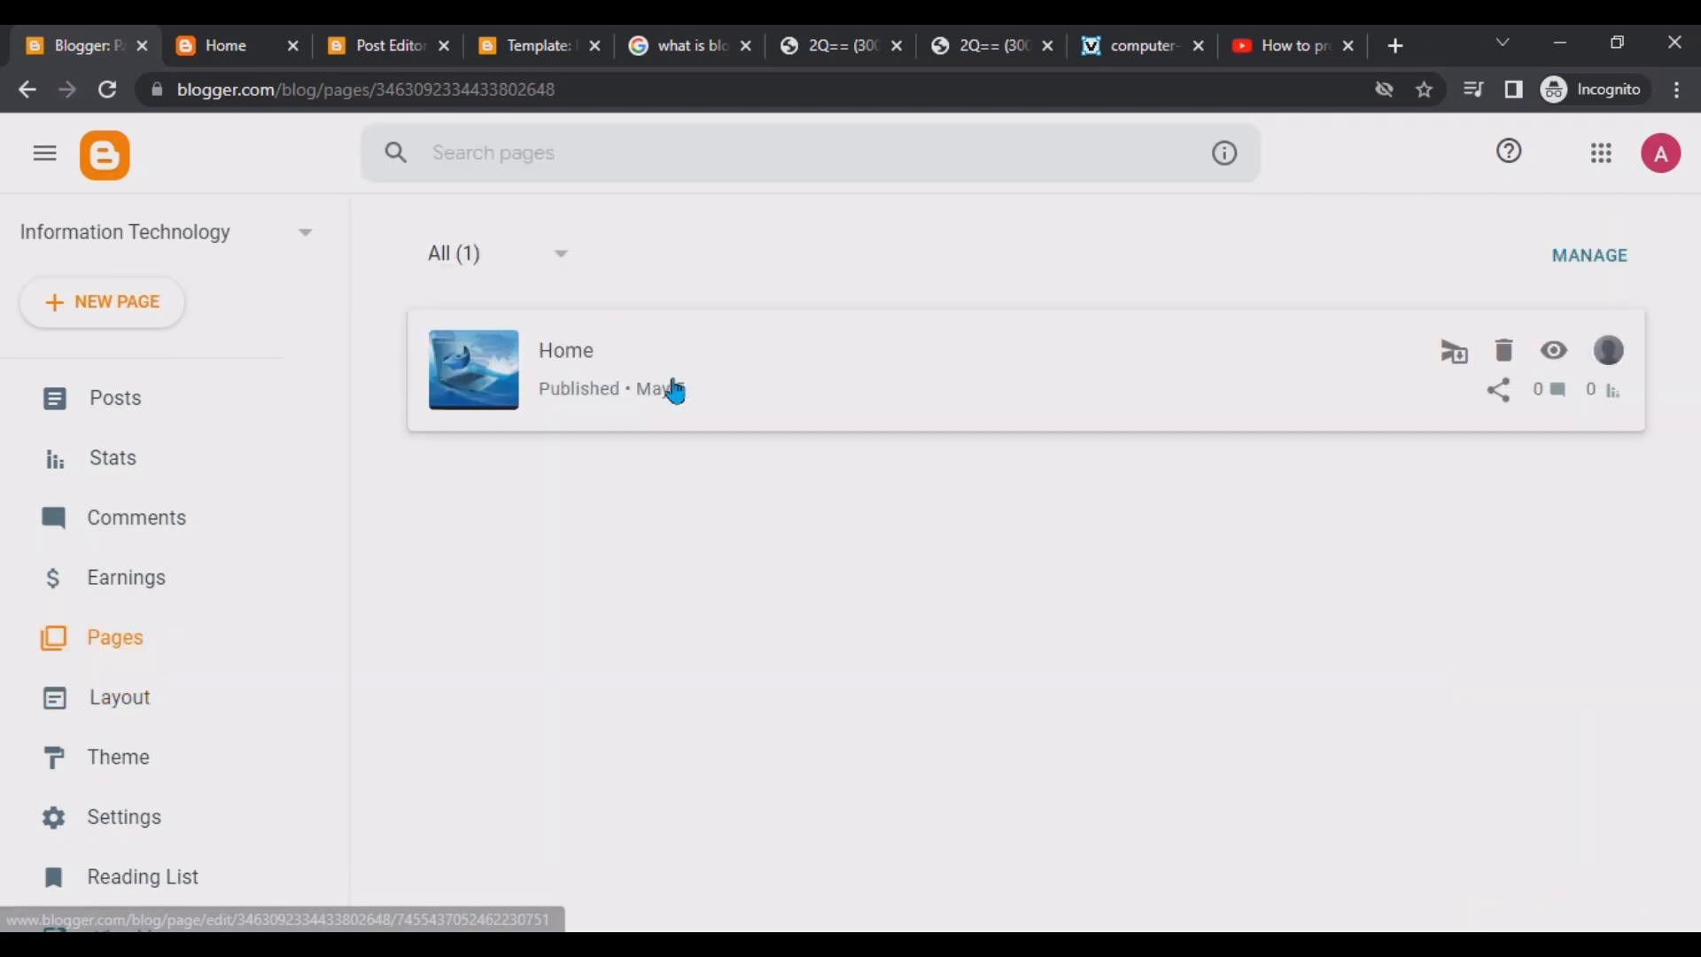
{"action": "left_click", "coordinate": [675, 390]}
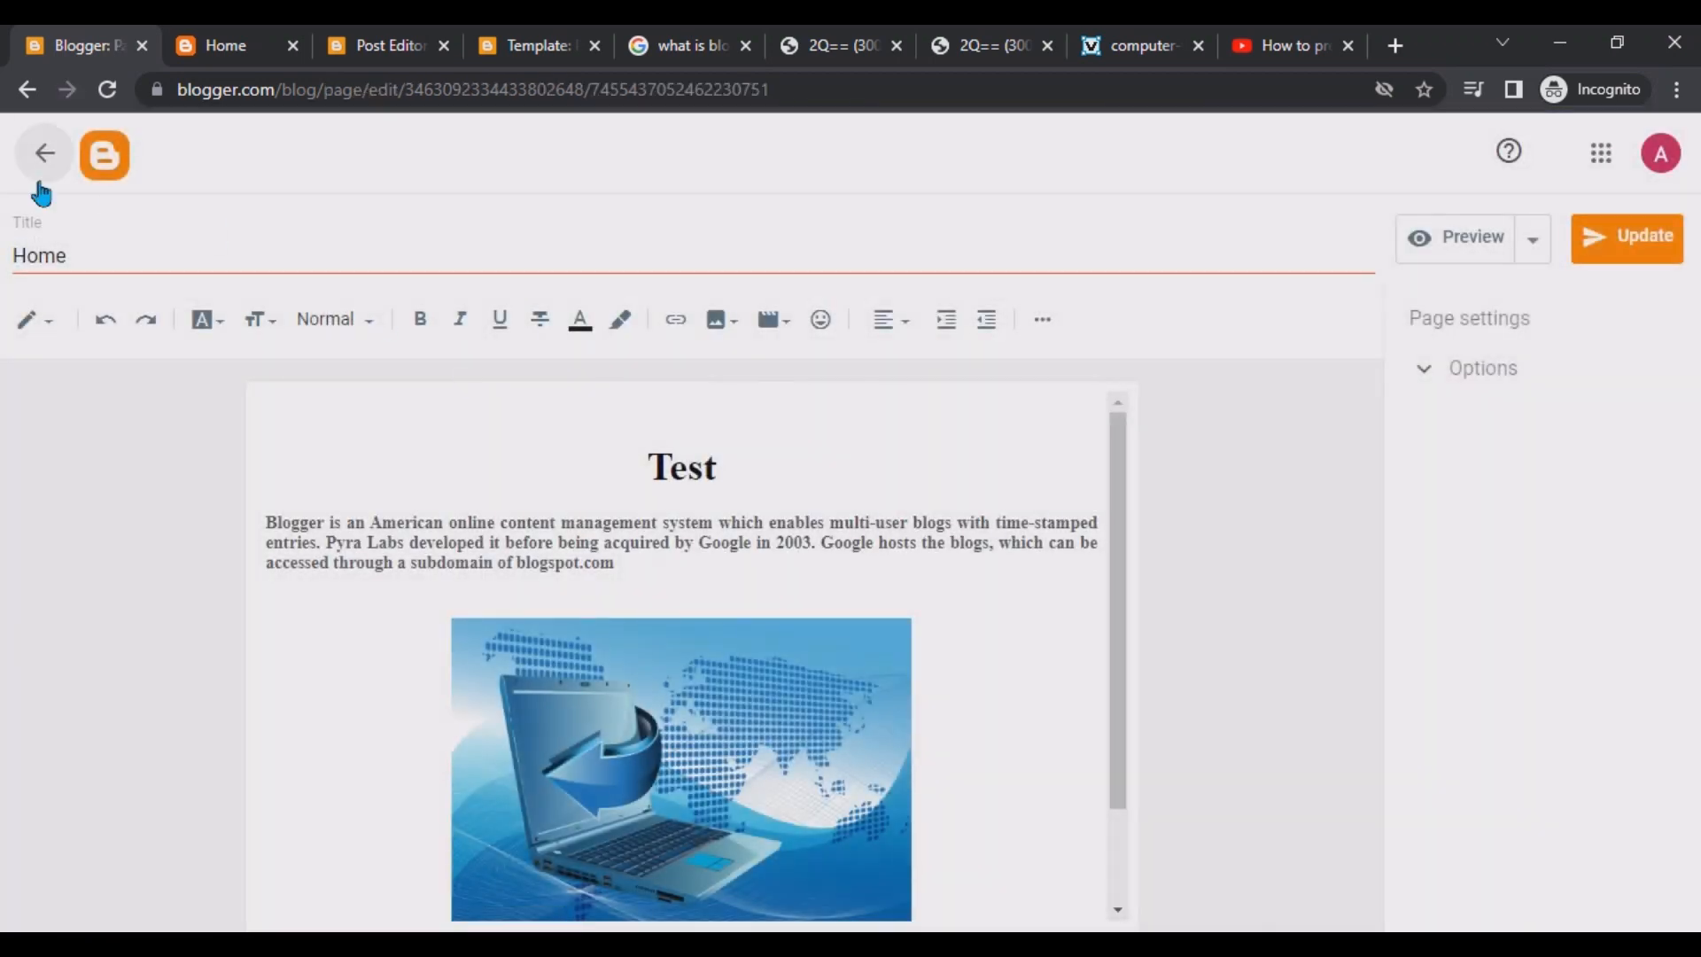
{"action": "left_click_drag", "start_coordinate": [71, 256], "coordinate": [2, 257]}
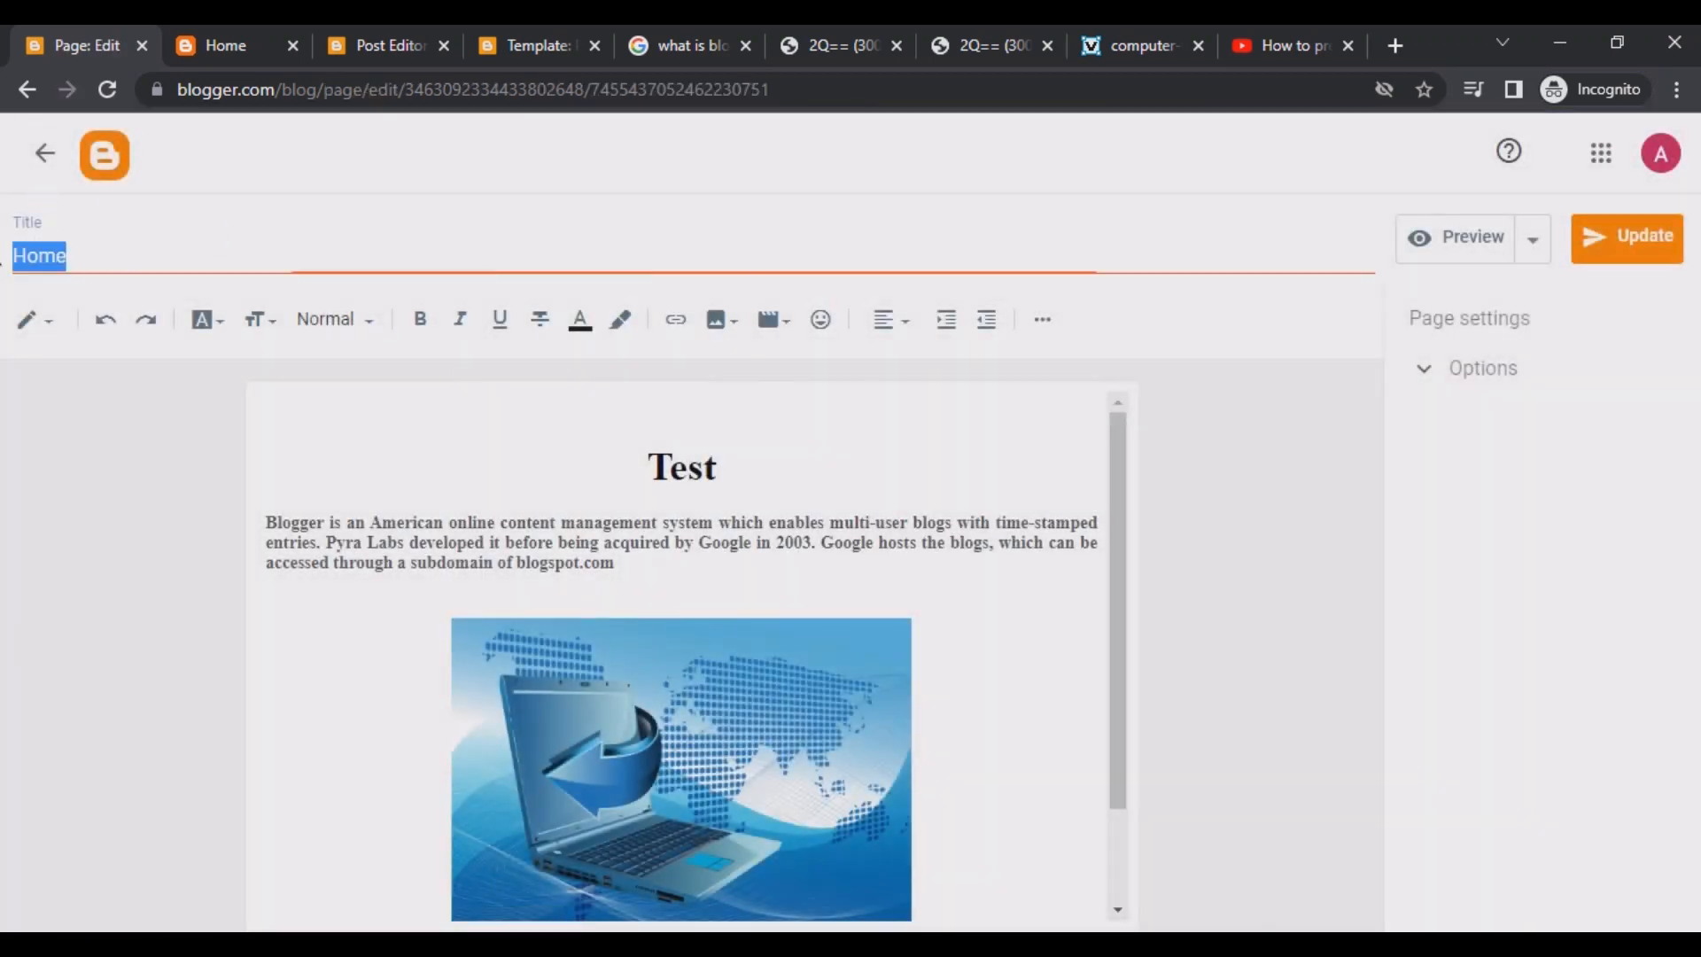
{"action": "type", "text": "Test Page"}
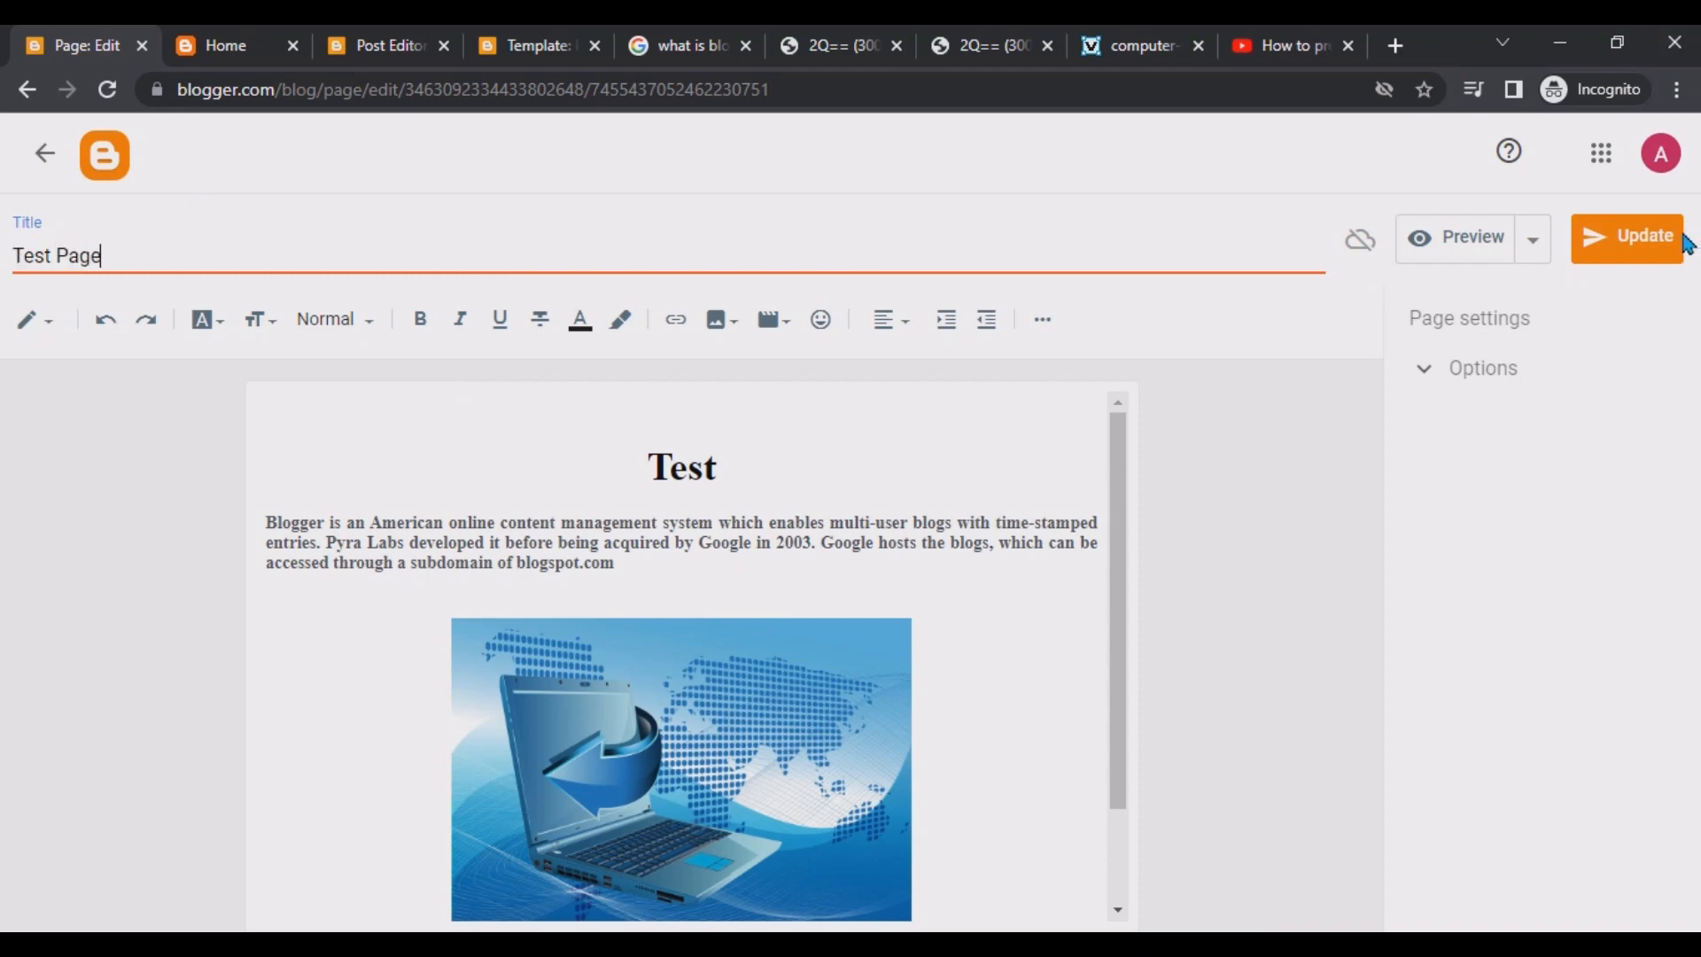
{"action": "left_click", "coordinate": [1651, 246]}
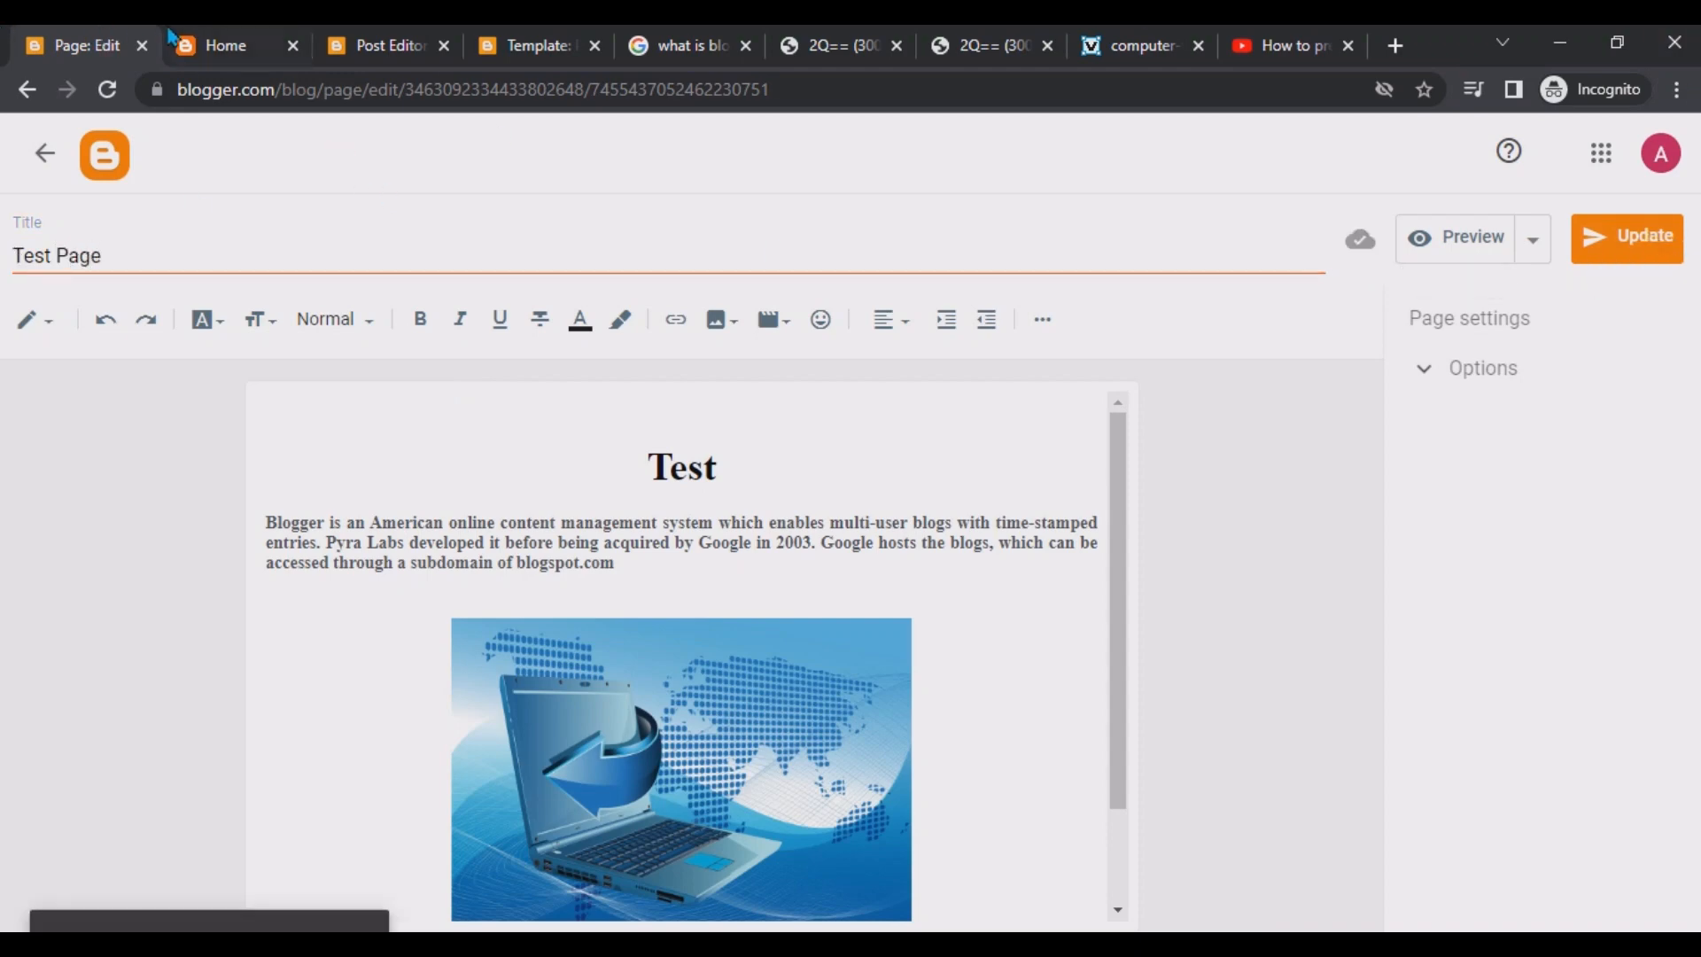
Reload the live blog and check the renamed menu link and main page.
{"action": "left_click", "coordinate": [204, 37]}
{"action": "left_click", "coordinate": [71, 37]}
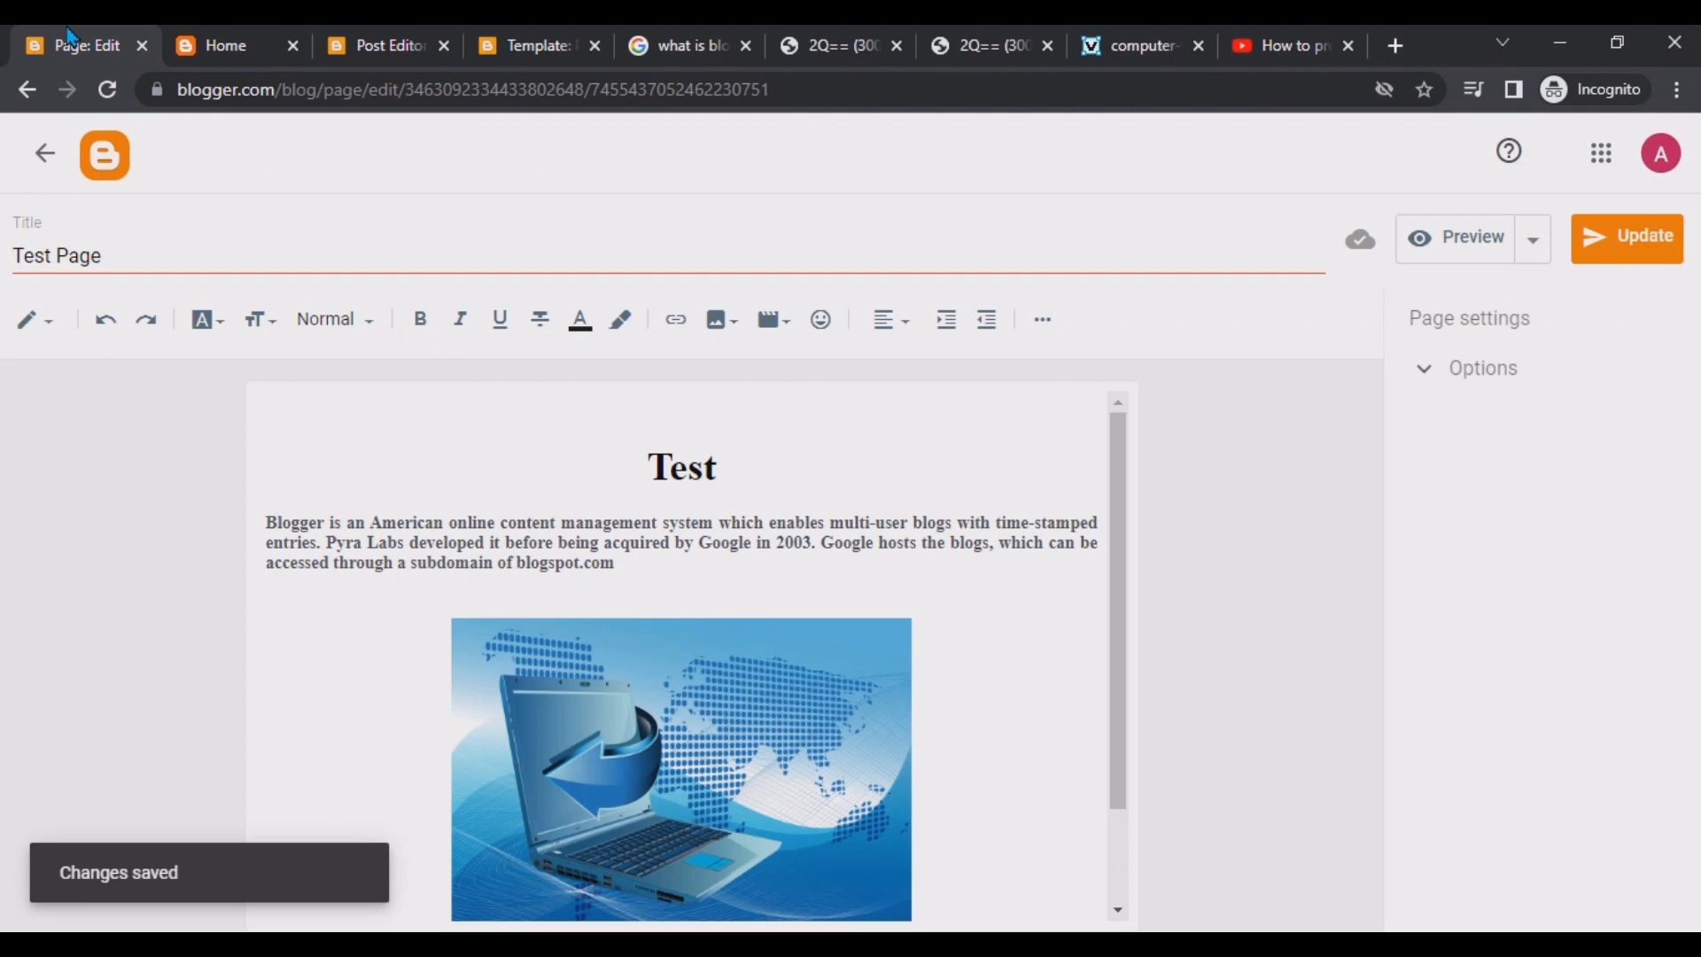
{"action": "left_click", "coordinate": [193, 49]}
{"action": "left_click", "coordinate": [108, 89]}
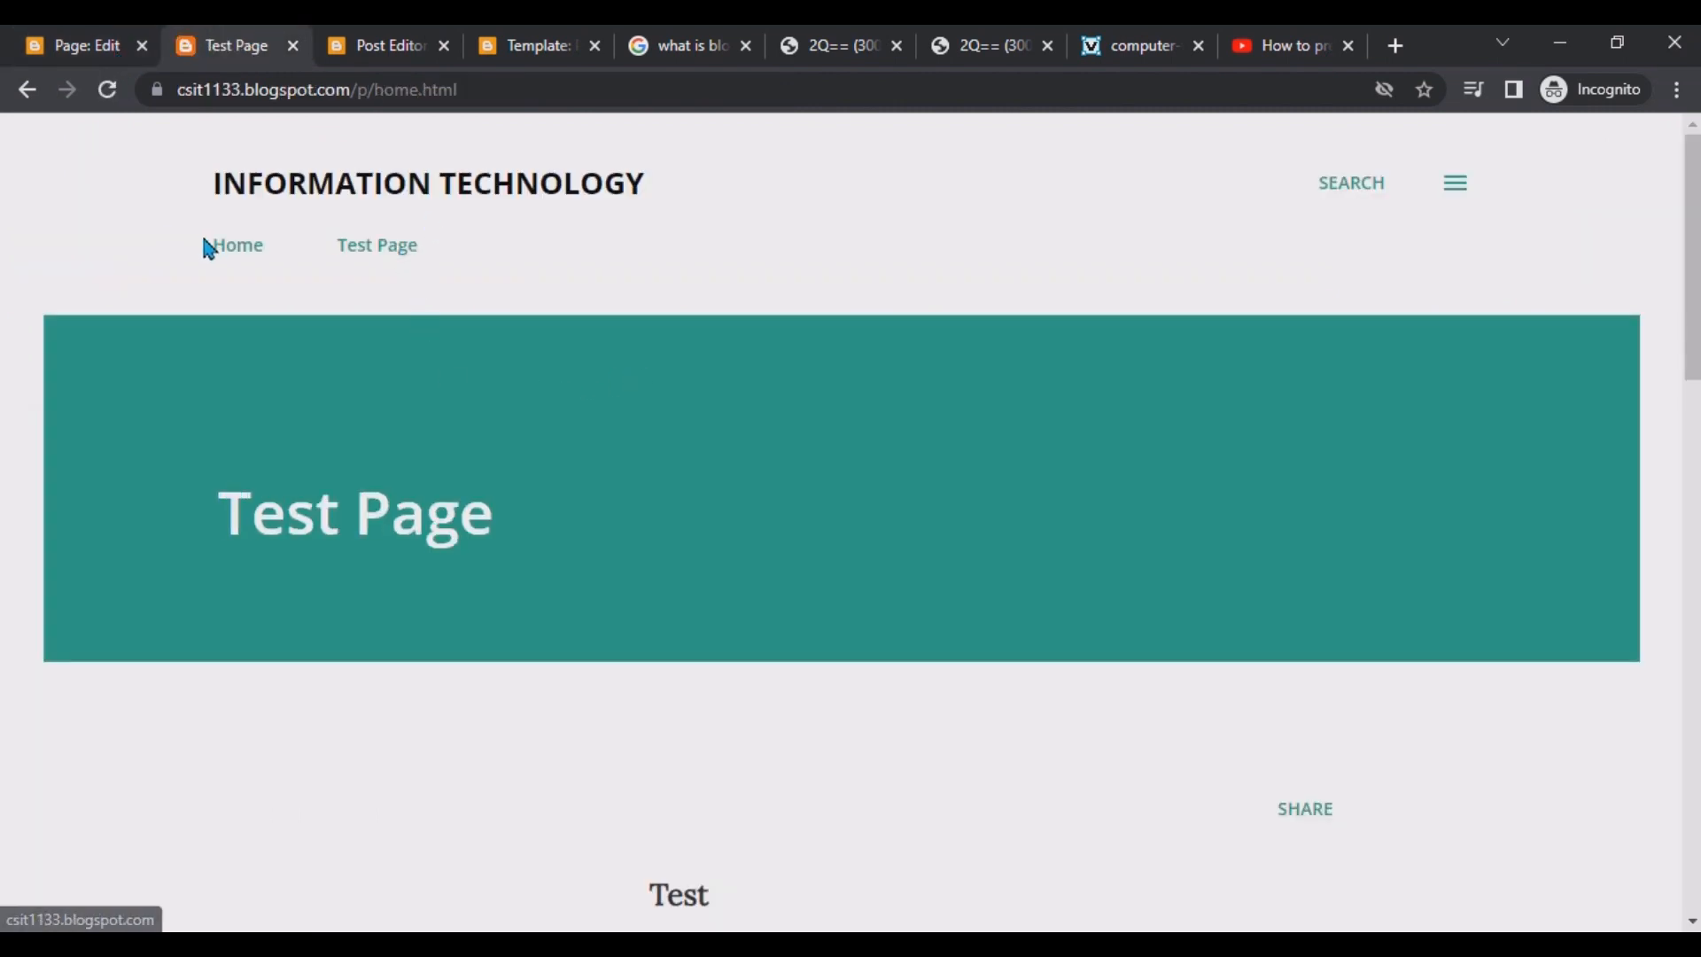
{"action": "scroll", "coordinate": [322, 381], "scroll_direction": "down", "scroll_amount": 5}
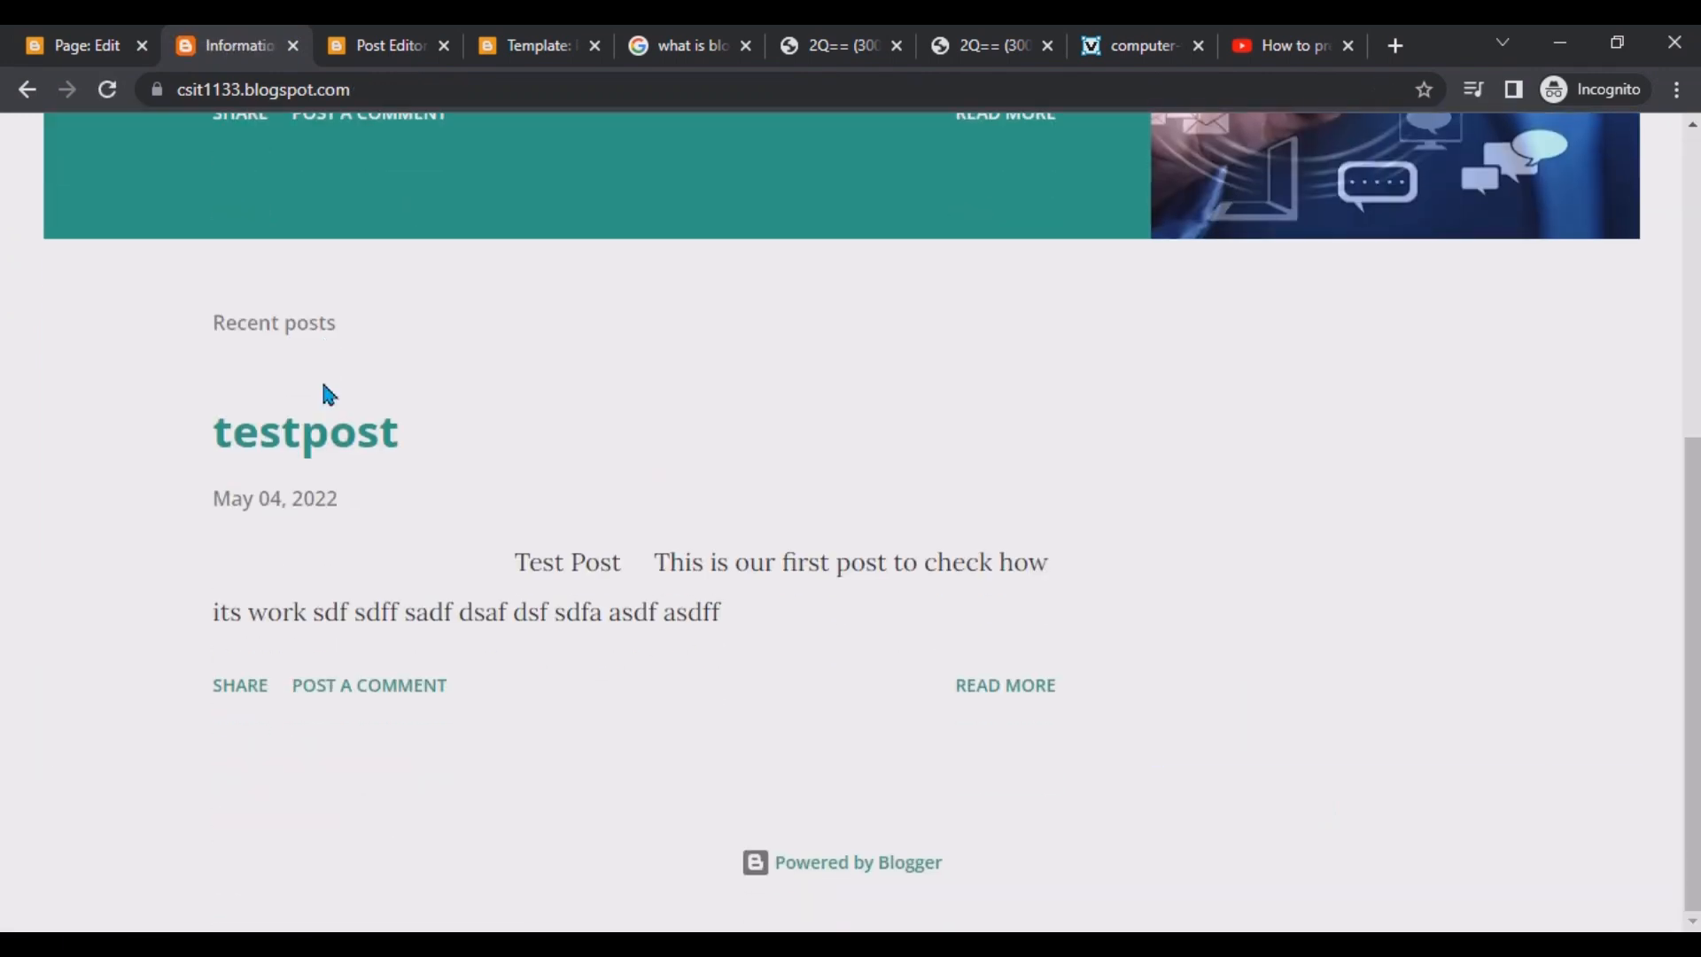
{"action": "scroll", "coordinate": [321, 378], "scroll_direction": "up", "scroll_amount": 5}
{"action": "left_click", "coordinate": [362, 251]}
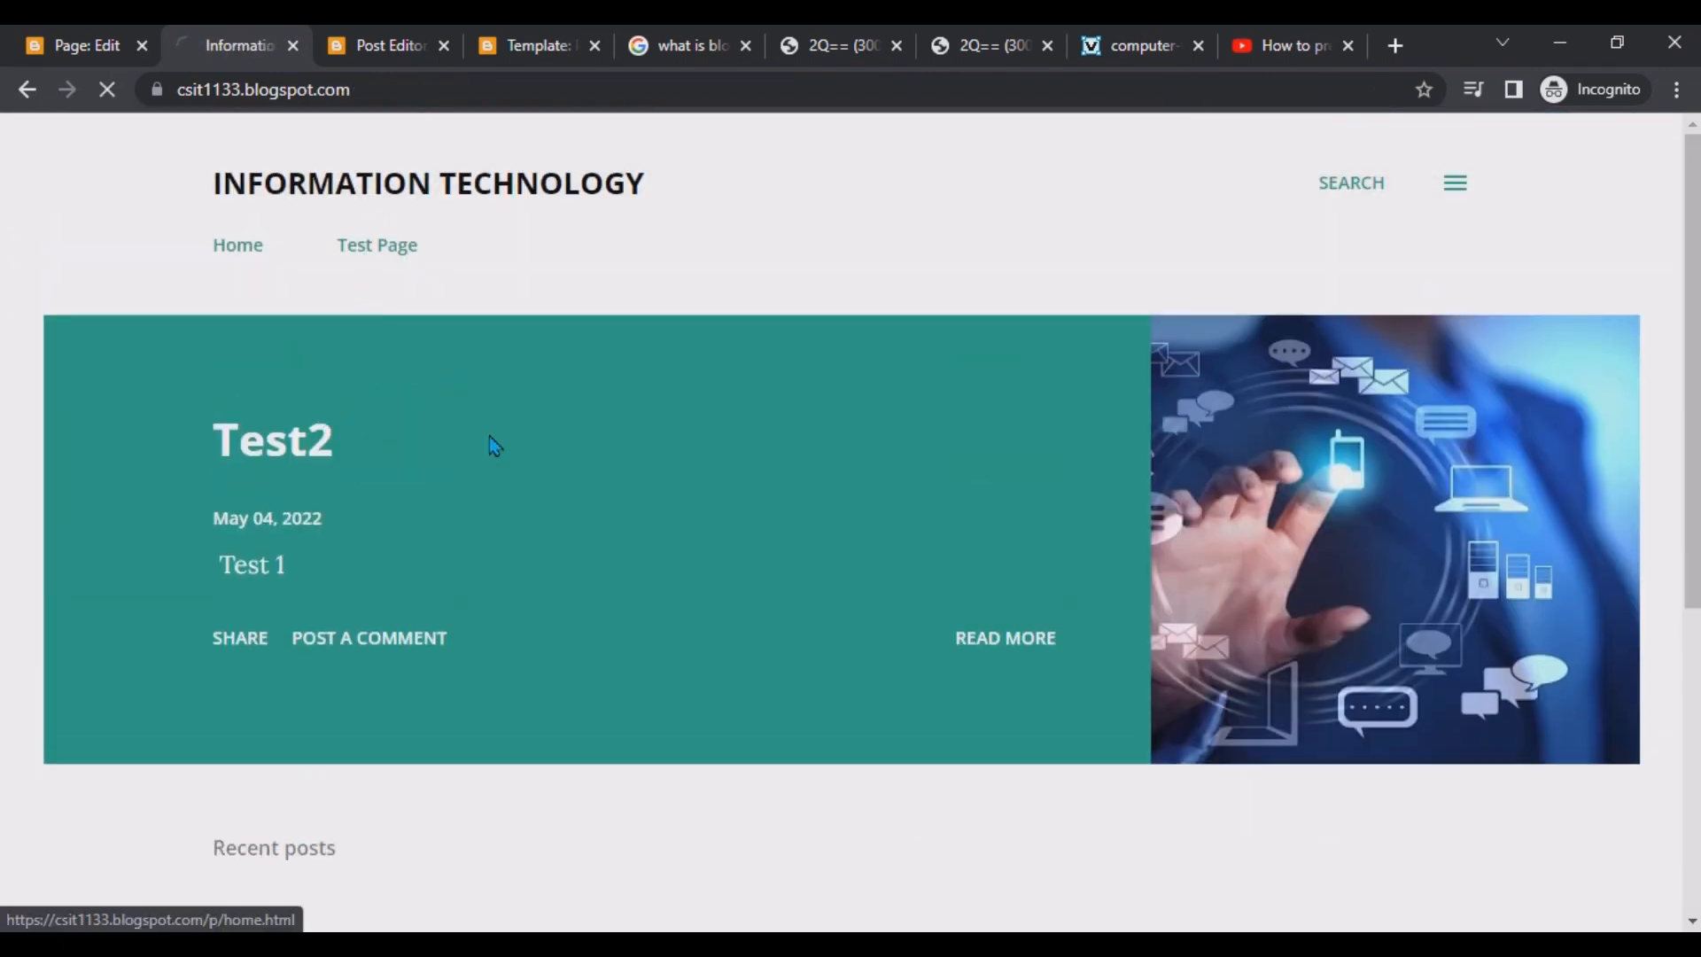
Leave the page editor and return to the Pages list in the dashboard.
{"action": "left_click", "coordinate": [18, 35]}
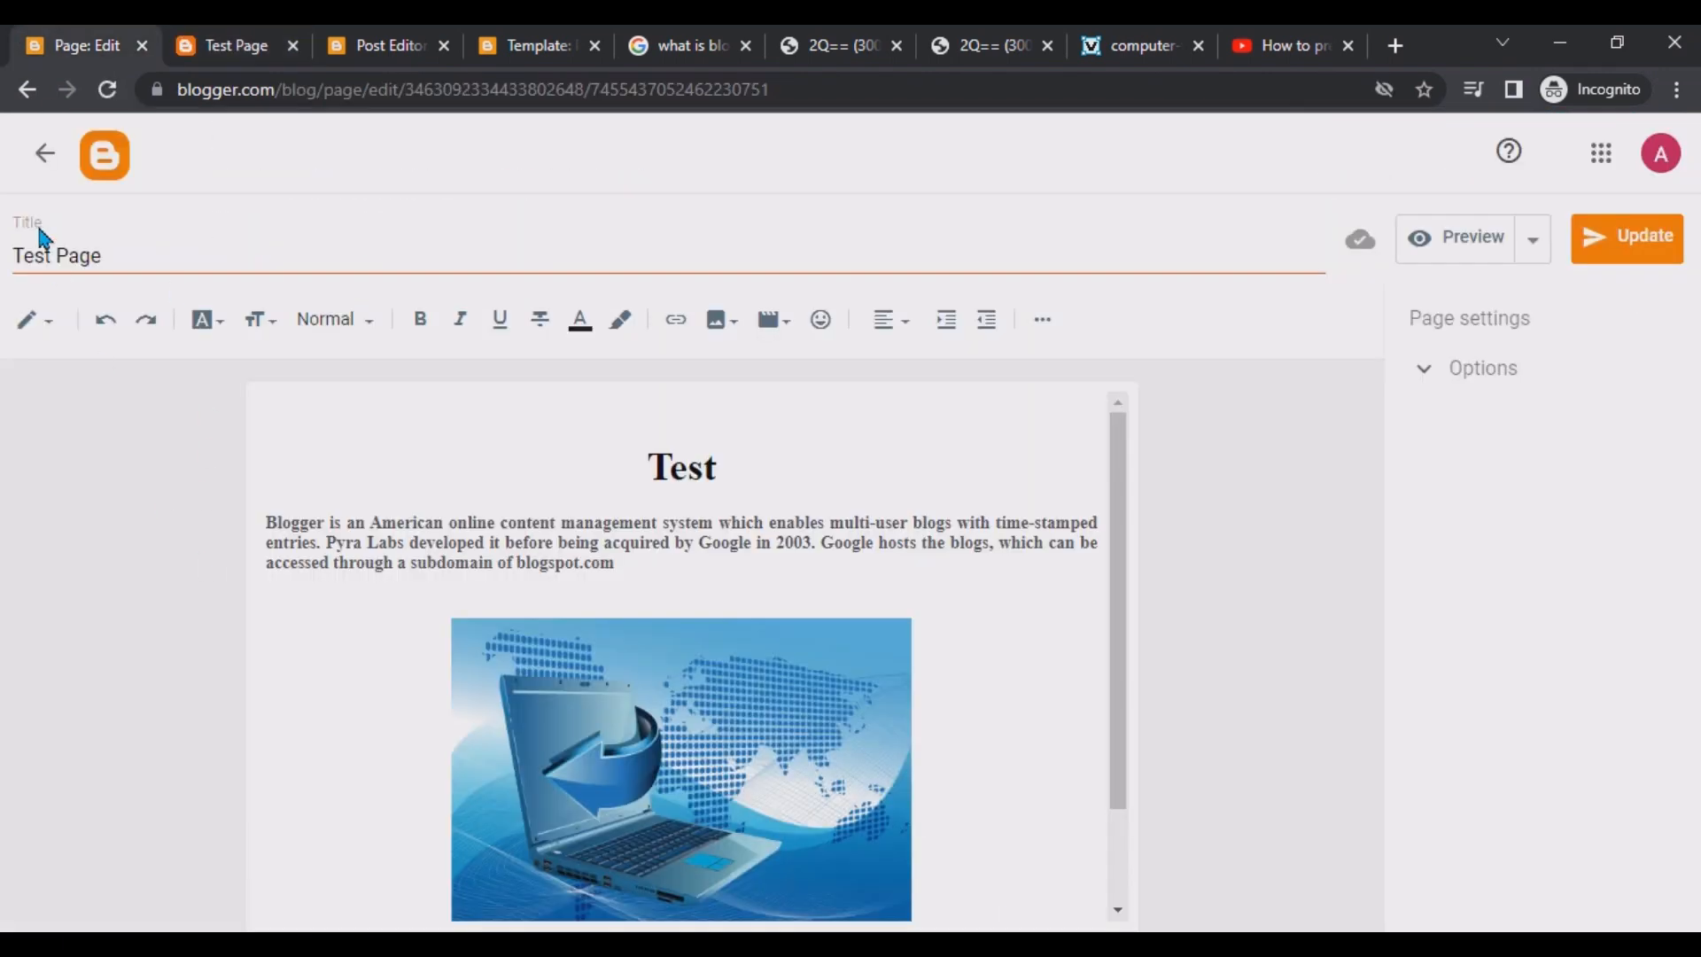
{"action": "left_click", "coordinate": [44, 153]}
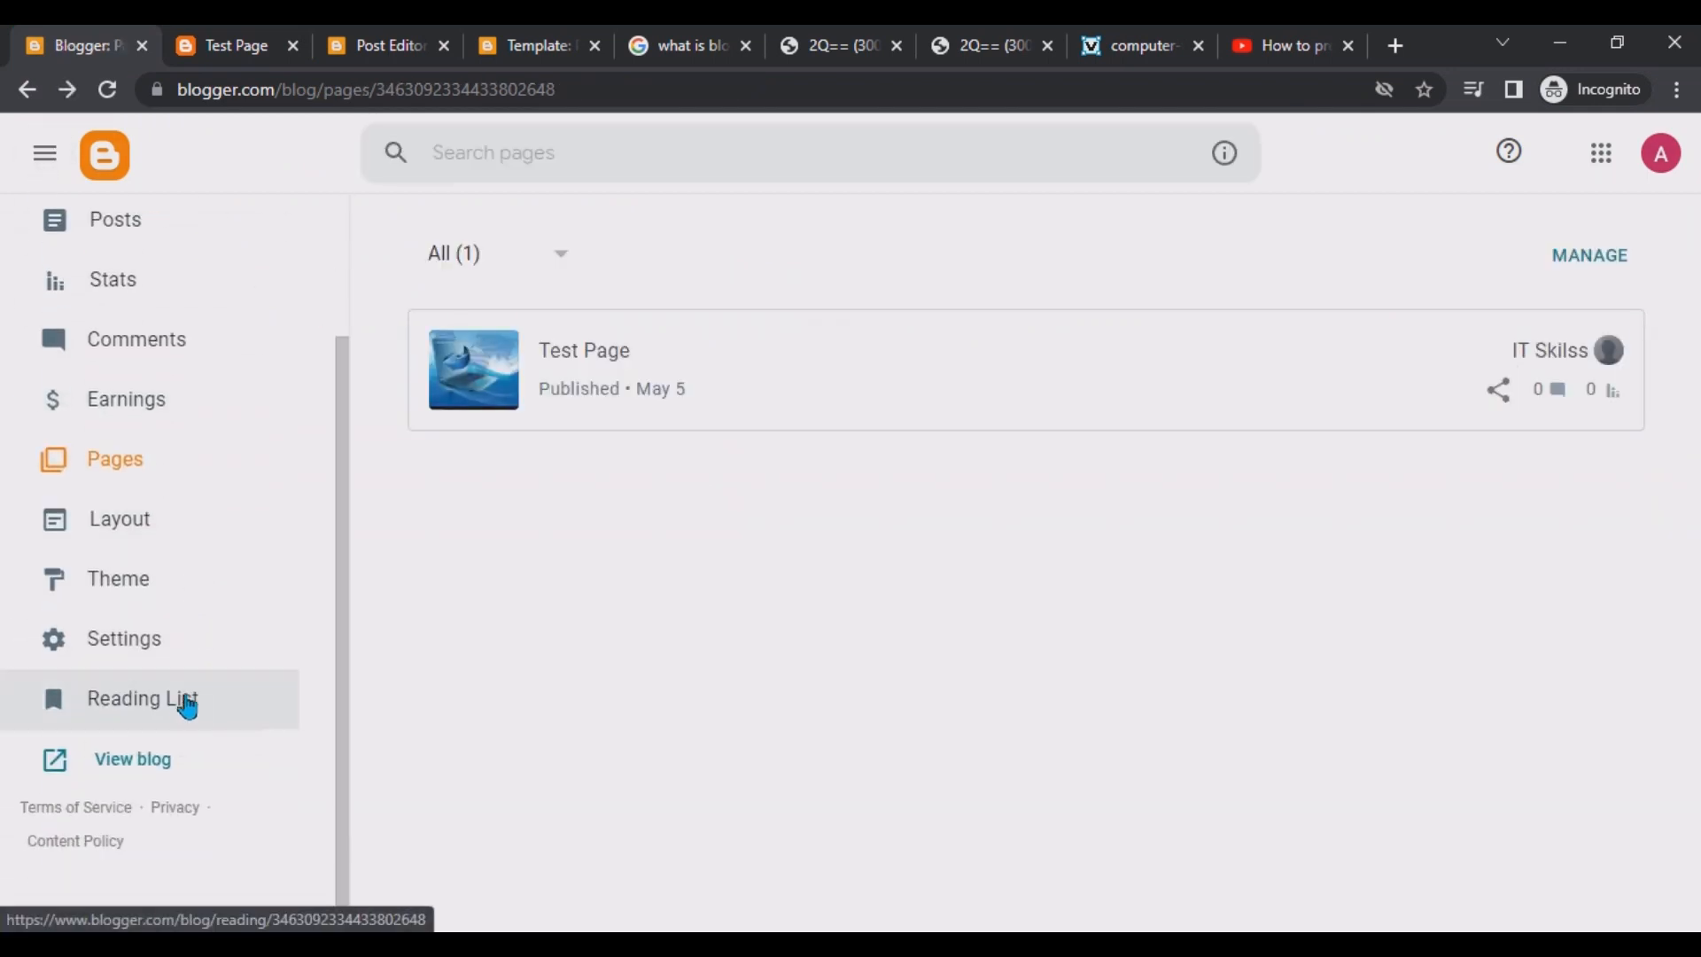
{"action": "scroll", "coordinate": [171, 702], "scroll_direction": "up", "scroll_amount": 3}
{"action": "scroll", "coordinate": [141, 700], "scroll_direction": "down", "scroll_amount": 3}
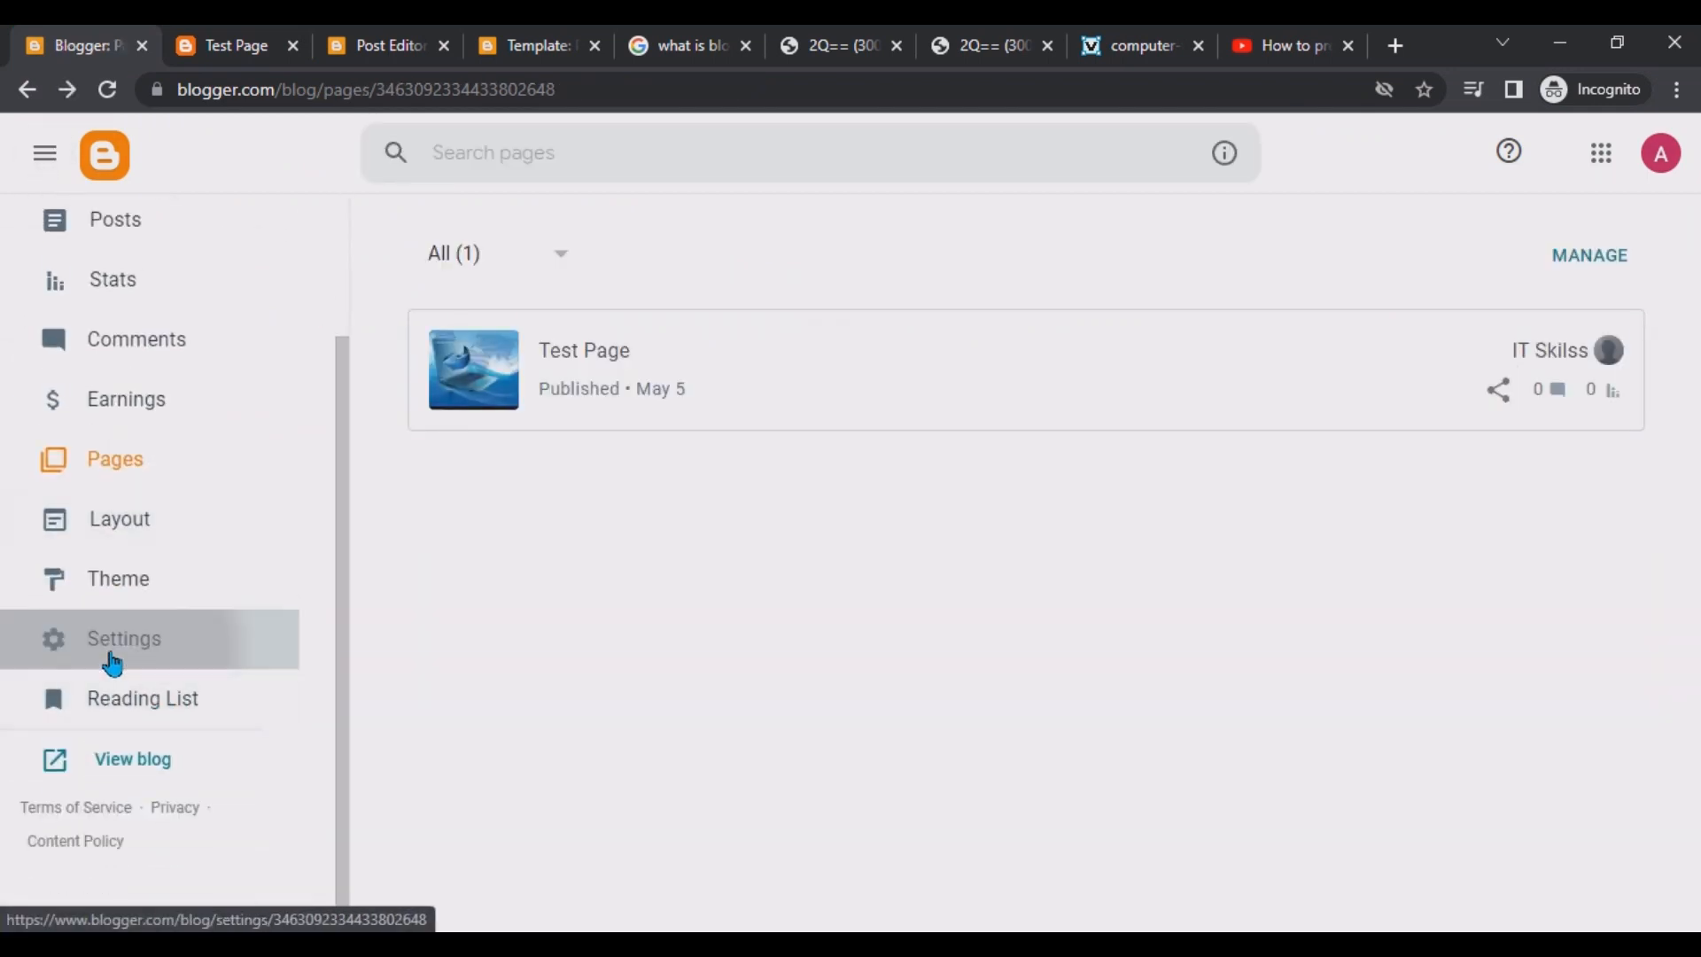
Scroll through the blog's Settings sections, then open the Earnings page.
{"action": "left_click", "coordinate": [112, 663]}
{"action": "scroll", "coordinate": [555, 456], "scroll_direction": "down", "scroll_amount": 15}
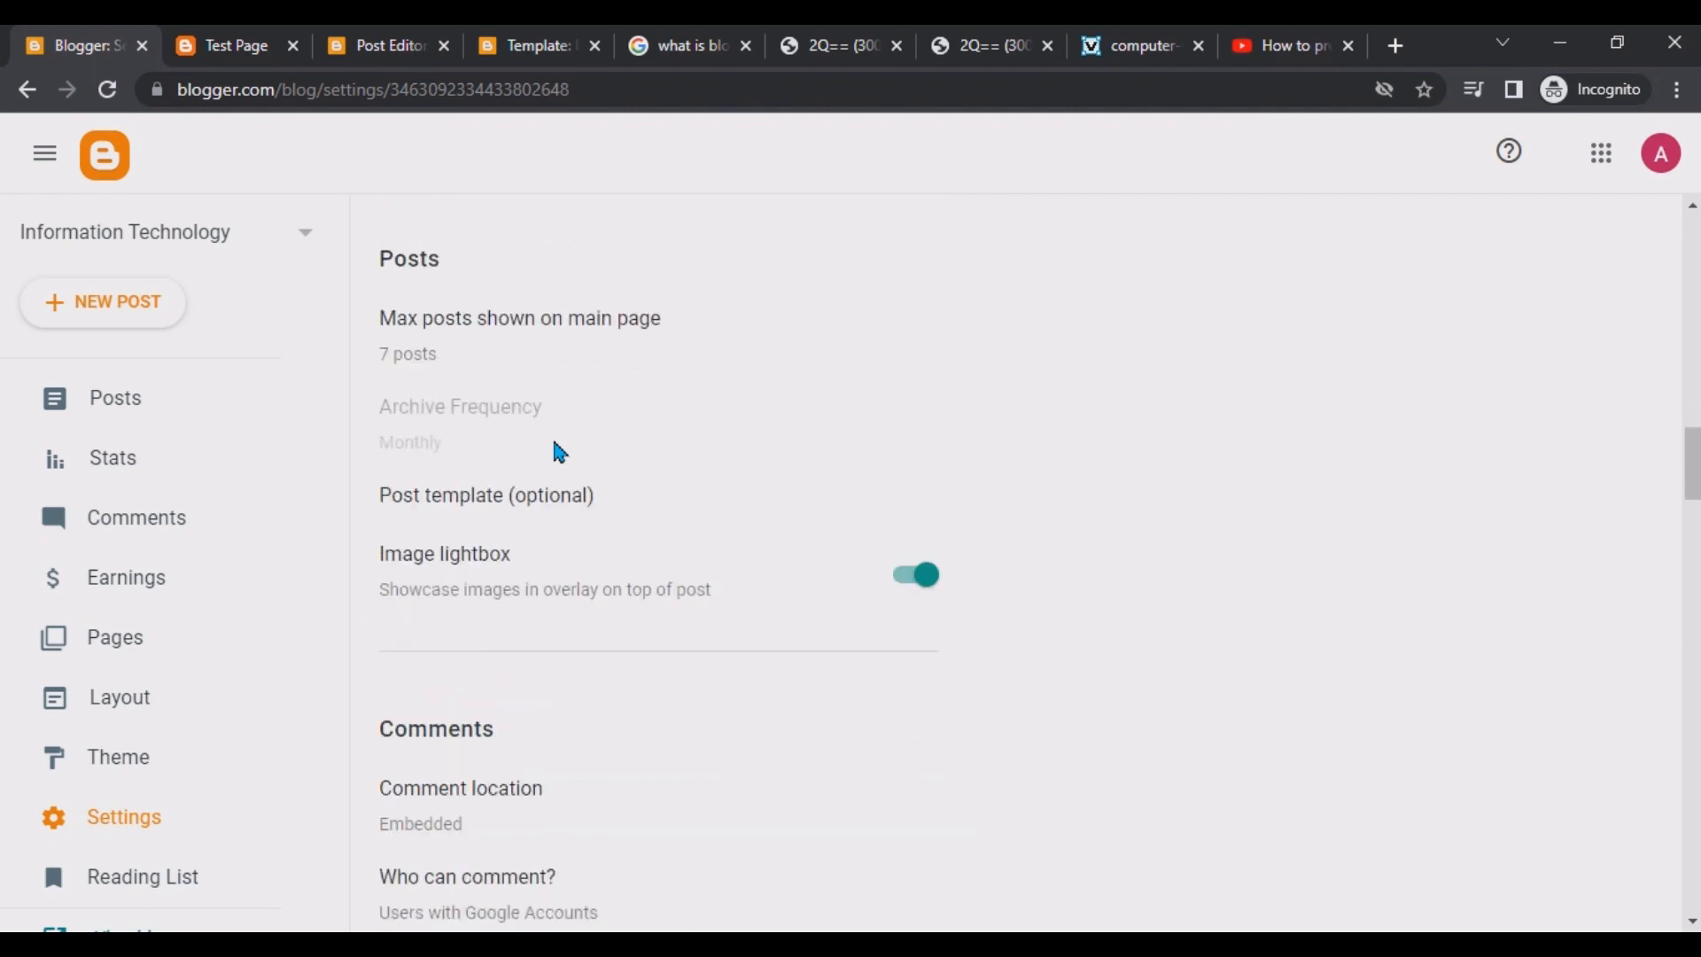
{"action": "scroll", "coordinate": [558, 454], "scroll_direction": "up", "scroll_amount": 15}
{"action": "scroll", "coordinate": [512, 416], "scroll_direction": "down", "scroll_amount": 20}
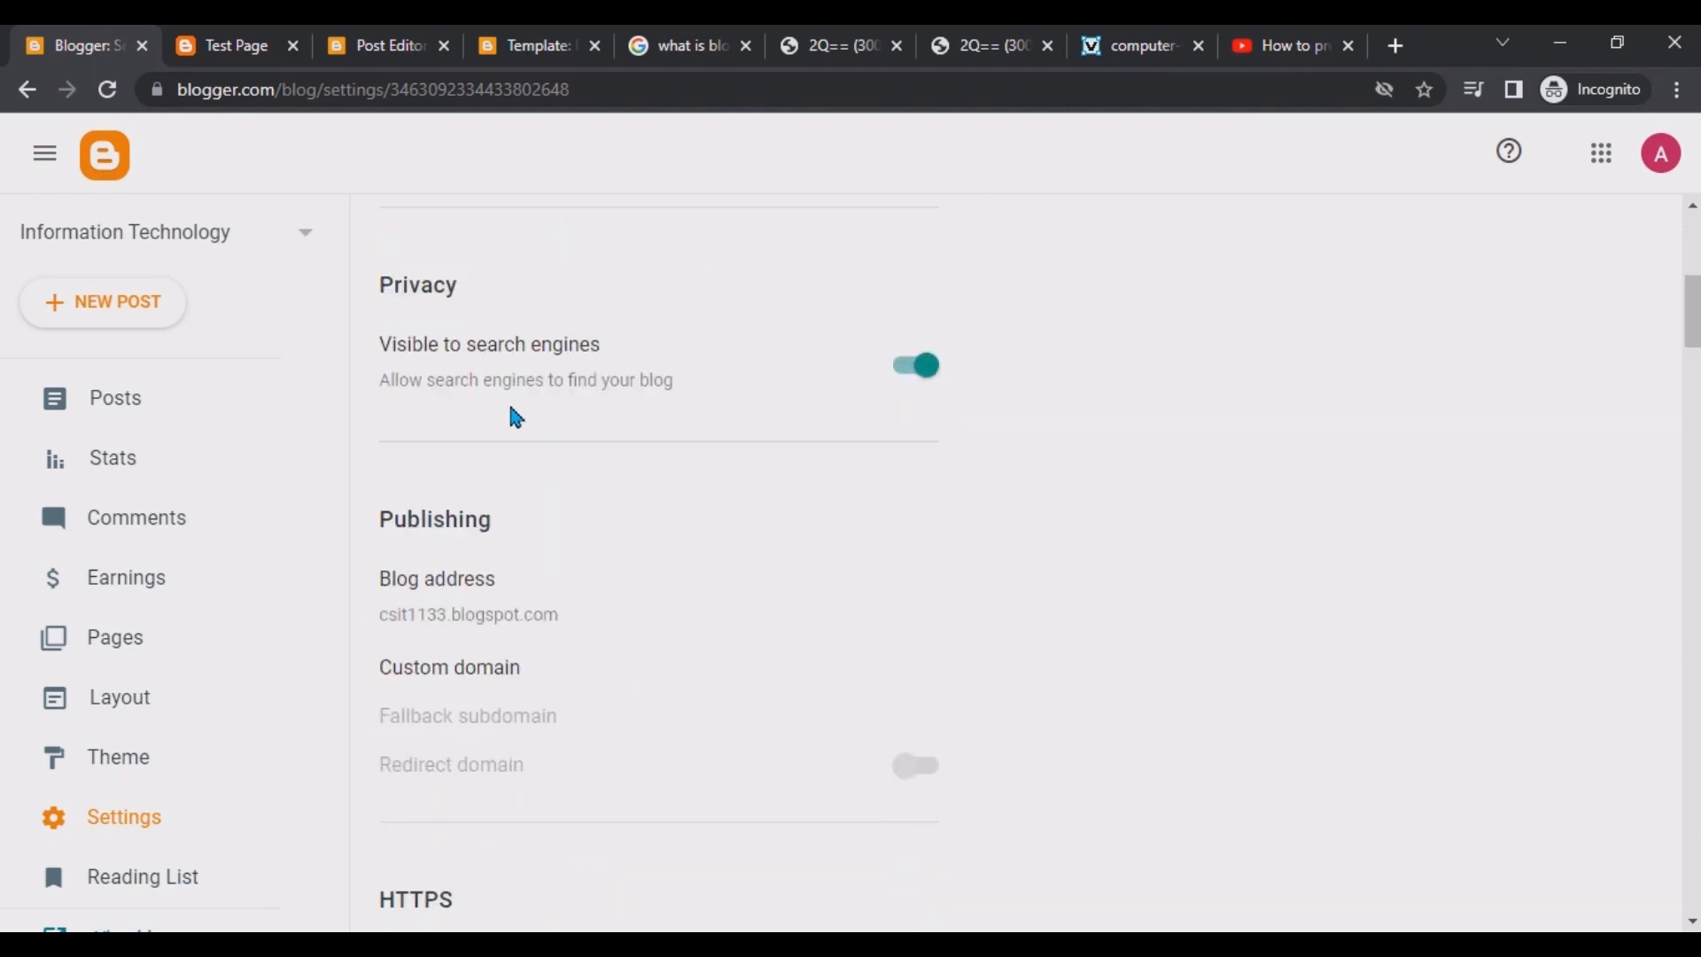
{"action": "scroll", "coordinate": [506, 435], "scroll_direction": "down", "scroll_amount": 20}
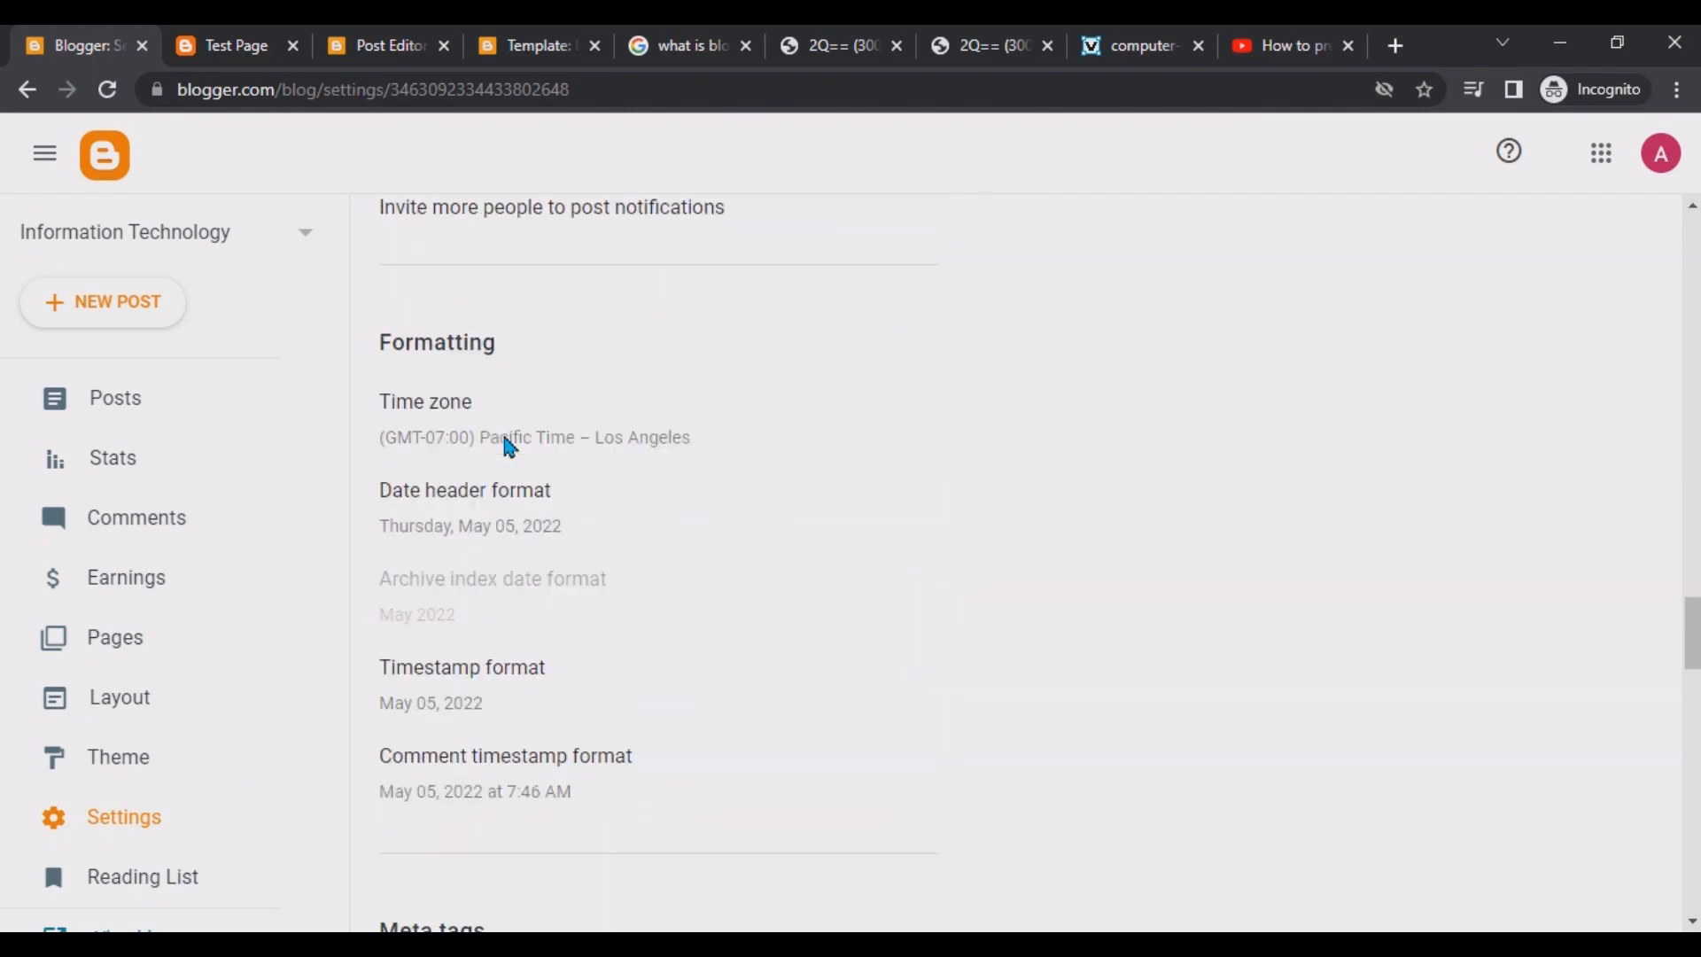
{"action": "scroll", "coordinate": [509, 448], "scroll_direction": "down", "scroll_amount": 4}
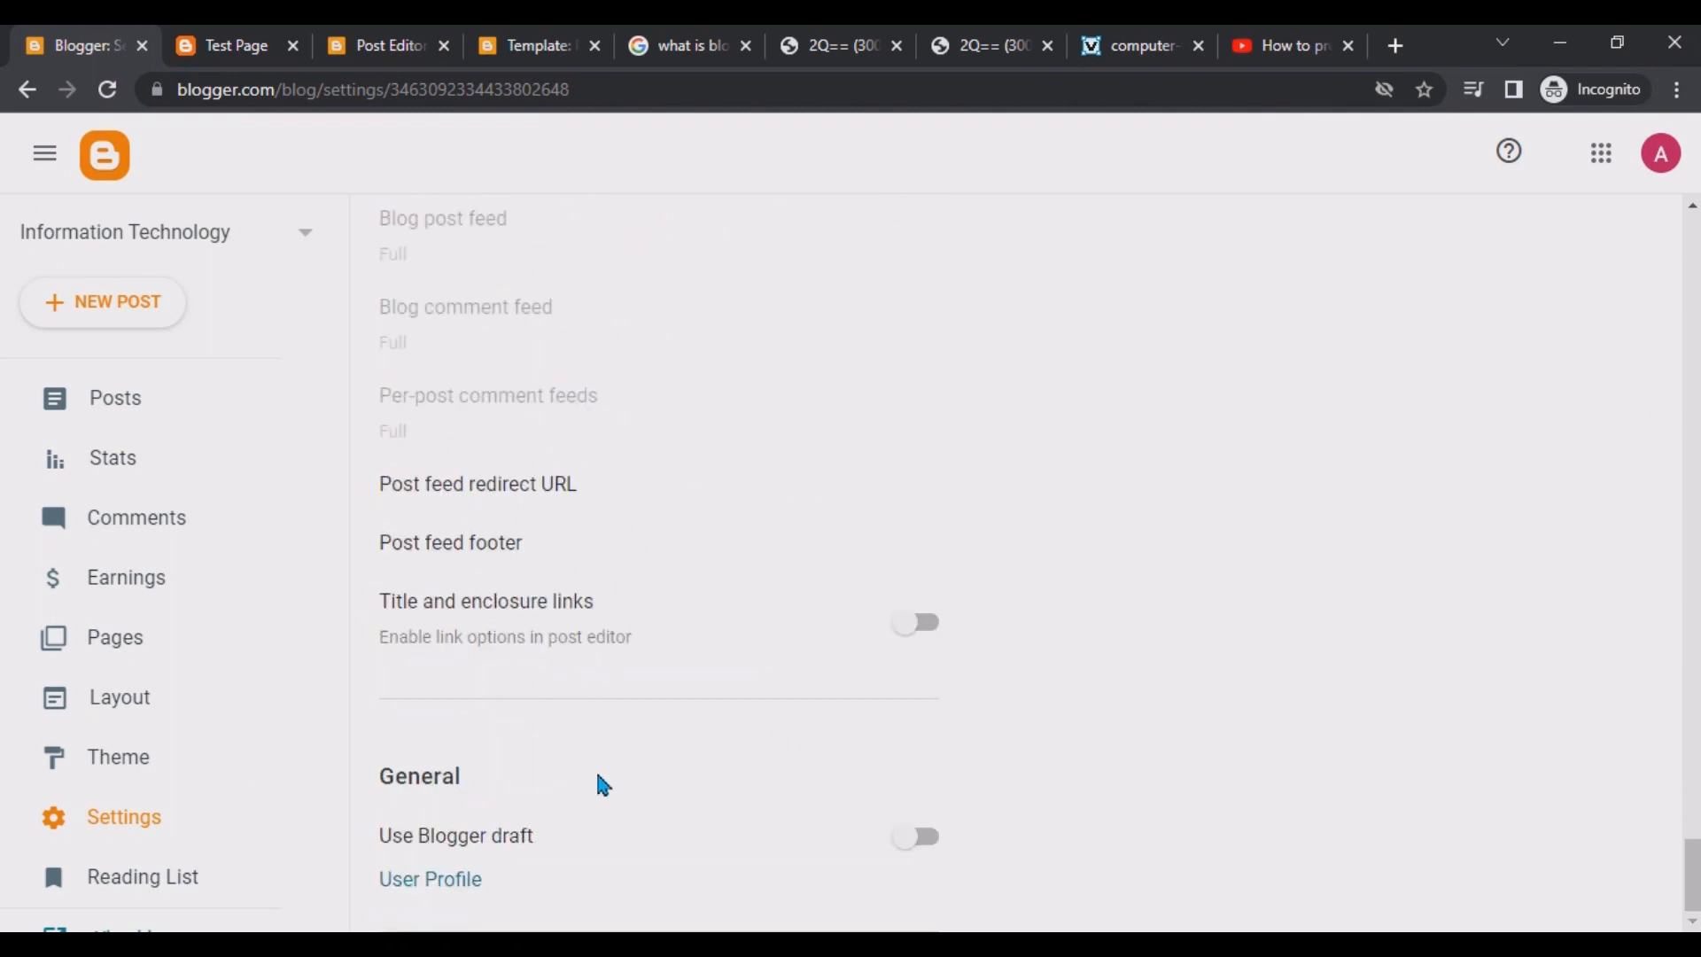
{"action": "scroll", "coordinate": [597, 786], "scroll_direction": "up", "scroll_amount": 8}
{"action": "scroll", "coordinate": [599, 778], "scroll_direction": "up", "scroll_amount": 20}
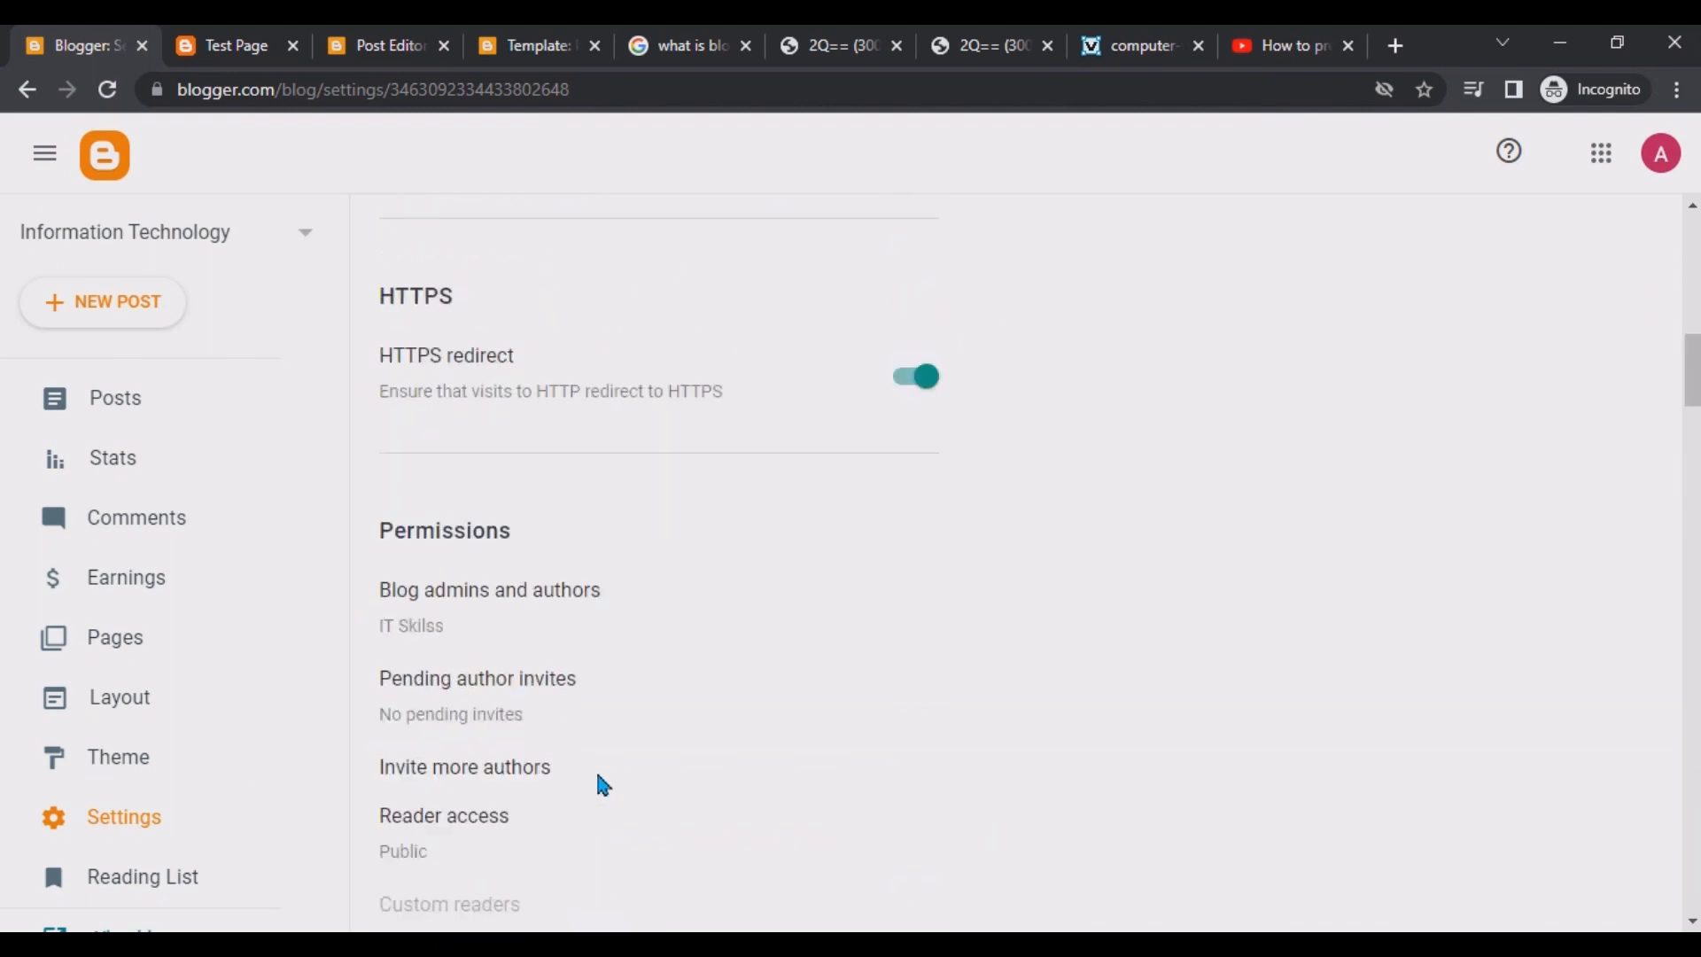
{"action": "scroll", "coordinate": [596, 780], "scroll_direction": "up", "scroll_amount": 4}
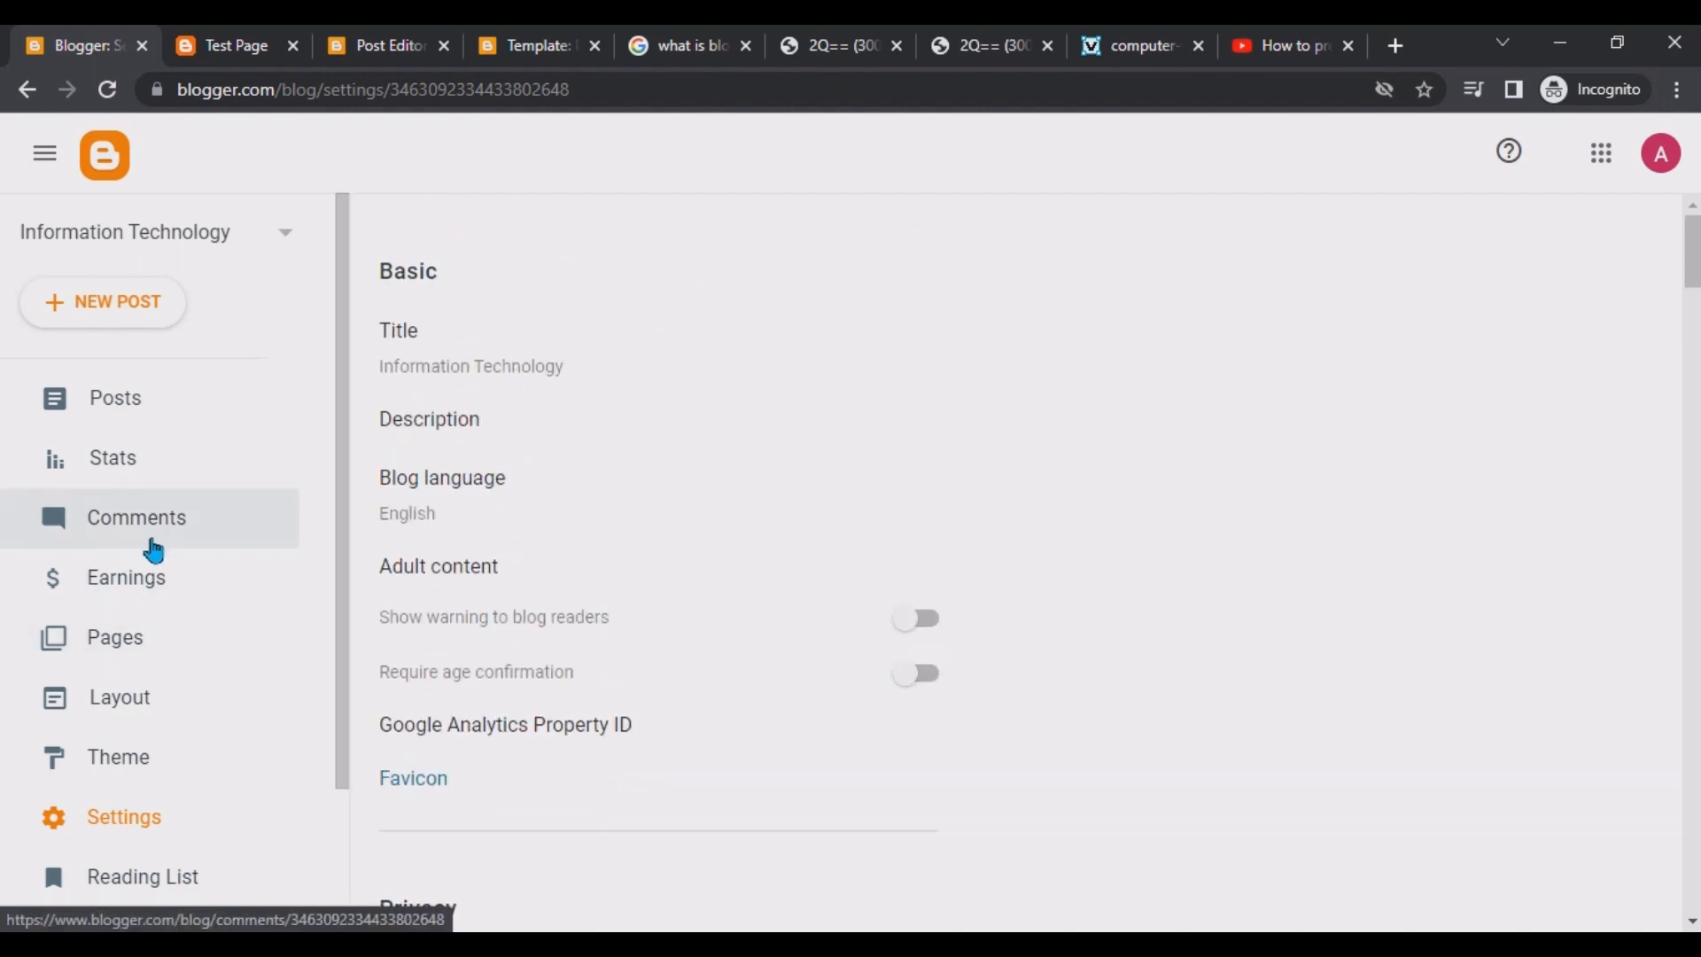
{"action": "left_click", "coordinate": [165, 577]}
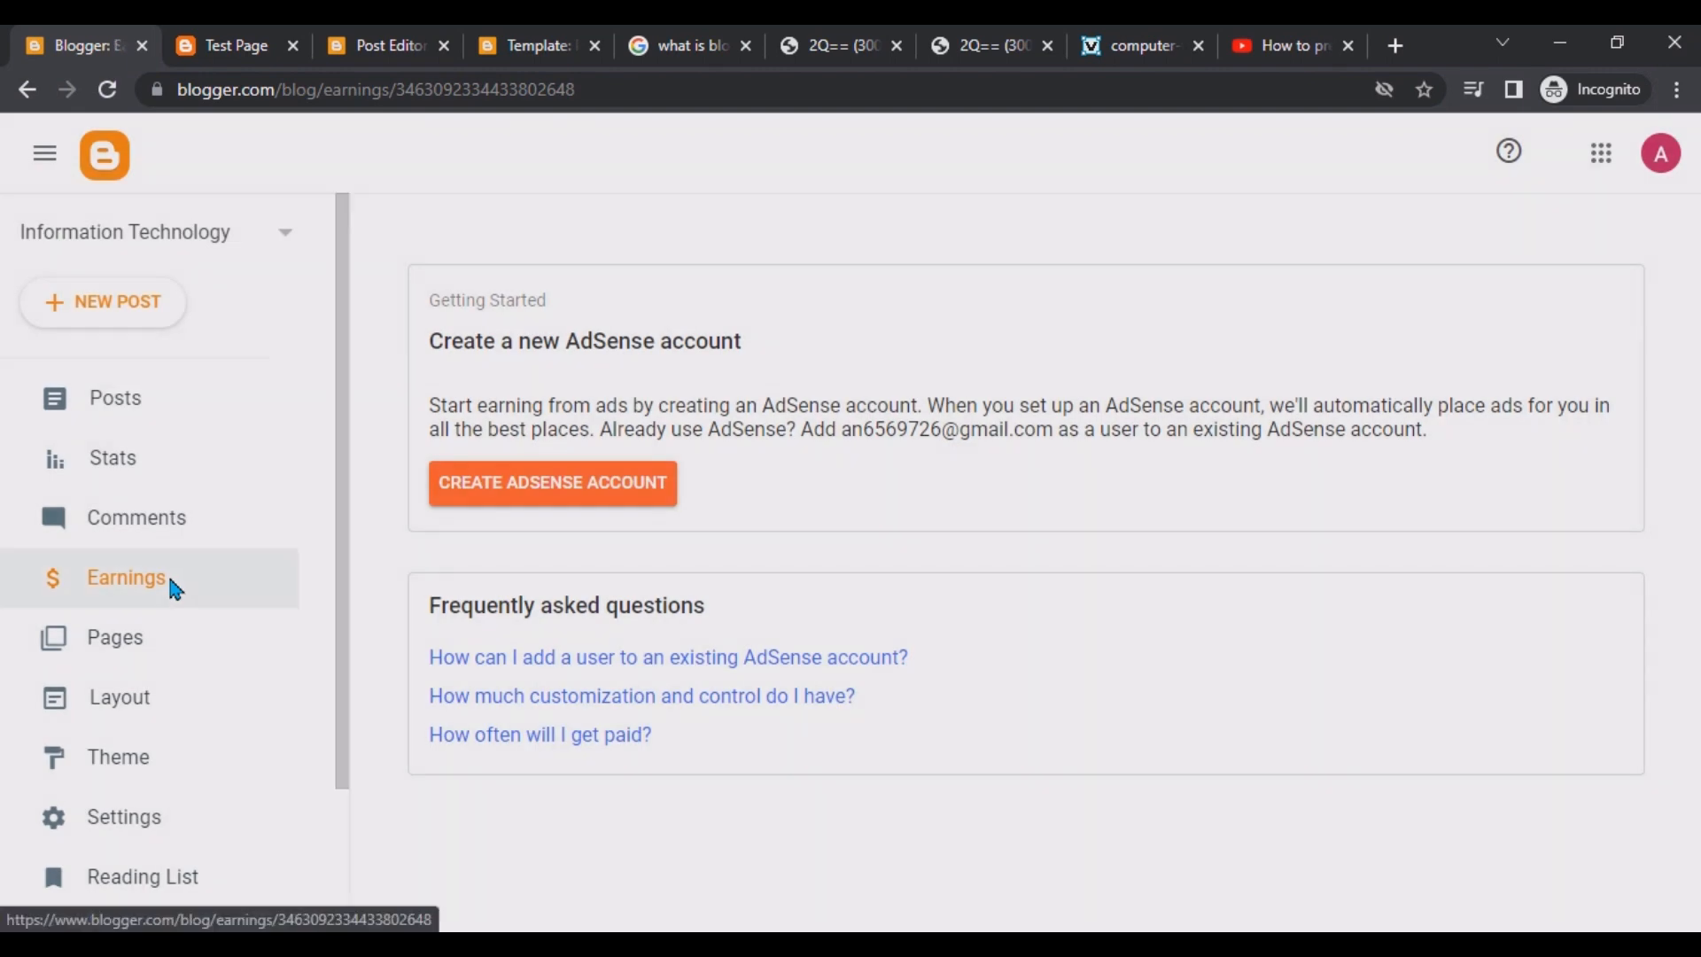